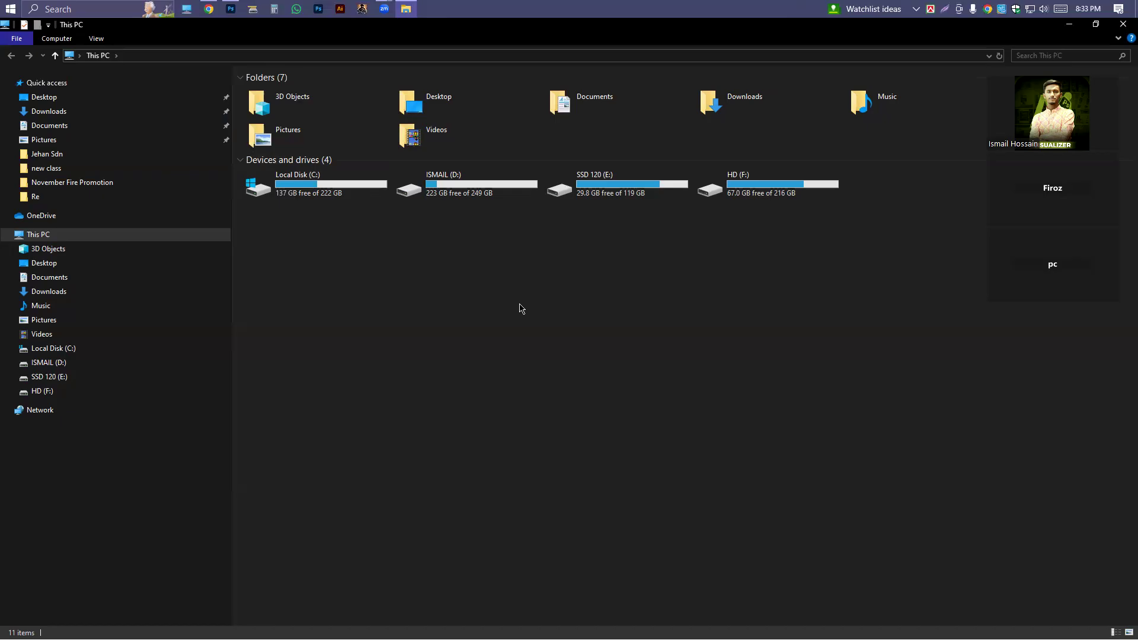
Minimize the file window, browser and Photoshop, and refresh the desktop
click(1071, 25)
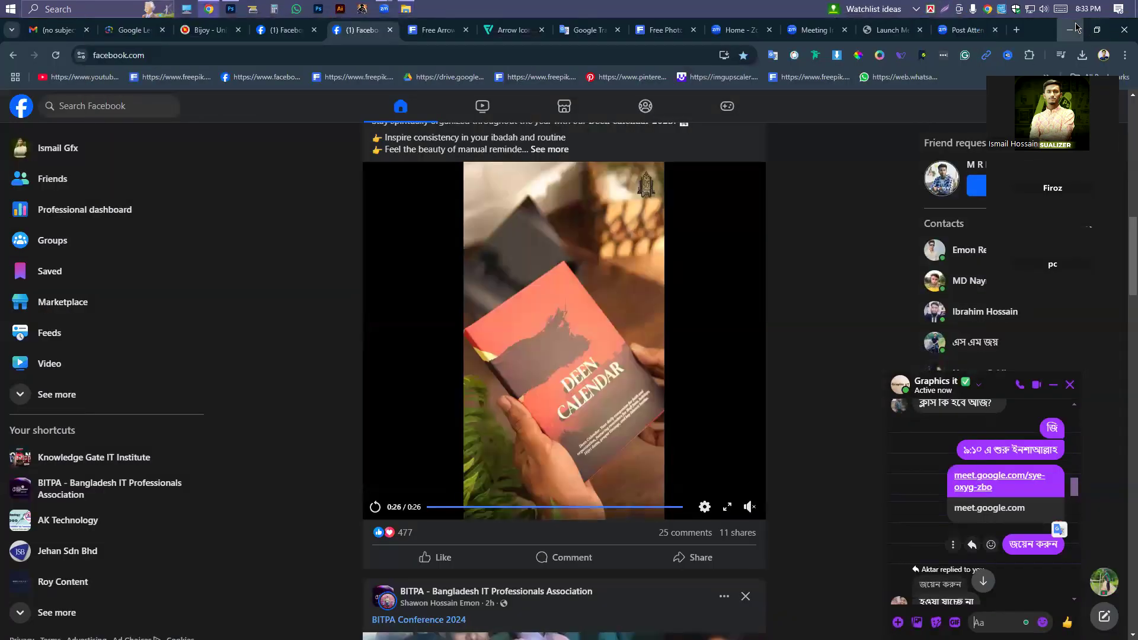
click(1076, 26)
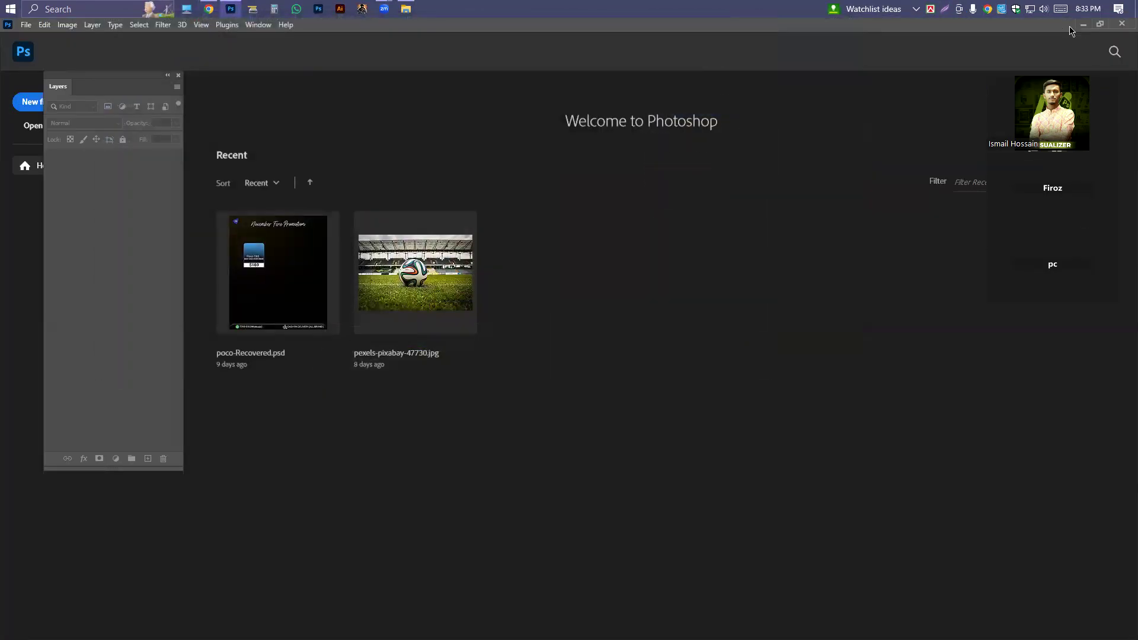
click(1080, 27)
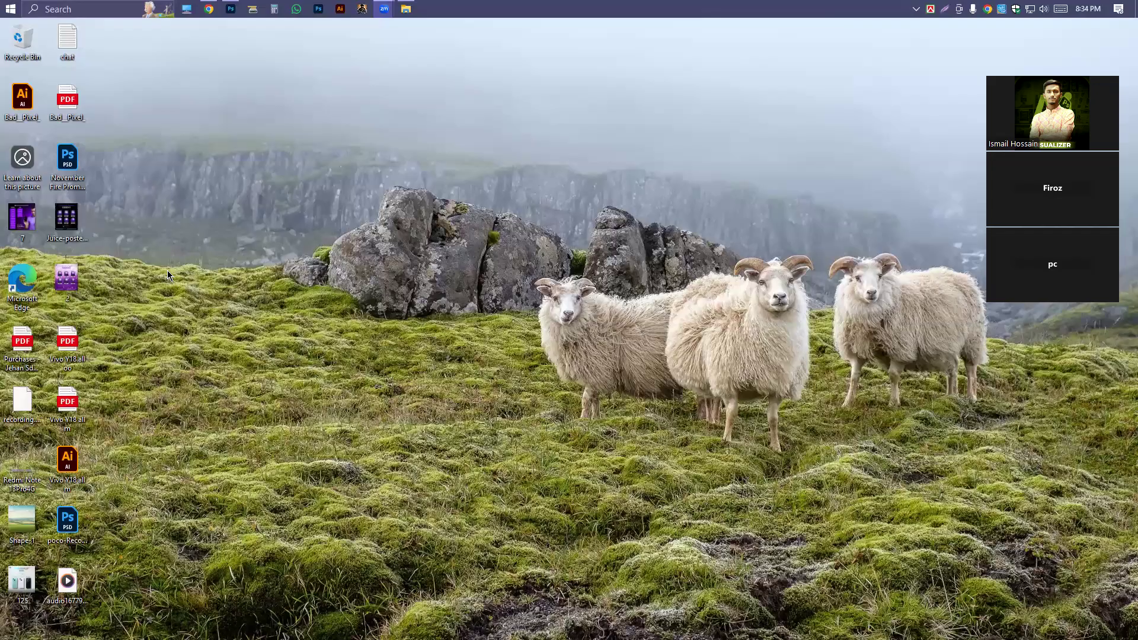
right_click(263, 224)
click(279, 255)
Open the Downloads folder and view the Knowledge Gate video-editing course poster full size
click(193, 11)
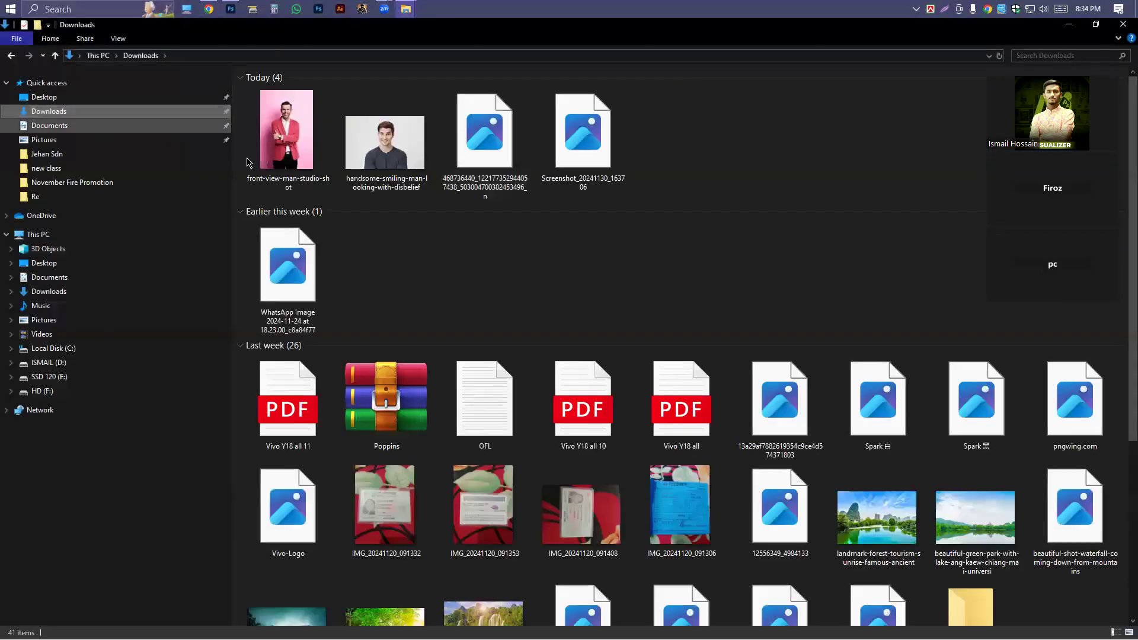
click(505, 141)
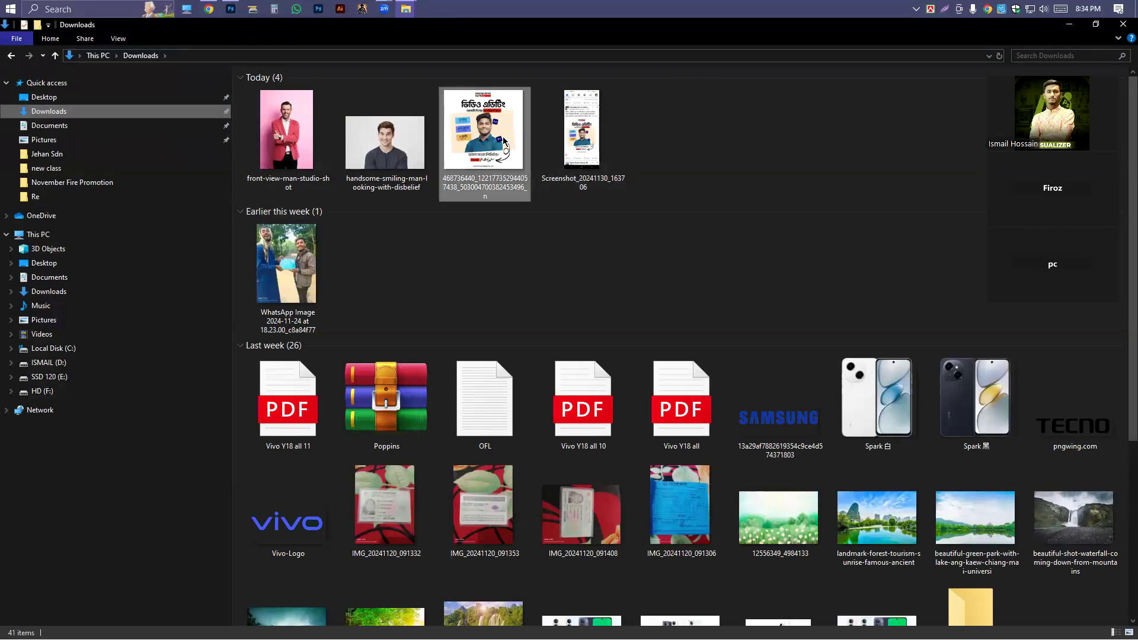
double_click(581, 129)
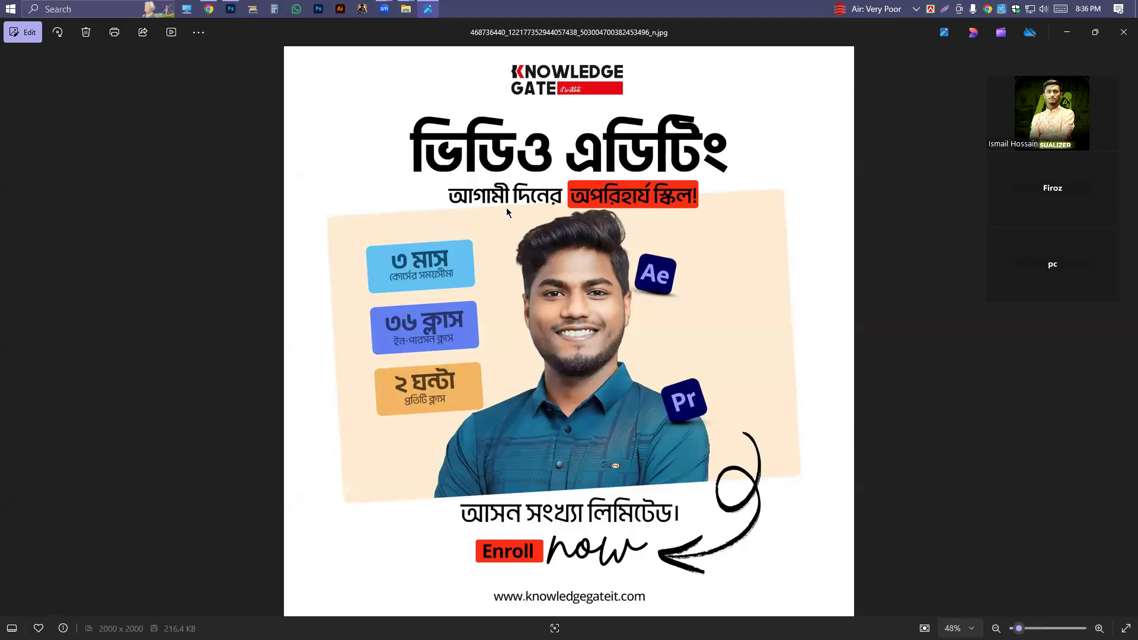
Switch to Photoshop and open the Knowledge Gate course poster JPG from the Downloads folder
click(230, 9)
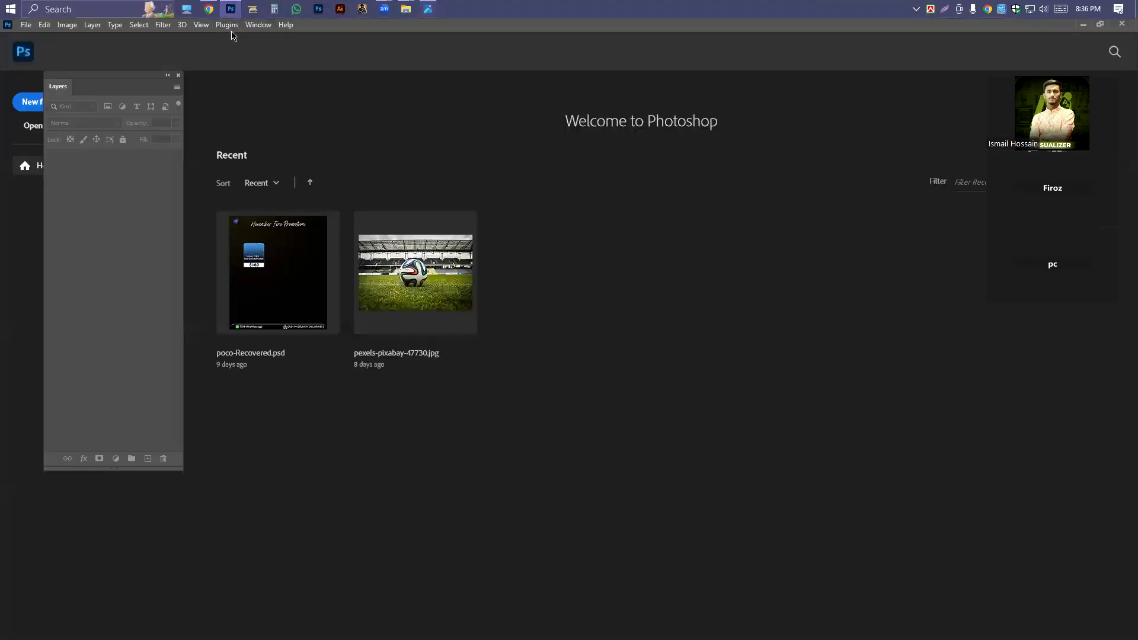
key(ctrl+o)
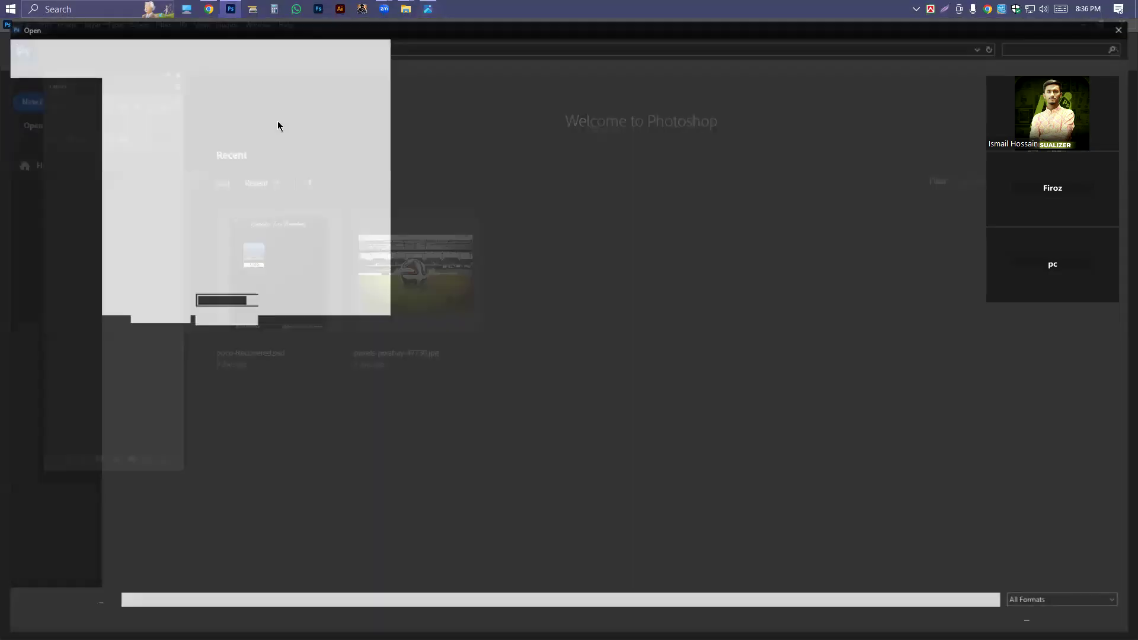
click(49, 122)
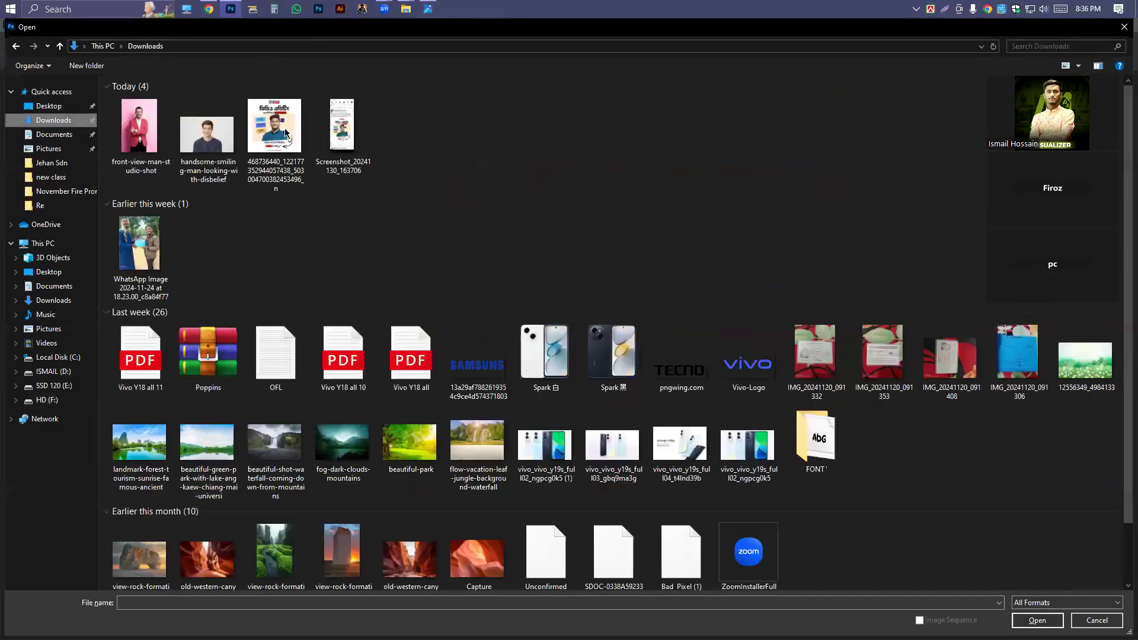
double_click(291, 129)
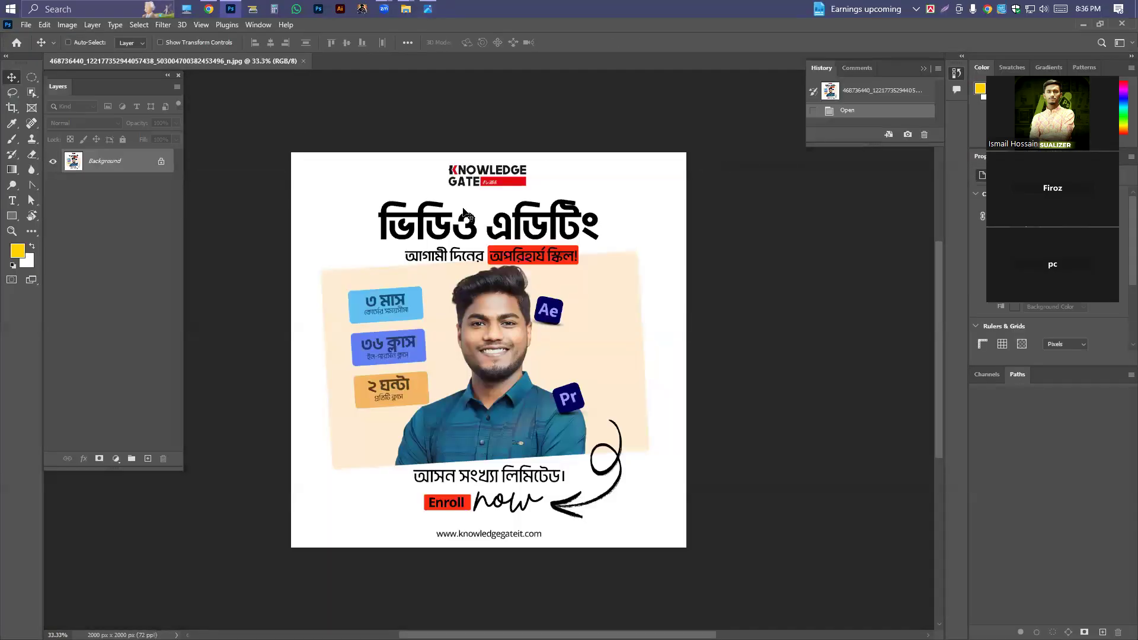
Check the poster's image dimensions in pixels without changing its size
key(ctrl+alt+i)
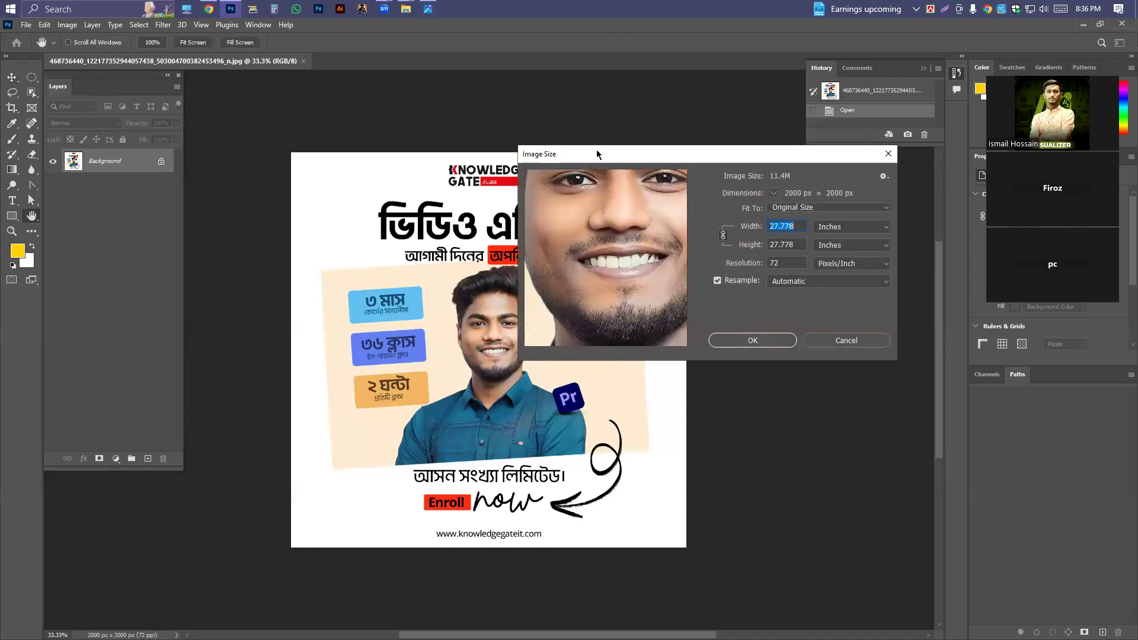
drag(597, 154, 595, 149)
click(851, 223)
click(839, 243)
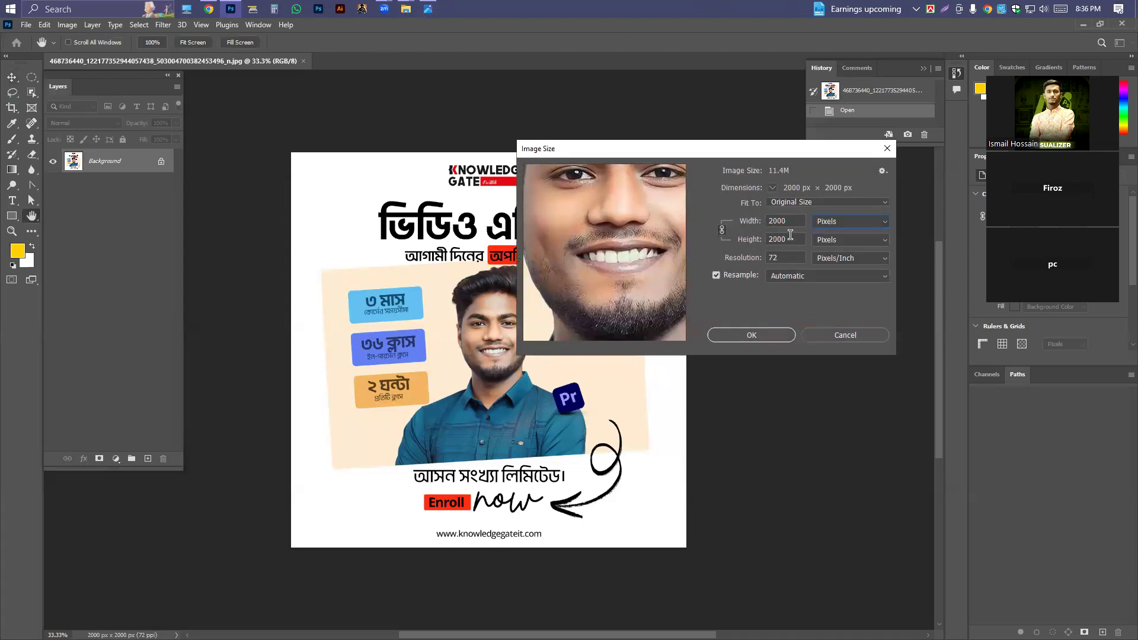
key(Tab)
key(Tab)
click(829, 335)
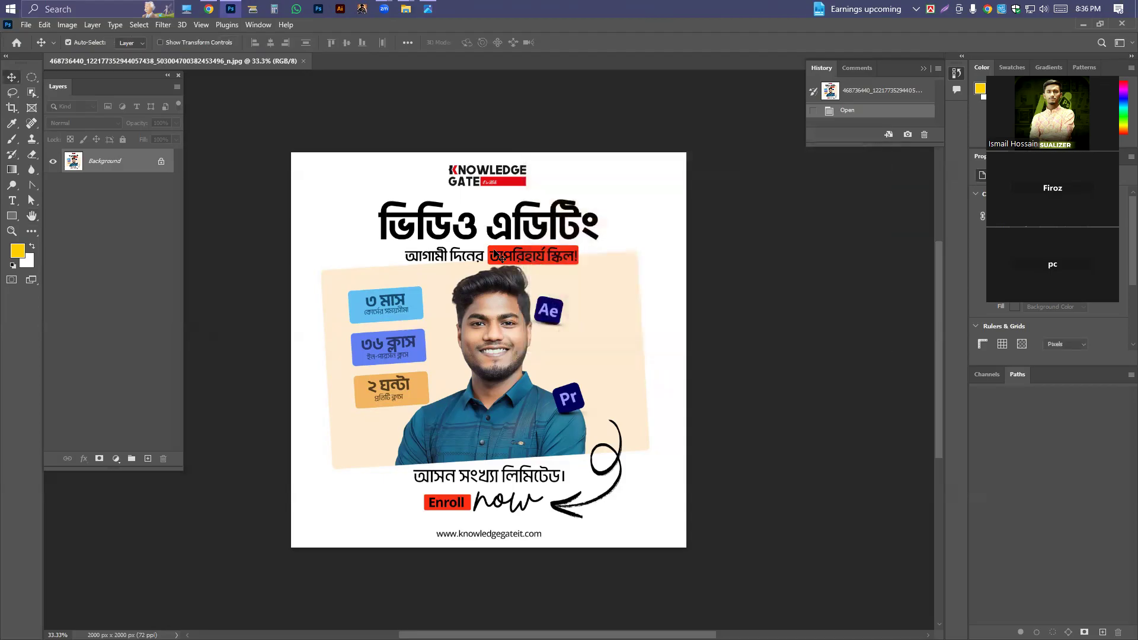
scroll(494, 251, down, 2)
scroll(494, 251, up, 1)
drag(551, 337, 548, 312)
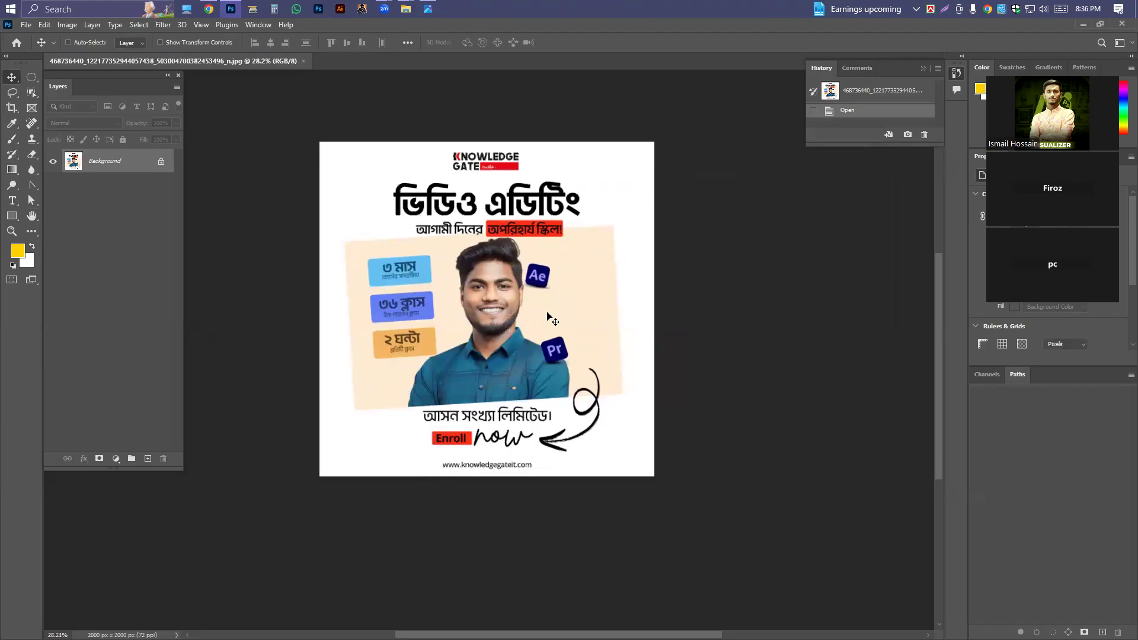
Create a new blank document 2000 pixels wide, 2000 pixels high, at 400 pixels/inch with a white background
key(ctrl+n)
double_click(738, 225)
click(740, 228)
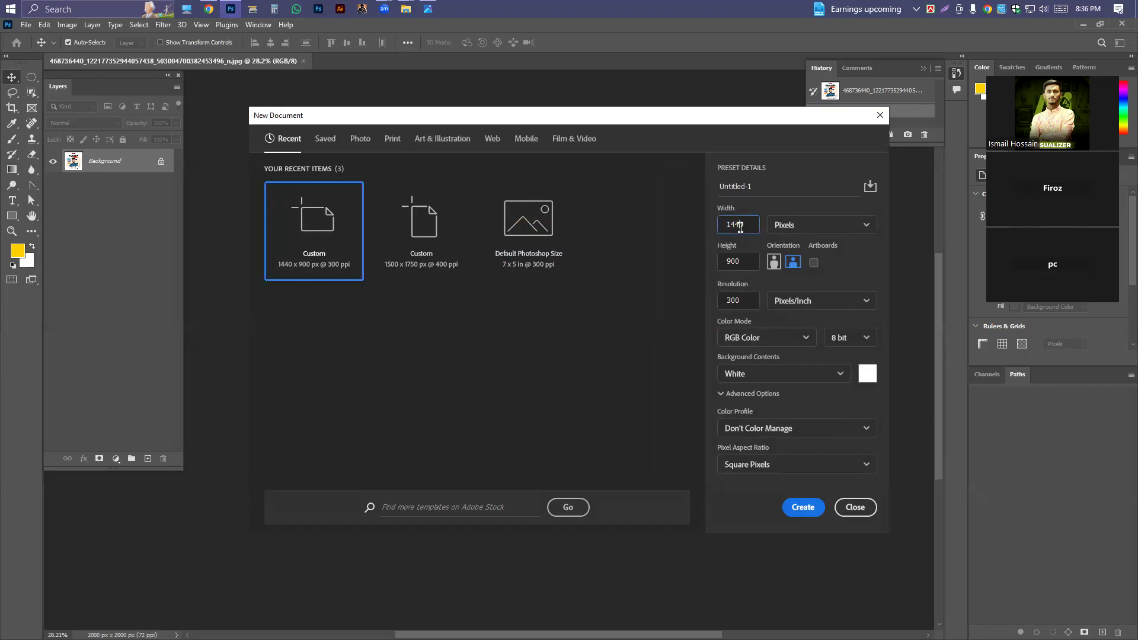
double_click(740, 227)
text(20)
double_click(738, 259)
text(2000)
double_click(740, 301)
text(40)
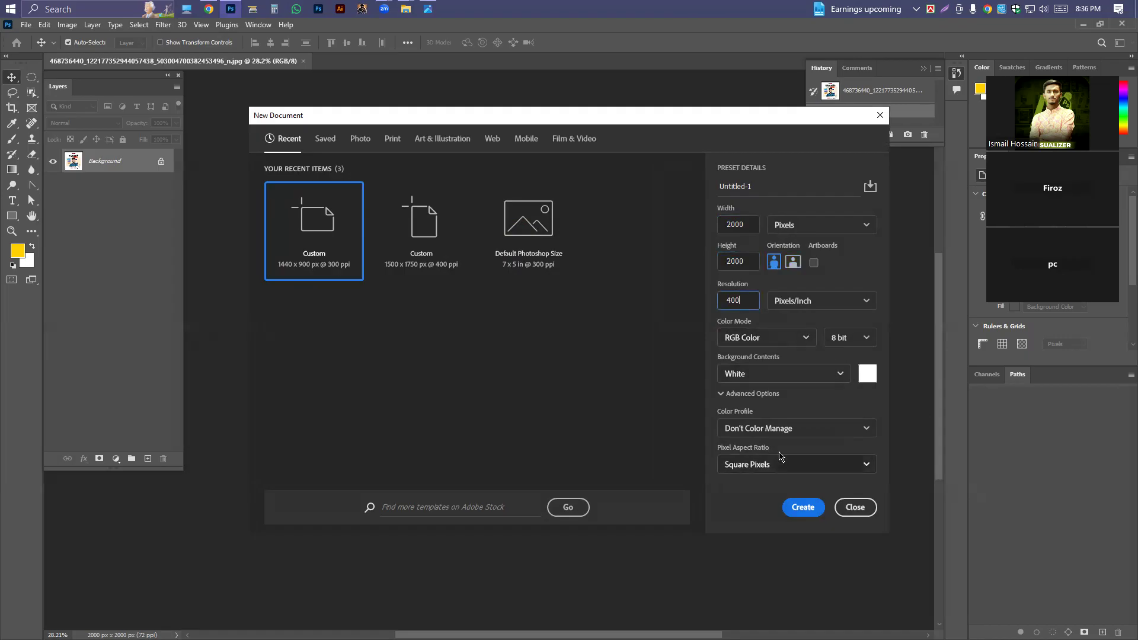
click(804, 510)
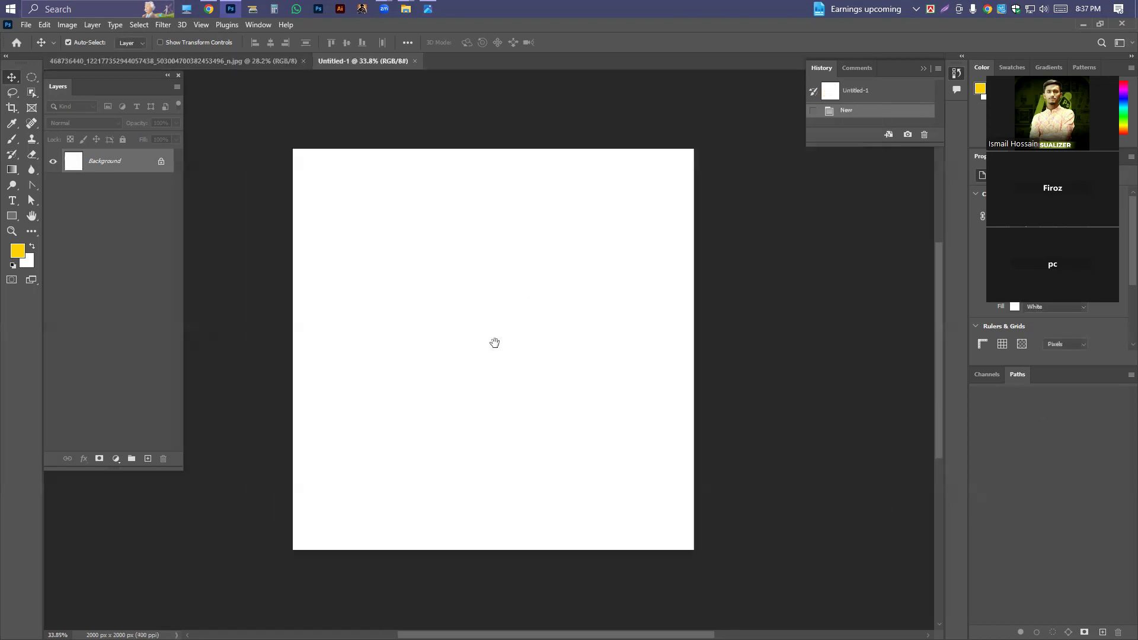
Examine the layout of the reference poster and return to the blank document
click(117, 61)
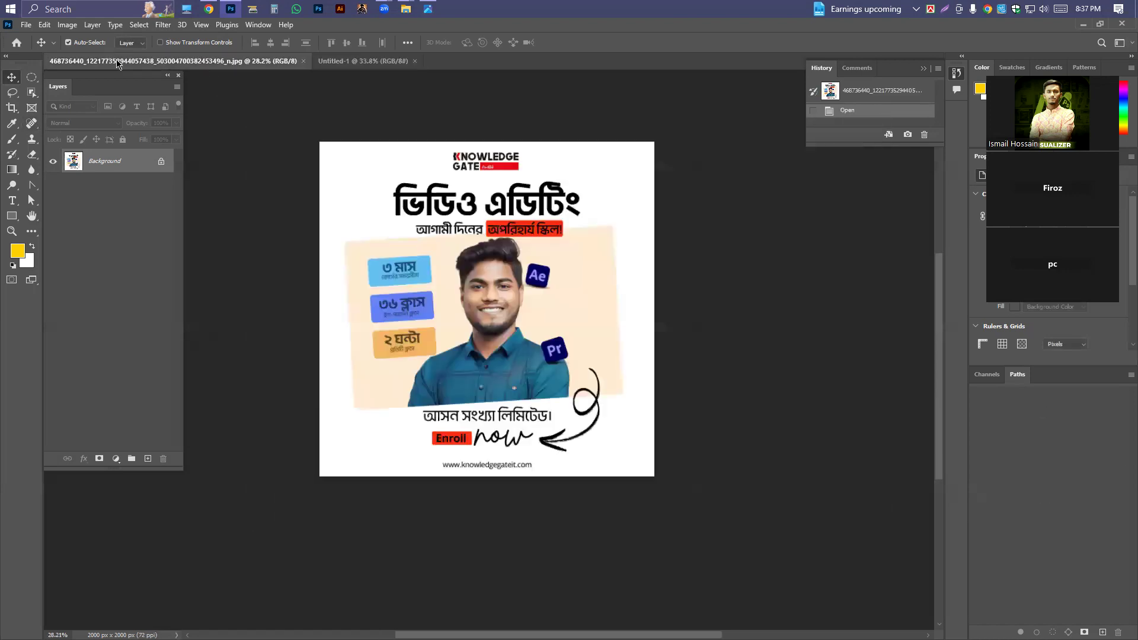
scroll(475, 267, up, 3)
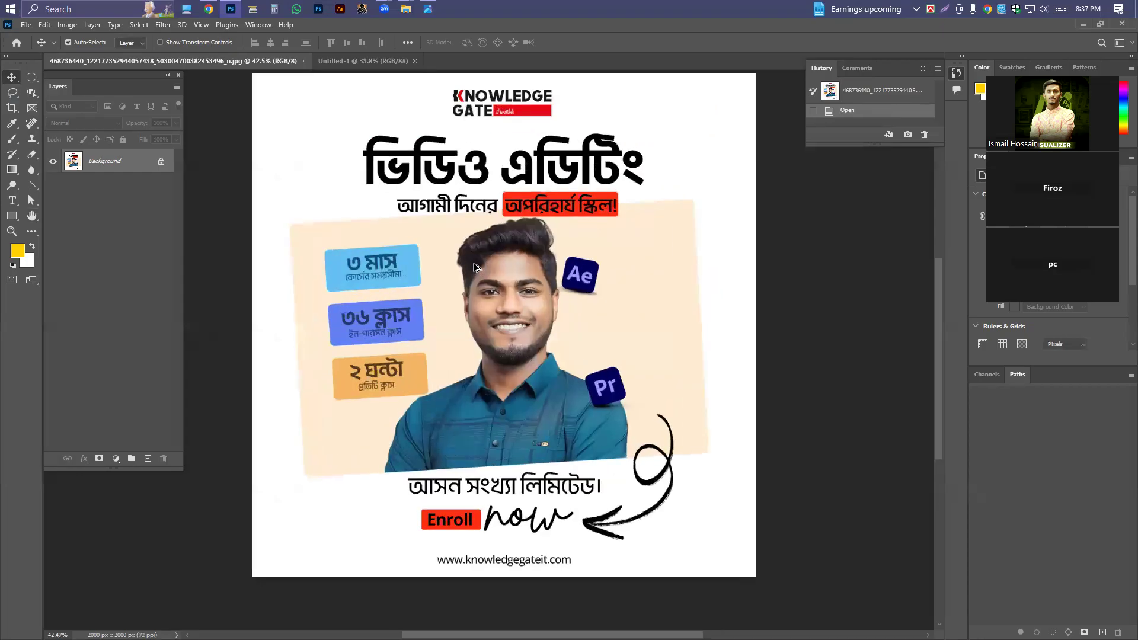
drag(502, 127, 526, 162)
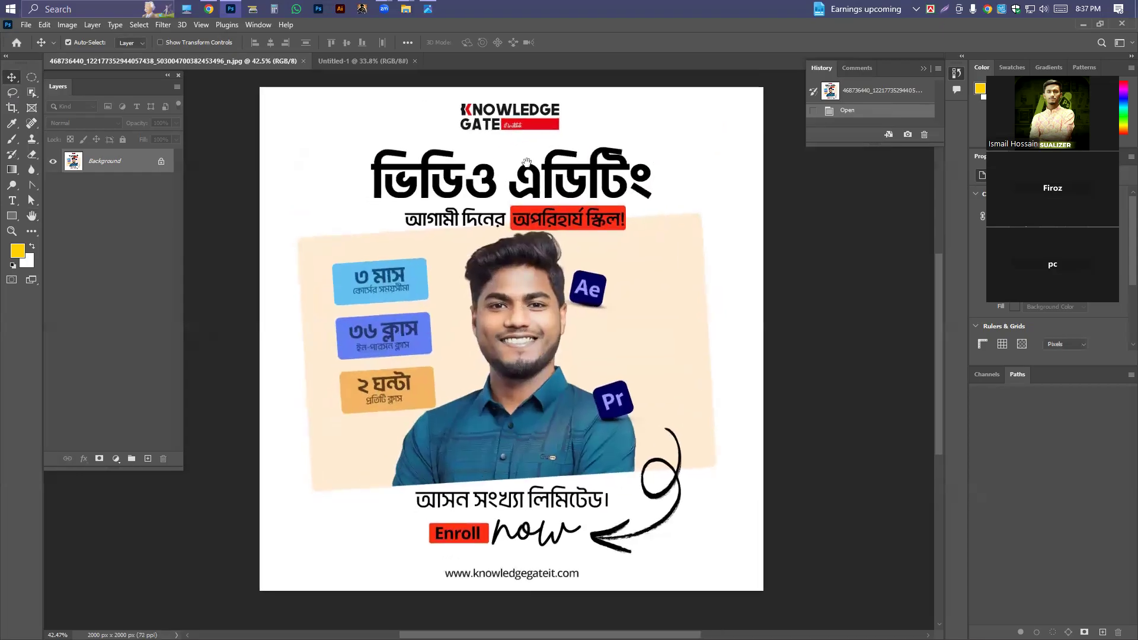
scroll(435, 192, down, 1)
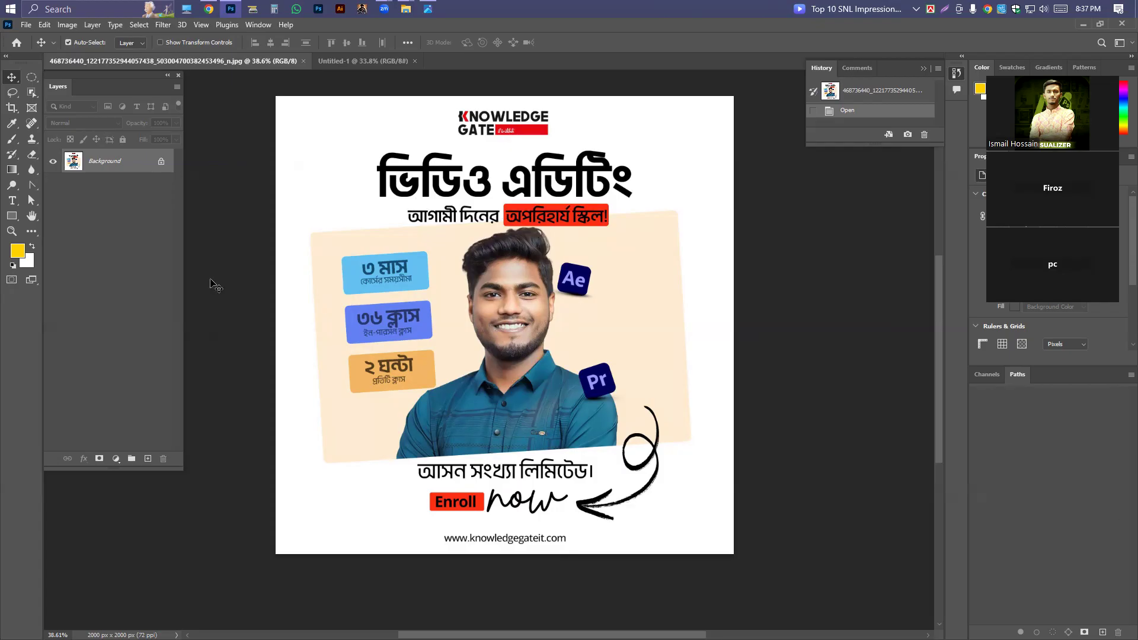
click(338, 65)
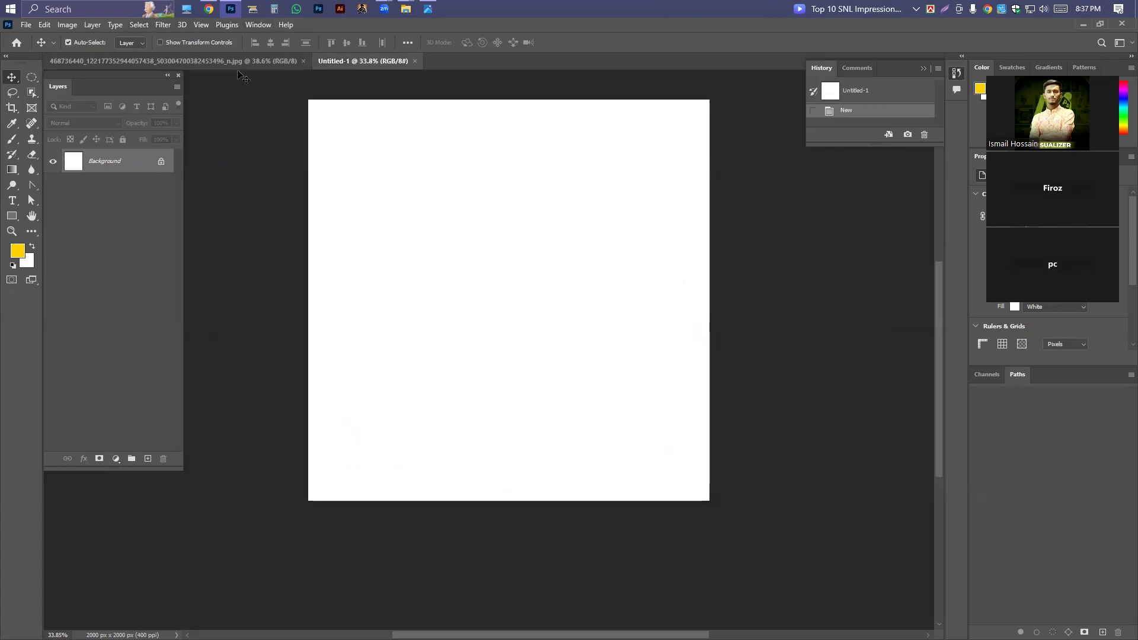
In the browser's Bangla Converter, convert the Bangla text from Unicode to Bijoy and copy the heading line "ভিডিও এডিটিং"
click(208, 8)
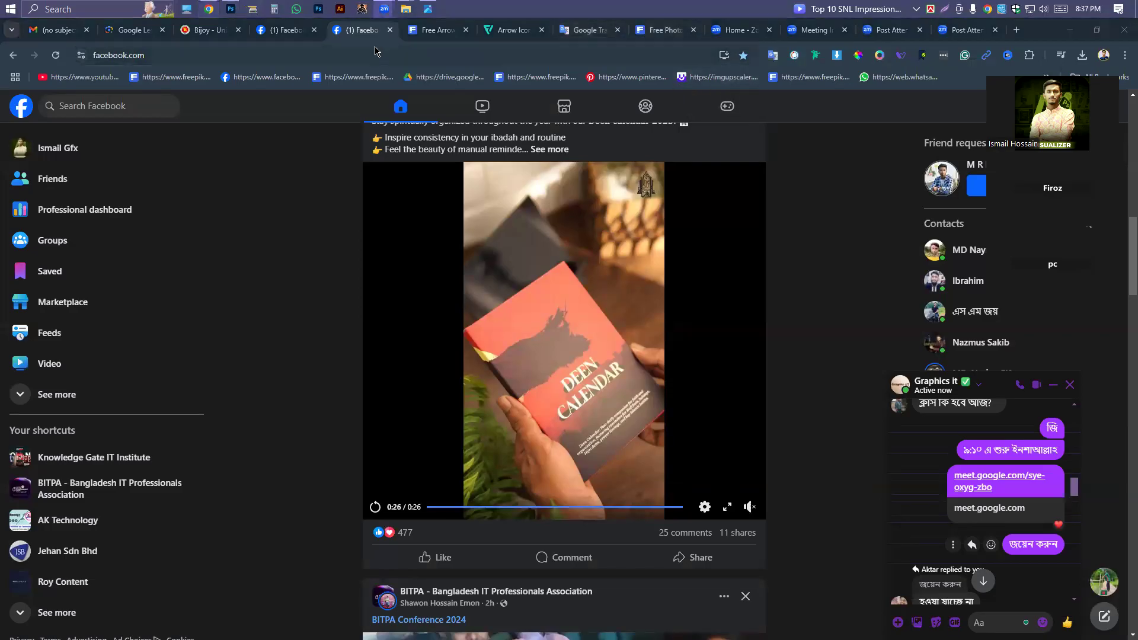
click(205, 30)
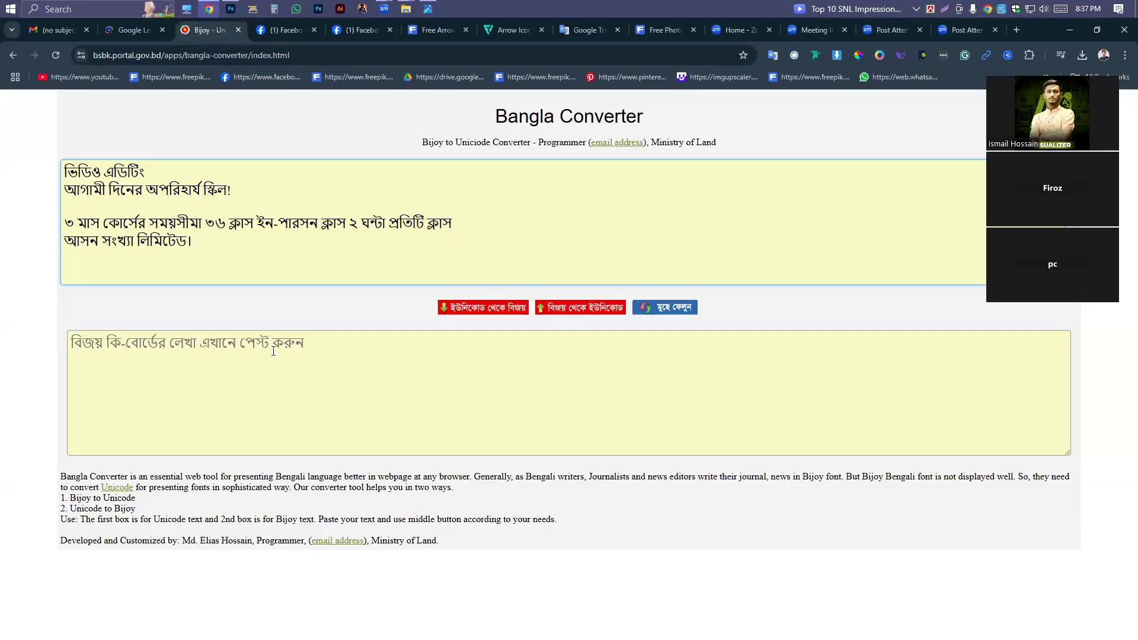
click(483, 307)
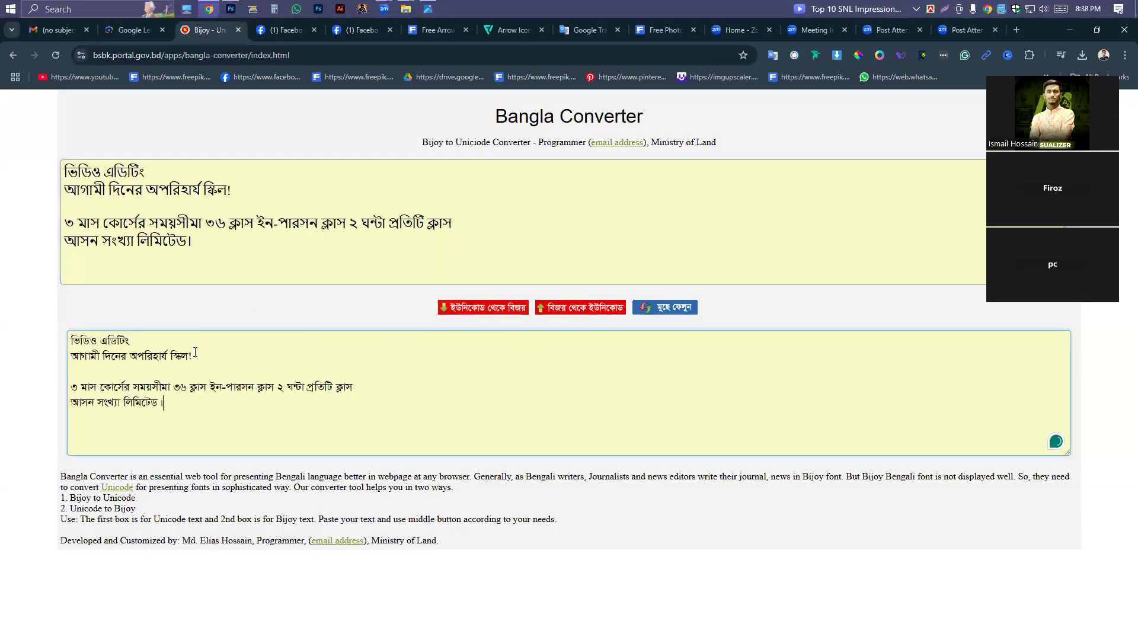
drag(128, 341, 31, 342)
key(ctrl+c)
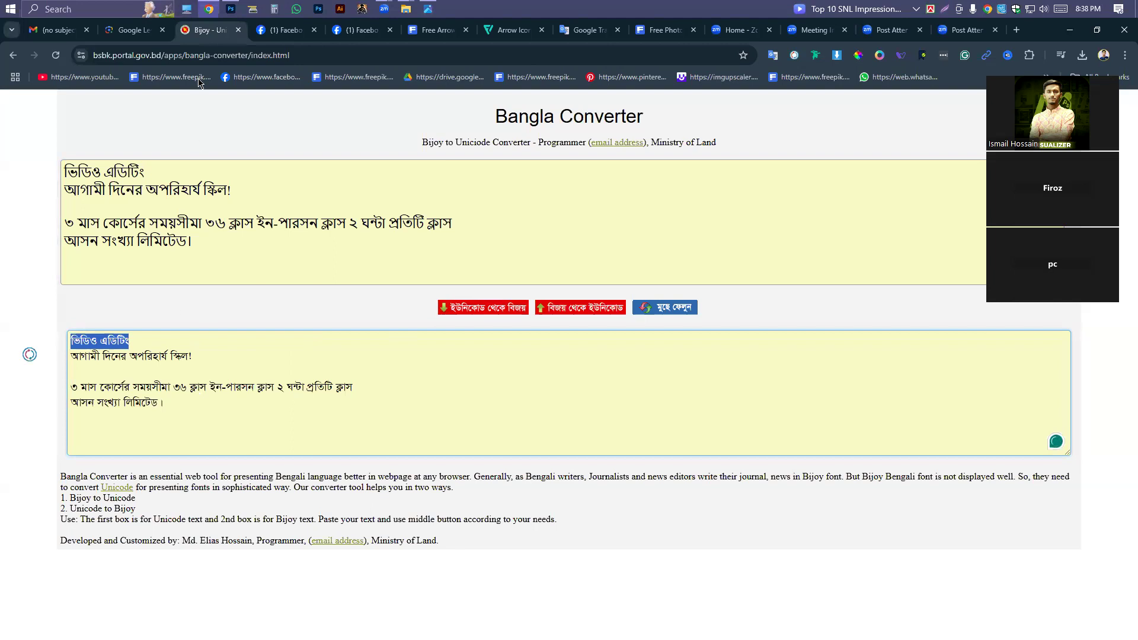
Back in Photoshop, place a Lorem Ipsum text line near the canvas's upper edge and set its color to black
click(230, 9)
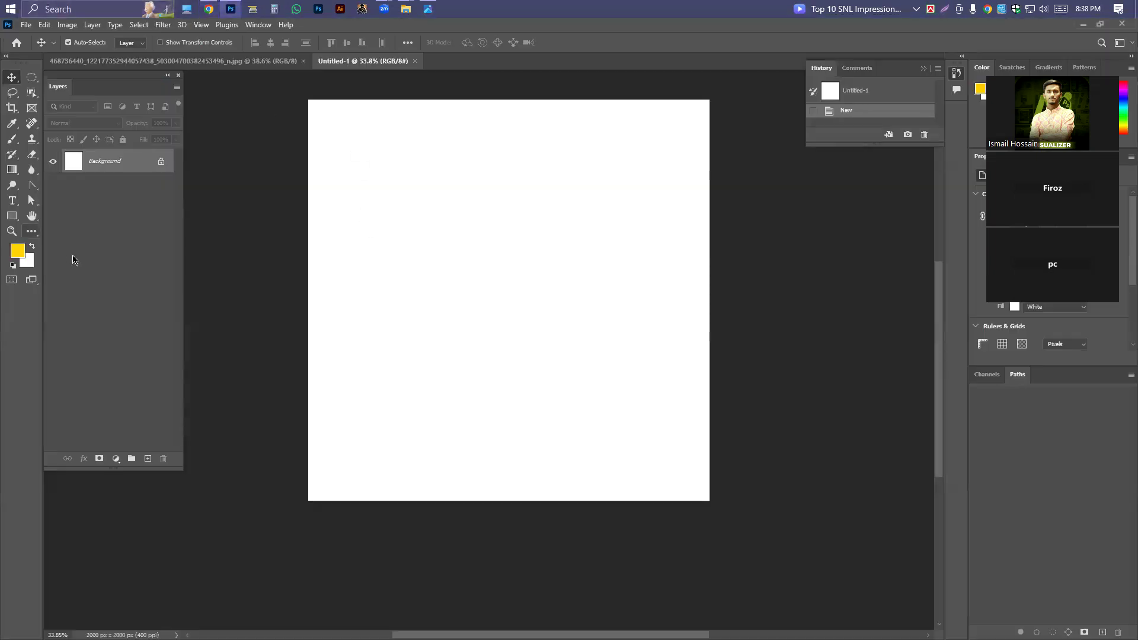
key(t)
click(444, 190)
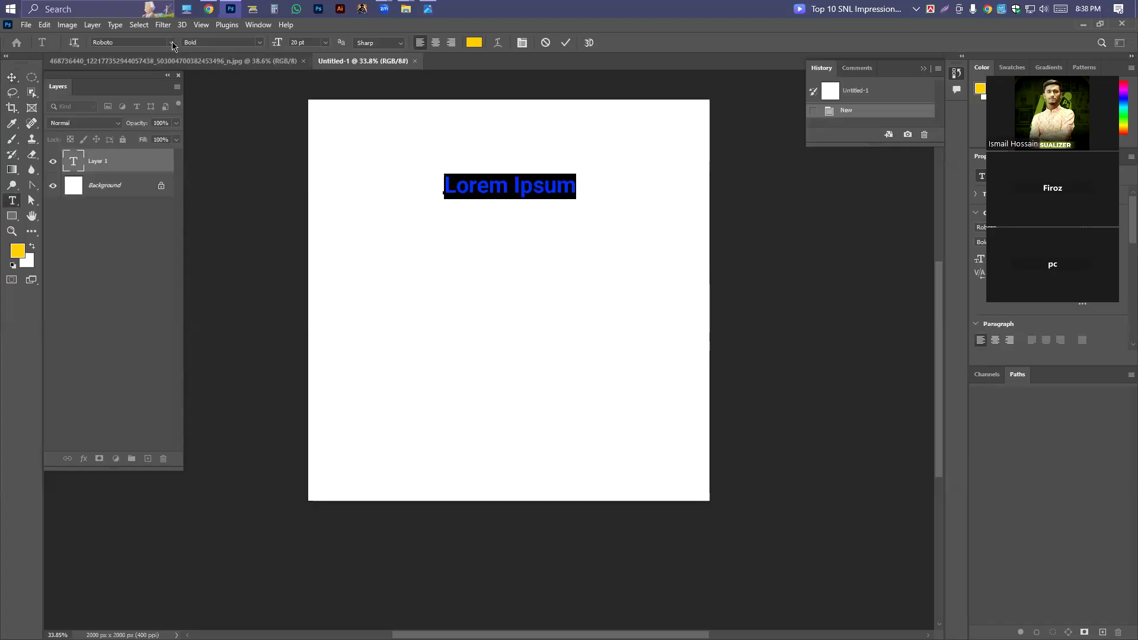
click(474, 43)
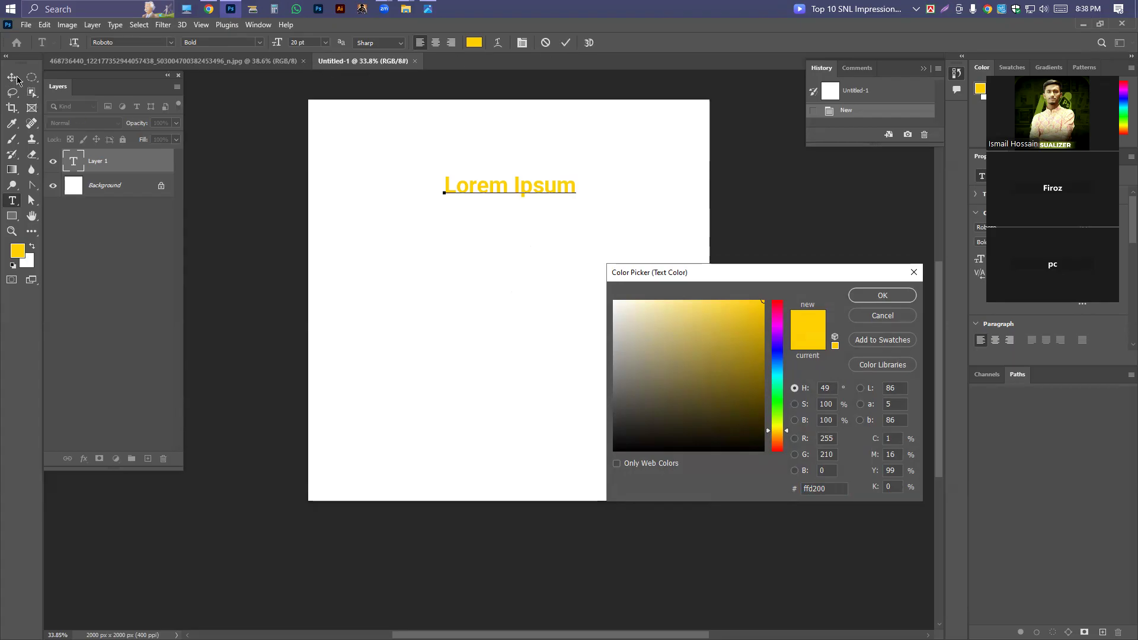
click(661, 211)
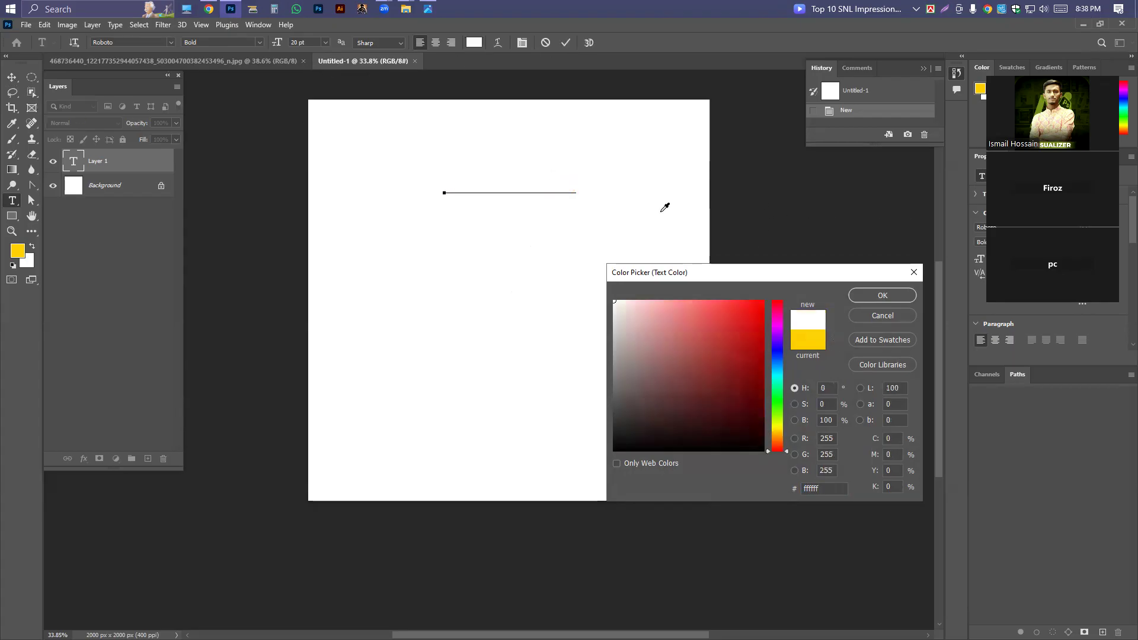
drag(682, 405, 586, 518)
key(Return)
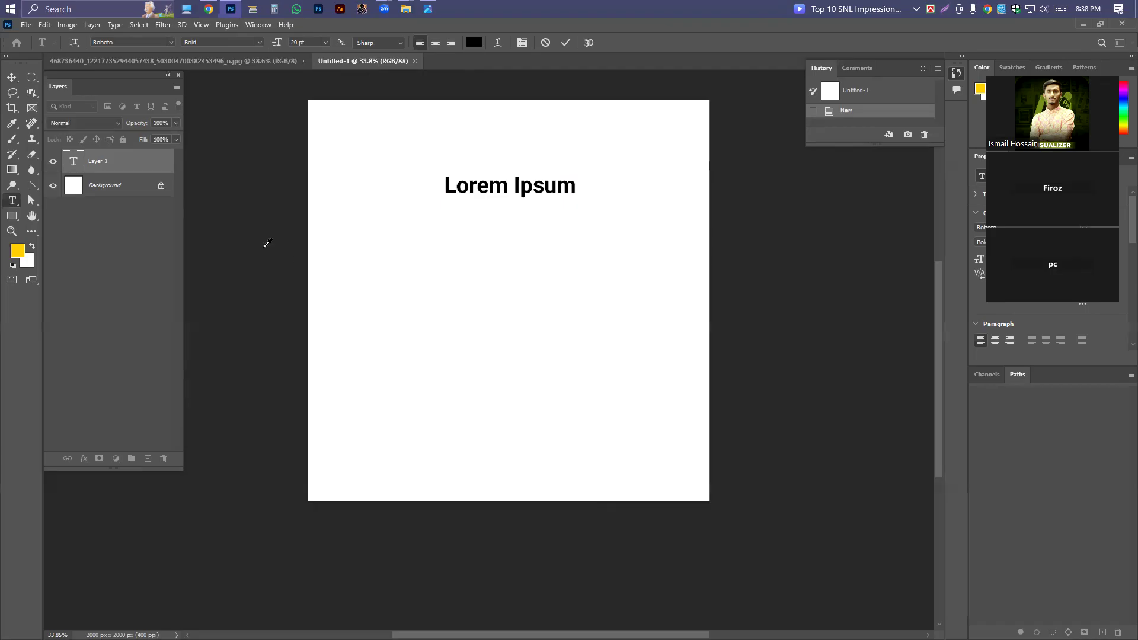
Commit the placeholder text after comparing with the reference poster, and set its font to Rasel Utshob ANSI V2
click(243, 62)
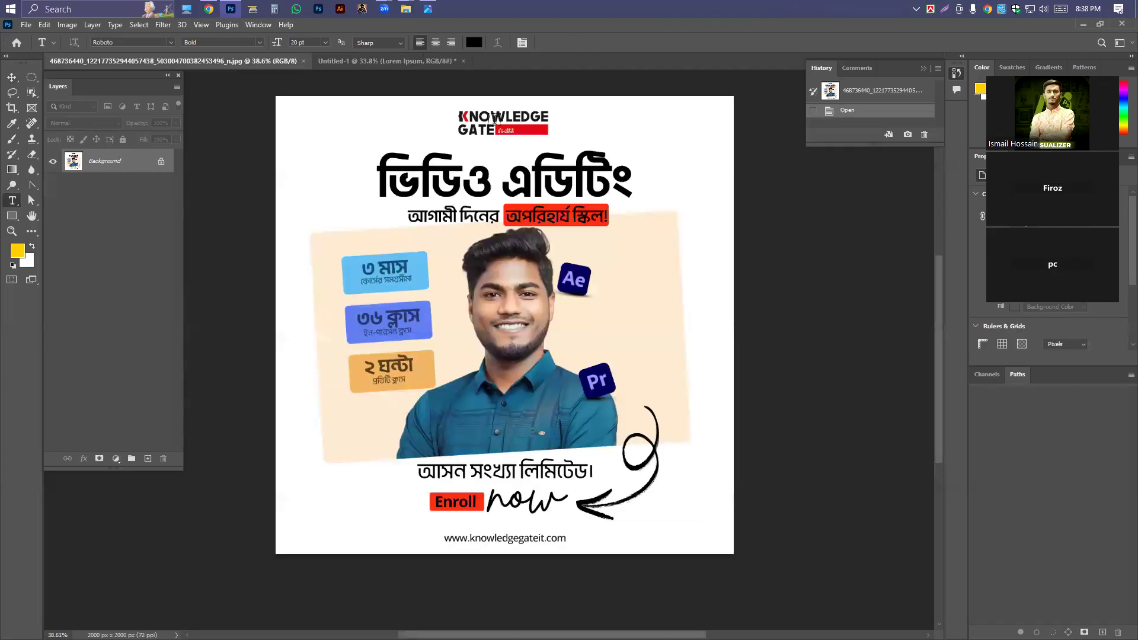
click(362, 61)
click(505, 188)
click(9, 77)
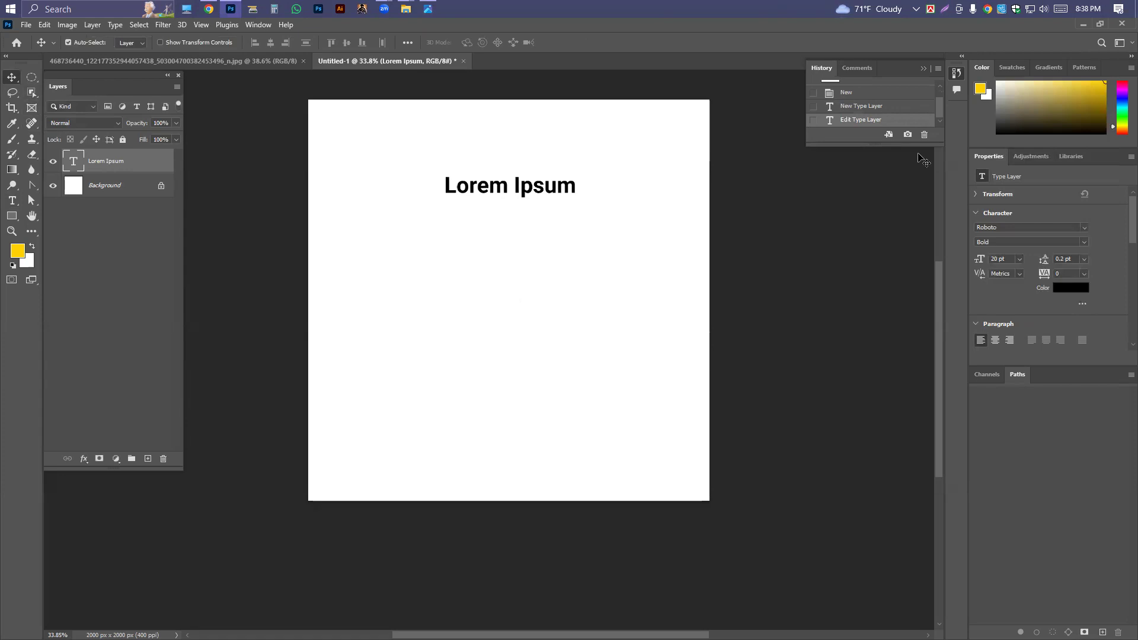
click(1086, 231)
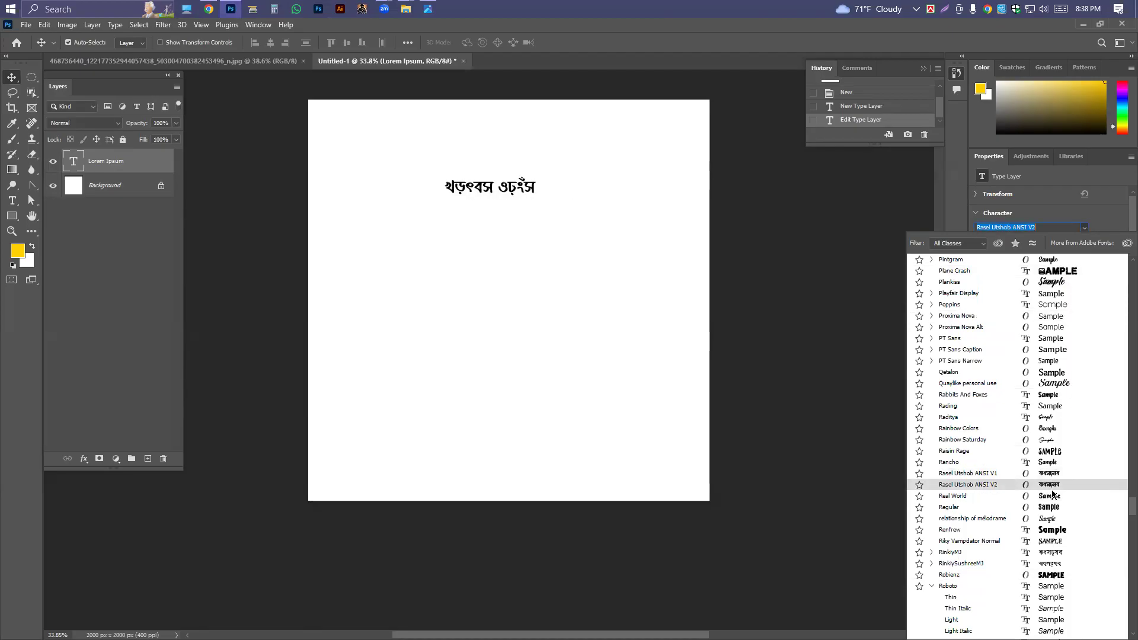
click(1051, 486)
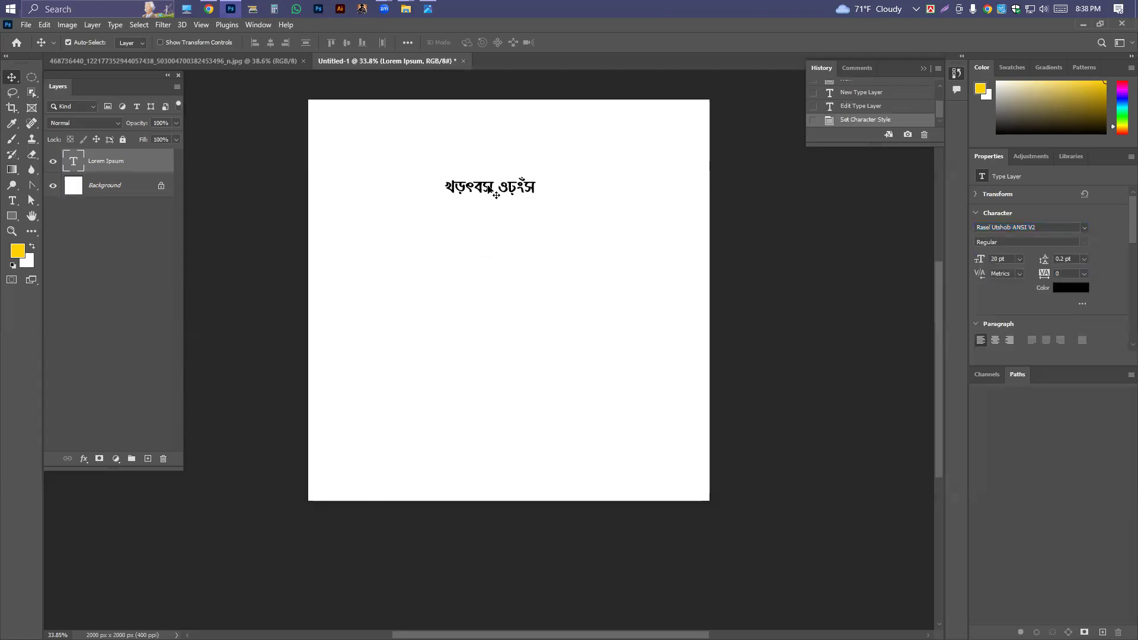
Replace the Lorem Ipsum placeholder with the copied Bijoy heading "ভিডিও এডিটিং" and commit the text
double_click(486, 189)
key(ctrl+v)
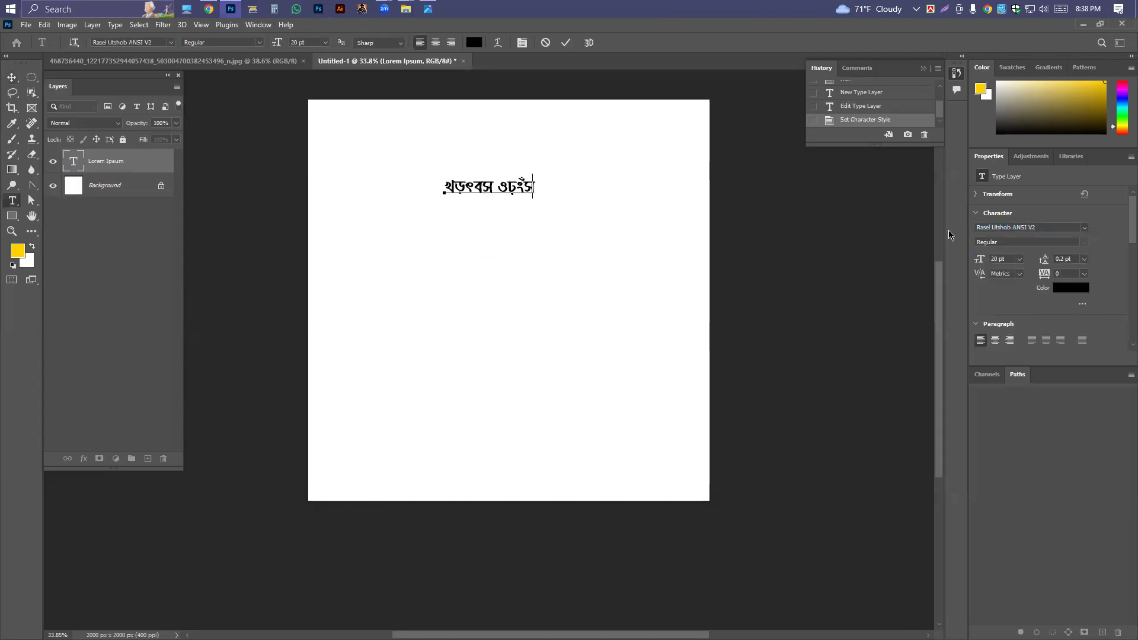
click(12, 77)
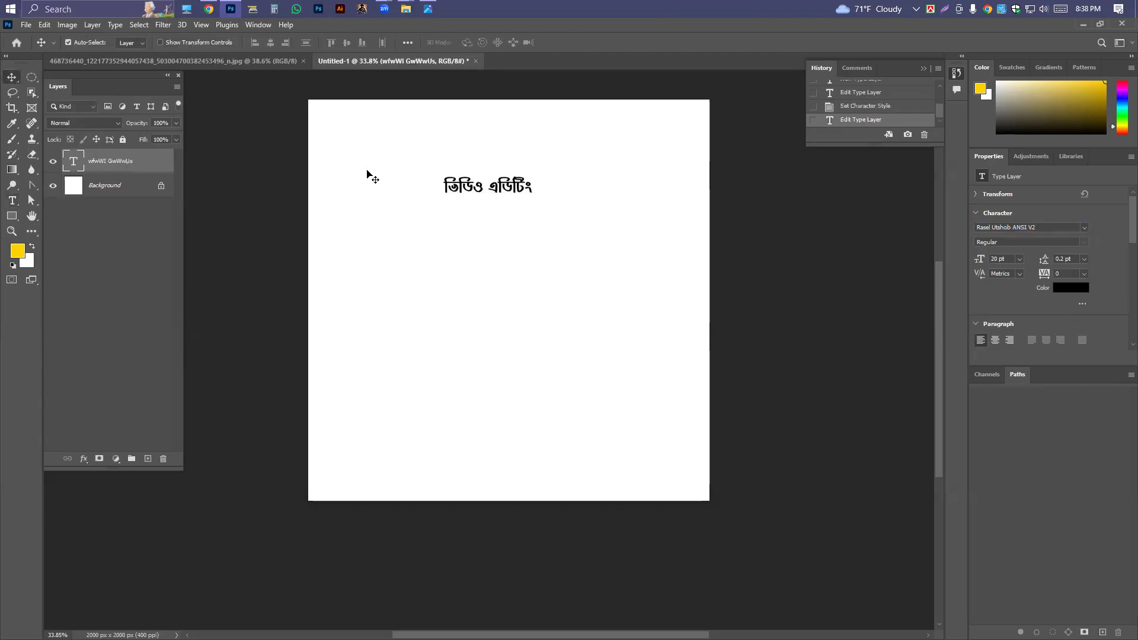
Set the heading's font to Li Ador Noirrit ANSI V2
click(1085, 229)
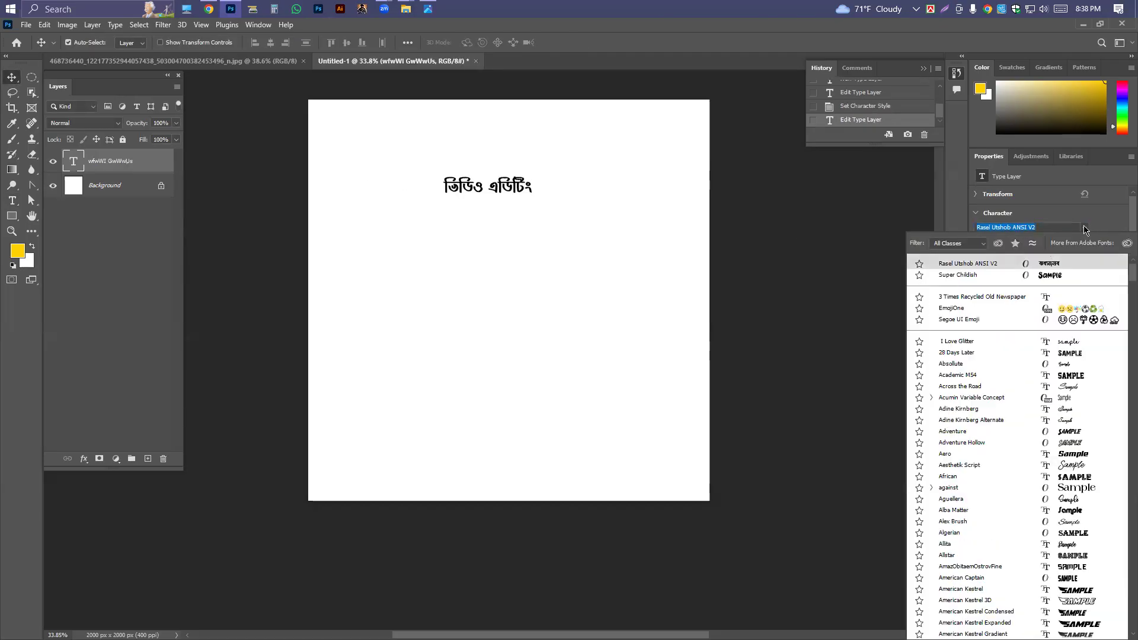
scroll(1120, 285, down, 15)
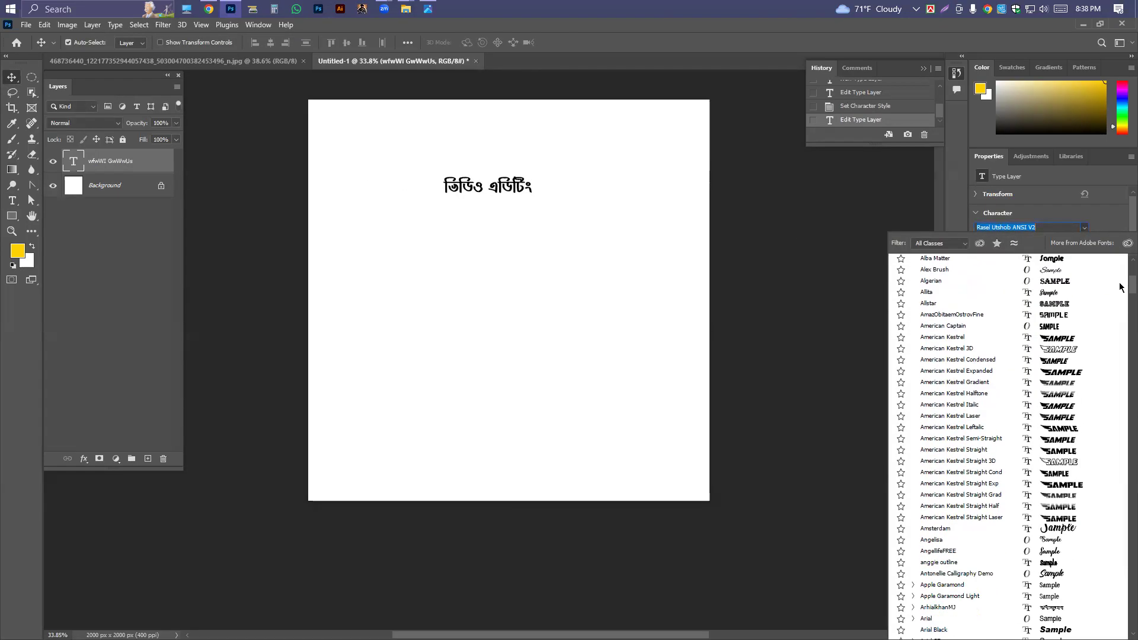
scroll(1121, 299, up, 7)
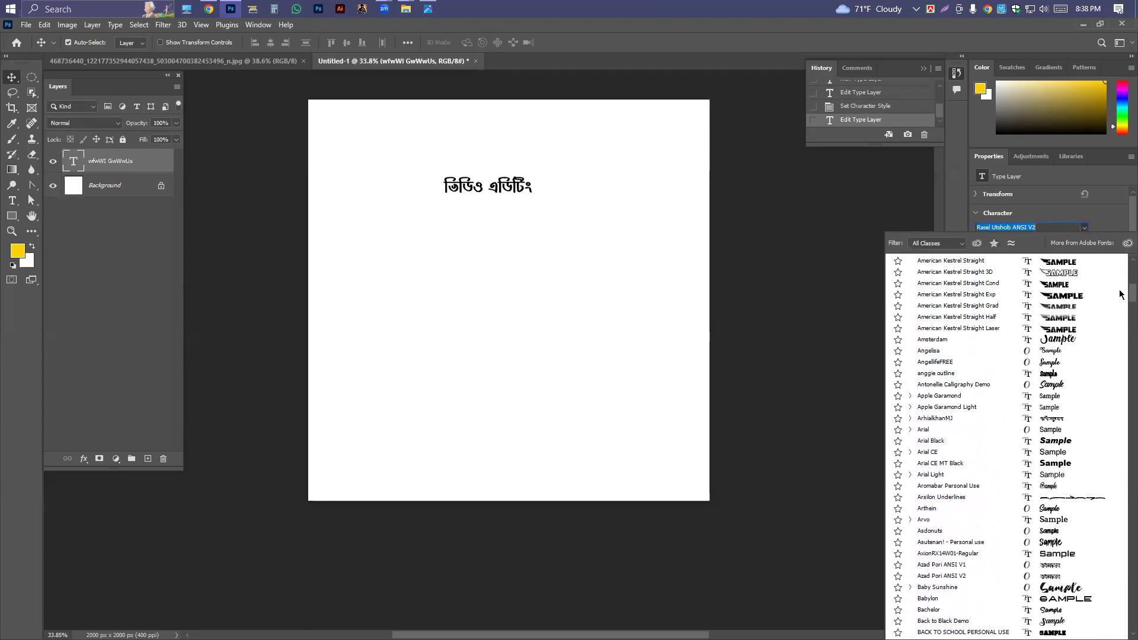
drag(1120, 295, 1120, 439)
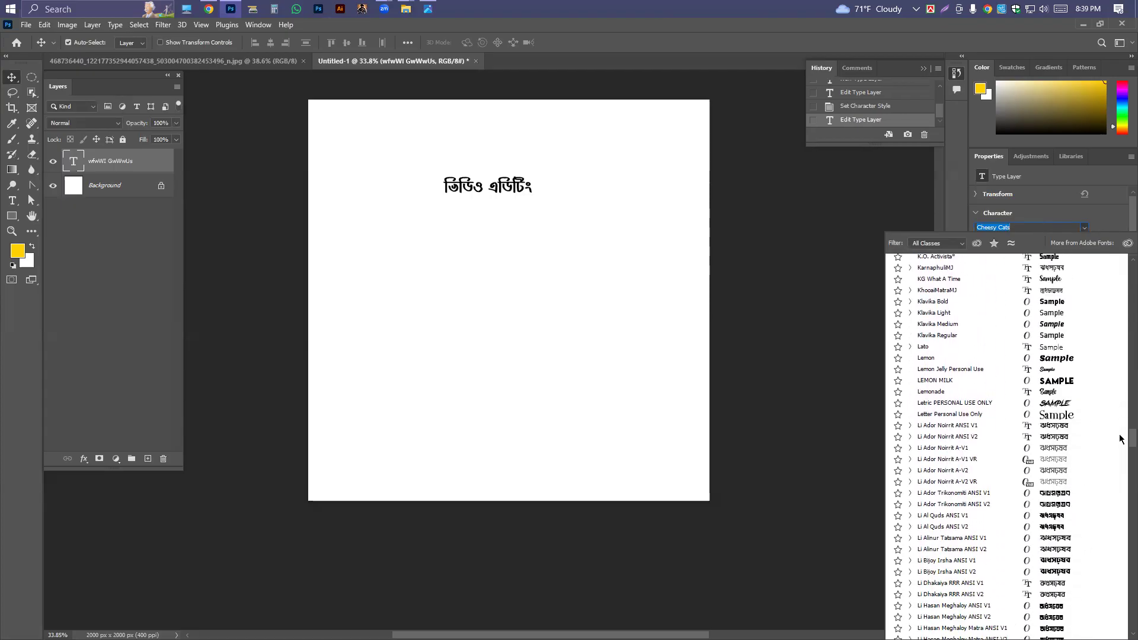
click(1065, 436)
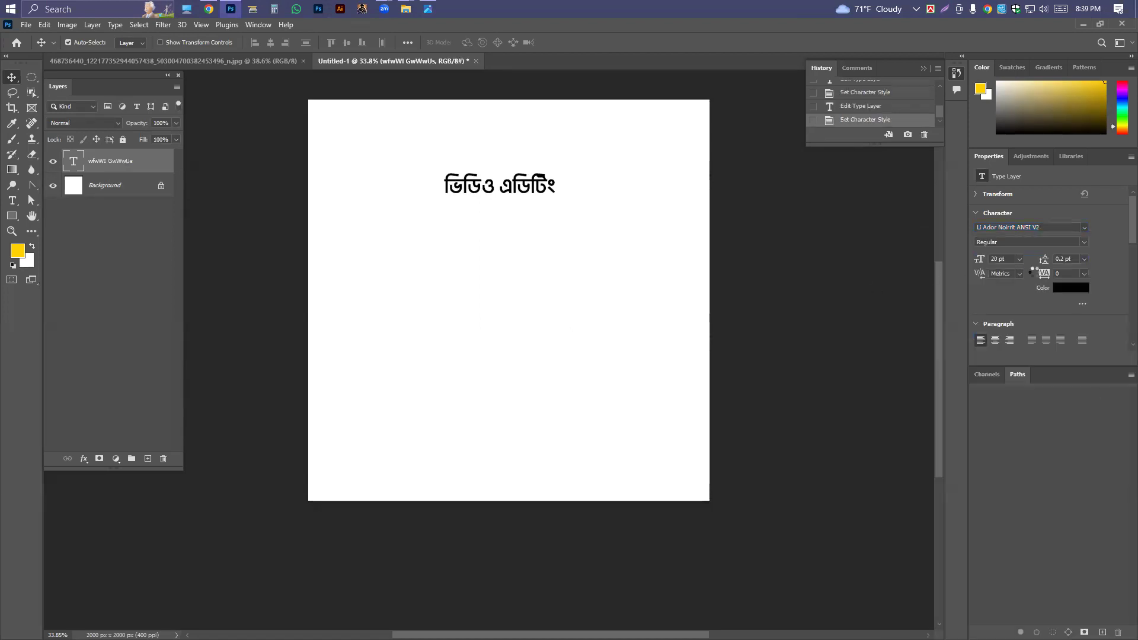
Examine the font's styles and preview the Unicode Bangla fonts on the heading, leaving its font unchanged and deselecting the layer
click(1084, 243)
click(1084, 244)
click(1087, 230)
key(Down)
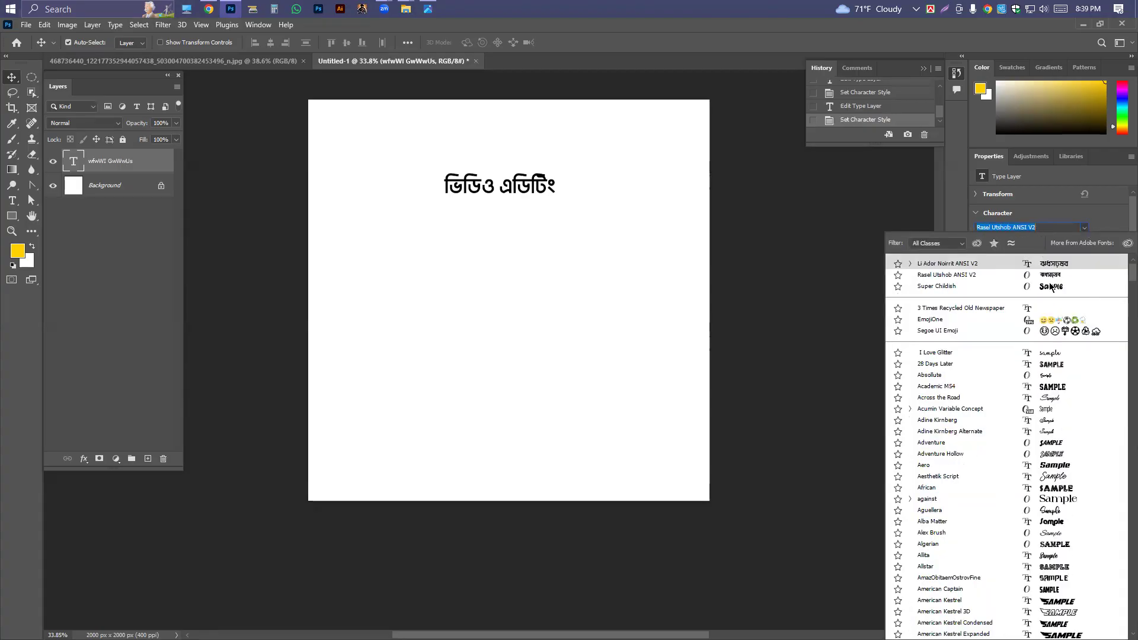
drag(1132, 272, 1130, 622)
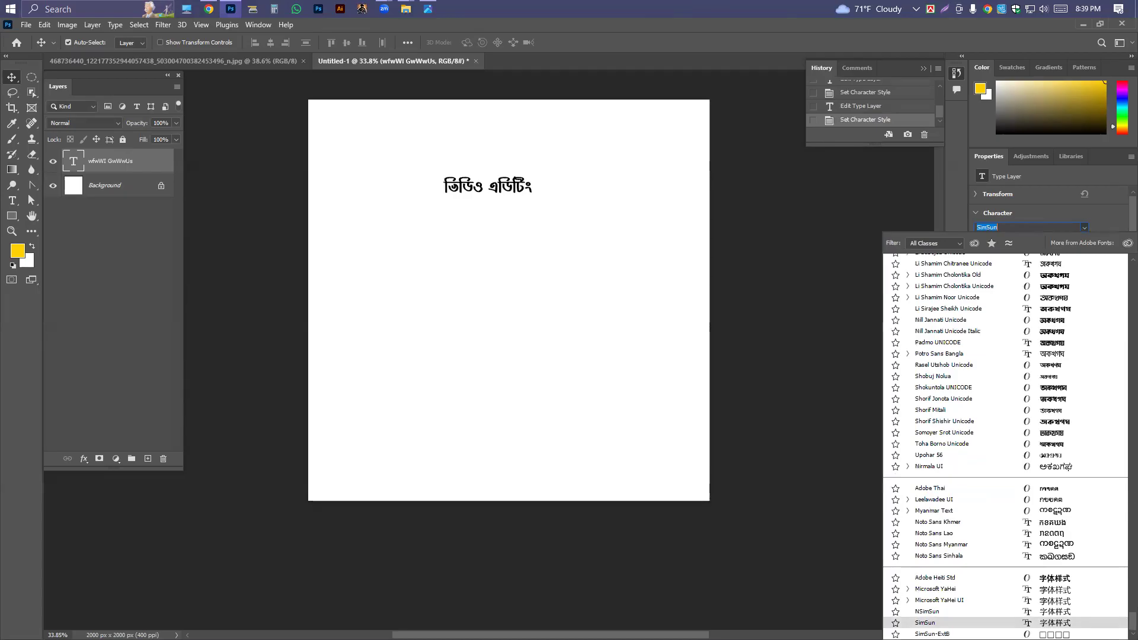
scroll(1120, 612, up, 6)
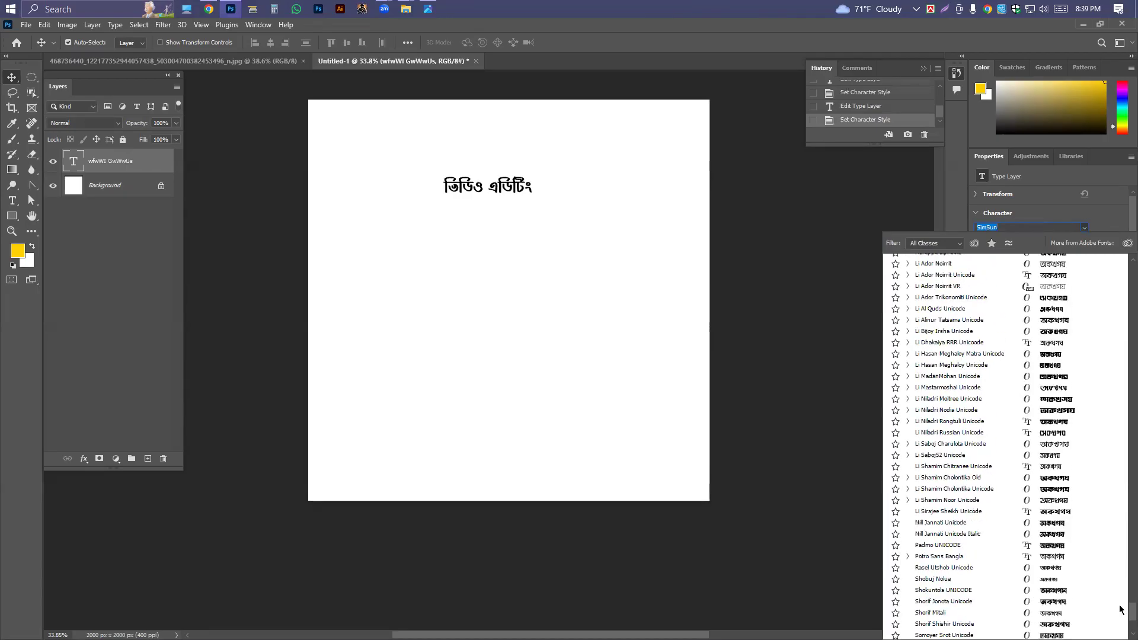
scroll(1120, 610, down, 1)
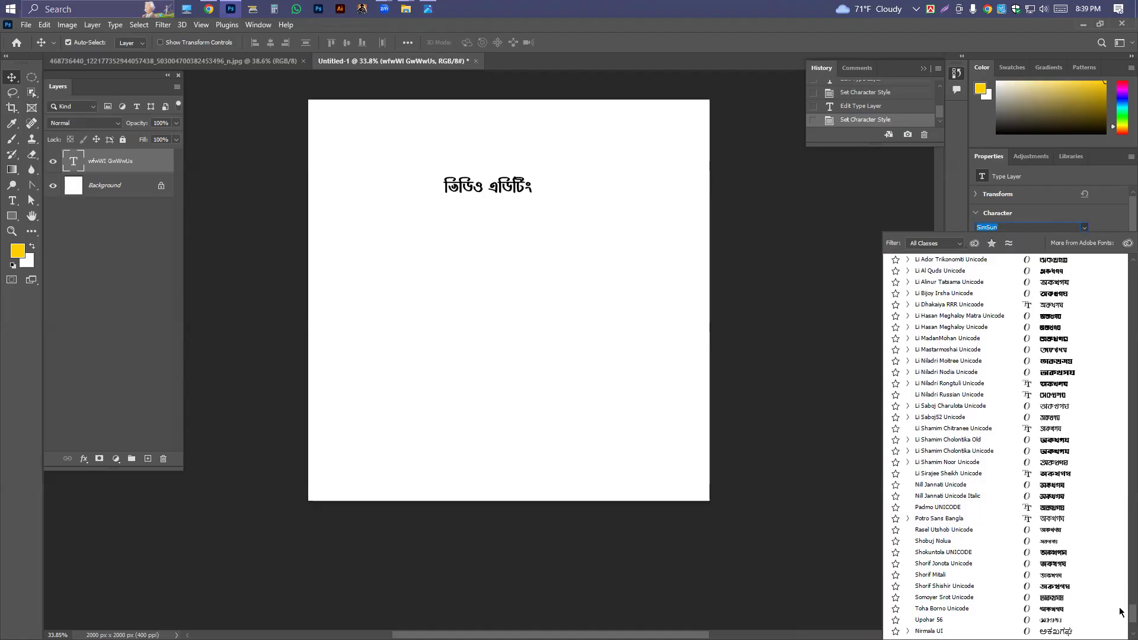
scroll(1120, 611, up, 3)
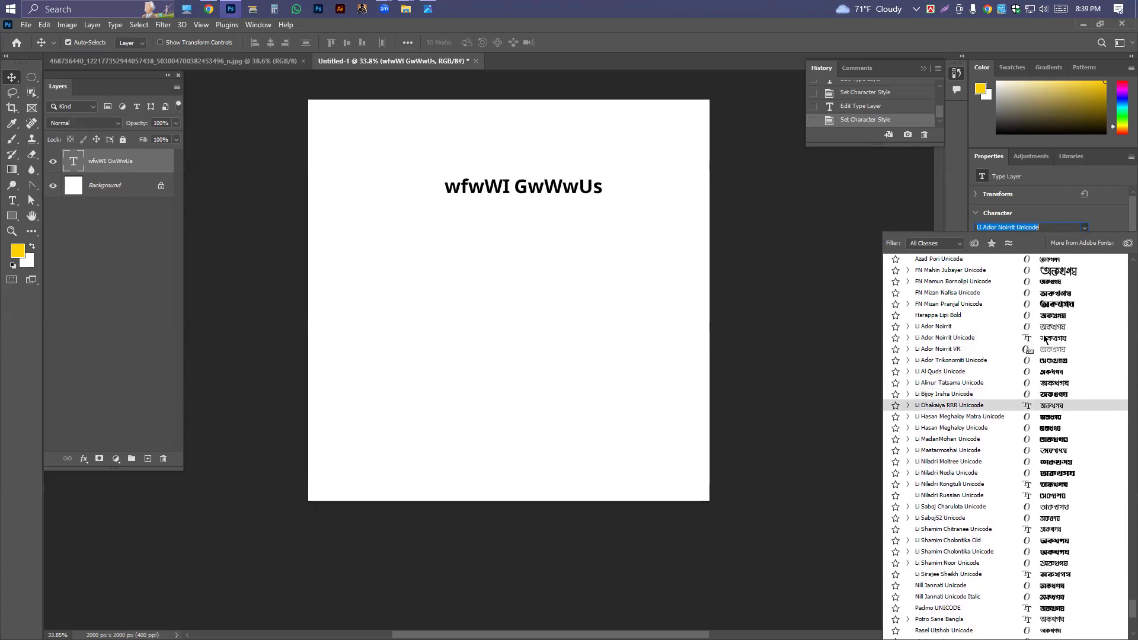
click(743, 339)
click(716, 246)
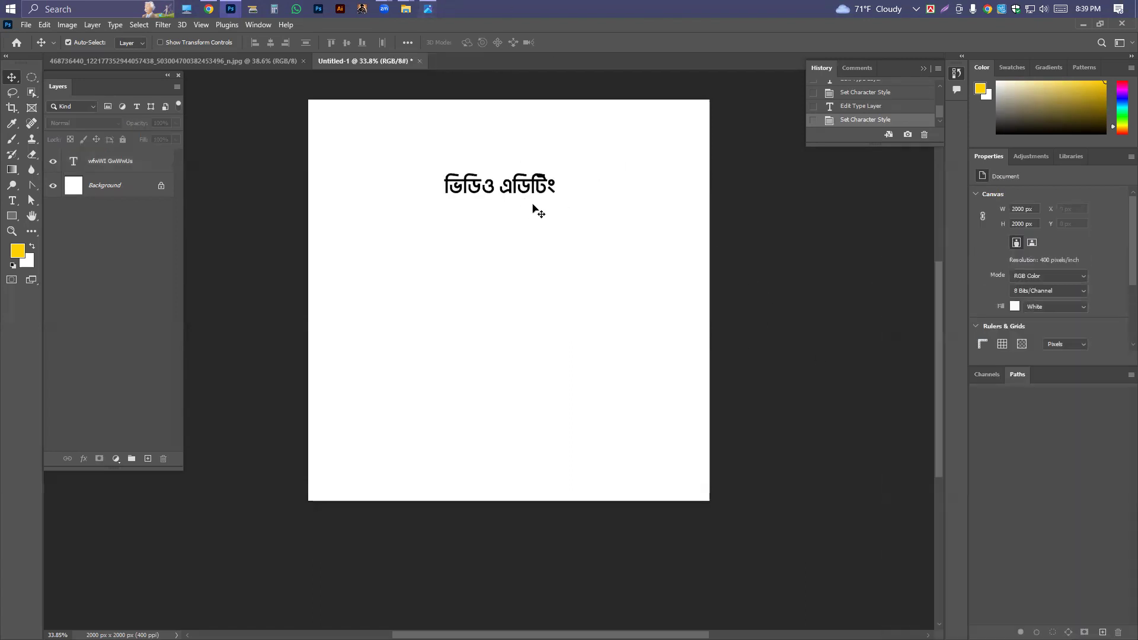
Enlarge the heading to 30.62 pt, shift it nearer the canvas's upper edge, and compare it with the reference poster
click(521, 190)
key(ctrl+t)
mouse_move(559, 188)
mouse_down()
mouse_move(618, 181)
mouse_move(556, 168)
mouse_up()
key(Return)
click(228, 61)
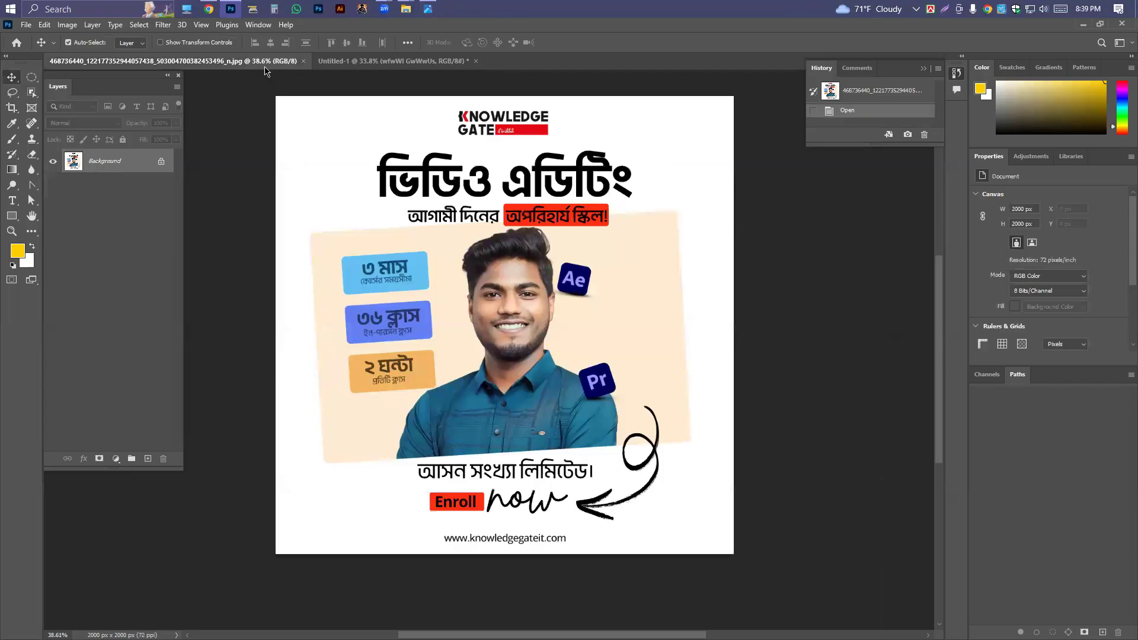
click(391, 61)
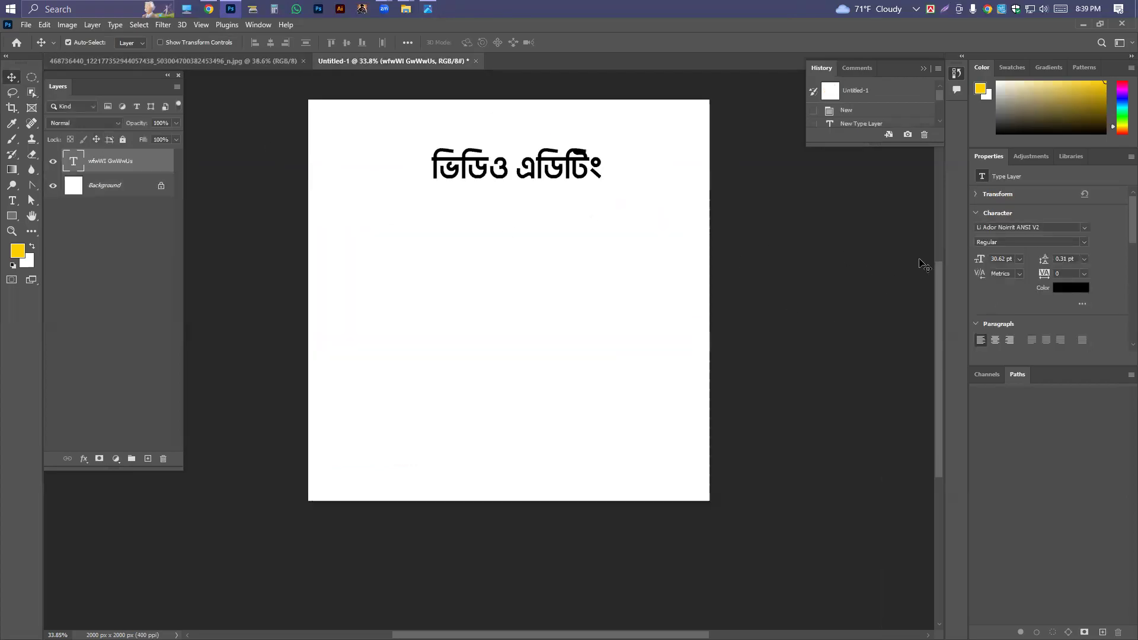
Search the installed fonts for another Bangla typeface, previewing candidates such as Li Hasan Meghaloy and Li Dhakaiya RRR on the heading
click(1097, 229)
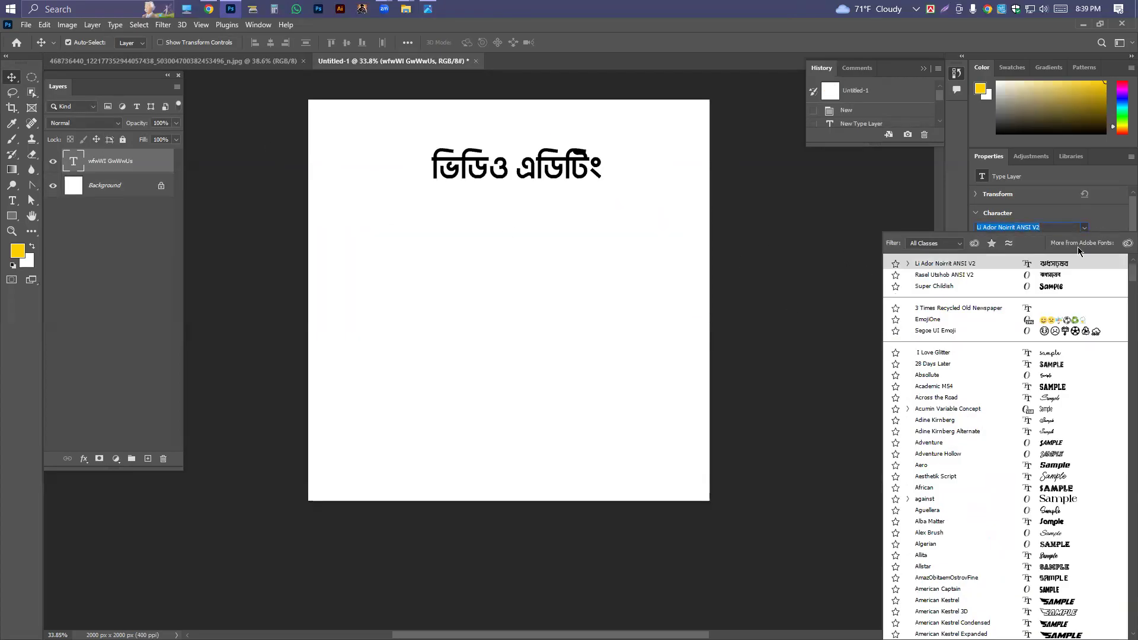
text(hengHei)
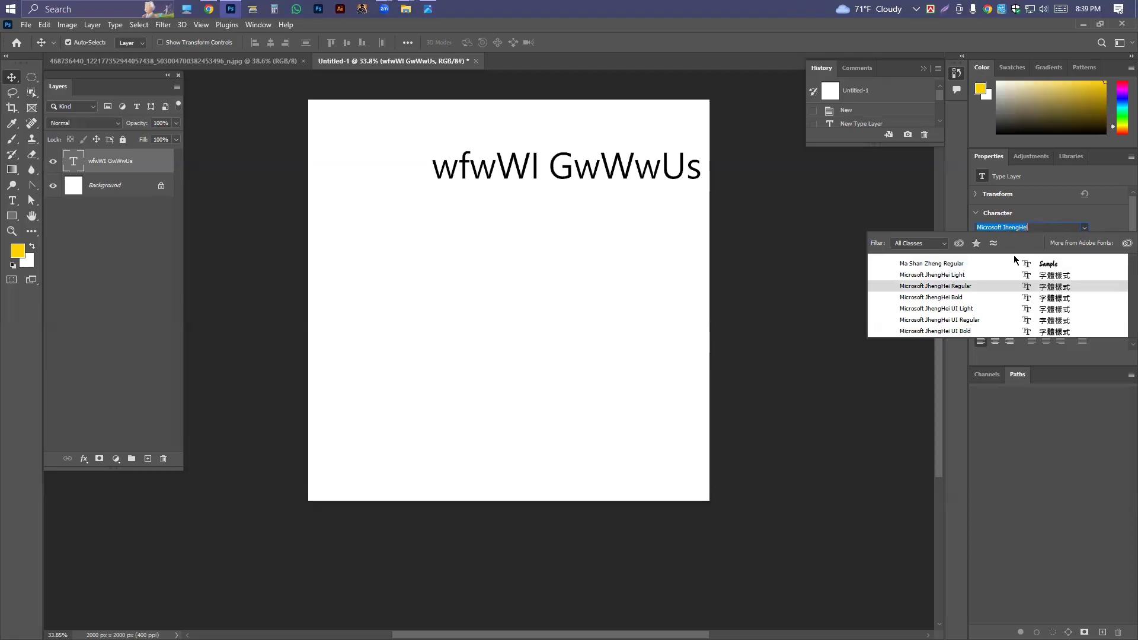
scroll(1121, 355, down, 20)
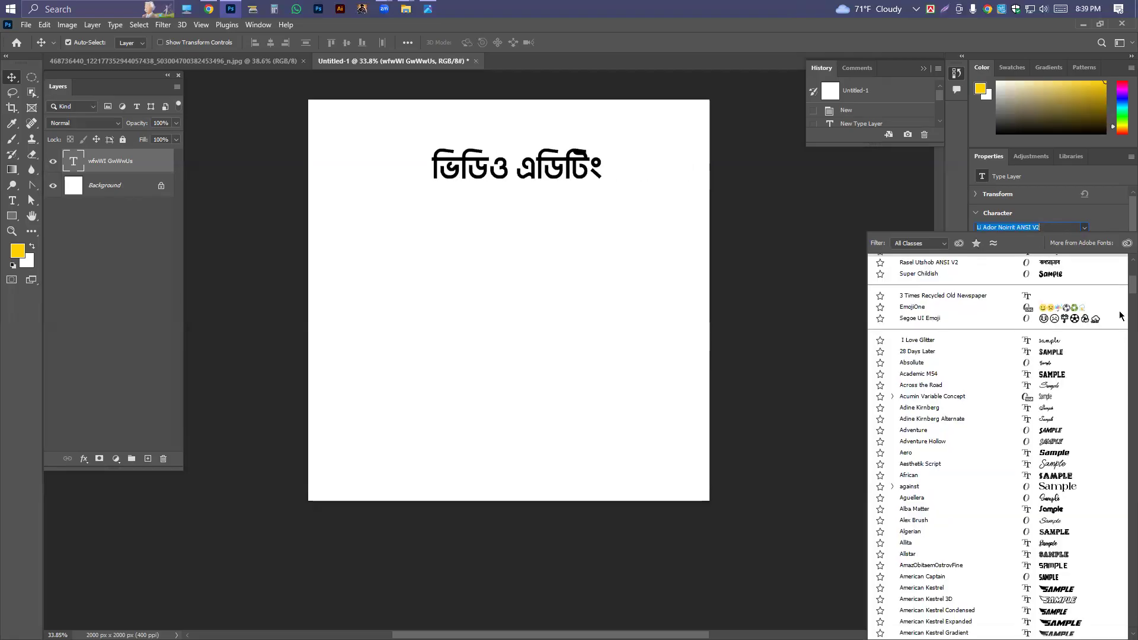
scroll(1120, 406, down, 15)
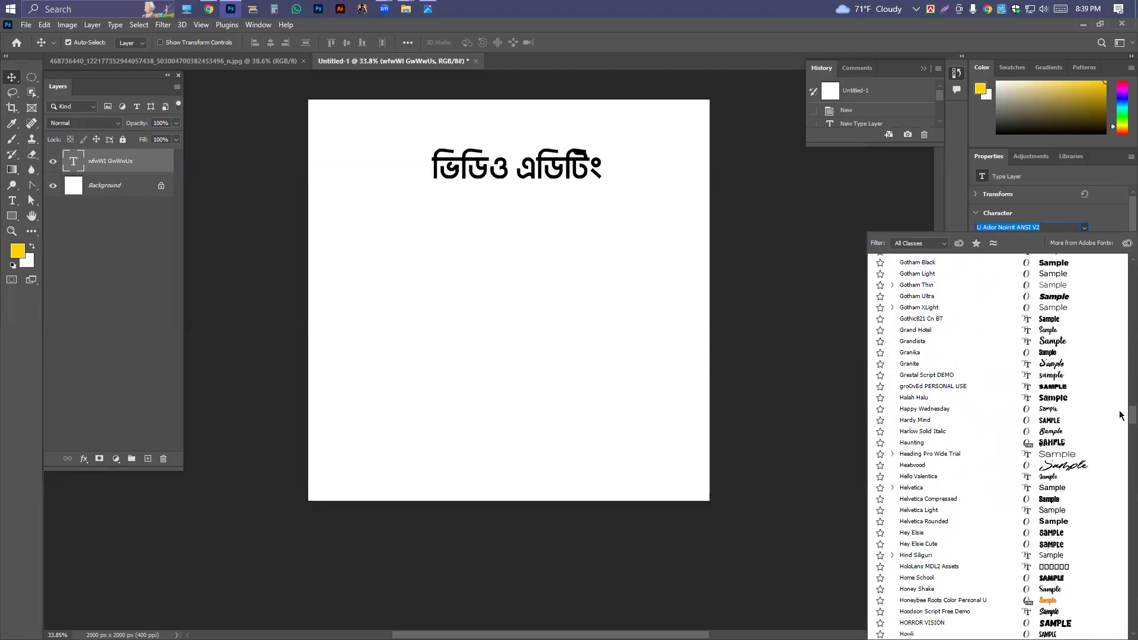
scroll(1120, 434, down, 8)
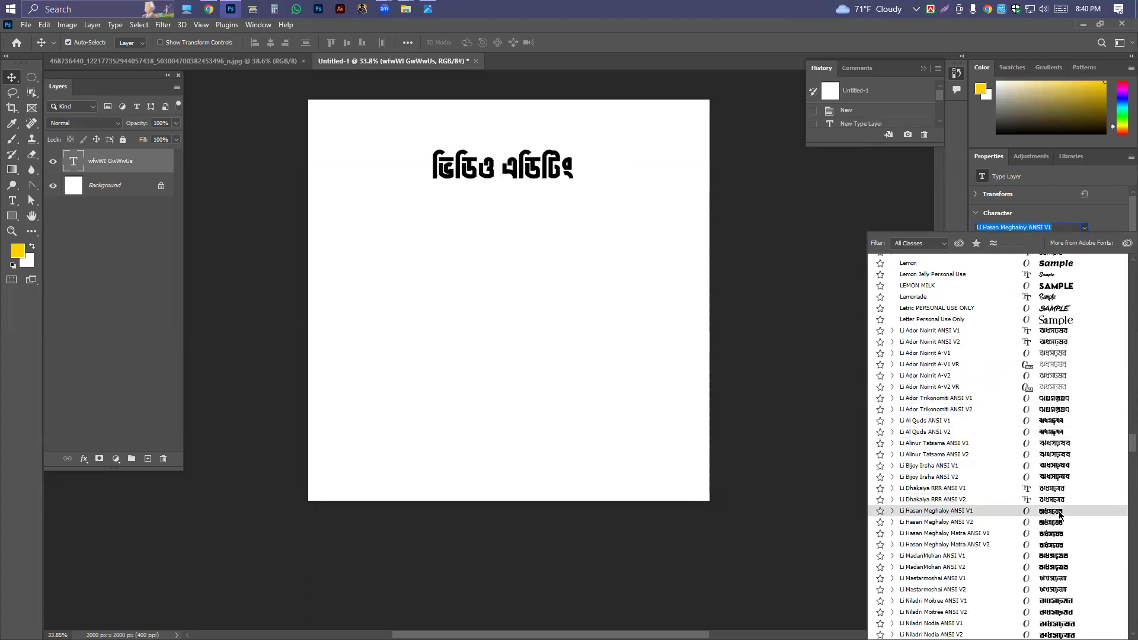
scroll(1055, 504, down, 1)
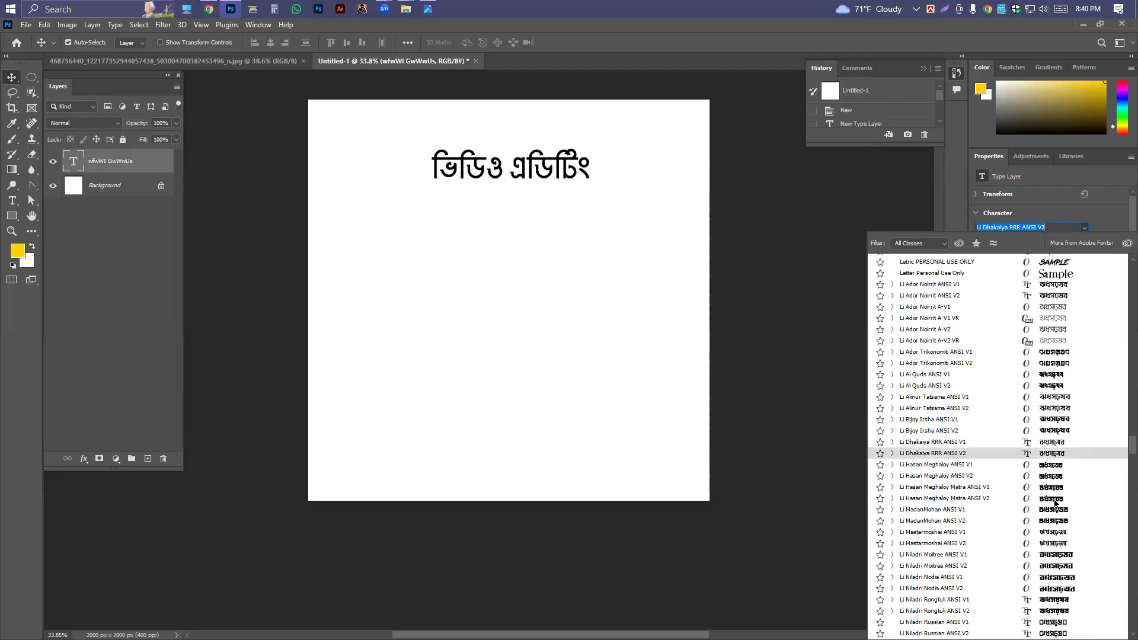
scroll(1056, 505, down, 1)
scroll(1055, 505, down, 2)
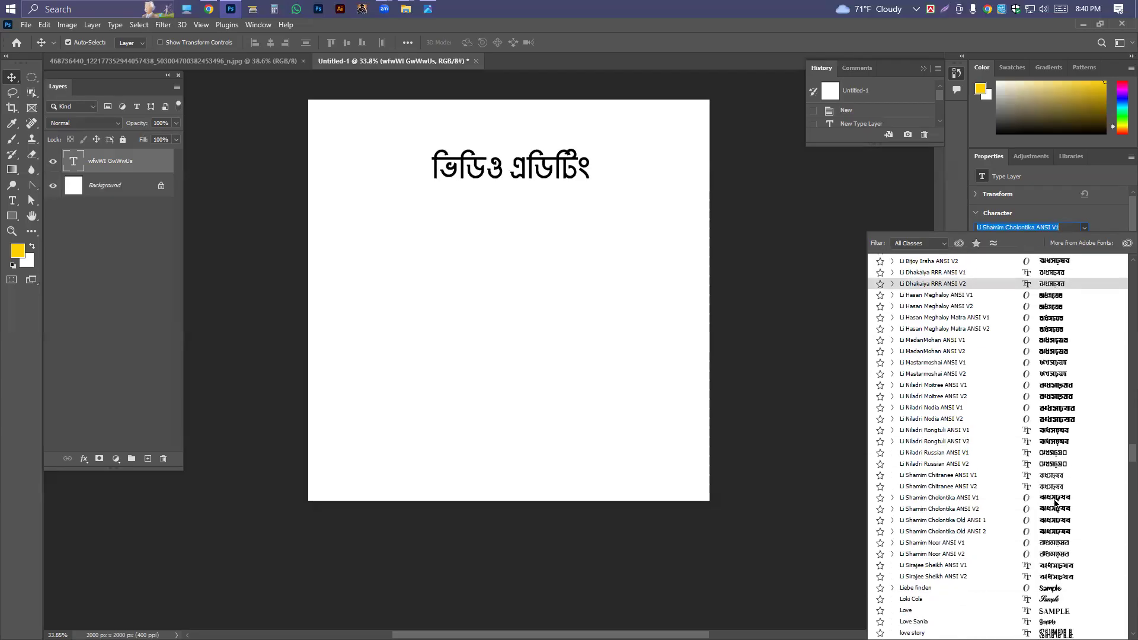
scroll(1056, 505, down, 2)
scroll(1055, 503, down, 5)
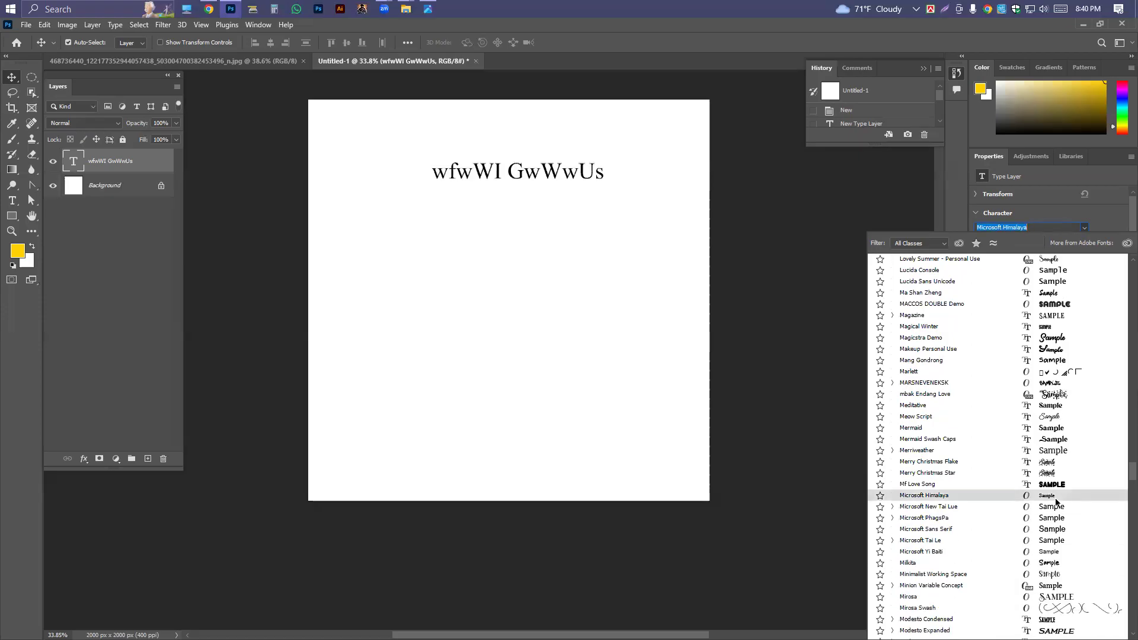
scroll(1055, 503, down, 3)
scroll(1056, 503, down, 3)
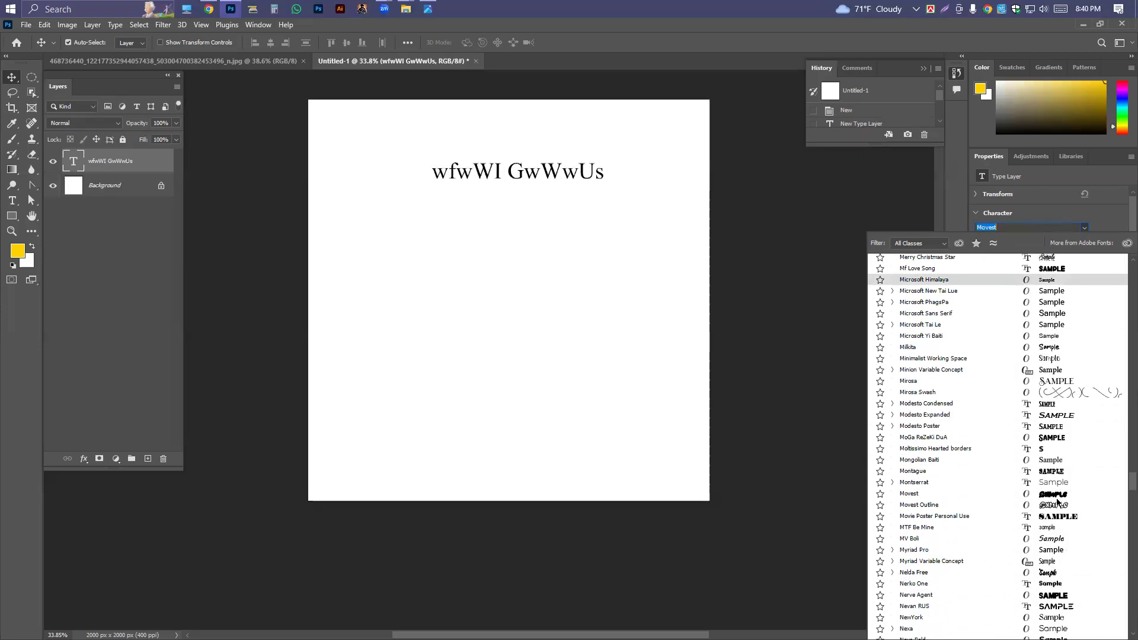
Switch to Google Translate in the browser, clear the old text, dictate the font name "হিন্দ শিলিগুড়ি" in Bengali, and copy it
click(208, 9)
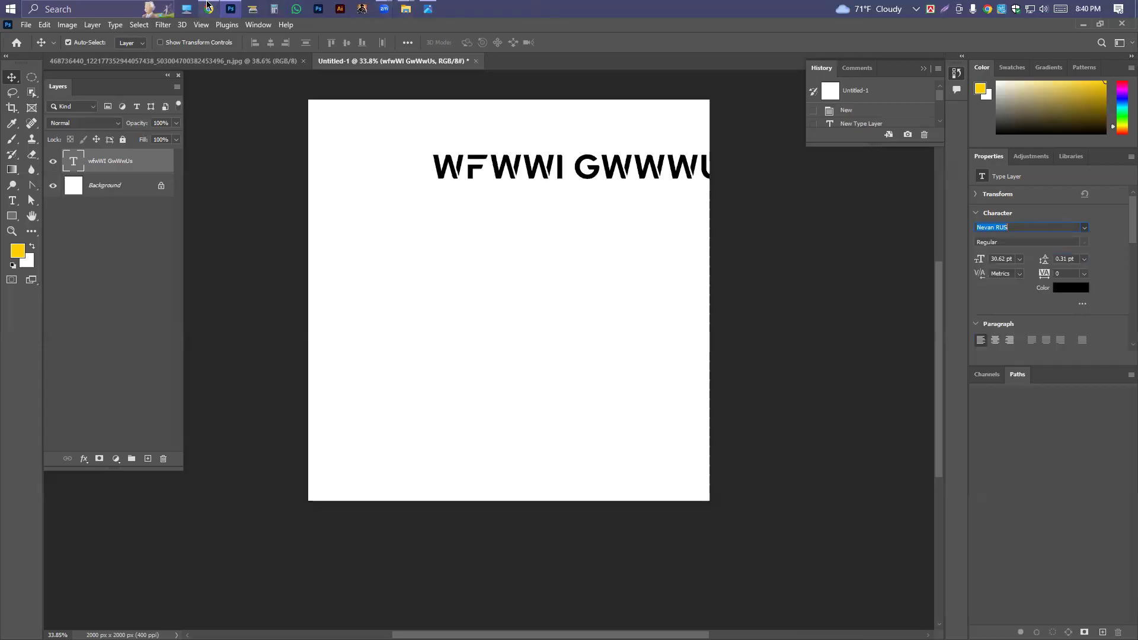
click(590, 37)
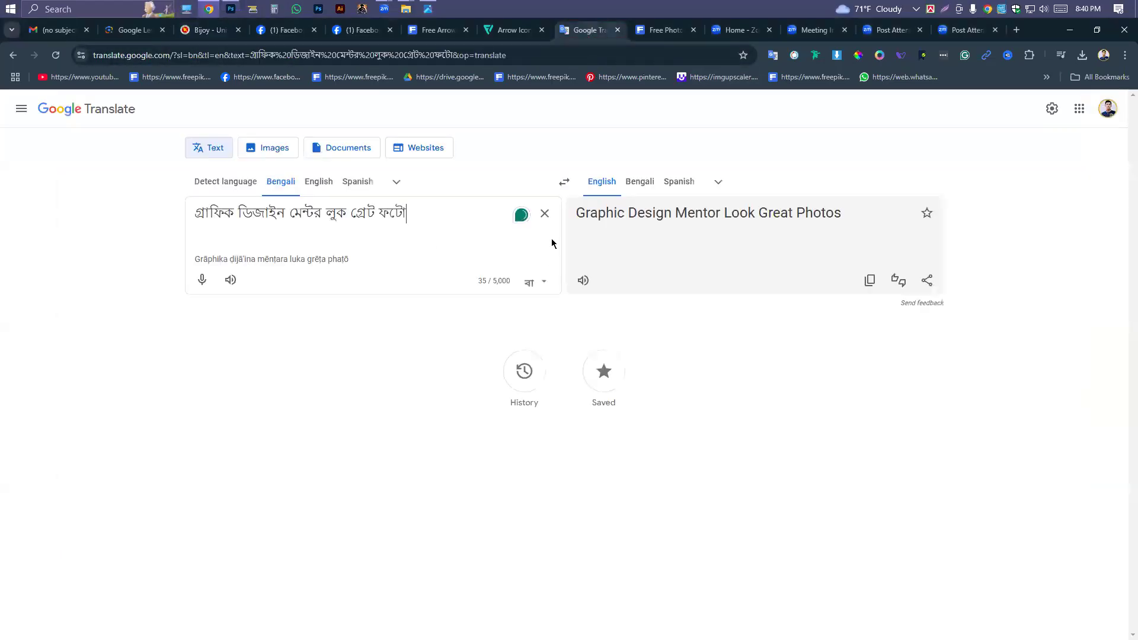
click(545, 214)
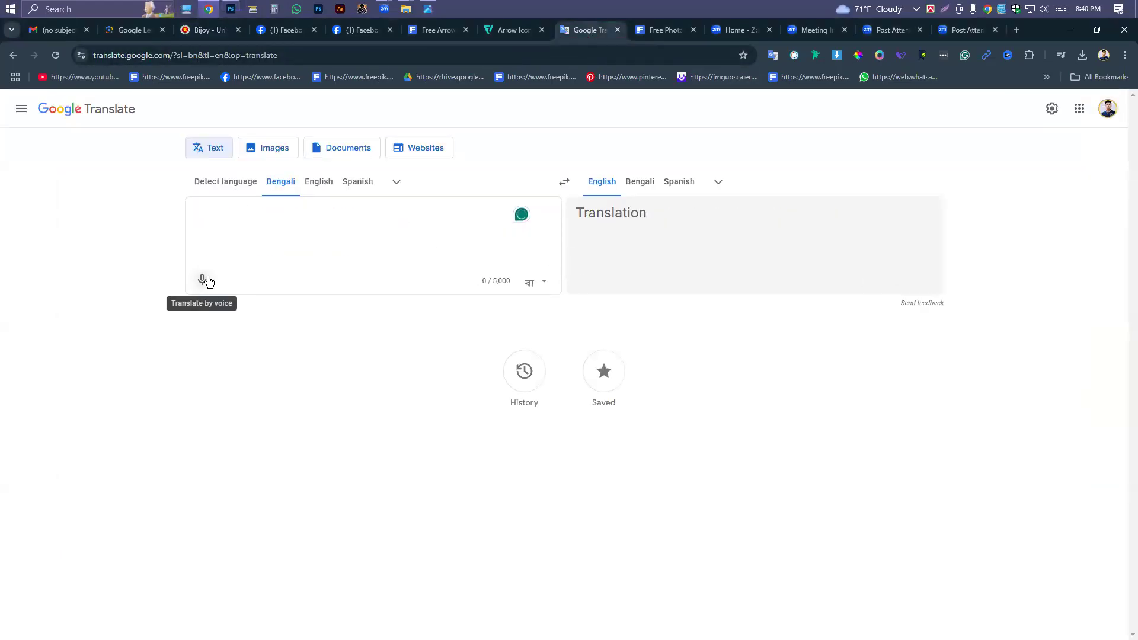
click(202, 280)
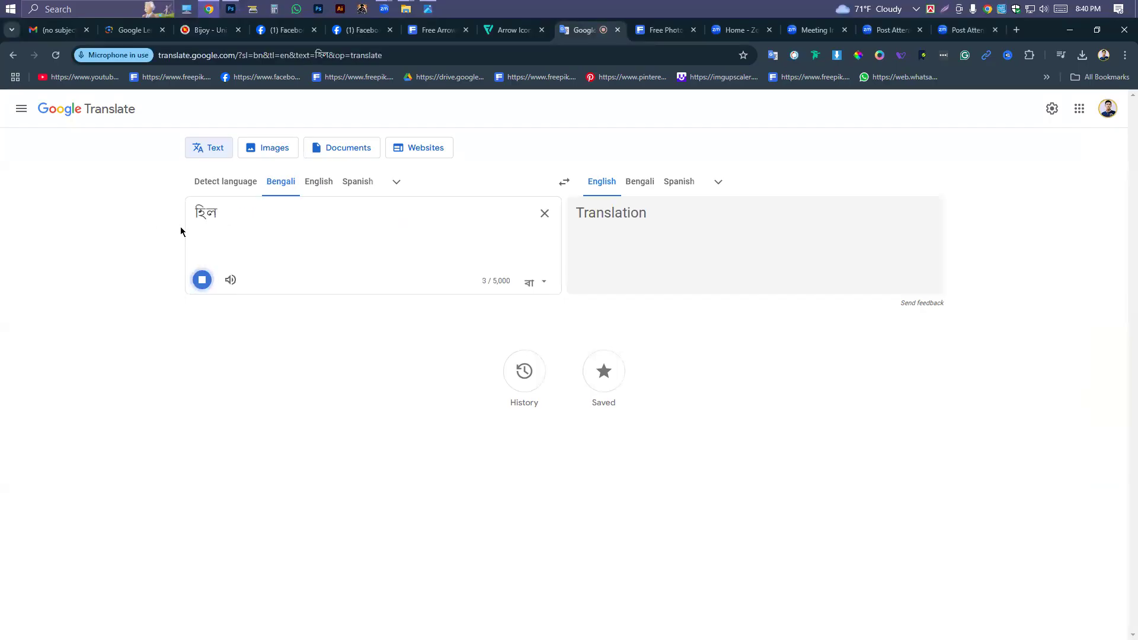
drag(271, 217, 195, 215)
right_click(267, 213)
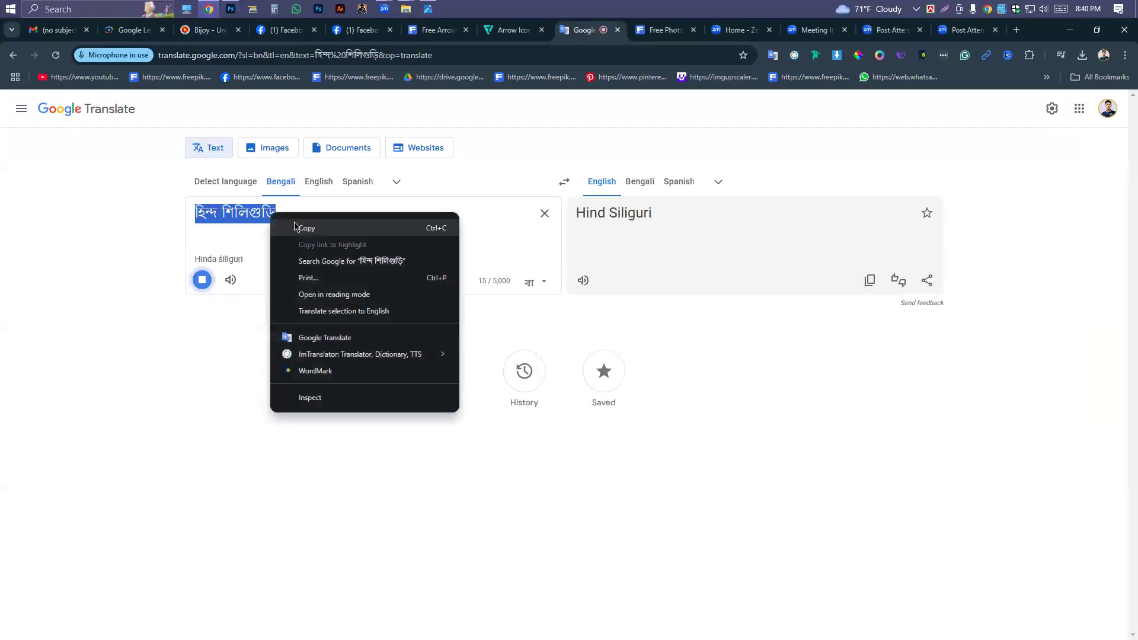
click(290, 221)
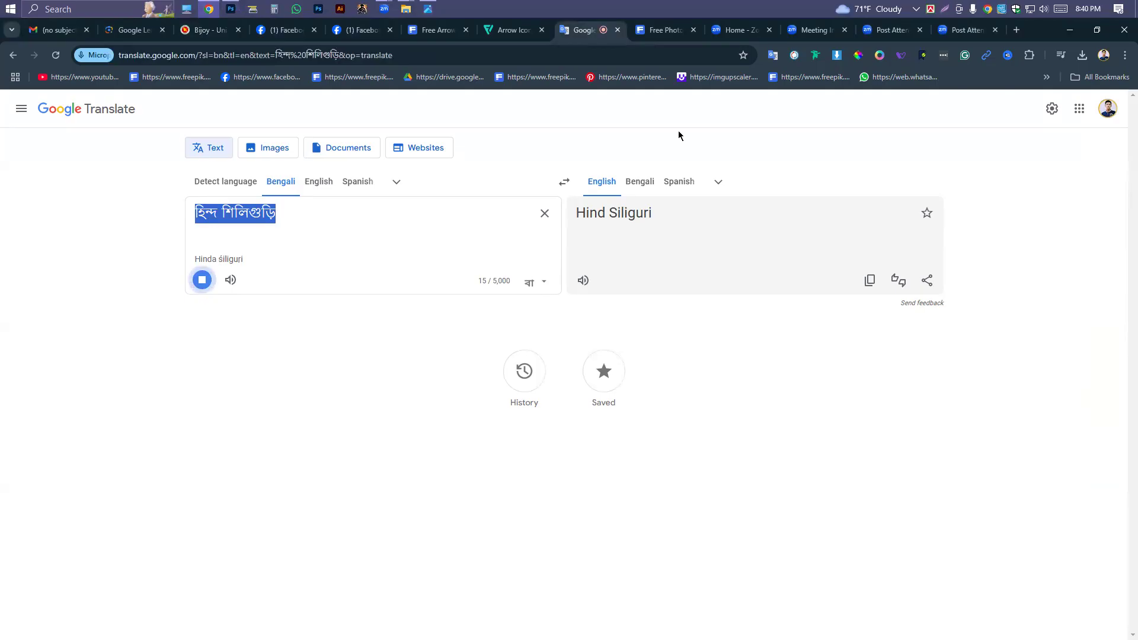
Search Google in a new tab for the copied font name "হিন্দ শিলিগুড়ি"
key(ctrl+t)
key(ctrl+v)
key(Return)
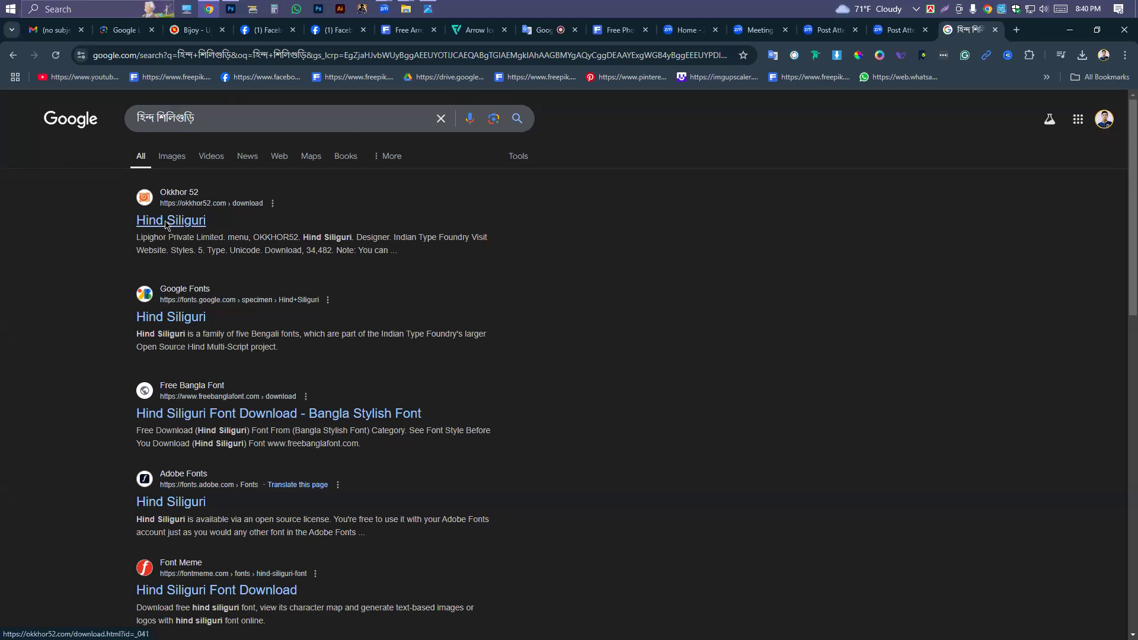
Look over the Hind Siliguri page on Google Fonts, return to the search results, and check the other download sources
click(175, 317)
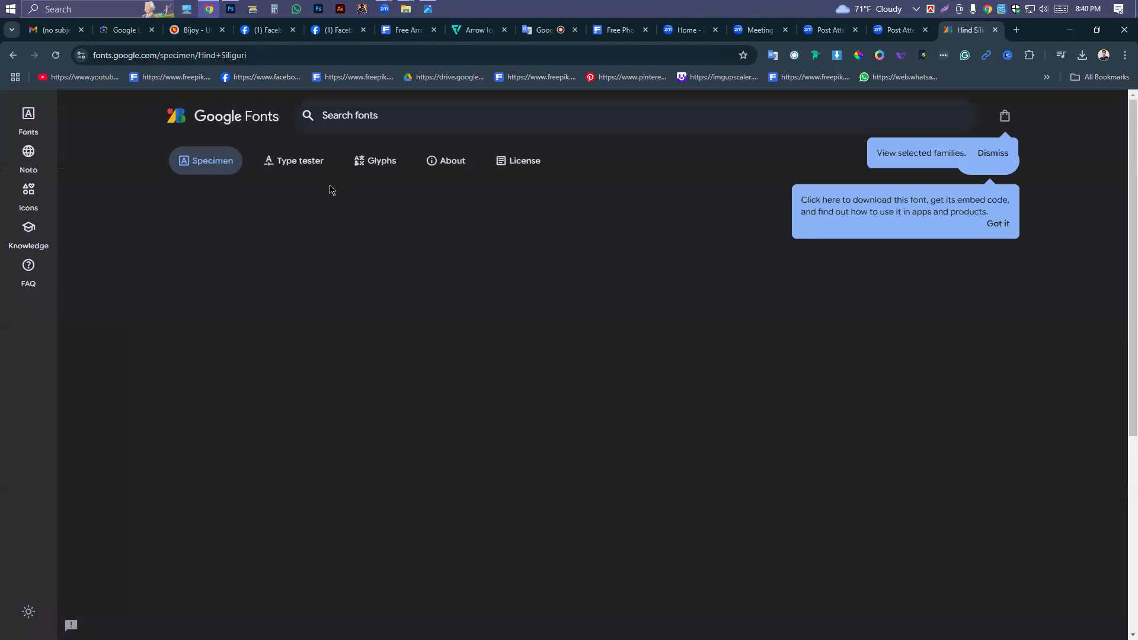
scroll(396, 214, down, 5)
scroll(396, 214, up, 4)
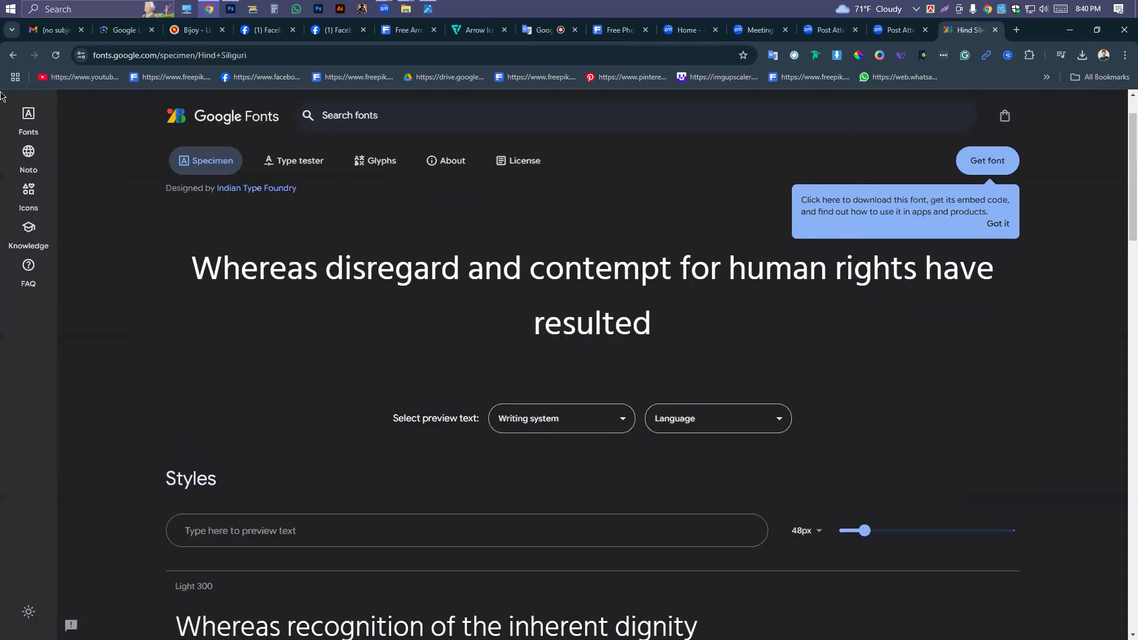
click(13, 55)
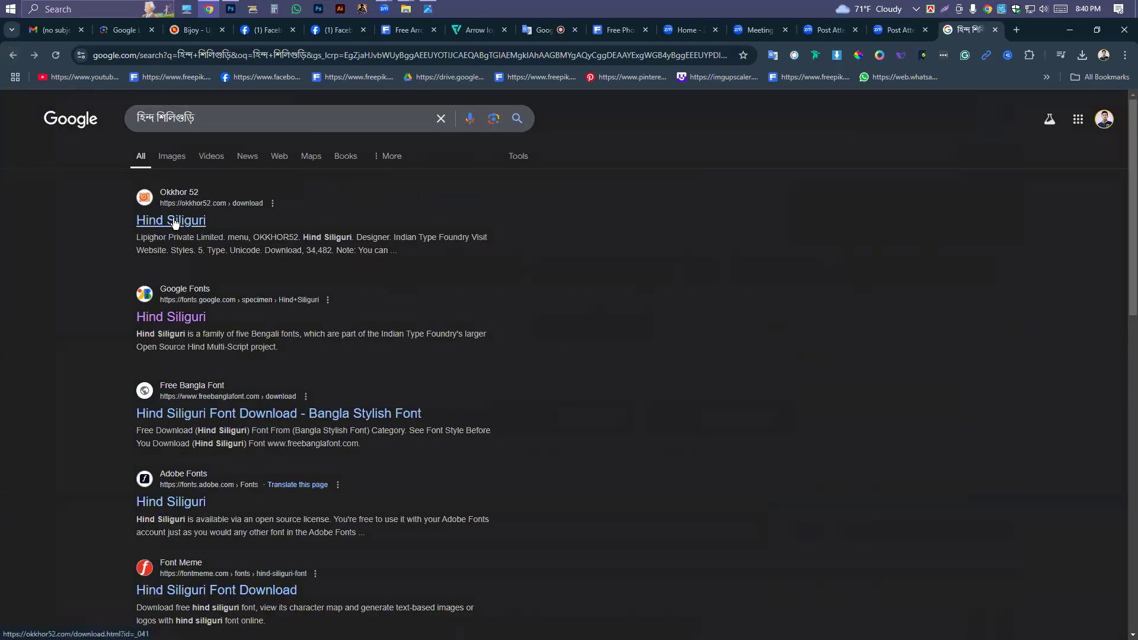
scroll(178, 219, down, 2)
scroll(230, 193, up, 2)
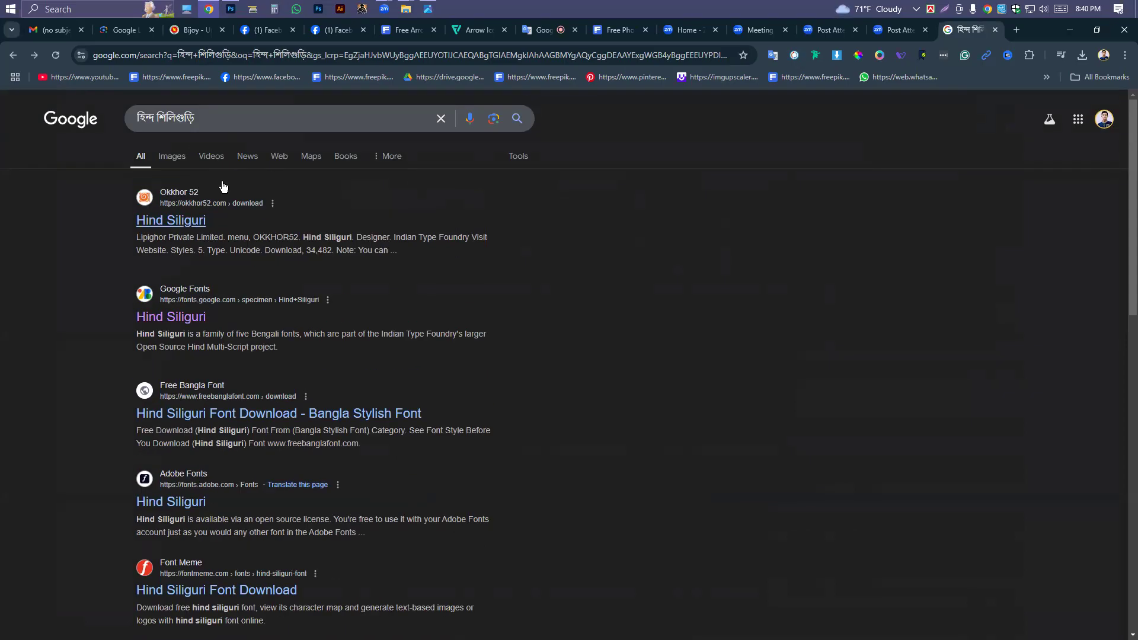
Search Google for the suggested query "হিন্দ শিলিগুড়ি ফন্ট" and look through the font download results
click(225, 125)
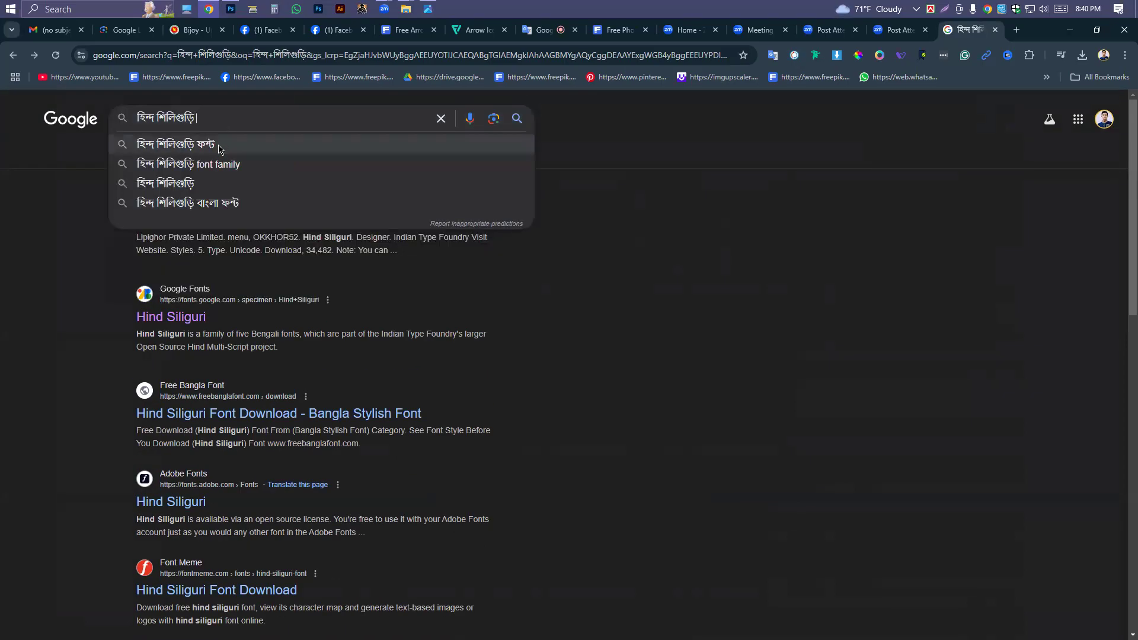
click(219, 148)
scroll(226, 178, down, 1)
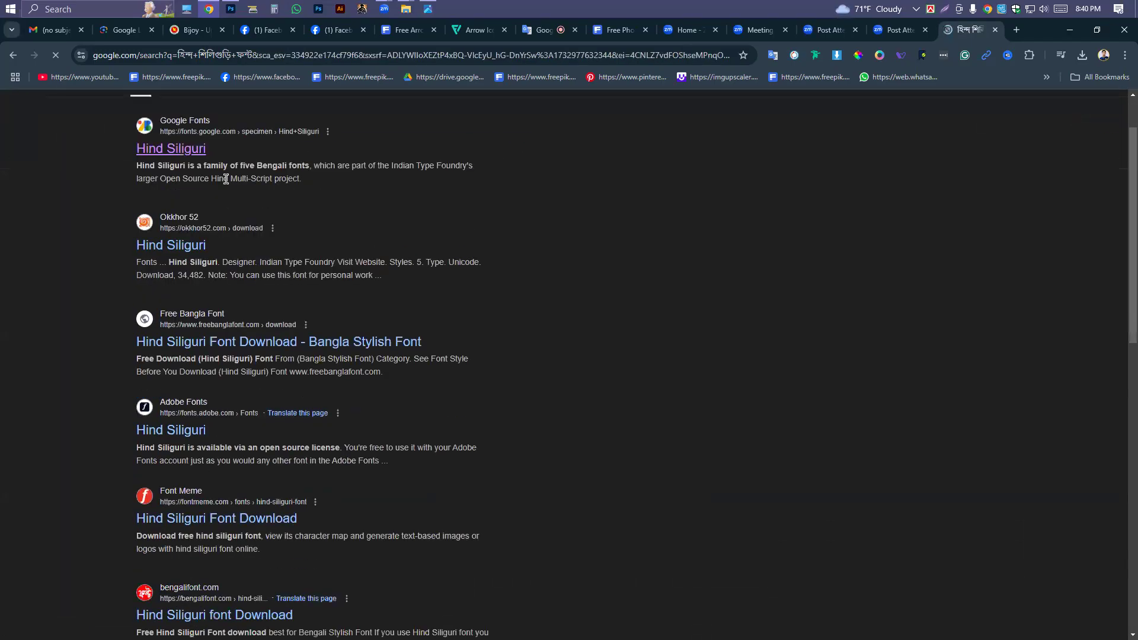
scroll(226, 179, down, 7)
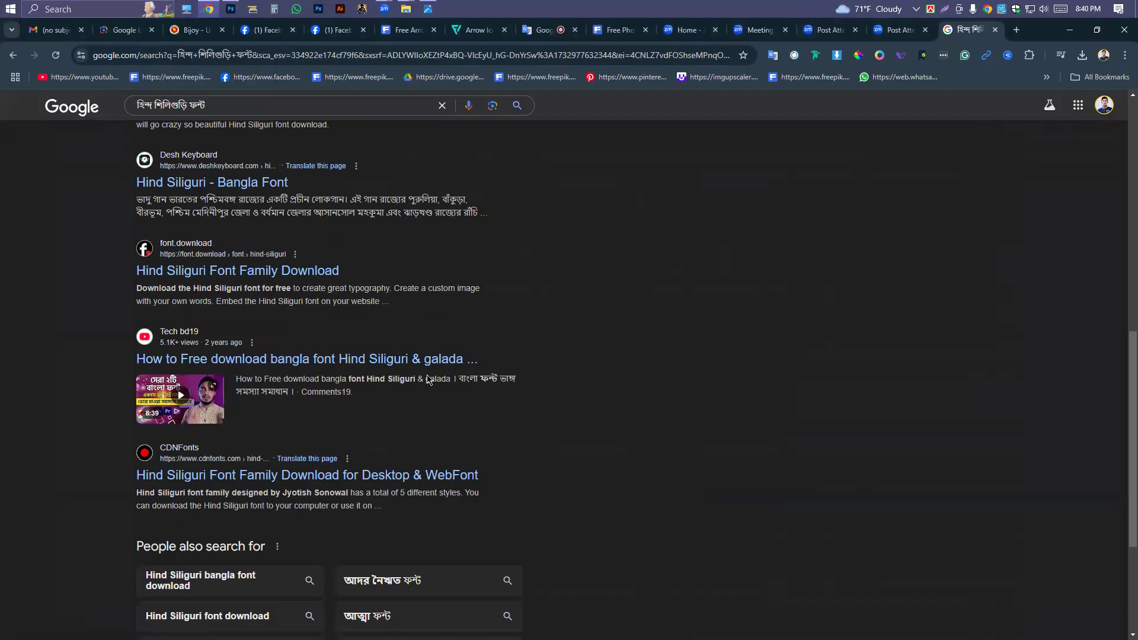
Switch to Photoshop, centre the "ভিডিও এডিটিং" heading on the canvas, and move it up near the canvas's upper edge
click(231, 9)
scroll(482, 193, down, 3)
scroll(504, 198, up, 3)
drag(565, 177, 556, 270)
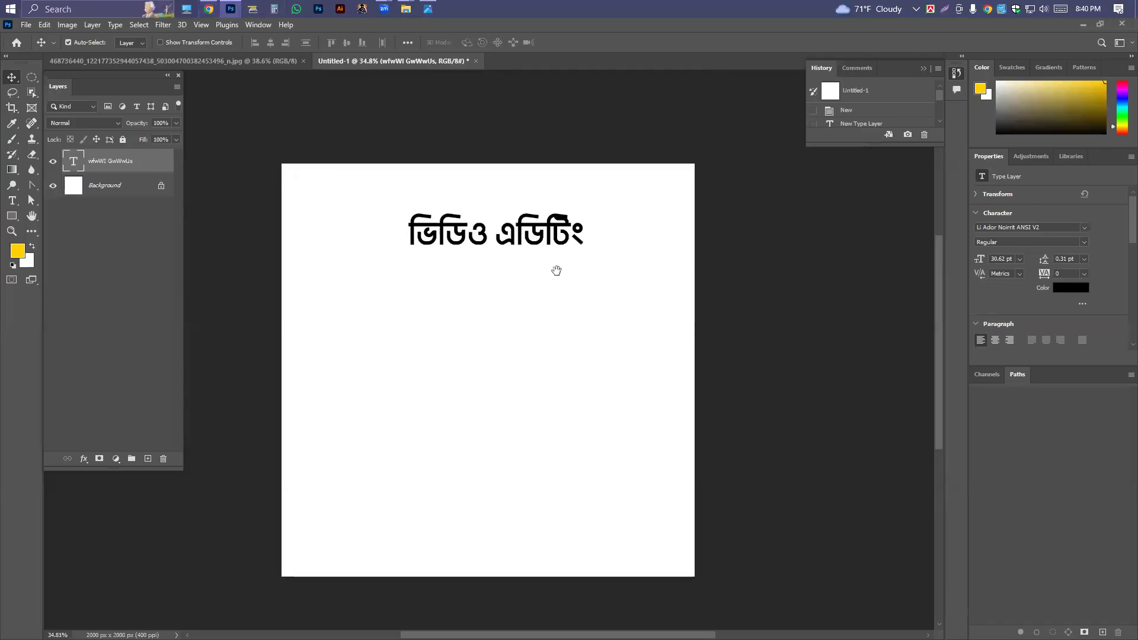
key(ctrl+a)
click(270, 42)
click(346, 42)
key(ctrl+d)
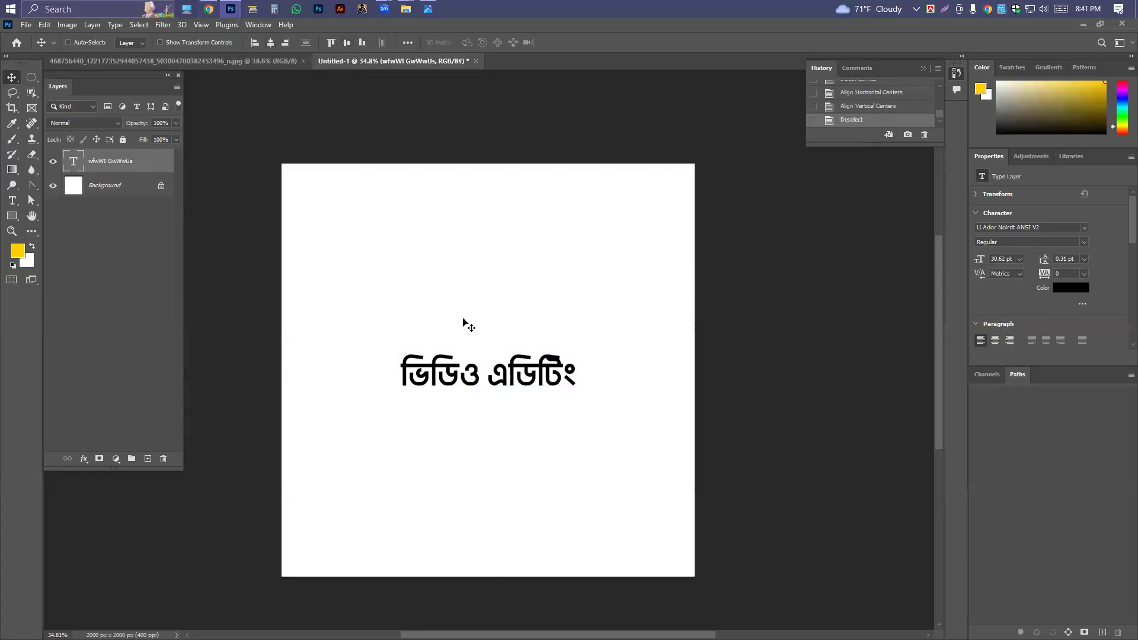
drag(498, 393, 484, 223)
Switch to the Bangla Converter page in the browser and copy the converted line "আগামী দিনের অপরিহার্য স্কিল!"
click(209, 9)
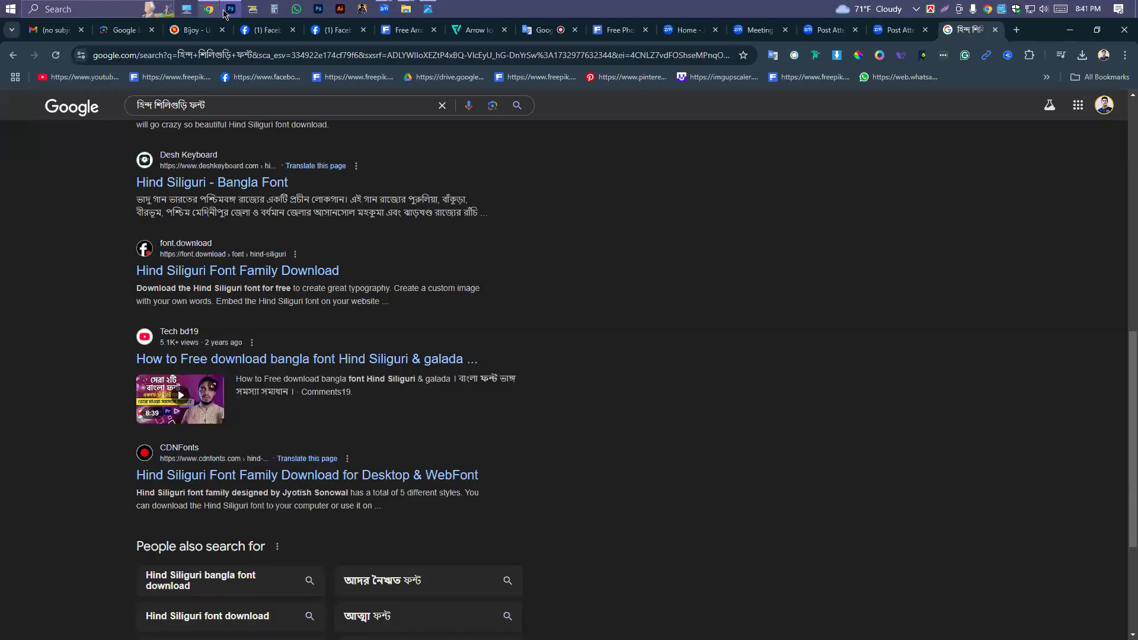
click(210, 35)
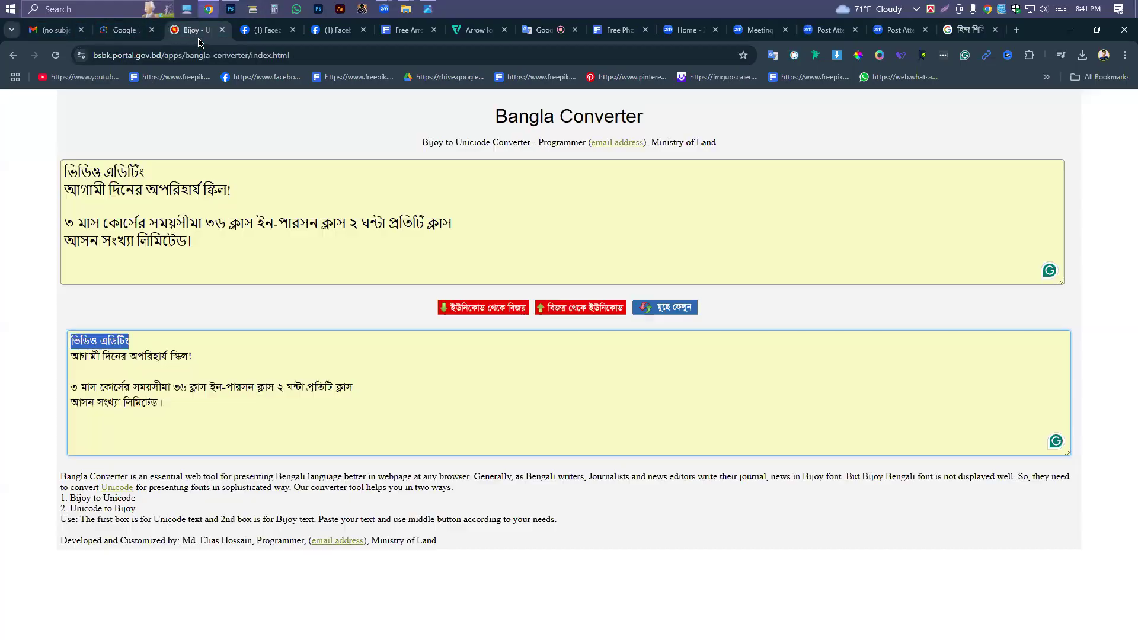
click(193, 356)
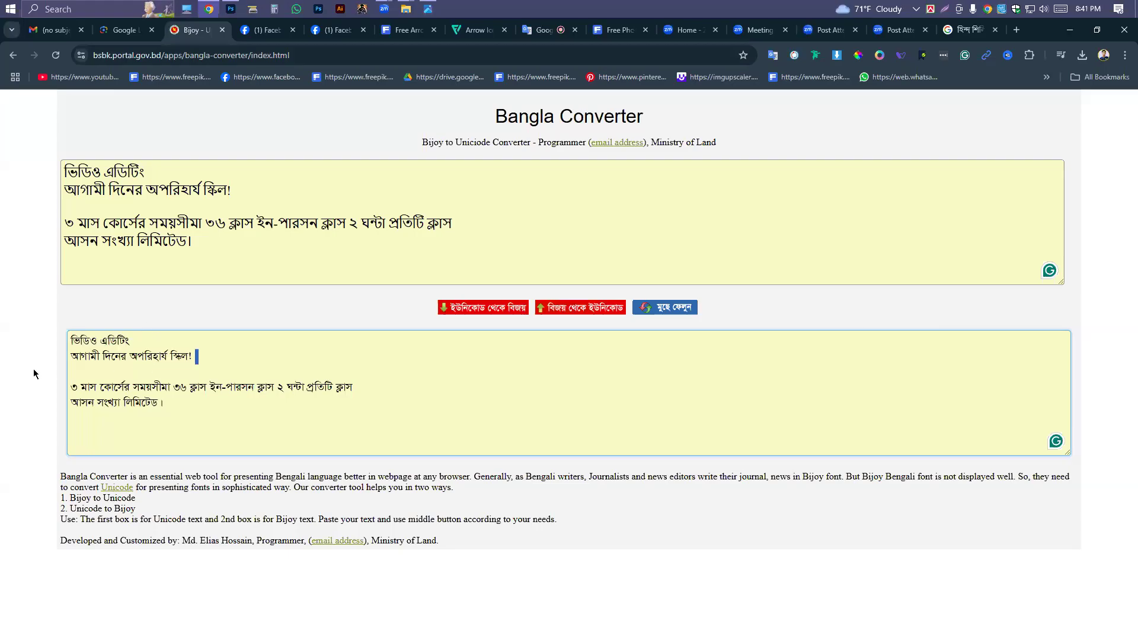
key(shift+Home)
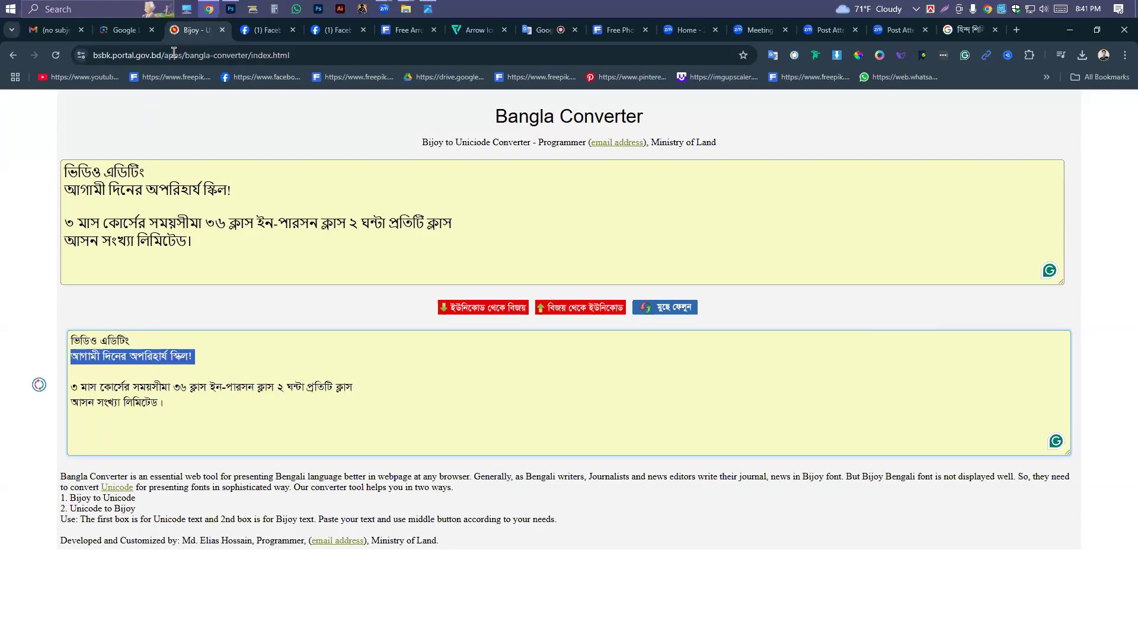
Return to Photoshop, duplicate the heading directly below itself, and replace the copy's text with "আগামী দিনের অপরিহার্য স্কিল!"
click(230, 9)
drag(450, 242, 451, 284)
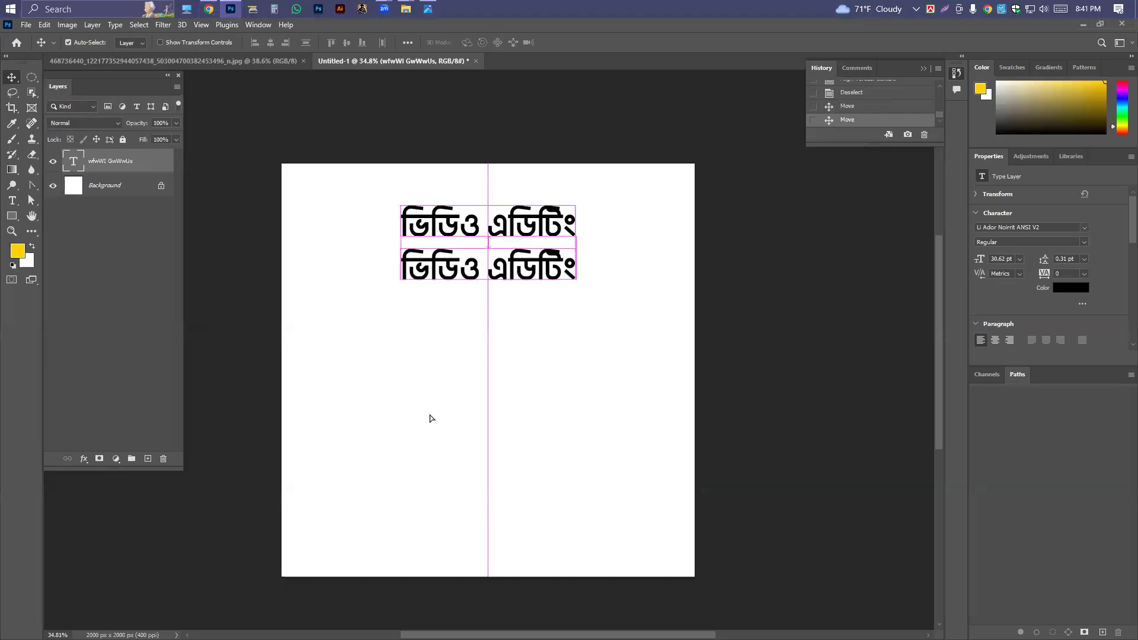
double_click(74, 163)
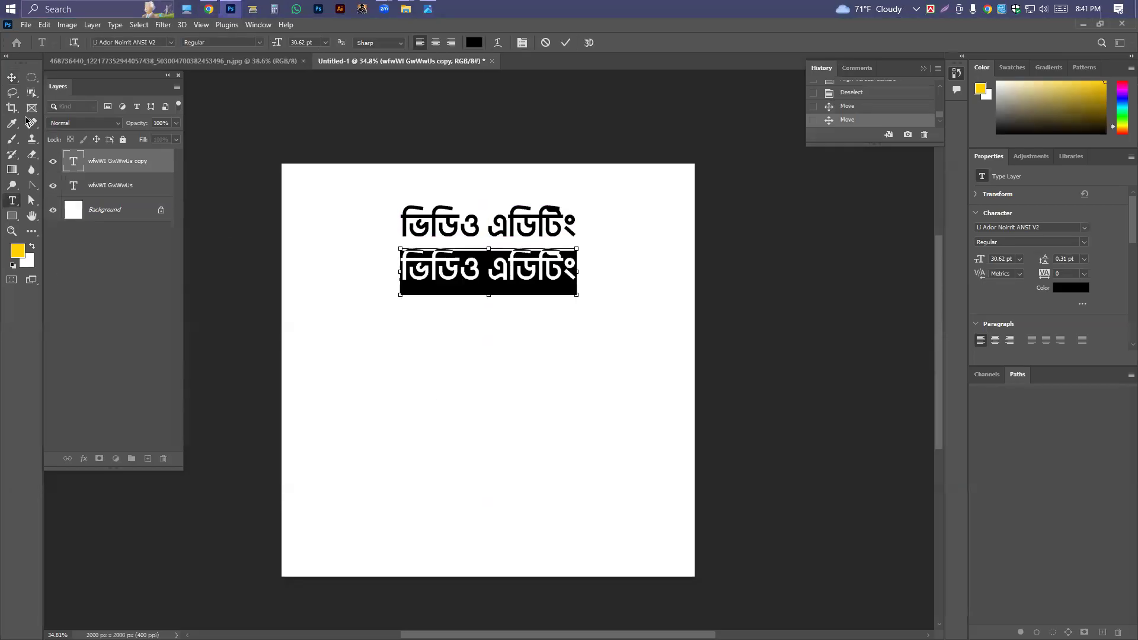
key(ctrl+v)
key(ctrl+Return)
Scale the tagline down to about 20.36 pt and position it just under the heading
drag(534, 269, 447, 259)
key(ctrl+t)
drag(504, 235, 503, 252)
drag(514, 272, 508, 255)
key(Return)
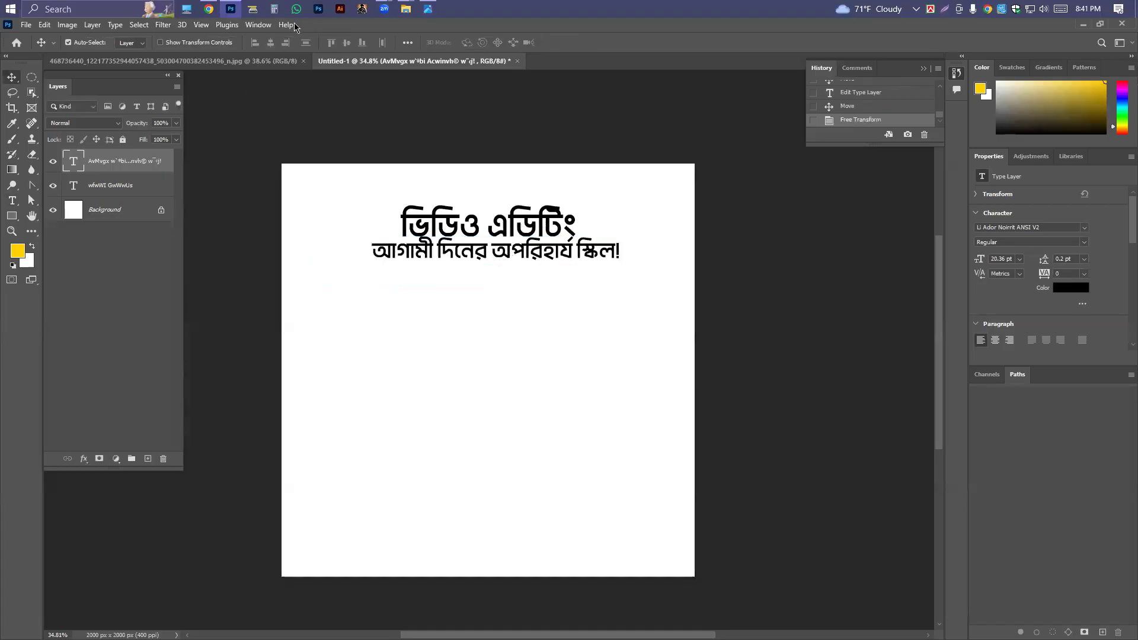
Compare the heading and tagline layout in the new document with the reference Knowledge Gate poster
click(207, 8)
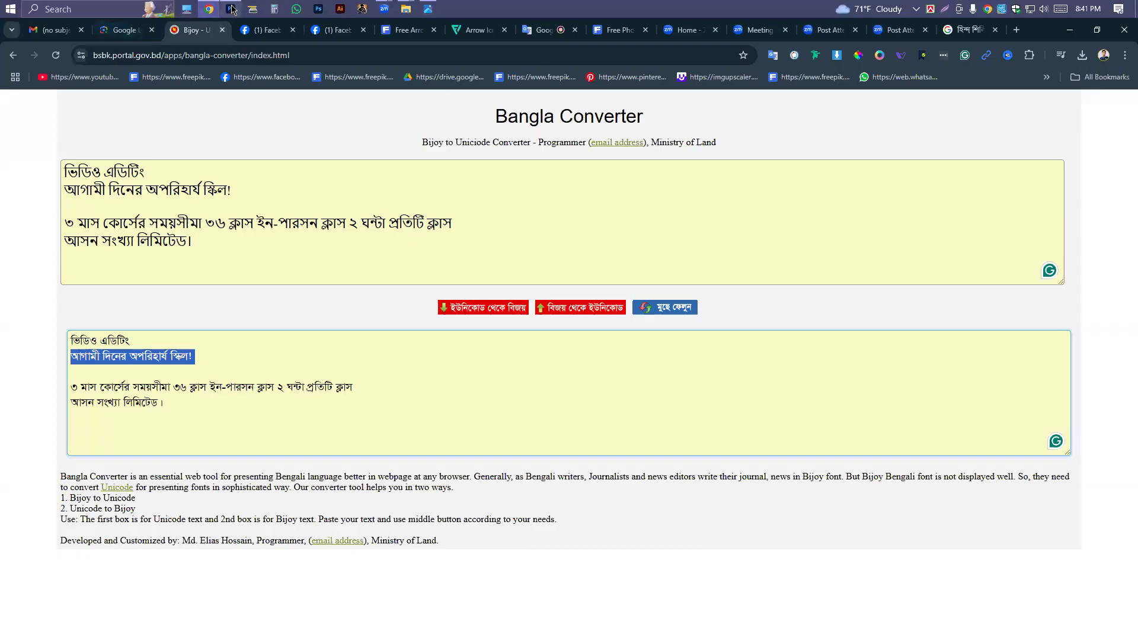
click(232, 9)
click(257, 62)
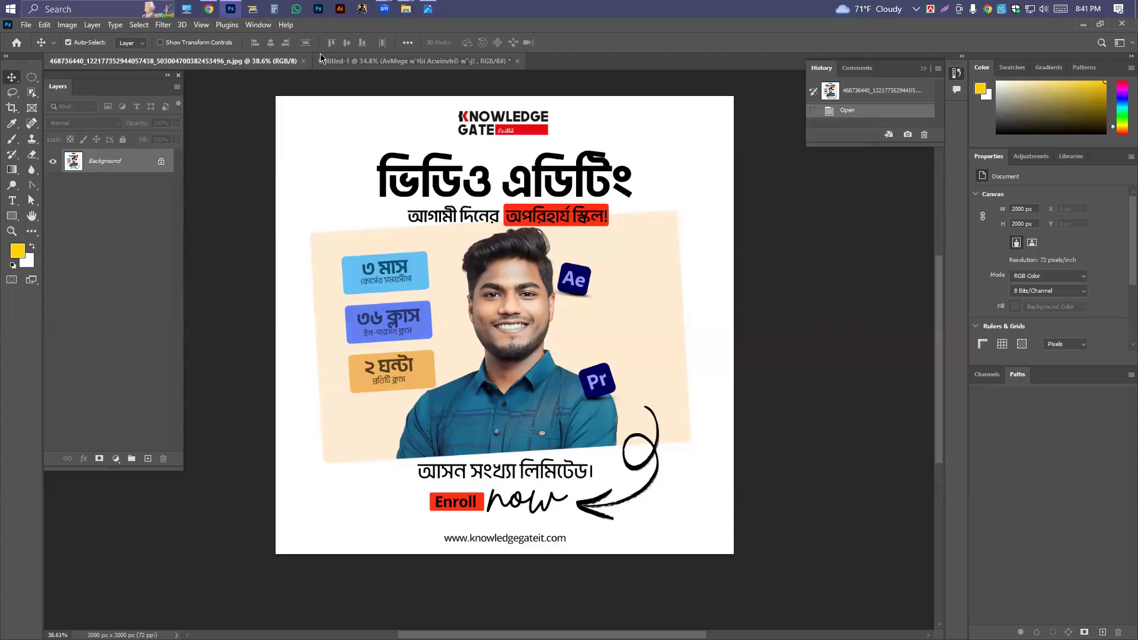
click(358, 62)
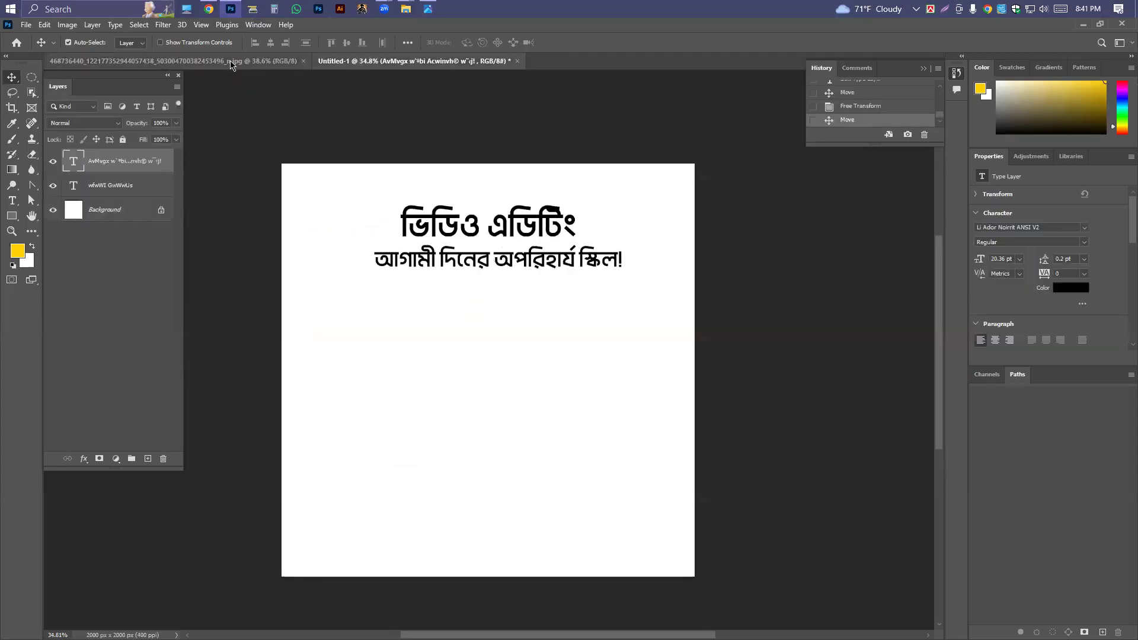
click(260, 61)
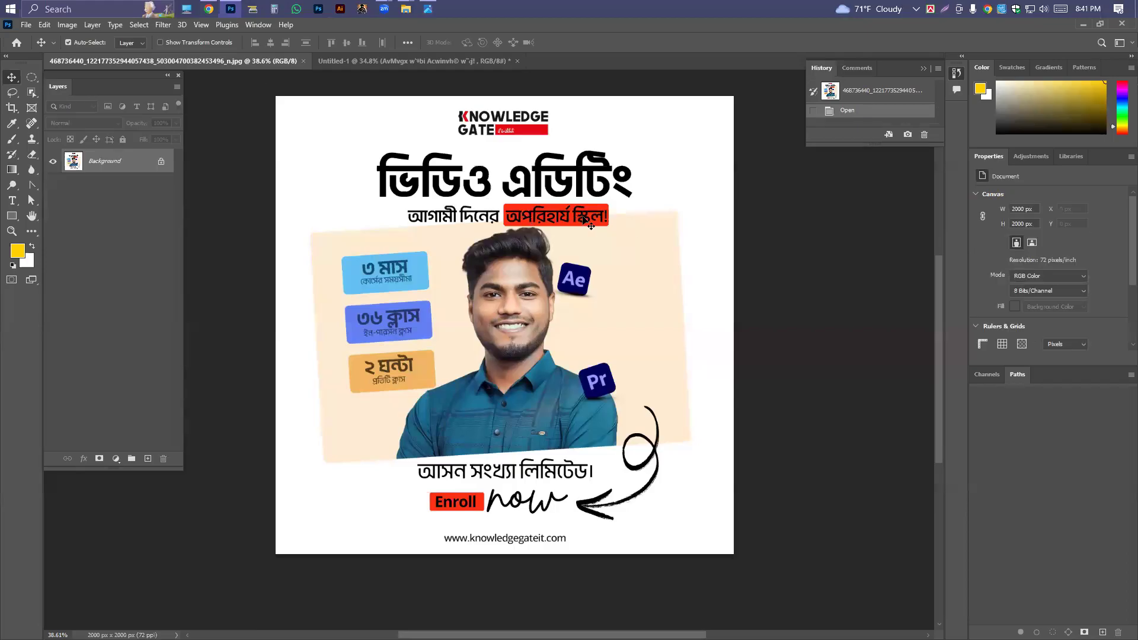
click(354, 61)
key(ctrl+Tab)
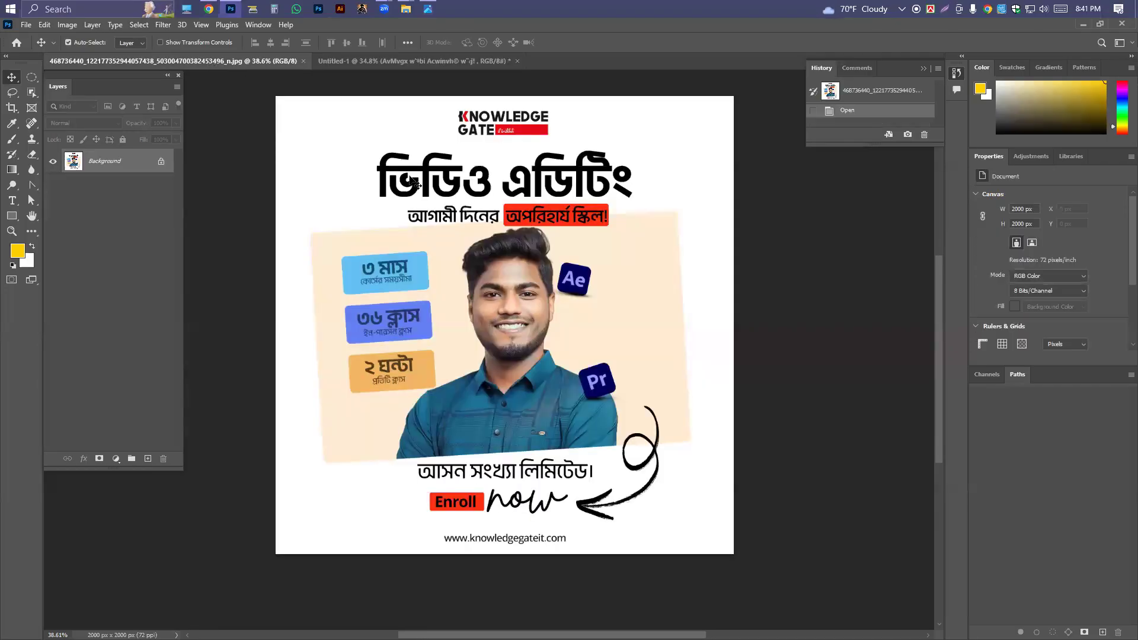
click(354, 62)
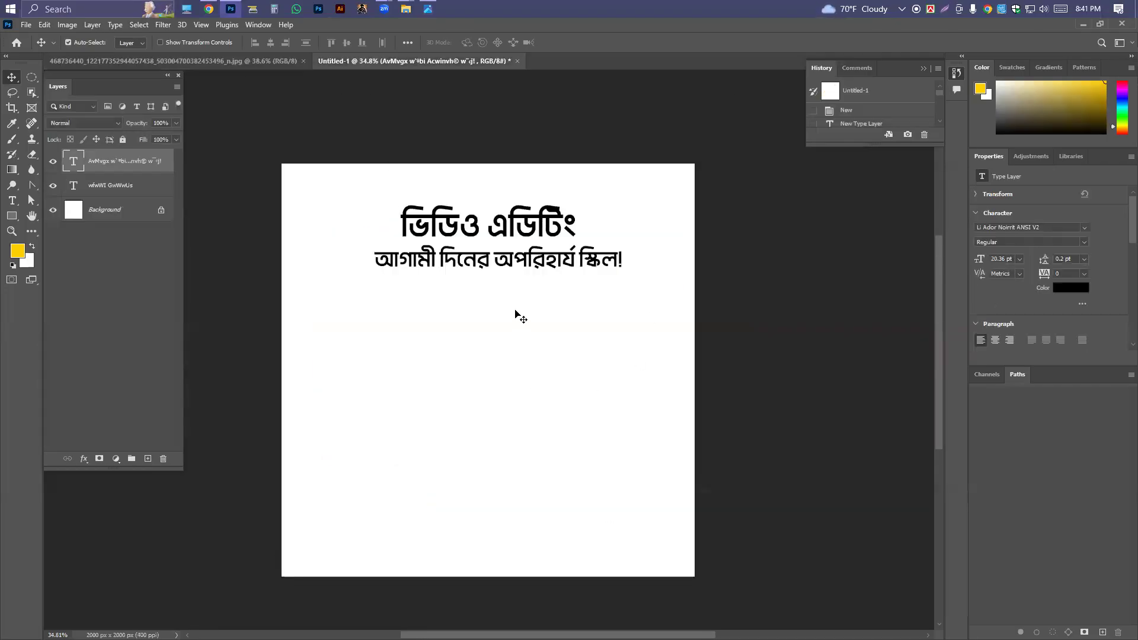
scroll(499, 321, down, 2)
scroll(499, 321, up, 1)
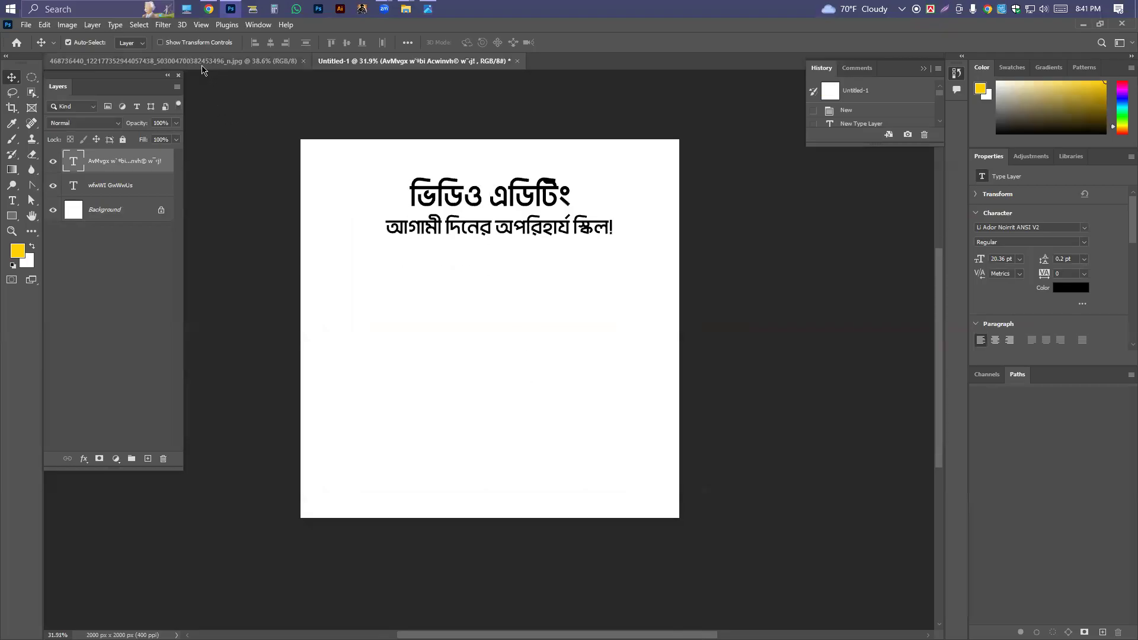
click(213, 61)
drag(538, 370, 544, 371)
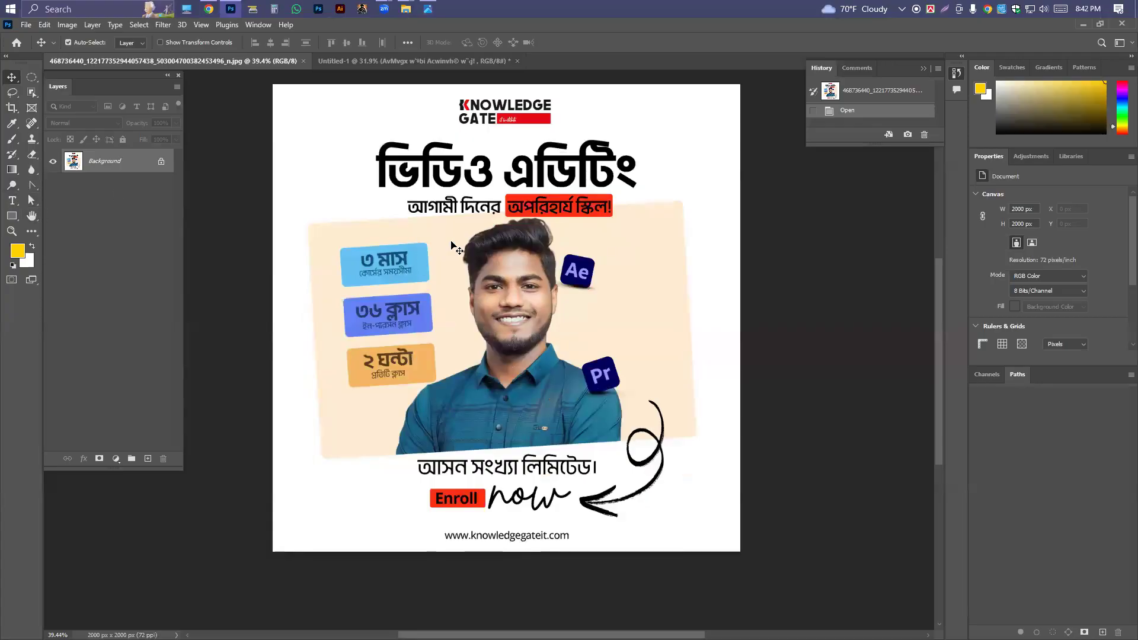
Convert the reference poster's layer to a smart object, choose the Pen tool, and examine the portrait and Pr badge up close
key(ctrl+alt+s)
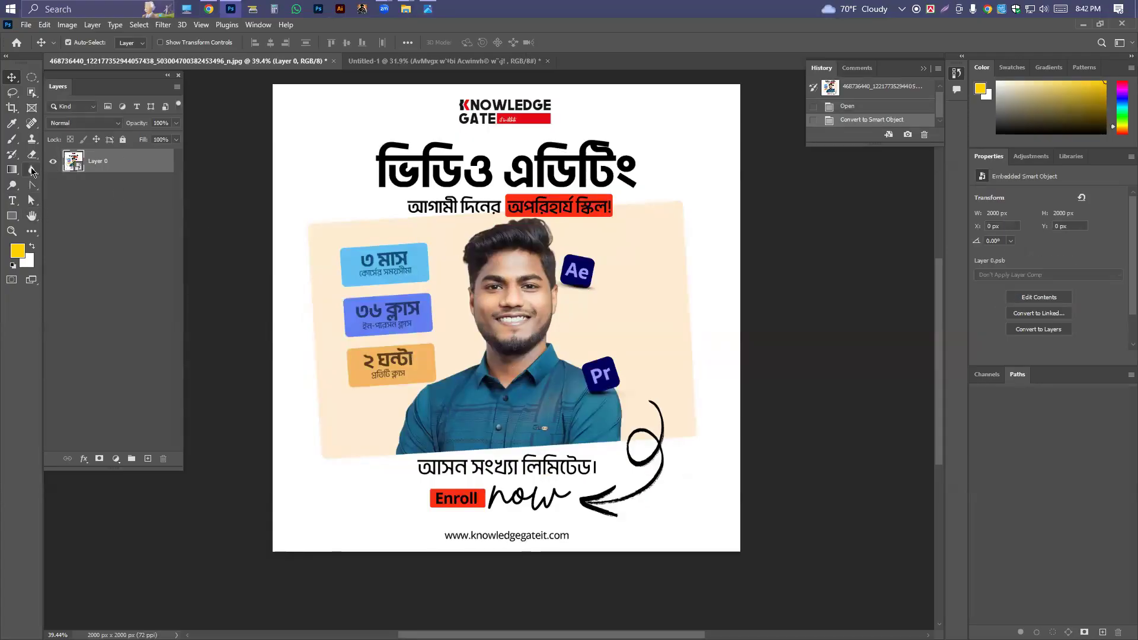
key(p)
scroll(492, 314, up, 7)
drag(449, 328, 224, 140)
scroll(516, 368, down, 4)
scroll(516, 368, up, 4)
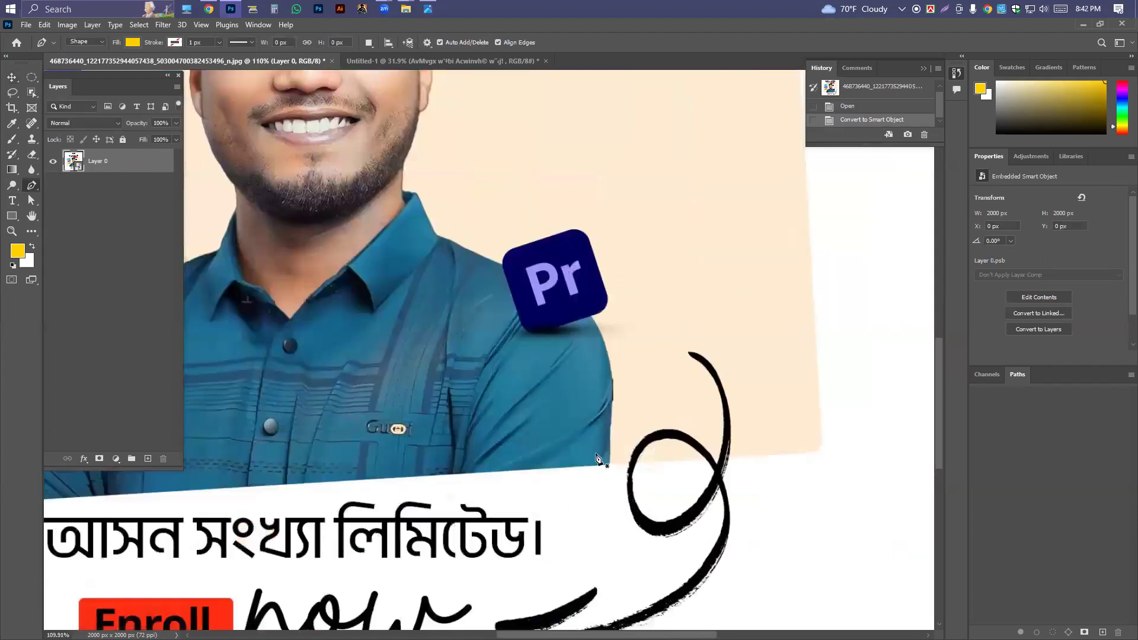
scroll(363, 167, down, 4)
scroll(415, 195, up, 3)
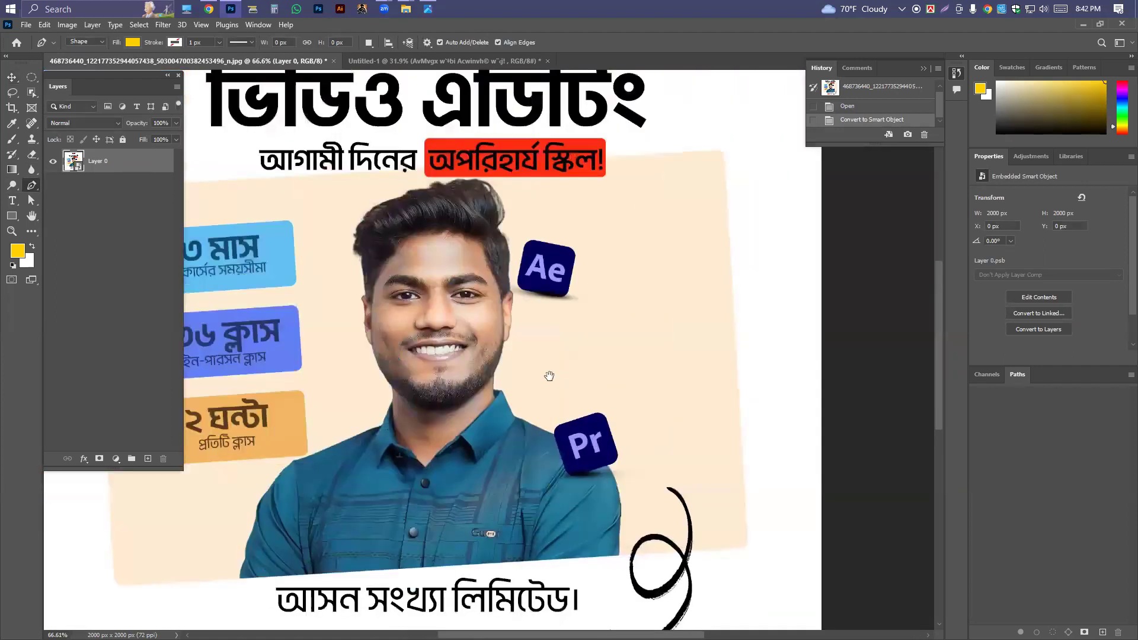
scroll(422, 356, down, 2)
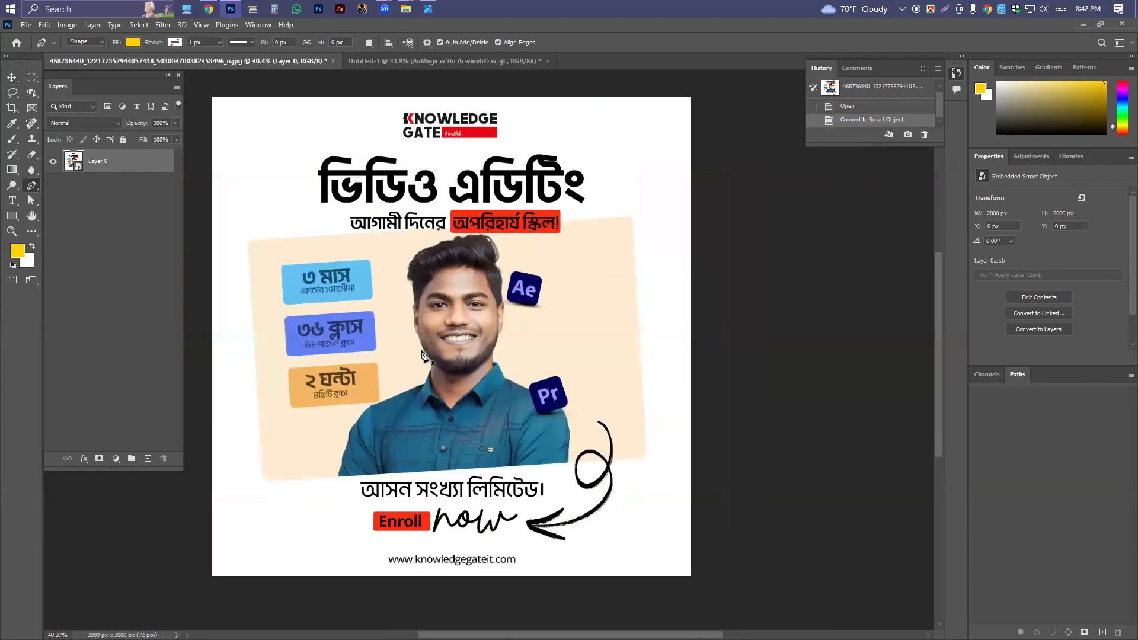
Place the portrait "handsome-smiling-man-looking-with-disbelief" from Downloads as an embedded object in the Untitled-1 poster document
click(384, 61)
scroll(385, 159, down, 2)
scroll(385, 158, up, 2)
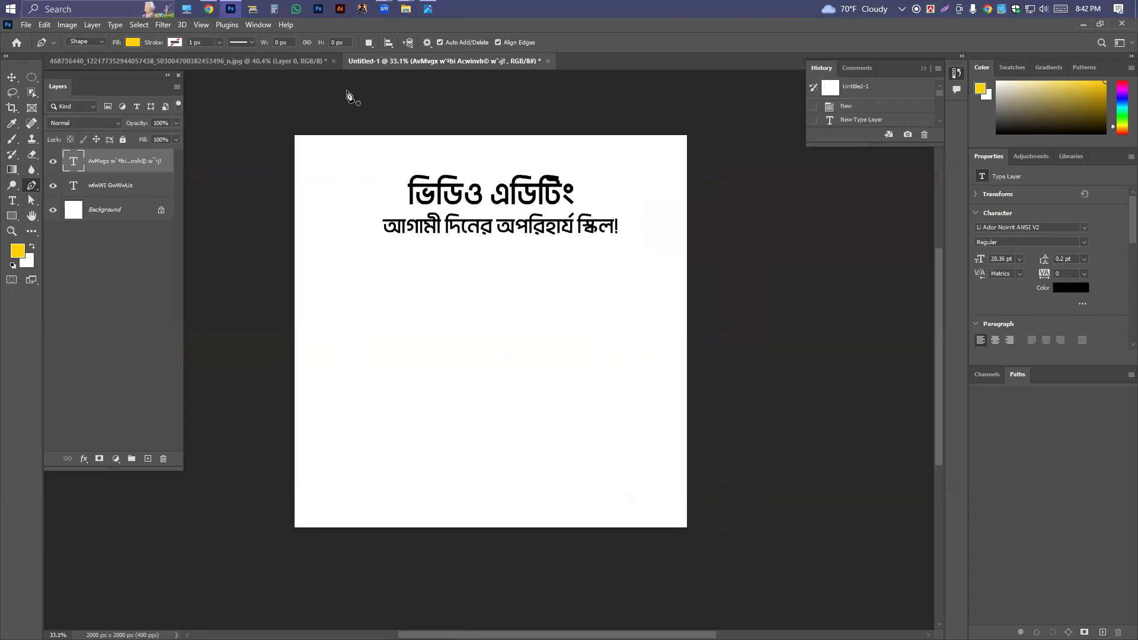
key(alt+f)
key(l)
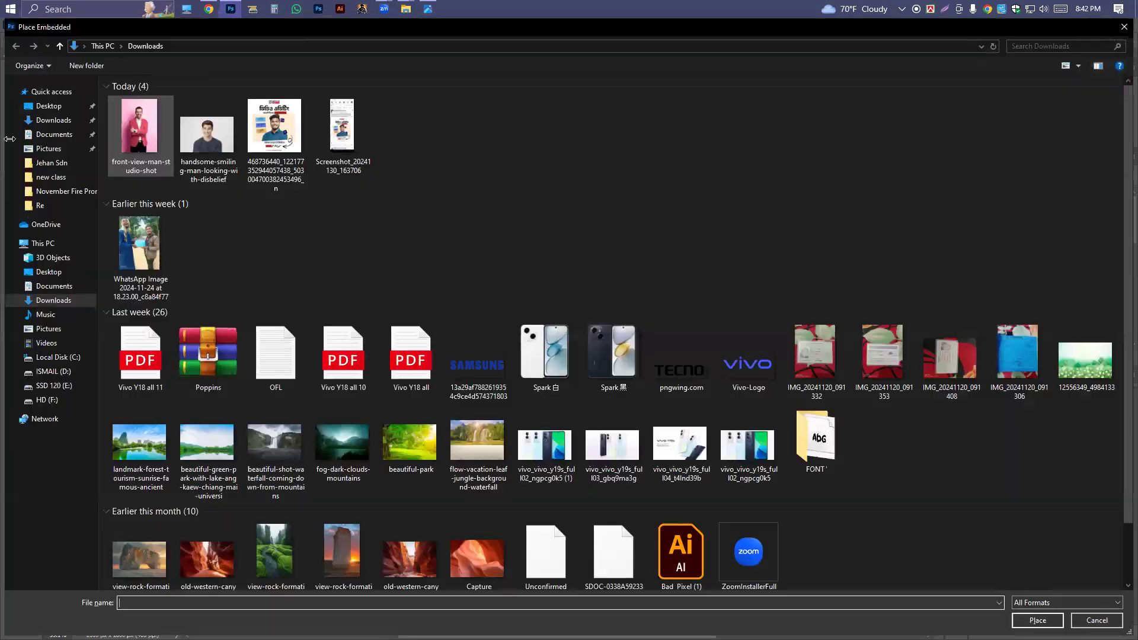
click(39, 120)
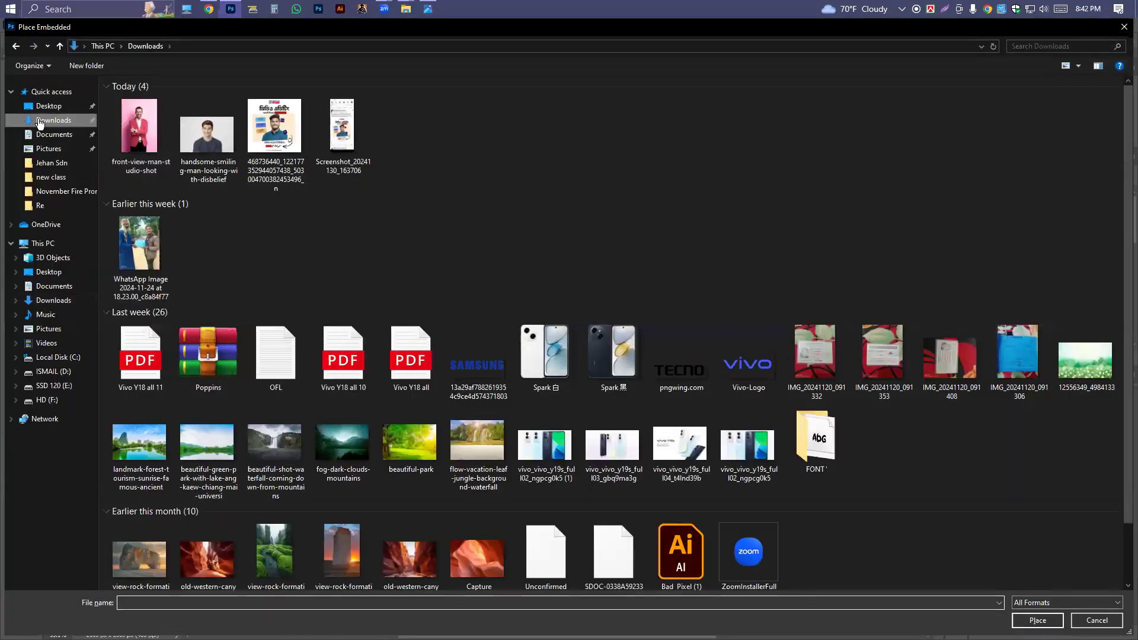
click(223, 152)
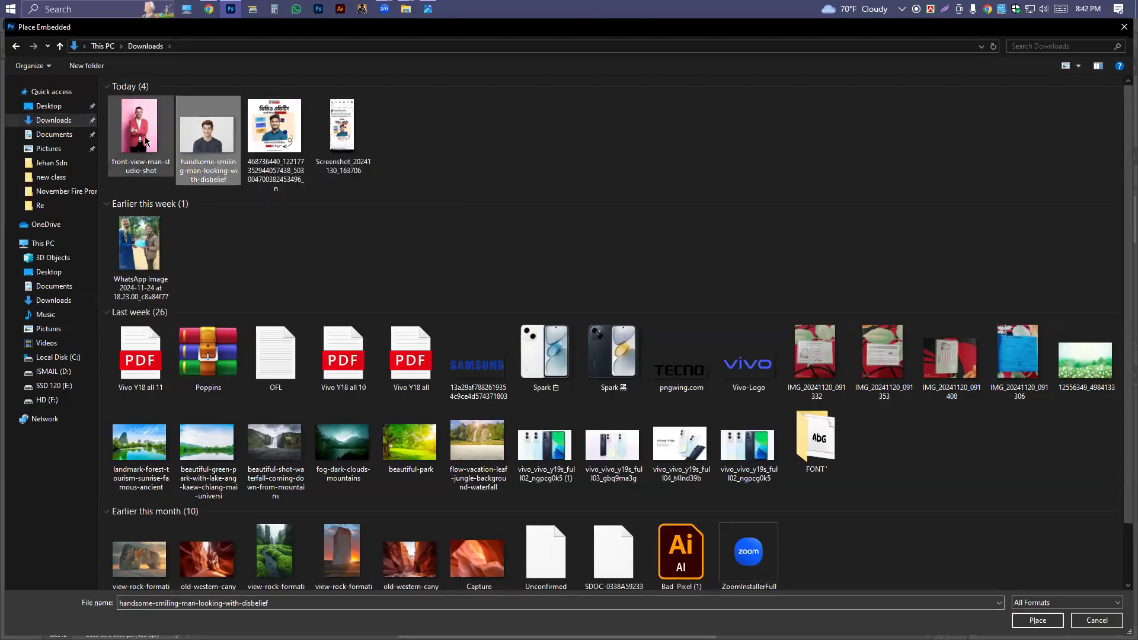
double_click(197, 134)
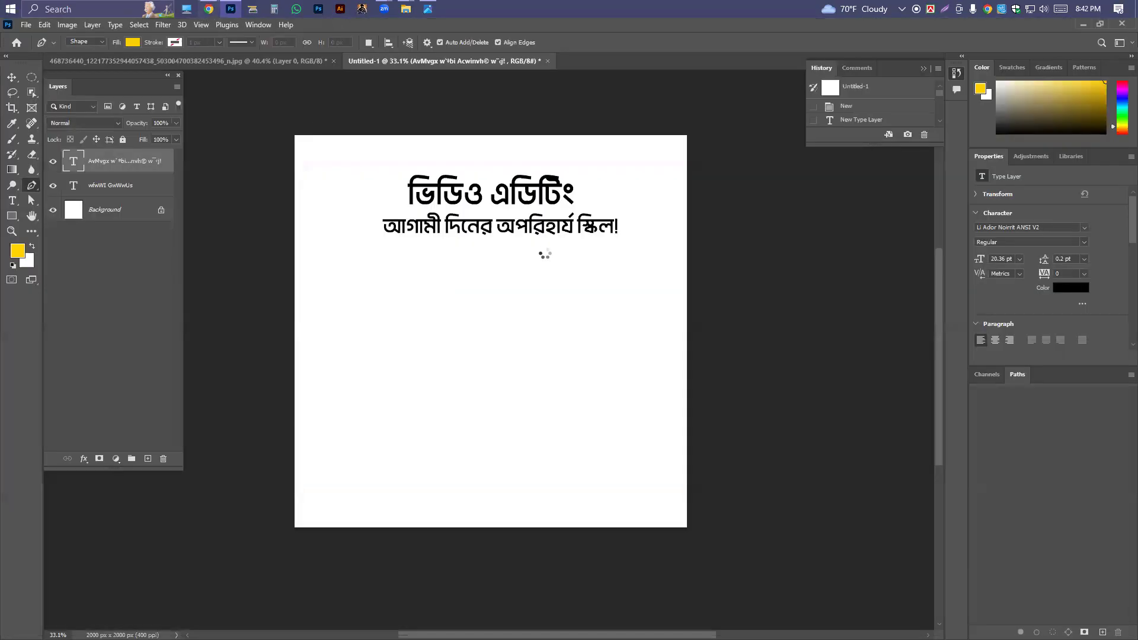
key(Return)
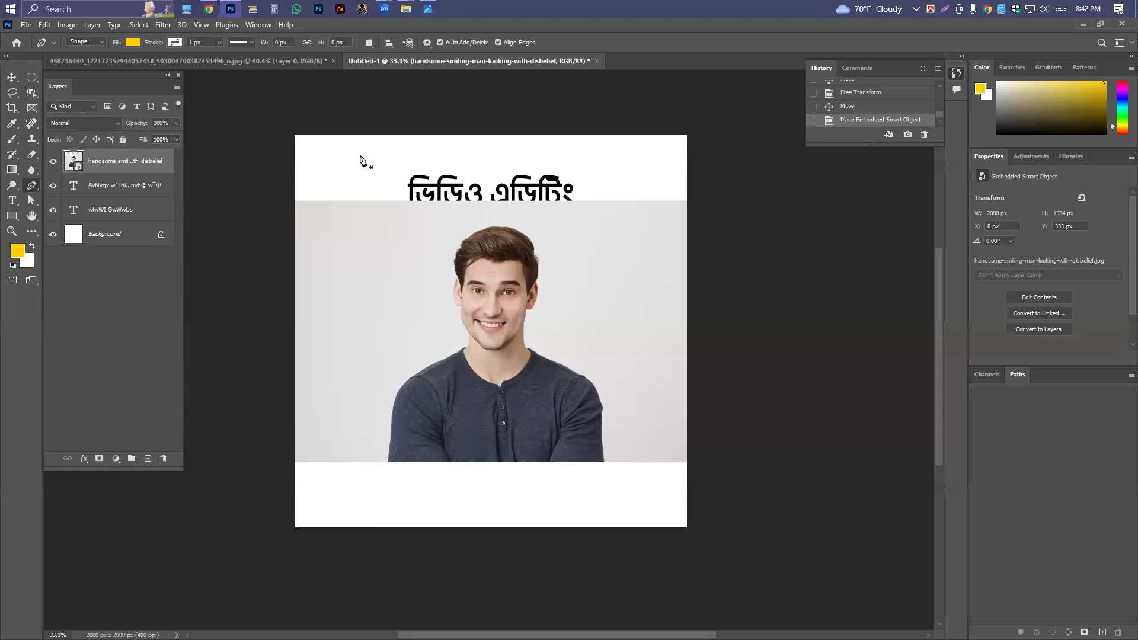
Open the placed portrait's embedded contents, unlock its background layer and remove the background behind the man
double_click(79, 170)
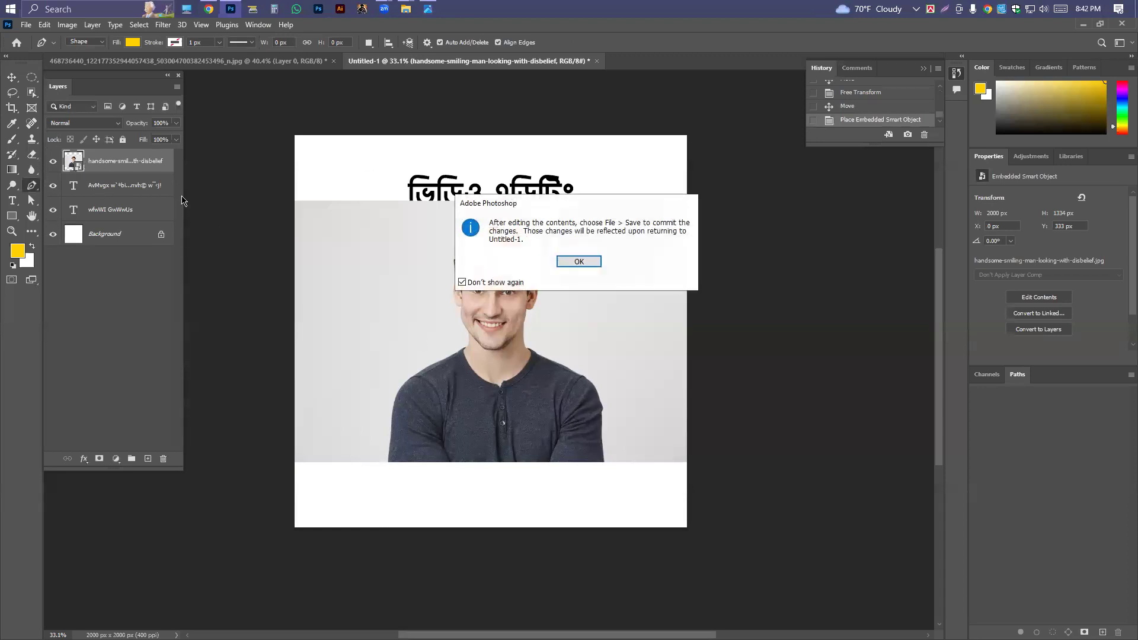
click(581, 262)
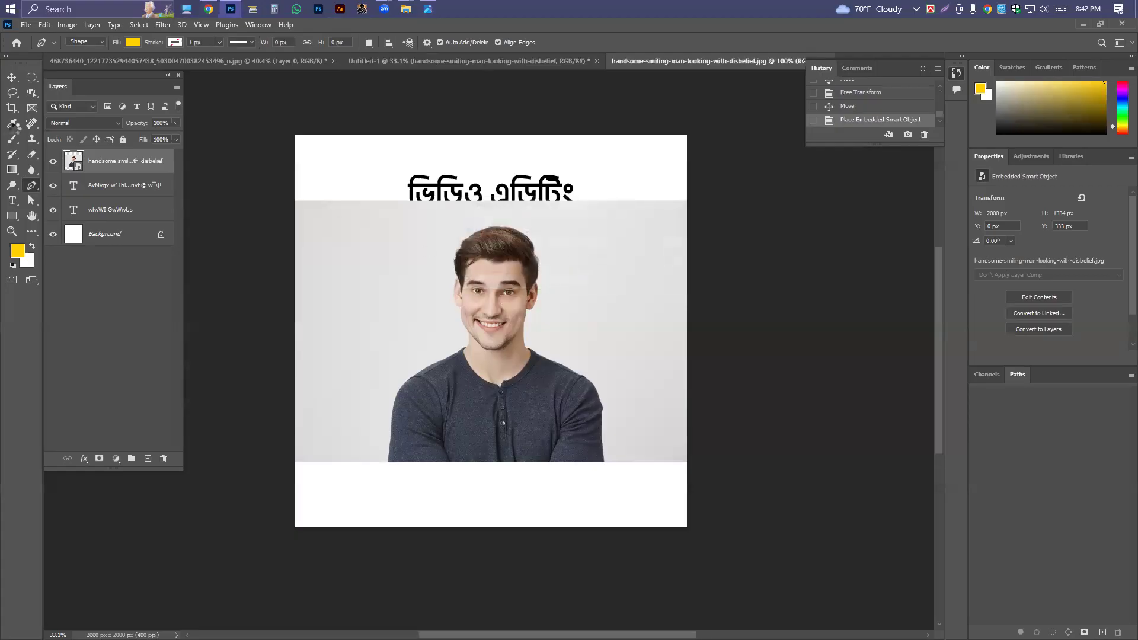
scroll(501, 255, down, 2)
scroll(501, 255, up, 2)
scroll(511, 298, down, 2)
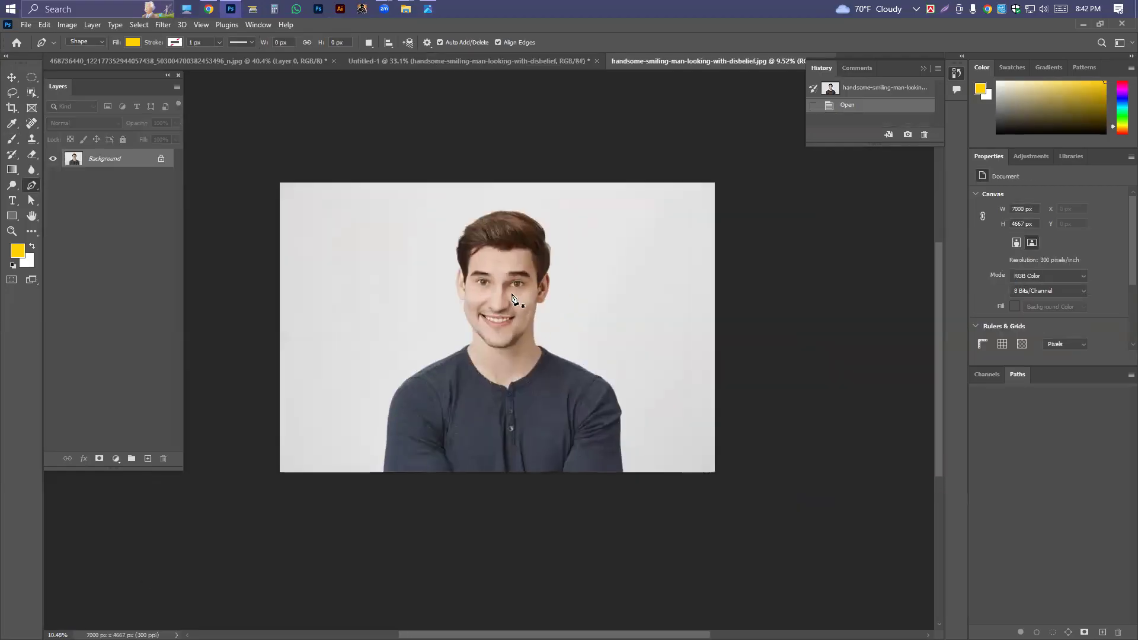
scroll(509, 300, up, 1)
click(161, 160)
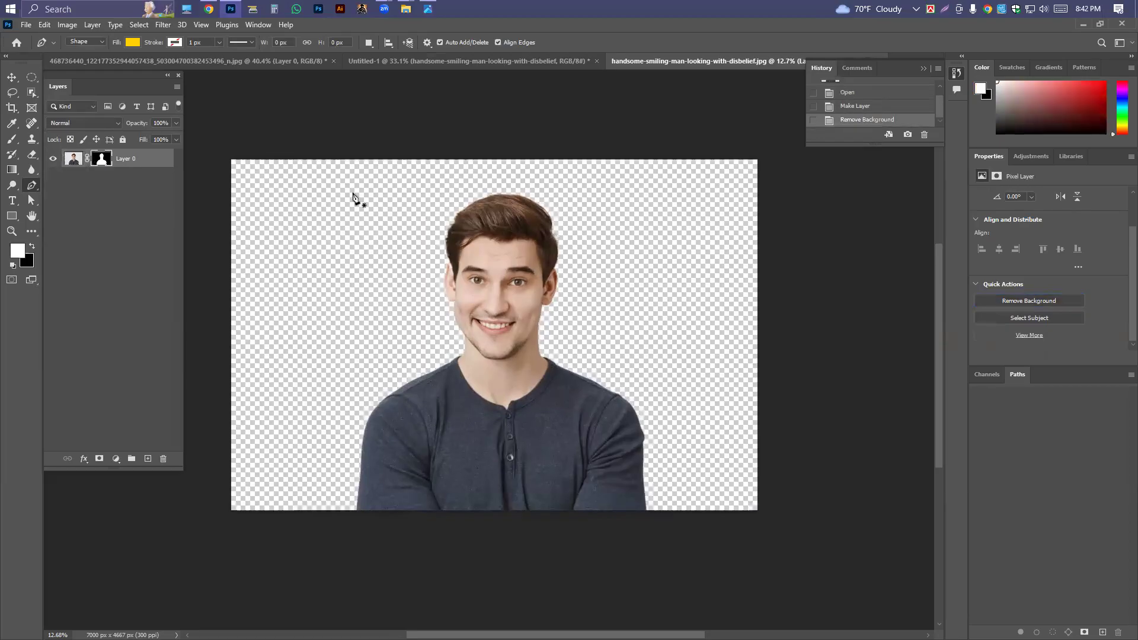
Try to save the cut-out back to its original file, and convert the cut-out layer to a smart object
key(ctrl+s)
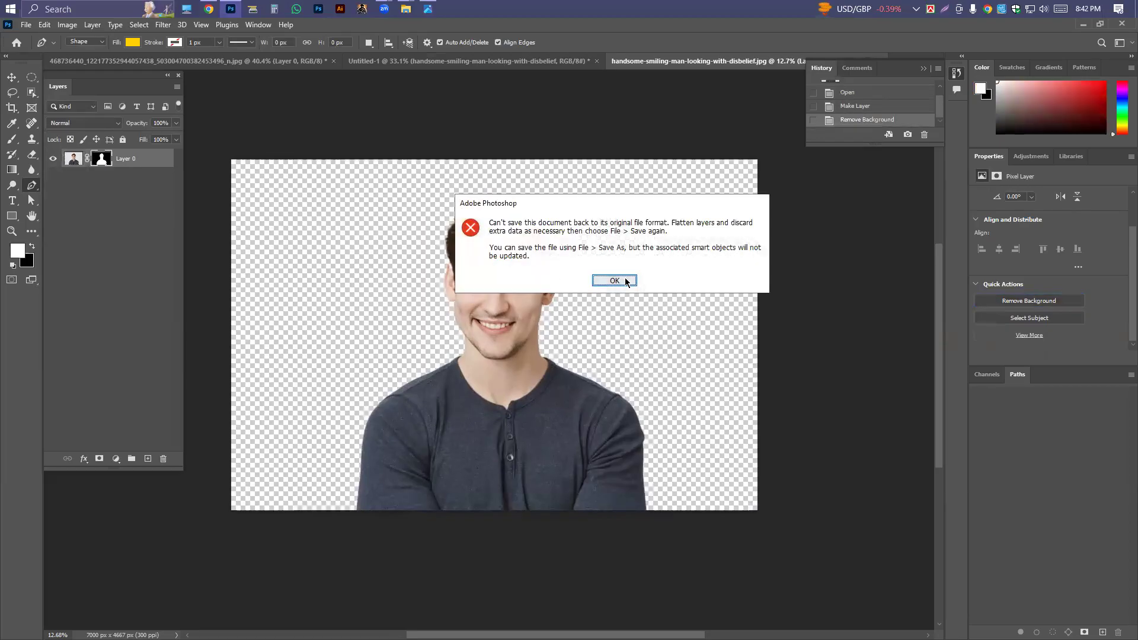
click(632, 283)
key(ctrl+alt+s)
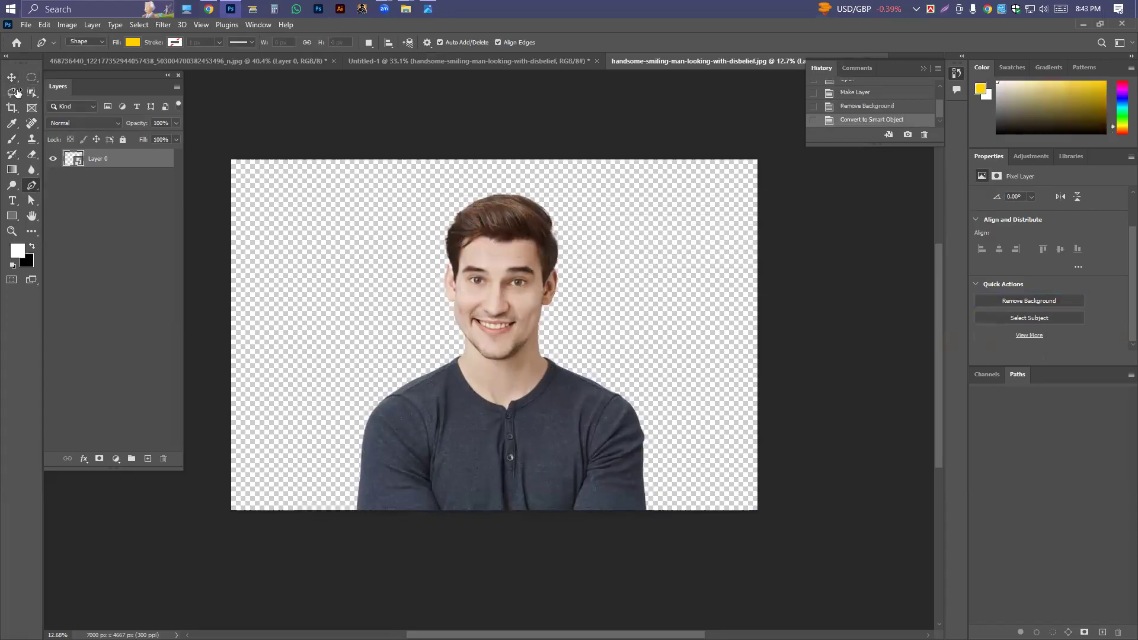
click(11, 80)
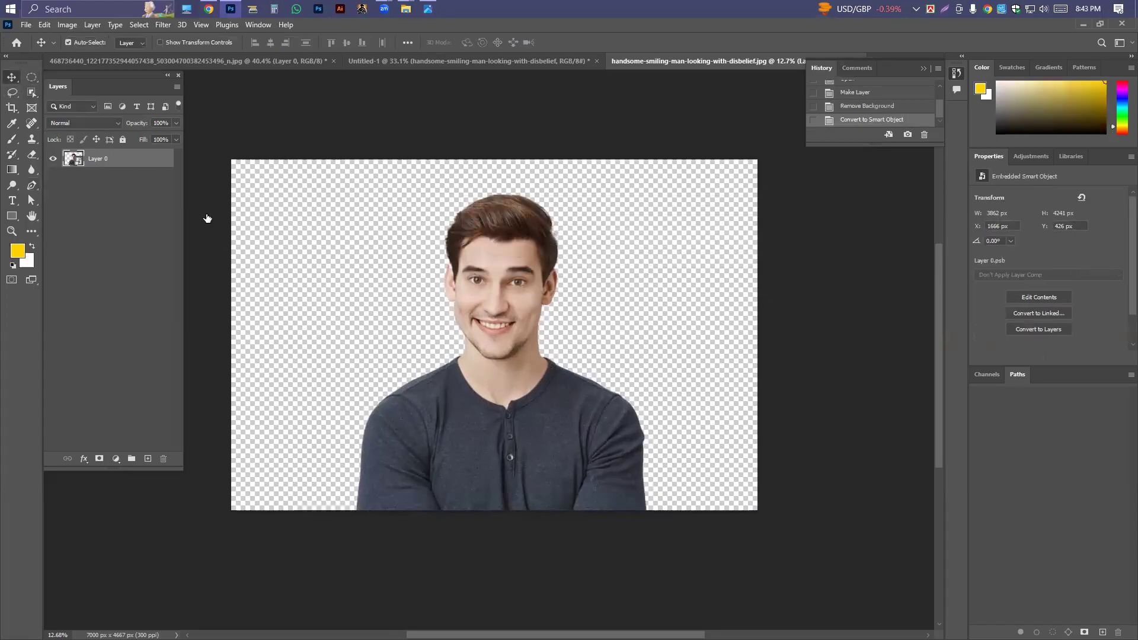
Close the embedded photo without saving and replace the placed photo in the poster with the cut-out portrait
key(ctrl+w)
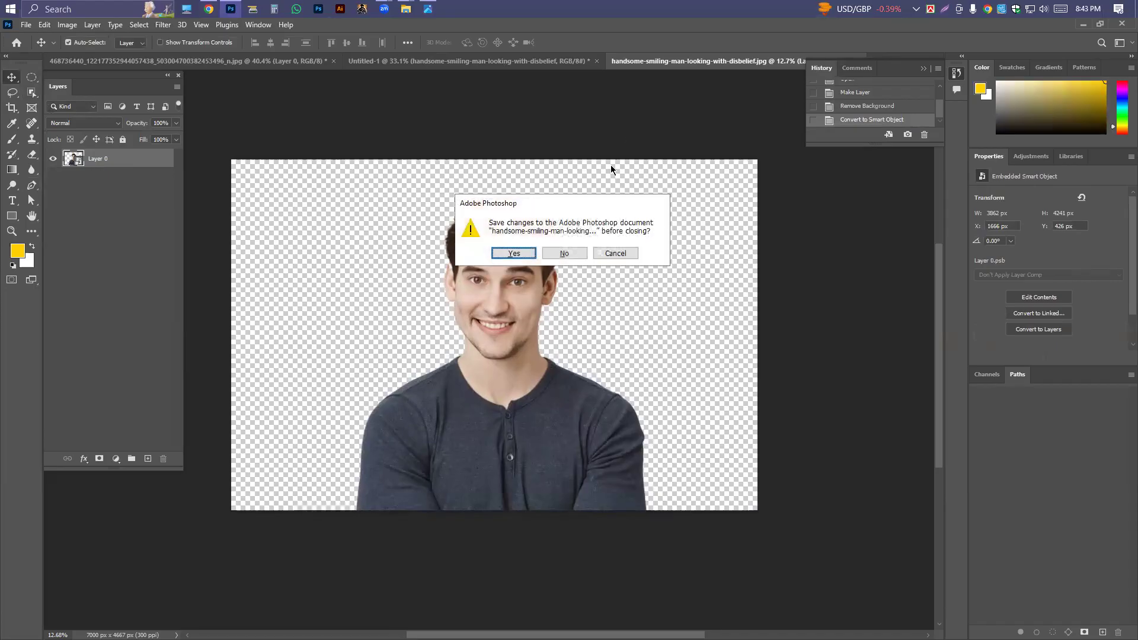
click(574, 254)
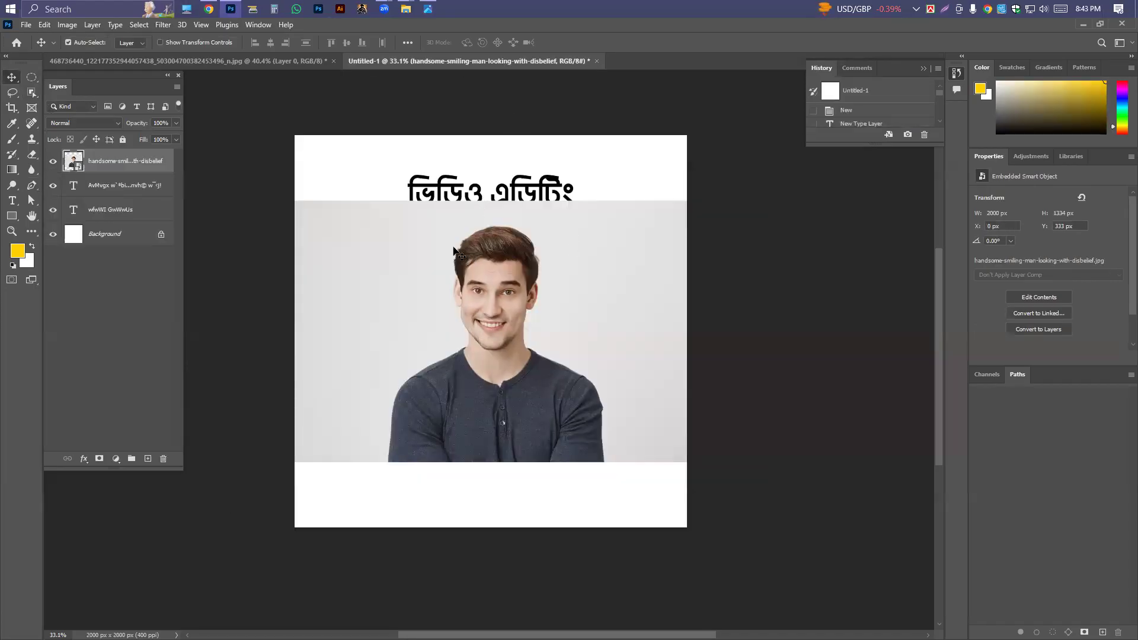
key(Delete)
key(ctrl+v)
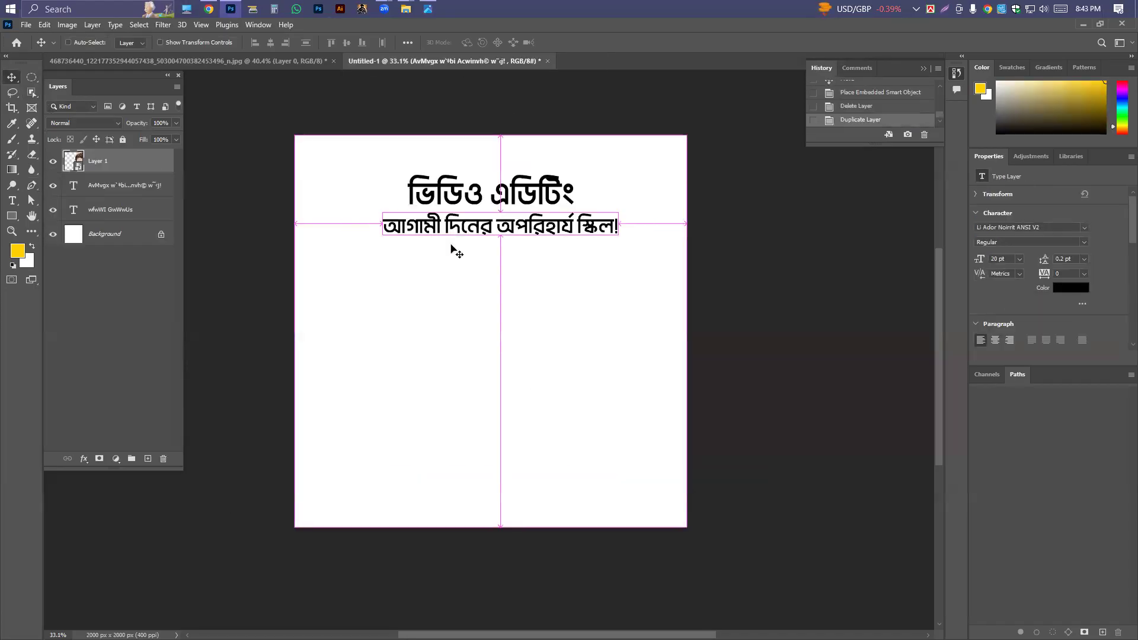
Scale the cut-out portrait to about 21.73%, center it below the tagline, and shift the heading and tagline slightly up
key(ctrl+t)
drag(674, 136, 484, 264)
drag(492, 368, 509, 294)
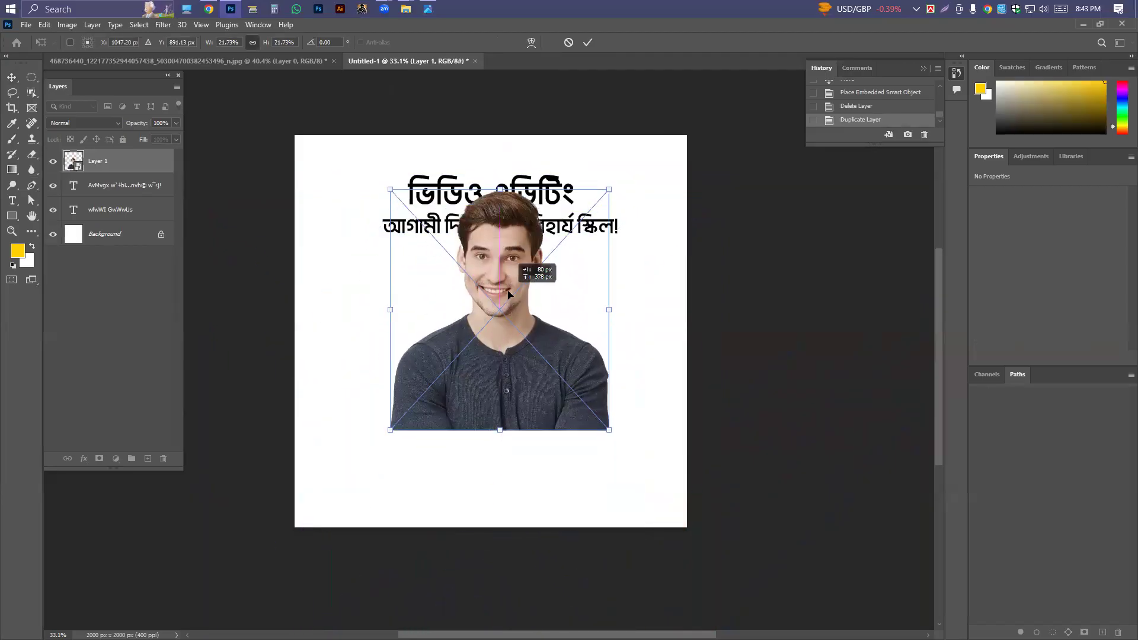
key(Return)
drag(499, 228, 499, 275)
mouse_move(505, 200)
mouse_down()
mouse_move(505, 190)
mouse_move(504, 214)
mouse_up()
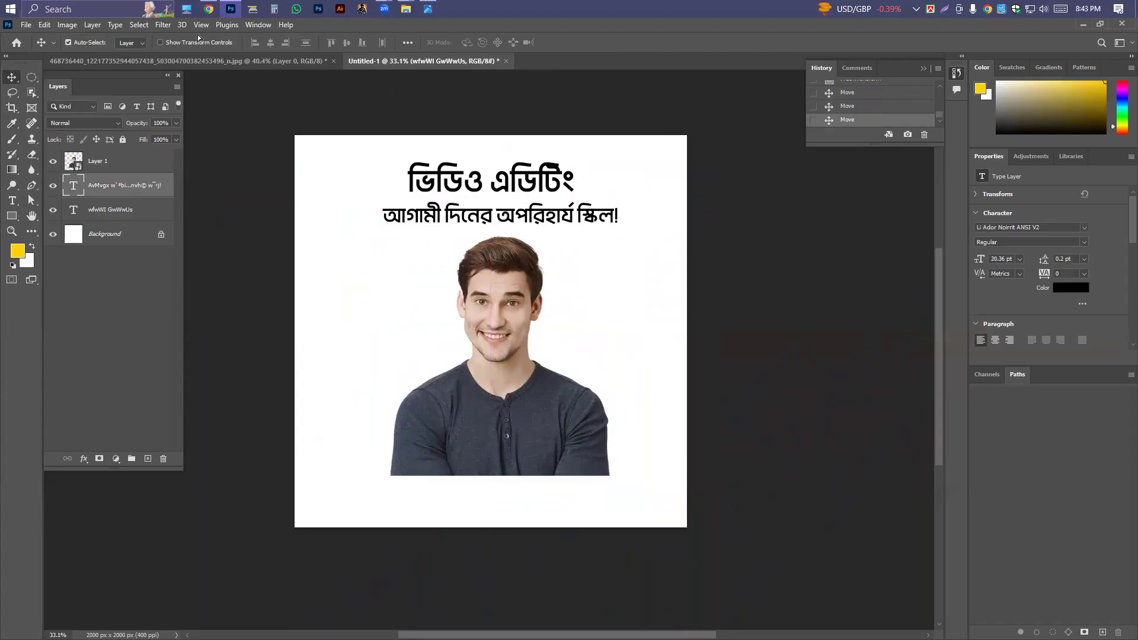
Choose the Rectangle tool in Shape mode and set its fill to black
scroll(558, 251, down, 3)
scroll(512, 270, up, 3)
scroll(513, 273, up, 1)
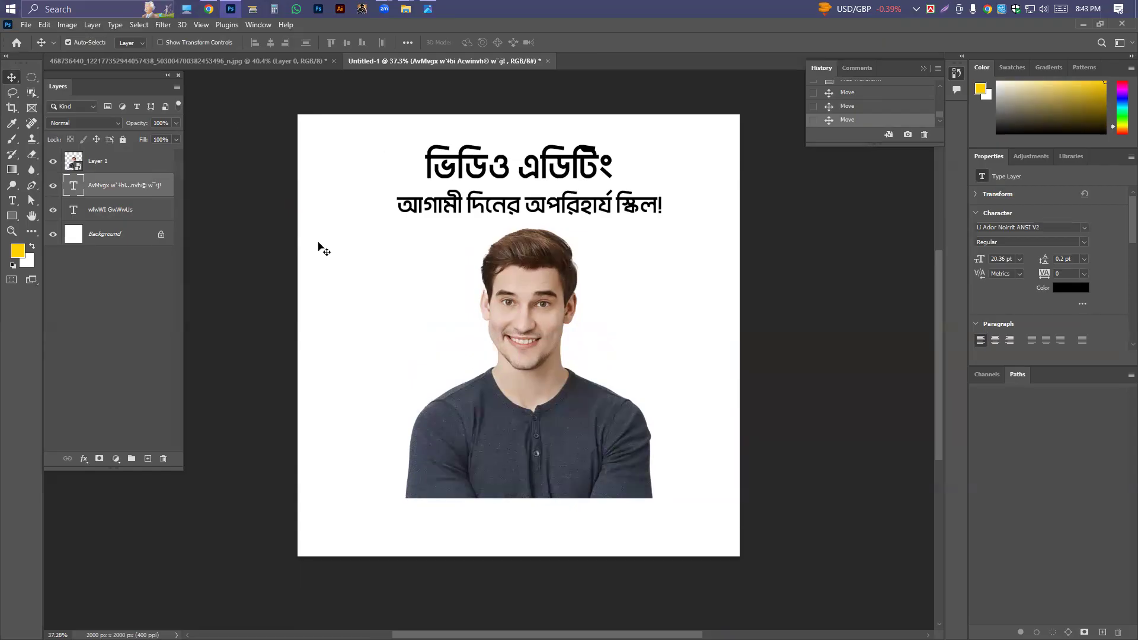
click(16, 218)
right_click(16, 219)
click(35, 217)
click(132, 42)
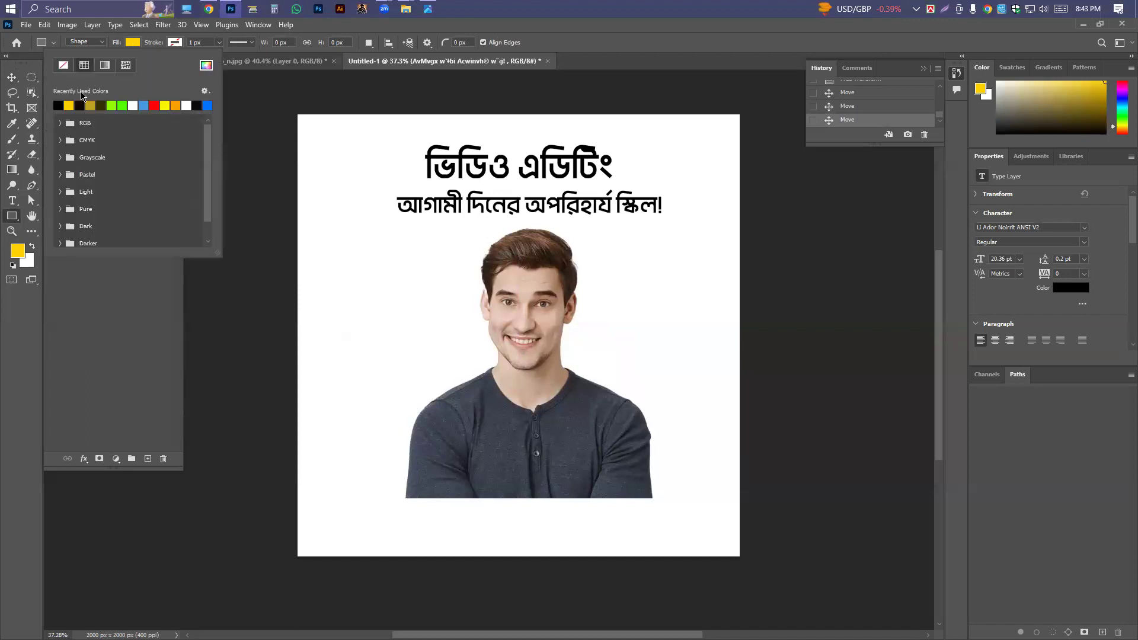
click(58, 105)
click(317, 27)
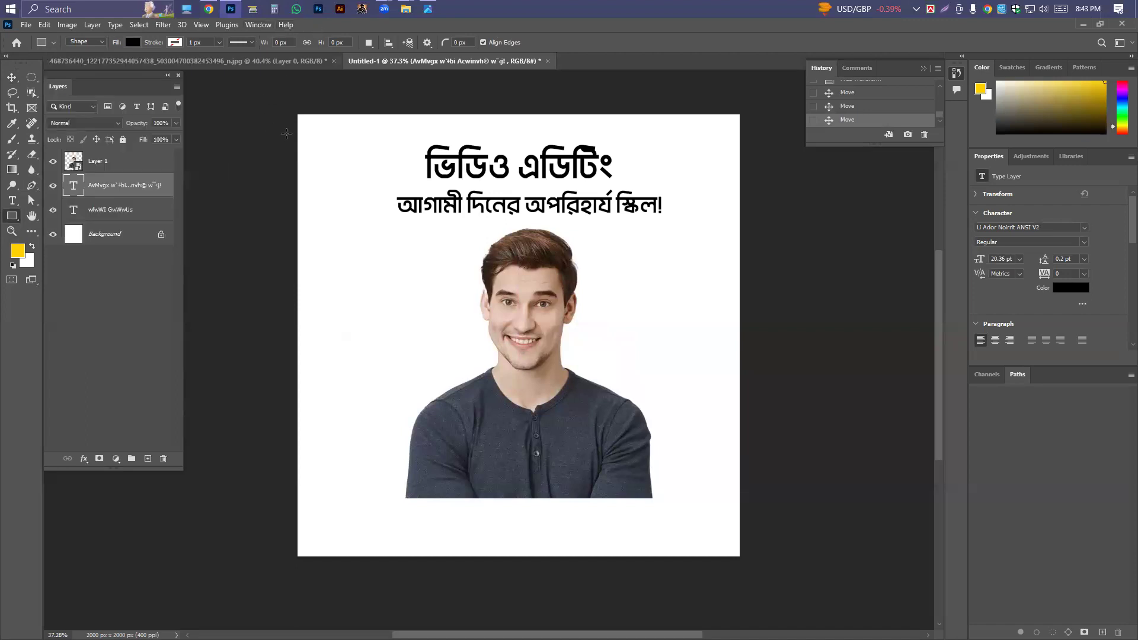
Change the shape fill to red and draw a rectangle about 93 × 80 px near the canvas's upper-left corner
click(134, 42)
click(154, 105)
click(342, 25)
drag(316, 161, 342, 140)
key(v)
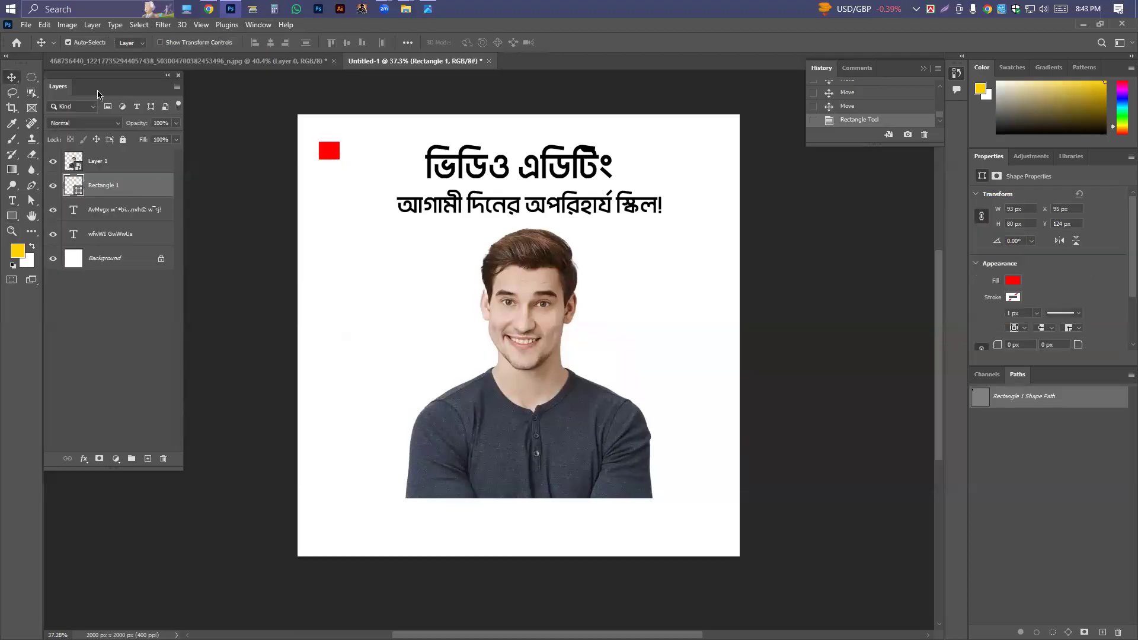
Set alignment to Canvas and align the red rectangle with the canvas's left and top edges
click(408, 43)
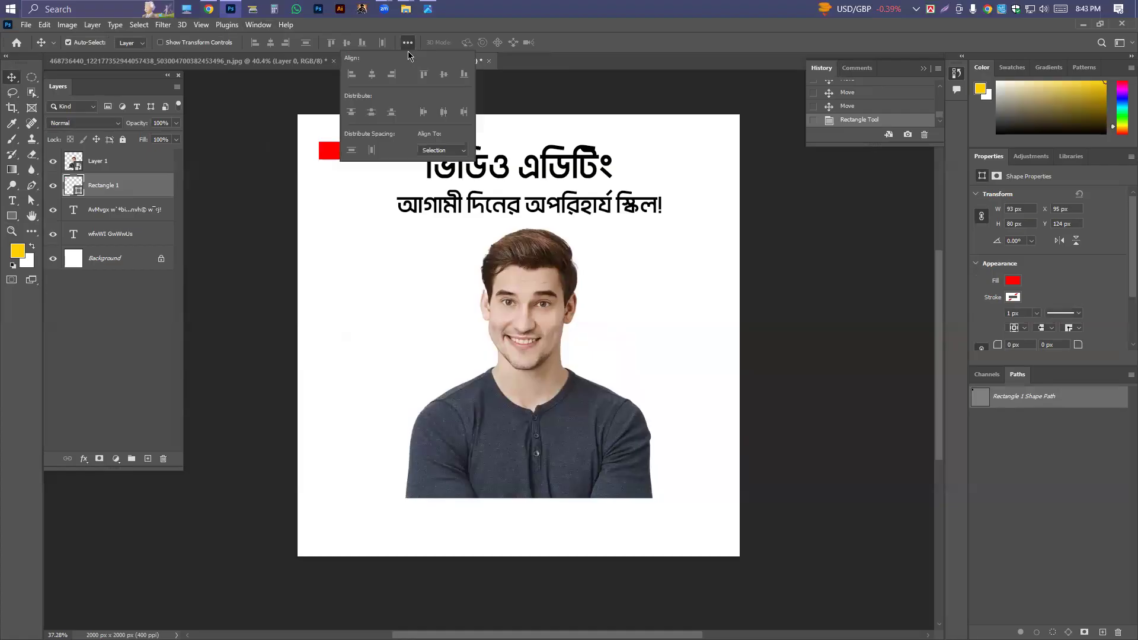
click(444, 150)
click(438, 163)
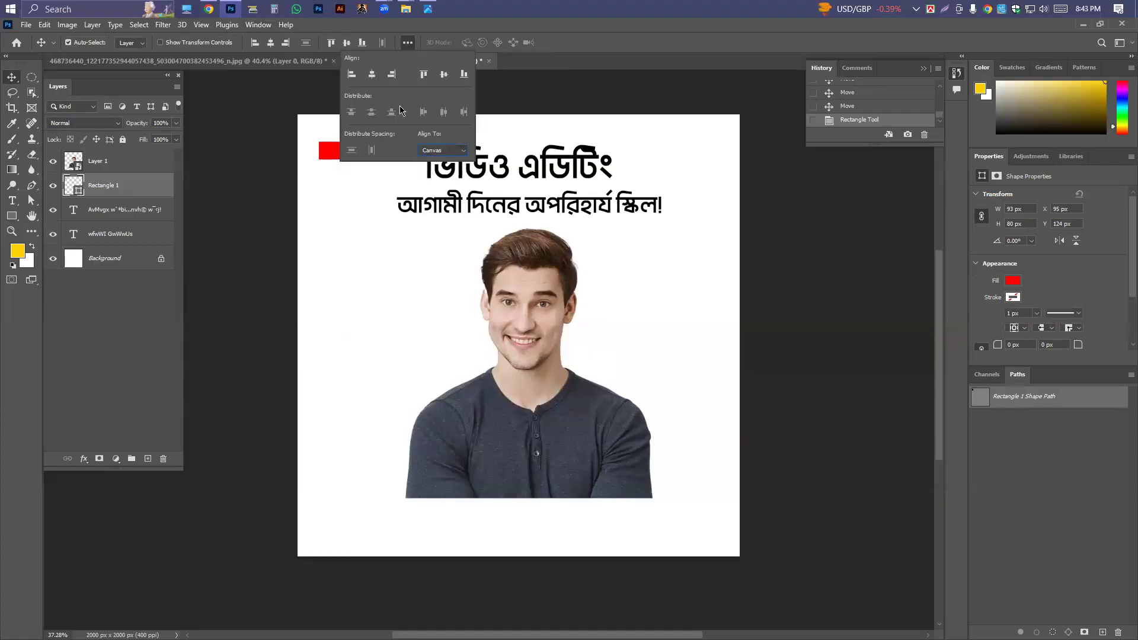
click(351, 74)
click(423, 74)
click(304, 108)
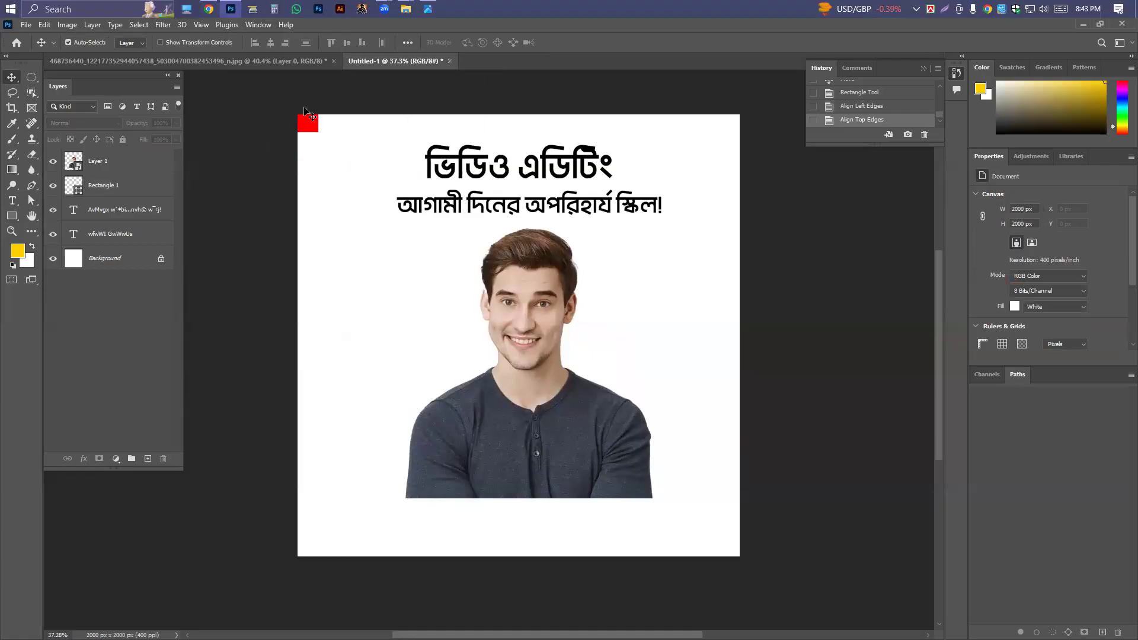
click(313, 126)
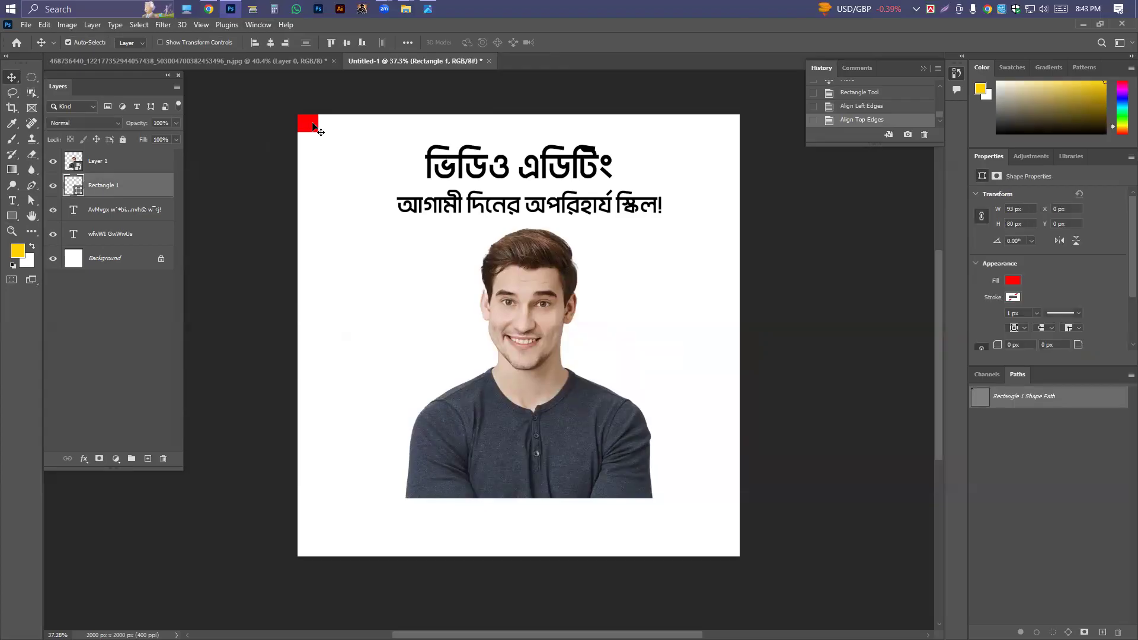
Duplicate the red rectangle, align the copy with the canvas's right and bottom edges, and select both rectangles
drag(314, 126, 679, 490)
click(285, 43)
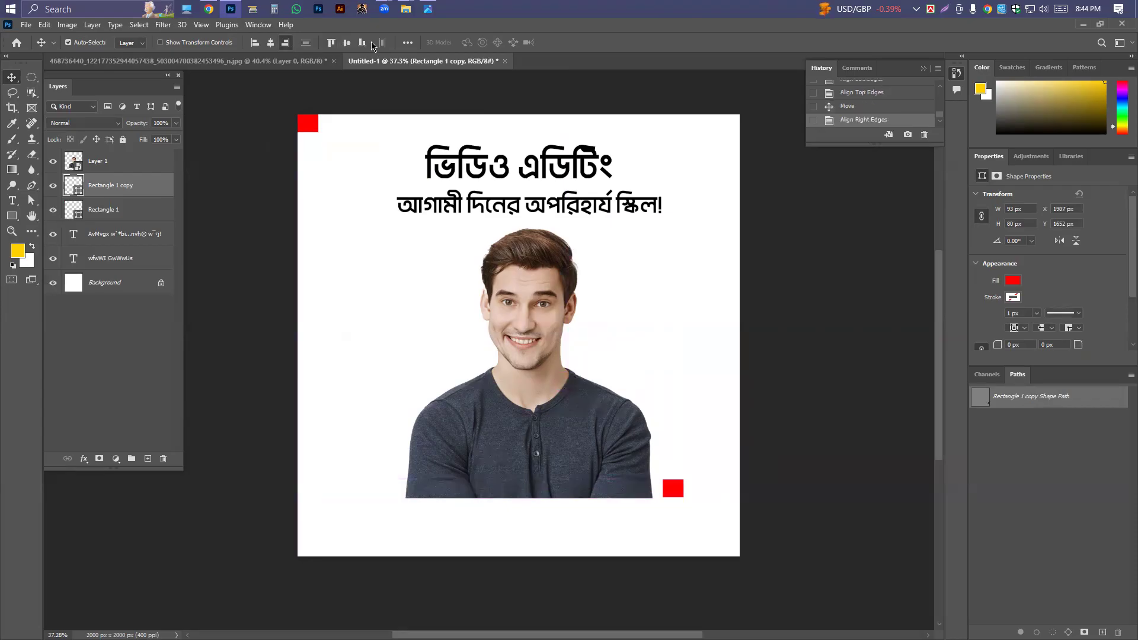
click(347, 43)
click(362, 43)
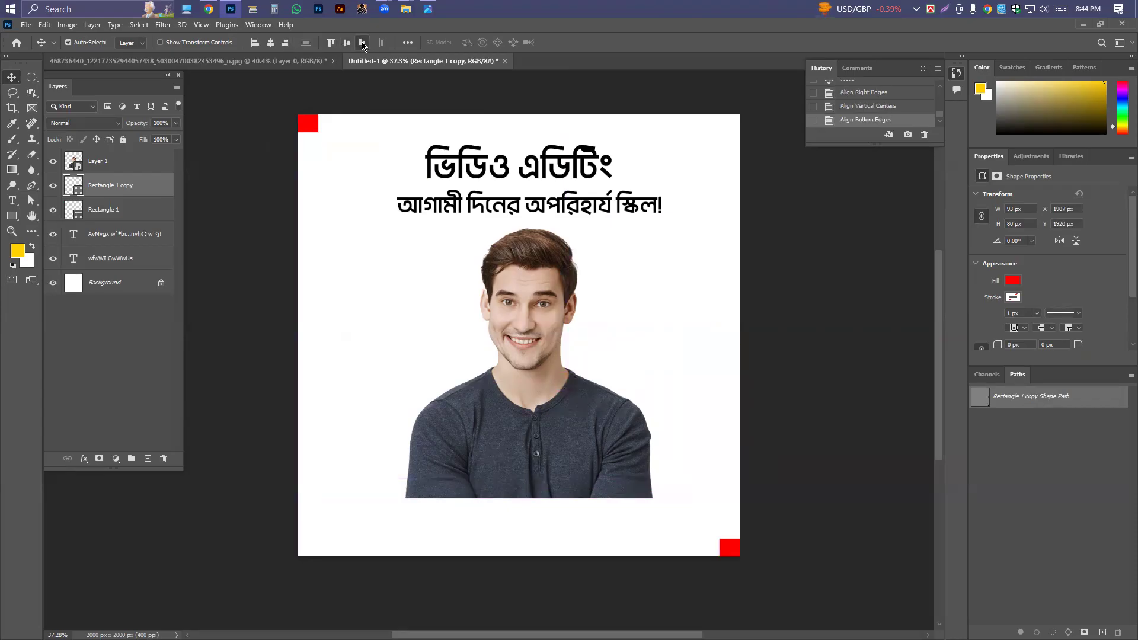
scroll(512, 220, down, 4)
scroll(508, 219, up, 3)
shift+click(141, 211)
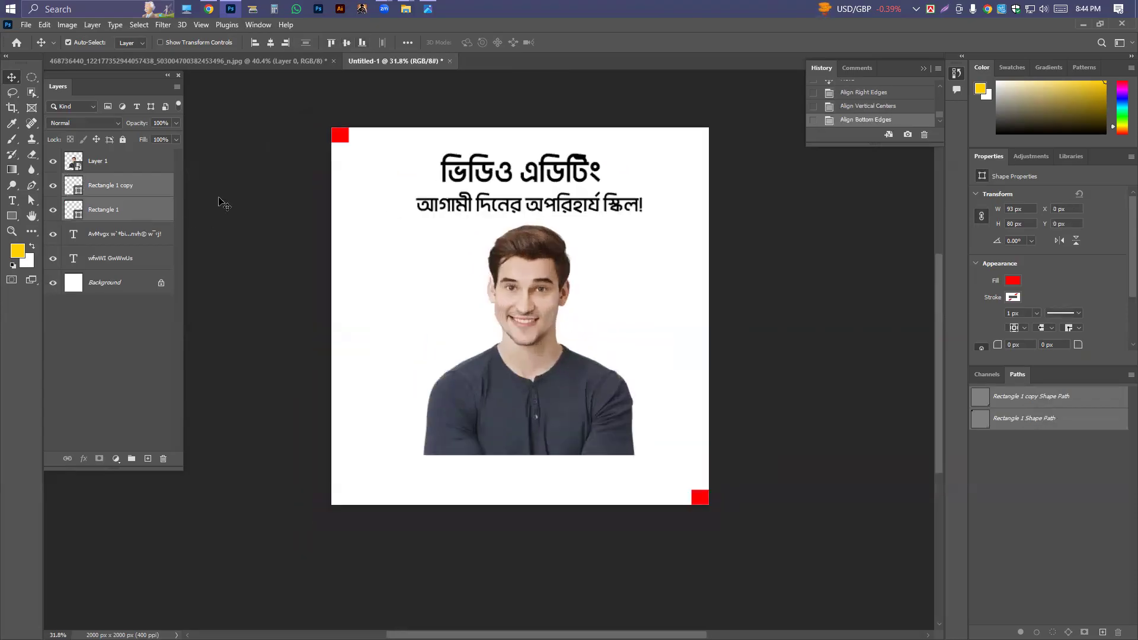
click(201, 25)
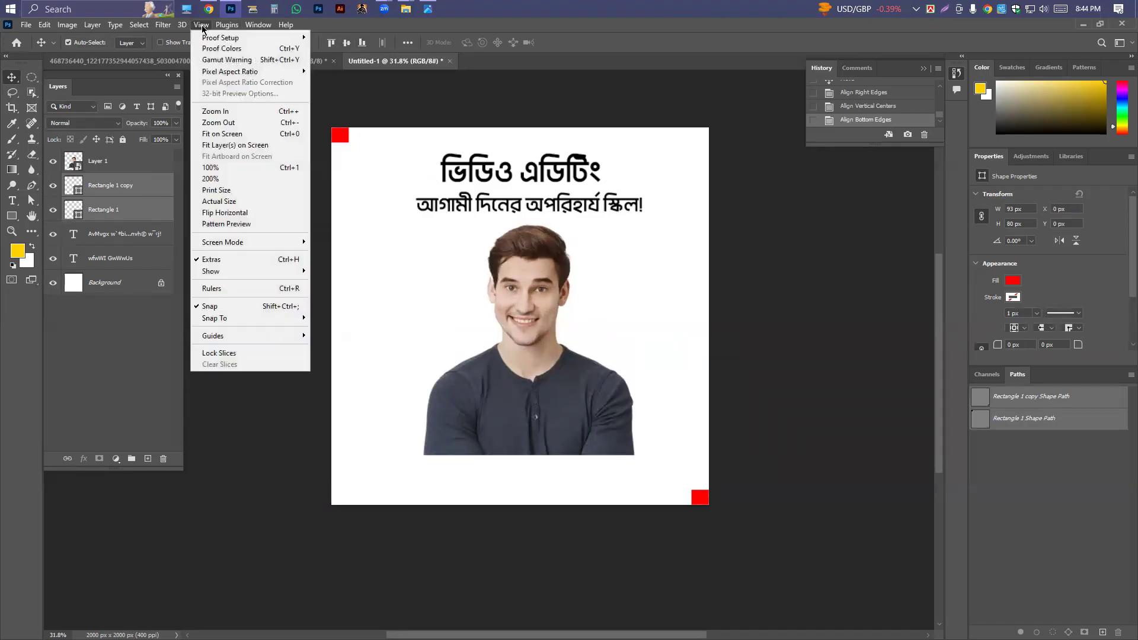
mouse_move(248, 337)
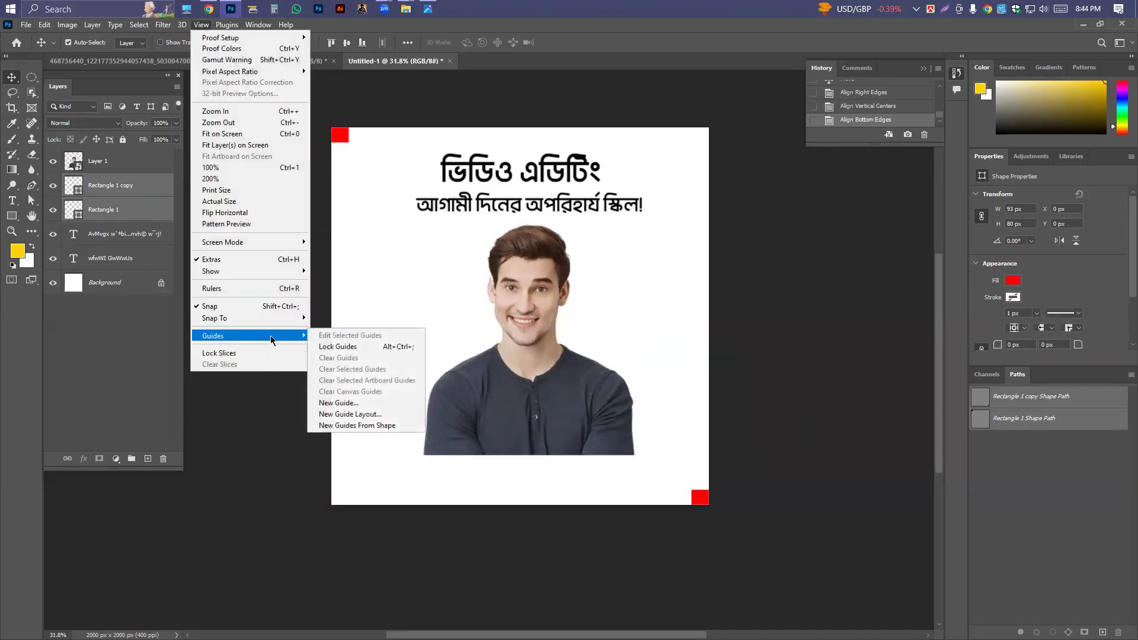
click(351, 414)
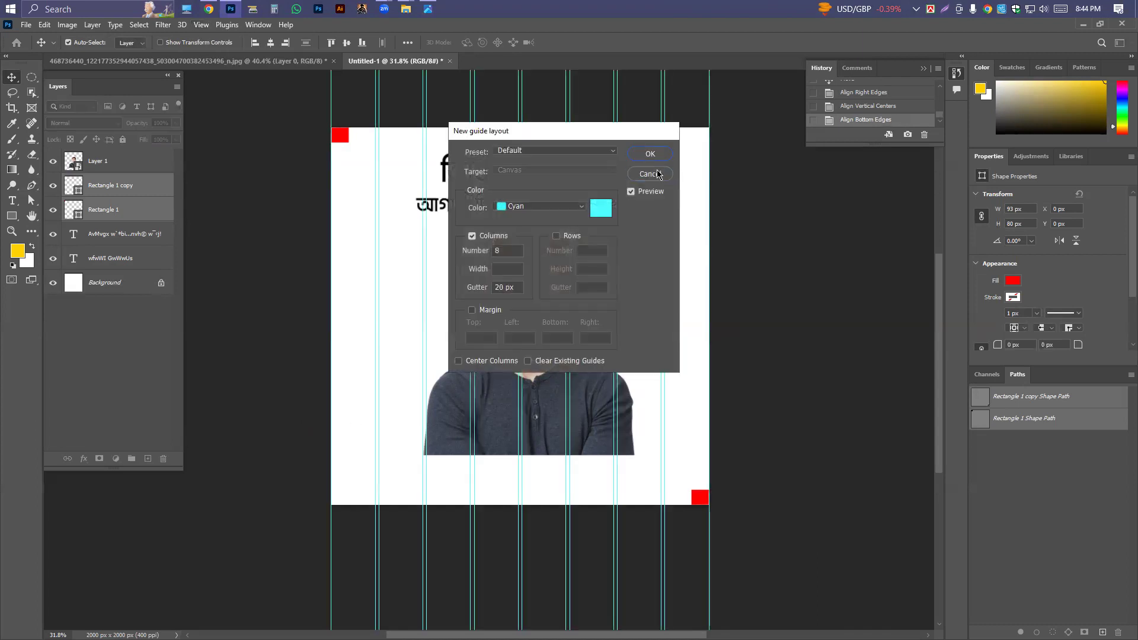
click(656, 174)
Create new guides from the two selected corner rectangles to mark the poster's margins
click(206, 27)
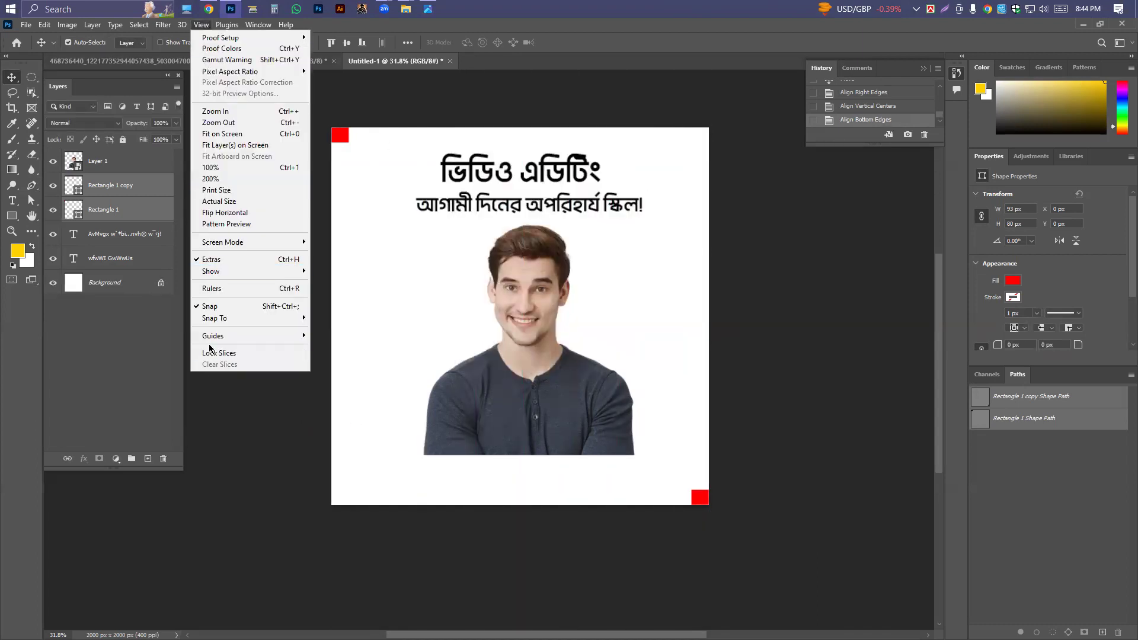
mouse_move(209, 338)
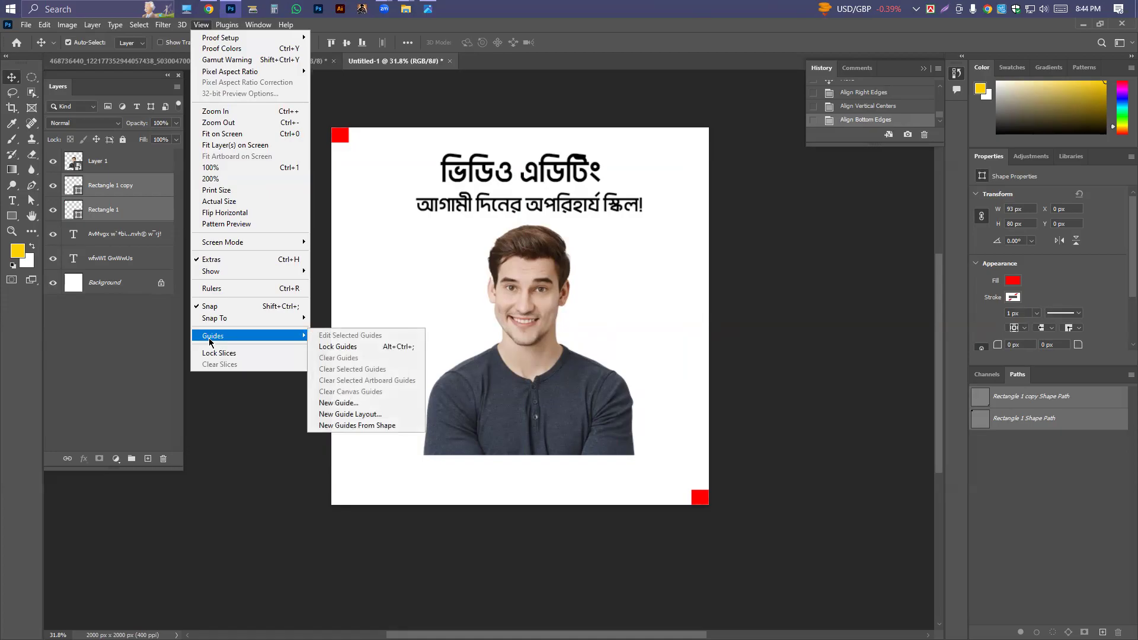
click(368, 426)
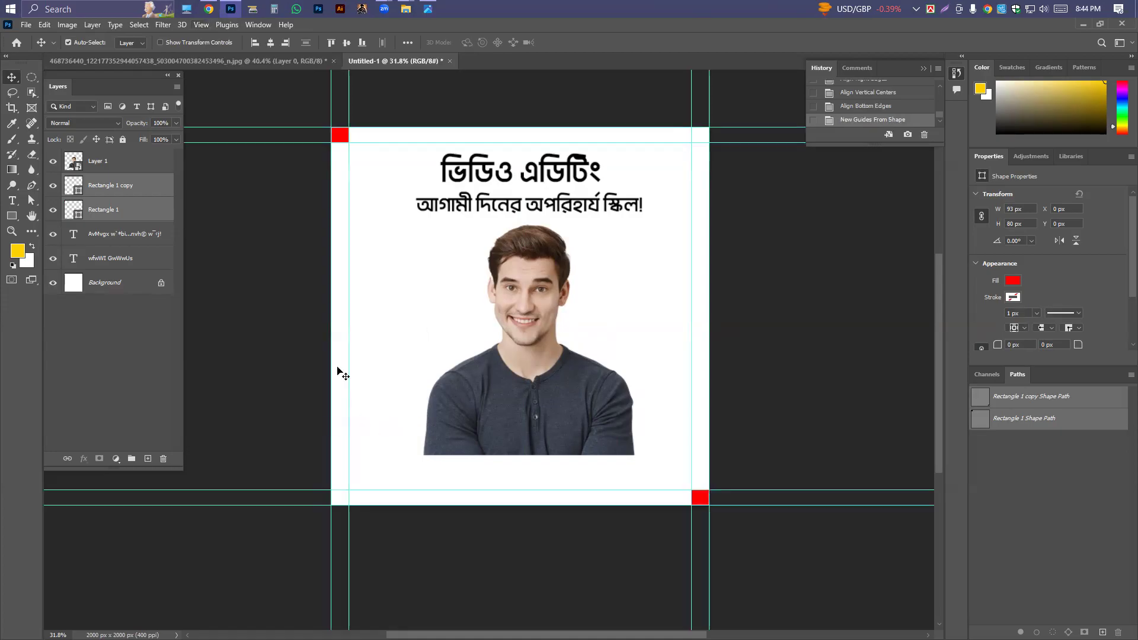
Change the colour of the inner vertical guide along the poster's left margin to Light Red
scroll(691, 311, down, 3)
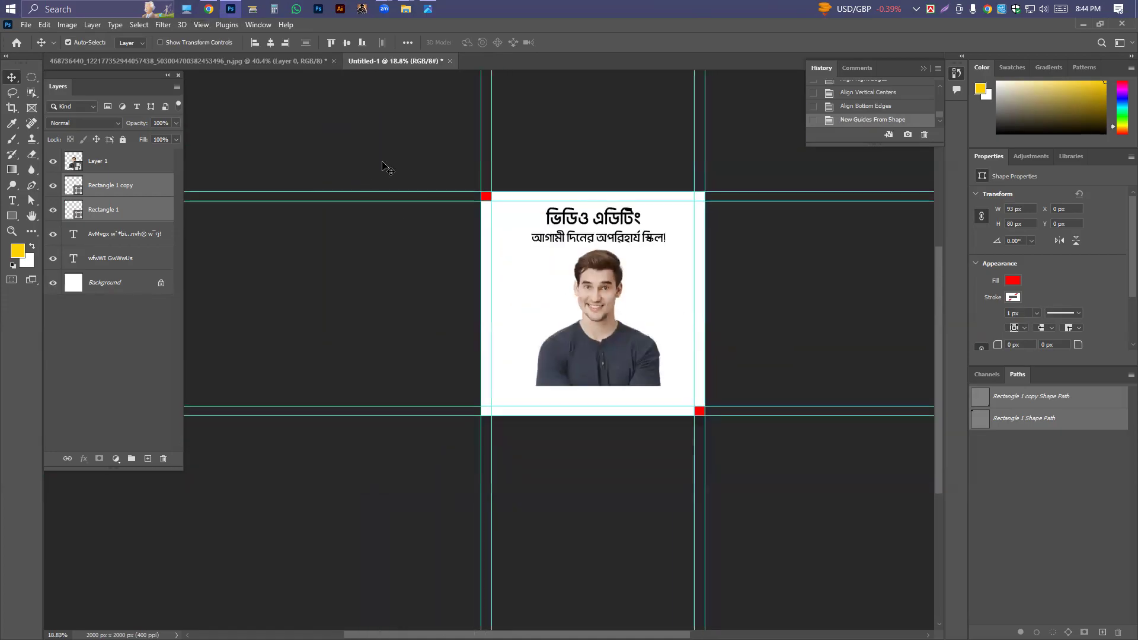
scroll(474, 237, up, 3)
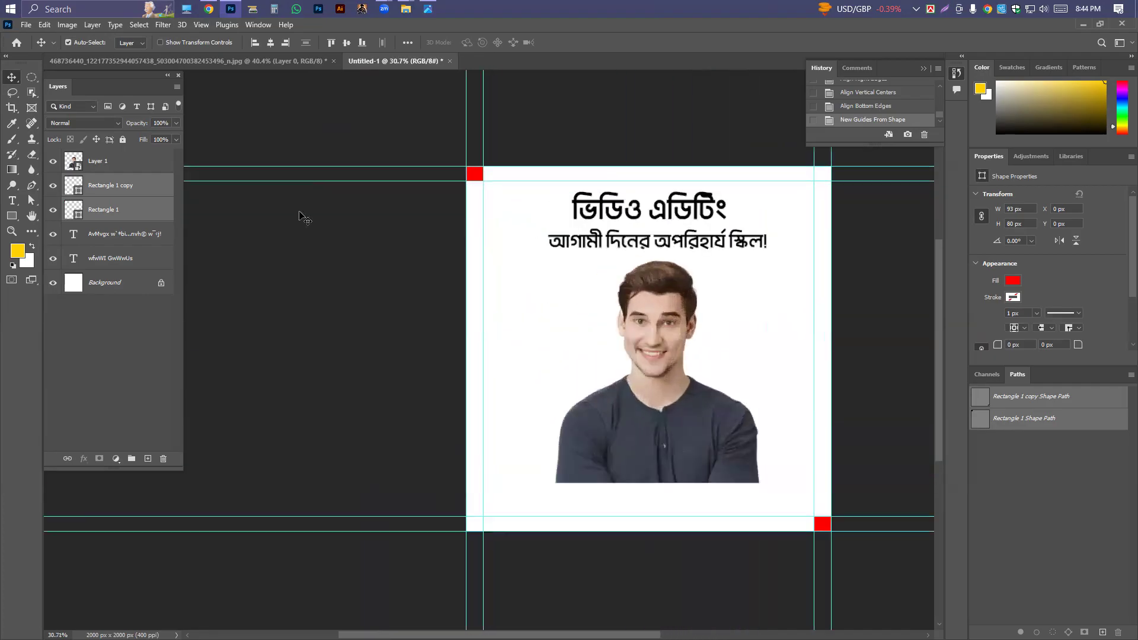
scroll(488, 279, up, 2)
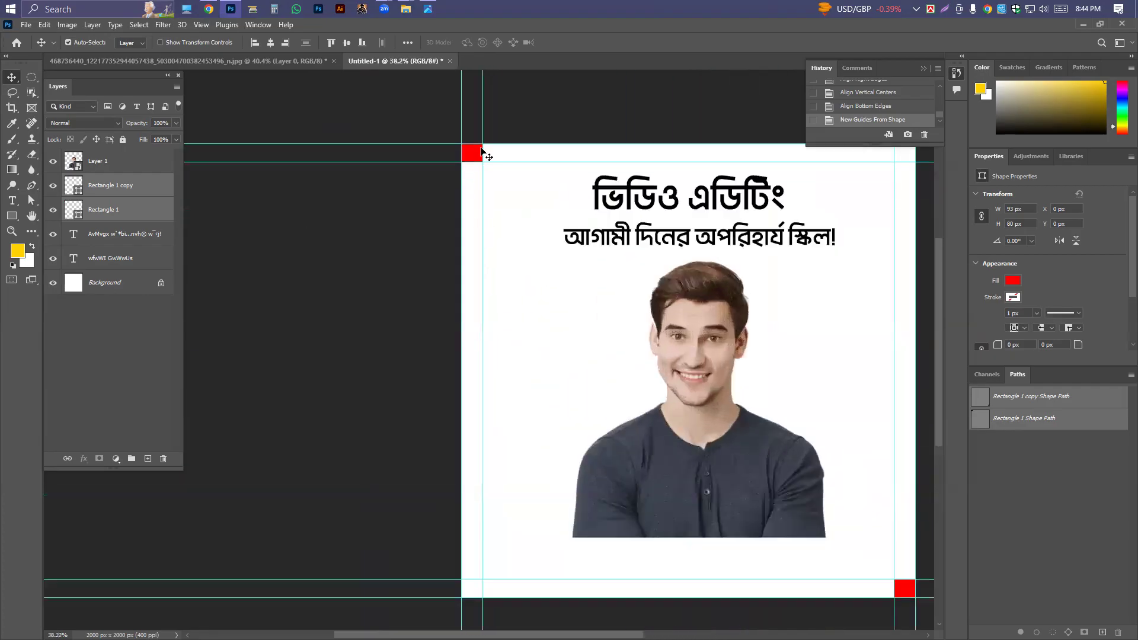
scroll(484, 206, down, 2)
drag(512, 239, 418, 224)
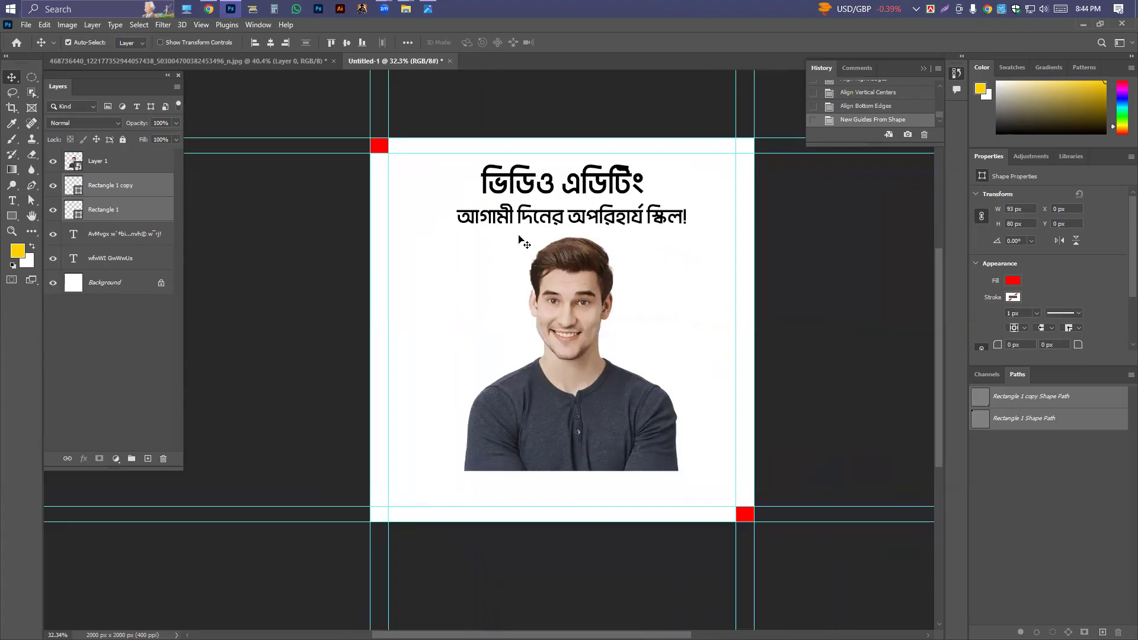
click(389, 236)
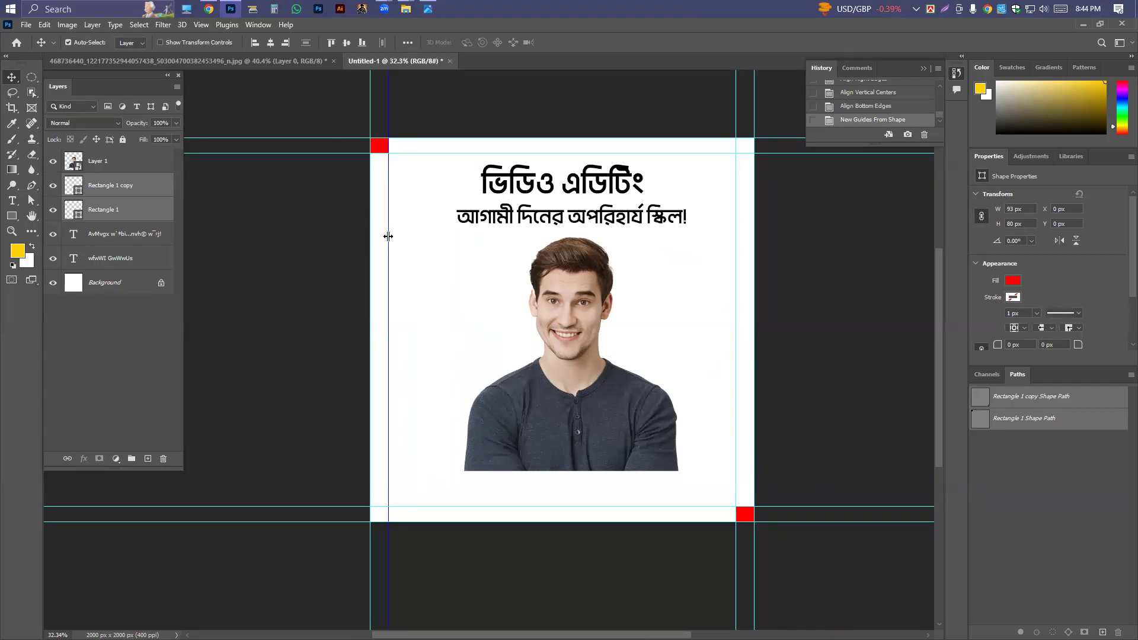
right_click(387, 236)
click(404, 247)
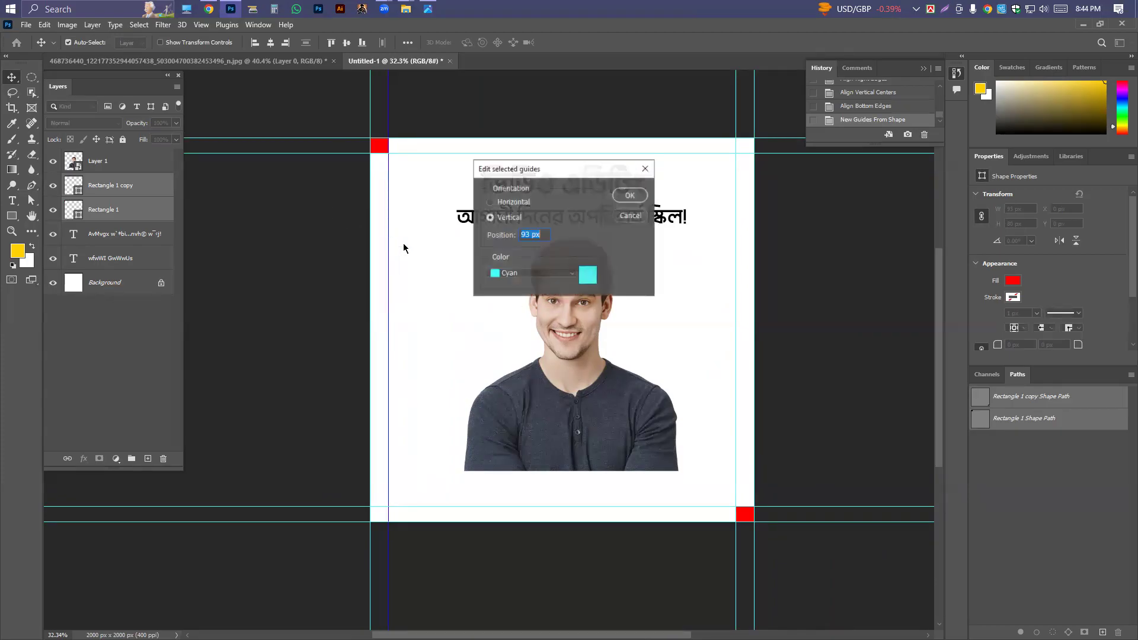
click(573, 275)
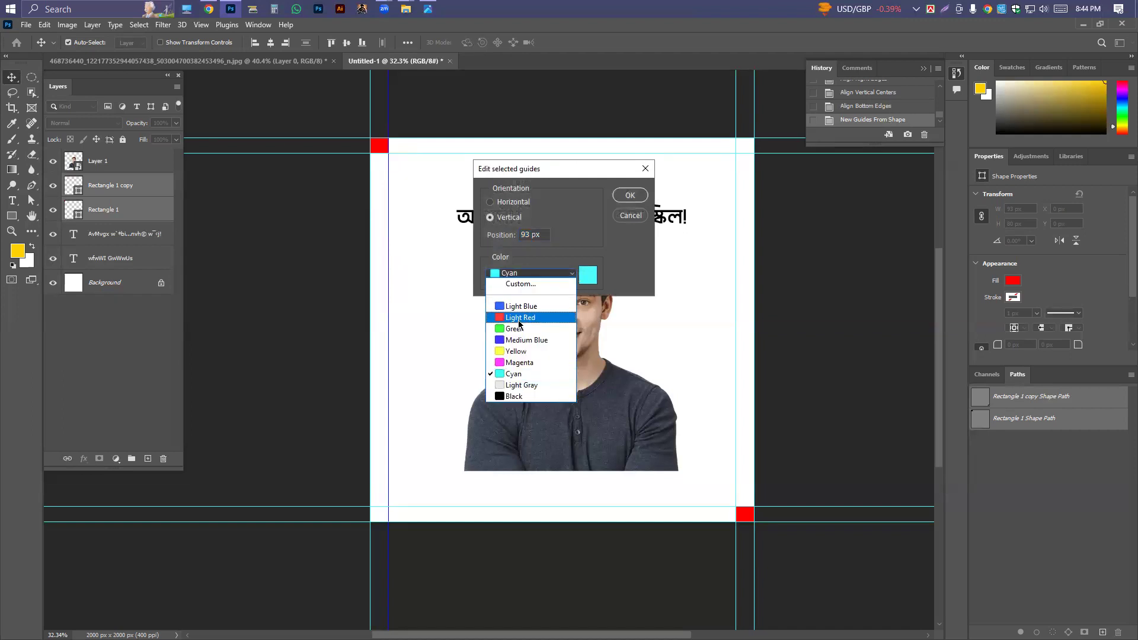
click(501, 312)
click(627, 198)
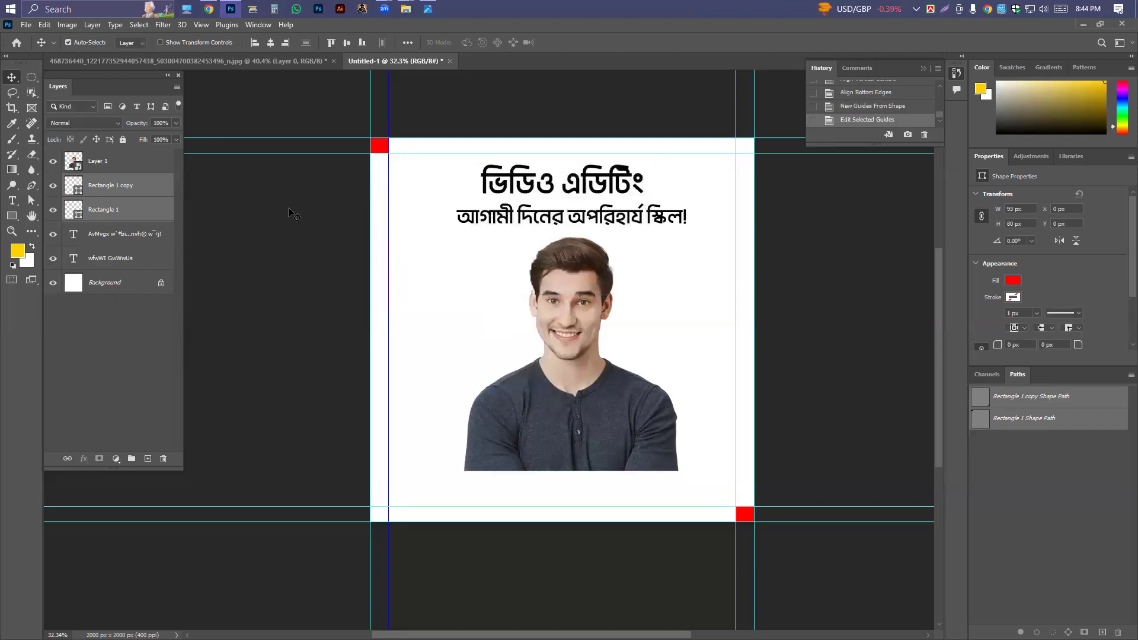
click(409, 106)
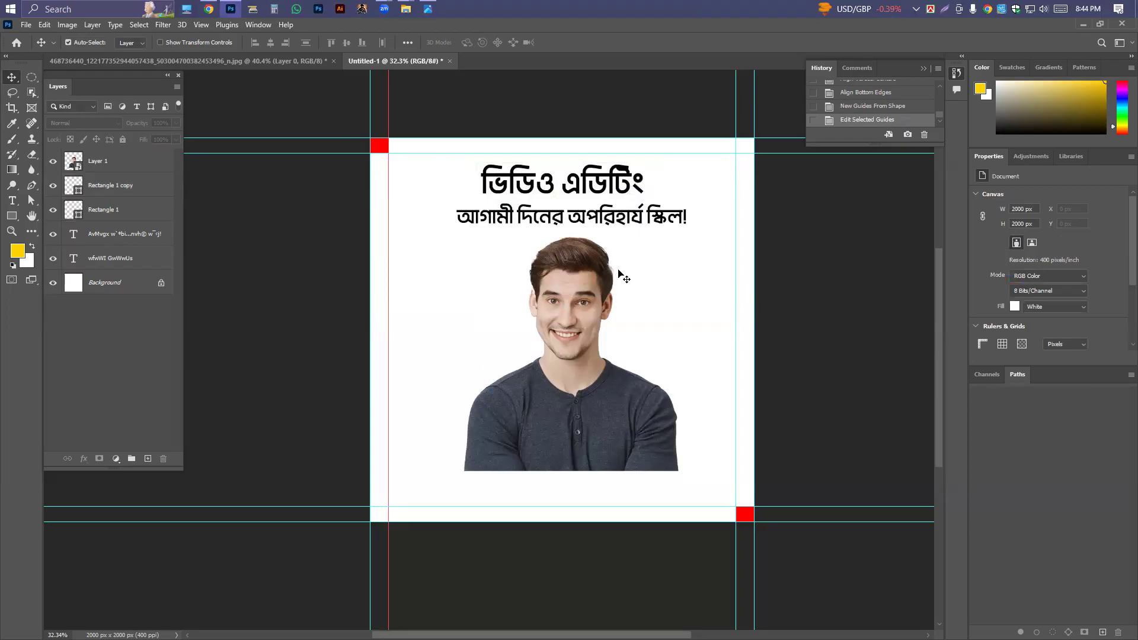
Change the colour of the inner horizontal guide along the poster's top margin to Light Red
click(417, 153)
right_click(417, 154)
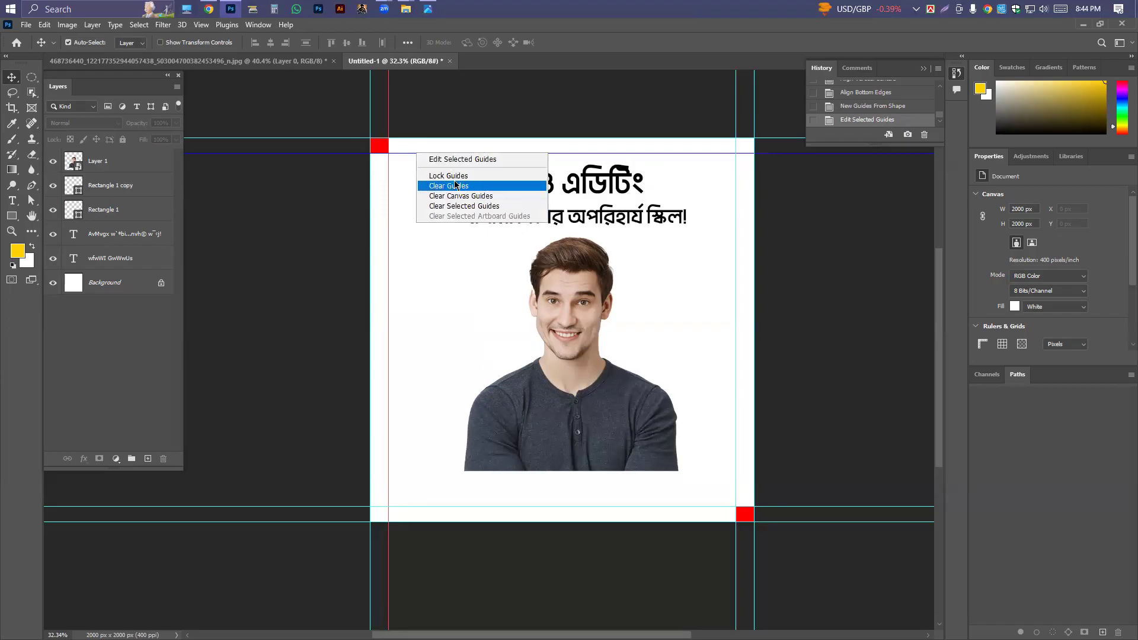
click(459, 159)
click(538, 275)
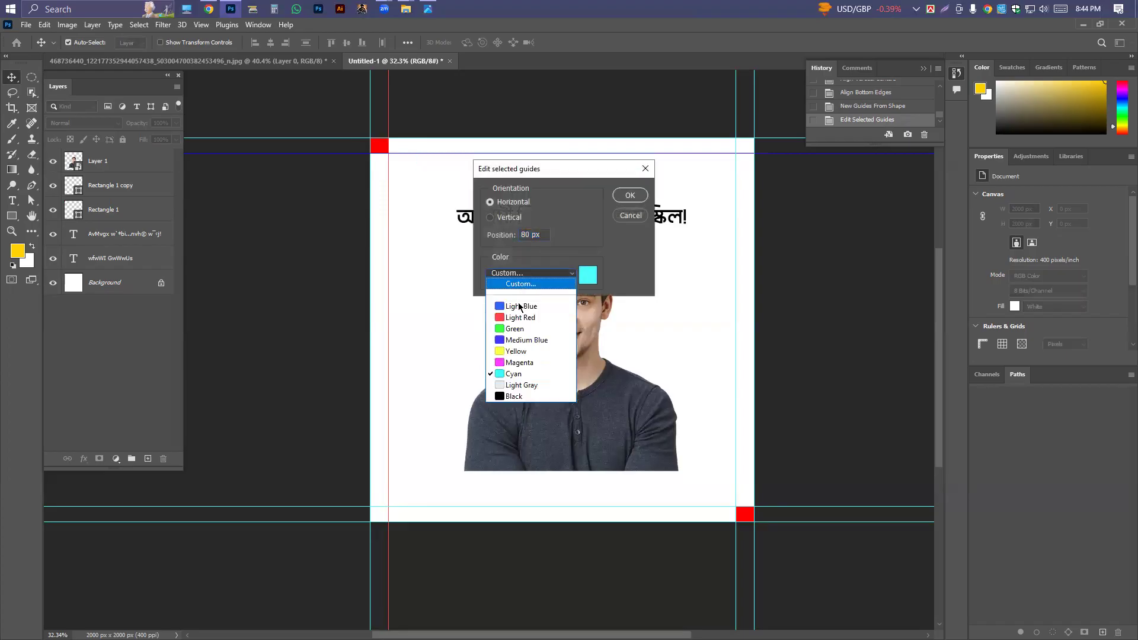
click(519, 320)
click(629, 195)
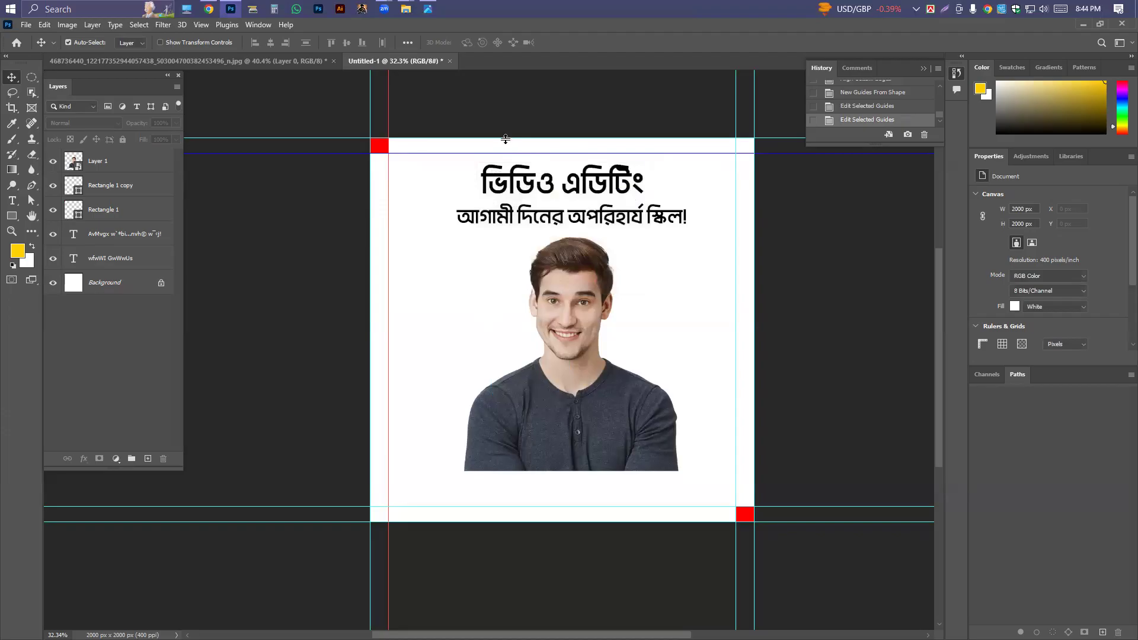
Change the colour of the inner horizontal guide along the poster's bottom margin to Light Red
click(553, 507)
right_click(553, 506)
click(578, 512)
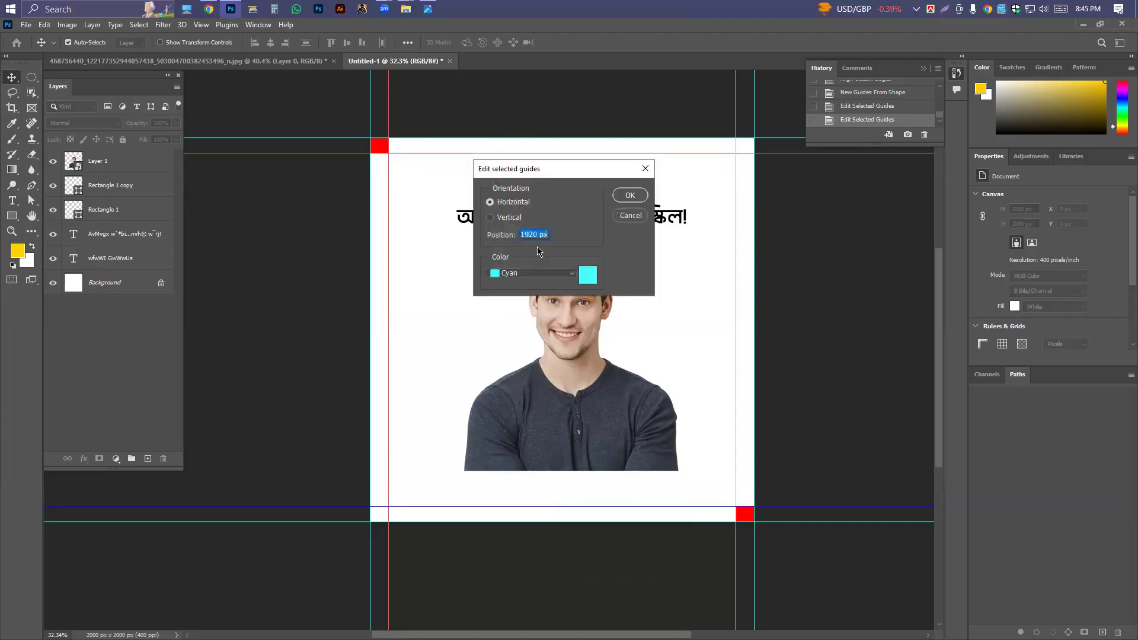
click(533, 274)
click(548, 305)
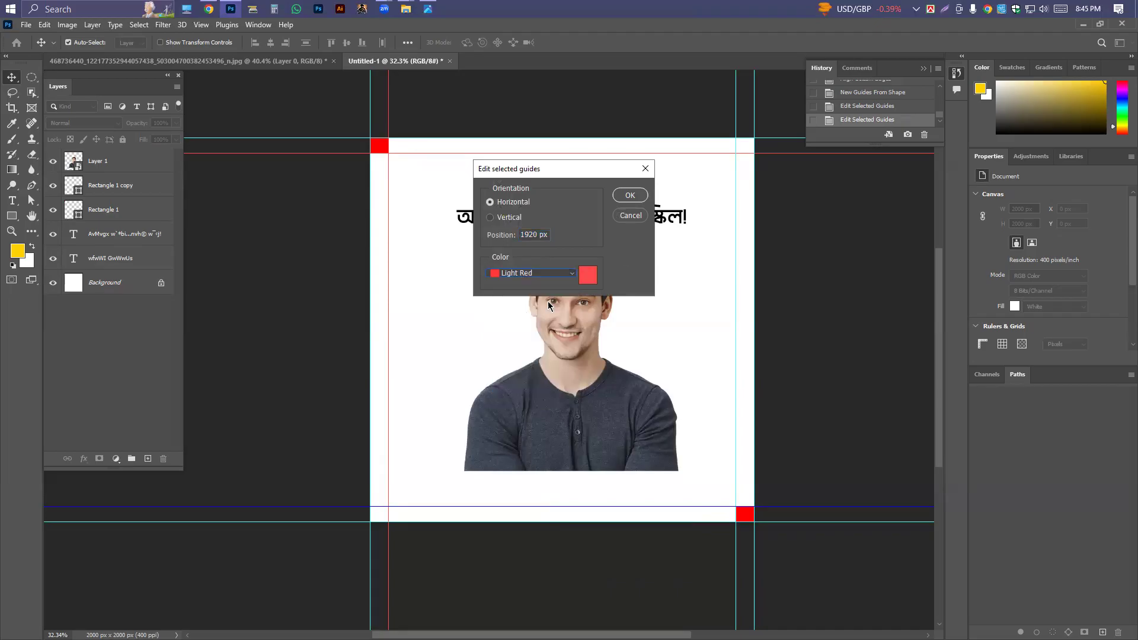
click(635, 195)
Change the colour of the inner vertical guide along the poster's right margin to Light Red and deselect it
click(735, 282)
right_click(735, 282)
click(761, 289)
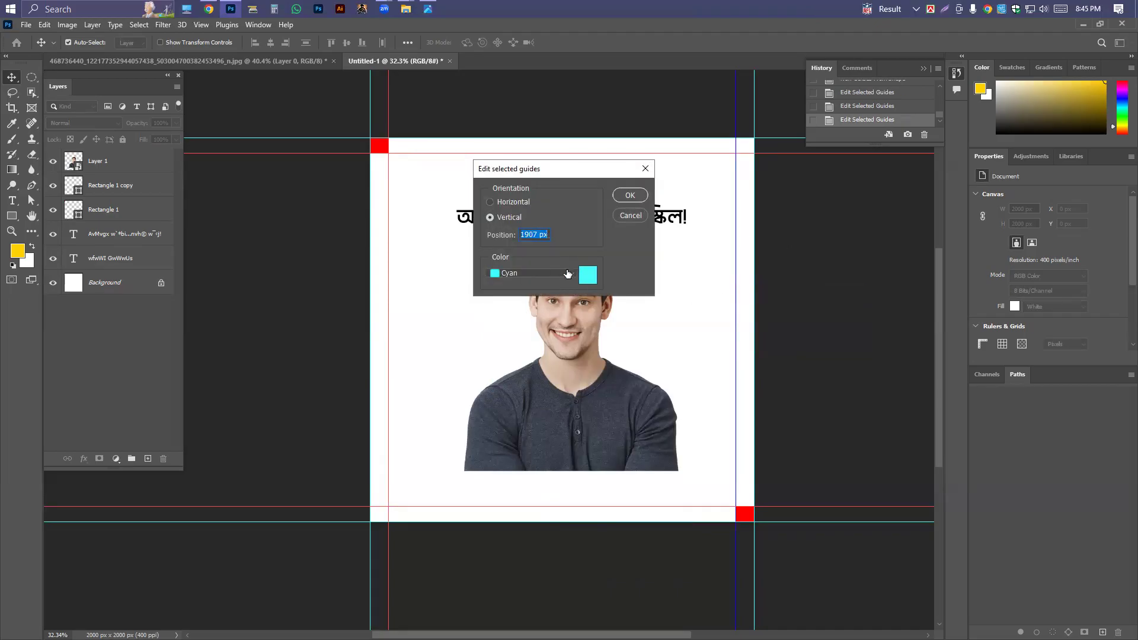
click(568, 273)
click(536, 312)
click(630, 195)
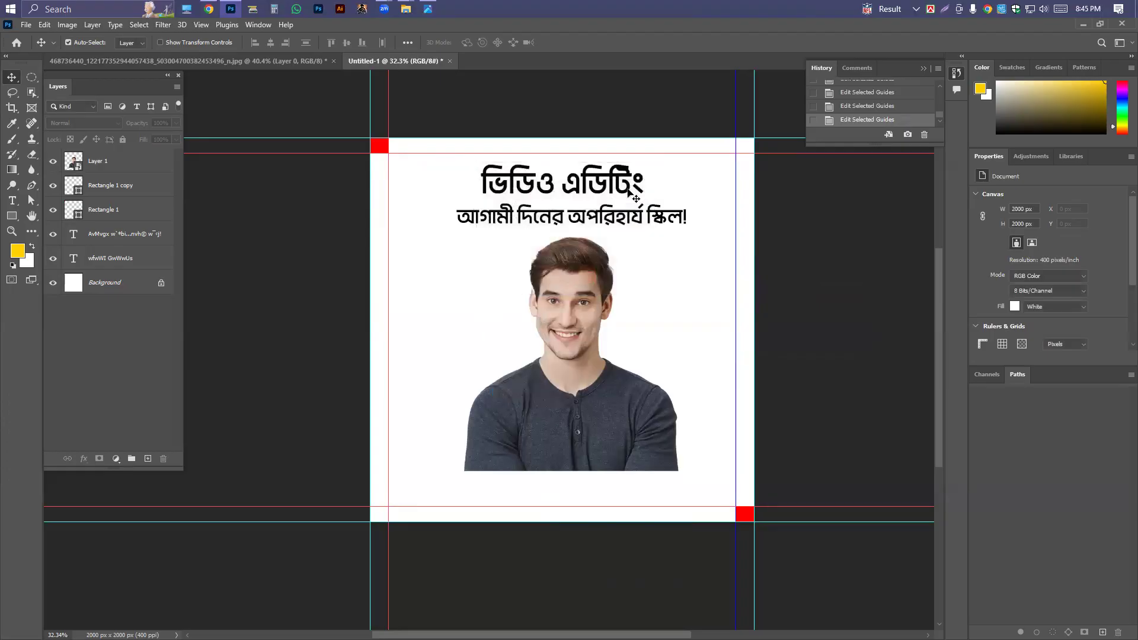
click(805, 230)
Switch to the reference poster document and examine its logo and overall layout
scroll(777, 237, down, 1)
scroll(703, 277, up, 3)
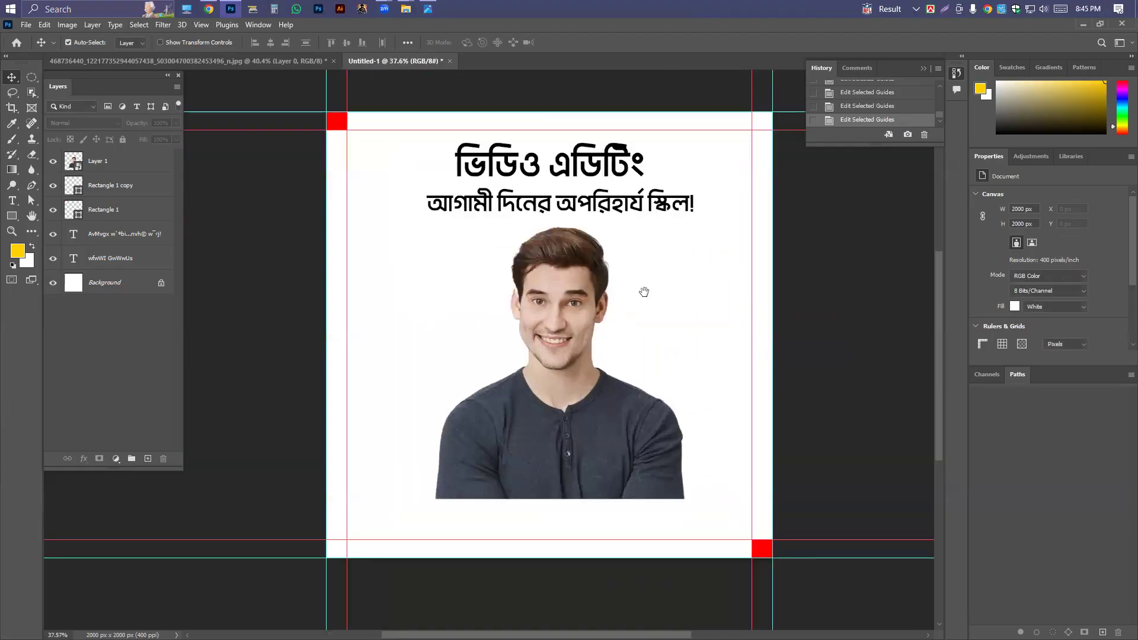
scroll(434, 223, right, 2)
scroll(363, 279, up, 1)
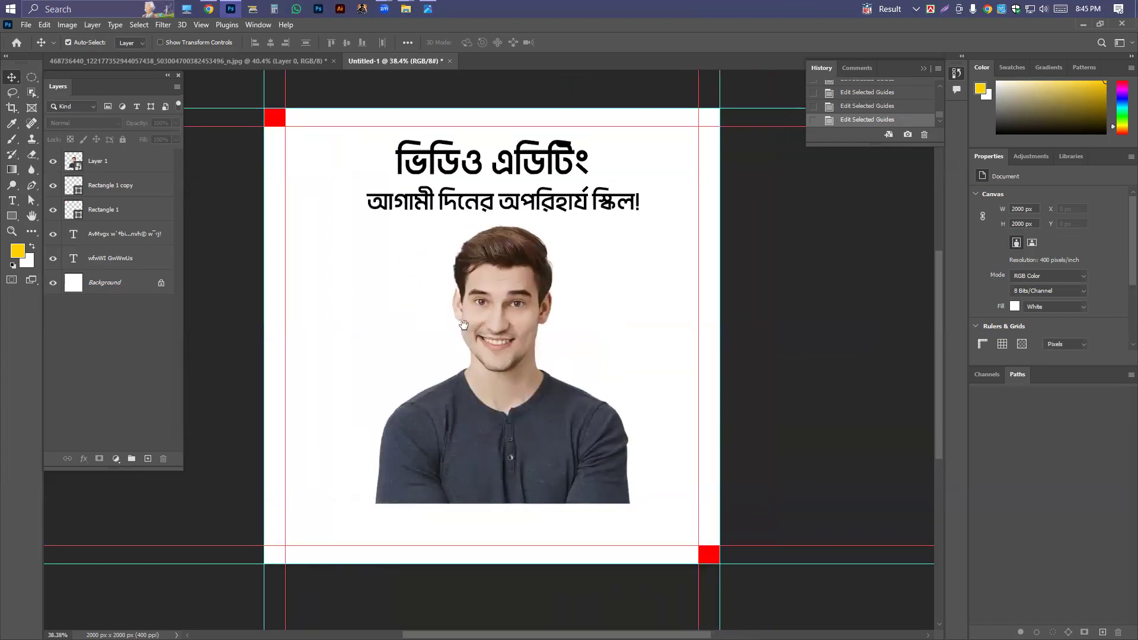
click(202, 61)
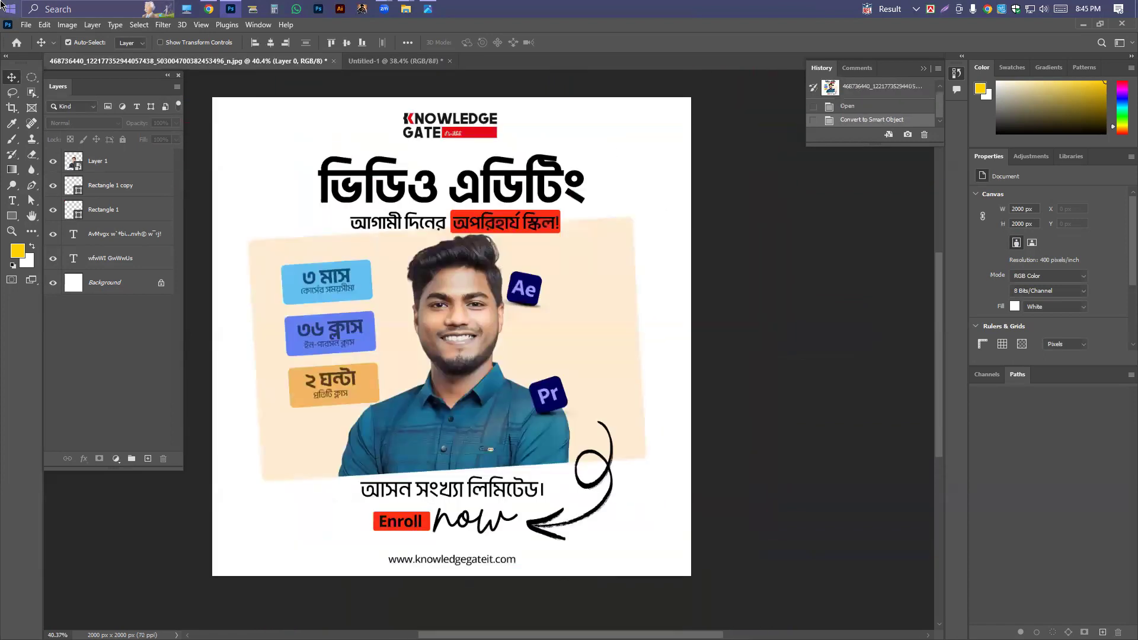
scroll(413, 241, down, 1)
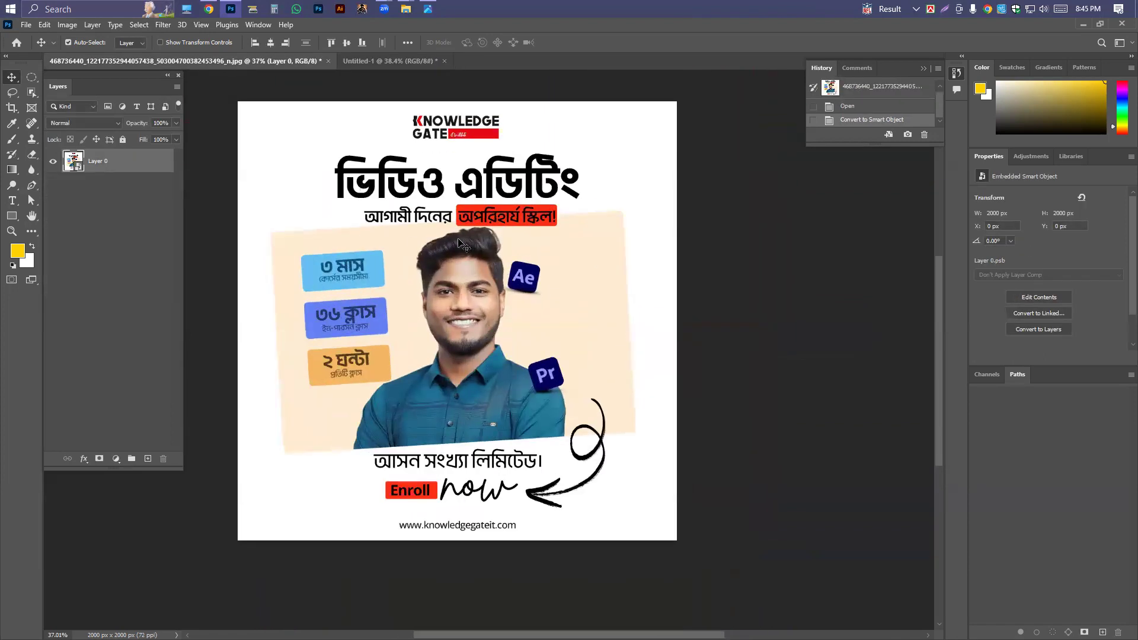
scroll(457, 271, down, 2)
scroll(416, 250, up, 1)
scroll(416, 250, up, 1)
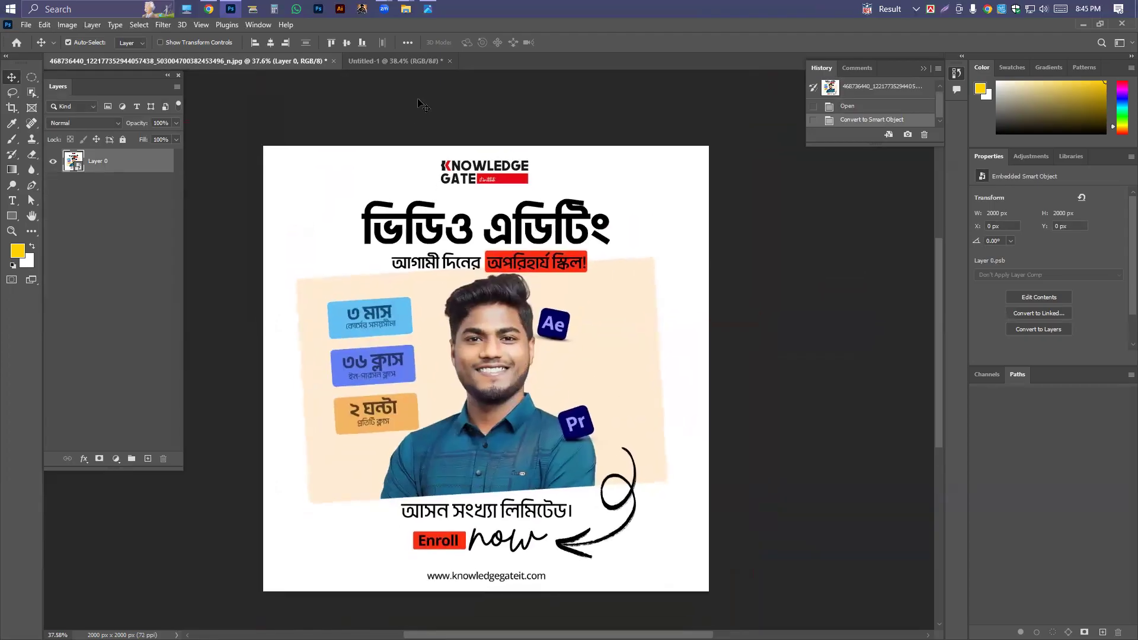
Switch to Facebook in Chrome, close the open reel and go to the Knowledge Gate IT Institute group
click(208, 8)
click(264, 31)
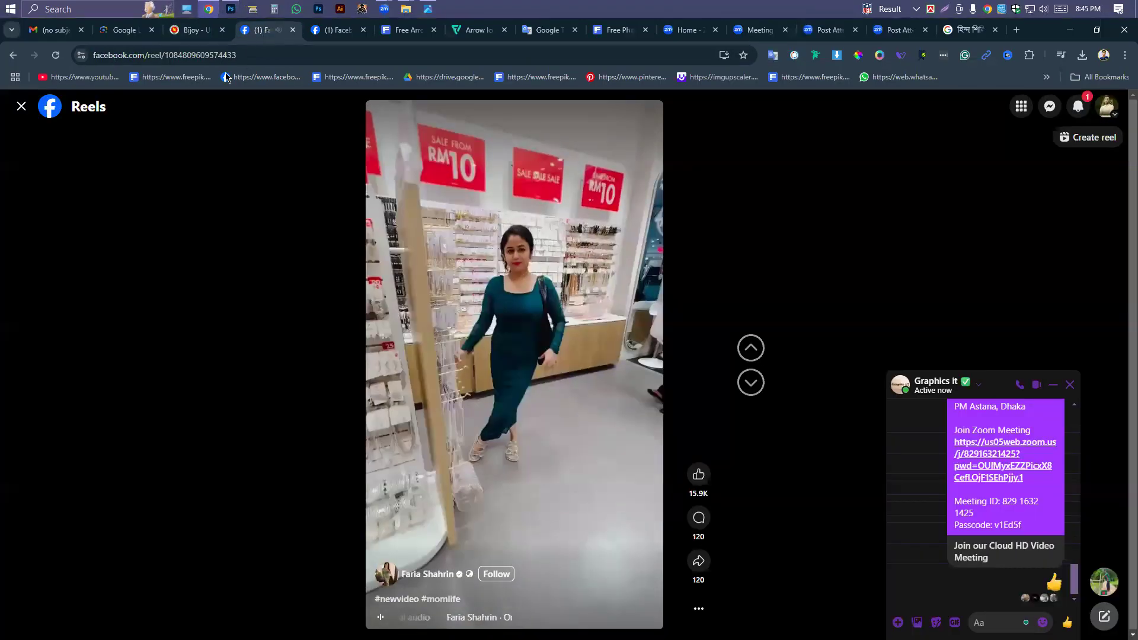
click(22, 108)
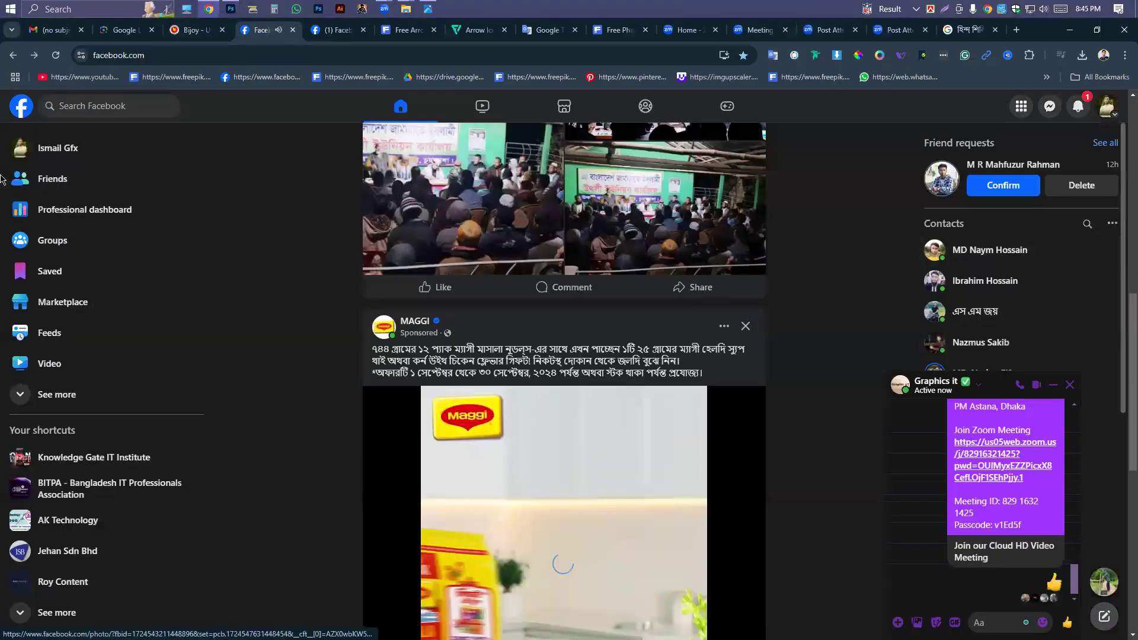
click(83, 106)
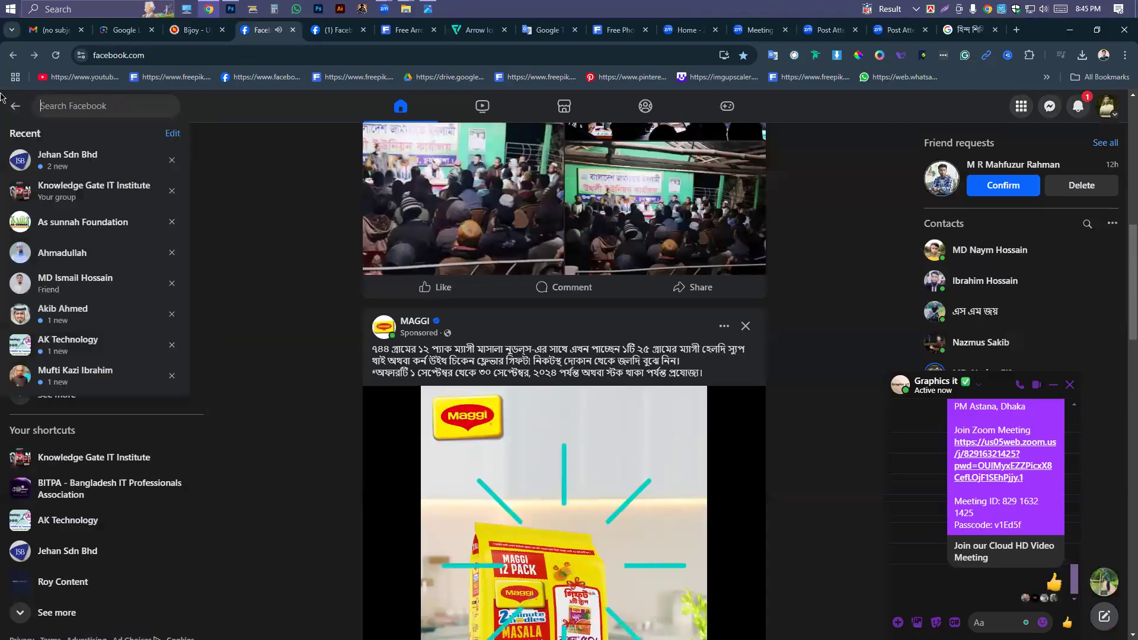
click(89, 190)
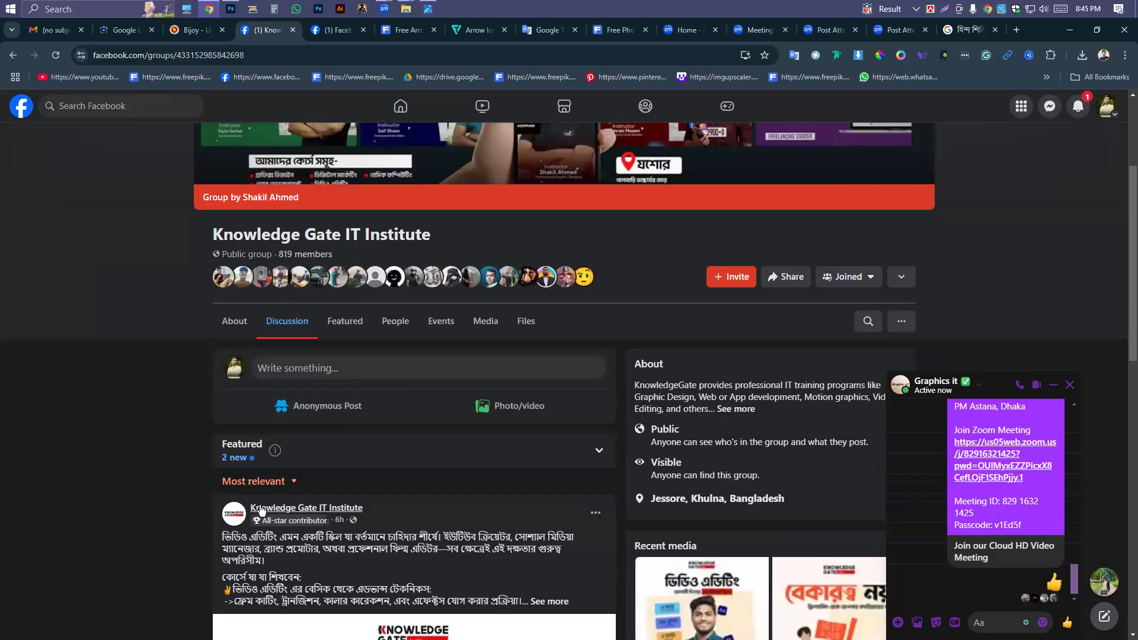
Open the Knowledge Gate IT Institute profile in a new tab and copy the logo image from its full-size profile picture
right_click(229, 512)
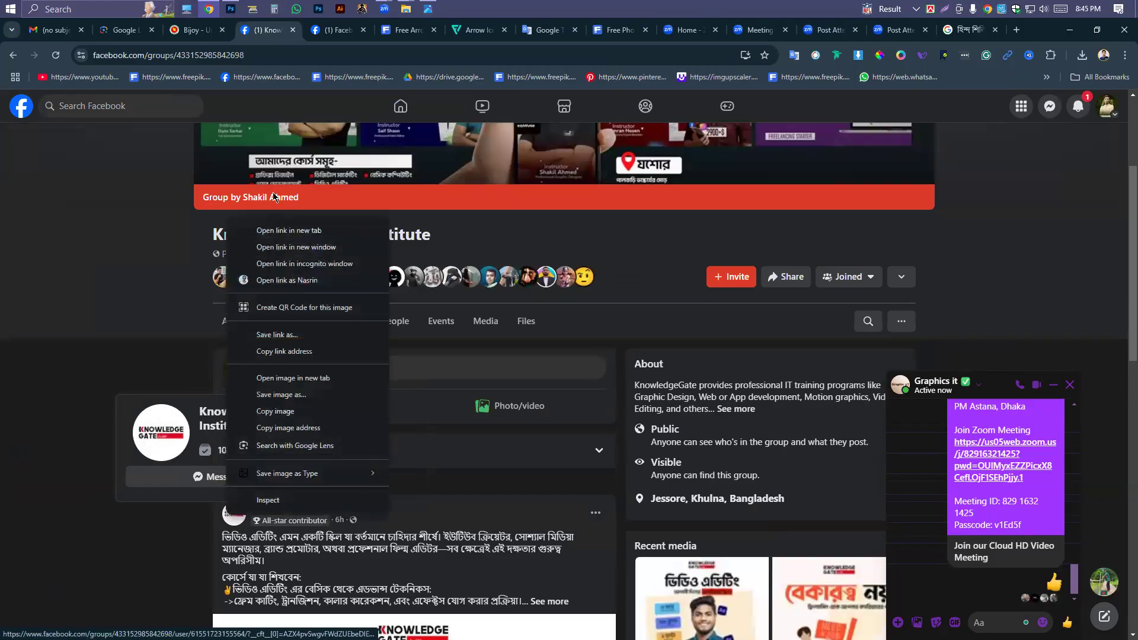
click(285, 231)
click(315, 33)
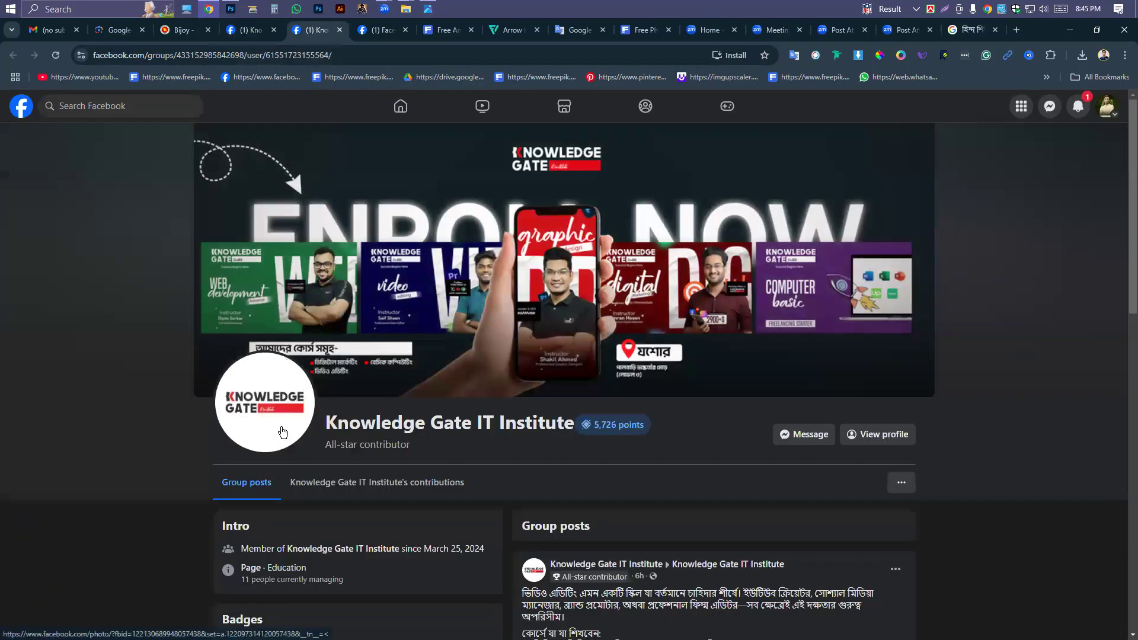
click(284, 439)
right_click(344, 279)
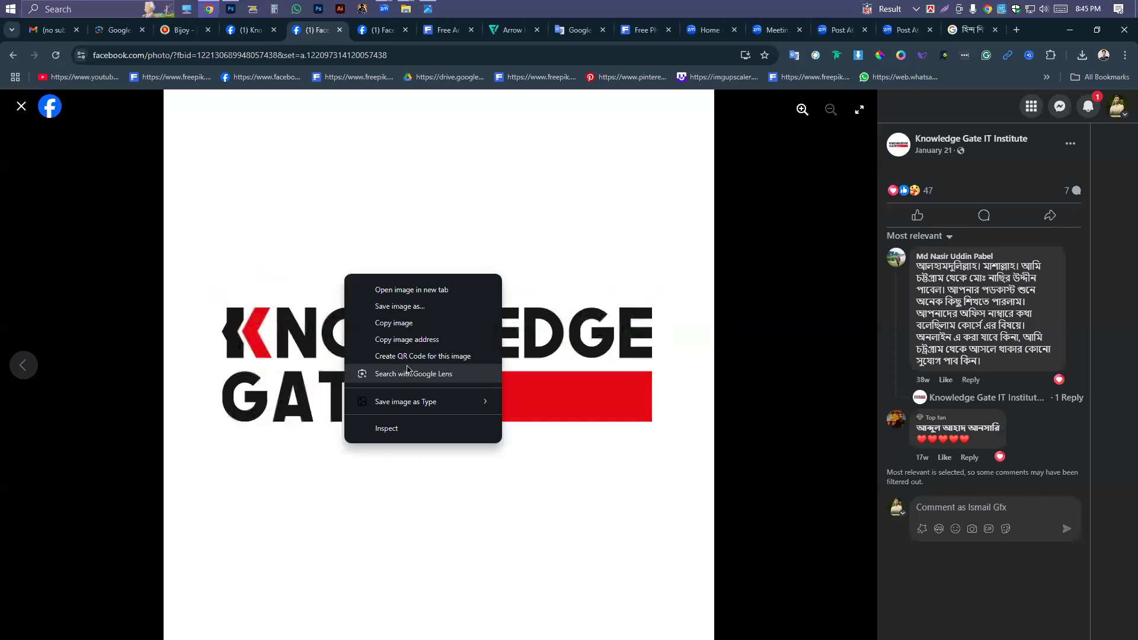
click(381, 323)
Return to the Untitled-1 poster in Photoshop, paste the copied logo and convert its layer to a smart object
click(230, 6)
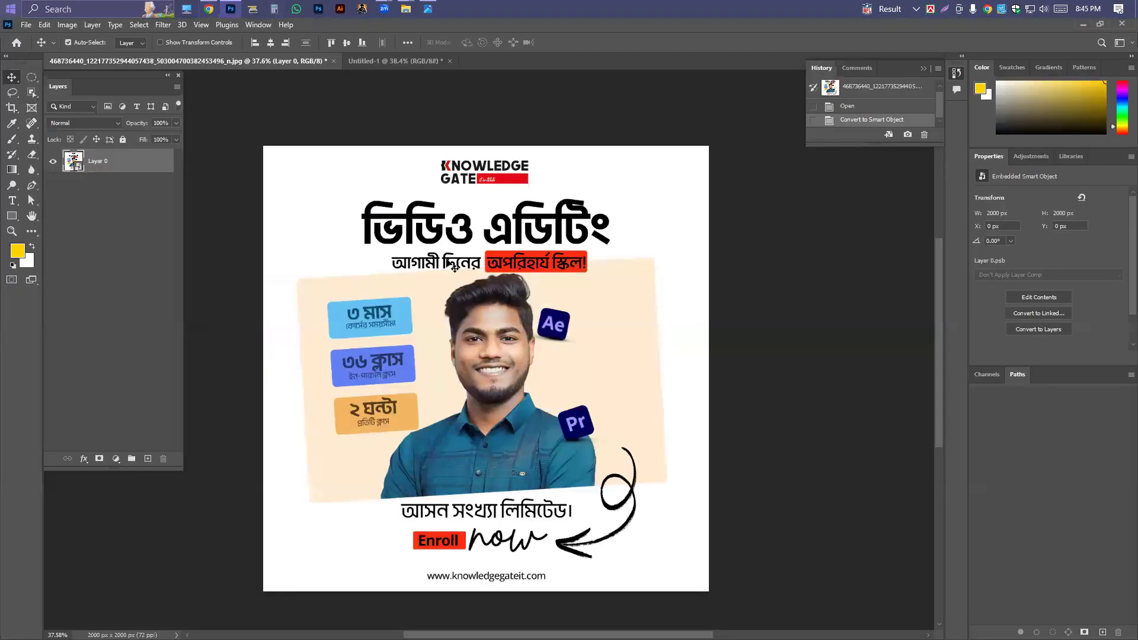
click(393, 61)
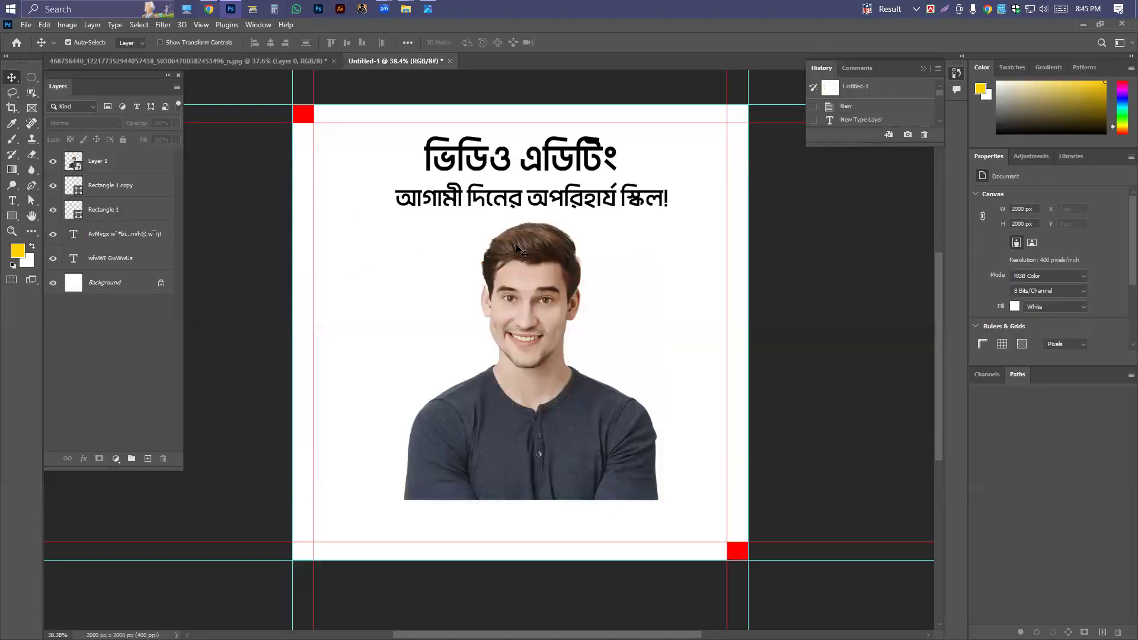
key(ctrl+v)
key(ctrl+alt+s)
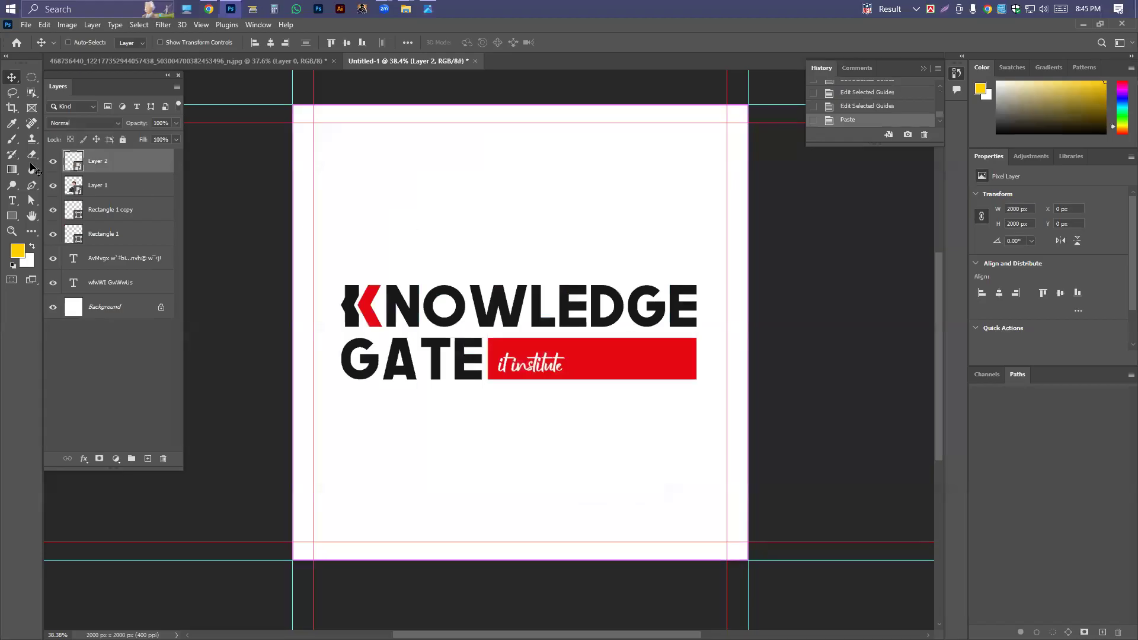
Open the contents of the logo smart object for editing
right_click(147, 339)
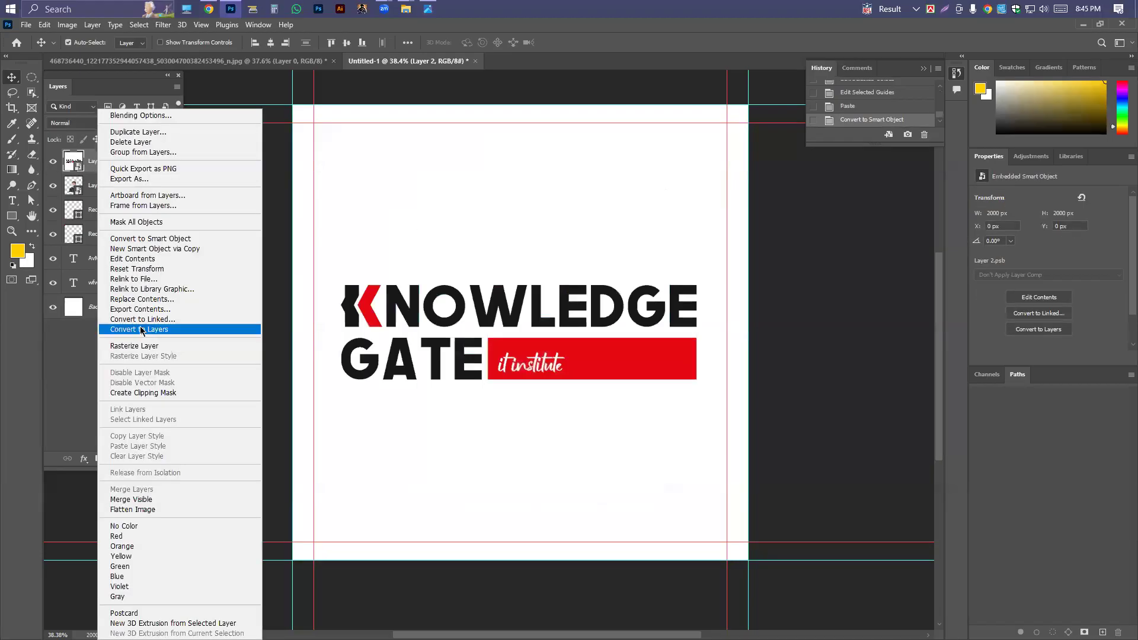
click(76, 167)
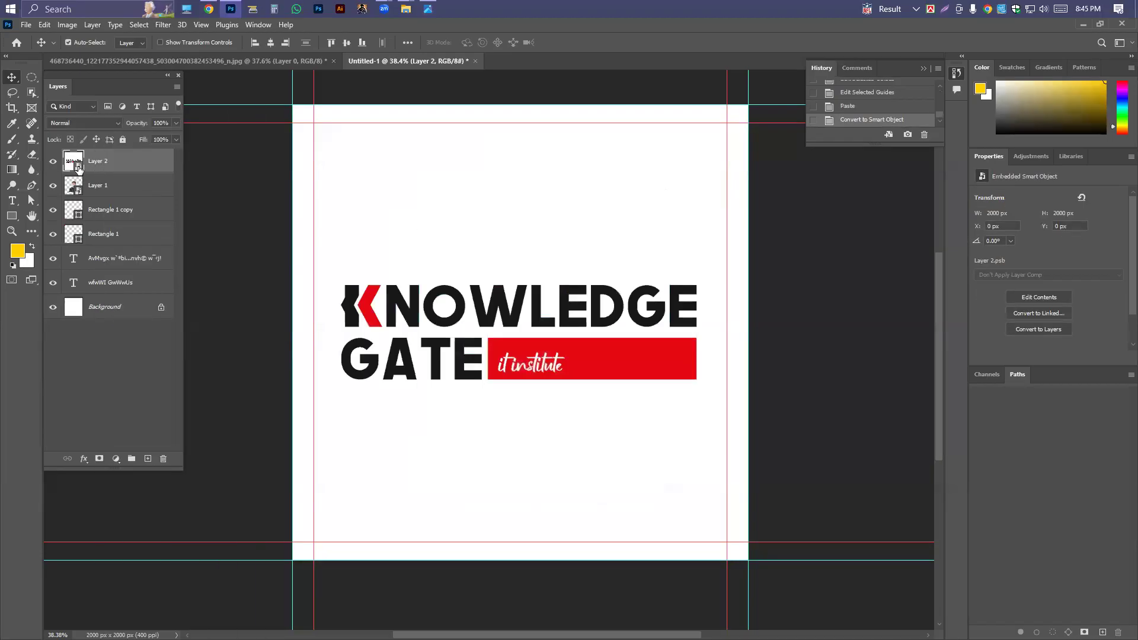
double_click(77, 168)
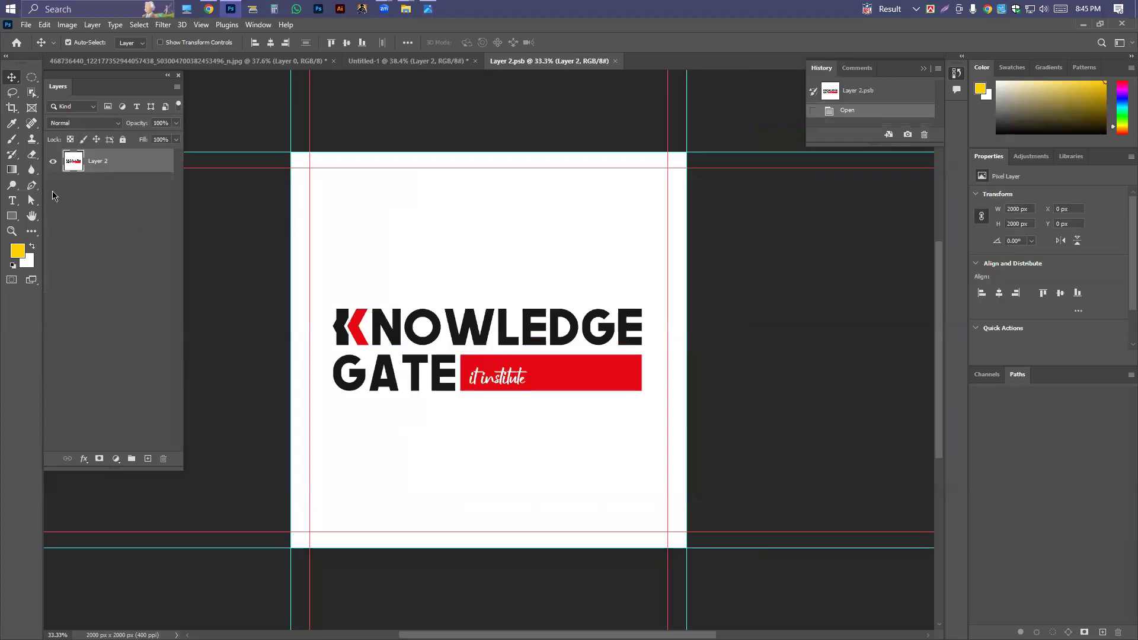
scroll(492, 276, up, 1)
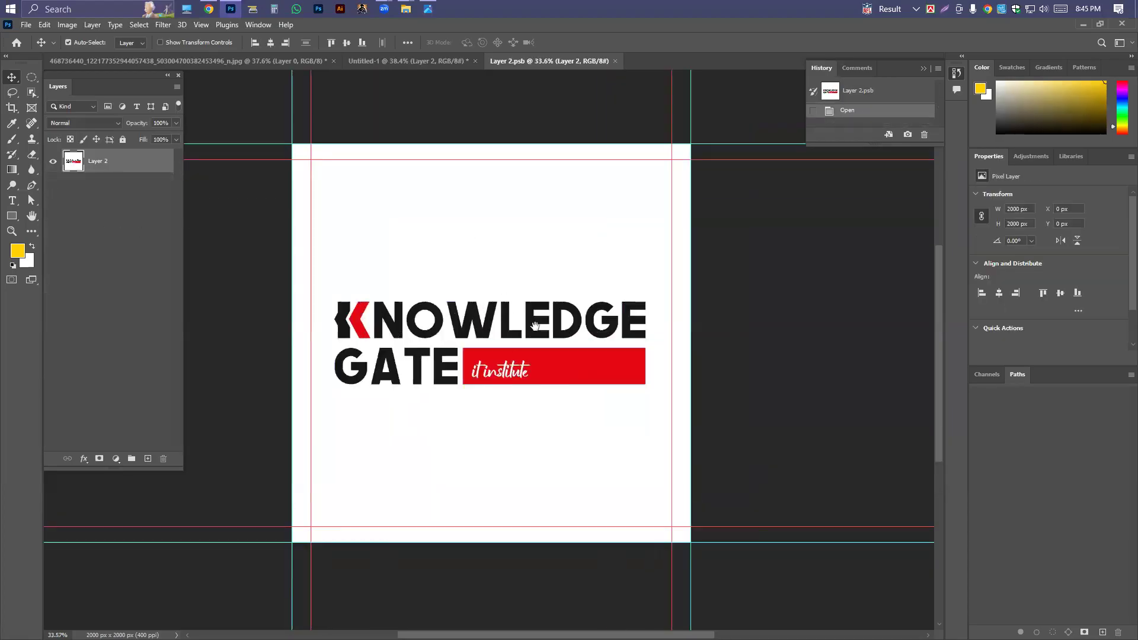
Erase the white background around the Knowledge Gate logo with the Magic Eraser
drag(535, 327, 554, 296)
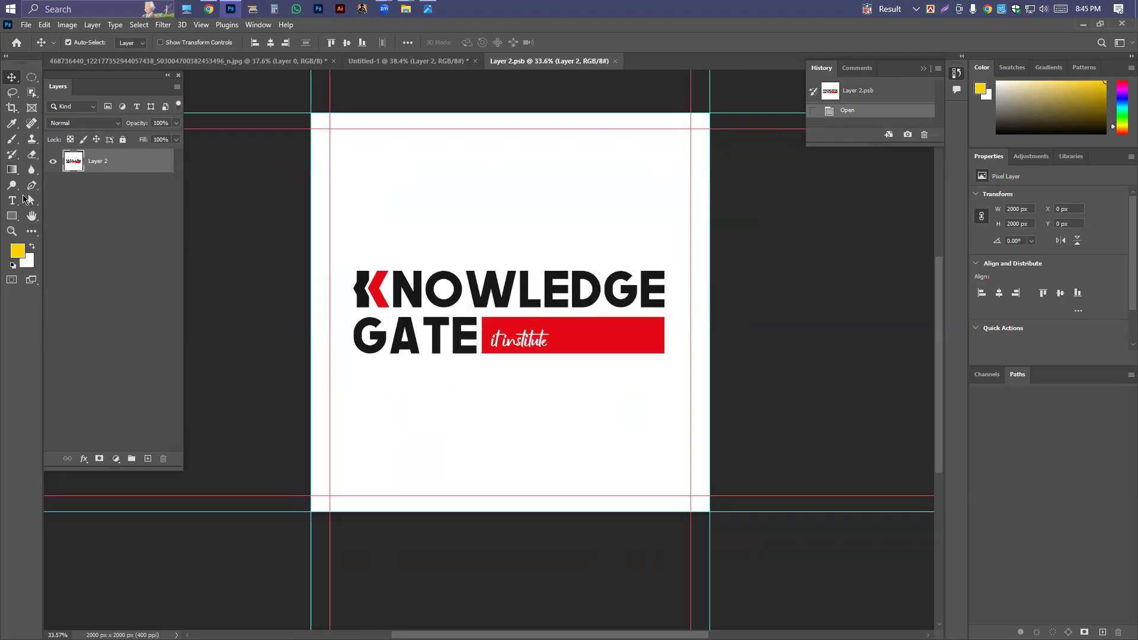
right_click(32, 154)
click(77, 180)
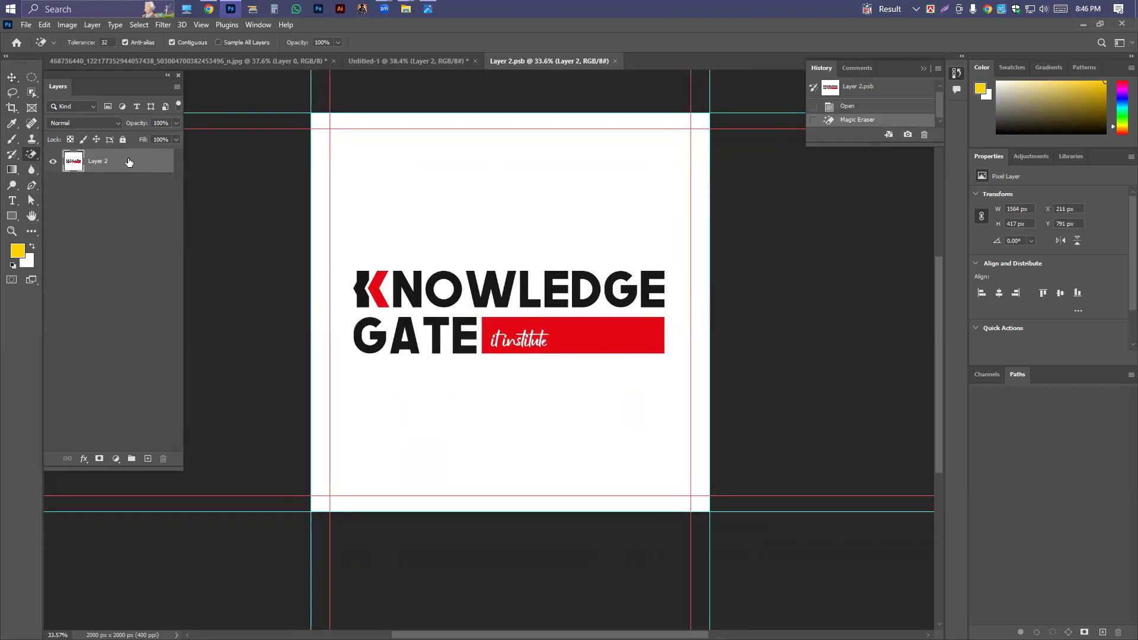
scroll(617, 311, down, 3)
scroll(527, 305, up, 5)
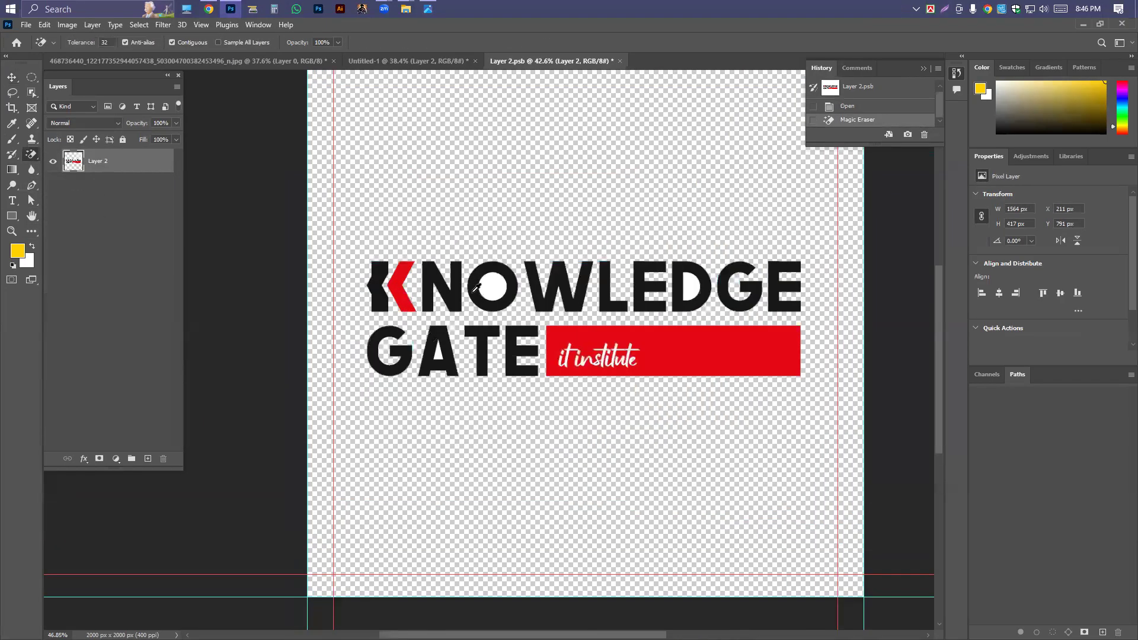
Erase the remaining white areas enclosed by the logo letters O, D and A with the Magic Eraser
scroll(476, 287, up, 3)
click(491, 287)
scroll(652, 286, down, 3)
scroll(826, 286, up, 3)
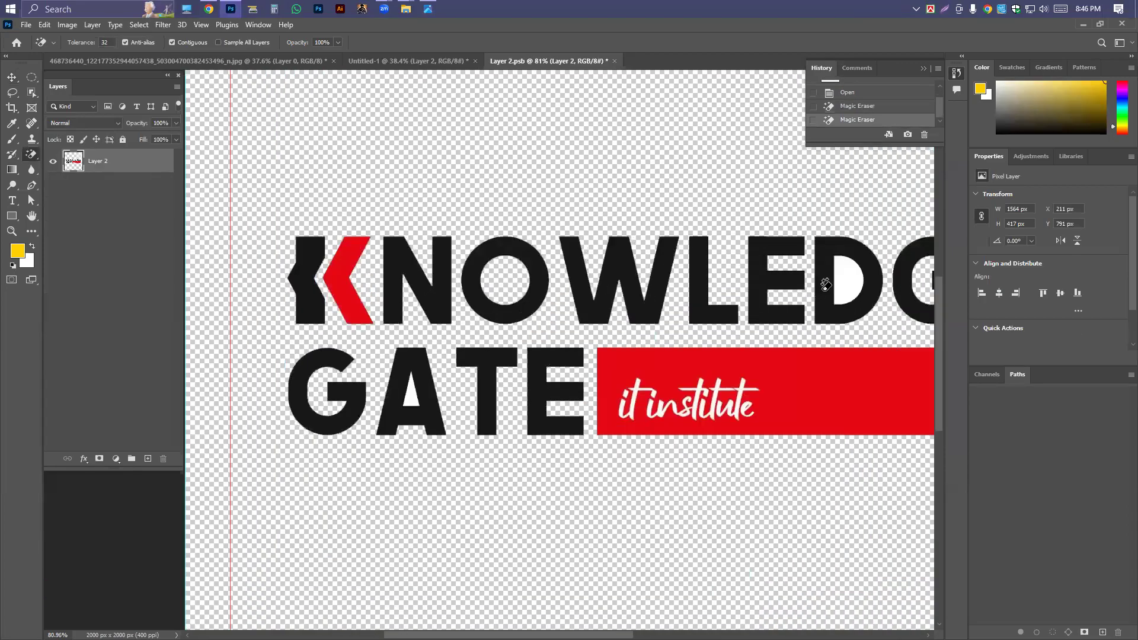
click(840, 287)
scroll(773, 297, down, 3)
scroll(734, 421, up, 3)
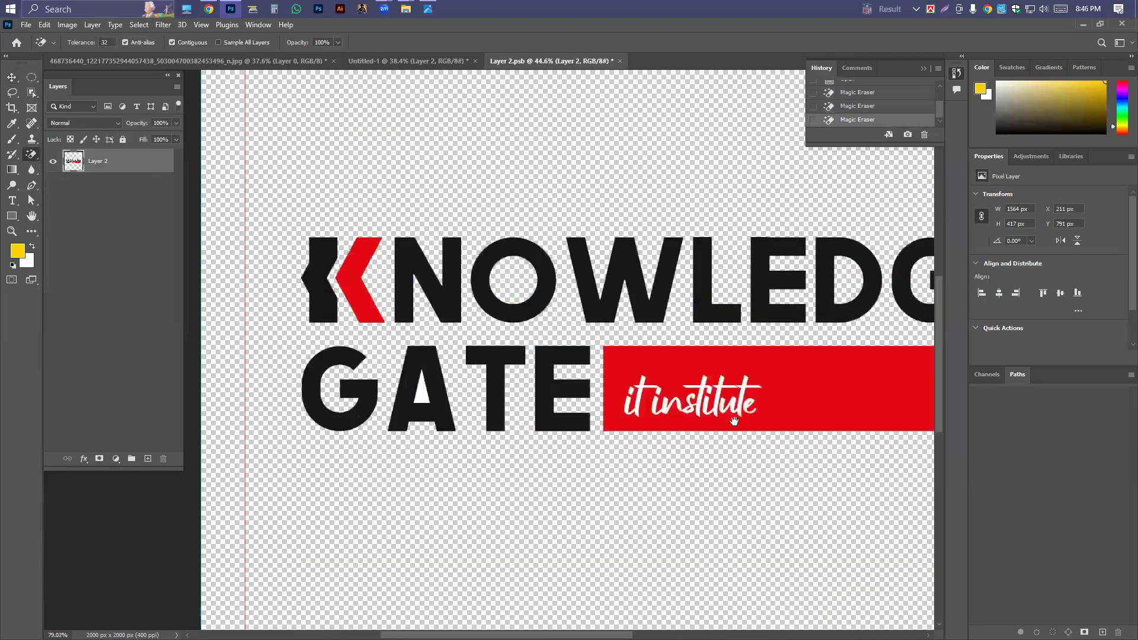
drag(734, 422, 496, 315)
drag(279, 285, 500, 284)
scroll(401, 269, up, 3)
click(403, 269)
scroll(403, 268, down, 3)
scroll(665, 371, up, 3)
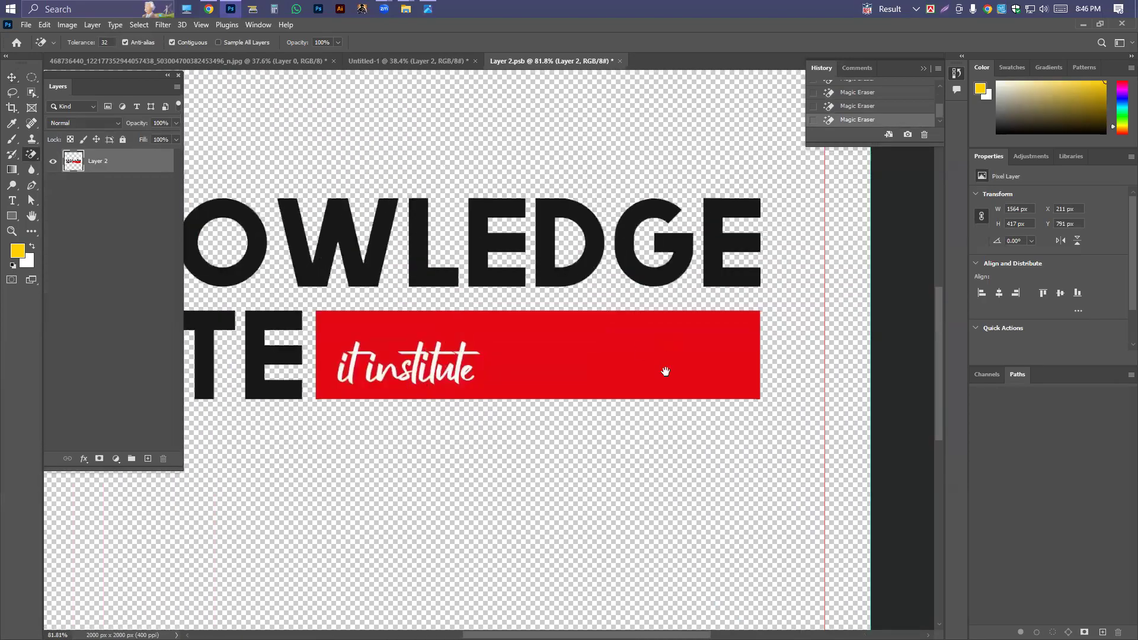
scroll(665, 371, down, 1)
scroll(704, 330, down, 4)
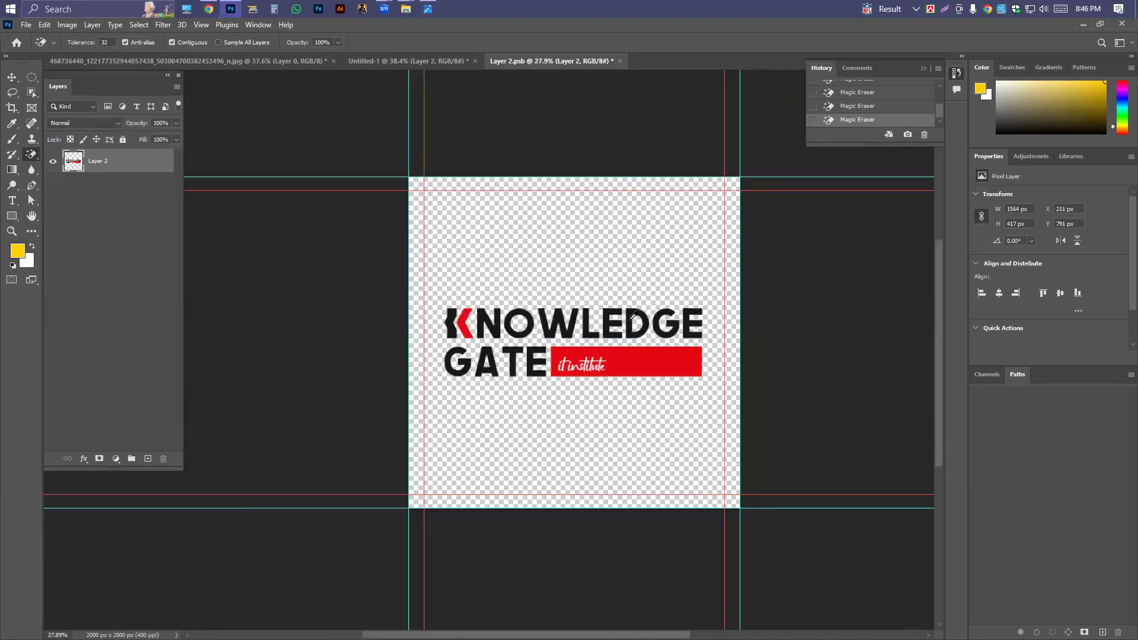
Crop the logo document to about 1771 × 523 px around the lettering and save it
key(c)
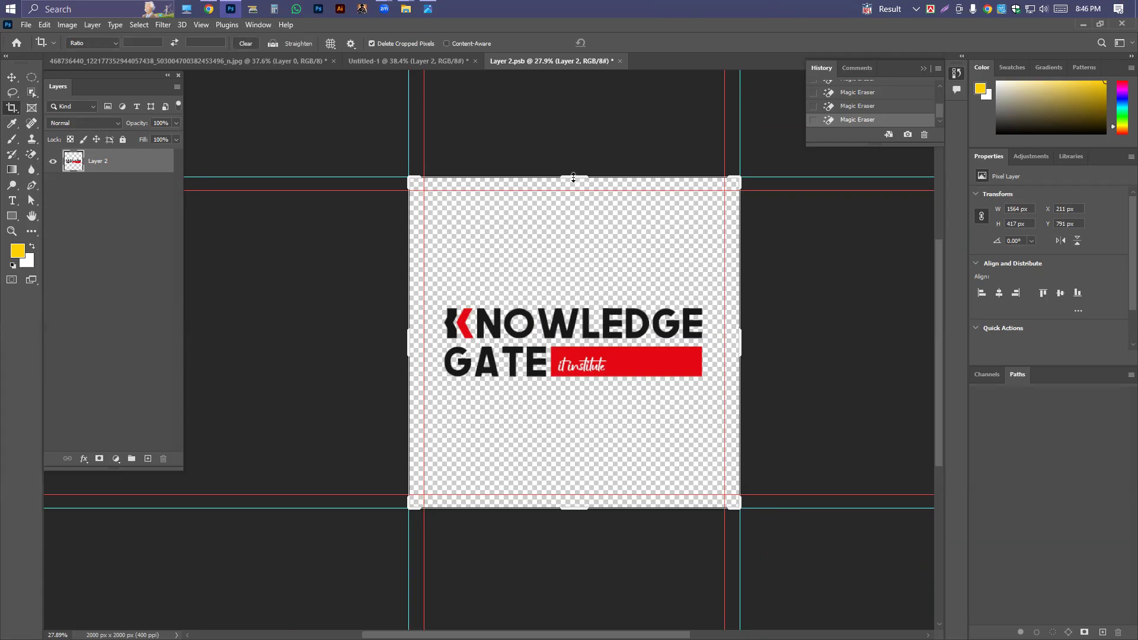
drag(572, 176, 572, 238)
drag(575, 446, 576, 391)
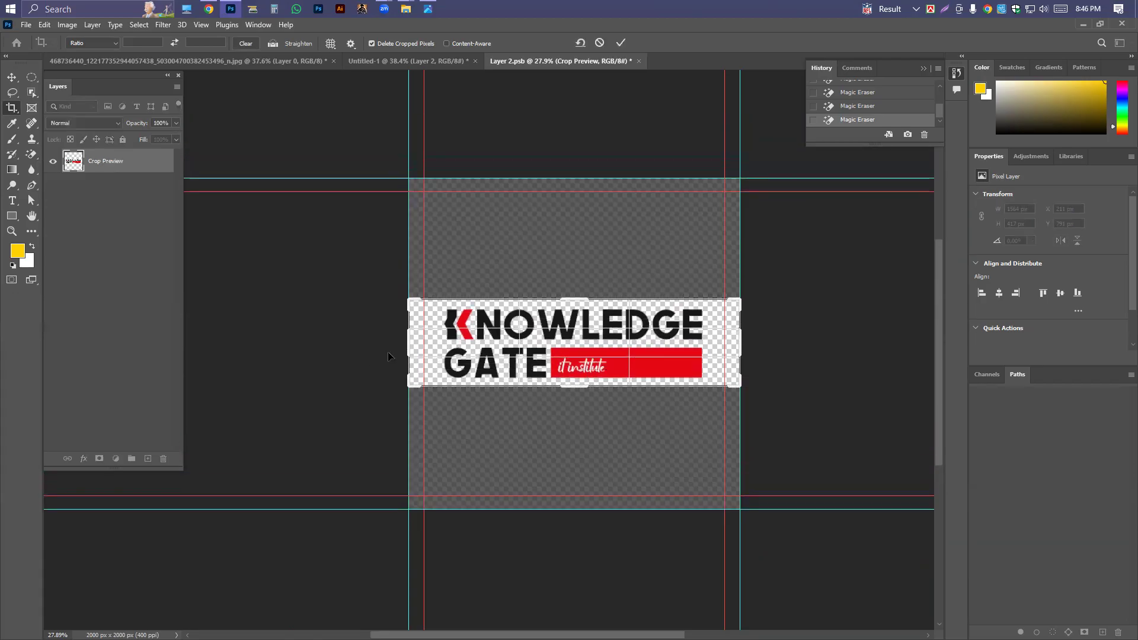
drag(406, 347, 415, 346)
drag(731, 343, 724, 342)
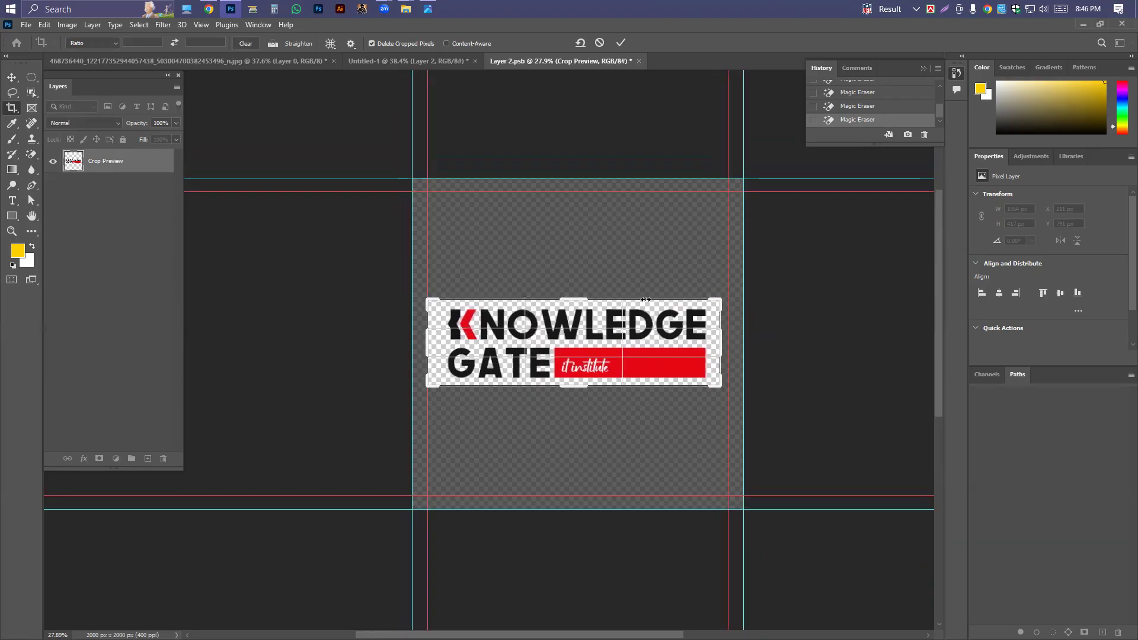
key(Return)
key(ctrl+s)
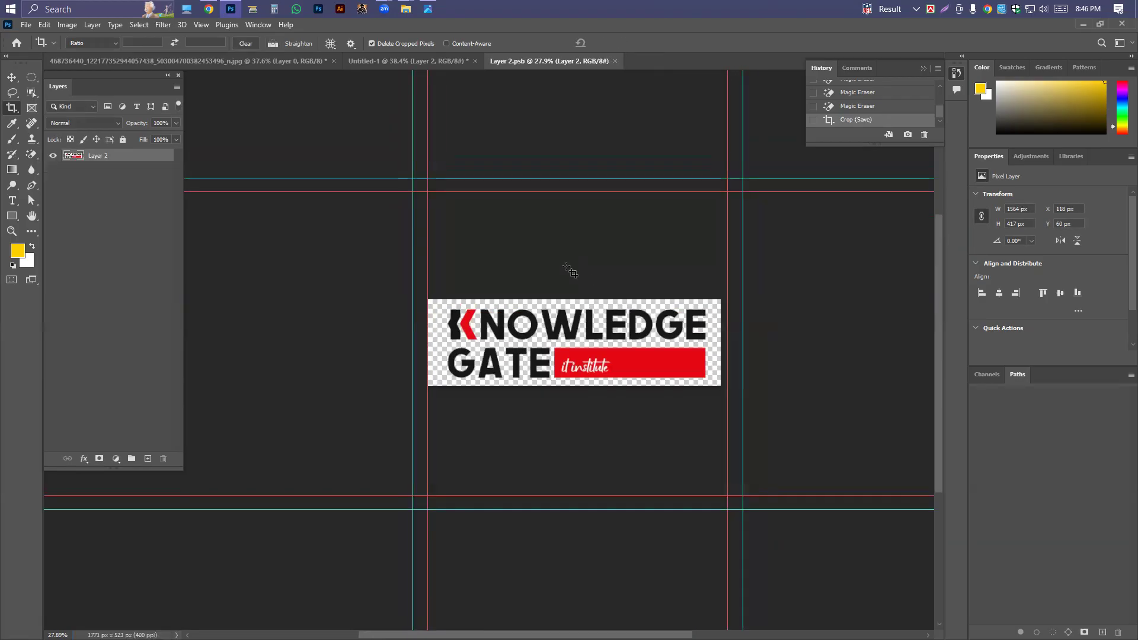
Close the saved logo document and scale the logo in the Untitled-1 poster down to about 505 × 135 px
click(408, 61)
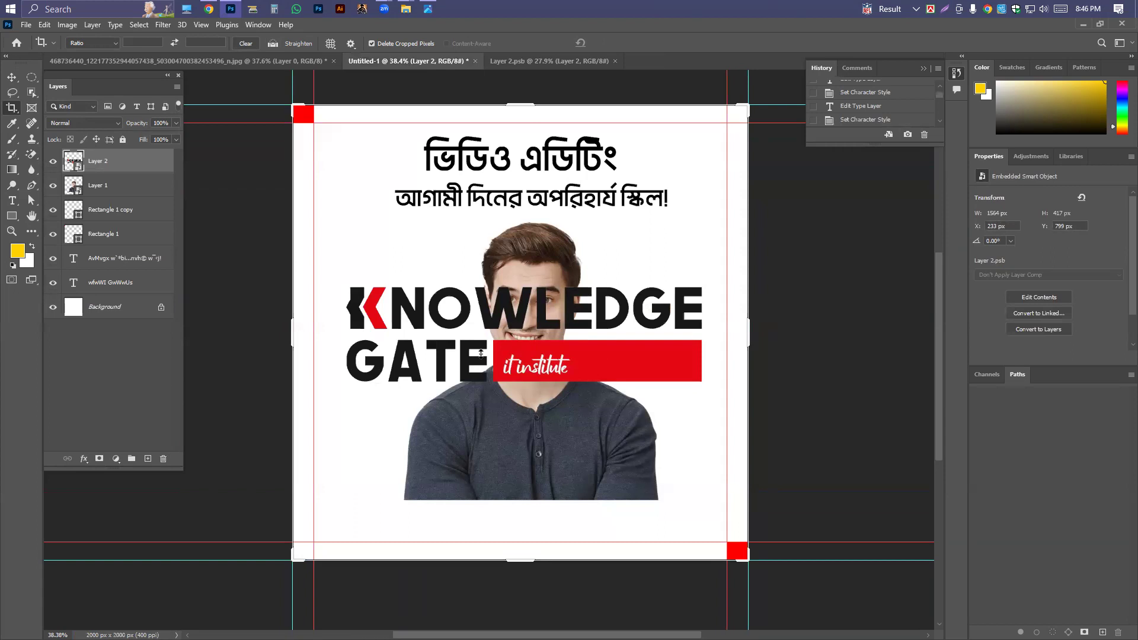
click(615, 62)
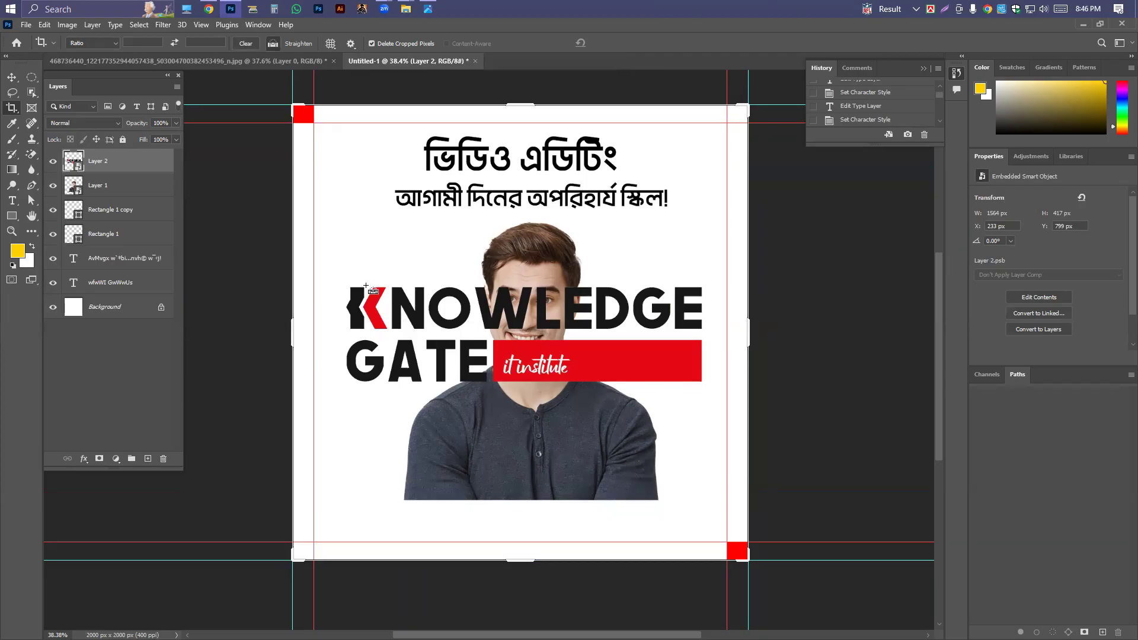
key(ctrl+t)
drag(519, 392, 520, 309)
key(Return)
key(c)
scroll(527, 278, up, 3)
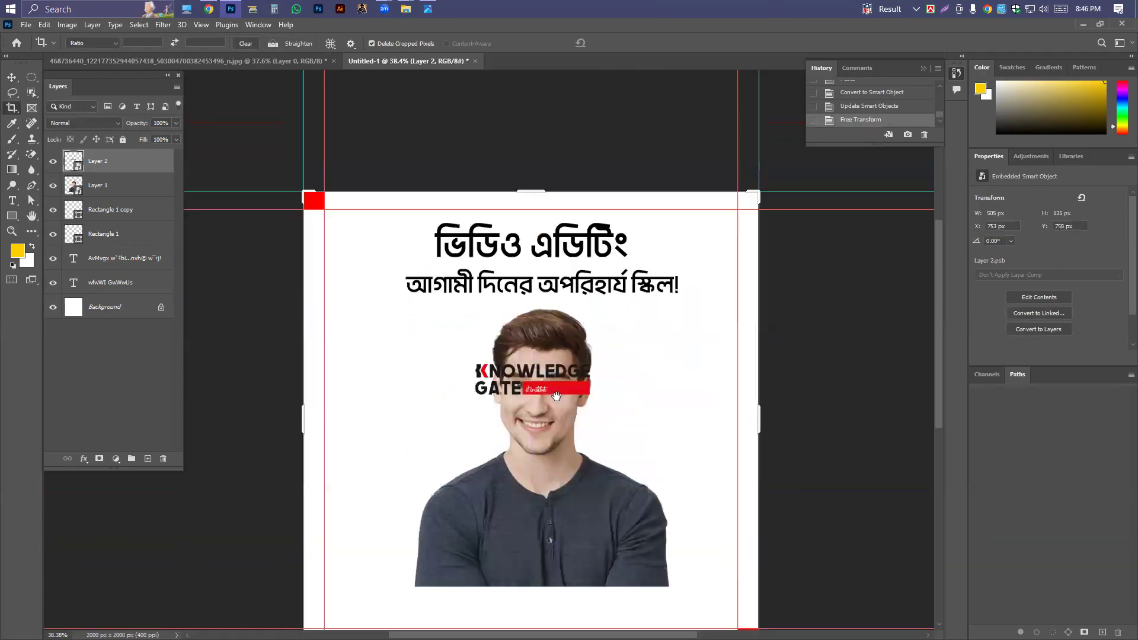
Shift the two headline lines slightly down and move the logo above them at the top of the poster
click(12, 77)
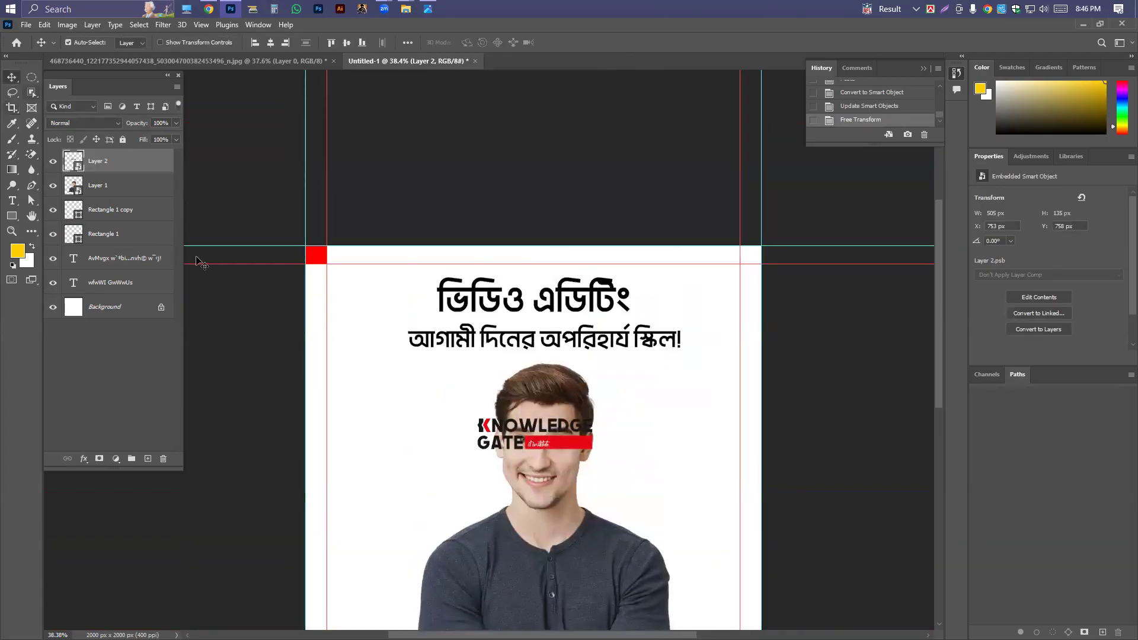
drag(419, 287, 531, 356)
drag(550, 443, 549, 279)
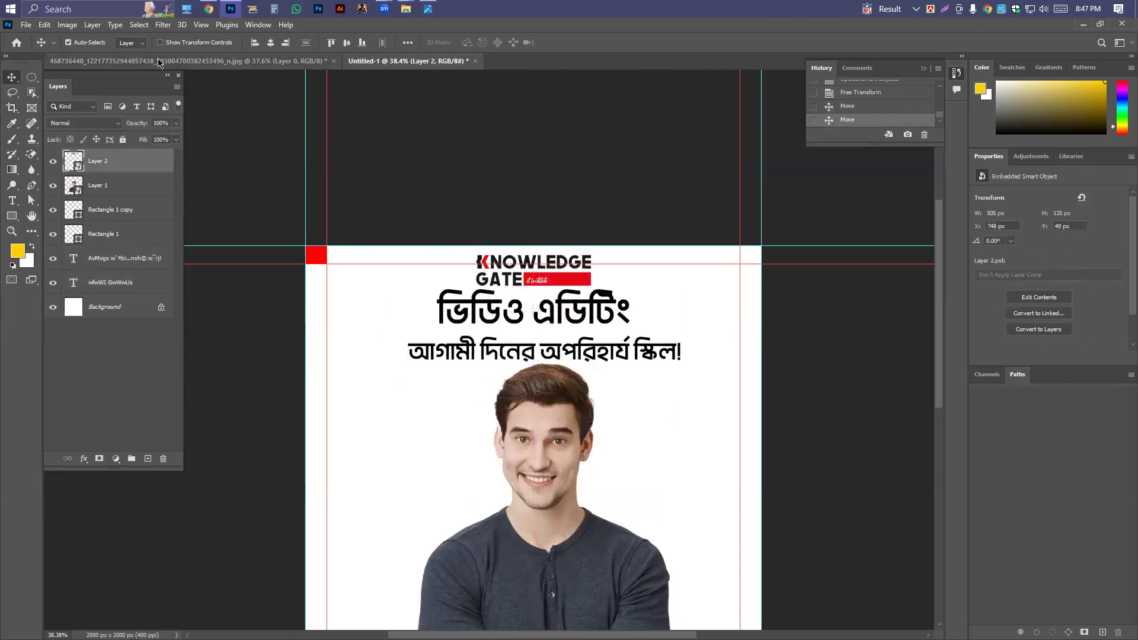
Copy the logo from Untitled-1 into the reference poster document and position it over the reference logo
click(291, 60)
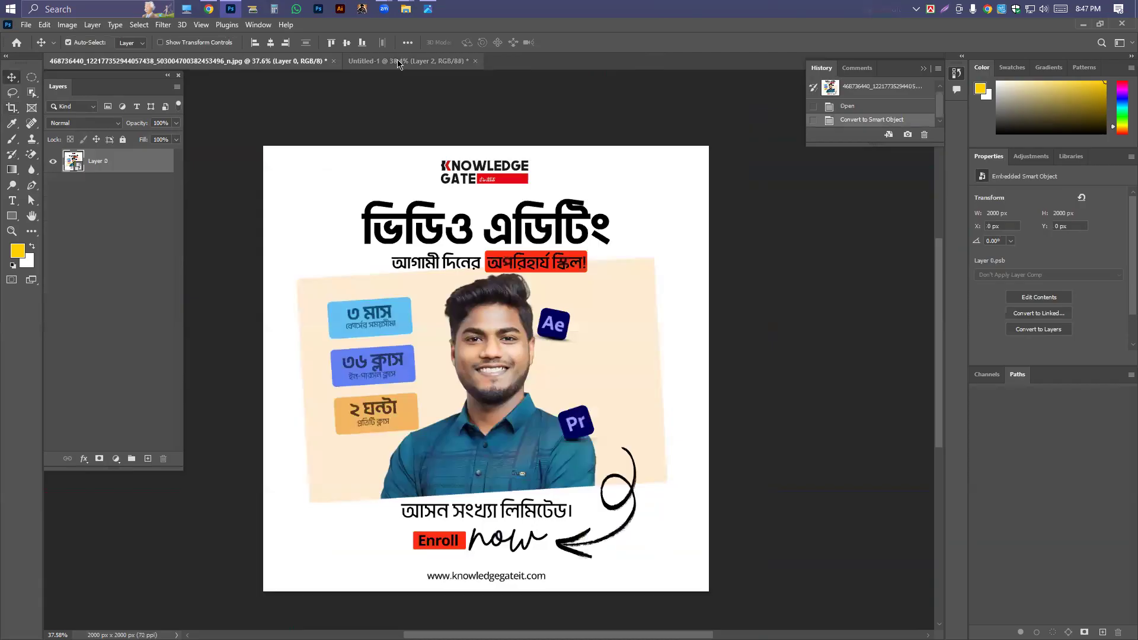
click(403, 61)
drag(540, 209, 492, 193)
scroll(492, 194, up, 4)
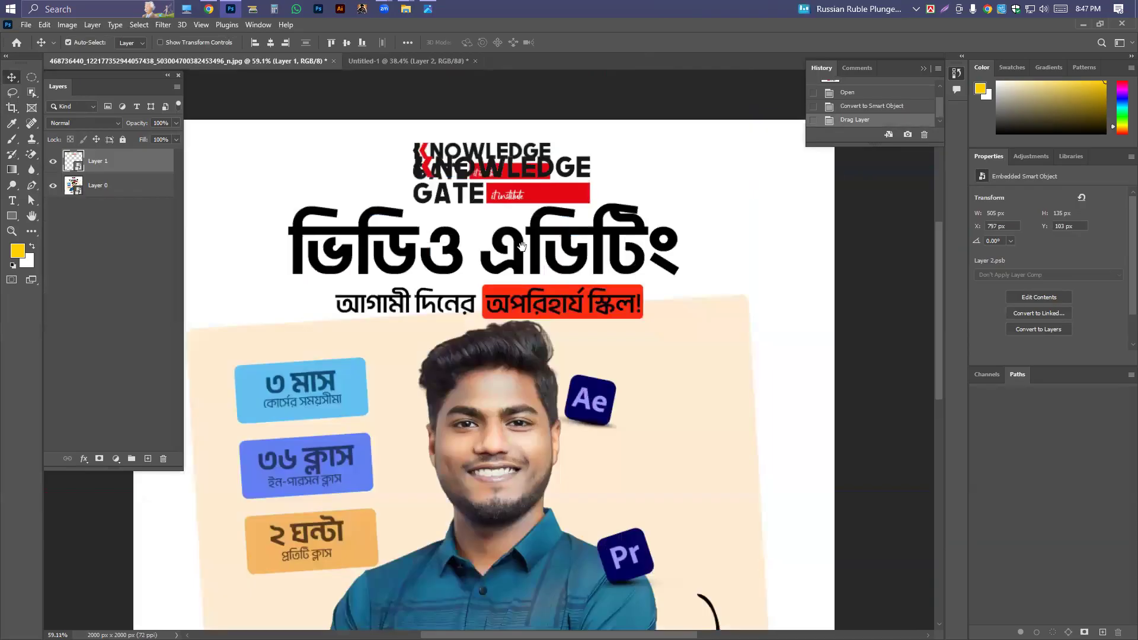
drag(535, 259, 534, 242)
key(ctrl+t)
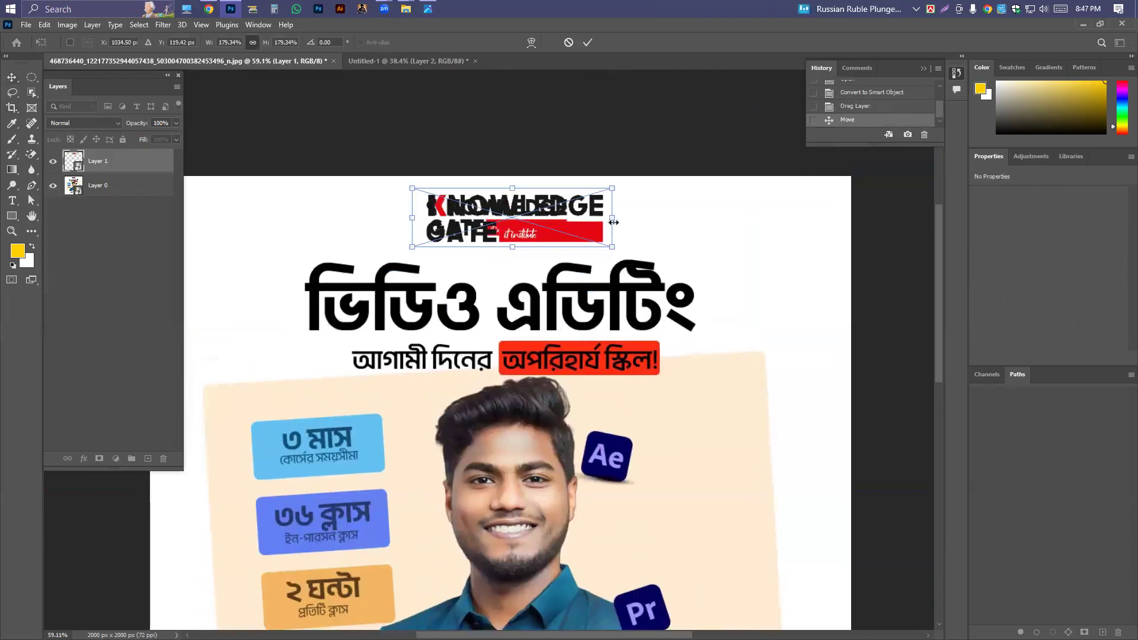
key(Return)
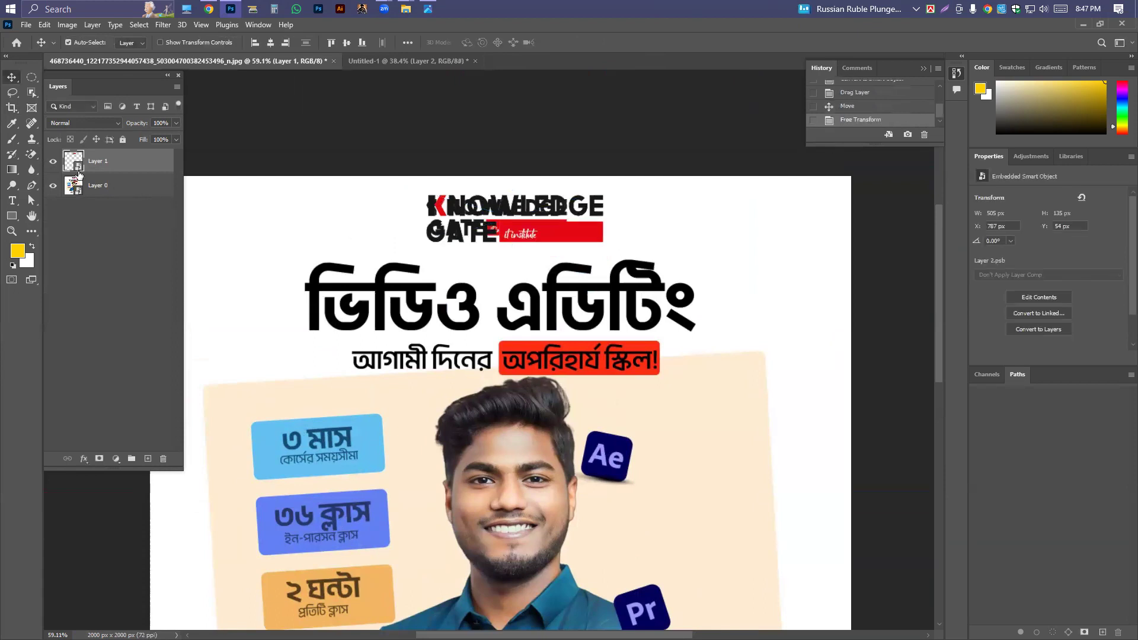
key(ctrl+t)
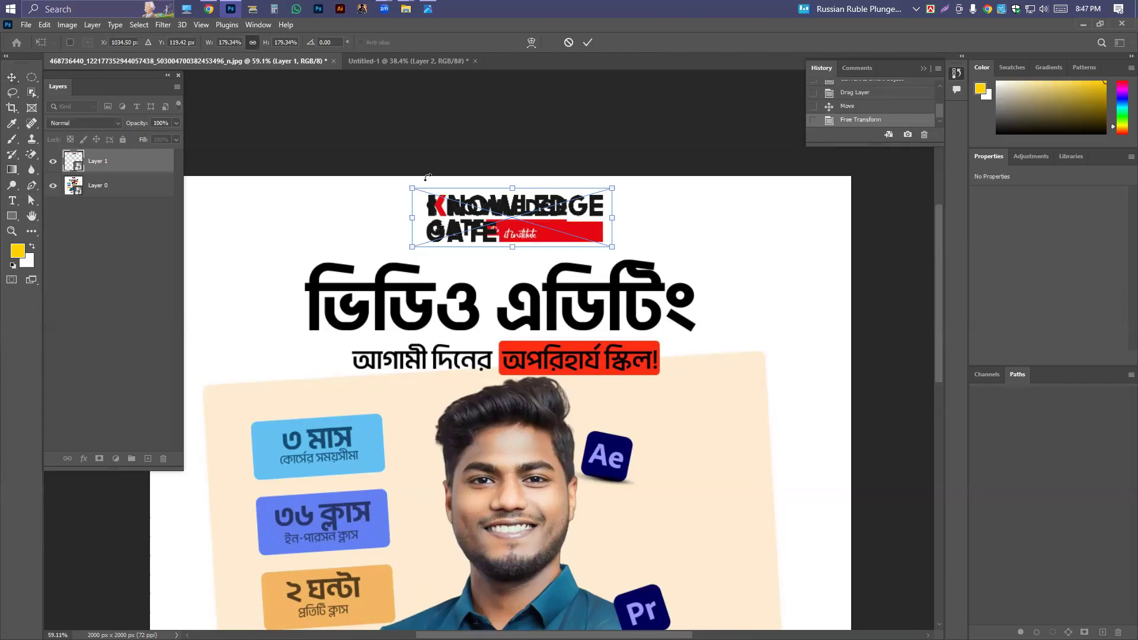
key(Return)
Open the copied logo's smart object contents, crop them tightly to 1564 × 417 px and close them with the changes saved
double_click(78, 172)
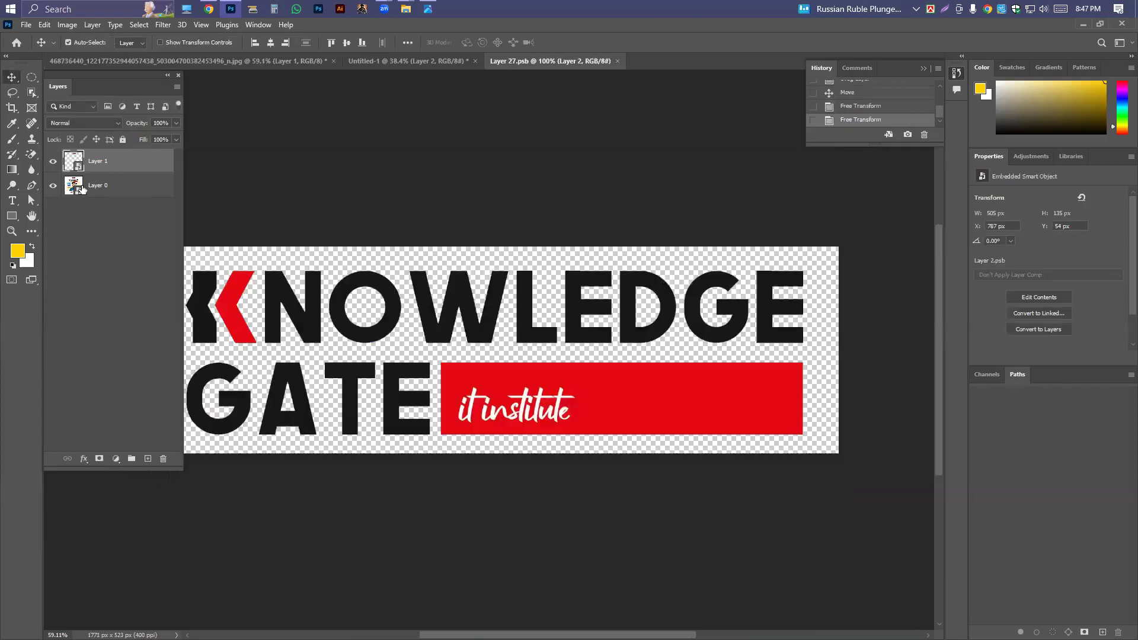
scroll(488, 296, down, 5)
scroll(443, 268, up, 2)
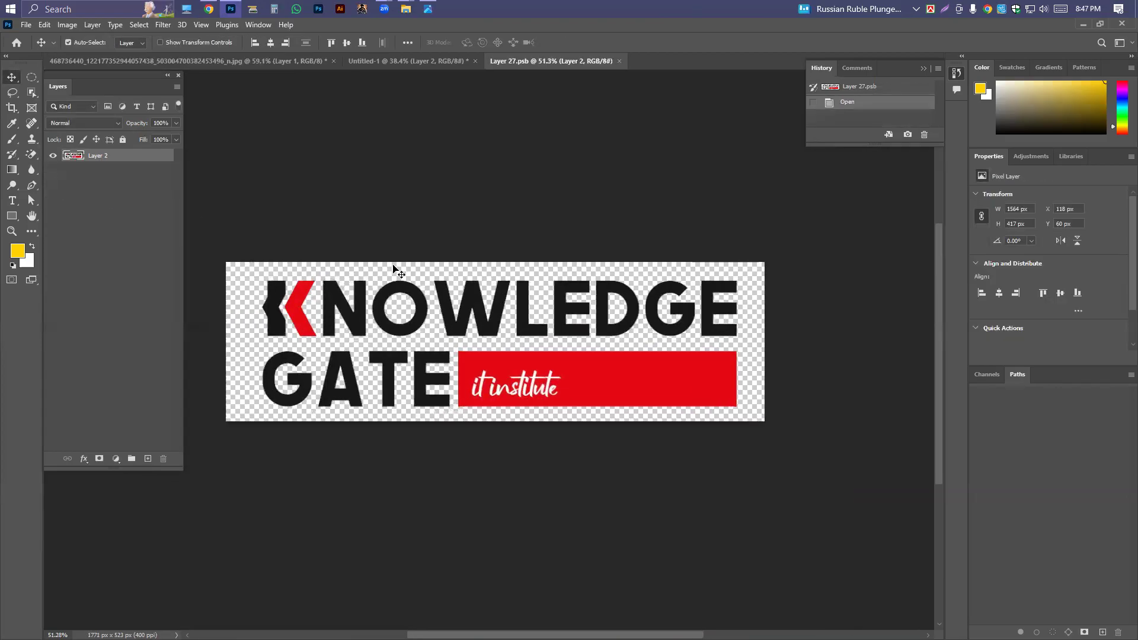
key(c)
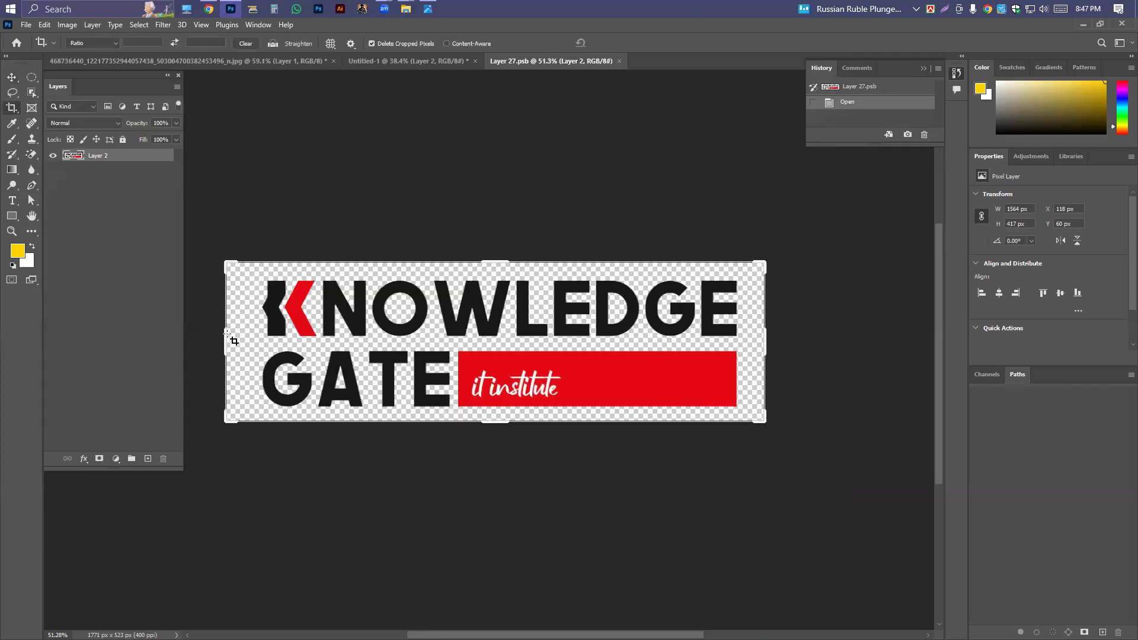
drag(223, 336, 260, 336)
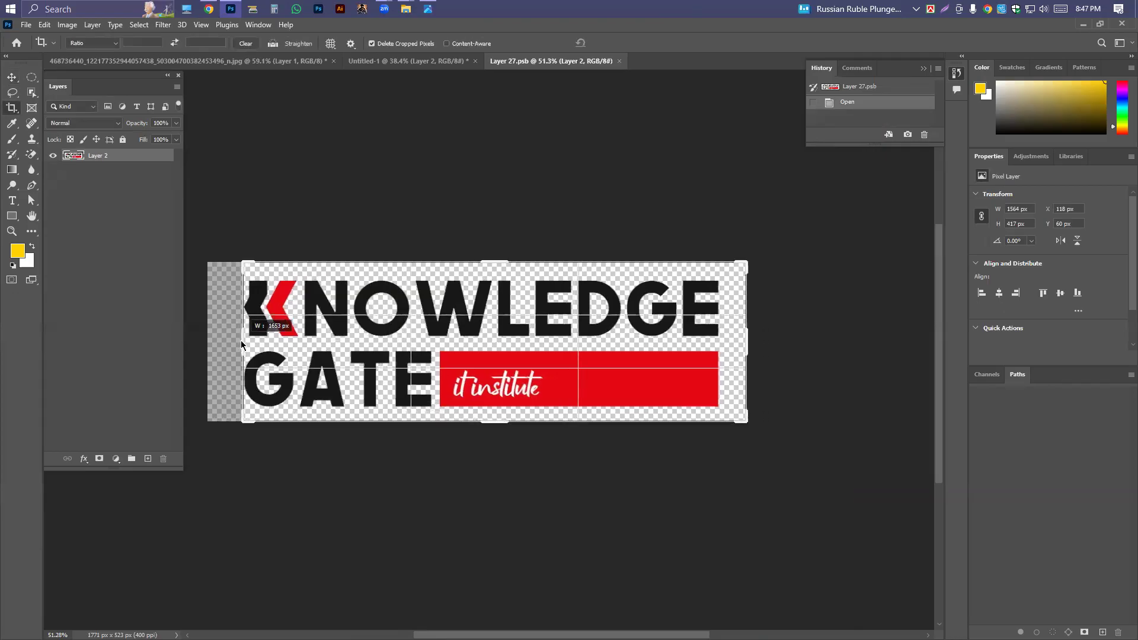
drag(753, 343, 741, 345)
drag(498, 259, 498, 276)
drag(495, 414, 495, 408)
key(Return)
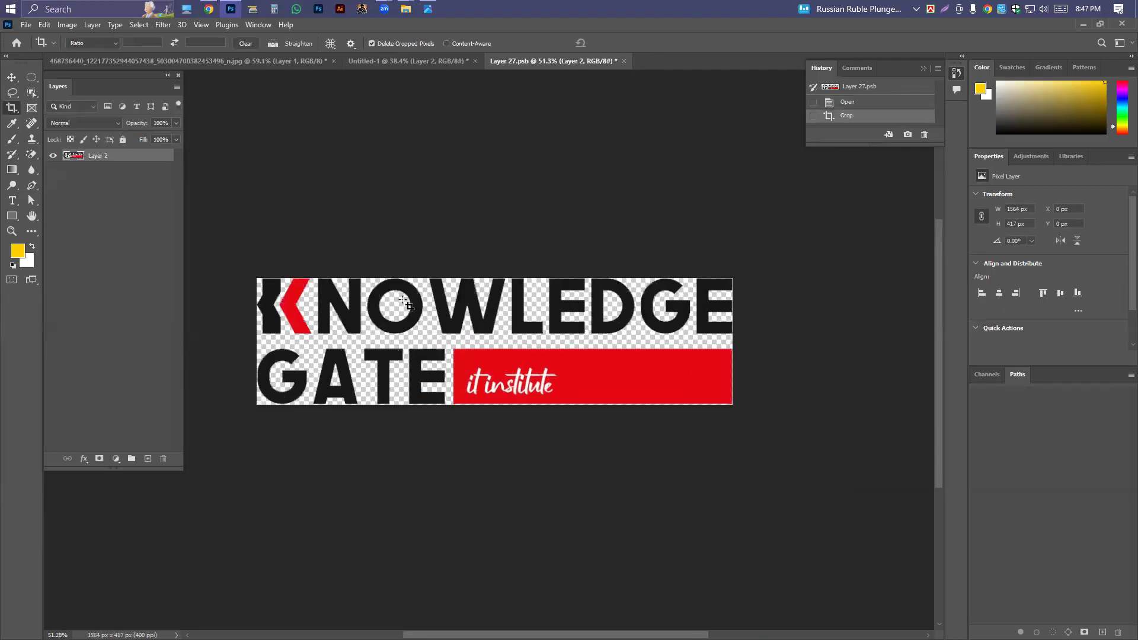
key(ctrl+w)
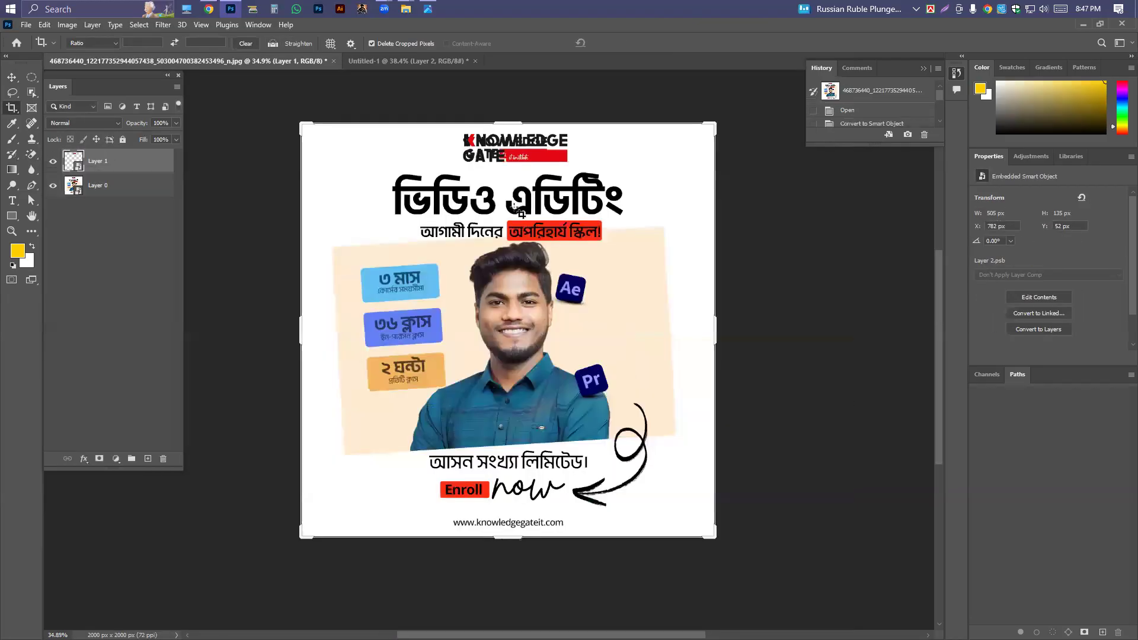
Scale the copied logo to about 399 × 107 px so that it covers the reference poster's logo
click(12, 78)
key(ctrl+t)
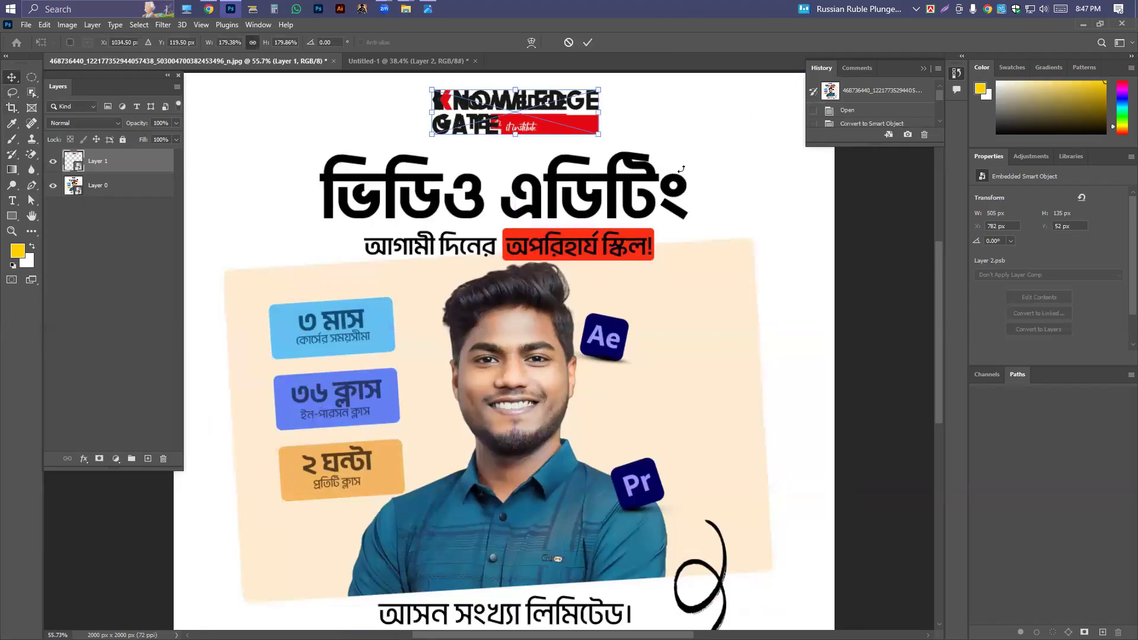
drag(533, 111, 537, 112)
drag(605, 115, 570, 113)
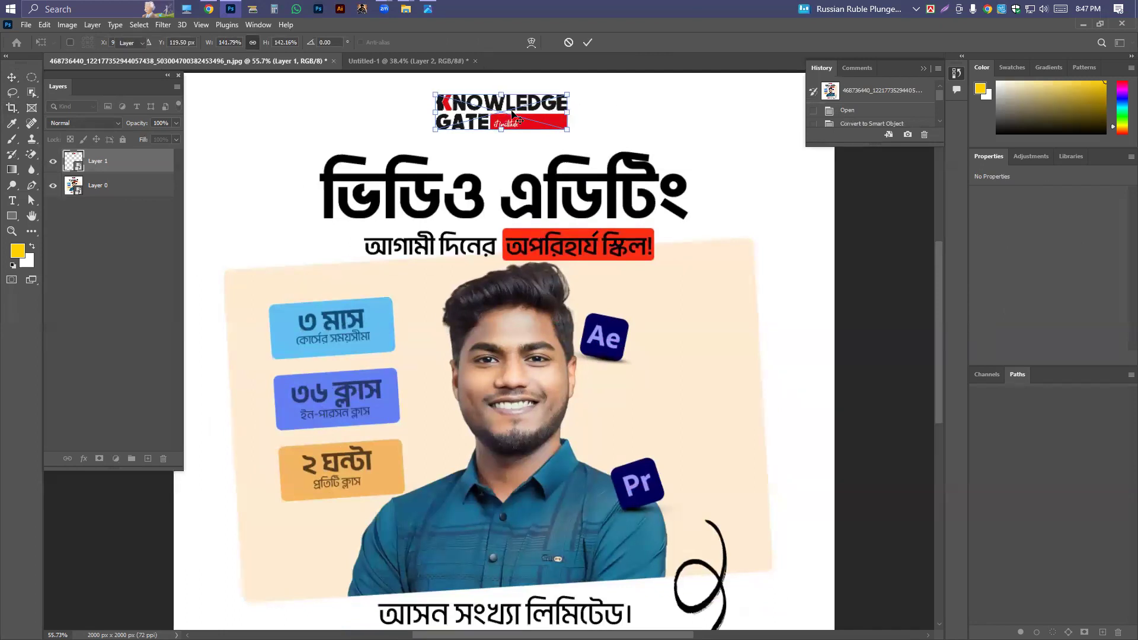
key(Return)
Copy the resized logo from the reference document into the Untitled-1 poster, beside the man's face
scroll(516, 123, down, 2)
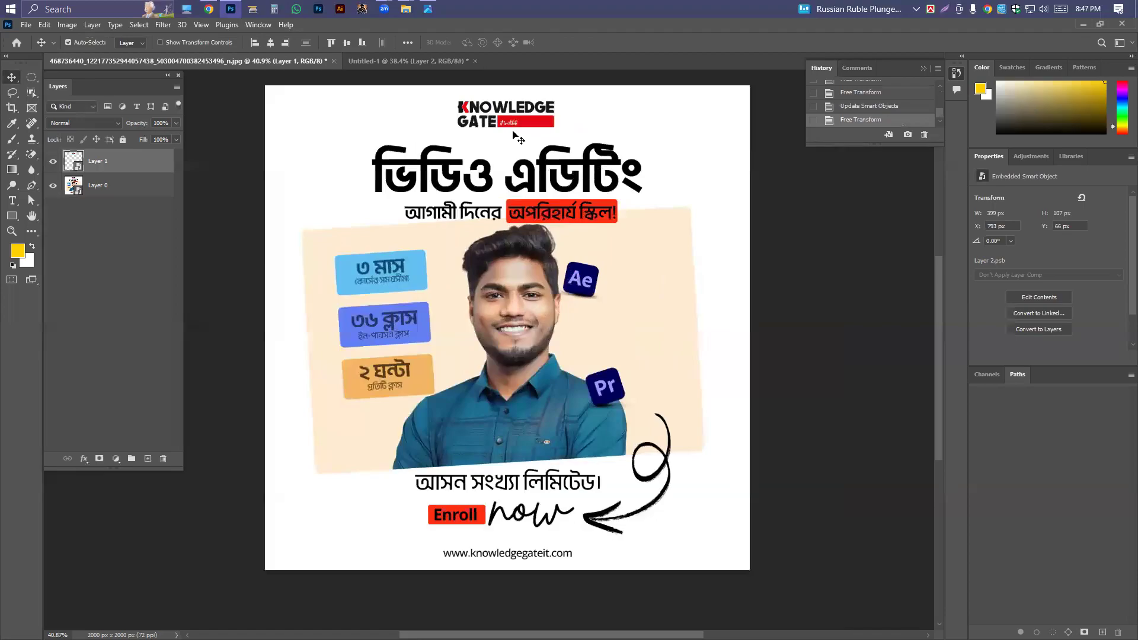
drag(511, 123, 389, 64)
drag(656, 261, 657, 396)
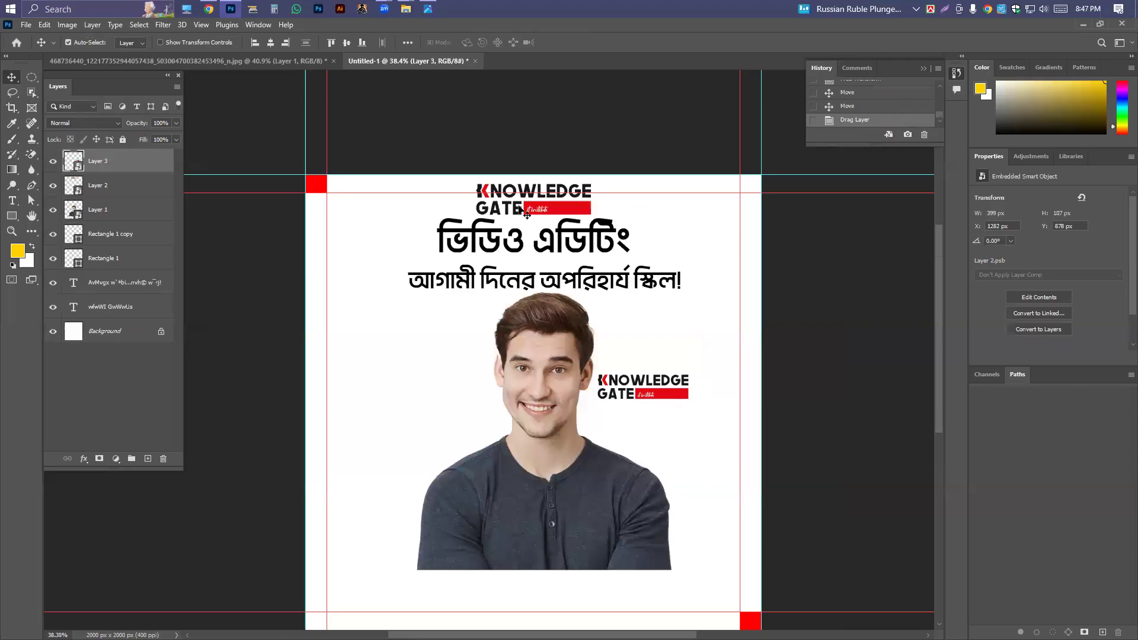
Delete the older, larger logo and place the resized one centred just below the top margin guide at X 800, Y 80 px
click(526, 215)
click(551, 212)
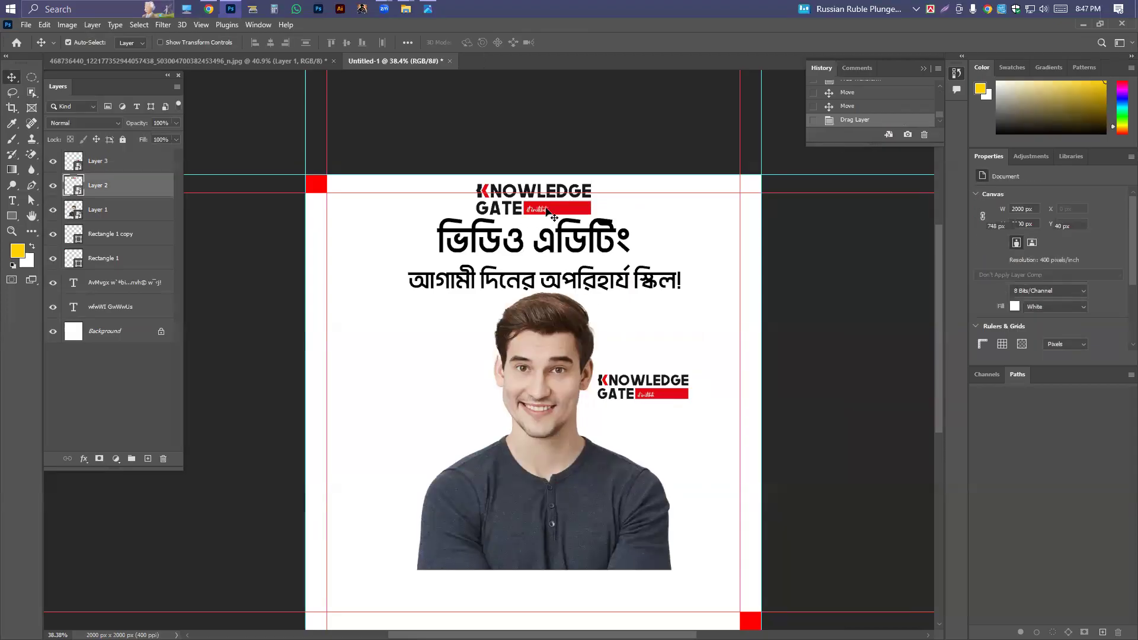
key(Delete)
drag(663, 397, 545, 200)
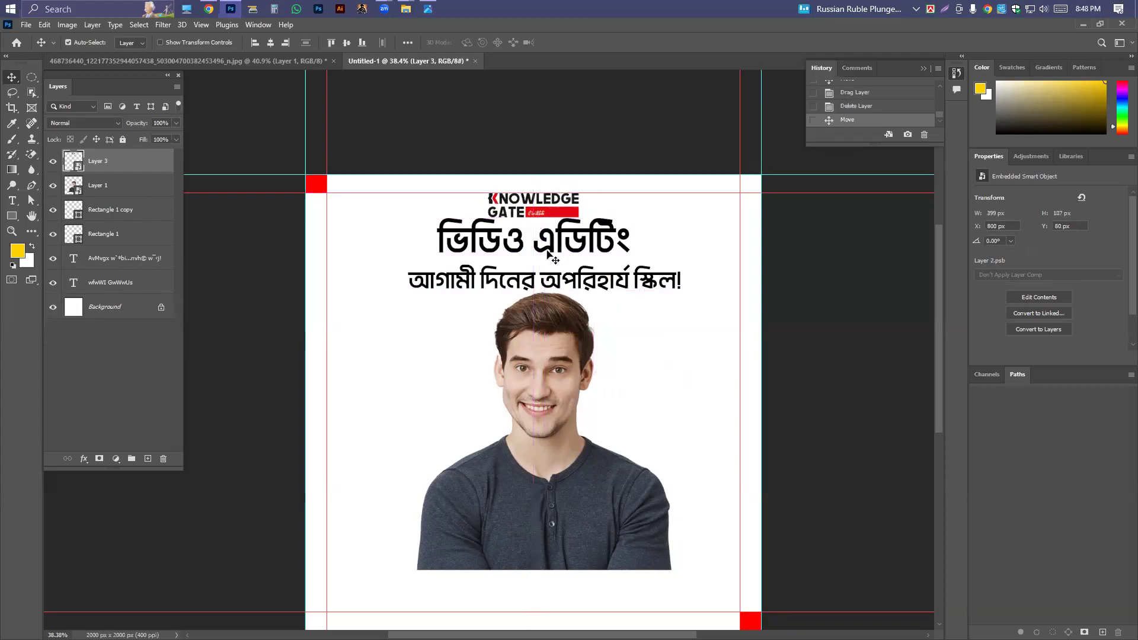
Move the subheading up closer to the headline, then copy both text lines into the reference poster document
click(499, 251)
drag(499, 285, 499, 273)
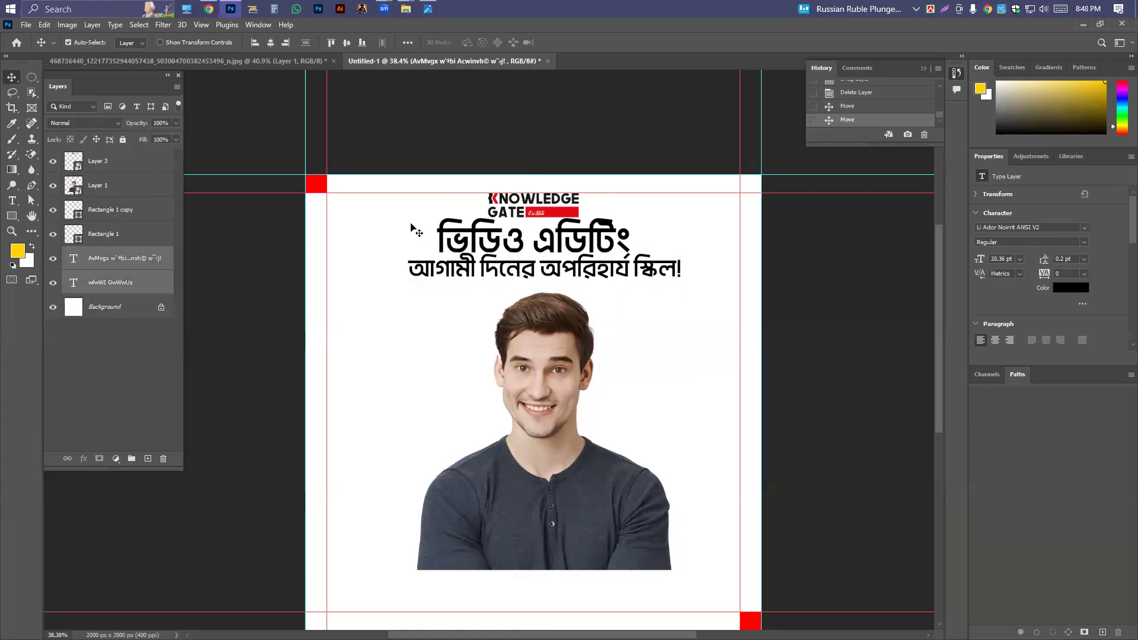
drag(421, 233, 455, 265)
drag(454, 264, 493, 200)
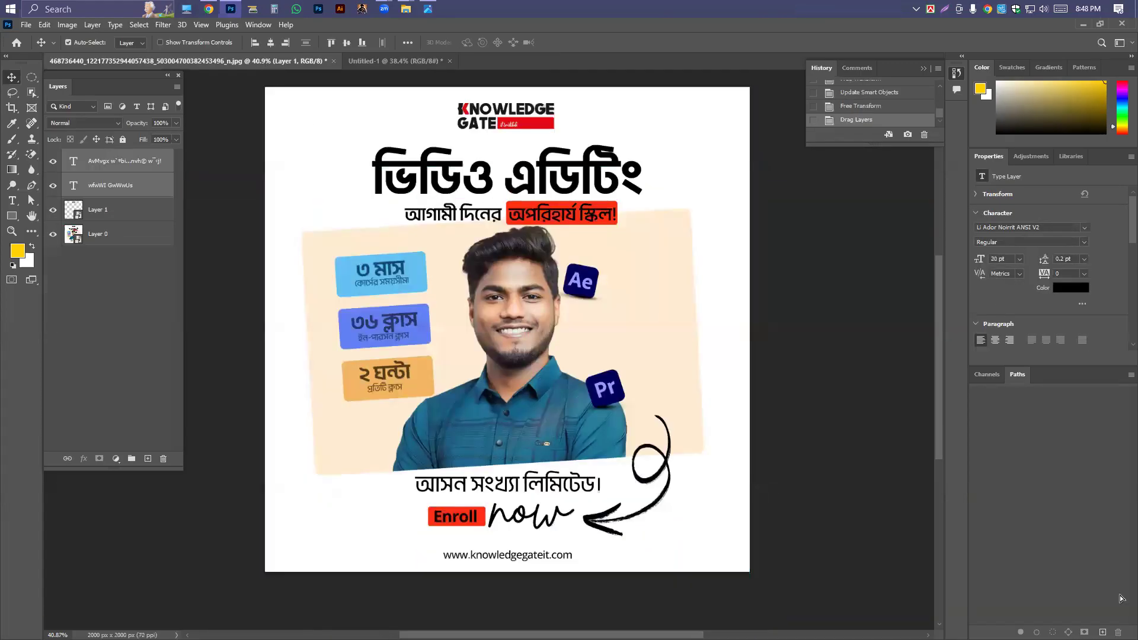
Move the copied headline over the reference poster's headline and scale it to about 130.7% so that it covers the original
drag(439, 233, 501, 352)
click(724, 203)
drag(572, 309, 505, 178)
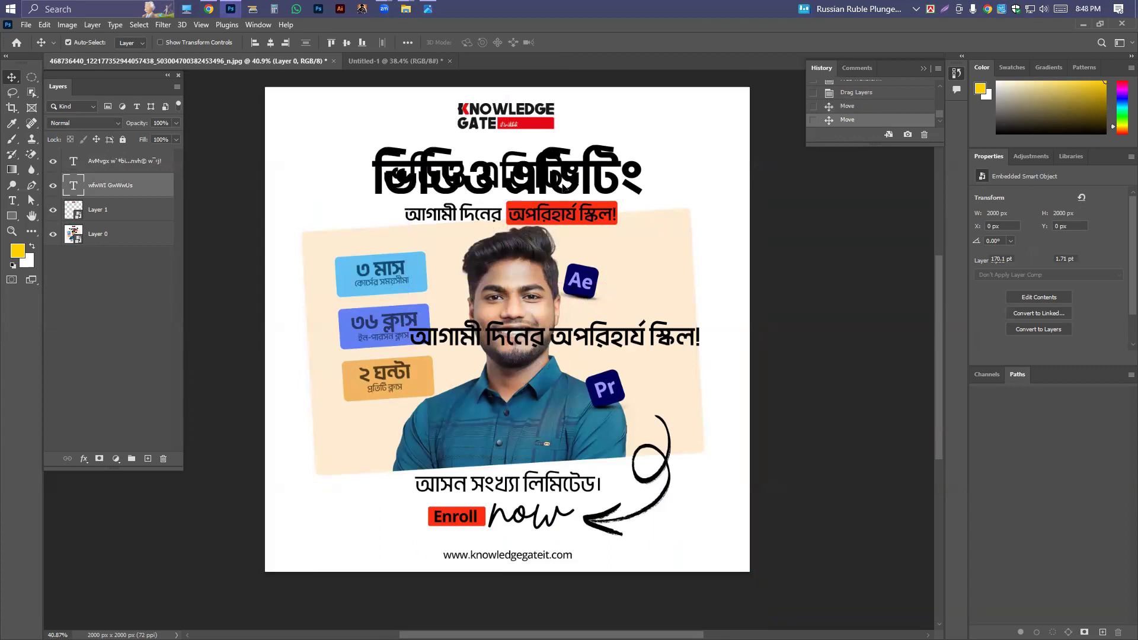
key(ctrl+t)
drag(585, 178, 614, 192)
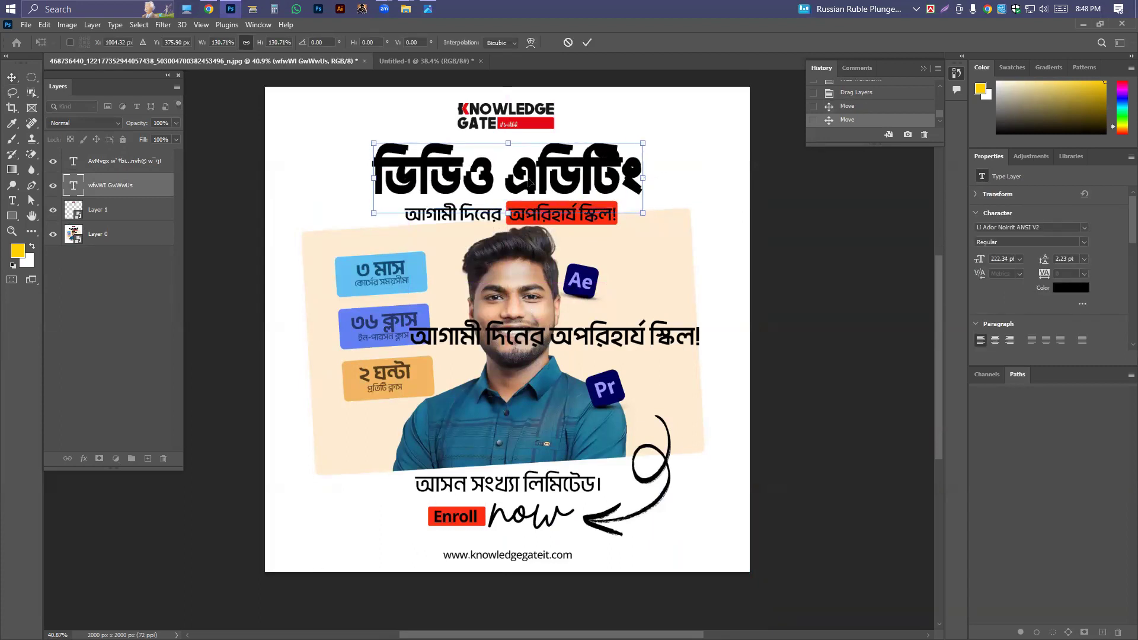
key(Down)
key(Down)
key(Down)
key(Down)
key(Down)
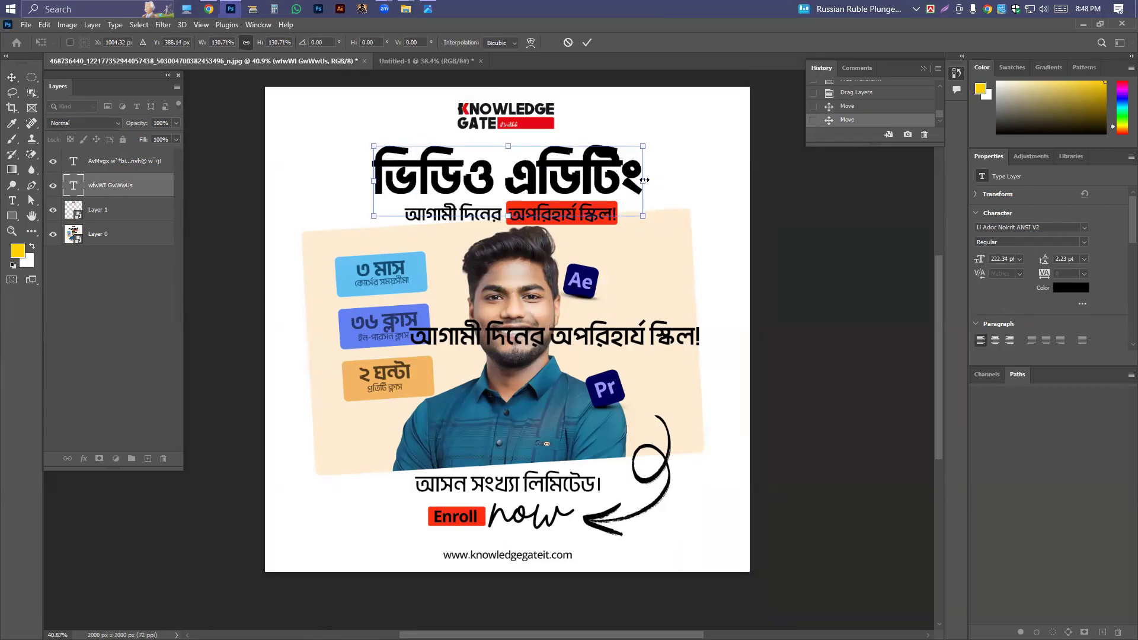
key(Return)
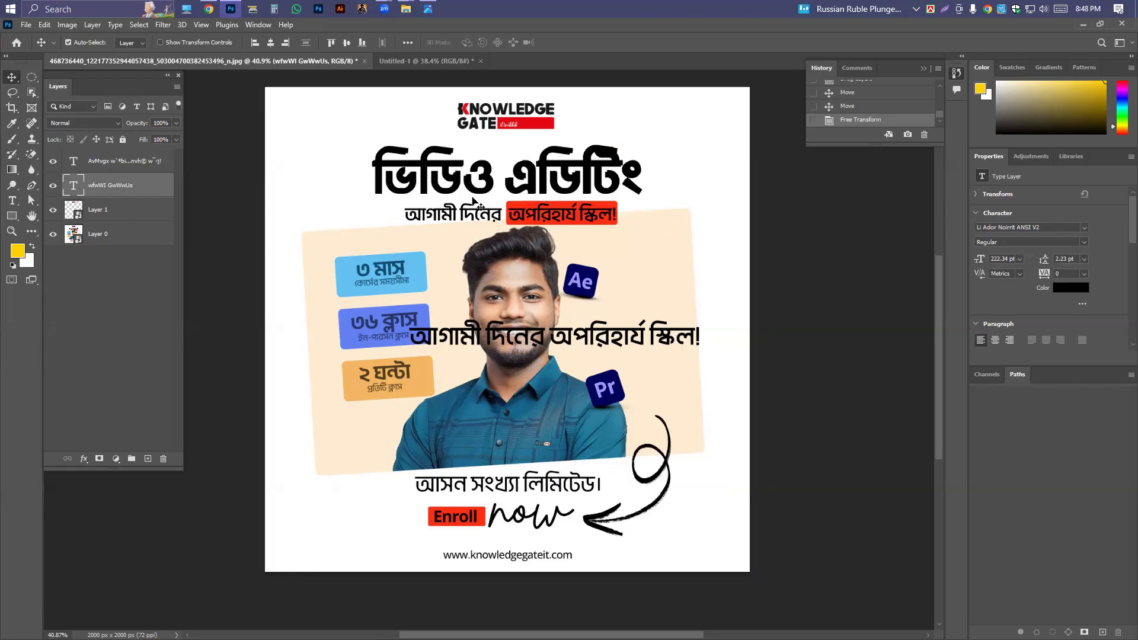
key(Up)
Move the copied subheading over the reference poster's subheading and scale it to about 74%
drag(453, 217, 432, 206)
key(ctrl+z)
drag(536, 335, 521, 219)
key(ctrl+t)
drag(698, 217, 620, 215)
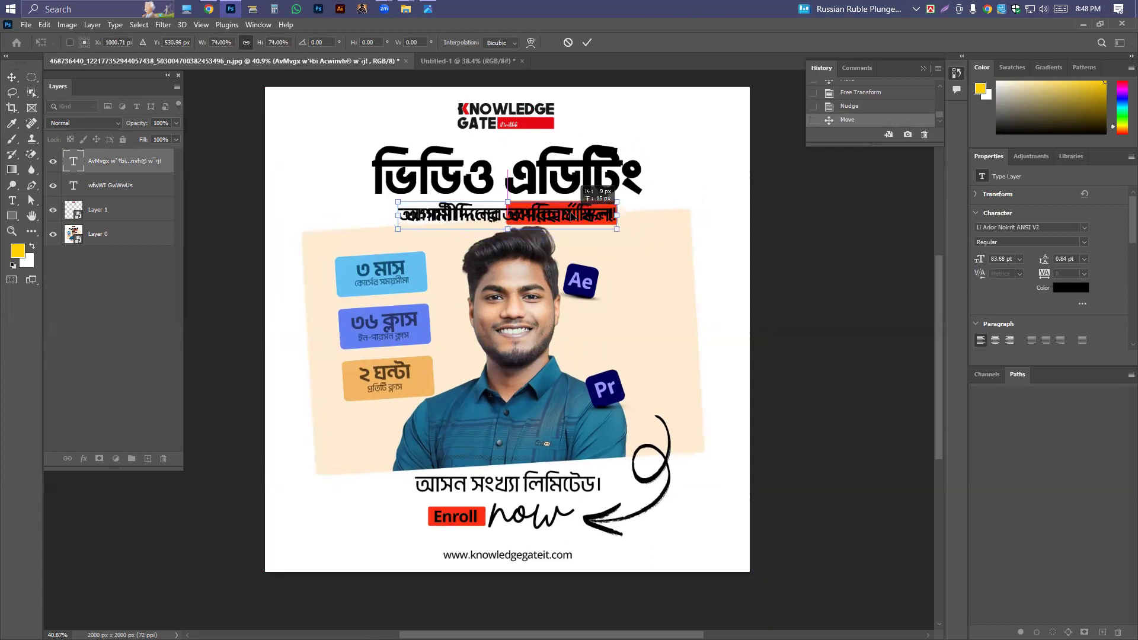
key(Return)
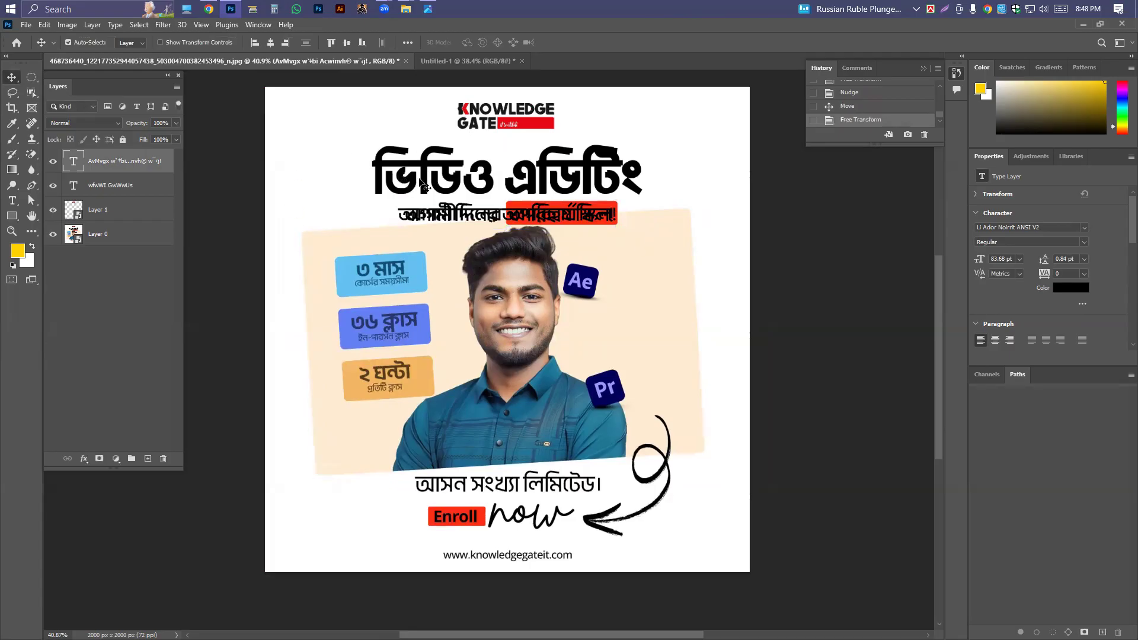
Compare the headline's character settings in the reference document with the text lines in the Untitled-1 poster
drag(404, 169, 428, 178)
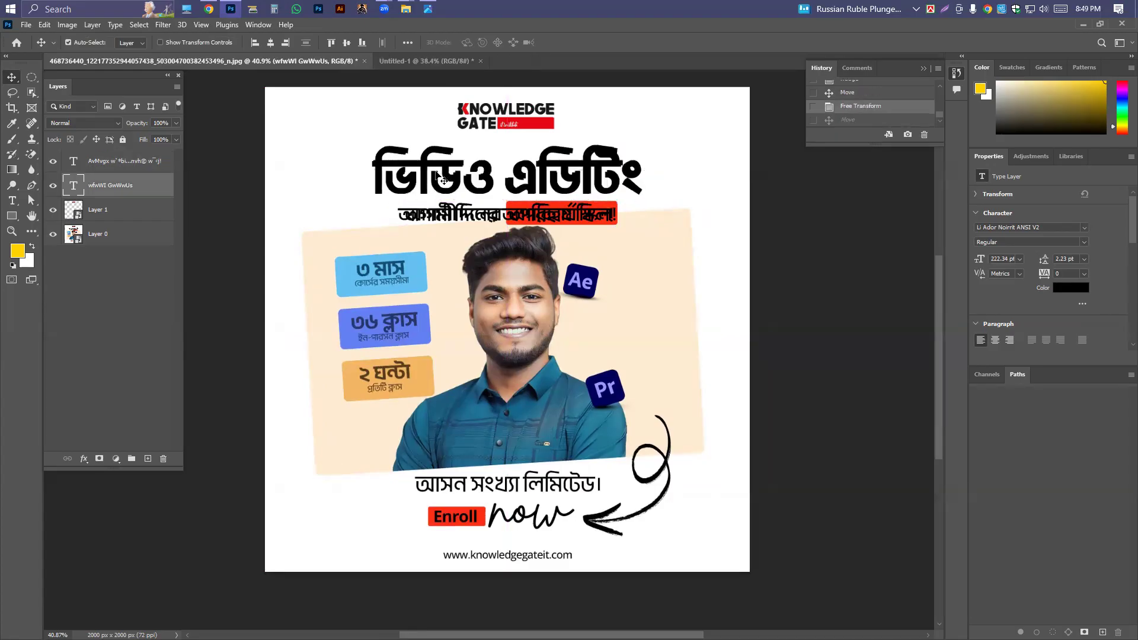
click(1074, 259)
click(1010, 259)
click(993, 259)
click(423, 61)
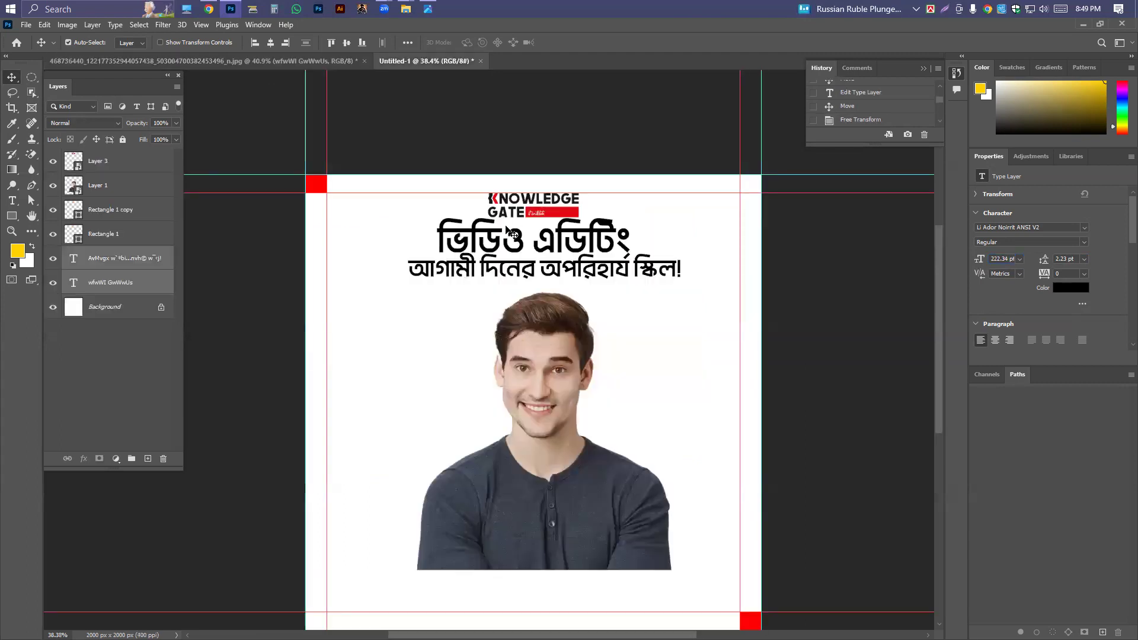
scroll(513, 234, down, 1)
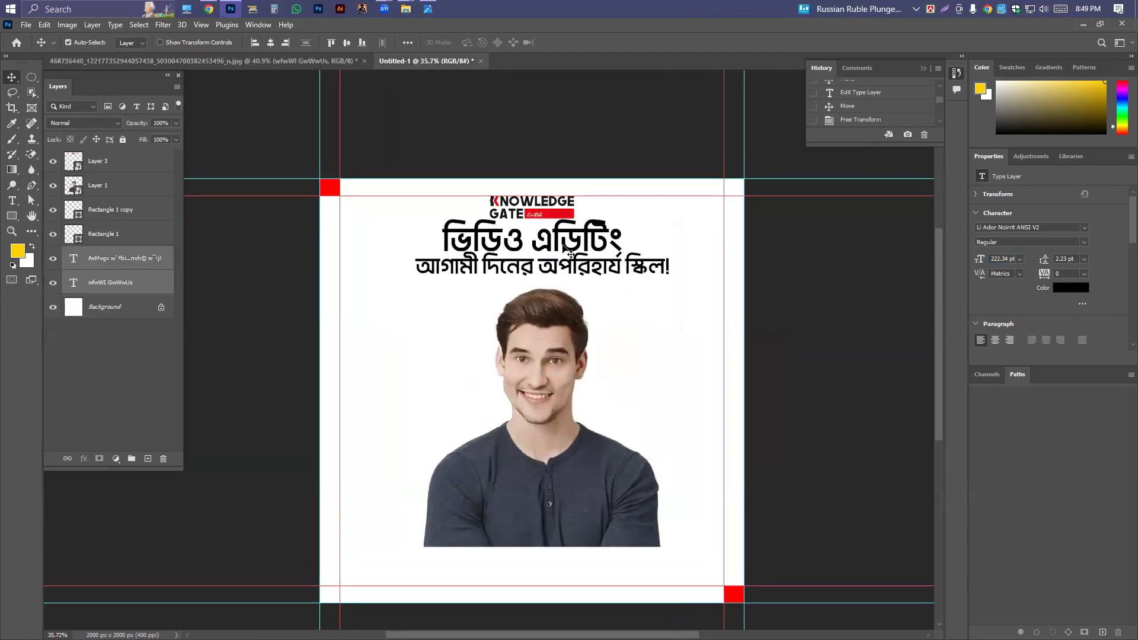
click(231, 61)
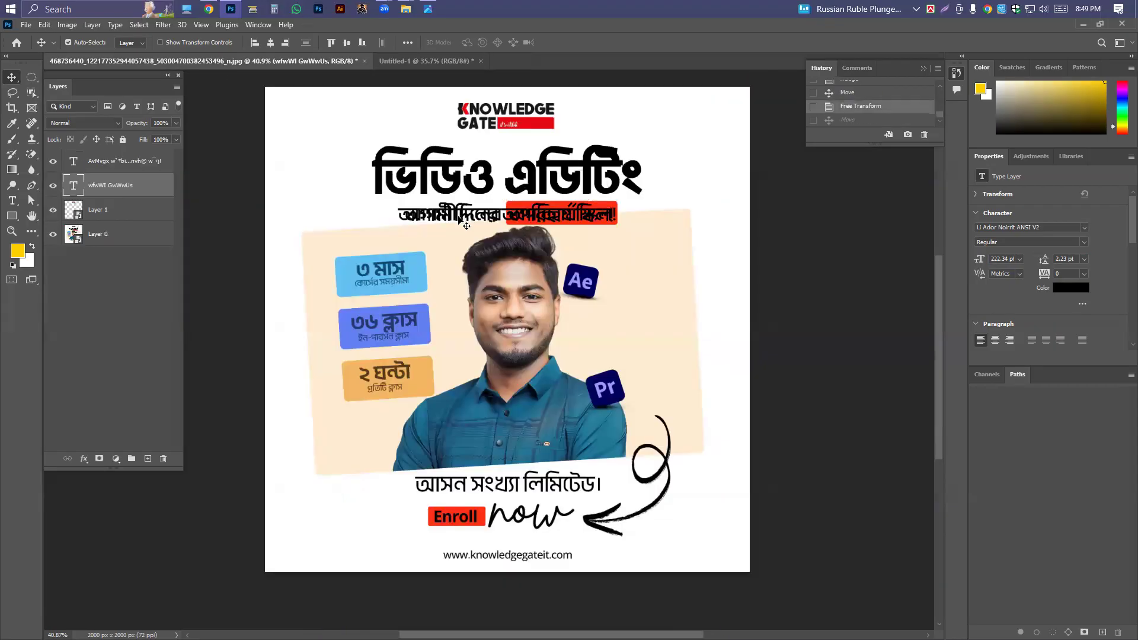
Resize the copied subheading to about 82.1 pt and nudge it left so that its opening words line up with the reference
click(460, 218)
key(ctrl+t)
mouse_move(397, 216)
mouse_down()
mouse_move(457, 209)
mouse_move(405, 215)
mouse_up()
drag(617, 216, 620, 216)
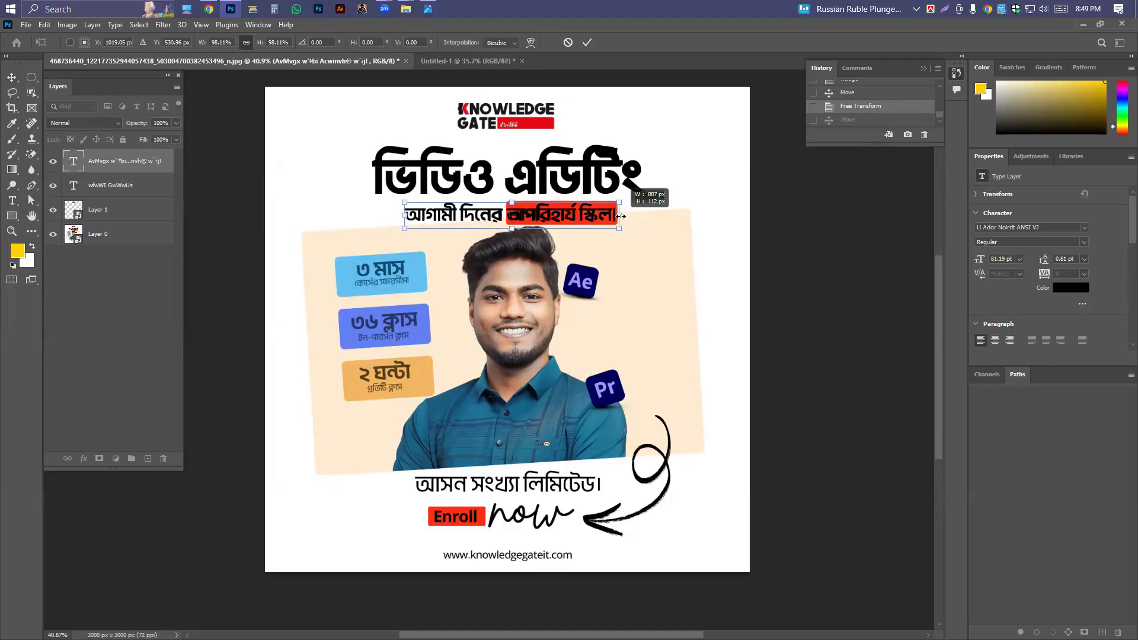
key(Return)
key(Left)
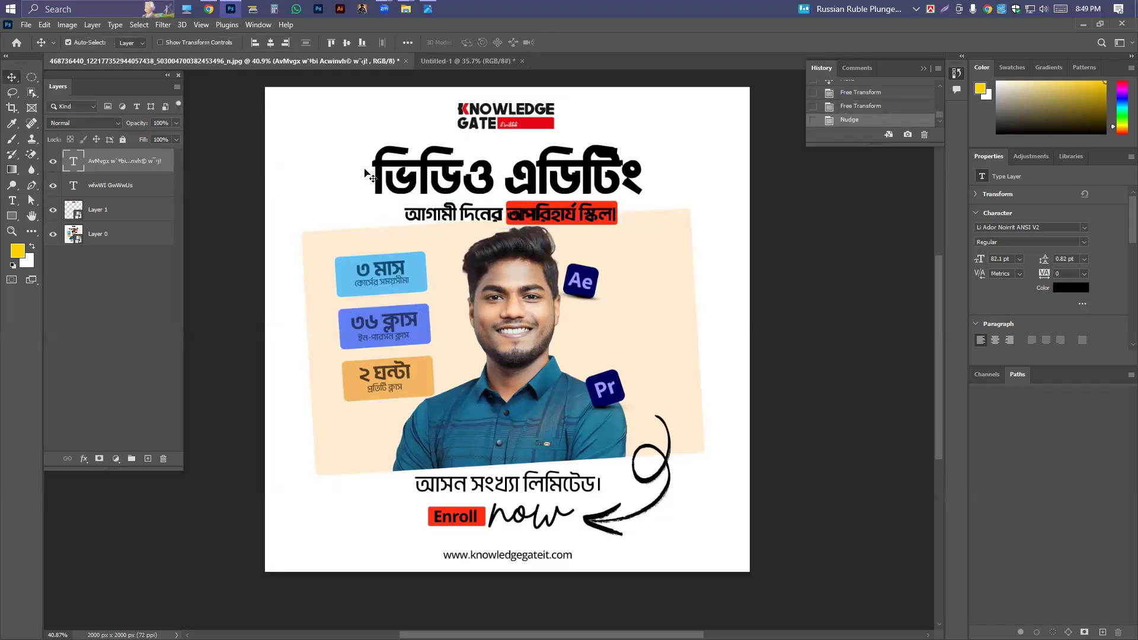
Lock the reference image layer, Layer 0, against accidental moves
drag(353, 178, 356, 178)
key(ctrl+z)
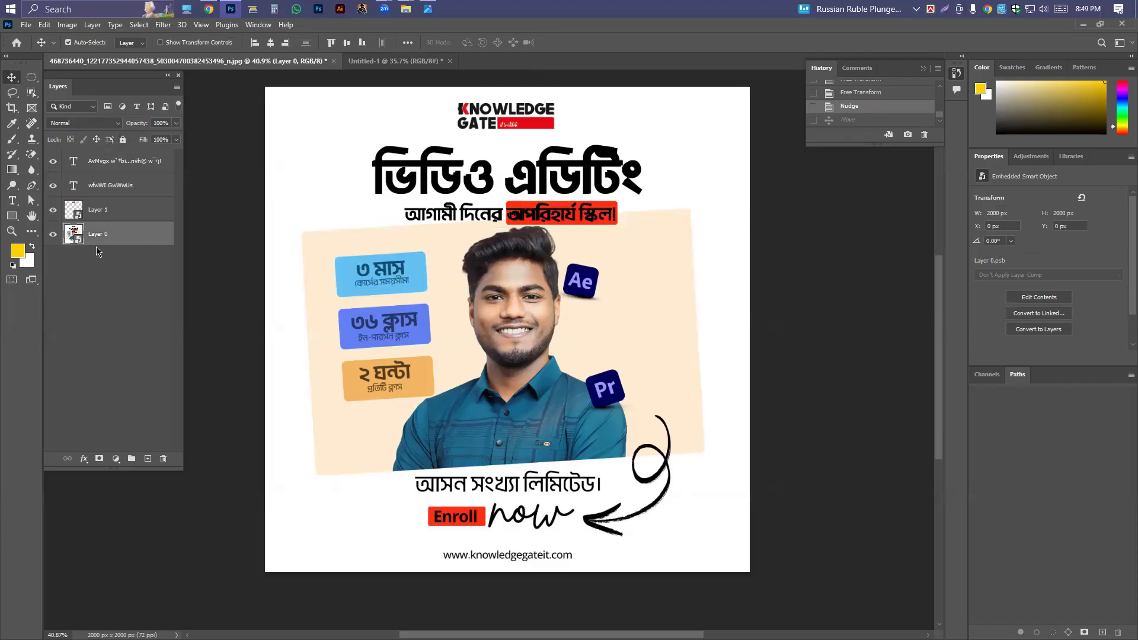
click(123, 139)
Copy both resized text lines from the reference document into the Untitled-1 poster and bring them to the front
drag(369, 167, 466, 276)
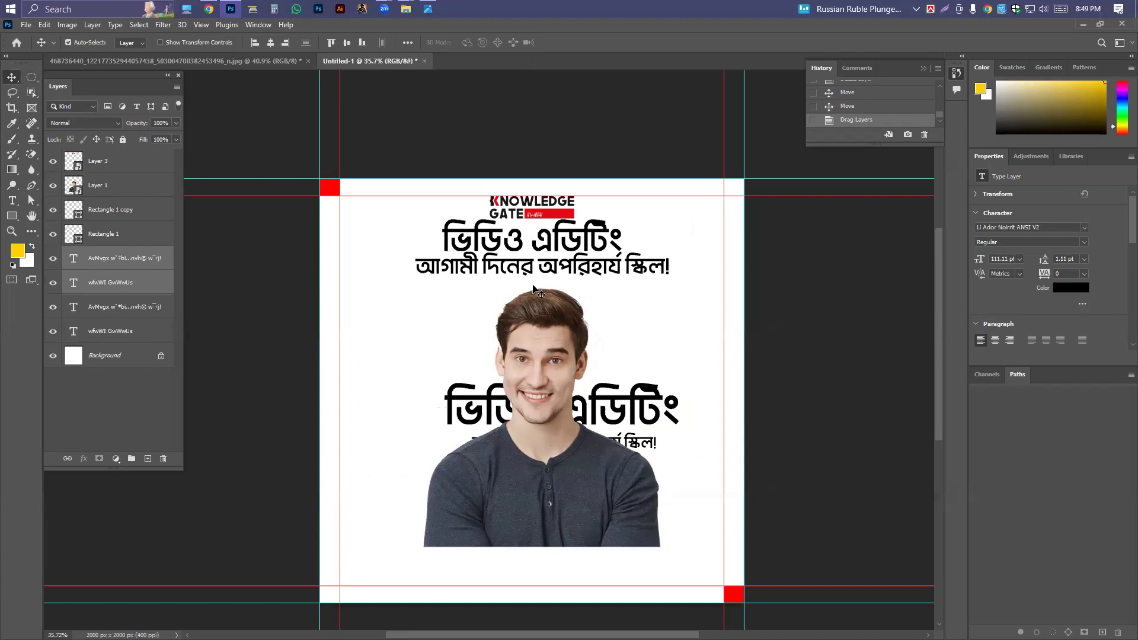
key(ctrl+shift+bracketright)
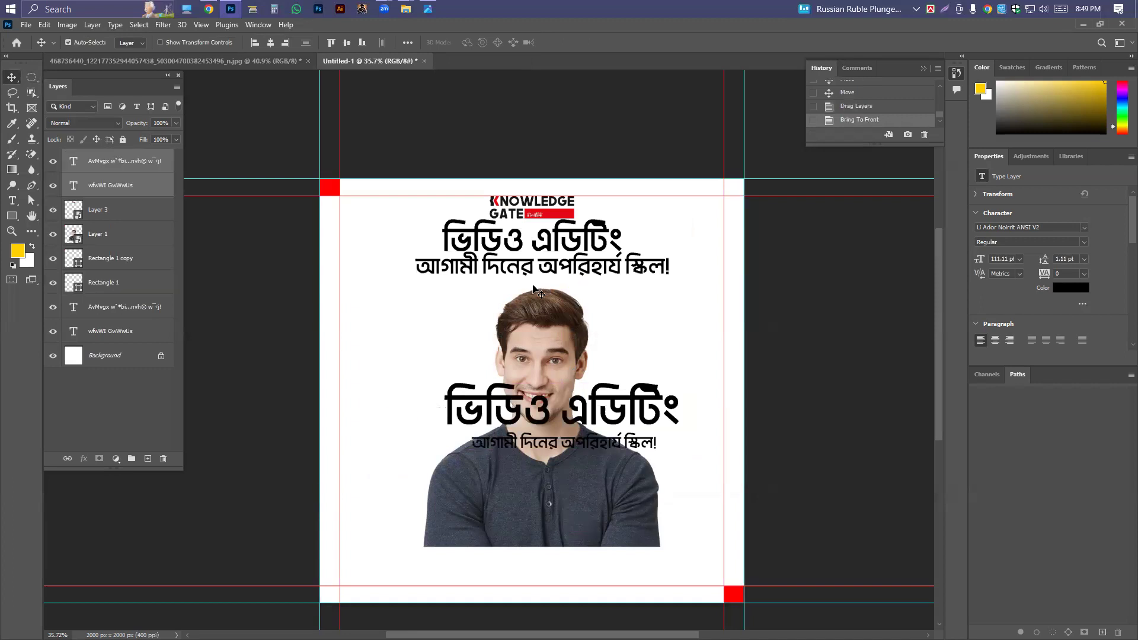
Delete the old headline and subheading directly below the logo
click(432, 284)
drag(417, 238, 499, 245)
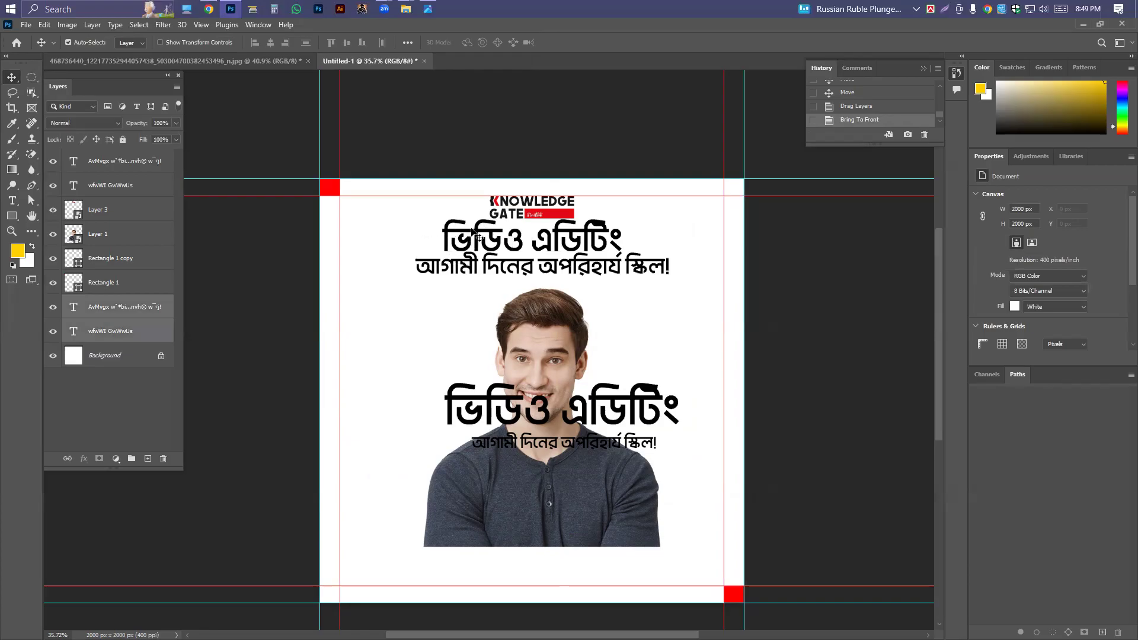
key(Delete)
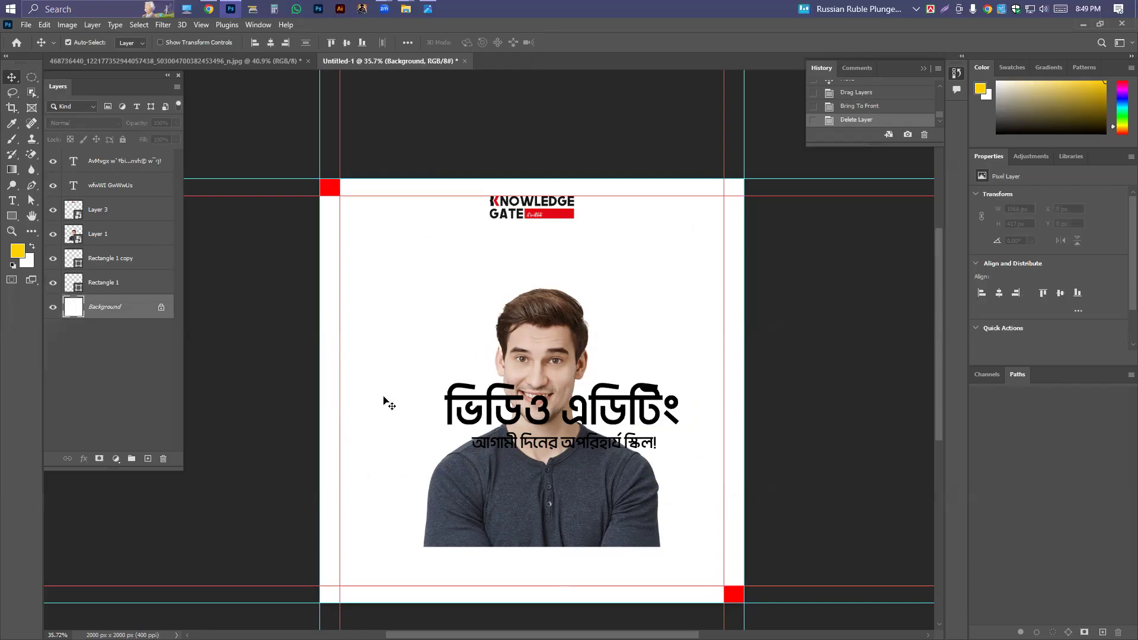
Move the two resized text lines together to just below the logo, centred at about X 1000, Y 351 px
click(107, 187)
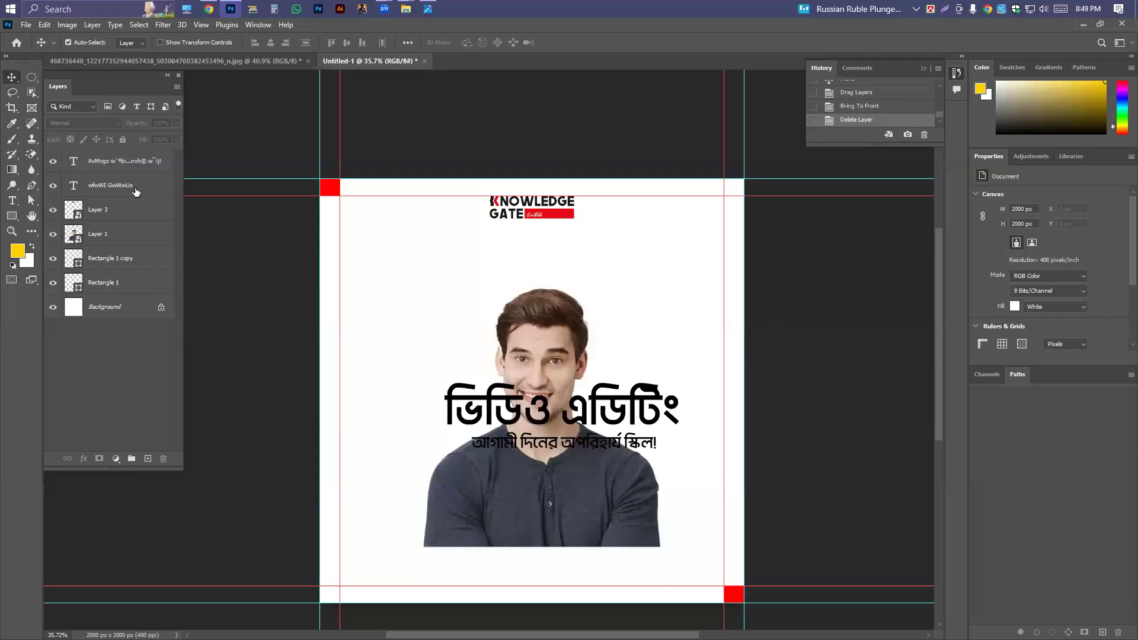
ctrl+click(125, 167)
key(ctrl+t)
drag(557, 415, 554, 250)
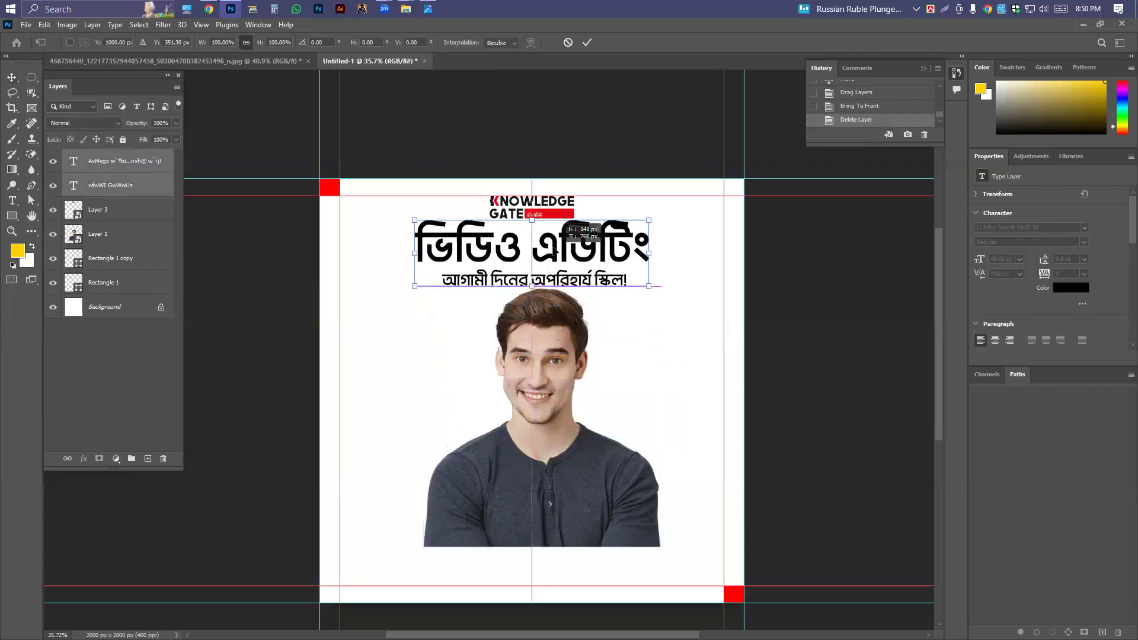
key(Return)
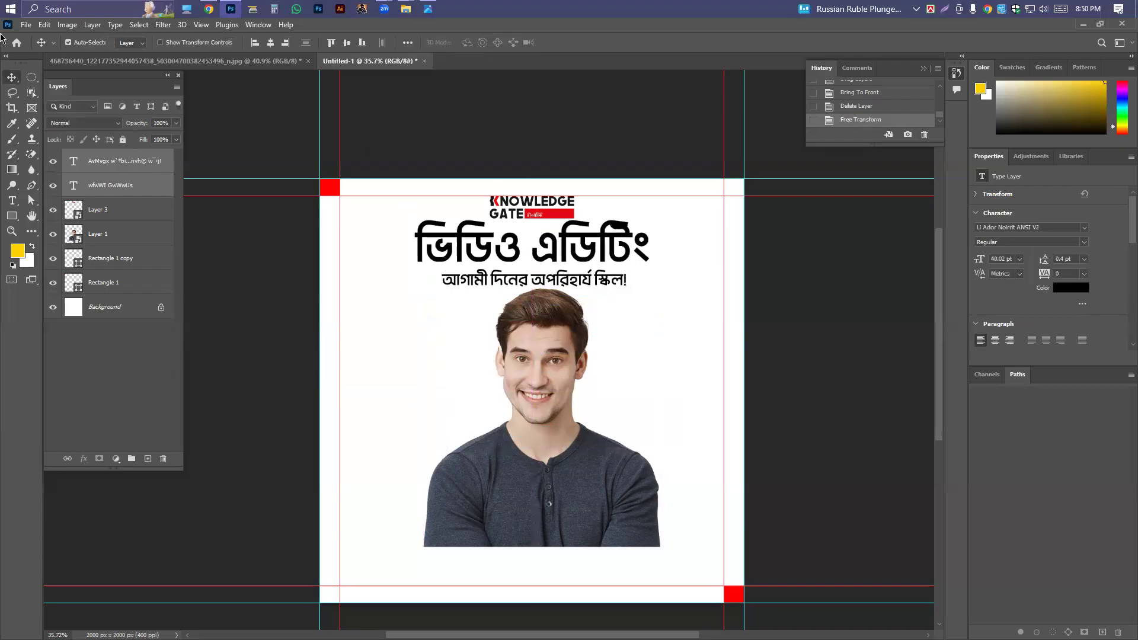
Change the headline's font to Li Ador Noirrit ANSI V1
scroll(603, 338, down, 1)
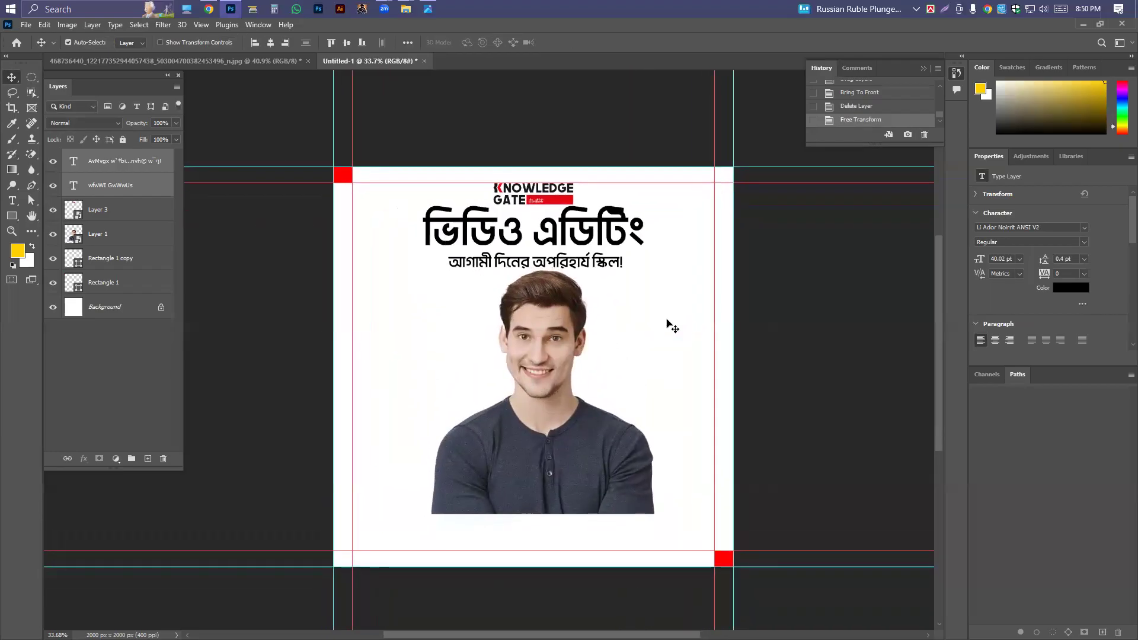
click(608, 243)
click(609, 243)
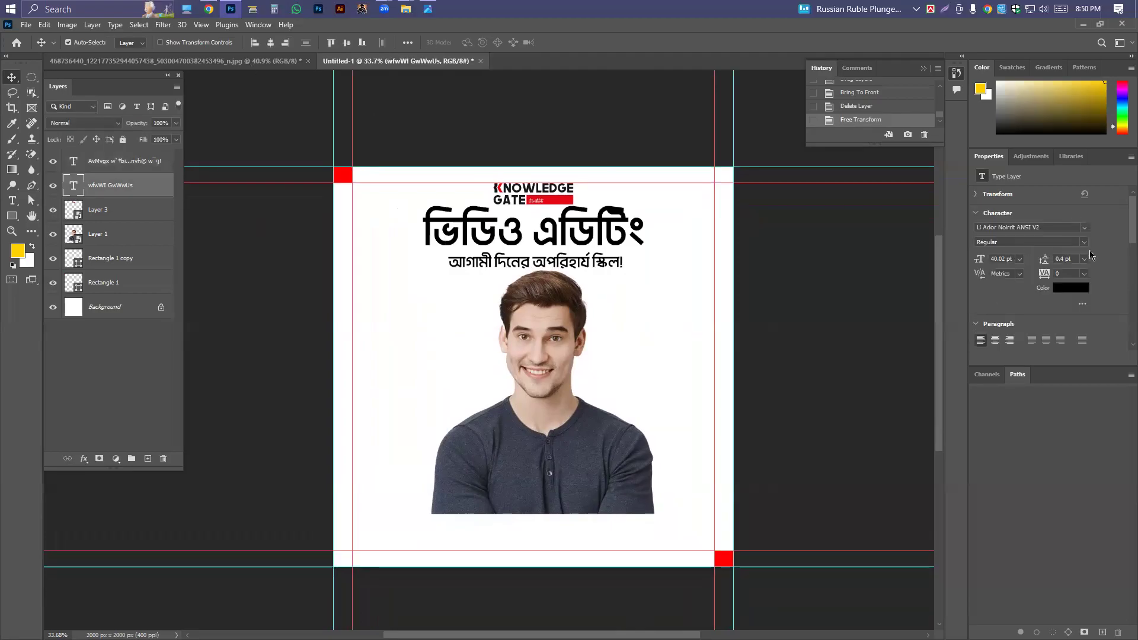
click(1085, 242)
click(1086, 226)
click(1085, 227)
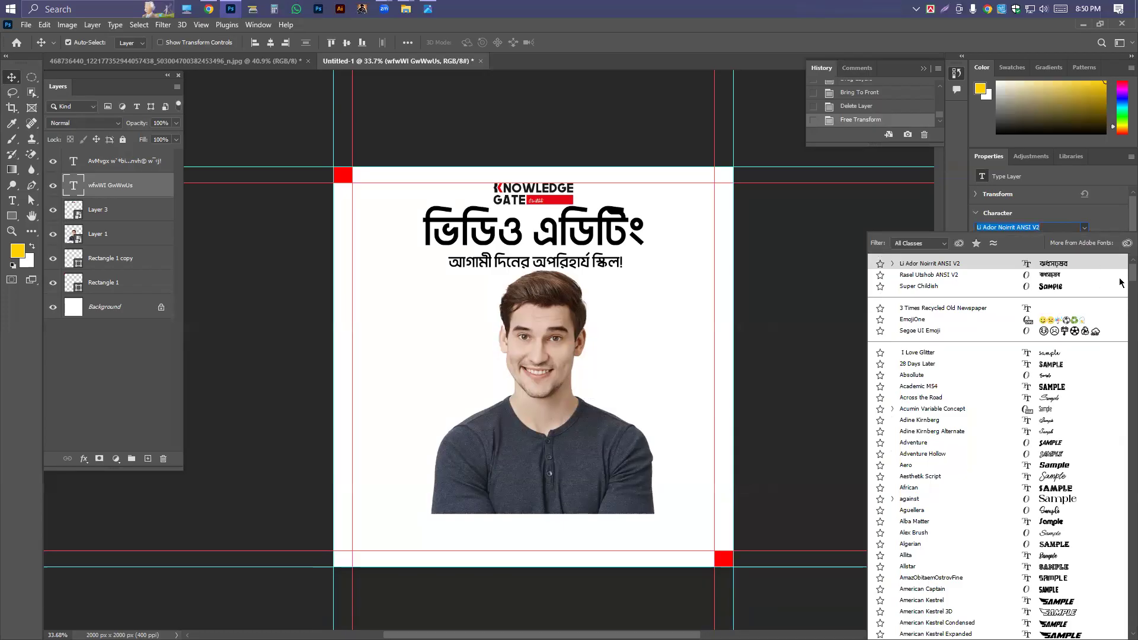
scroll(1121, 296, down, 15)
scroll(1120, 326, down, 10)
scroll(1120, 355, down, 15)
scroll(1120, 380, down, 12)
scroll(1120, 397, down, 7)
scroll(1120, 415, down, 10)
scroll(1120, 433, down, 5)
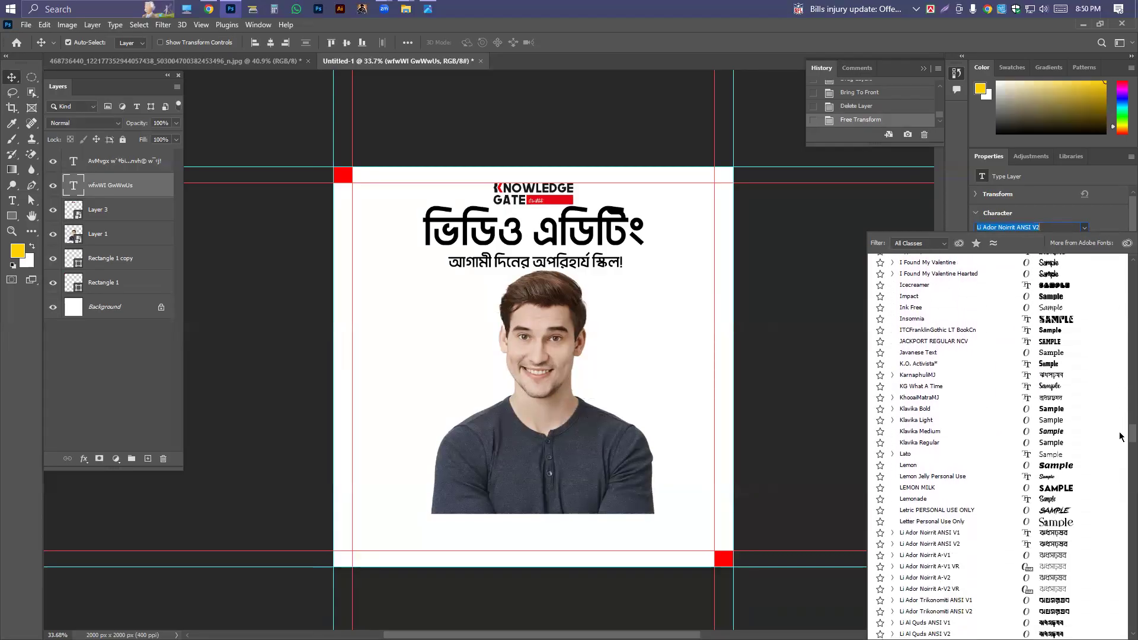
scroll(1120, 437, down, 2)
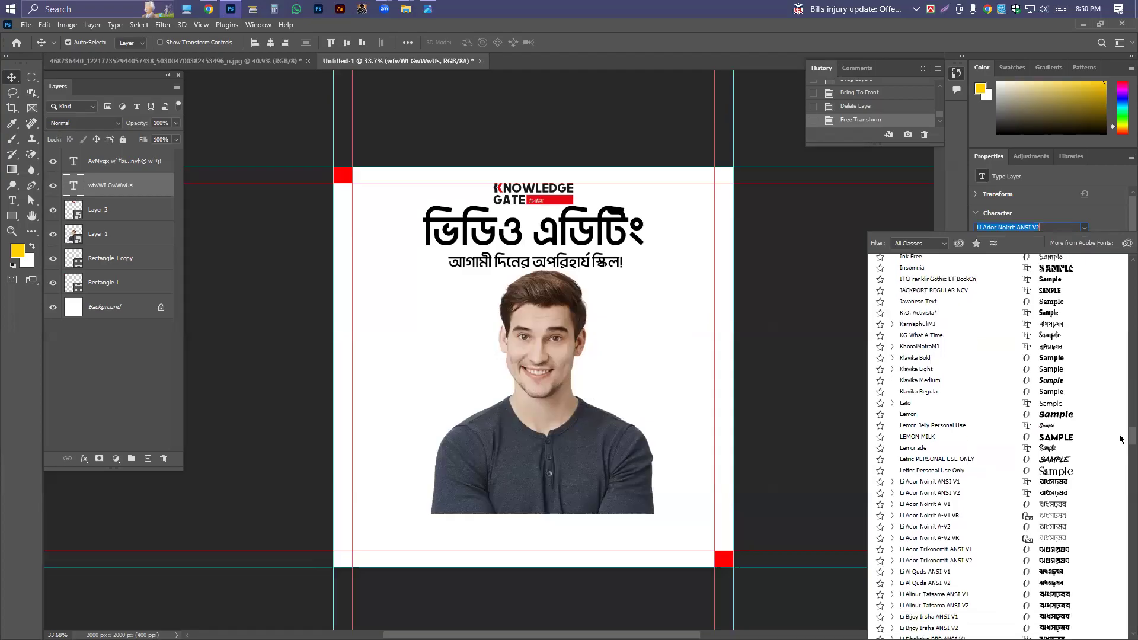
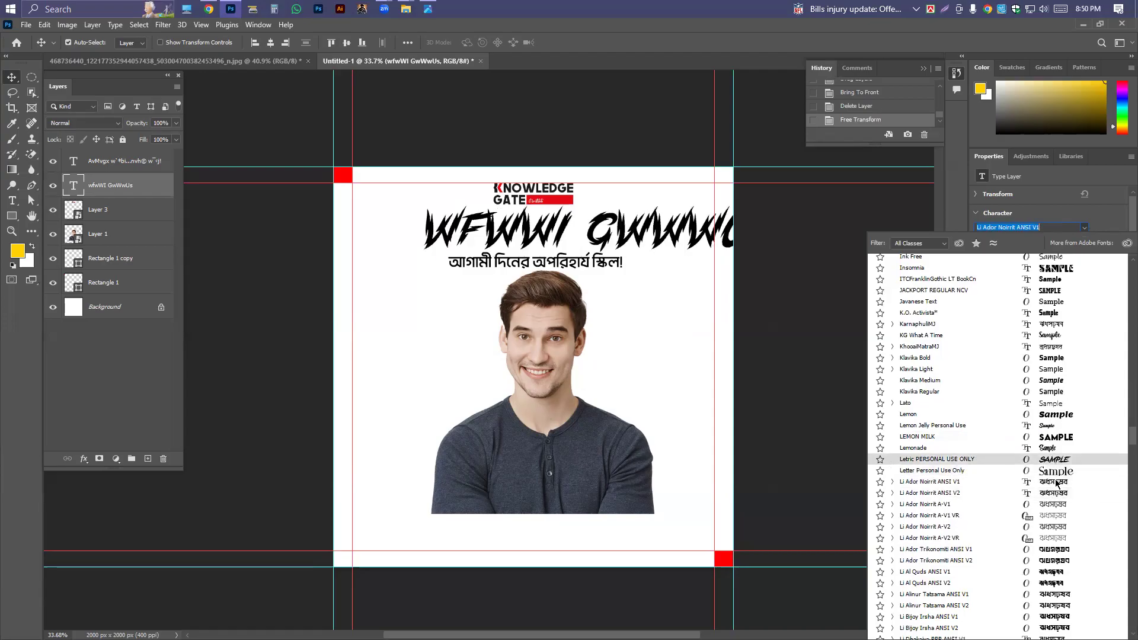
click(1057, 481)
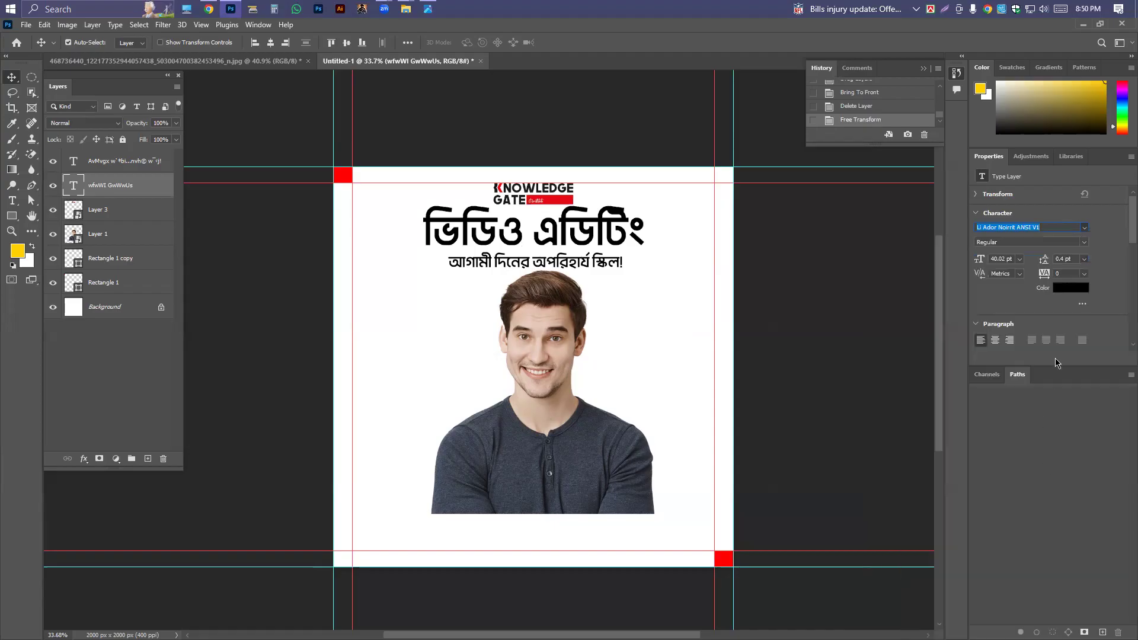
click(1085, 242)
click(1085, 243)
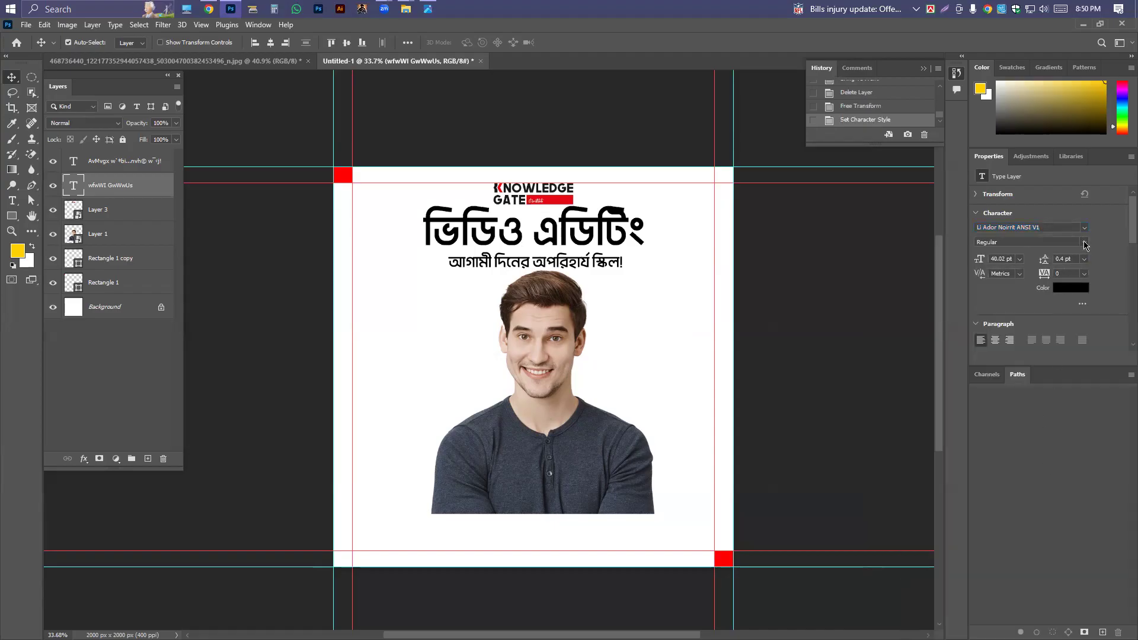
scroll(598, 260, down, 3)
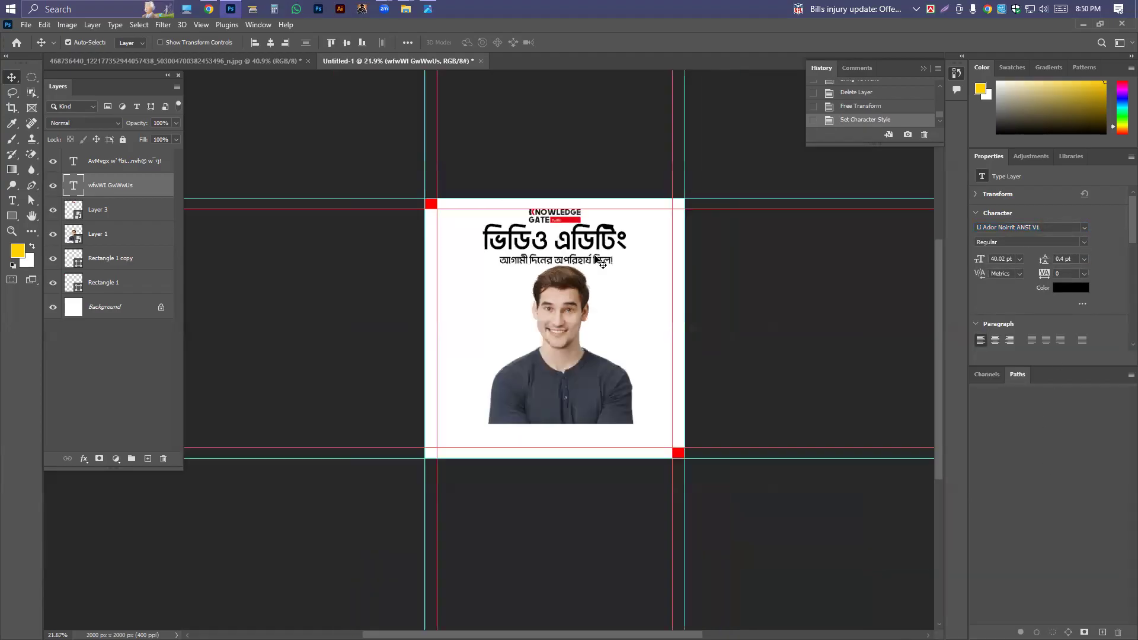
scroll(597, 260, up, 3)
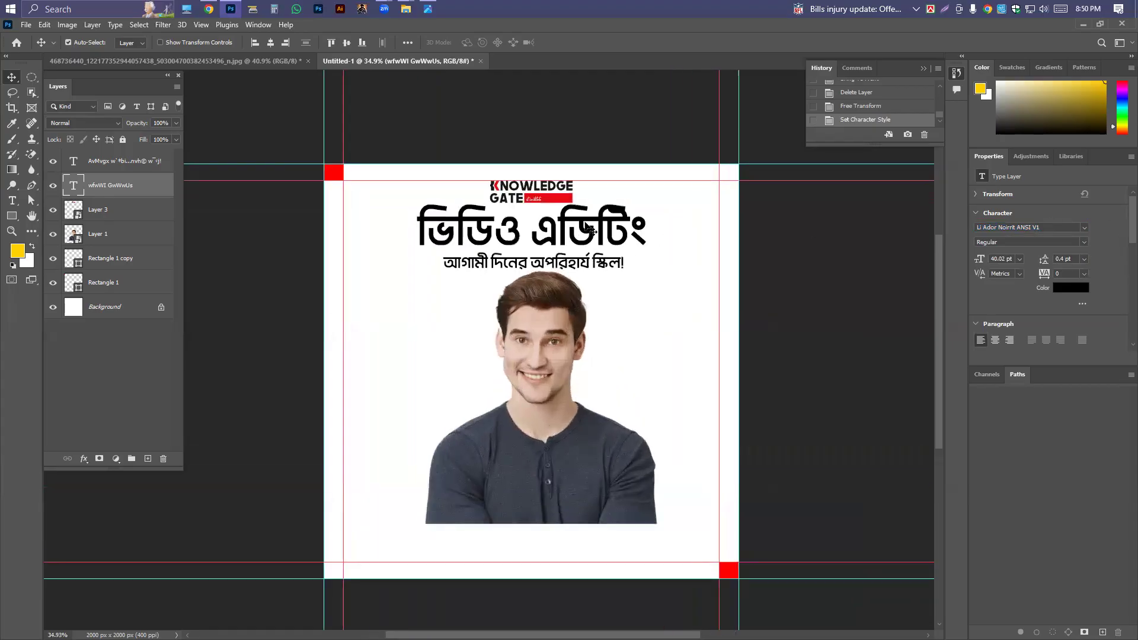
Delete the headline and subheading text layers overlaid on the reference poster document
click(553, 348)
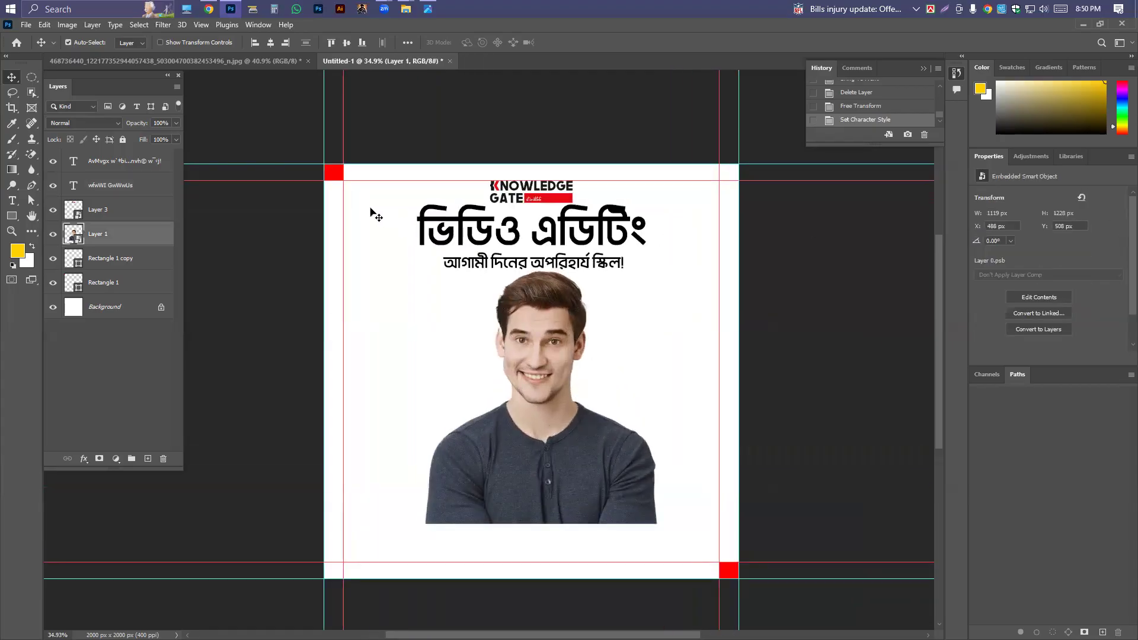
scroll(686, 358, down, 2)
click(231, 61)
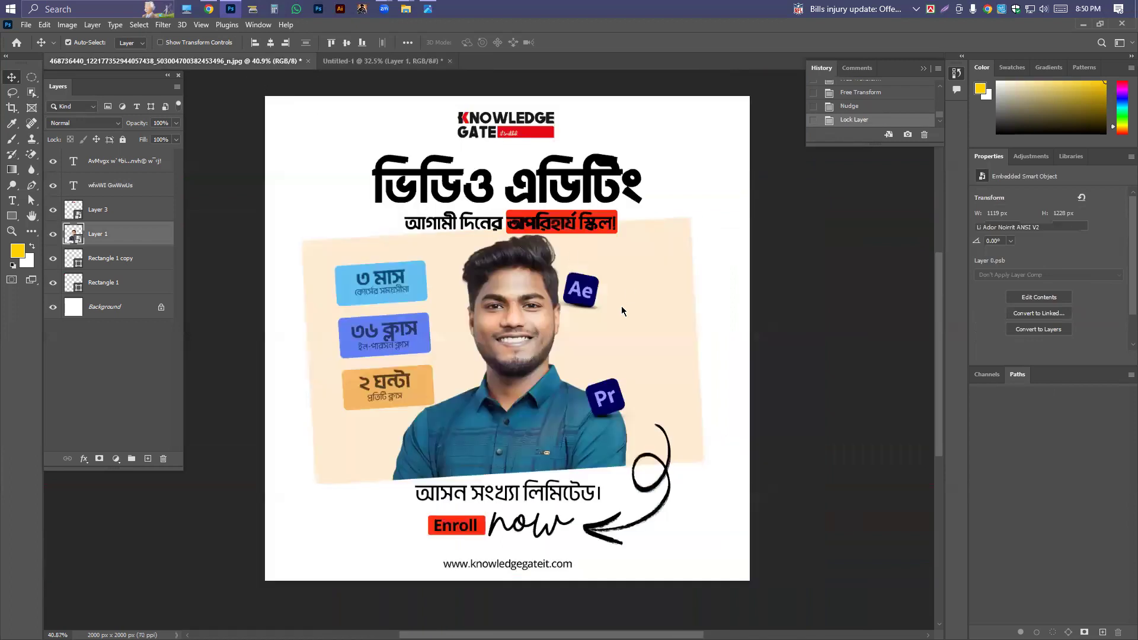
click(695, 241)
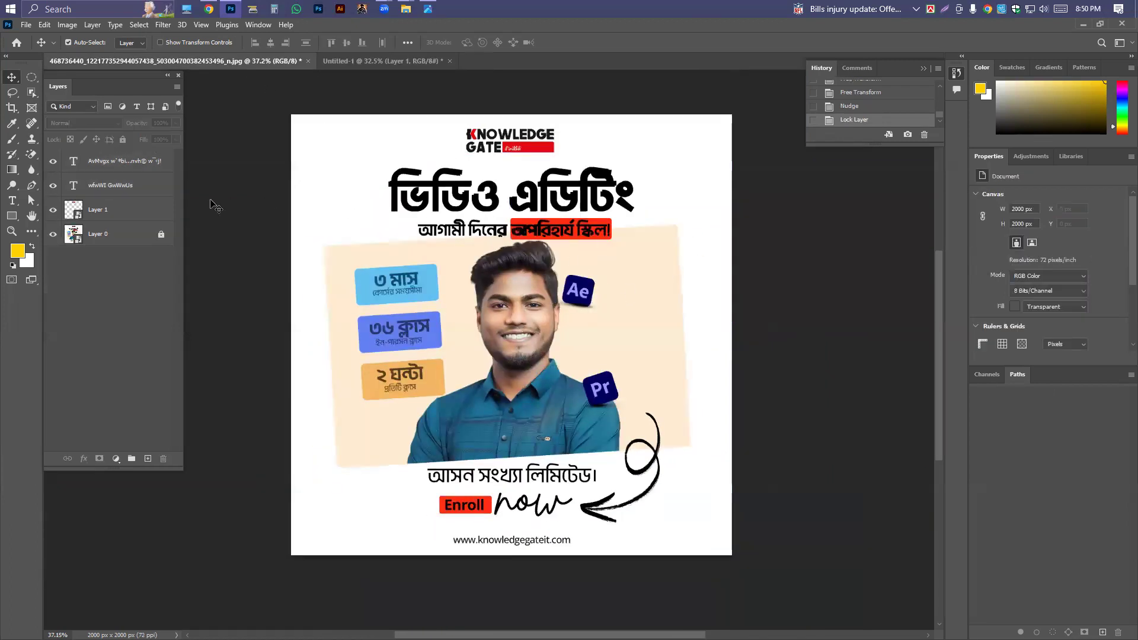
click(143, 185)
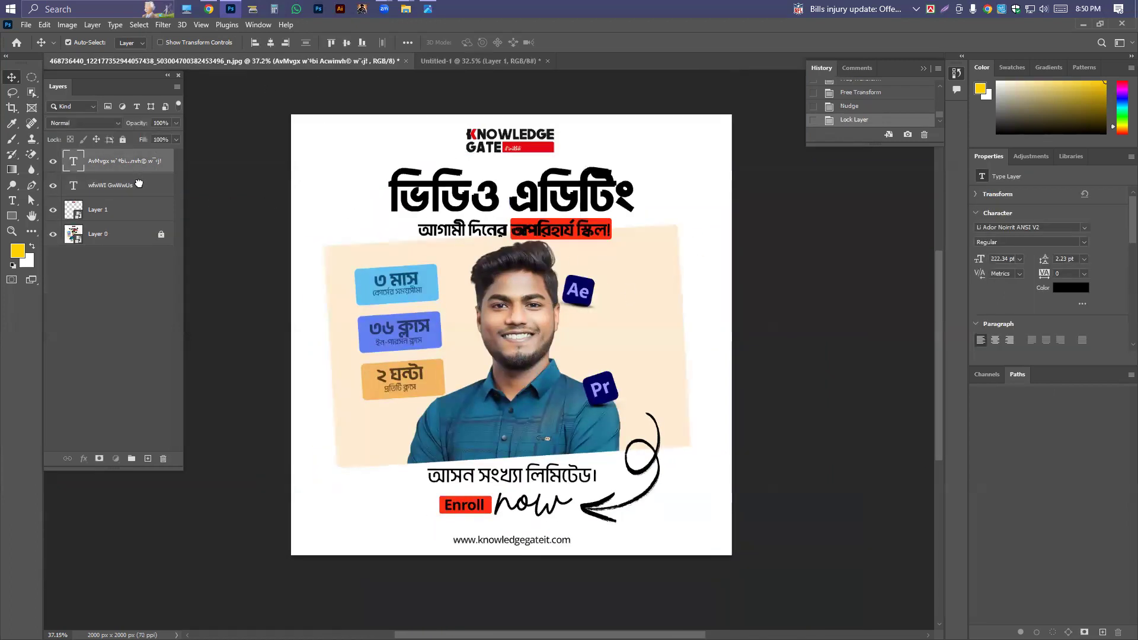
key(Delete)
click(138, 166)
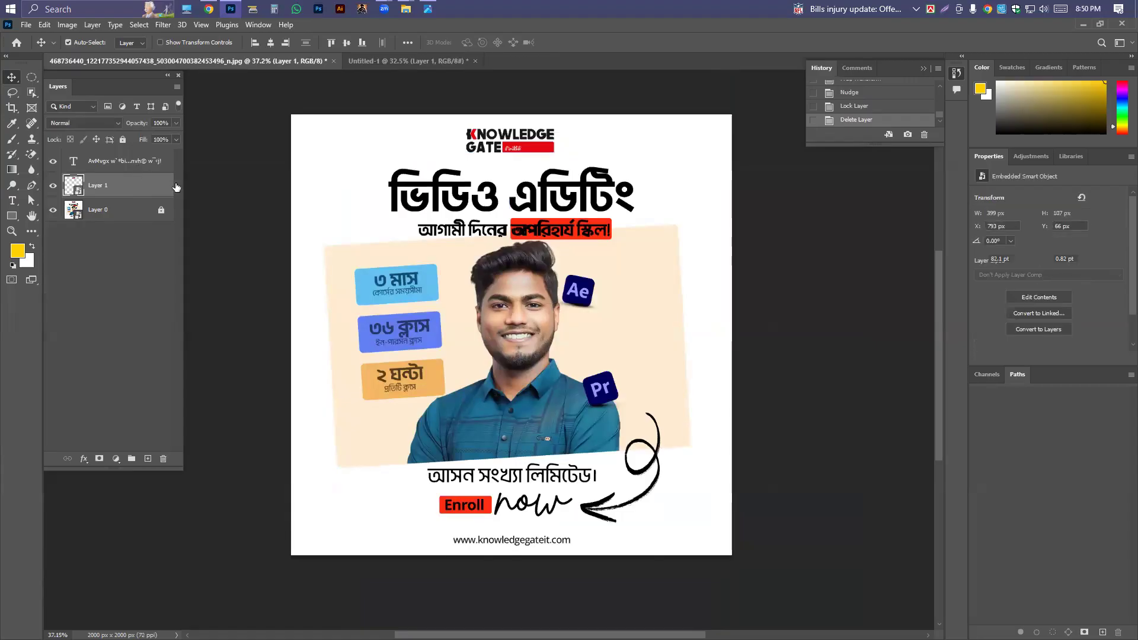
key(Delete)
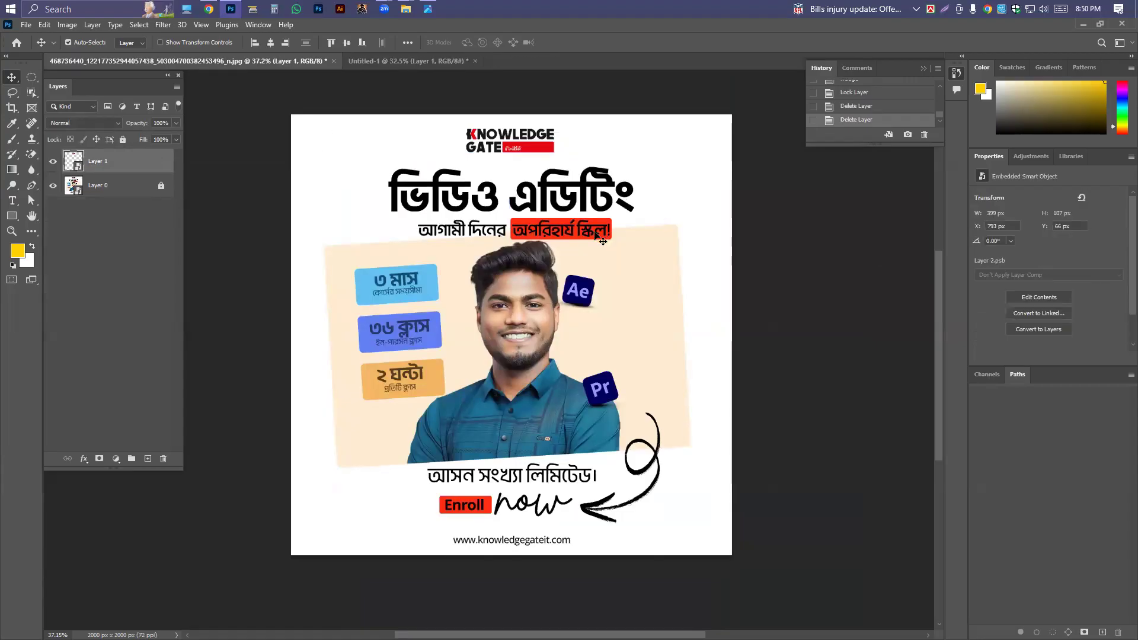
Compare the reference poster's layout with the Untitled-1 poster, checking the logo, headline, subheading and photo placement
scroll(539, 261, down, 3)
scroll(536, 286, up, 2)
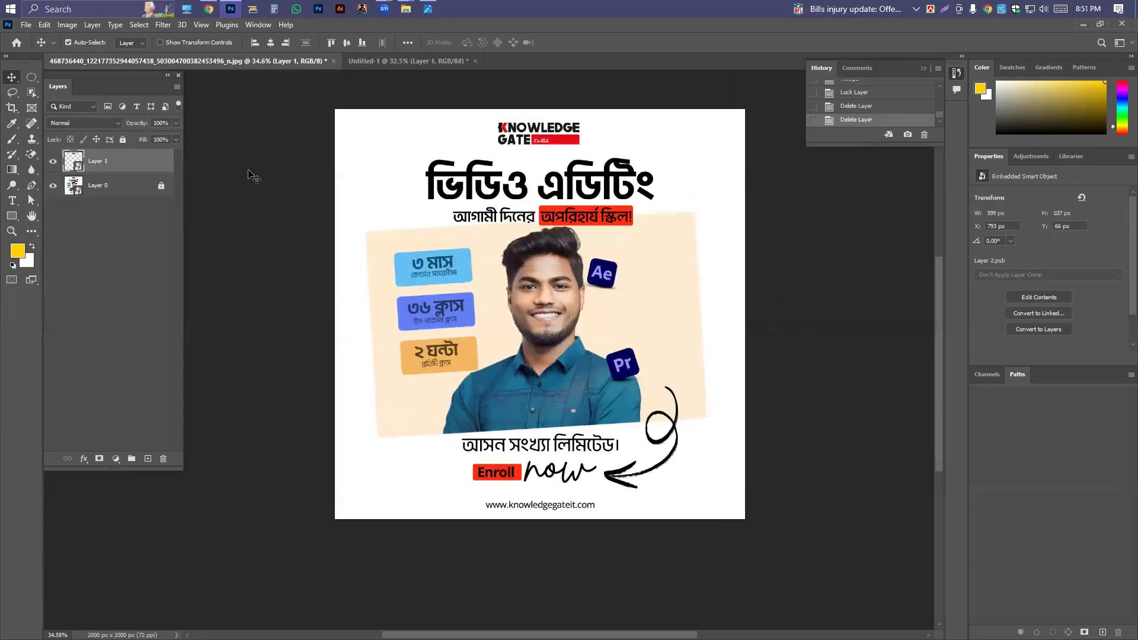
click(387, 64)
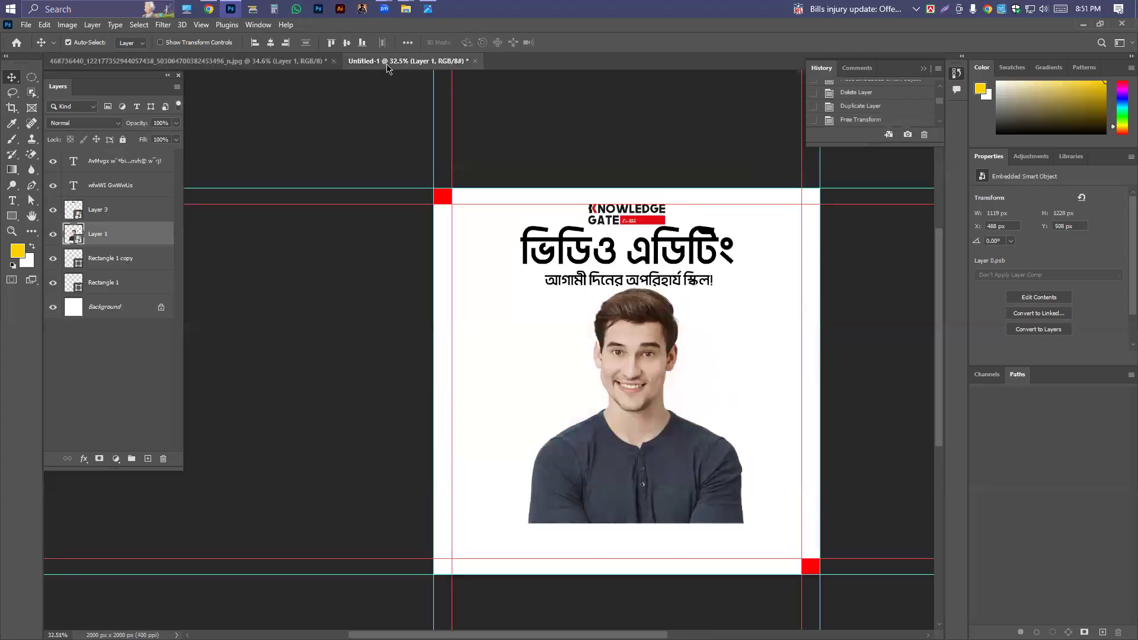
scroll(508, 291, down, 1)
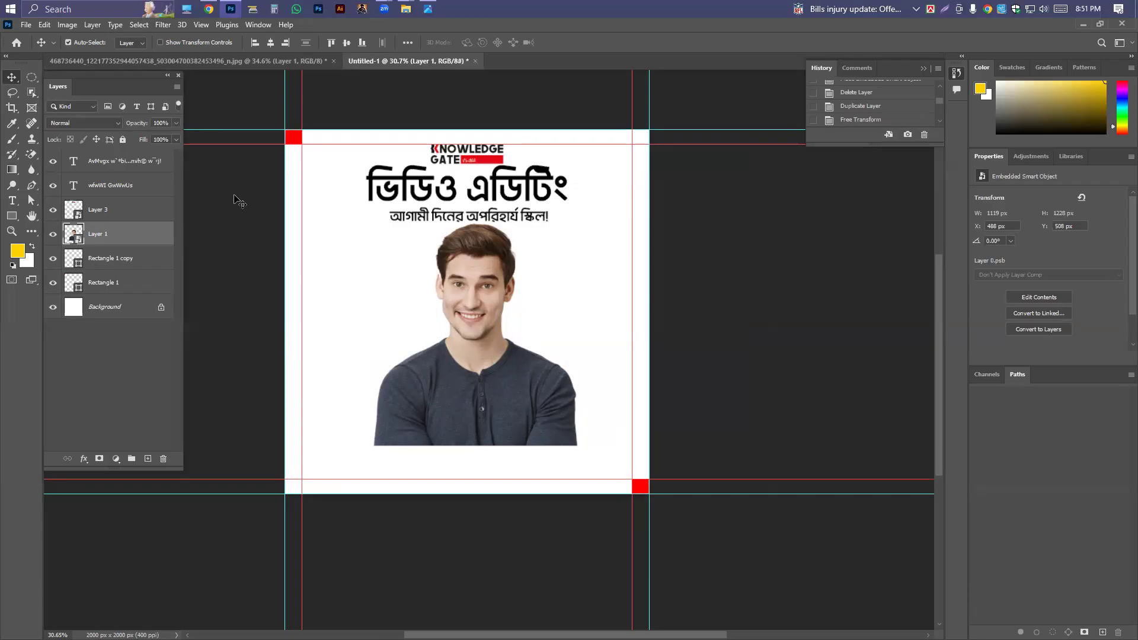
scroll(450, 234, down, 2)
click(223, 62)
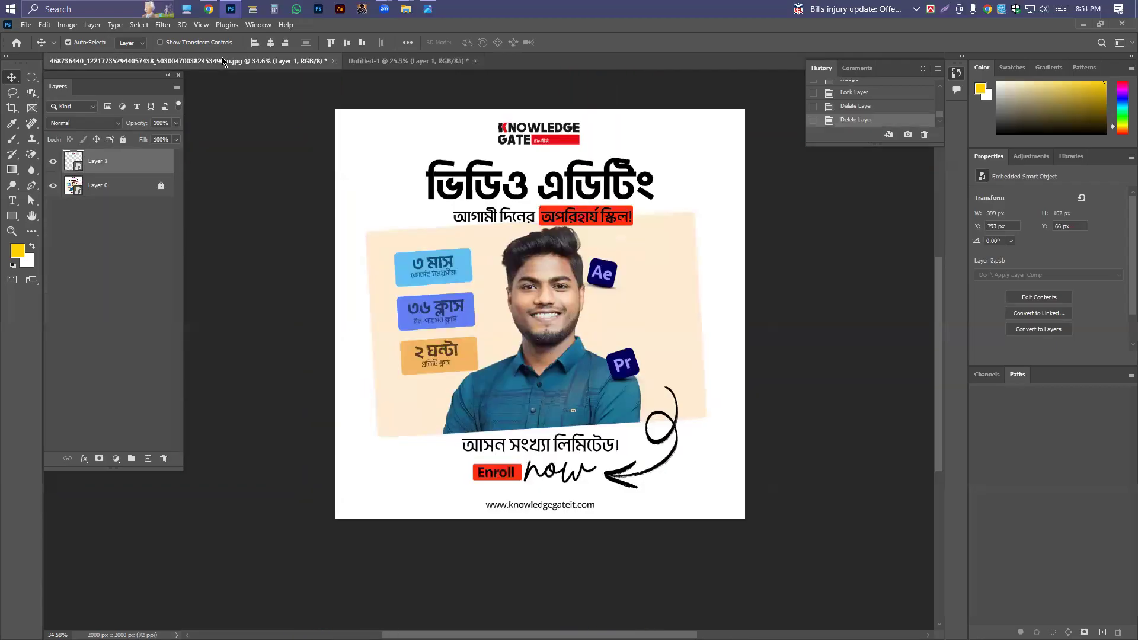
click(410, 61)
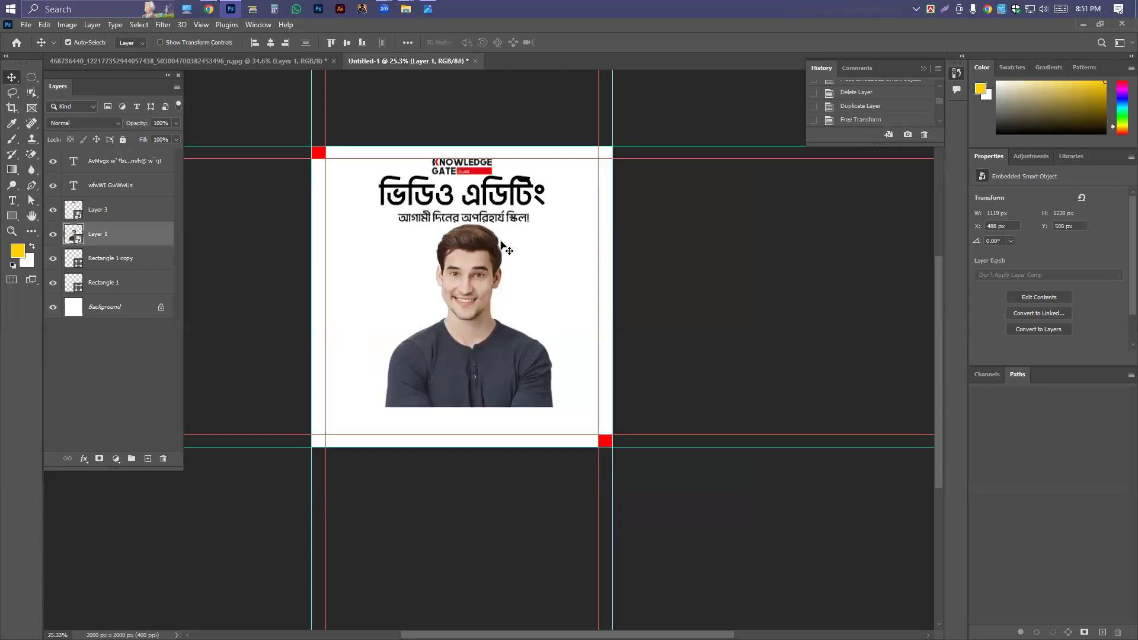
scroll(477, 322, up, 1)
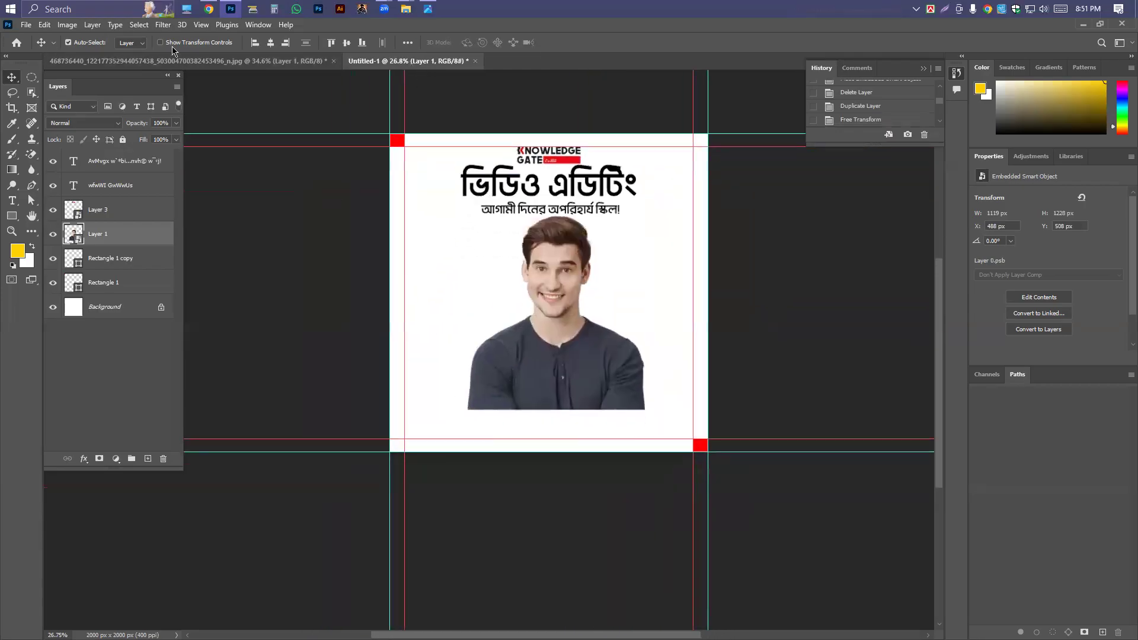
click(178, 62)
scroll(429, 262, up, 2)
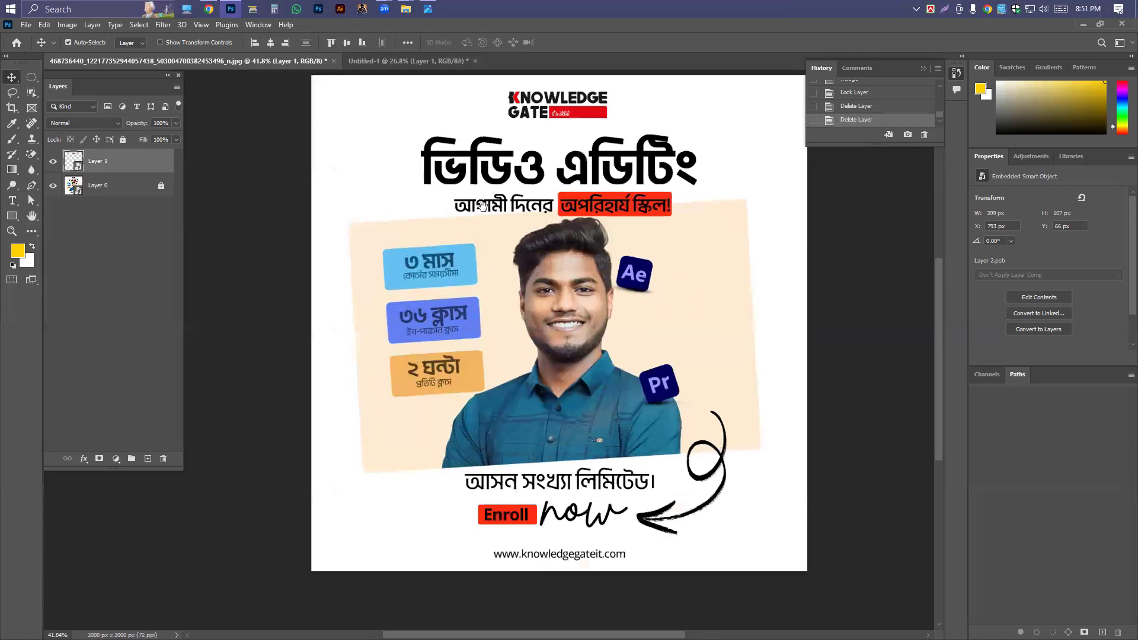
Delete the separate logo layer from the reference document, keeping only the locked poster image
scroll(408, 243, down, 3)
scroll(415, 255, up, 1)
drag(469, 298, 470, 242)
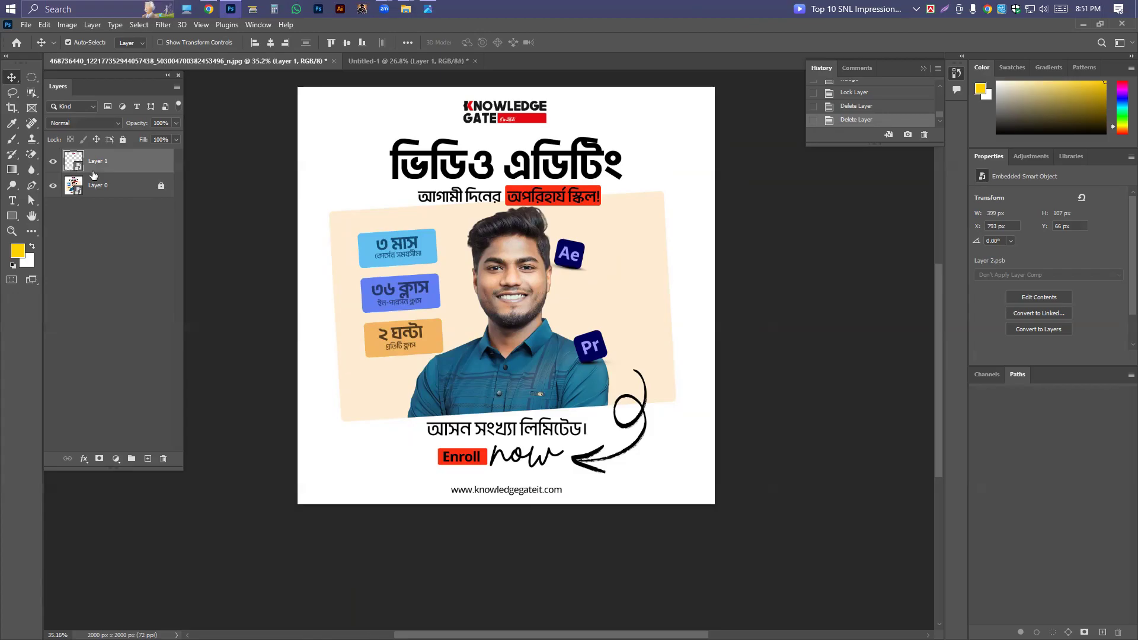
click(54, 163)
key(Delete)
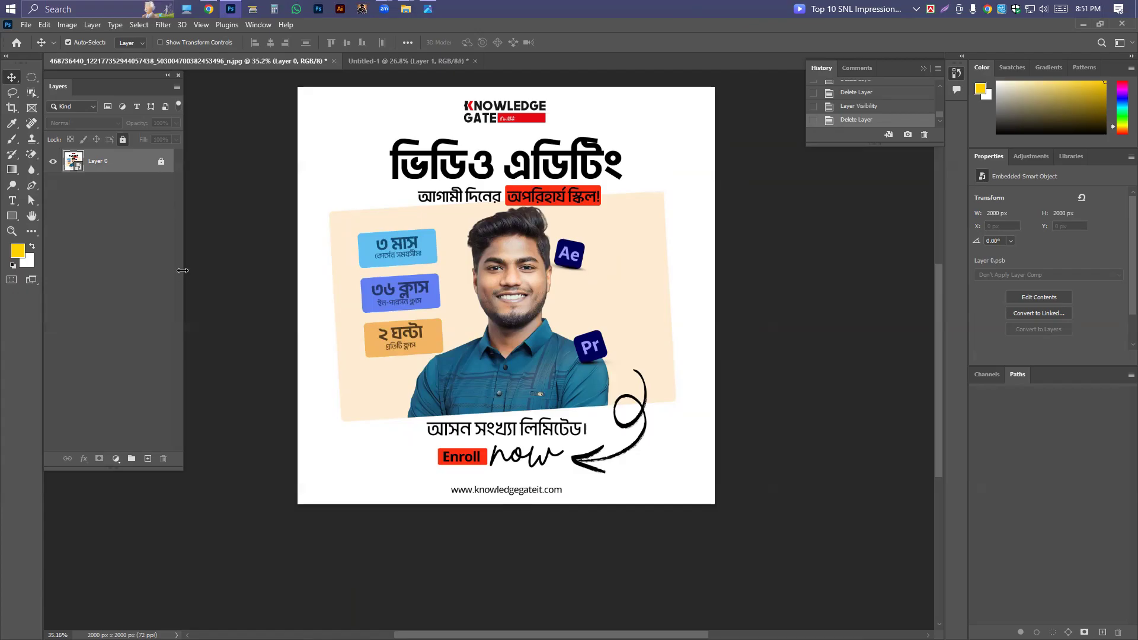
Sample the reference poster's white background and the cream of its tilted panel, leaving cream as the foreground colour
key(i)
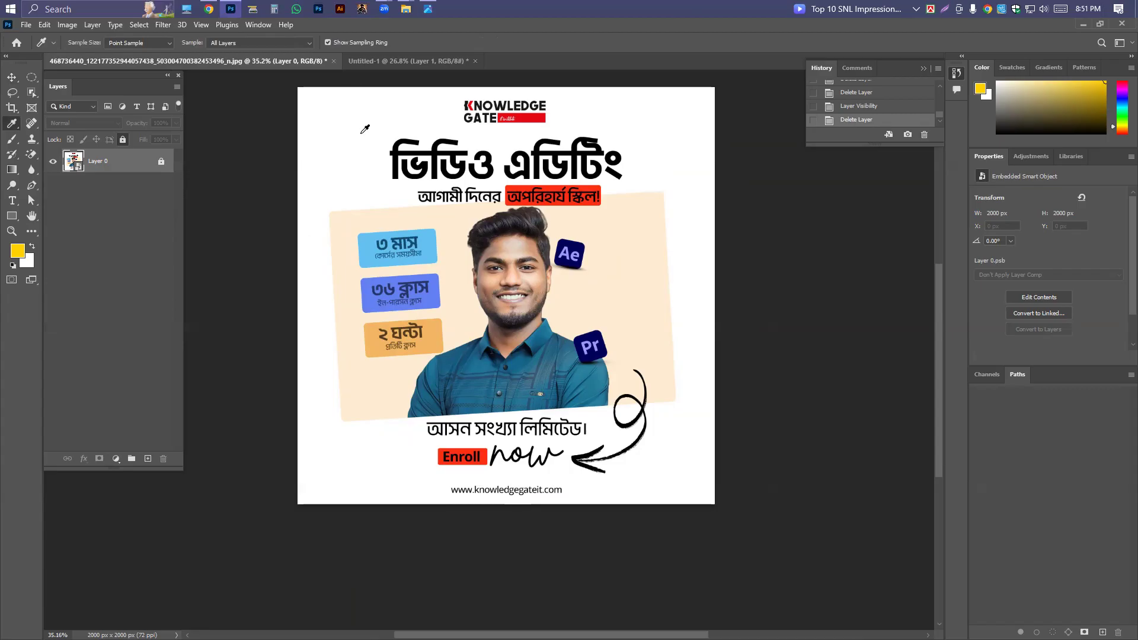
click(331, 129)
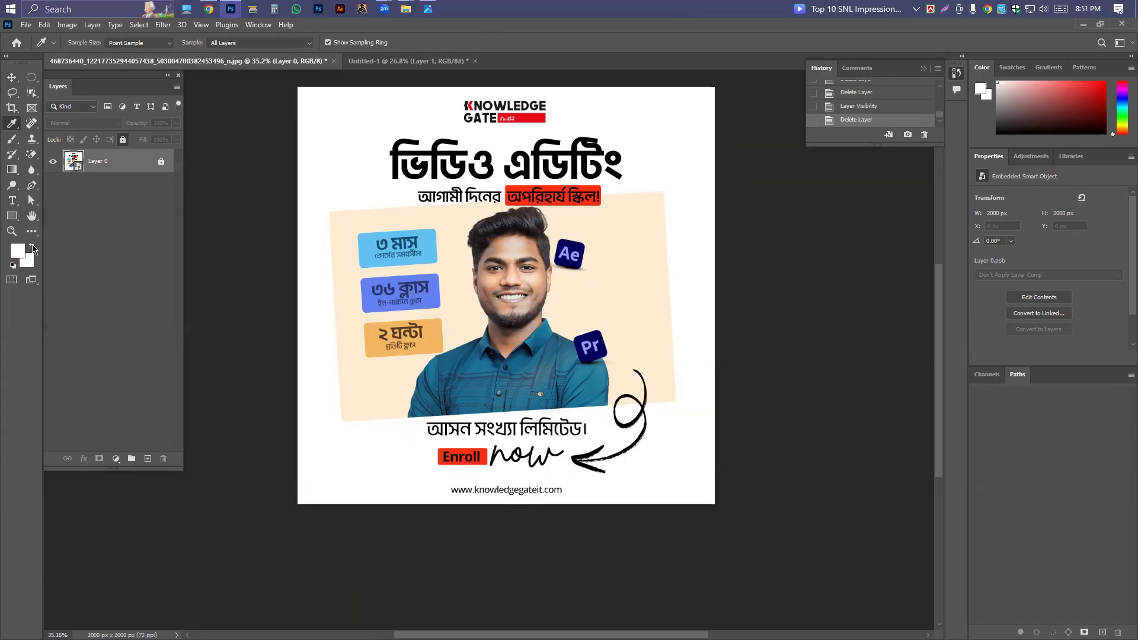
click(347, 219)
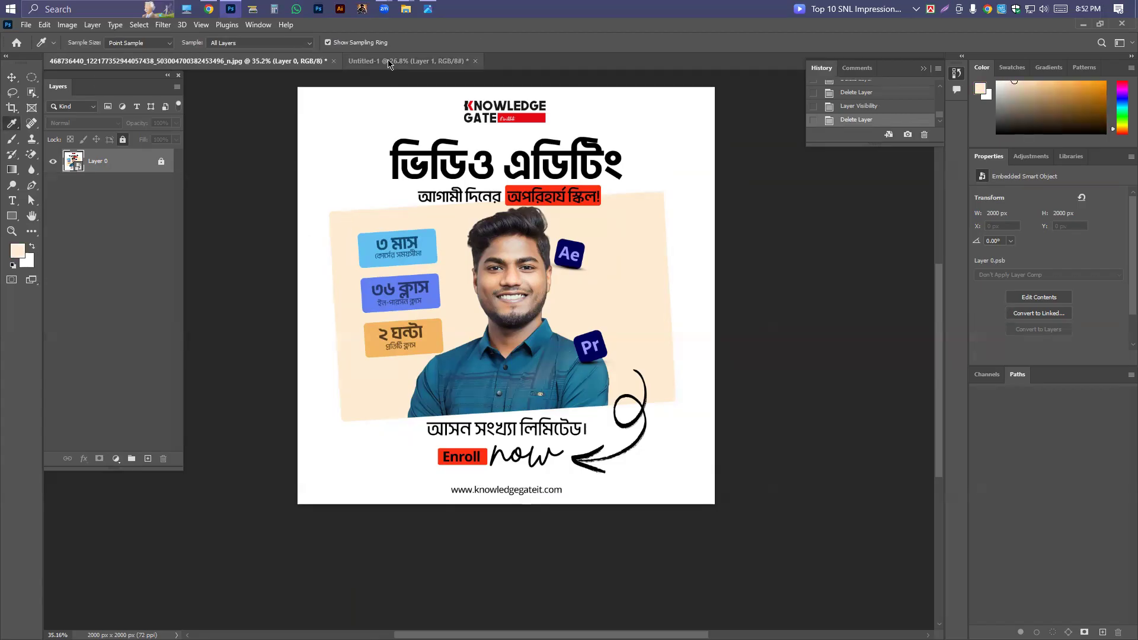
Convert the locked Background of the Untitled-1 poster into a regular layer
click(403, 61)
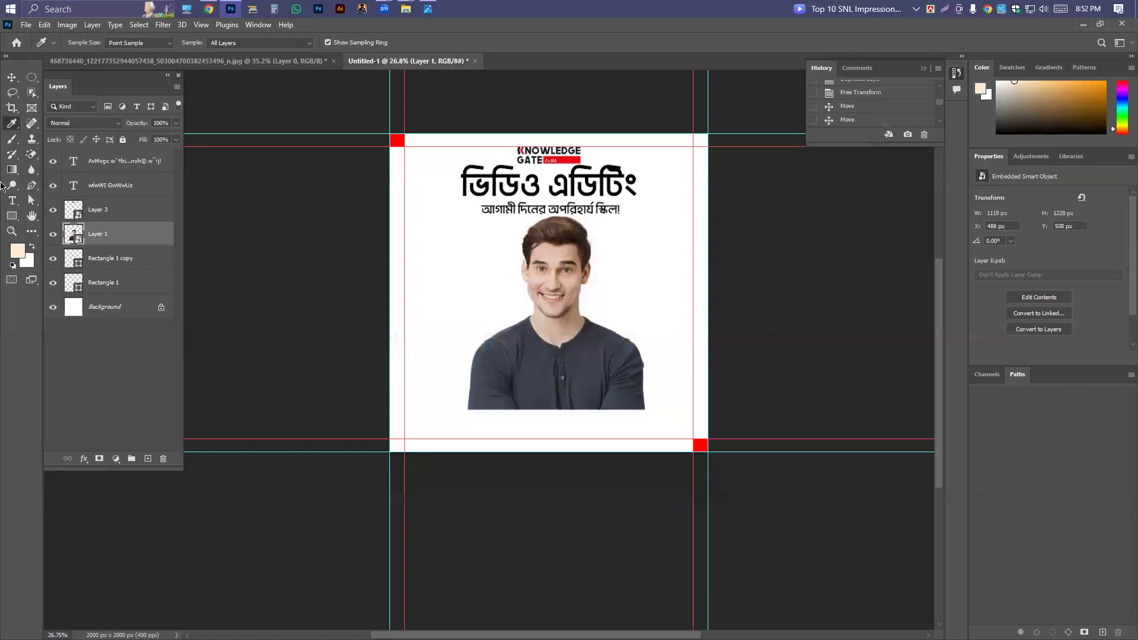
click(101, 311)
click(161, 307)
Make white the foreground colour and add a white (ffffff) Solid Color fill layer above the old background
click(117, 459)
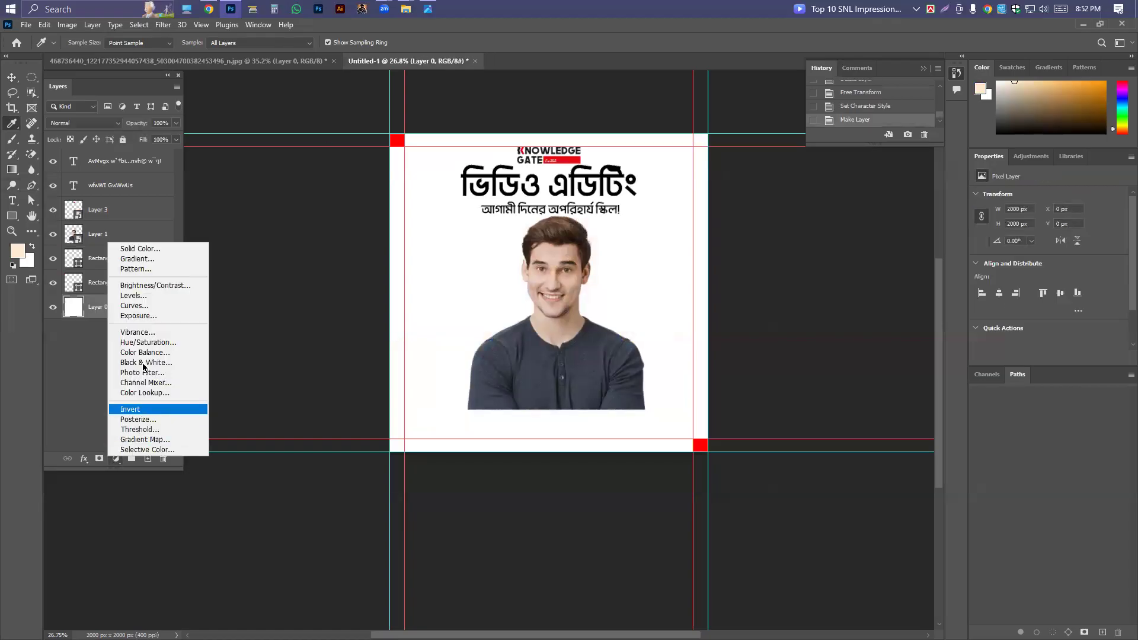
click(47, 348)
click(33, 253)
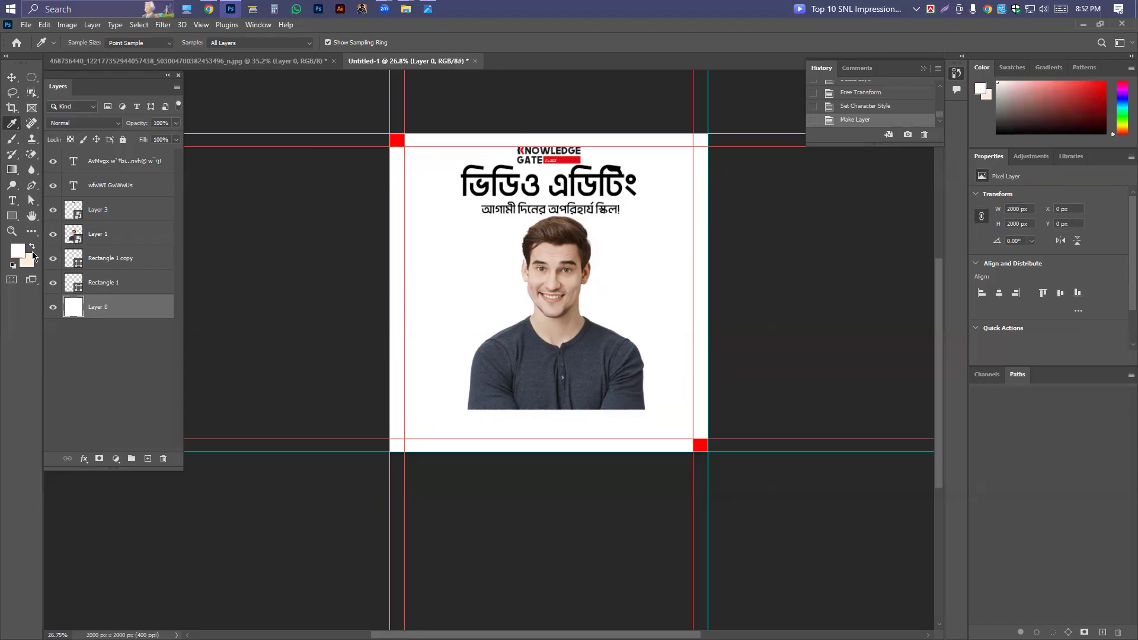
click(116, 459)
click(122, 247)
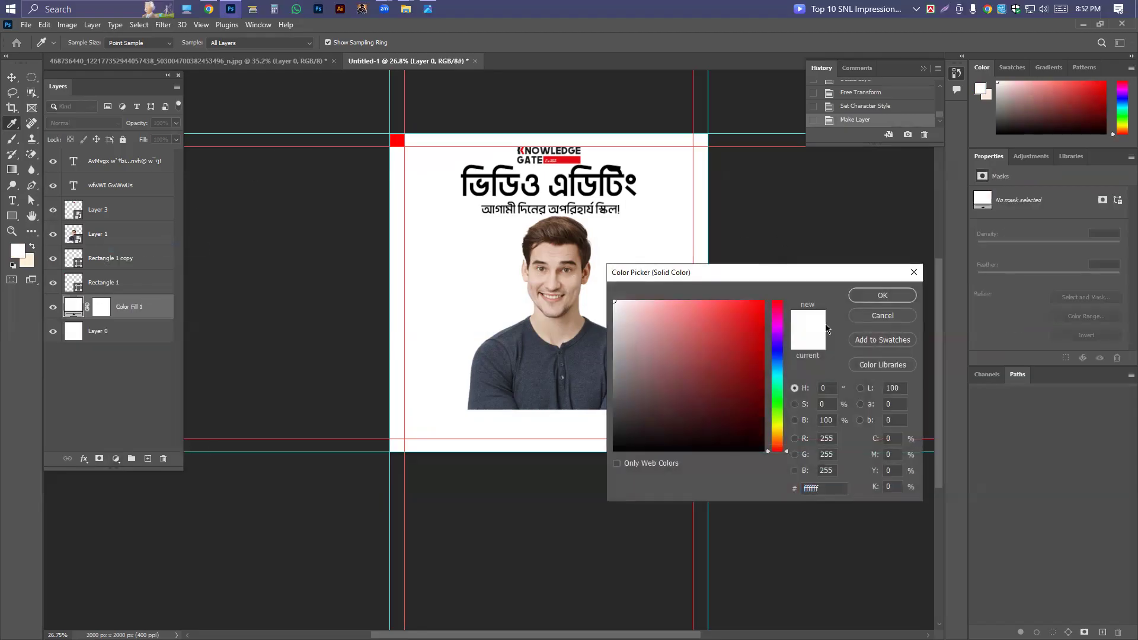
click(883, 296)
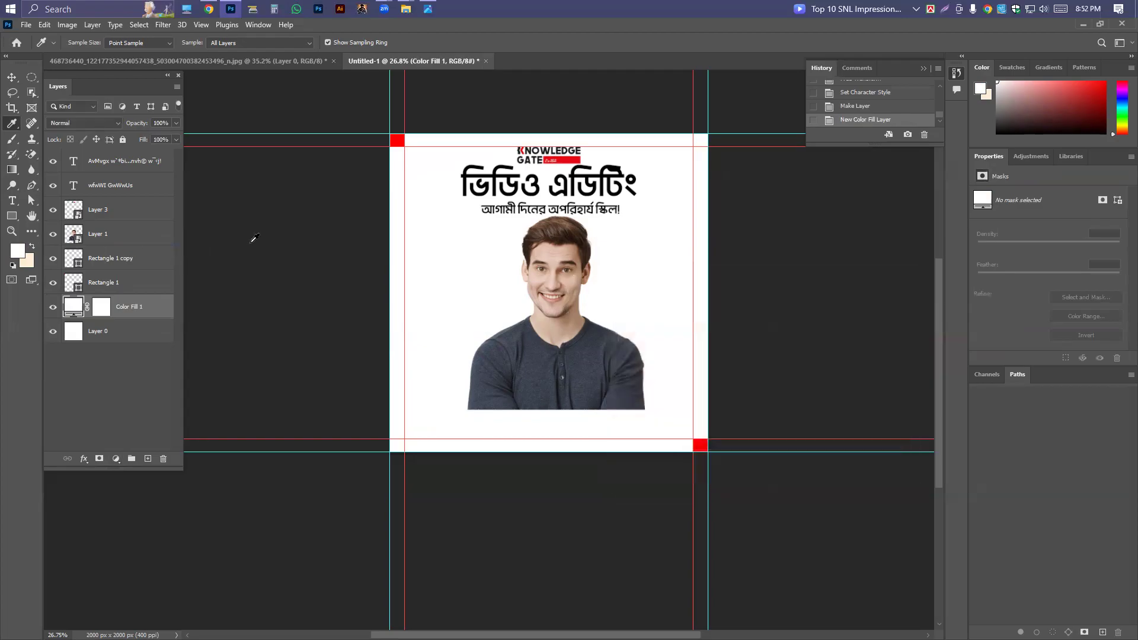
Delete the old white background layer and lock the new colour fill layer
click(99, 331)
key(Delete)
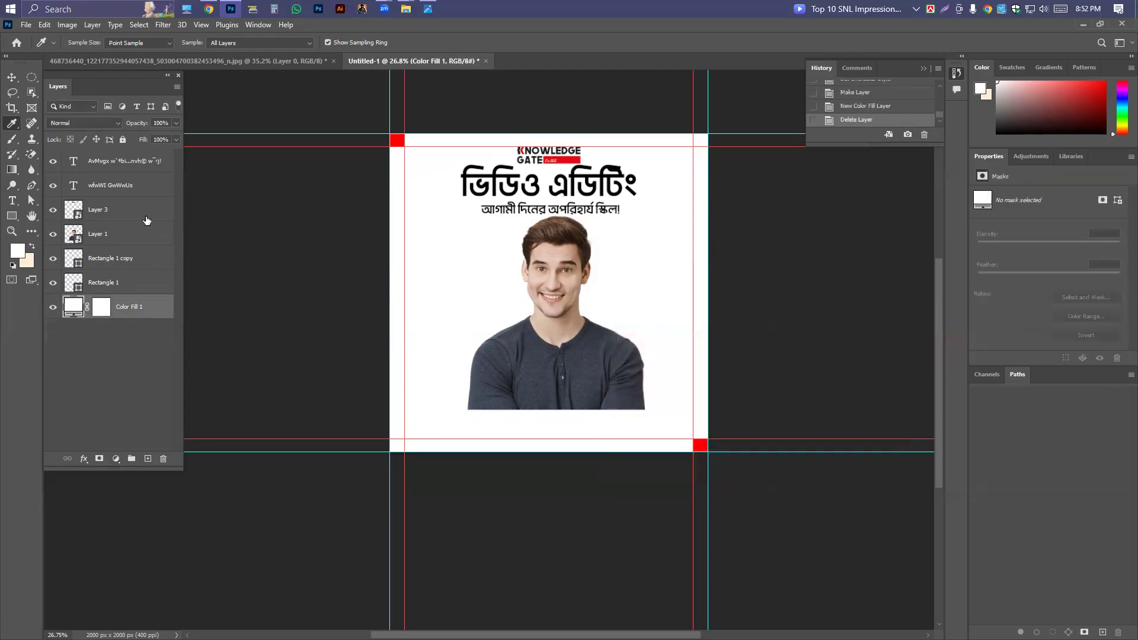
click(123, 139)
Check the reference poster, then add a new empty layer directly beneath the man's photo in Untitled-1
scroll(640, 275, up, 1)
scroll(541, 292, right, 2)
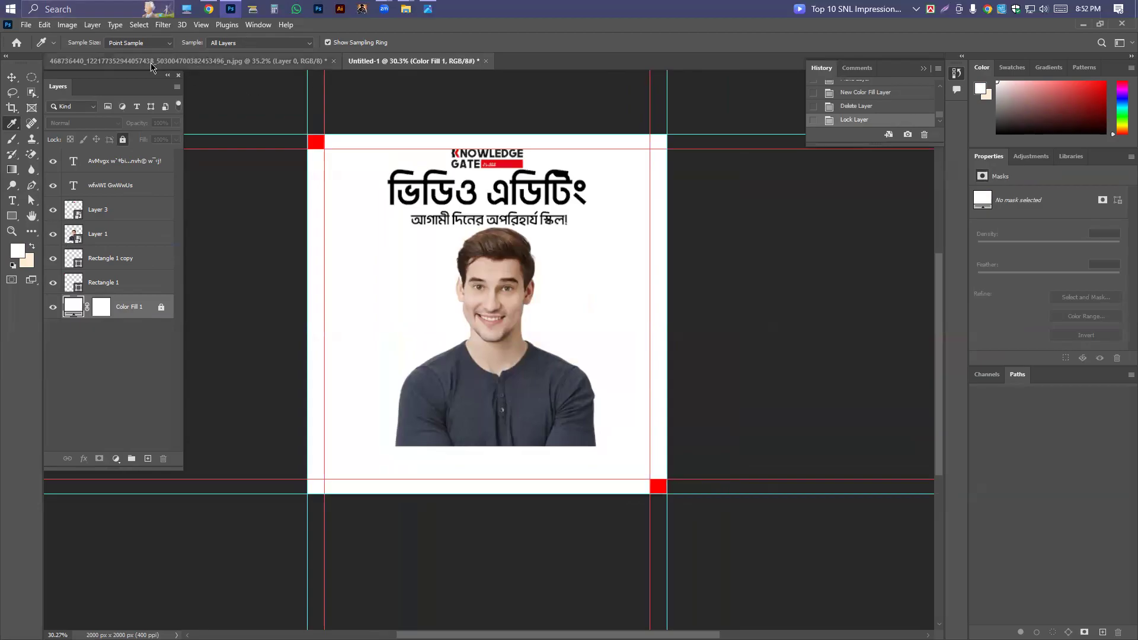
click(225, 61)
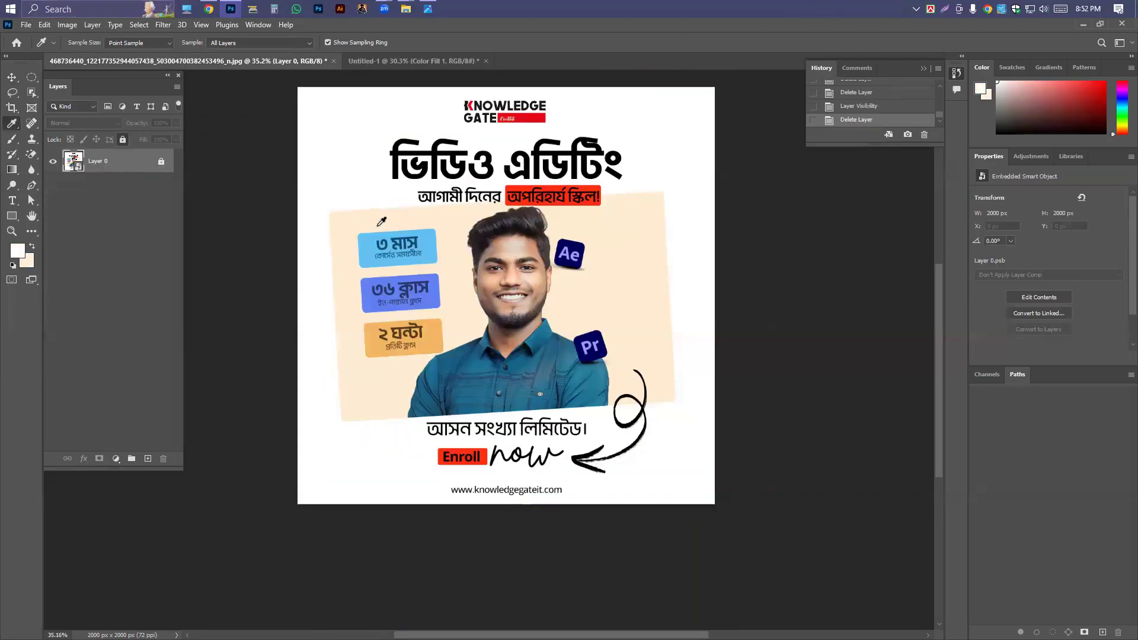
click(382, 61)
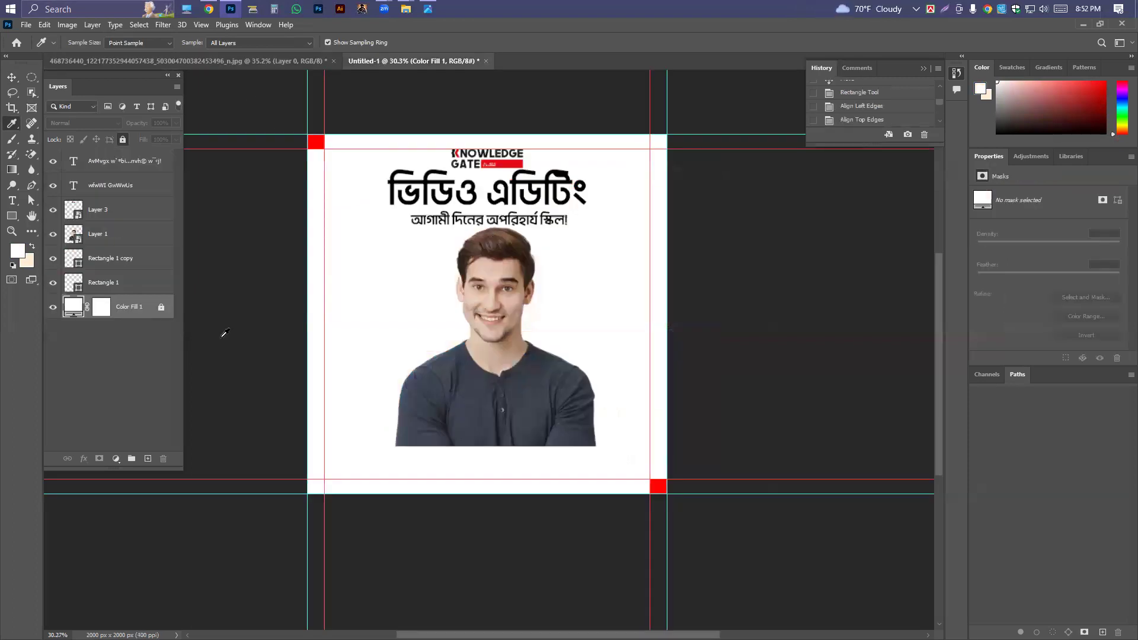
click(118, 233)
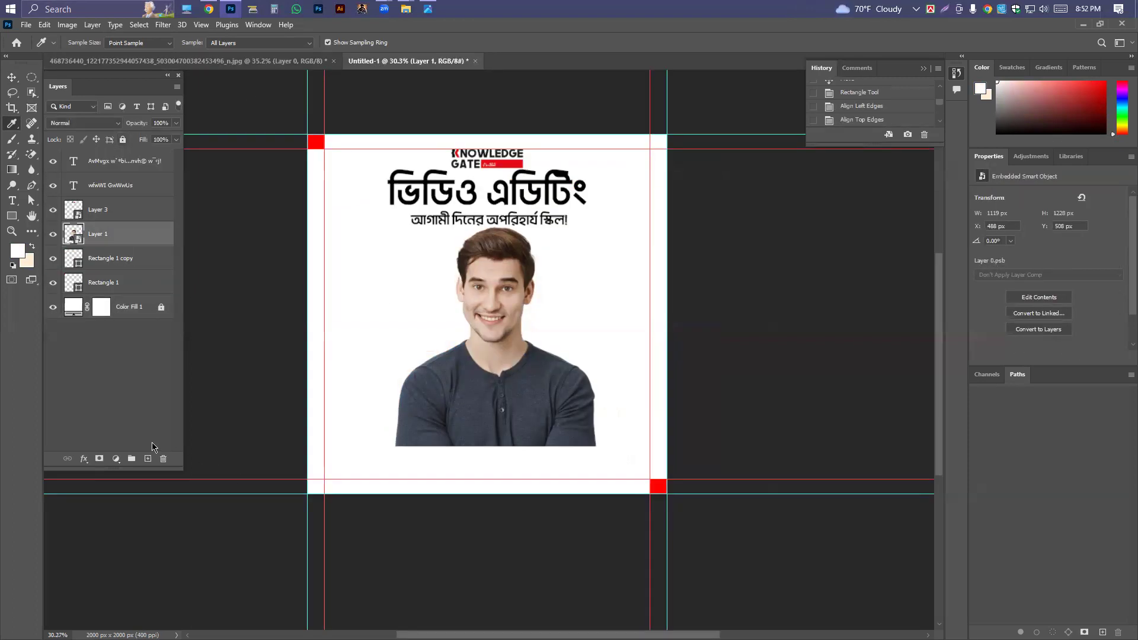
click(147, 459)
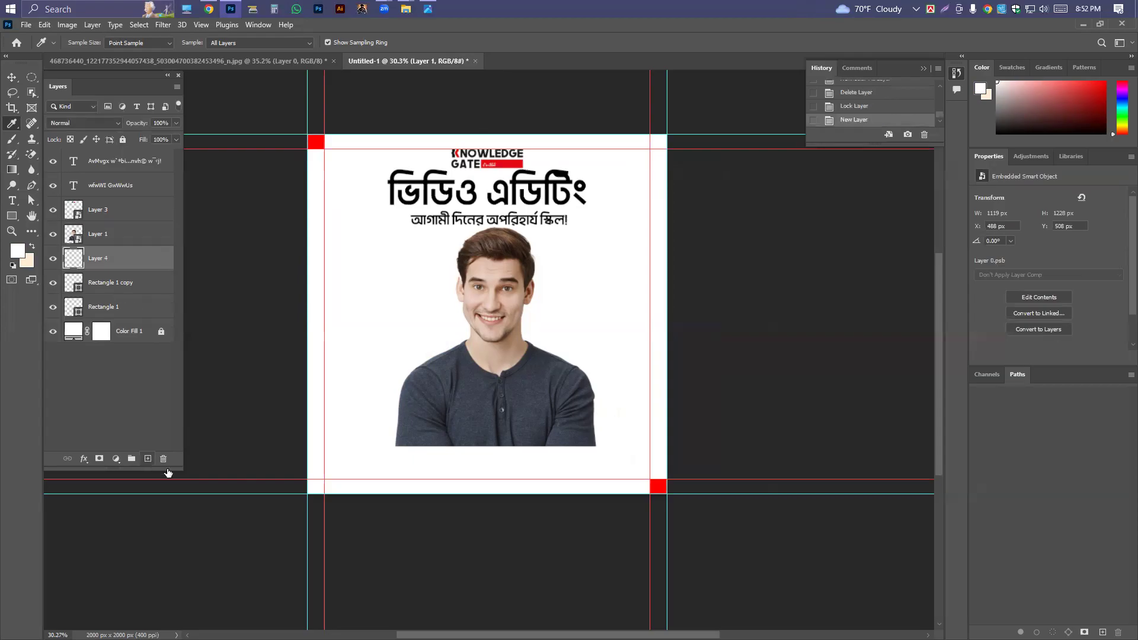
Activate the Rectangle tool and make the sampled cream its fill colour
click(12, 220)
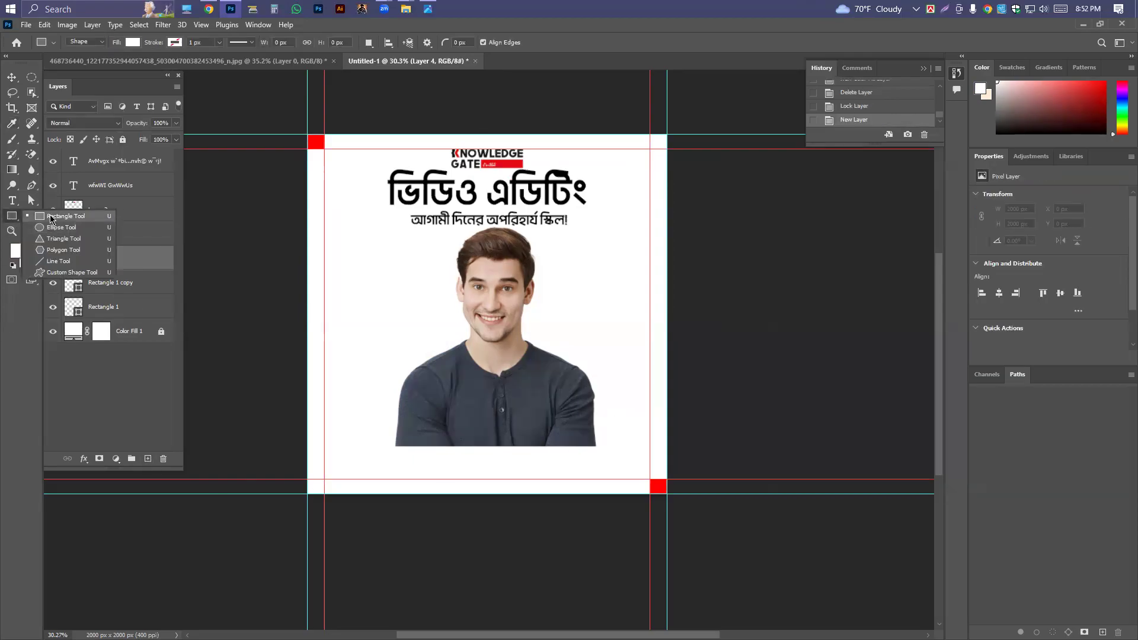
click(51, 217)
click(32, 249)
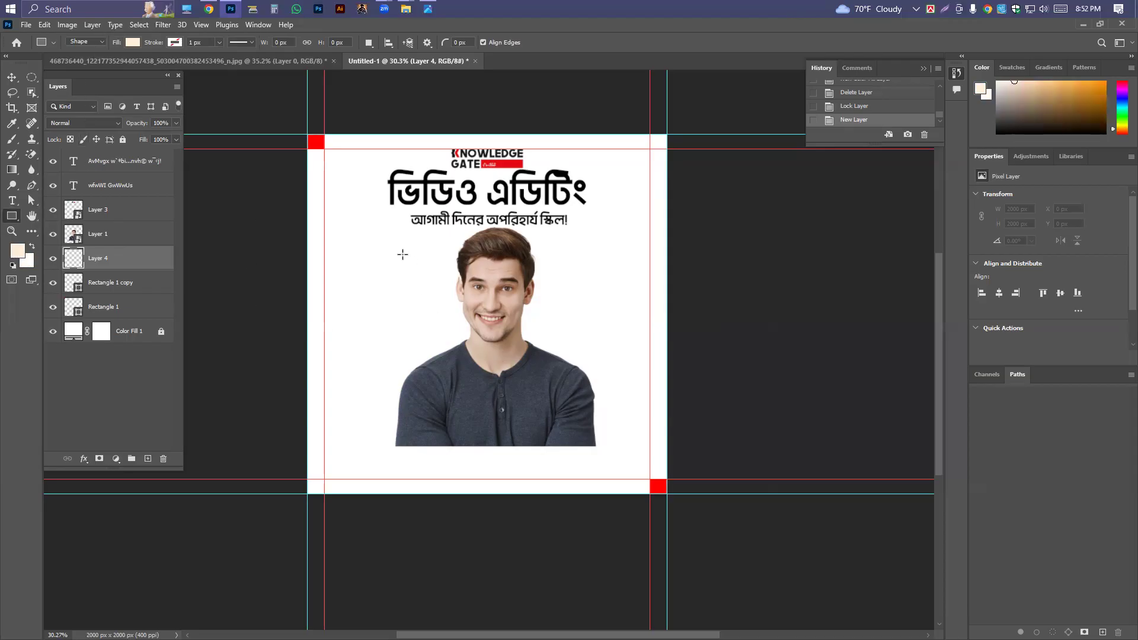
Examine the size, tilt and position of the cream panel behind the man in the reference poster
click(178, 61)
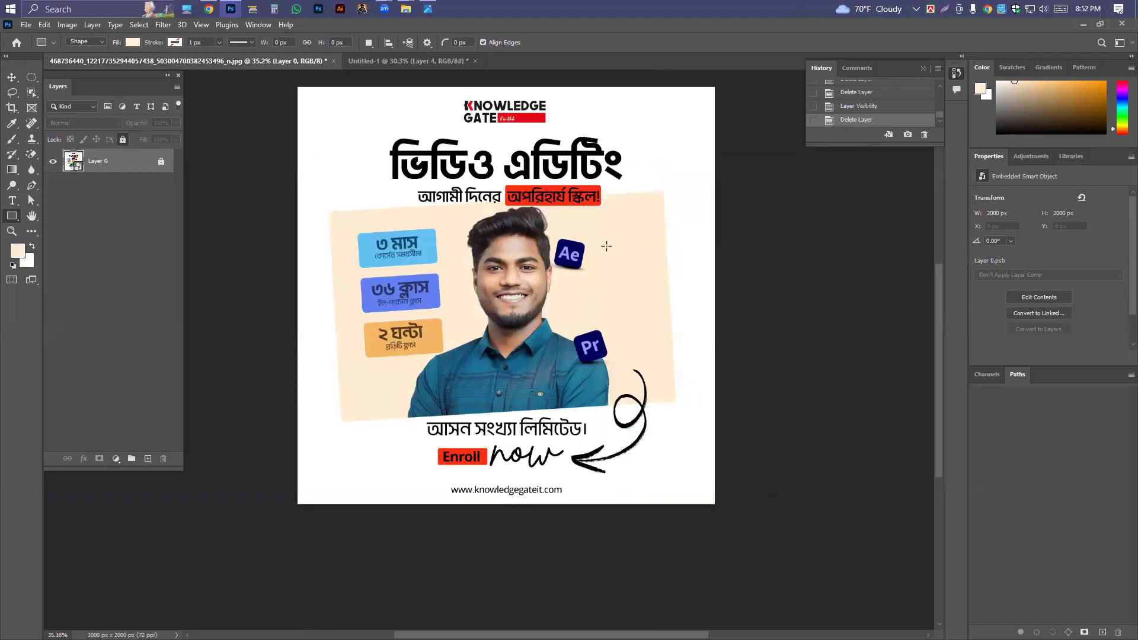
scroll(518, 224, down, 3)
scroll(462, 255, up, 4)
drag(519, 245, 486, 271)
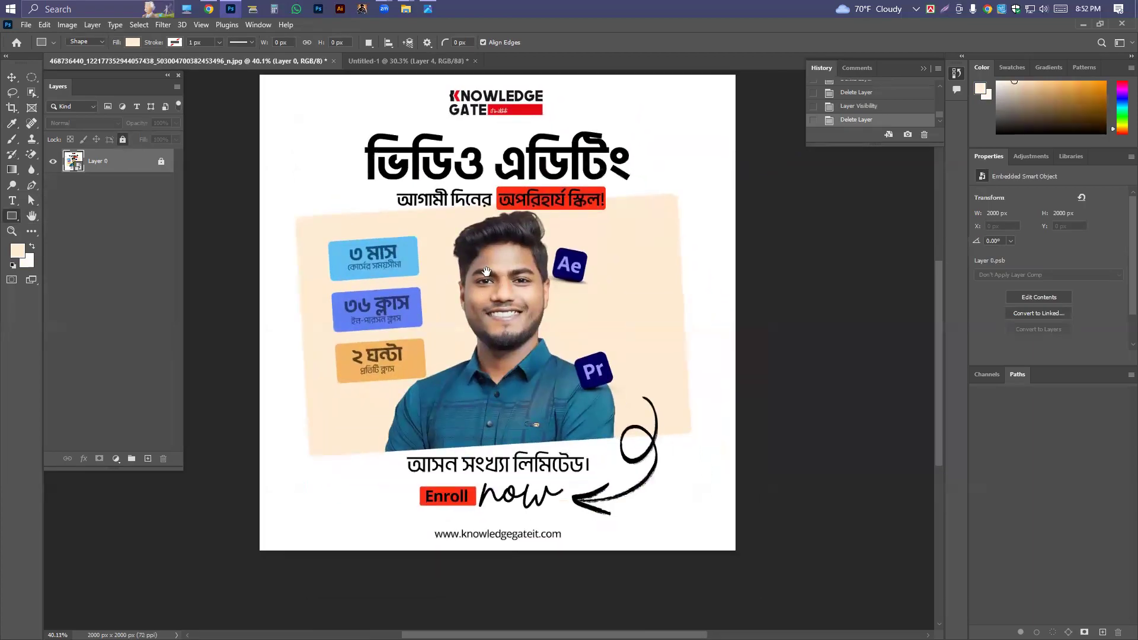
scroll(421, 225, down, 2)
scroll(417, 238, up, 3)
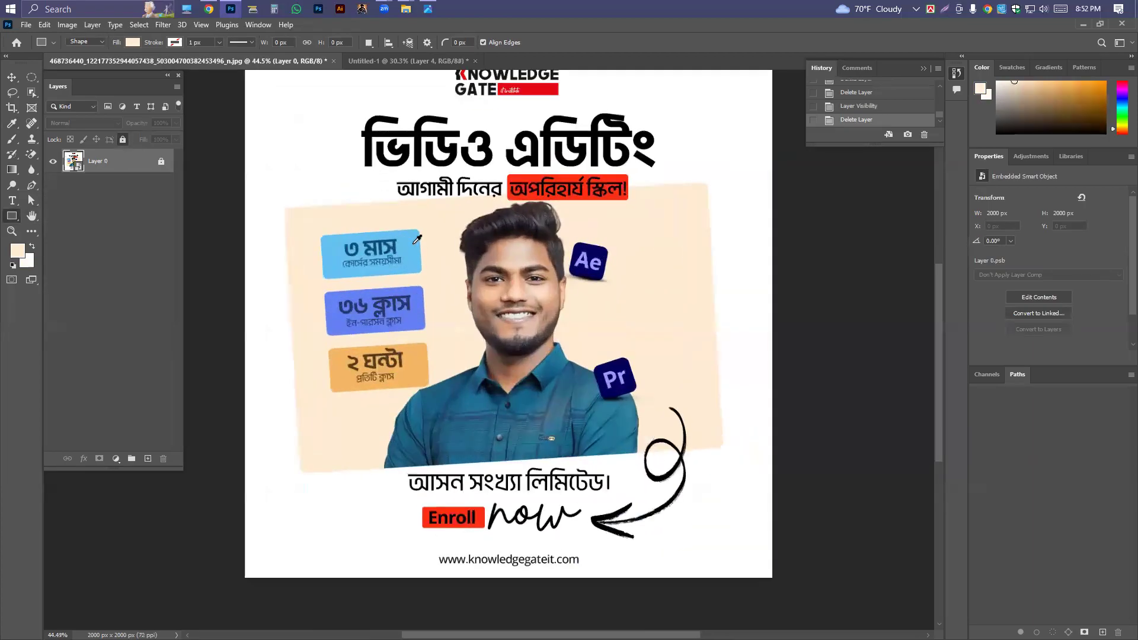
drag(459, 245, 427, 273)
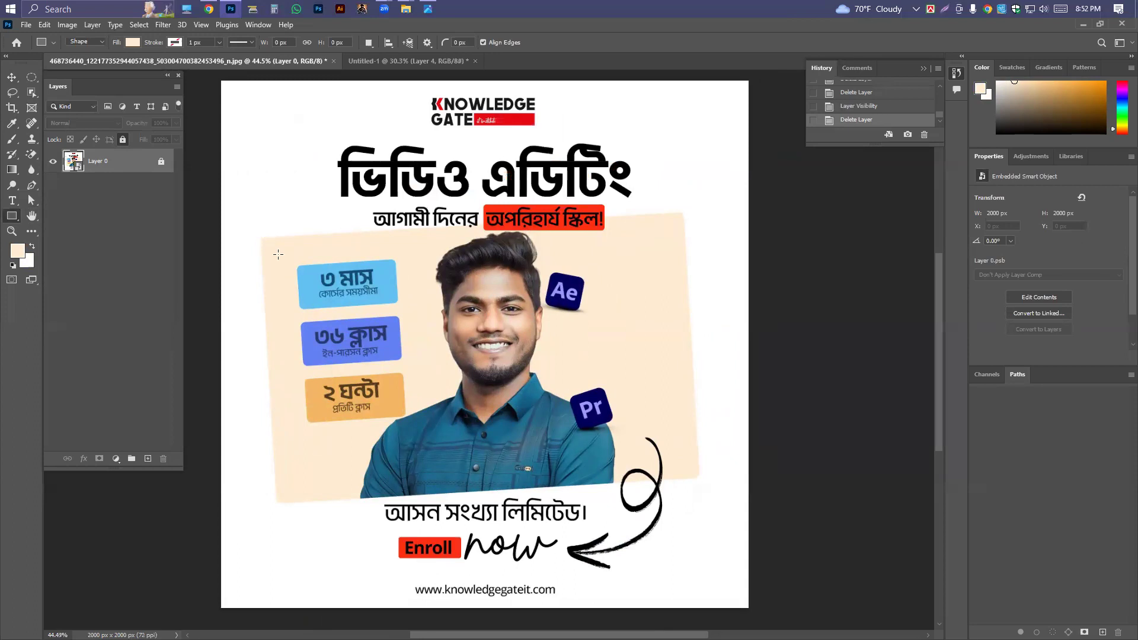
Draw a cream rectangle over the reference poster's cream panel and resize it to about 1575 × 1074 px
drag(261, 237, 698, 499)
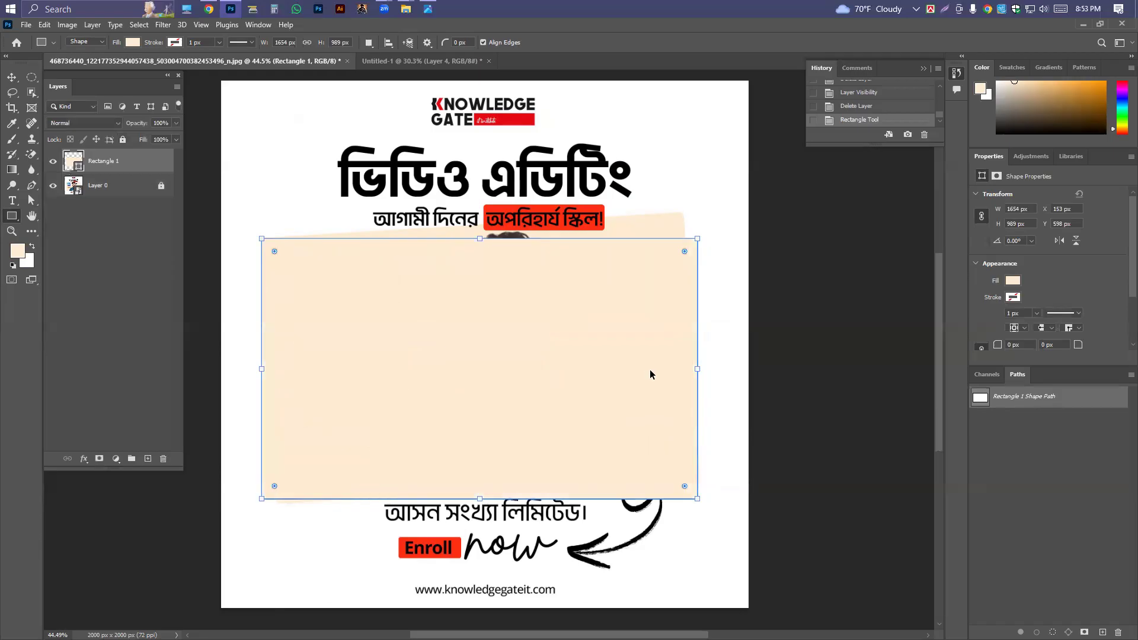
key(ctrl+t)
drag(480, 239, 481, 218)
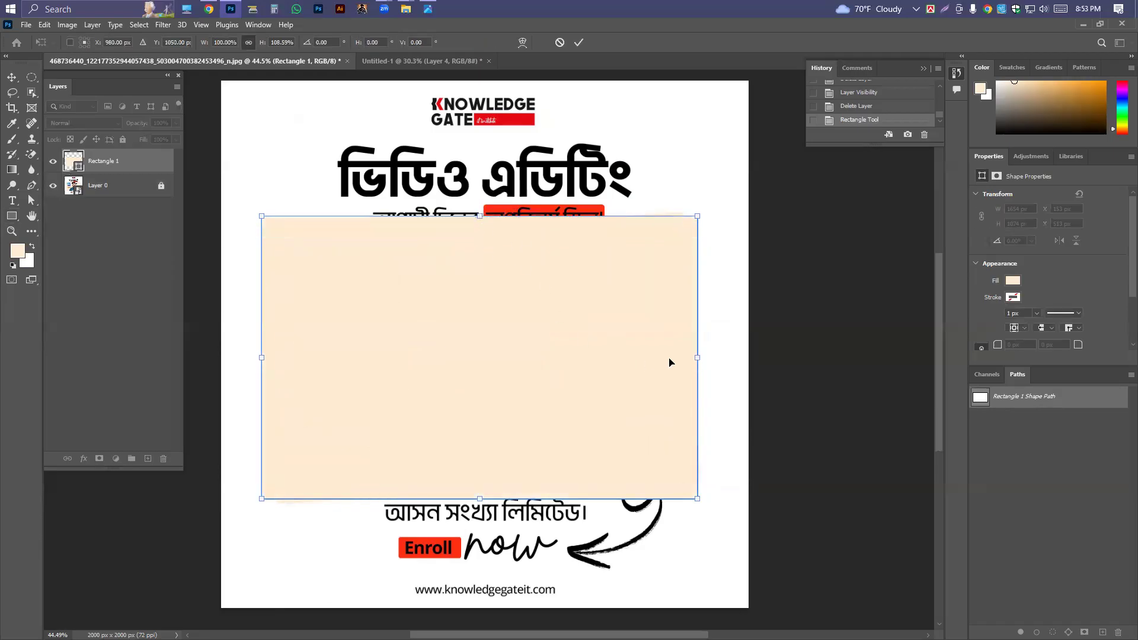
mouse_move(700, 358)
mouse_down()
mouse_move(635, 356)
mouse_move(700, 357)
mouse_up()
drag(261, 357, 284, 360)
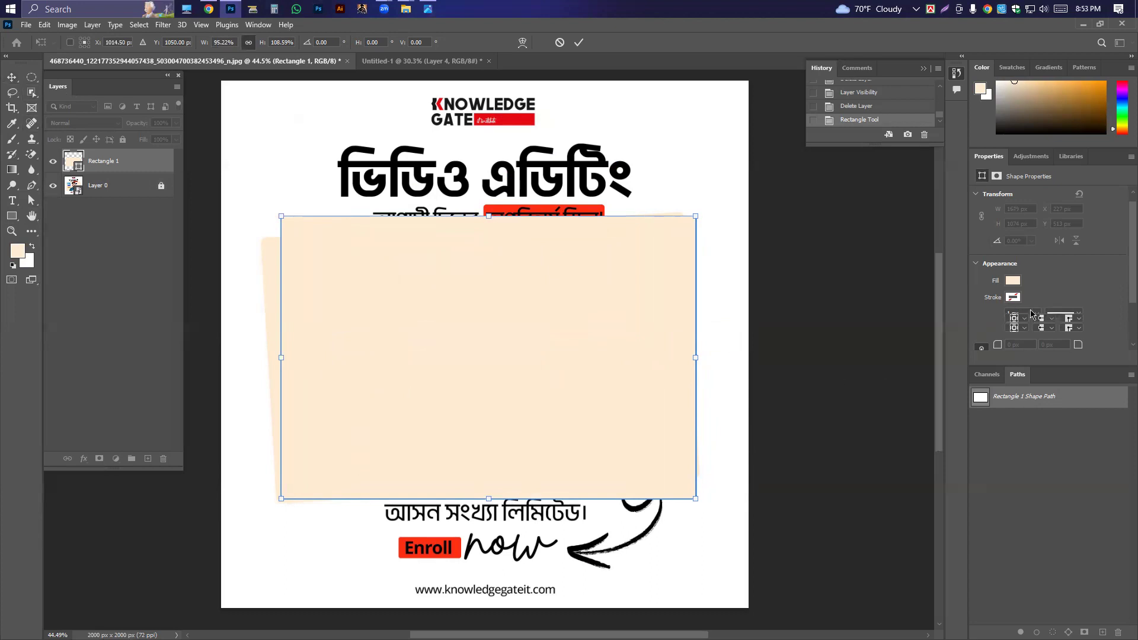
scroll(1031, 314, down, 2)
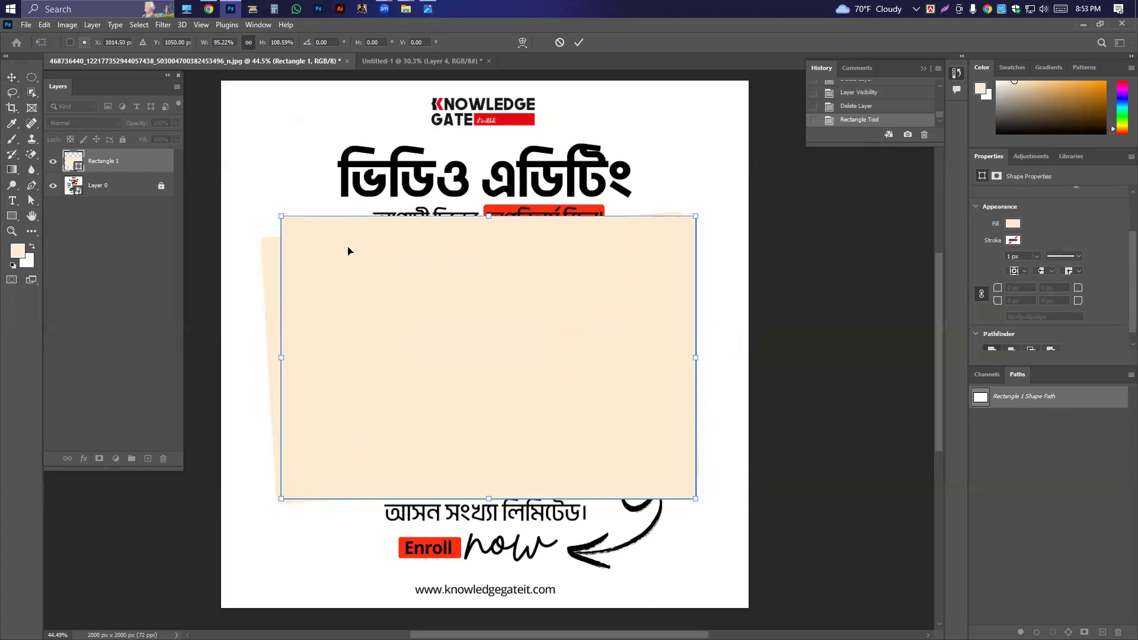
key(Return)
Check the reference panel's rounded corner beneath the rectangle, then round all four rectangle corners to about 51 px
click(53, 161)
scroll(262, 248, up, 1)
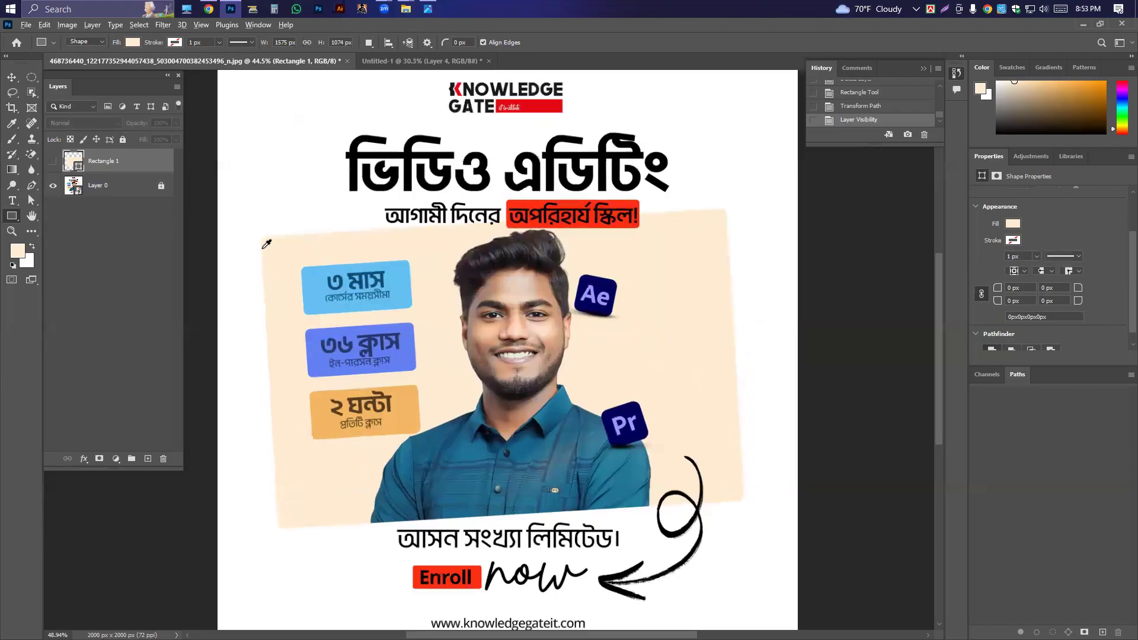
scroll(263, 246, up, 10)
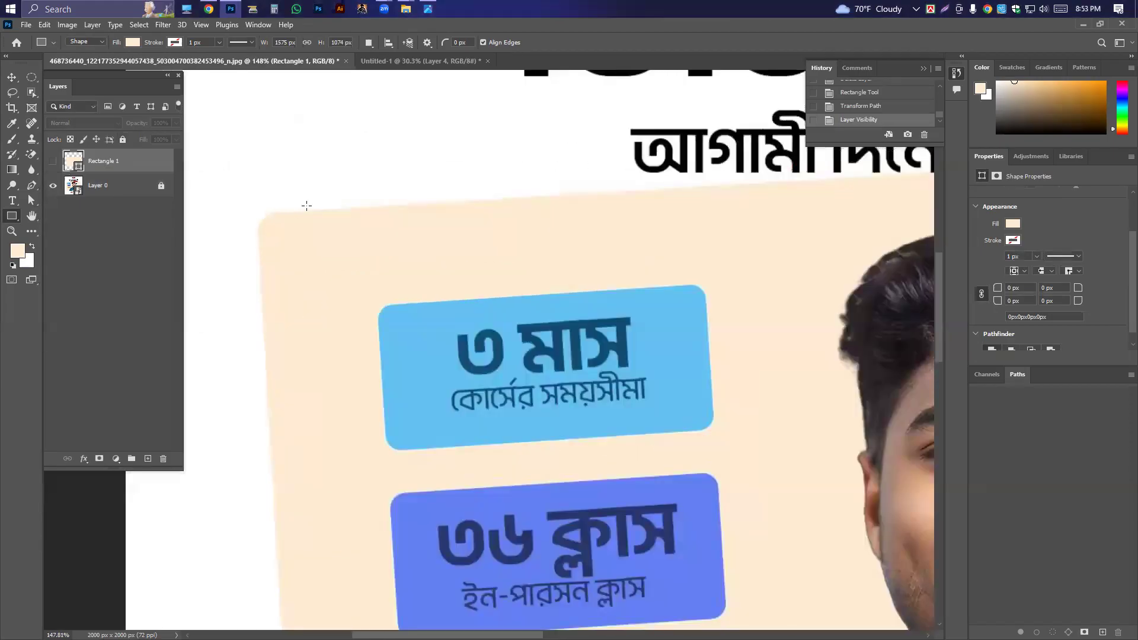
click(52, 161)
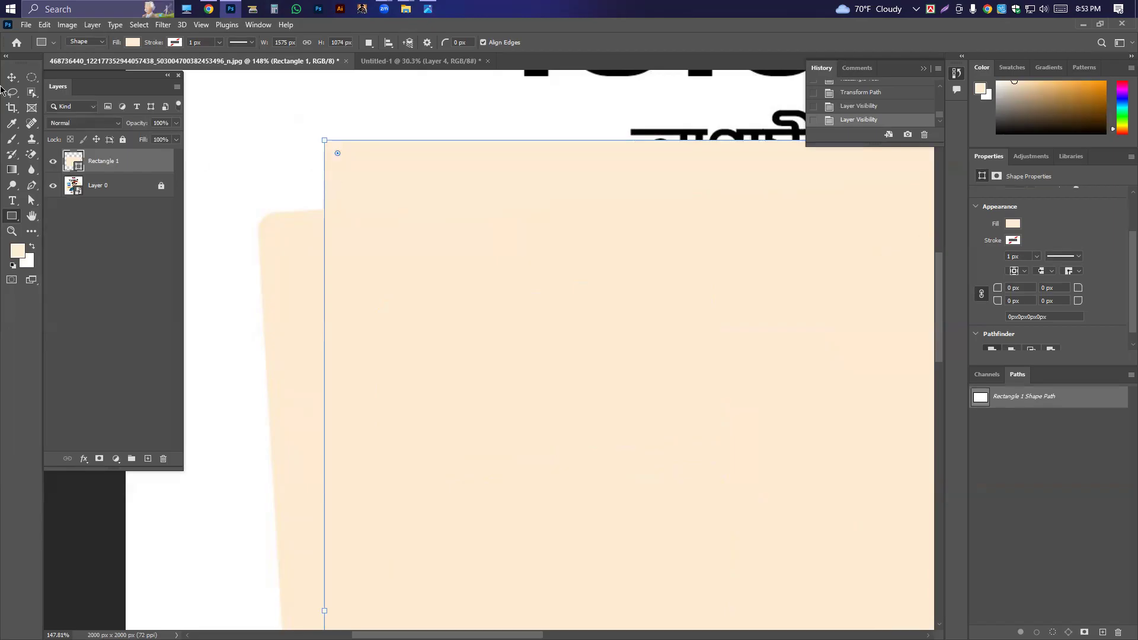
scroll(510, 244, down, 4)
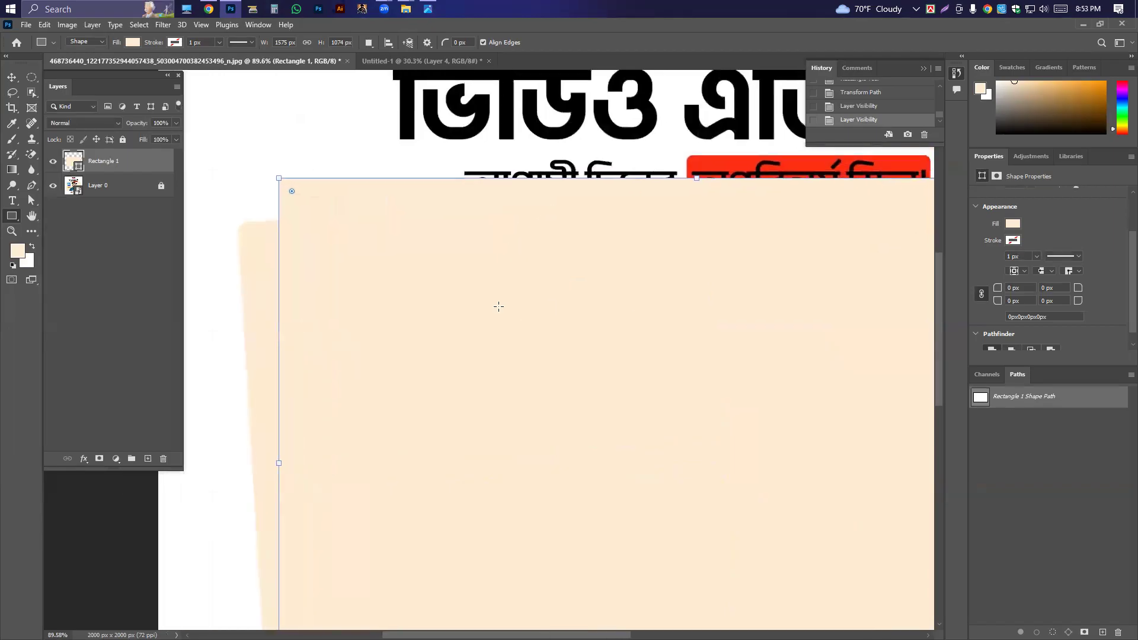
scroll(499, 306, down, 3)
scroll(993, 287, down, 1)
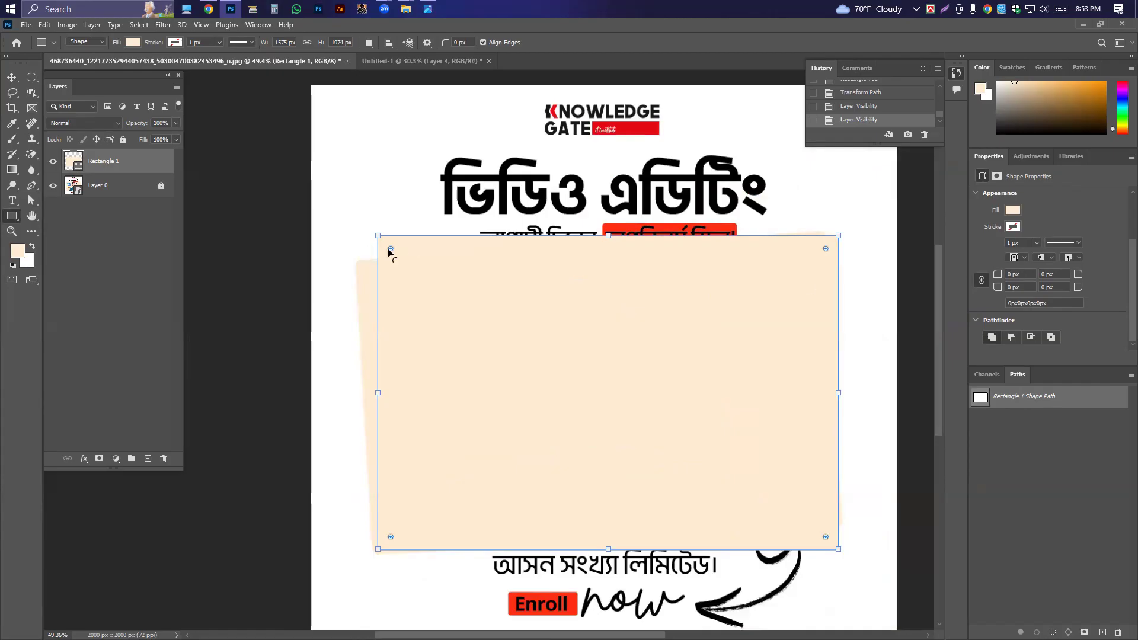
drag(389, 247, 390, 252)
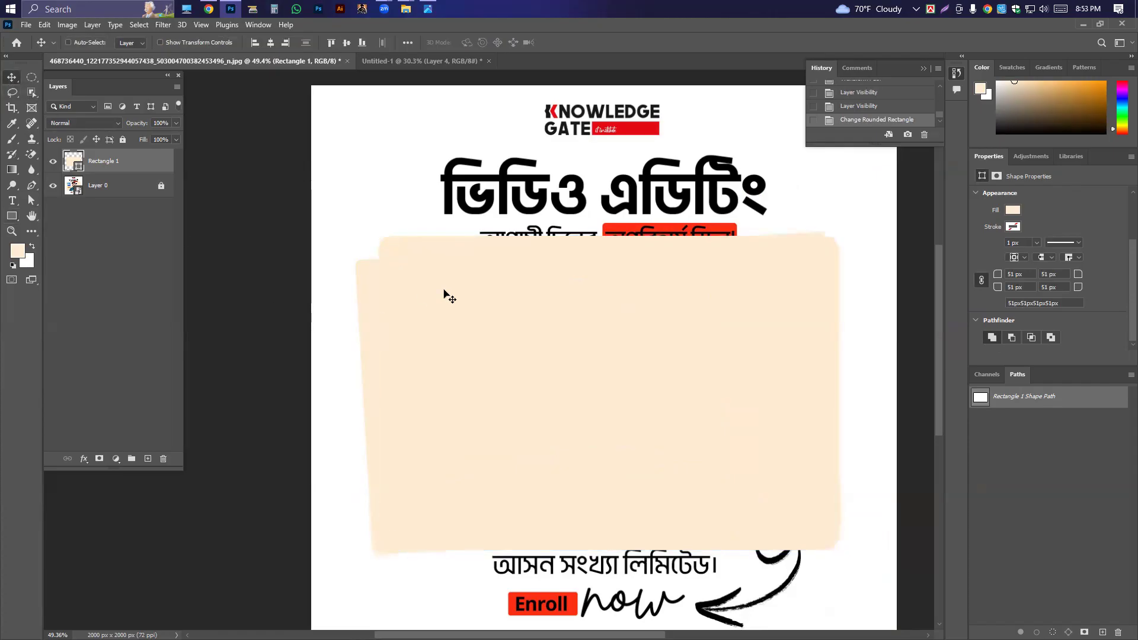
Rotate the rounded rectangle to about -3.7°, move it over the reference panel and scale it to about 101% width and 94% height
key(ctrl+t)
drag(871, 425, 871, 407)
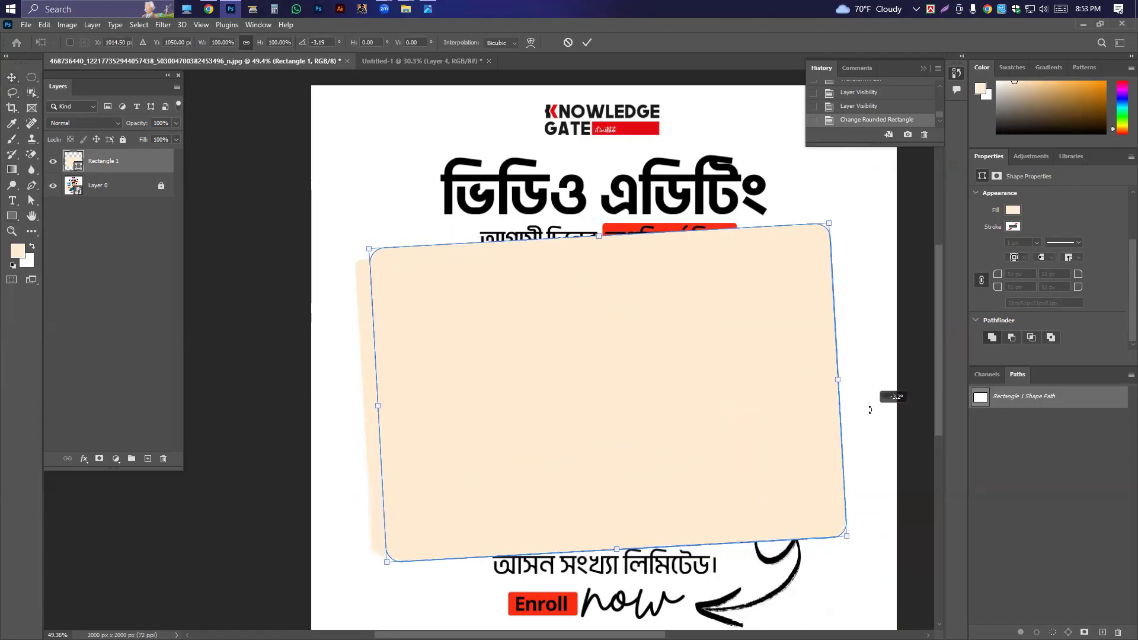
mouse_move(785, 422)
mouse_down()
mouse_move(782, 440)
mouse_move(783, 418)
mouse_up()
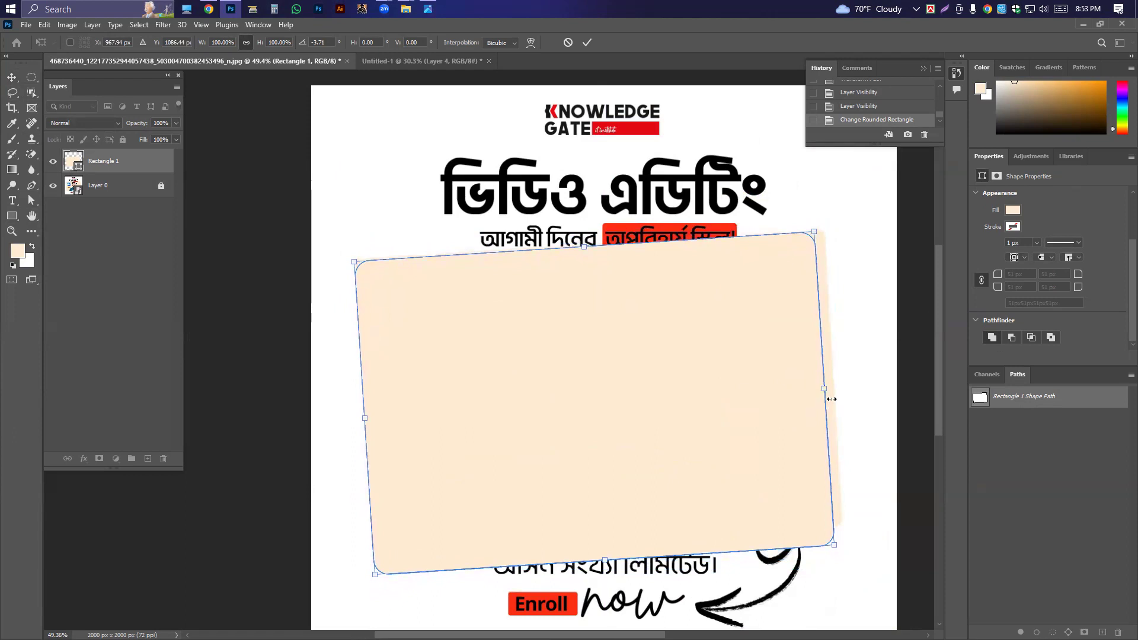
drag(825, 386, 834, 386)
mouse_move(610, 556)
mouse_down()
mouse_move(610, 504)
mouse_move(608, 541)
mouse_up()
drag(366, 409, 367, 409)
mouse_move(589, 246)
mouse_down()
mouse_move(589, 264)
mouse_move(595, 248)
mouse_up()
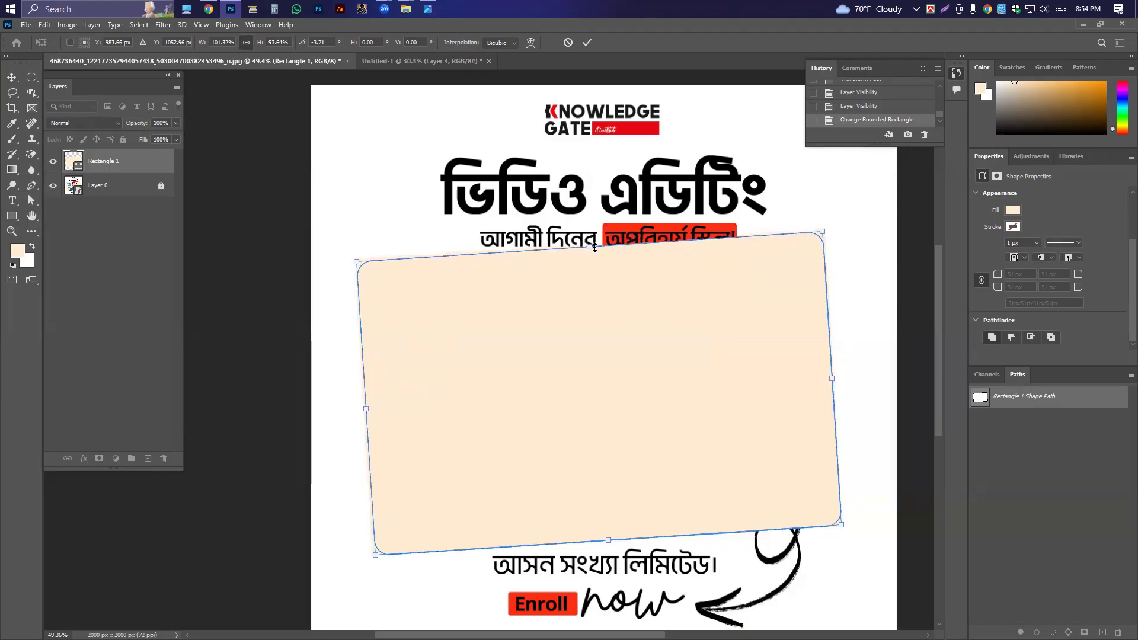
Widen the tilted beige rounded rectangle slightly to 101.59% and apply the transform
mouse_move(834, 380)
mouse_down()
mouse_move(813, 363)
mouse_move(834, 378)
mouse_up()
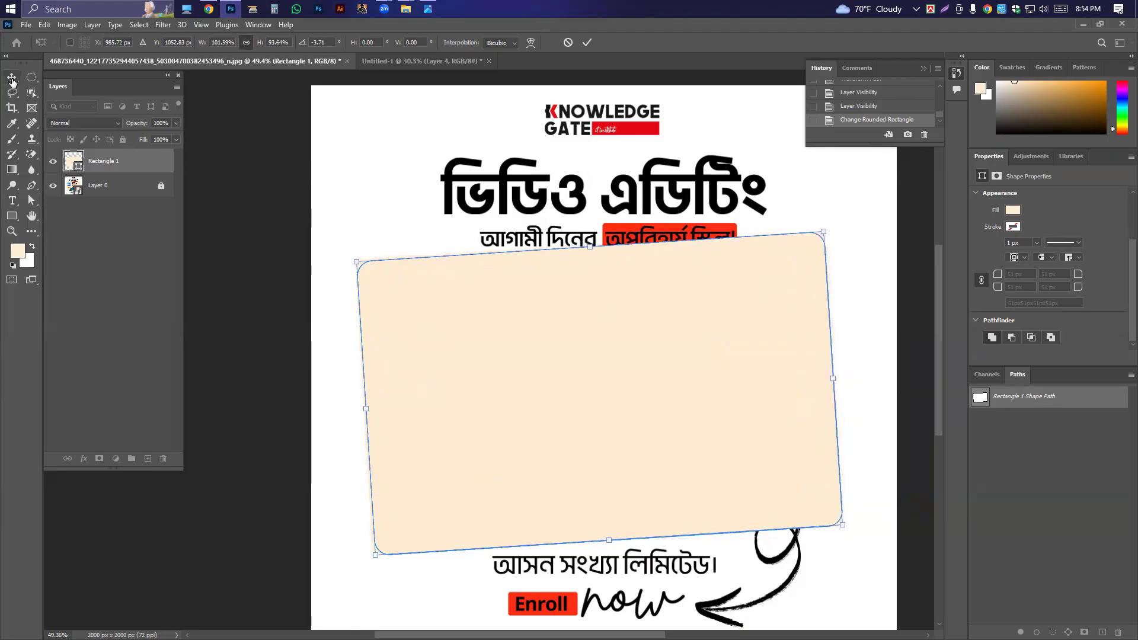
click(11, 77)
scroll(462, 314, down, 3)
scroll(461, 314, up, 3)
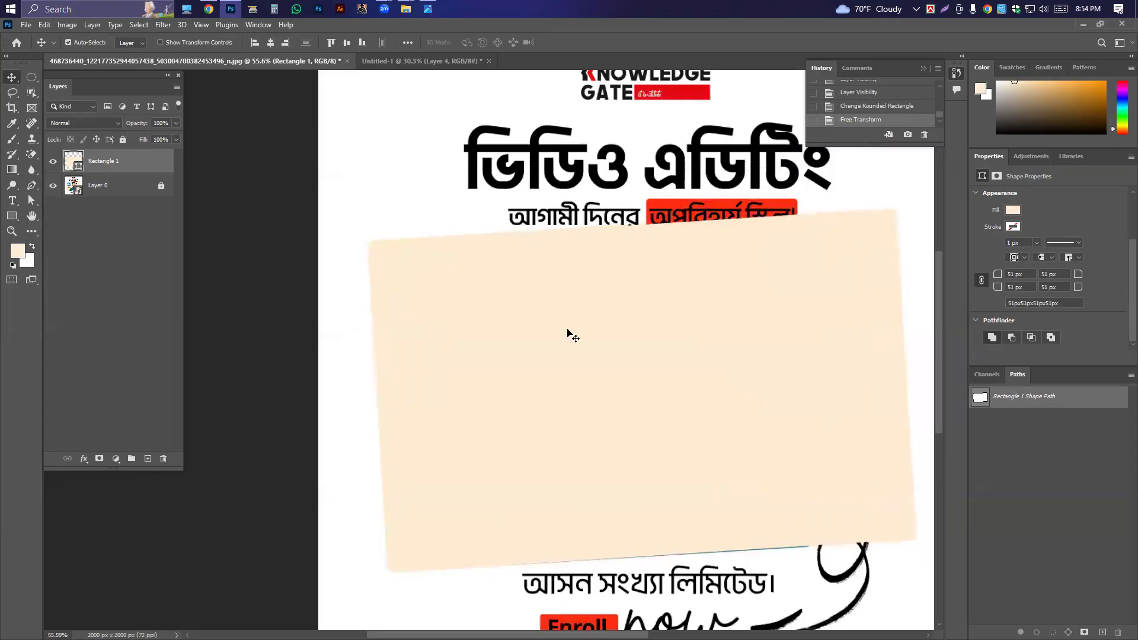
Recolour the tilted rounded rectangle's fill to black
double_click(79, 168)
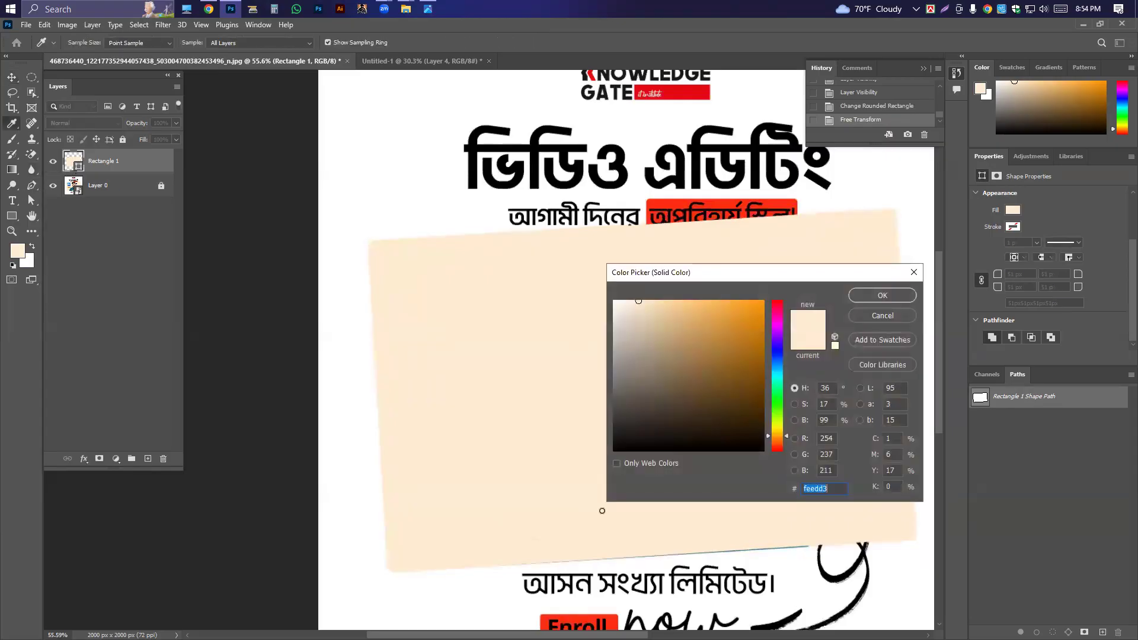
click(622, 461)
key(Return)
scroll(846, 311, down, 2)
scroll(788, 356, up, 2)
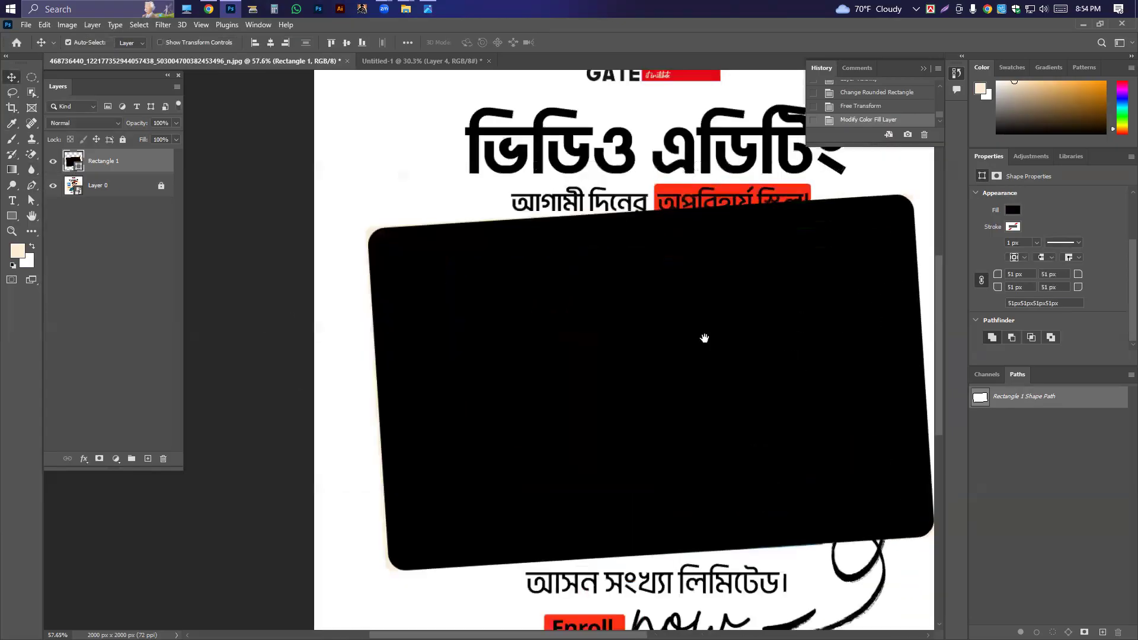
drag(705, 338, 591, 313)
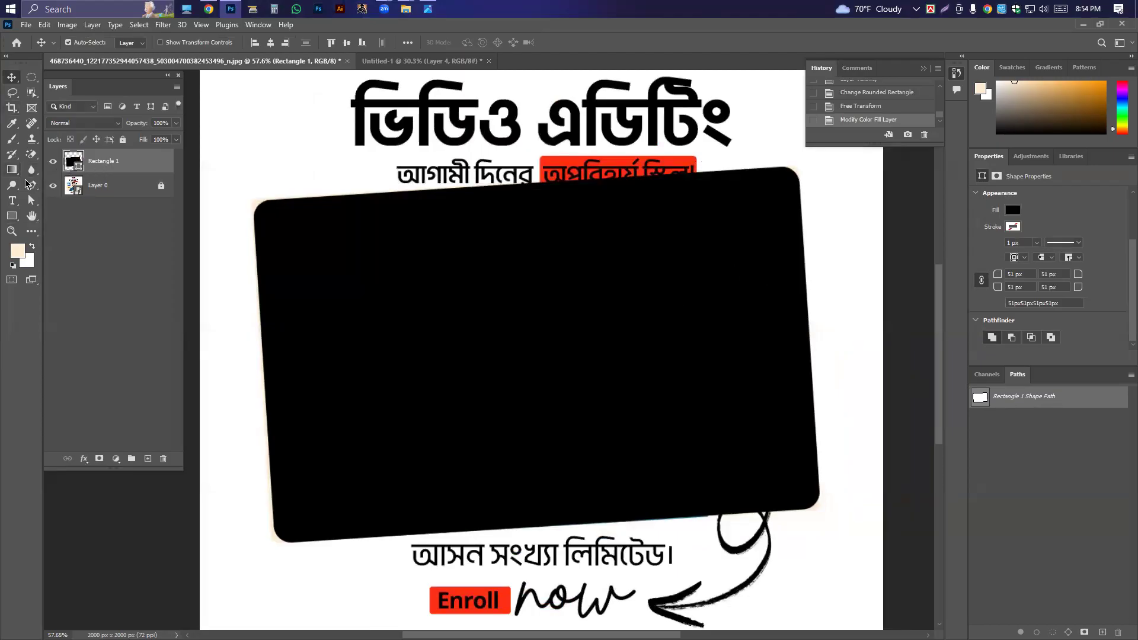
Reduce the rounded rectangle's corner radii to 45 px and set its fill colour to #feedd3
click(12, 216)
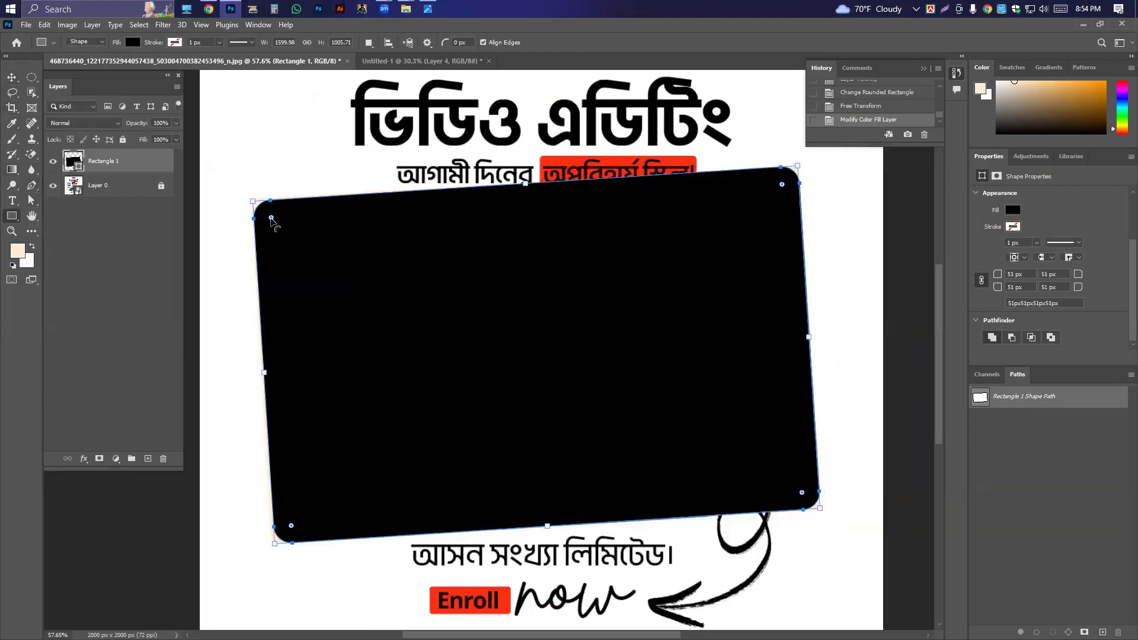
drag(268, 214, 268, 215)
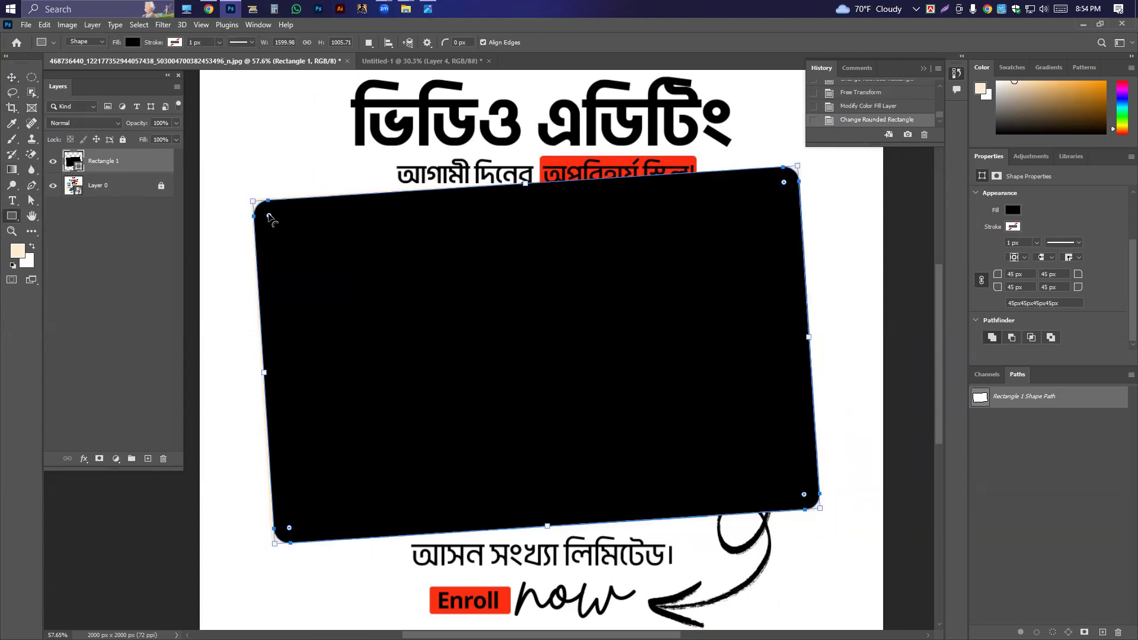
click(11, 77)
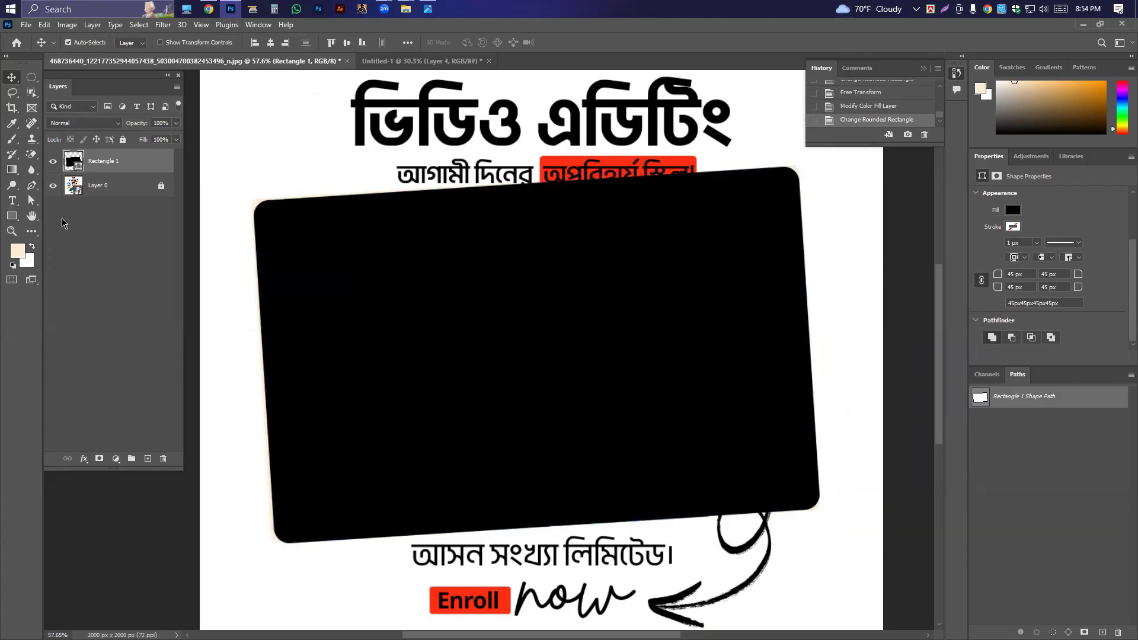
double_click(79, 167)
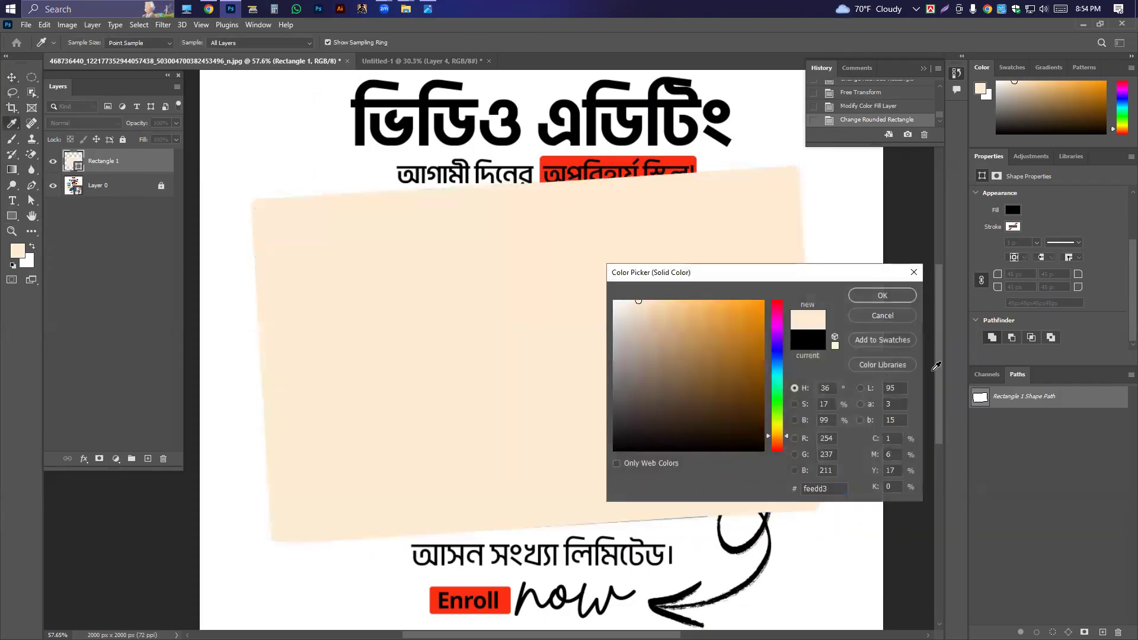
click(883, 295)
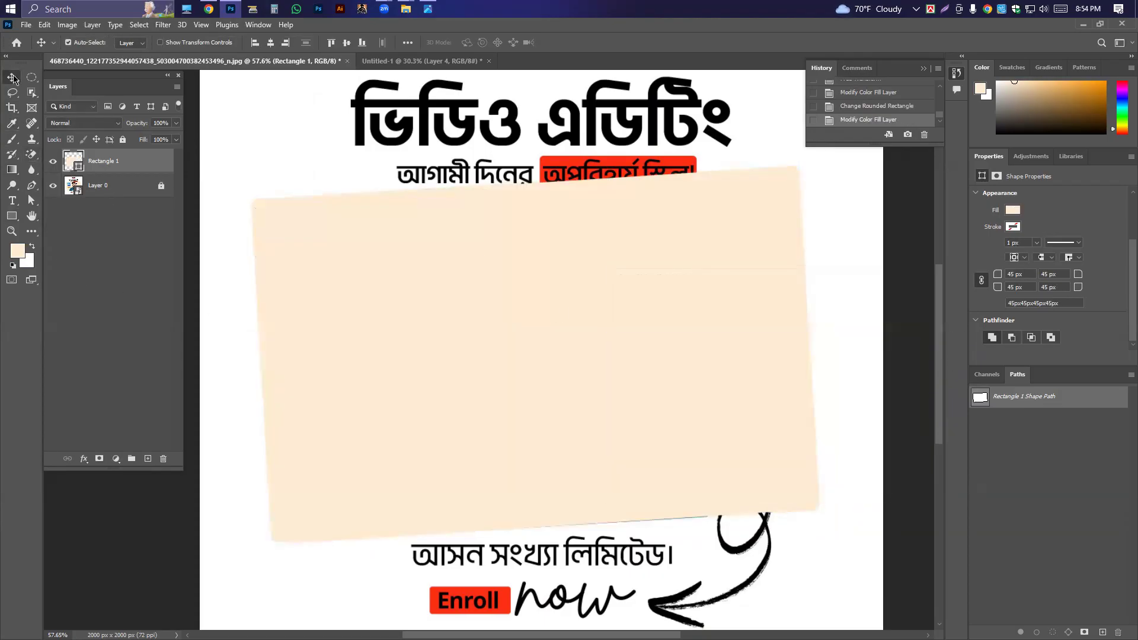
Copy the beige rectangle into the Untitled-1 document, place it behind the man below the headline, and centre it horizontally
drag(434, 306, 488, 307)
drag(563, 297, 567, 322)
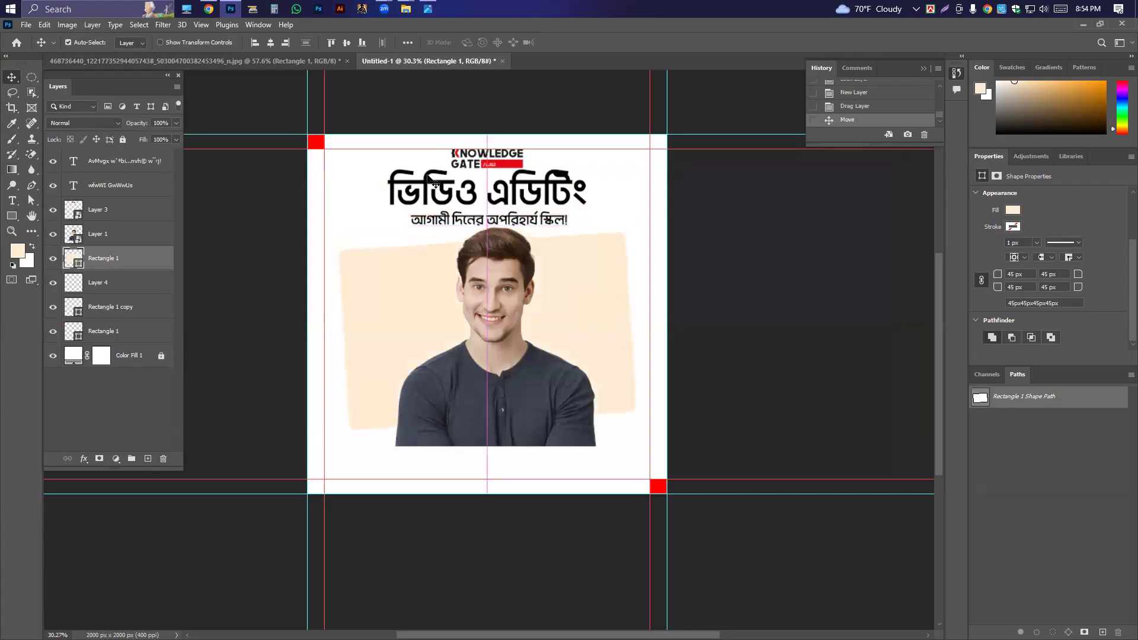
scroll(462, 248, down, 1)
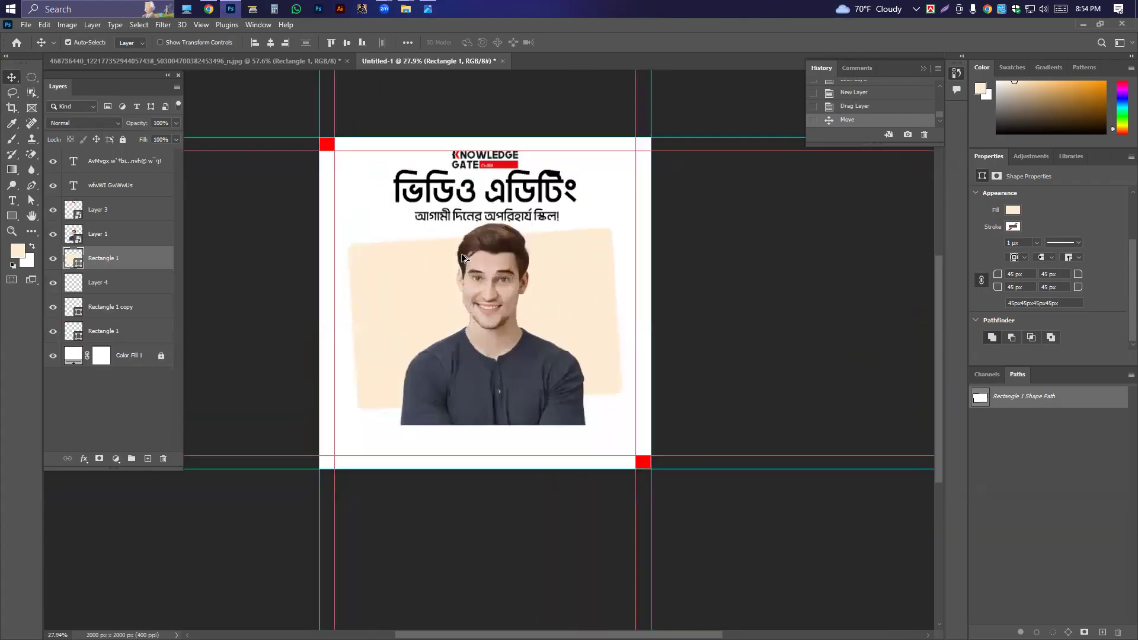
click(269, 42)
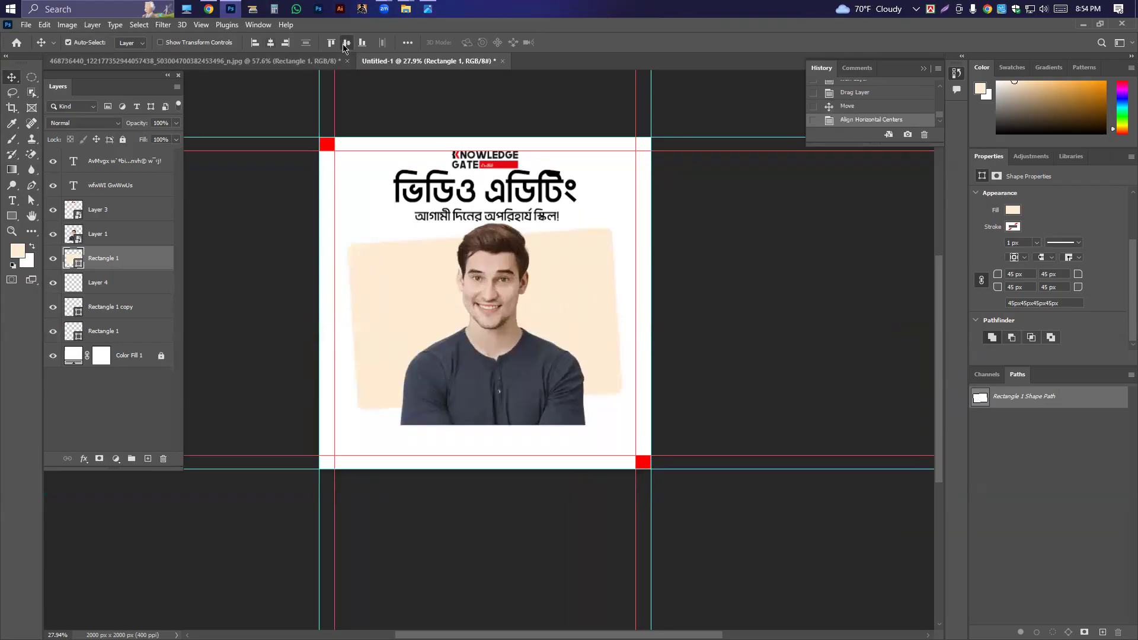
Try to align the beige rectangle to the canvas's vertical centre and undo the alignment
click(346, 43)
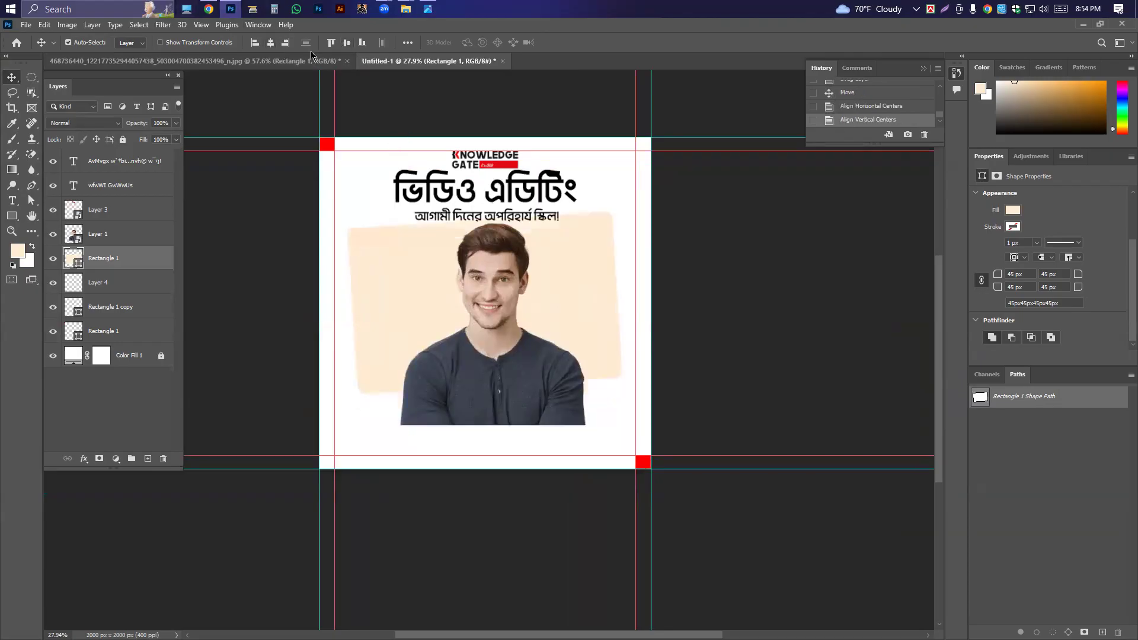
scroll(587, 322, down, 6)
scroll(578, 319, up, 5)
key(ctrl+z)
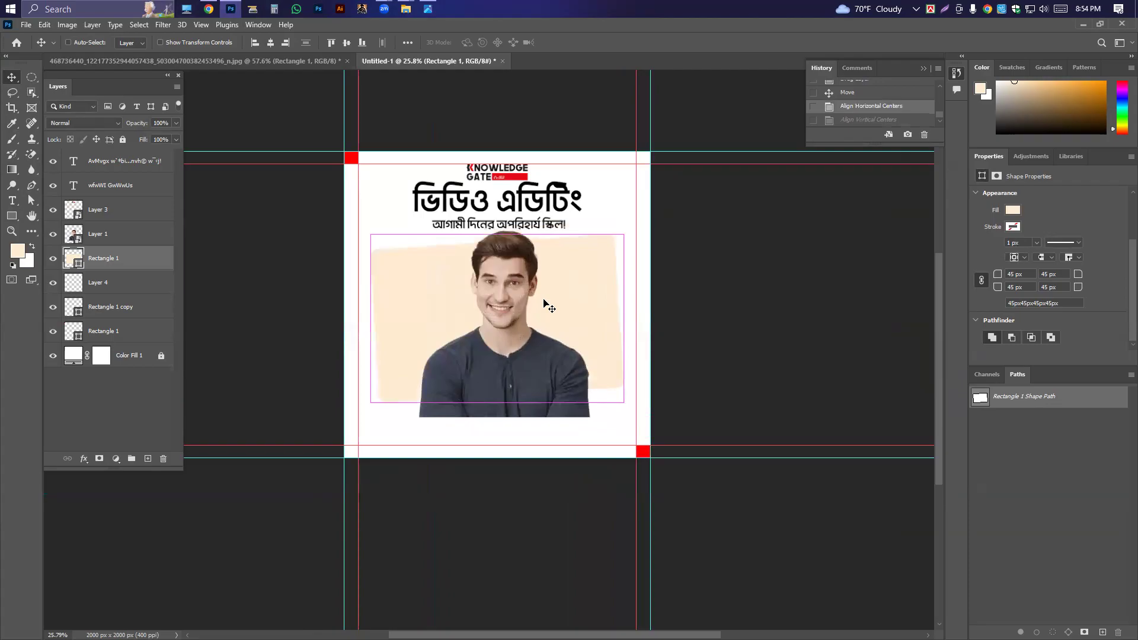
scroll(526, 298, down, 4)
scroll(469, 285, up, 7)
scroll(418, 263, down, 2)
scroll(418, 264, up, 3)
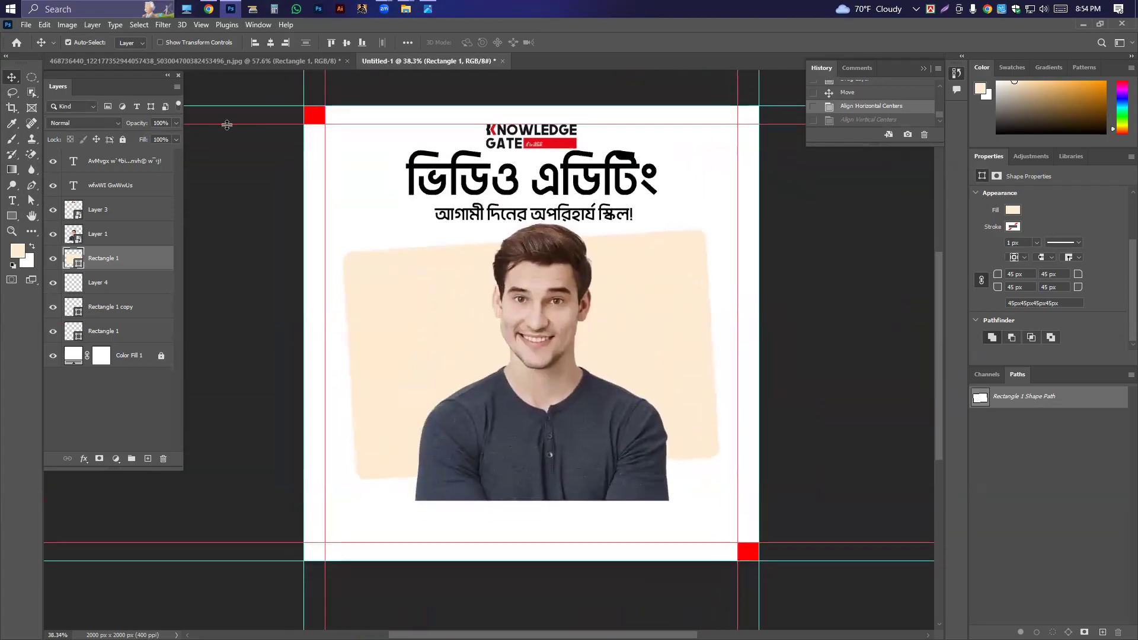
Hide the guides in the Untitled-1 document
key(ctrl+semicolon)
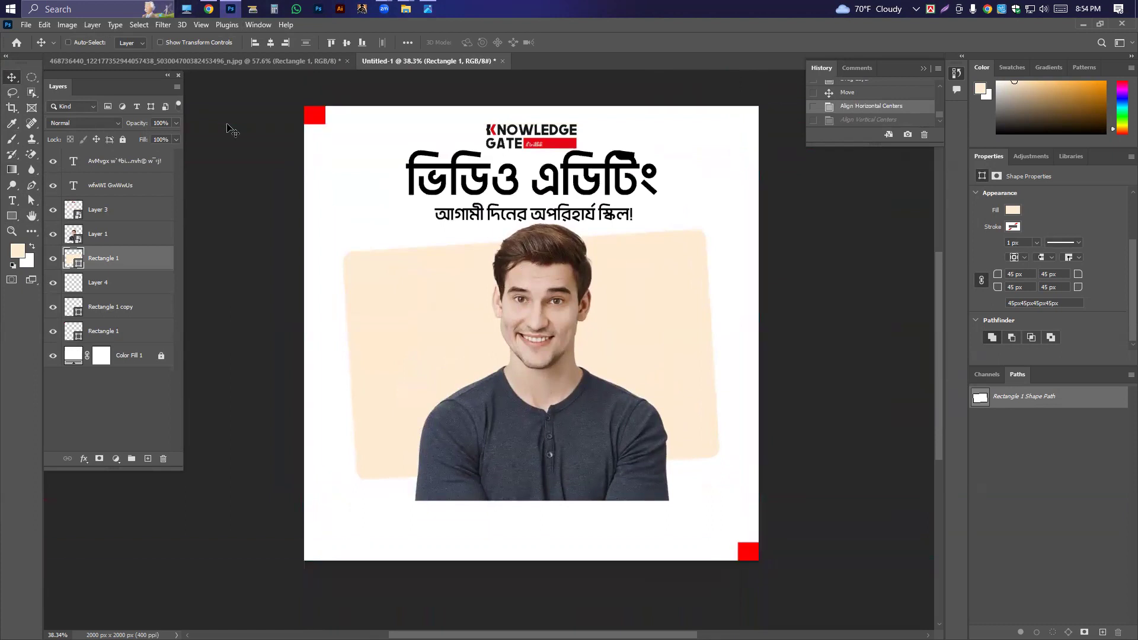
key(ctrl+semicolon)
key(ctrl+semicolon)
key(ctrl+semicolon)
key(ctrl+semicolon)
key(ctrl+semicolon)
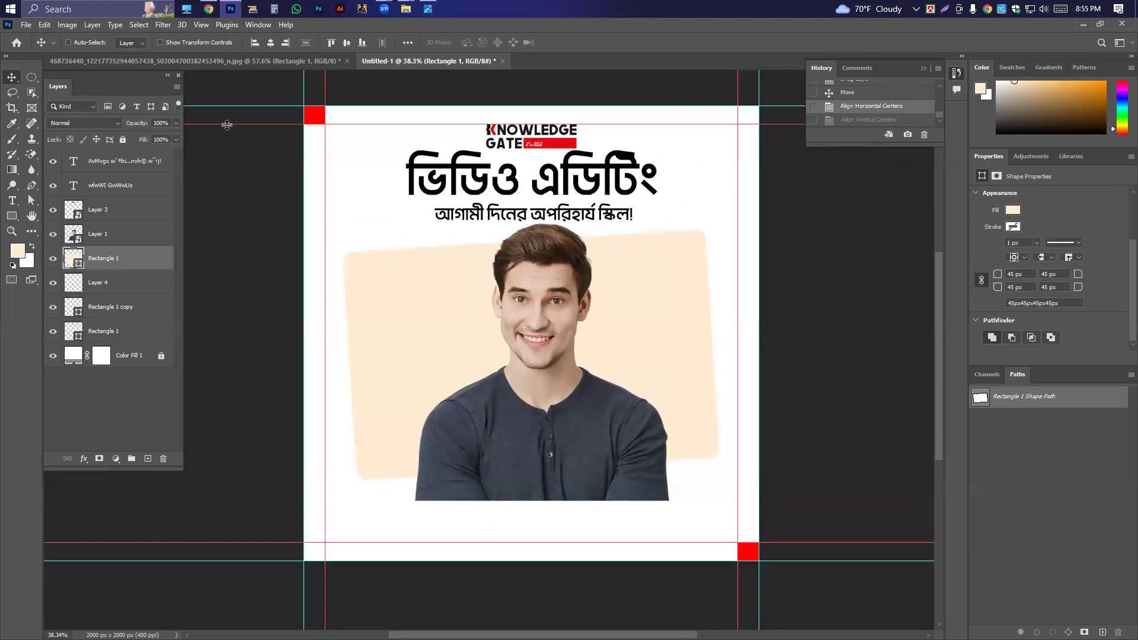
key(ctrl+semicolon)
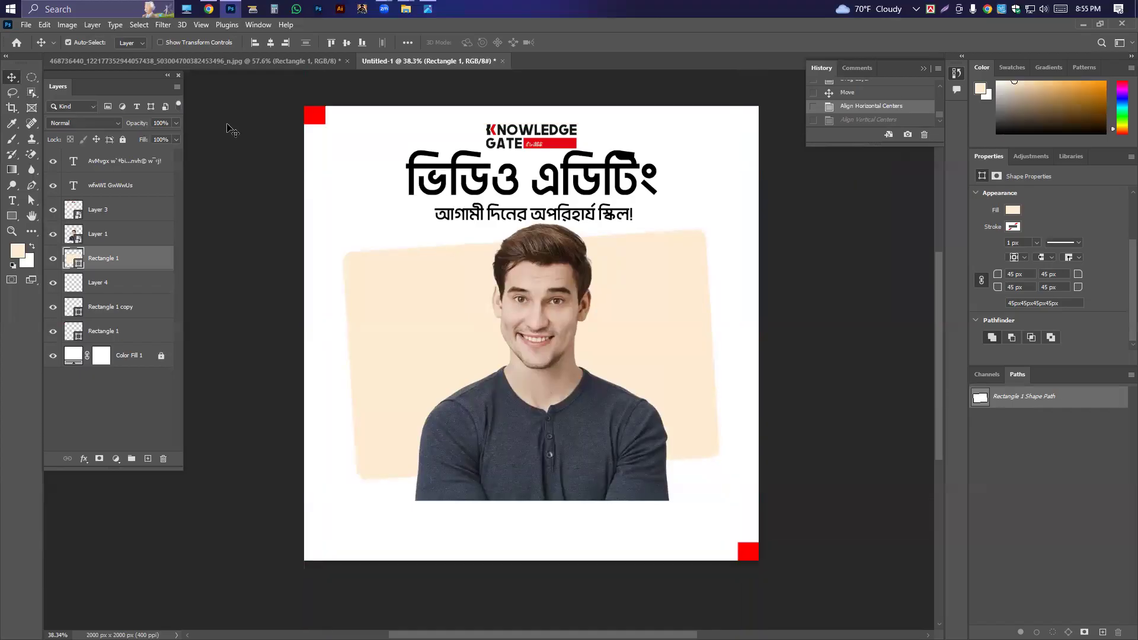
scroll(361, 242, down, 2)
scroll(361, 243, up, 2)
drag(512, 327, 512, 316)
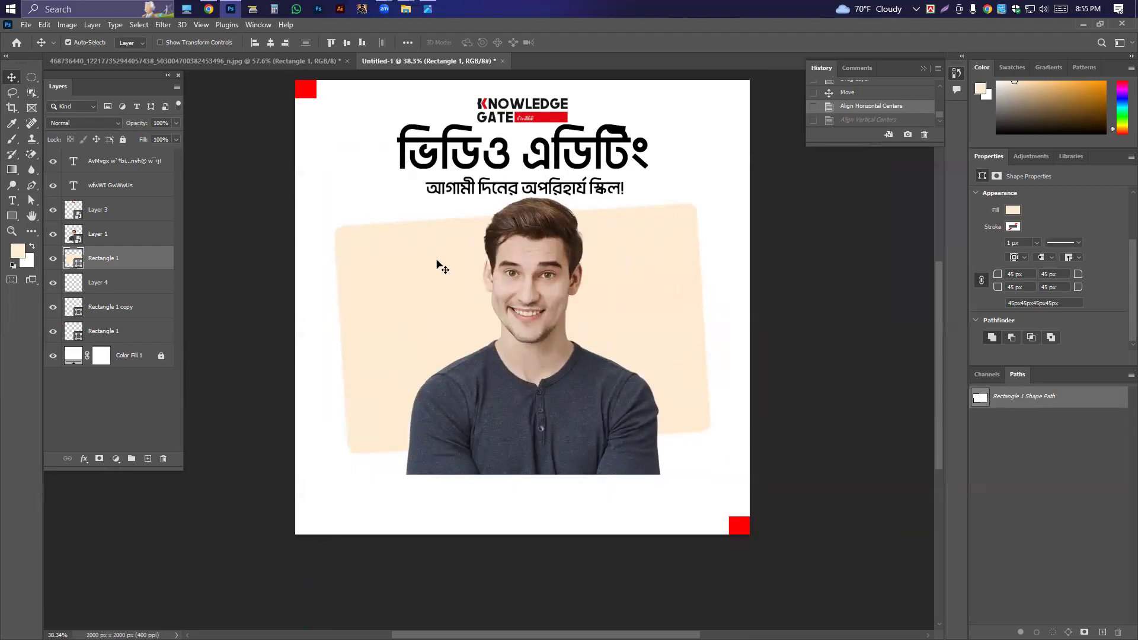
Hide the Rectangle 1 layer in the reference poster document and compare that poster with the Untitled-1 layout
key(ctrl+Tab)
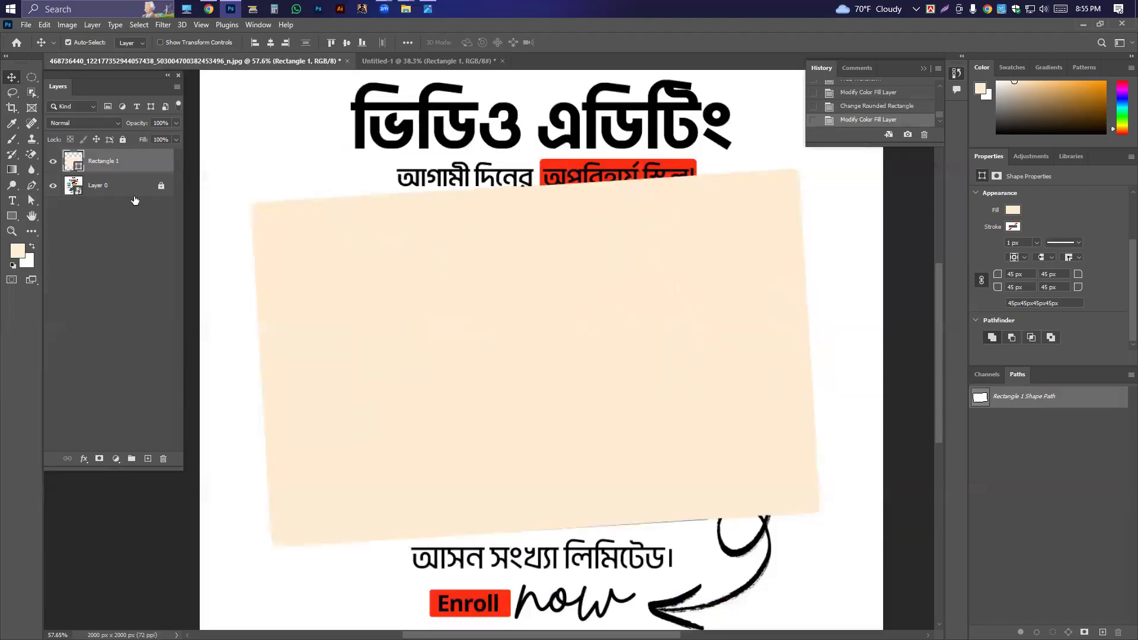
click(53, 161)
scroll(523, 351, down, 2)
scroll(523, 351, up, 1)
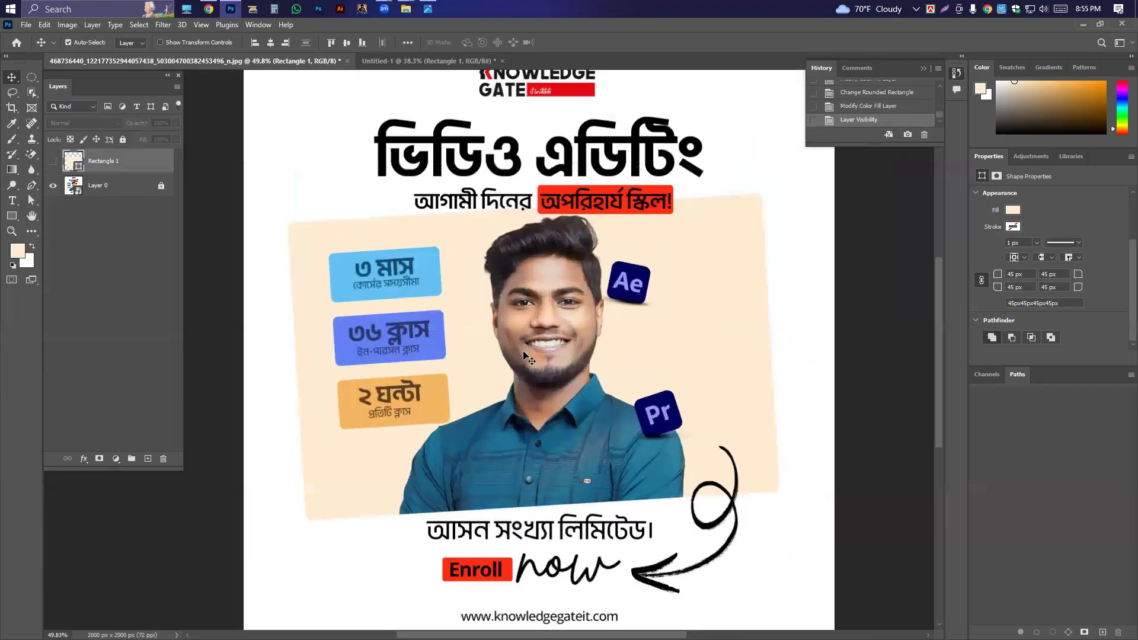
scroll(593, 326, down, 1)
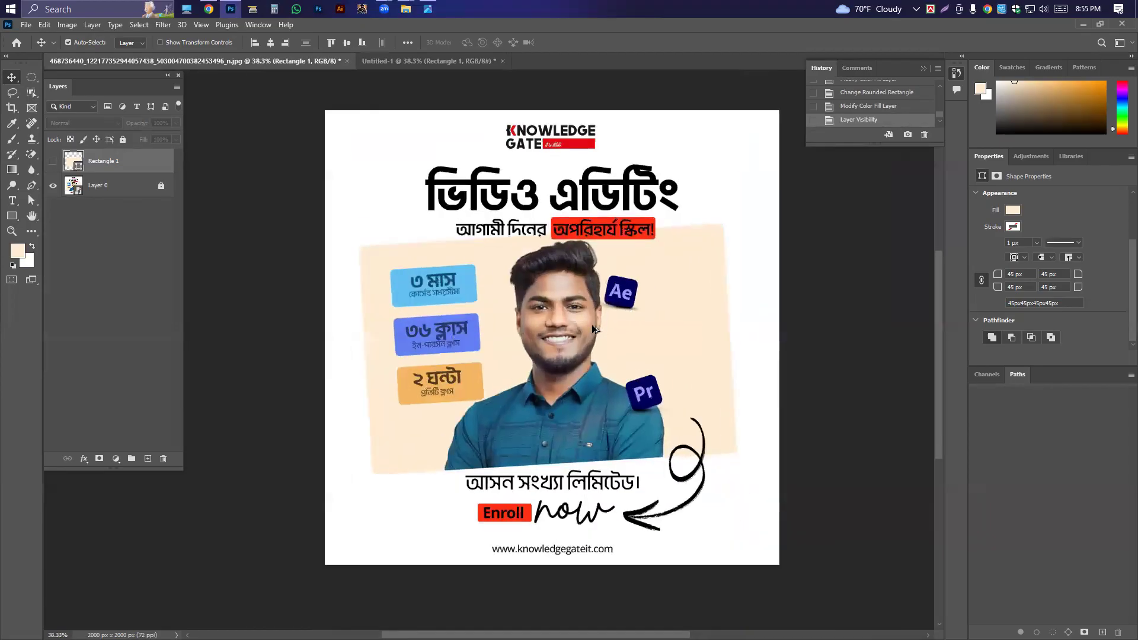
scroll(592, 326, up, 1)
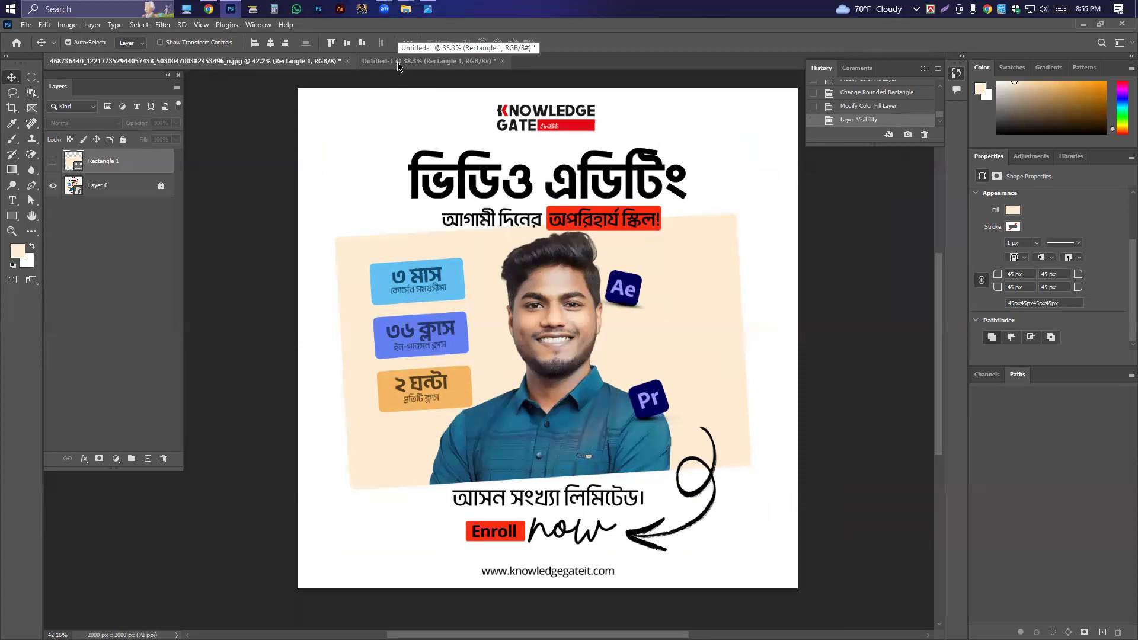
click(428, 61)
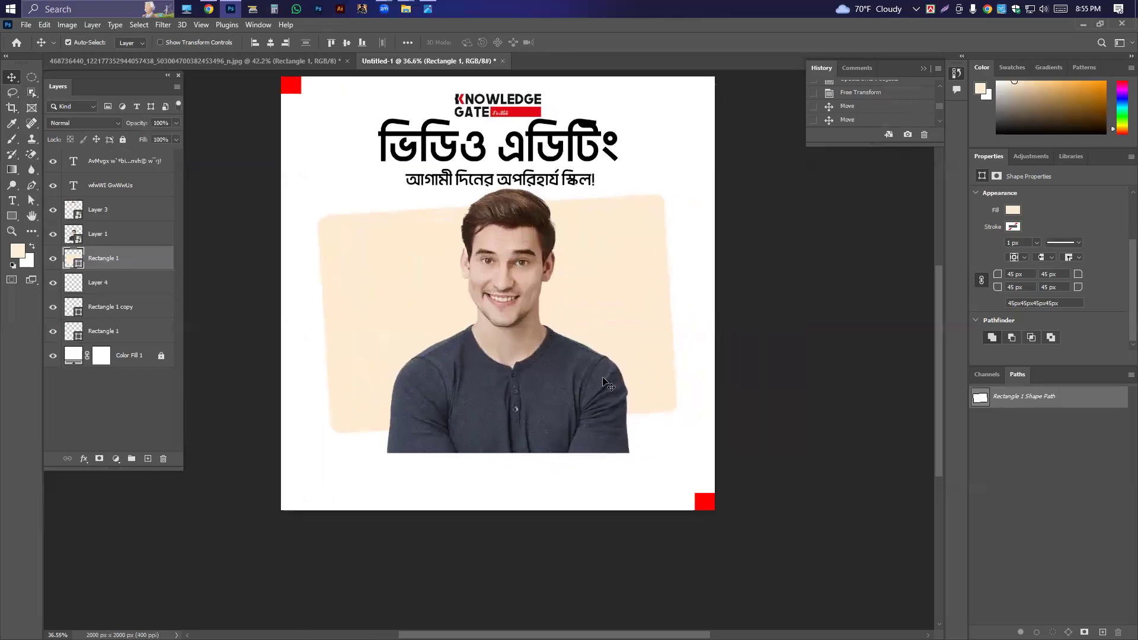
click(139, 61)
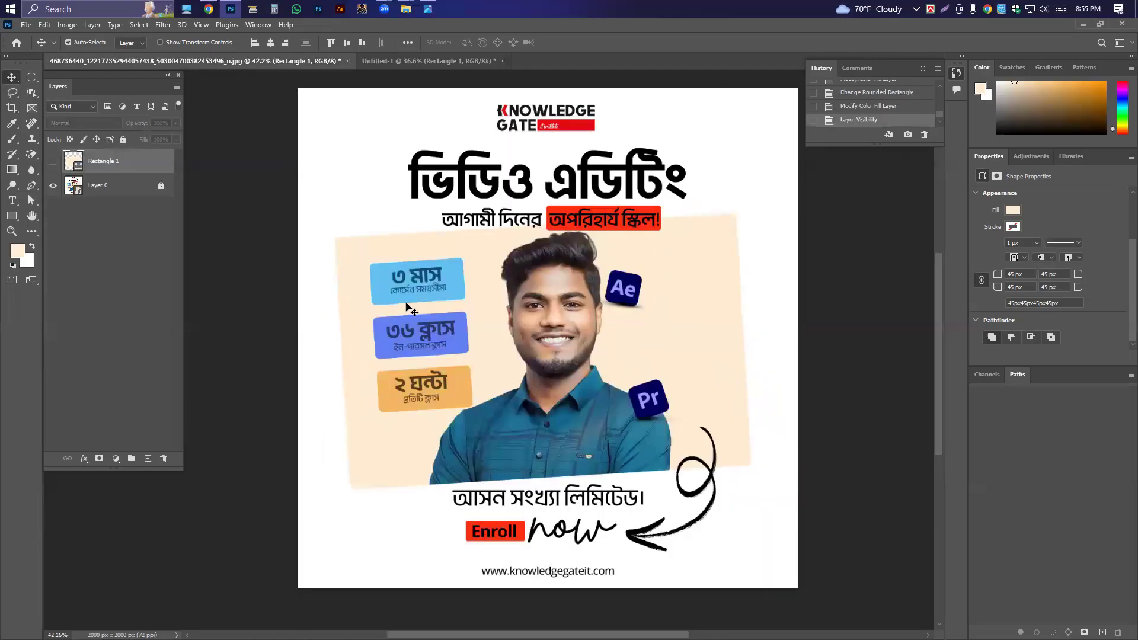
click(401, 61)
scroll(518, 255, up, 1)
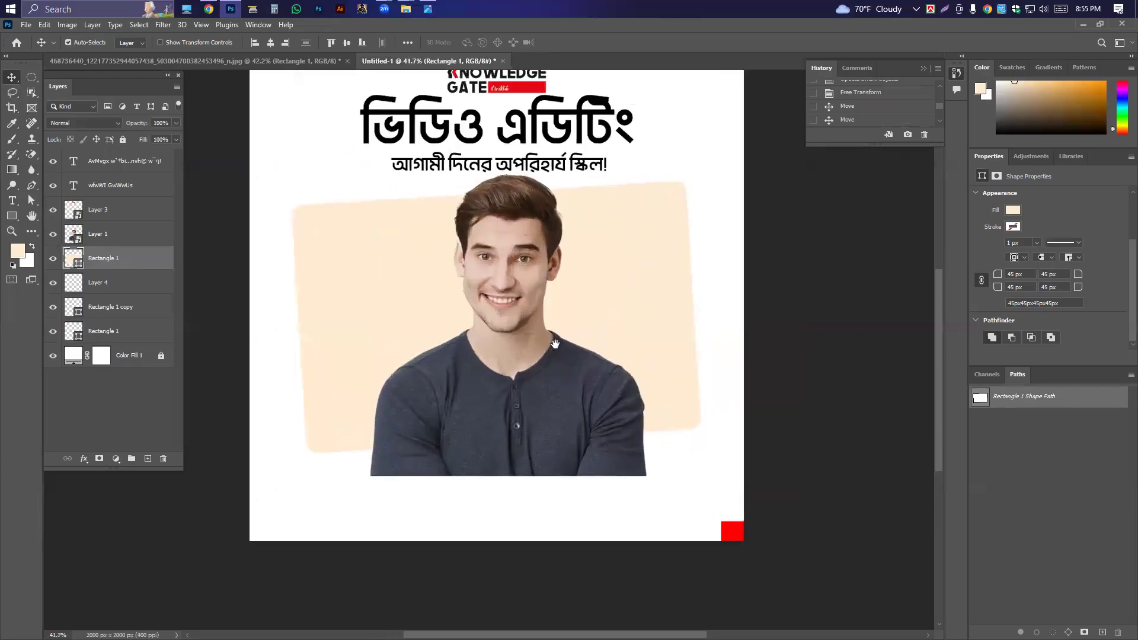
click(213, 62)
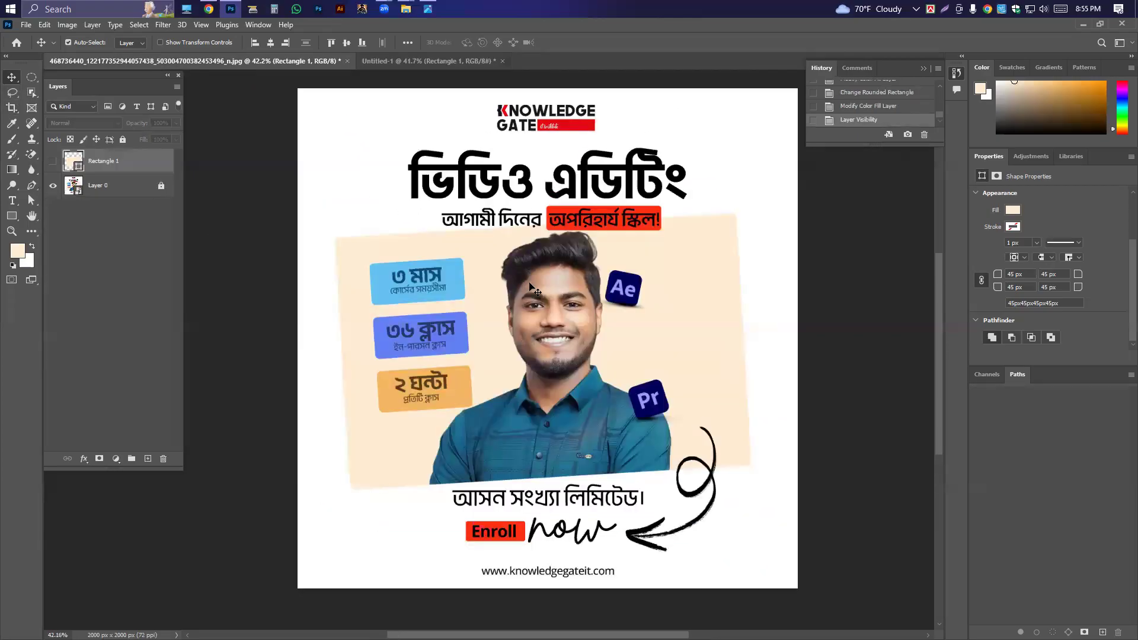
Copy the man's photo layer from Untitled-1 into the reference poster document, over the original portrait
drag(546, 256, 485, 288)
drag(418, 261, 216, 63)
click(216, 63)
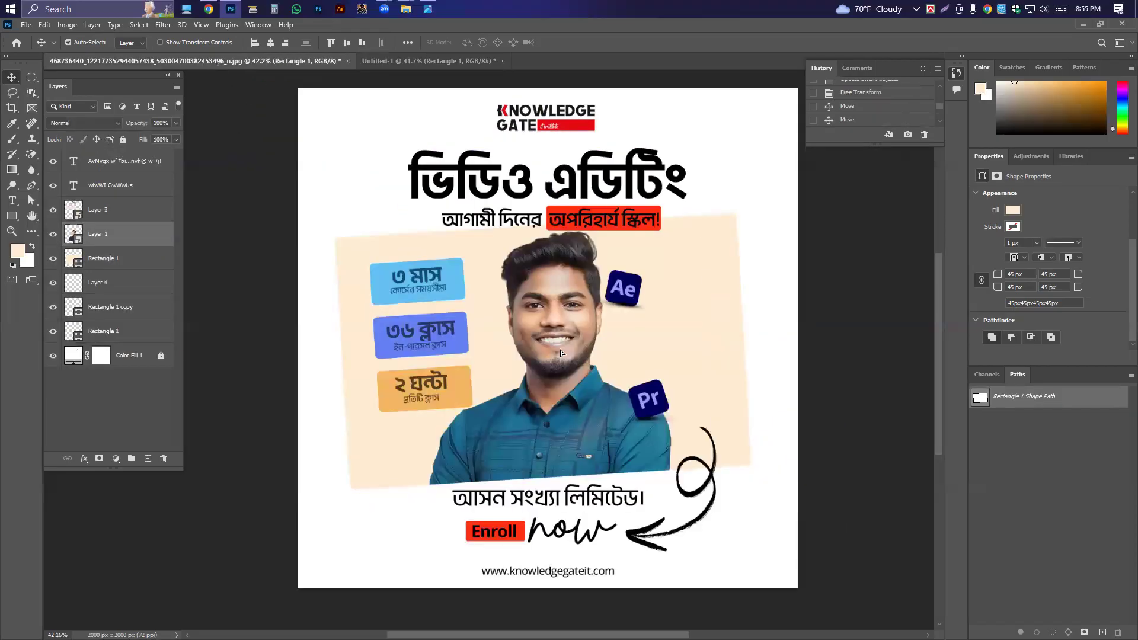
drag(561, 352, 560, 353)
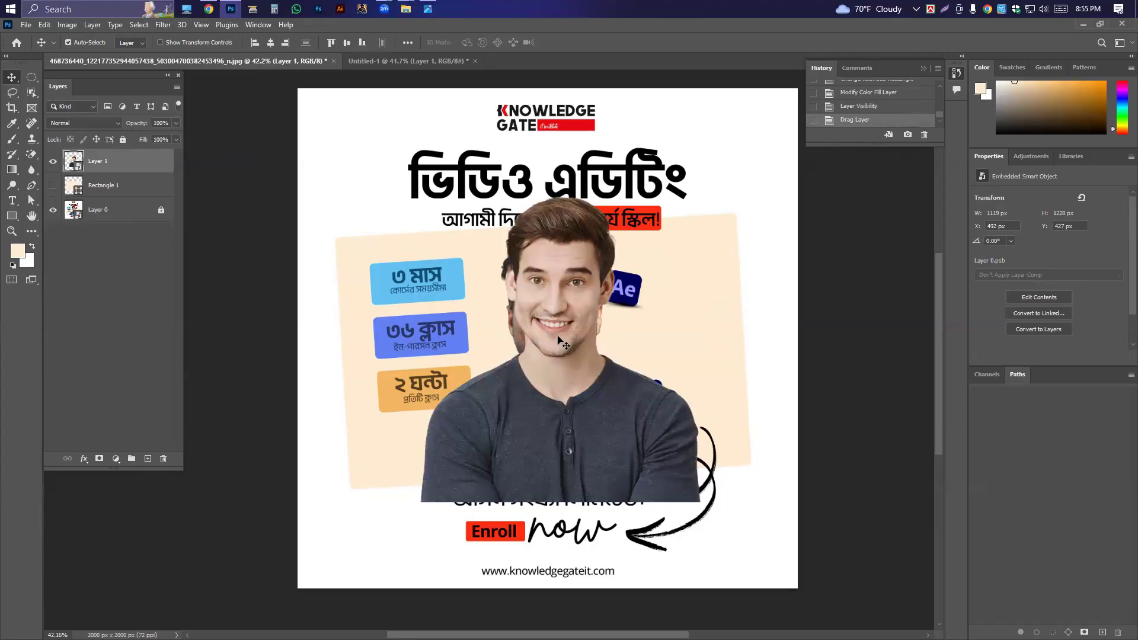
key(ctrl)
key(ctrl+t)
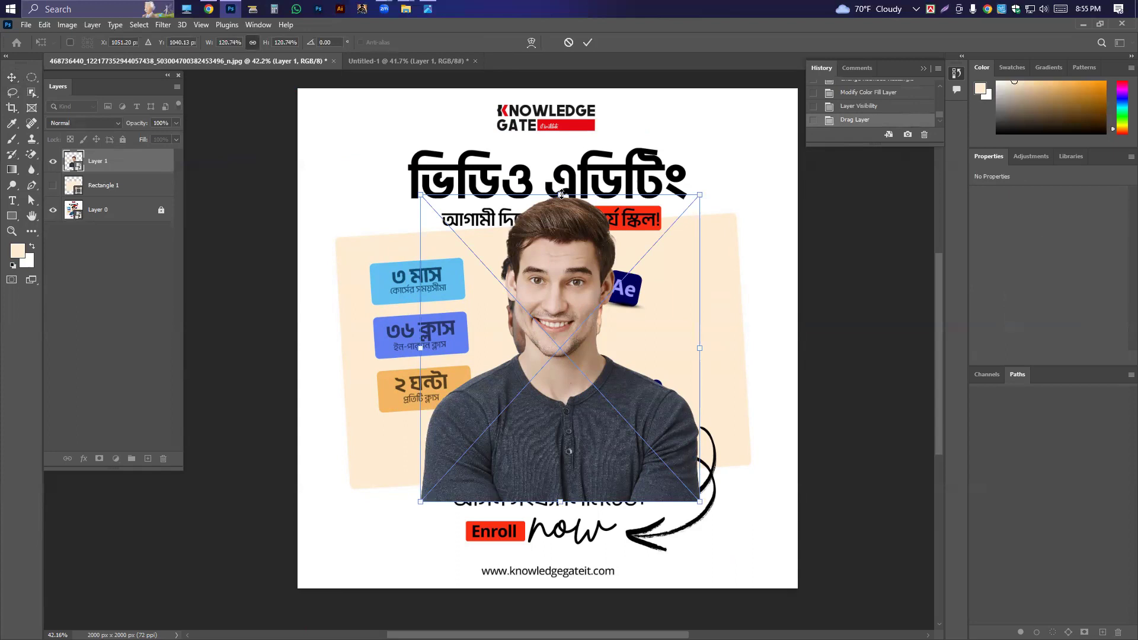
key(Return)
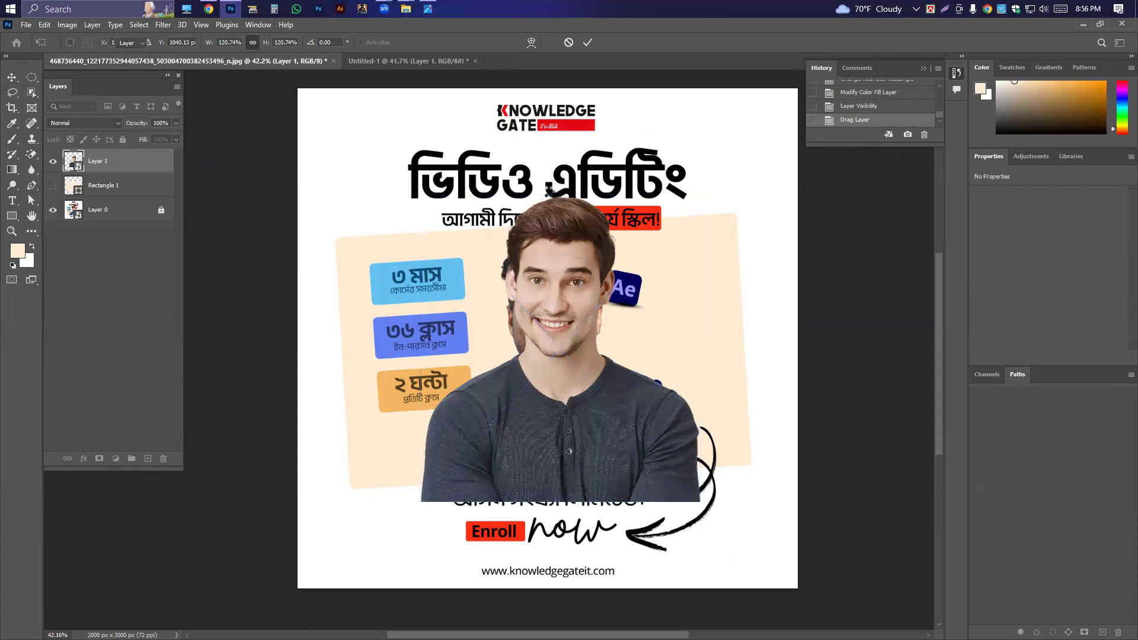
click(408, 61)
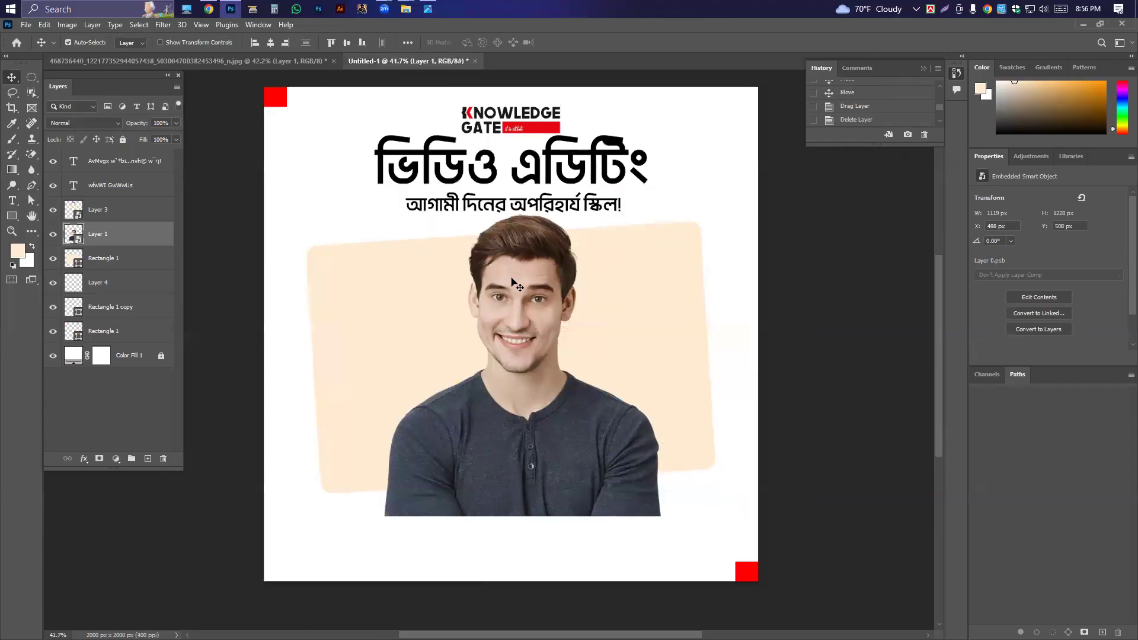
click(185, 67)
key(ctrl)
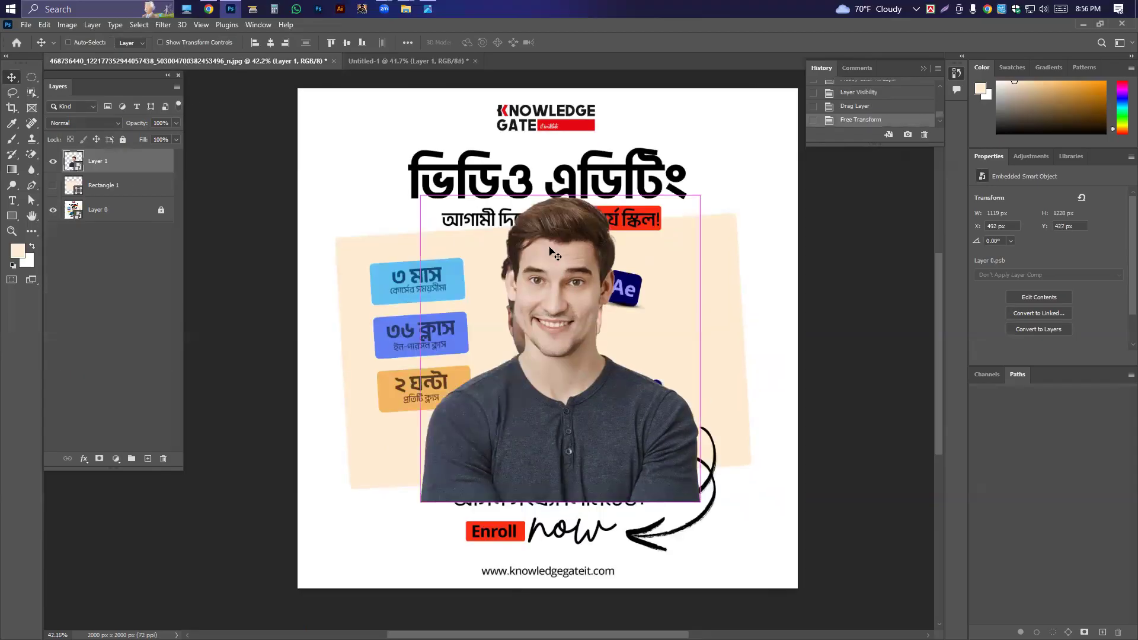
Scale the man's photo to about 95% and position it over the portrait in the reference poster, matching its size
key(ctrl+t)
drag(561, 196, 547, 232)
drag(566, 286, 663, 286)
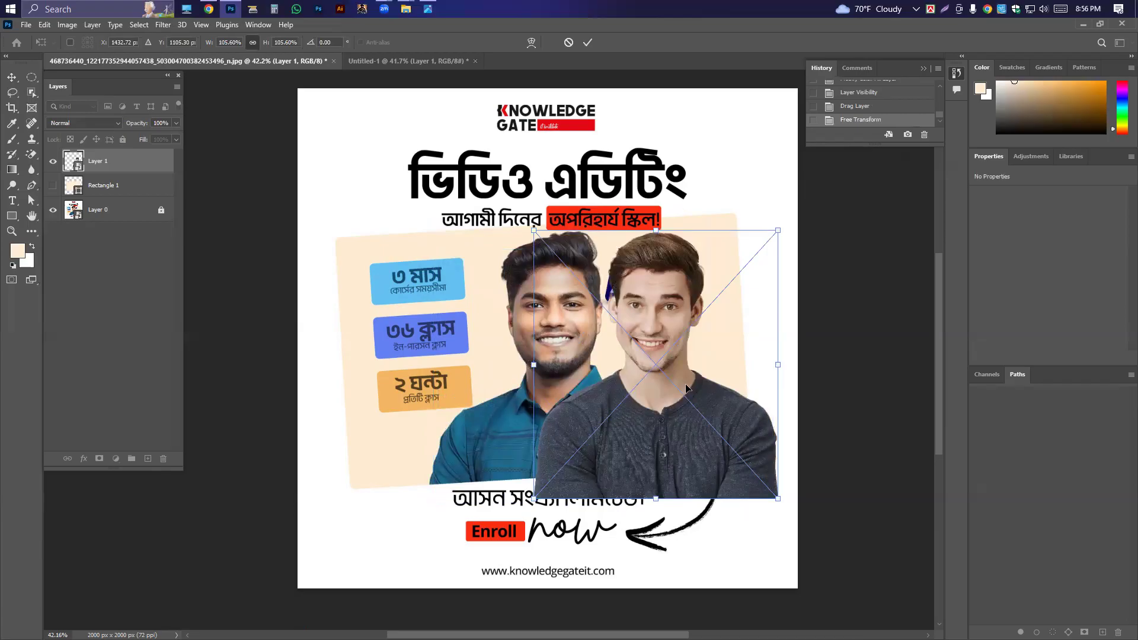
drag(632, 373, 579, 376)
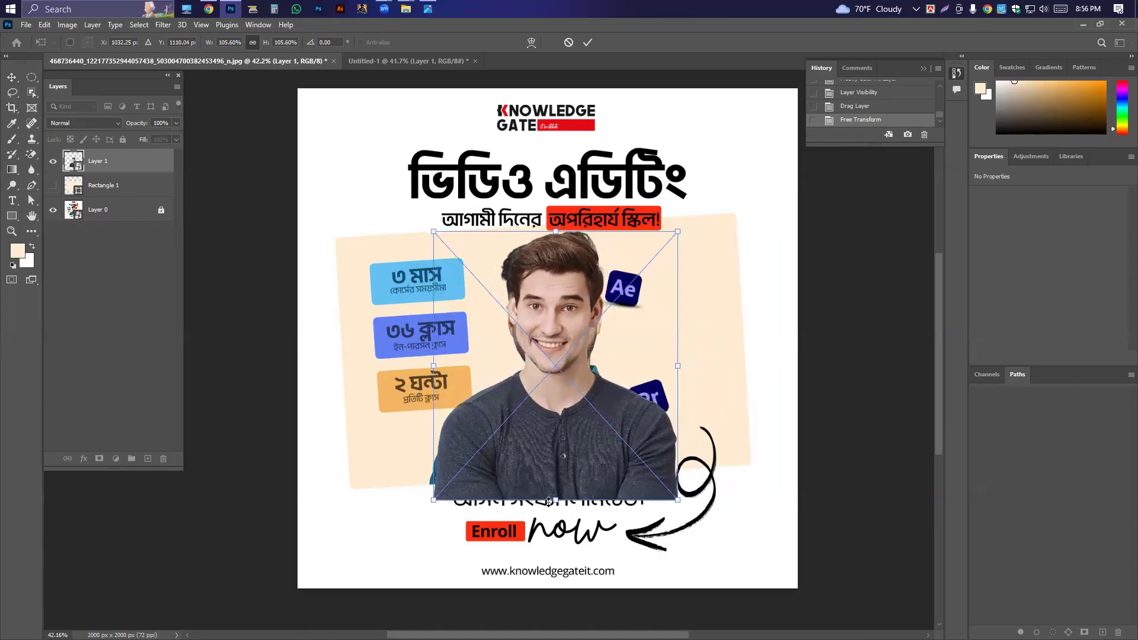
drag(554, 500, 554, 472)
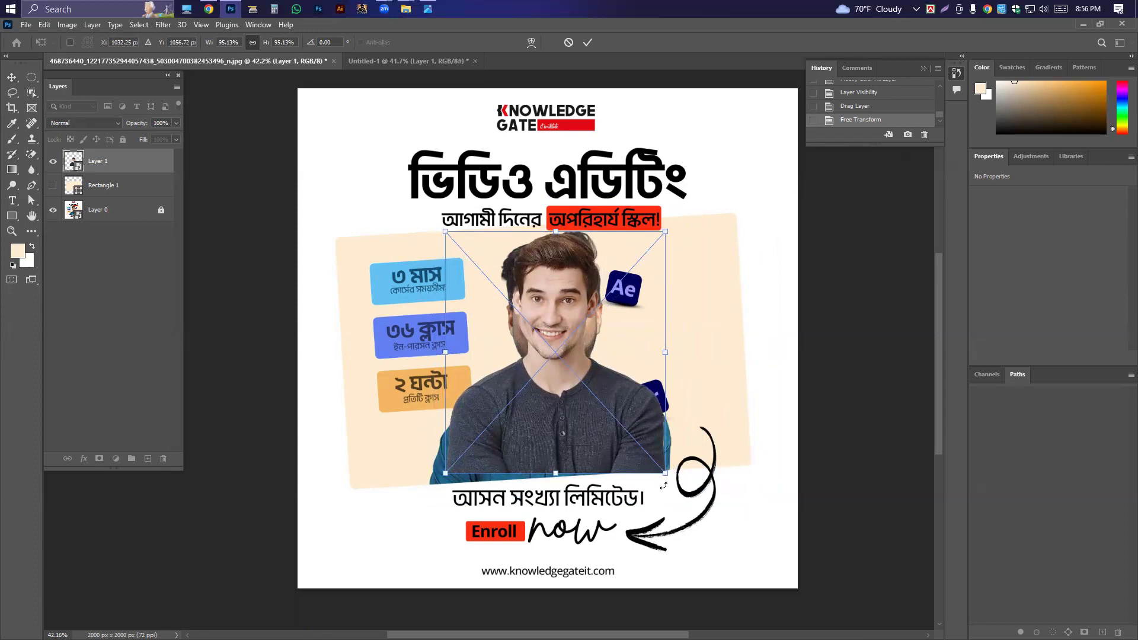
Try tilting the man's photo about -3° and moving it beside the reference portrait, and undo both changes
drag(668, 483, 671, 474)
drag(603, 395, 682, 409)
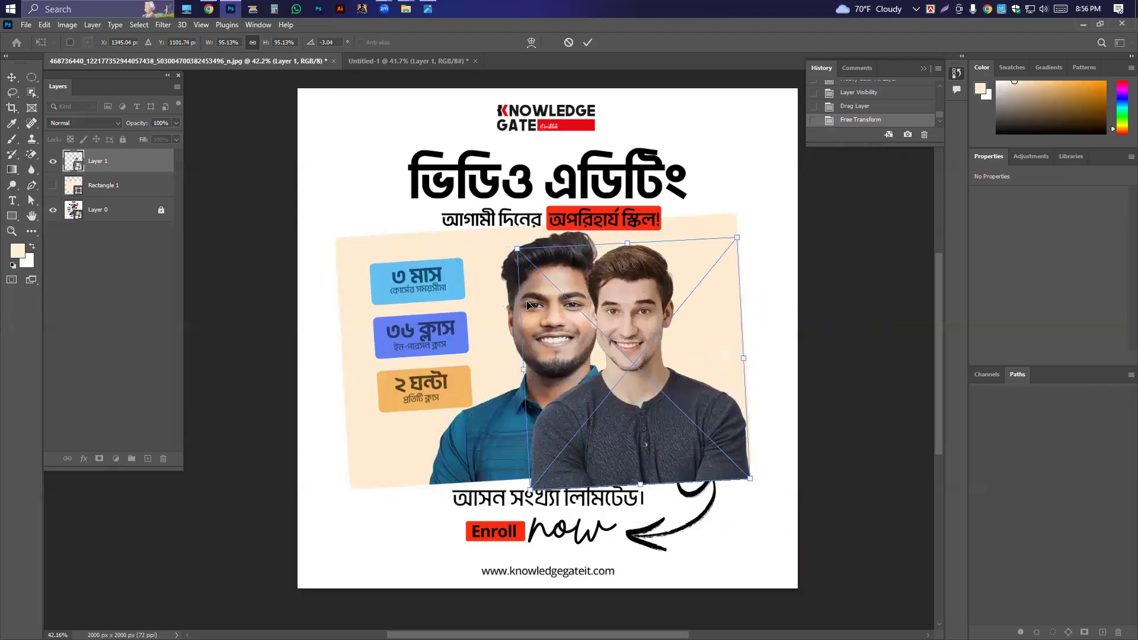
key(ctrl+z)
key(ctrl+shift+z)
key(ctrl+z)
key(ctrl+z)
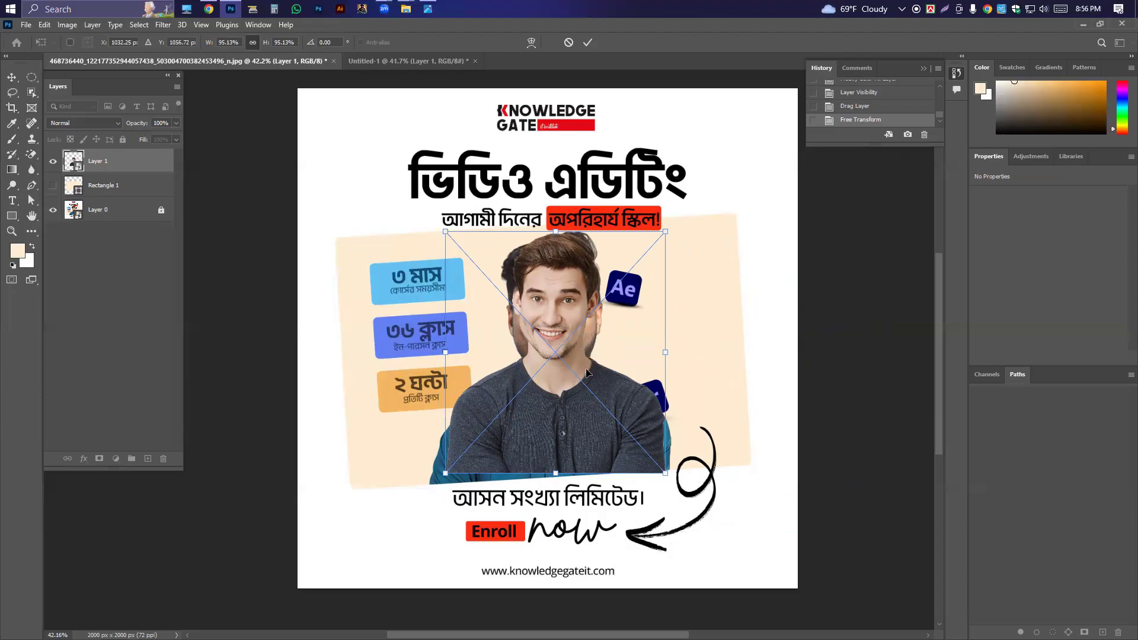
Rotate the man's photo to about -3.42°, scale it to about 98% and fit it over the reference portrait
drag(436, 478, 444, 491)
mouse_move(526, 428)
mouse_down()
mouse_move(518, 435)
mouse_move(525, 424)
mouse_up()
drag(543, 237, 543, 230)
drag(515, 398, 517, 399)
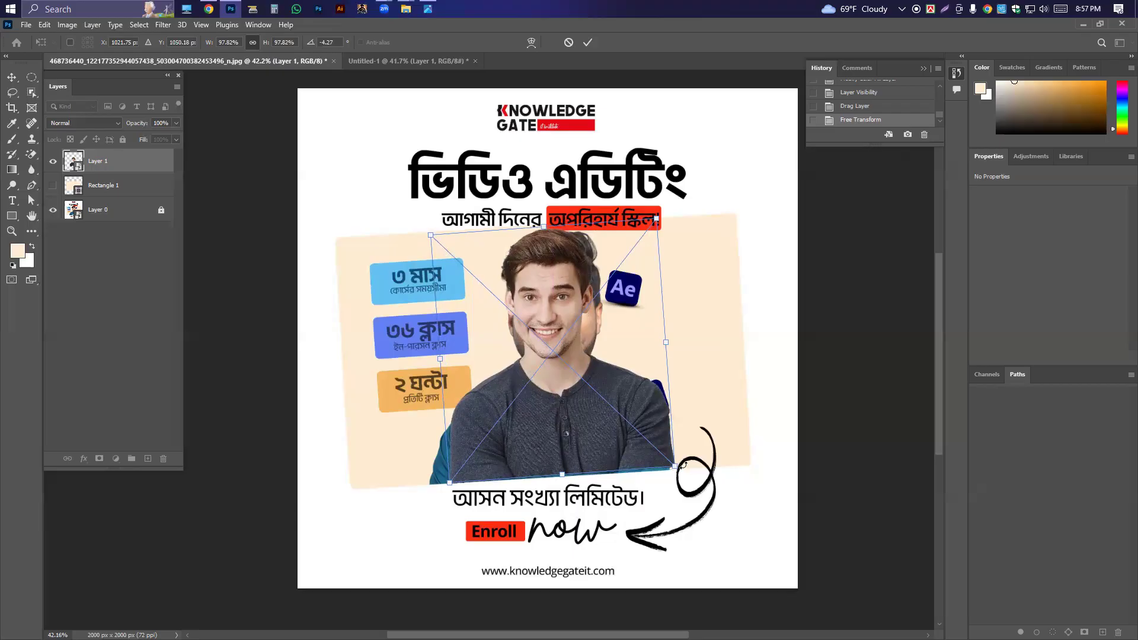
drag(687, 470, 689, 468)
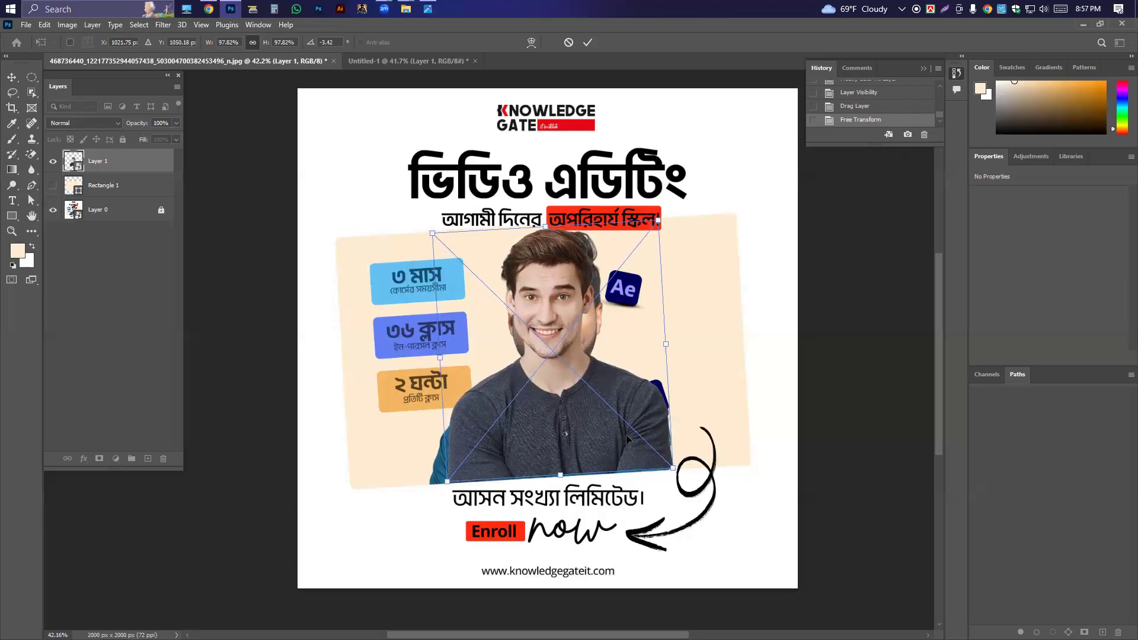
key(Return)
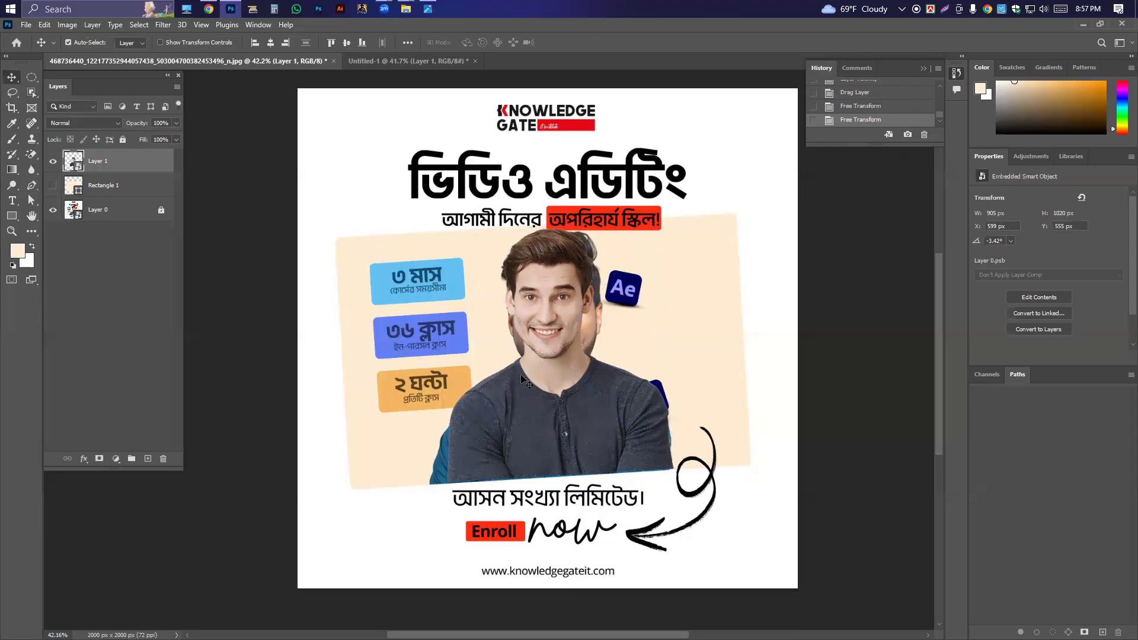
Replace the old photo in Untitled-1 with the resized, tilted copy, resting it on the beige rectangle's lower edge
drag(540, 372, 520, 339)
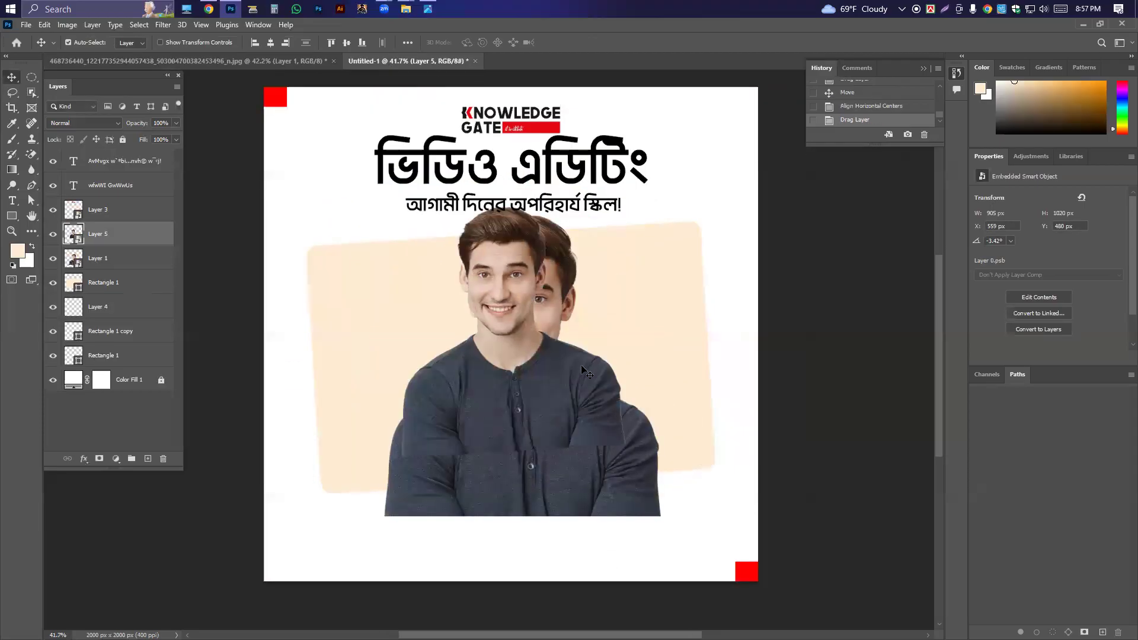
click(552, 277)
key(Delete)
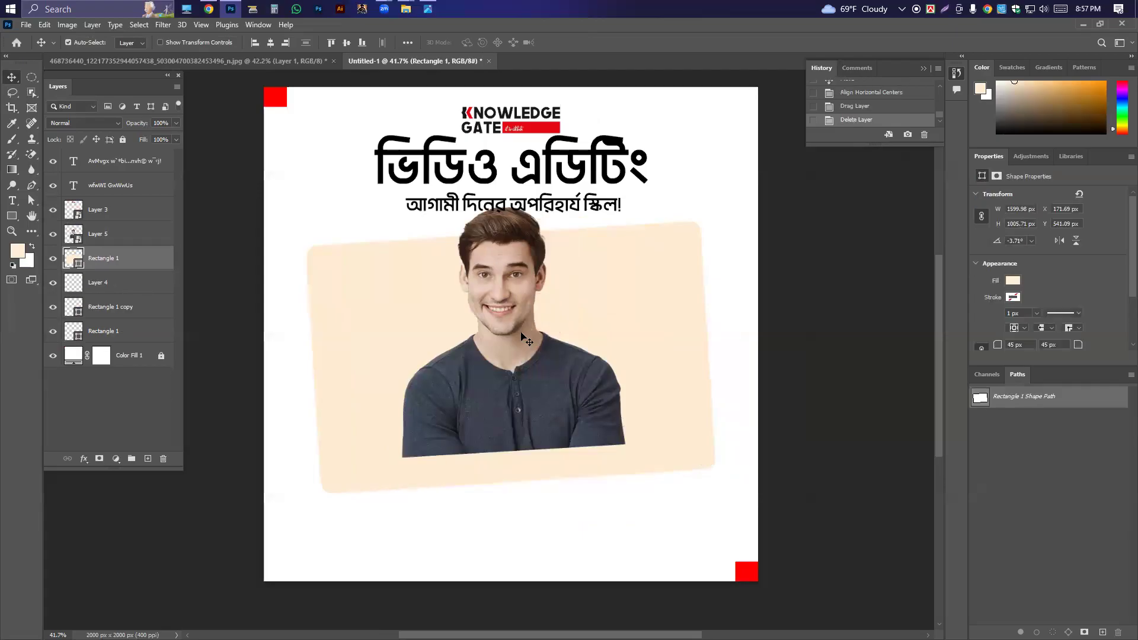
drag(538, 362, 546, 367)
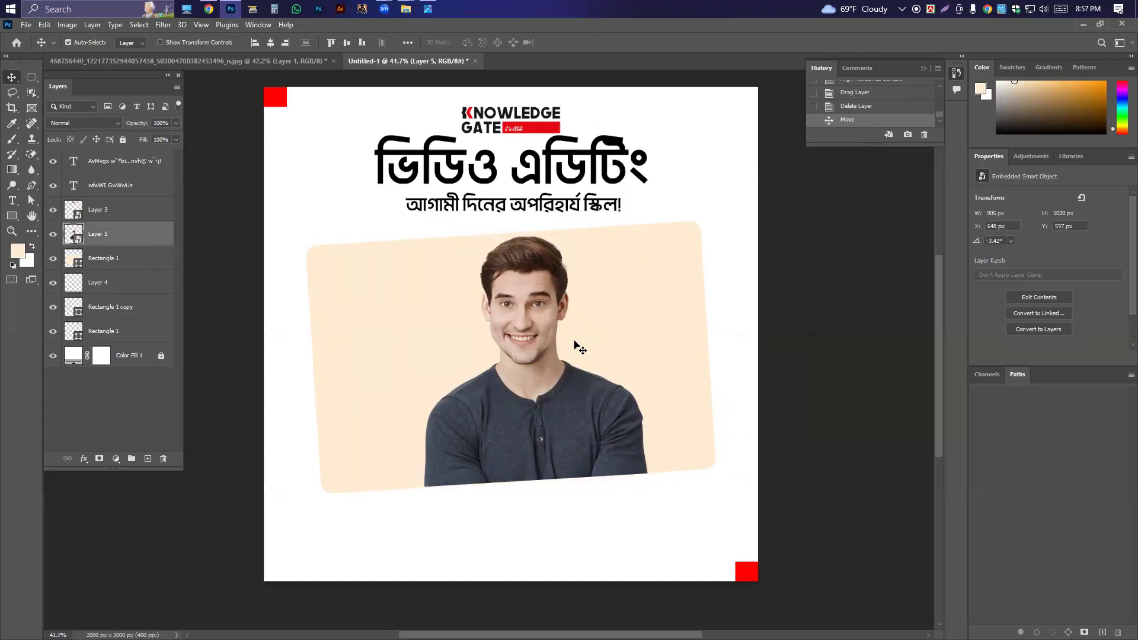
Compare the man's photo with the reference portrait by shifting it aside and back, and return to Untitled-1
click(249, 62)
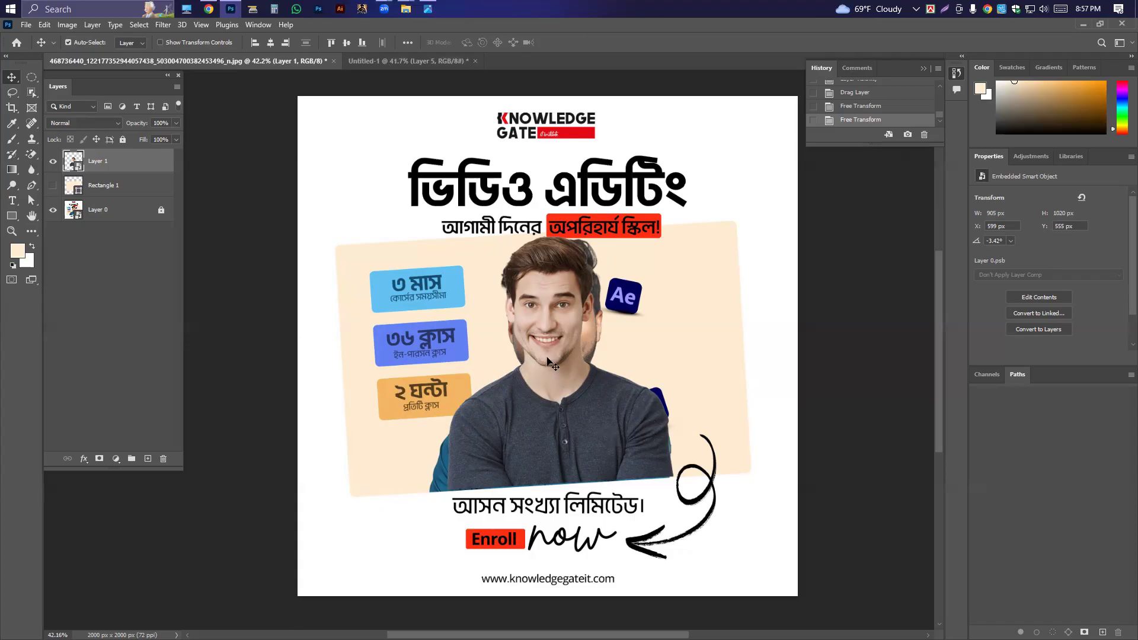
drag(546, 360, 617, 359)
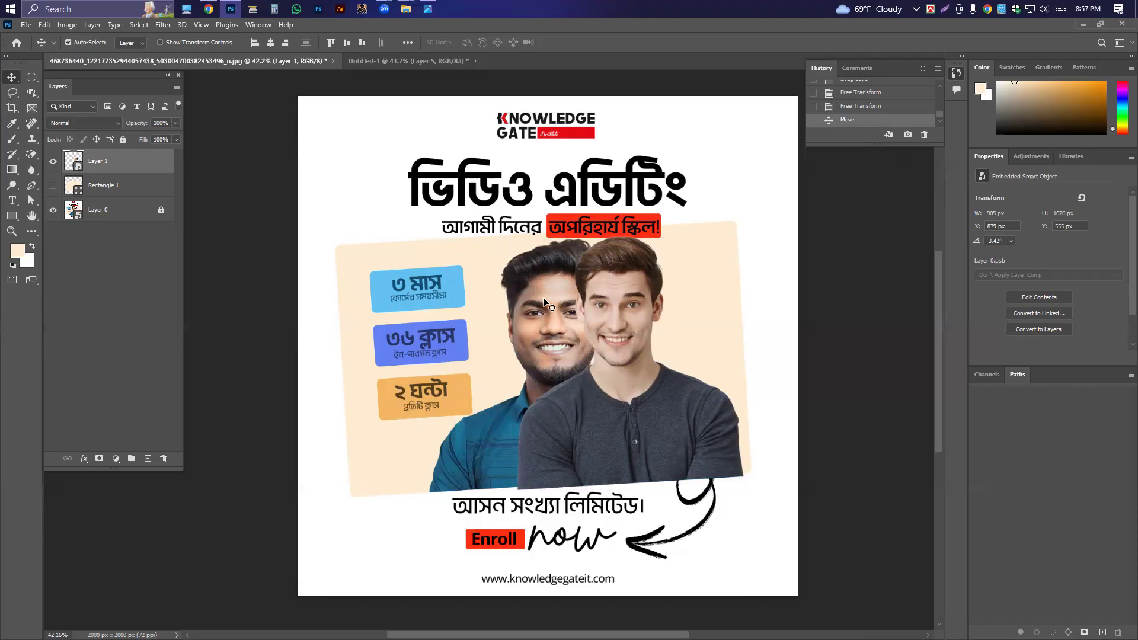
drag(618, 366, 541, 361)
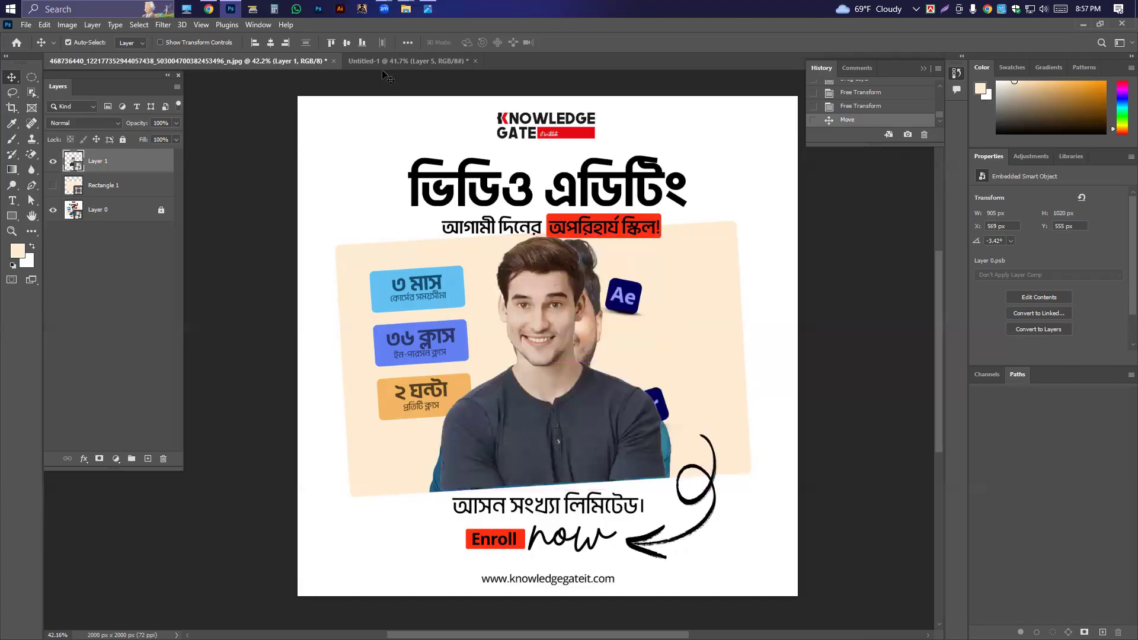
click(405, 61)
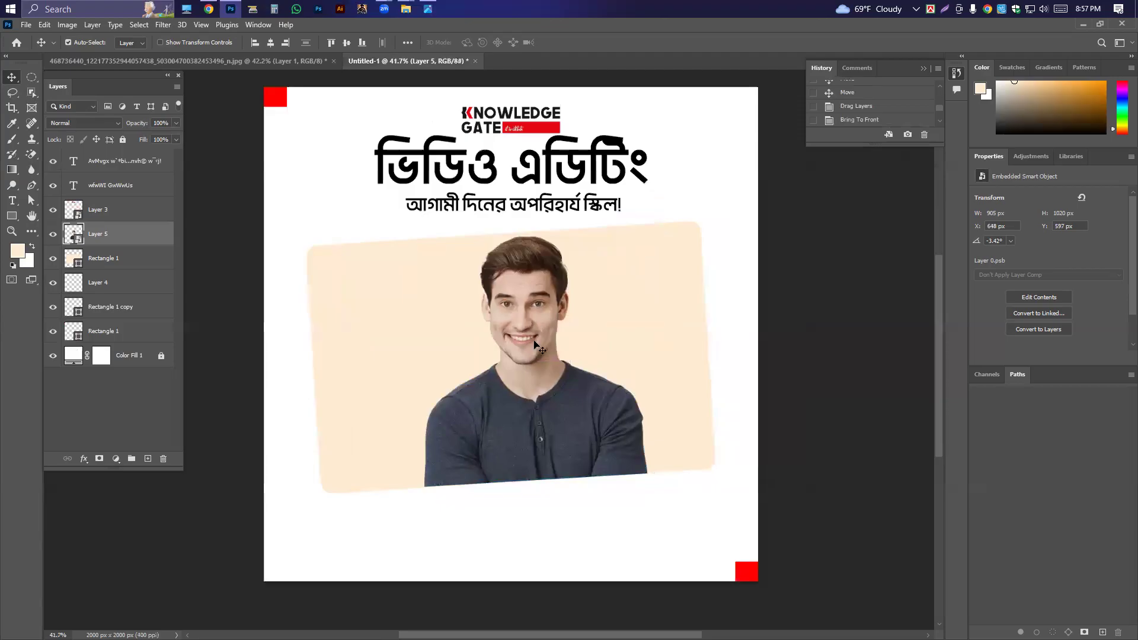
Try enlarging the man's photo to about 18.55% and moving it up on the beige rectangle, undoing each change
key(ctrl+t)
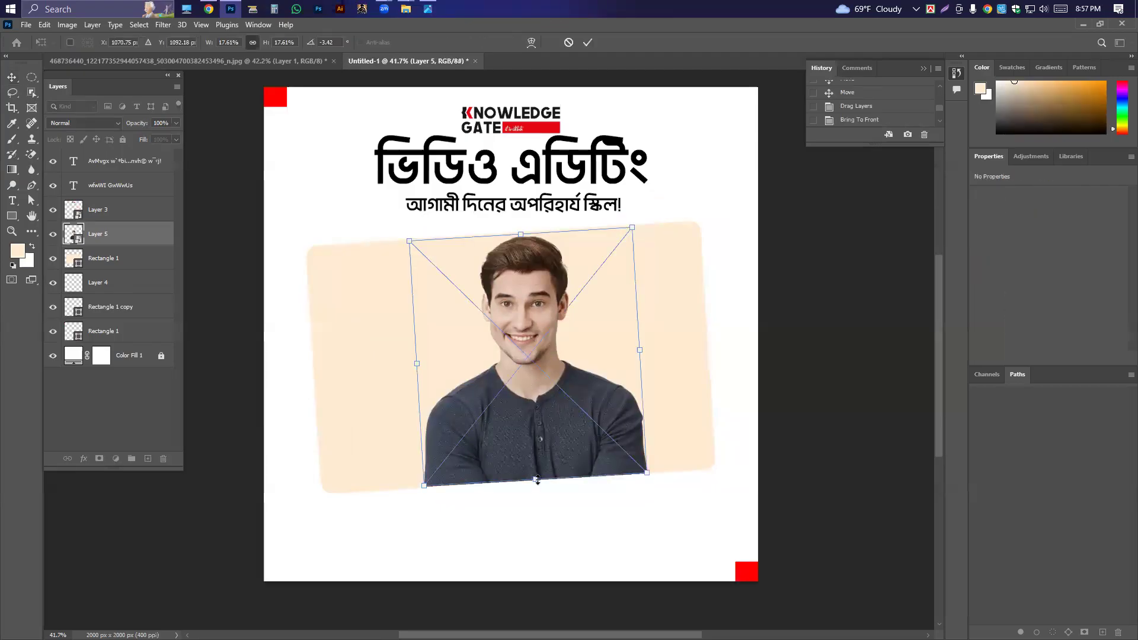
drag(537, 478, 538, 494)
key(Return)
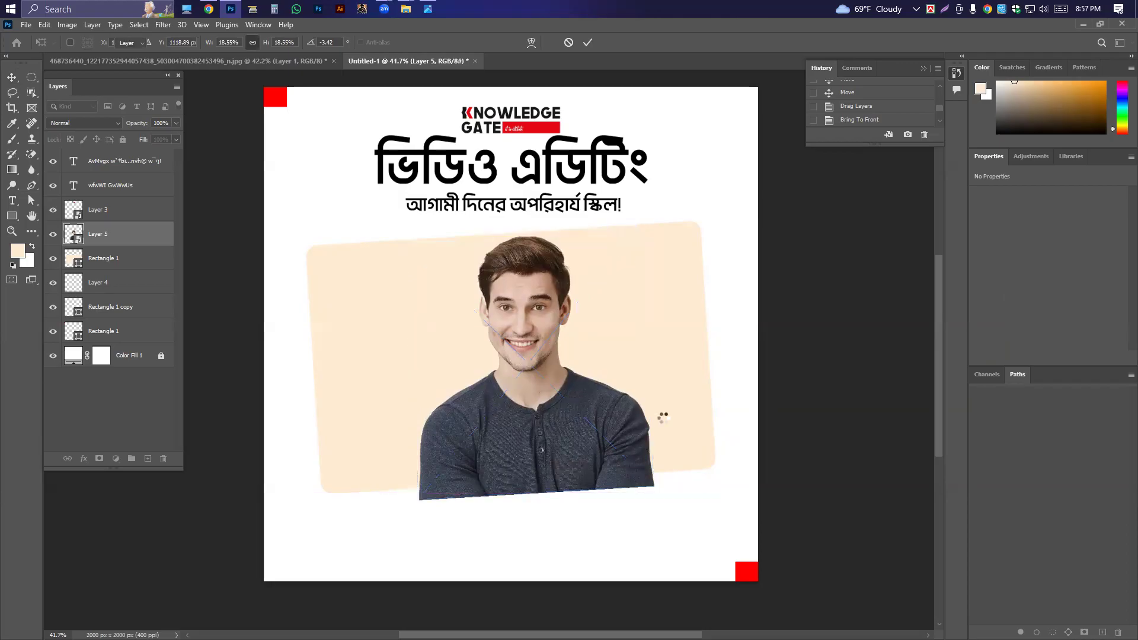
scroll(670, 491, up, 3)
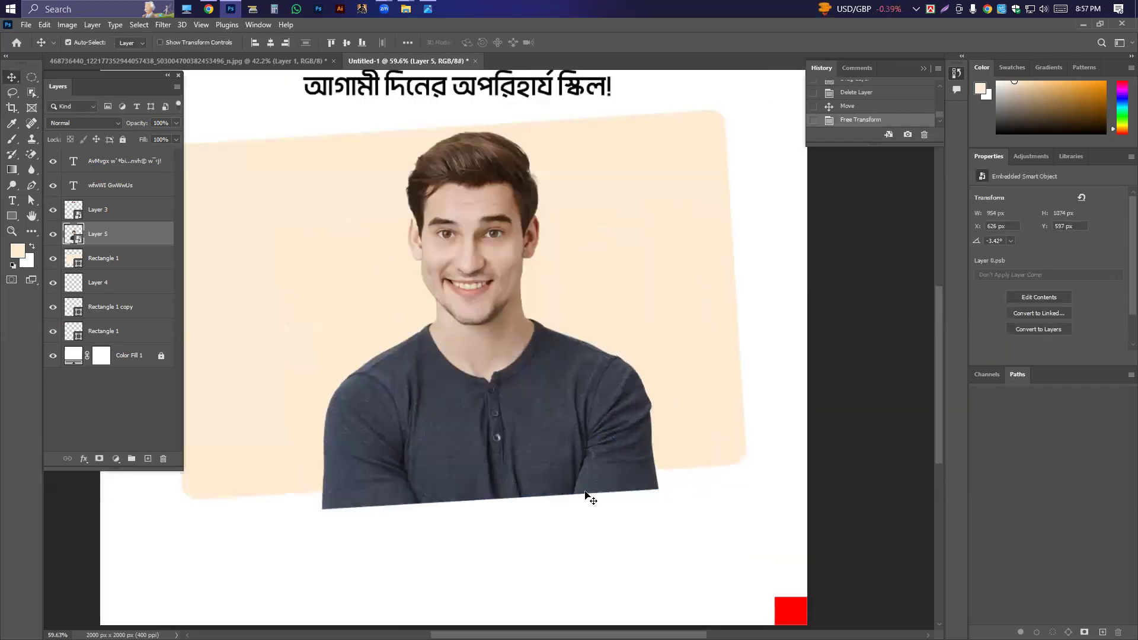
key(ctrl+z)
scroll(516, 478, down, 3)
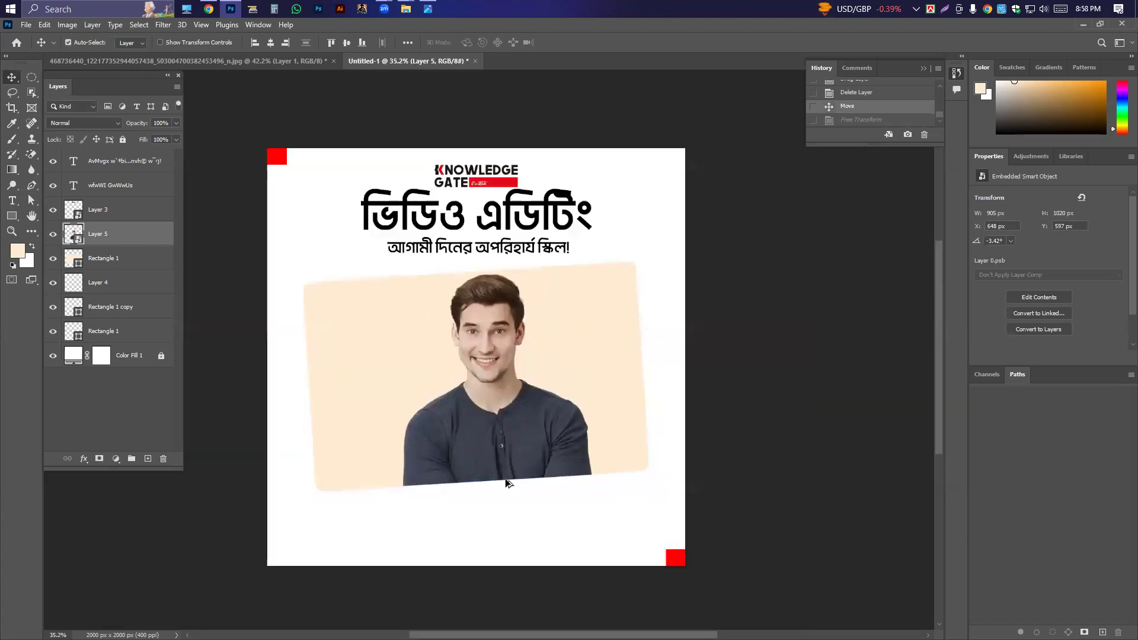
scroll(508, 465, up, 2)
drag(464, 481, 466, 447)
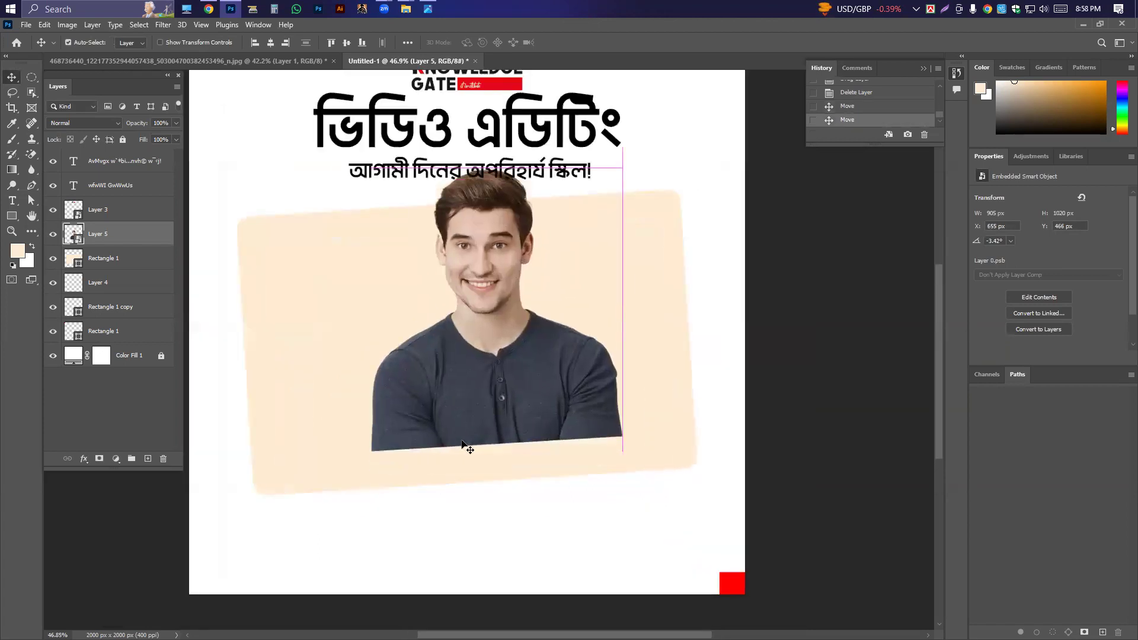
key(ctrl+z)
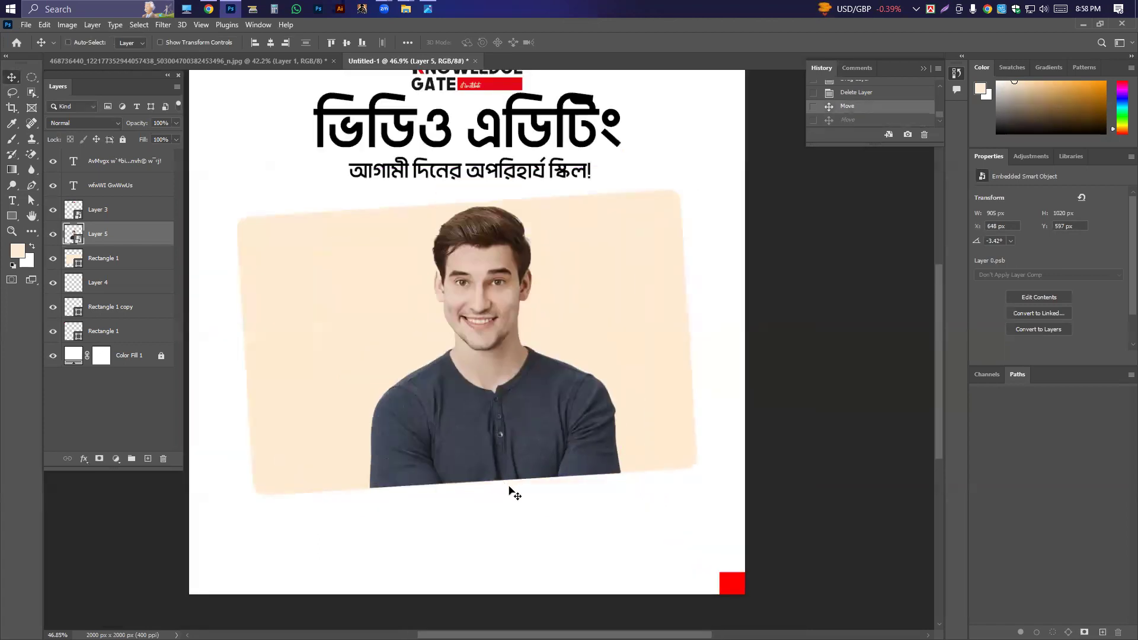
Enlarge the man's photo to about 955 × 1076 px so it extends past the beige rectangle's lower edge
key(ctrl+t)
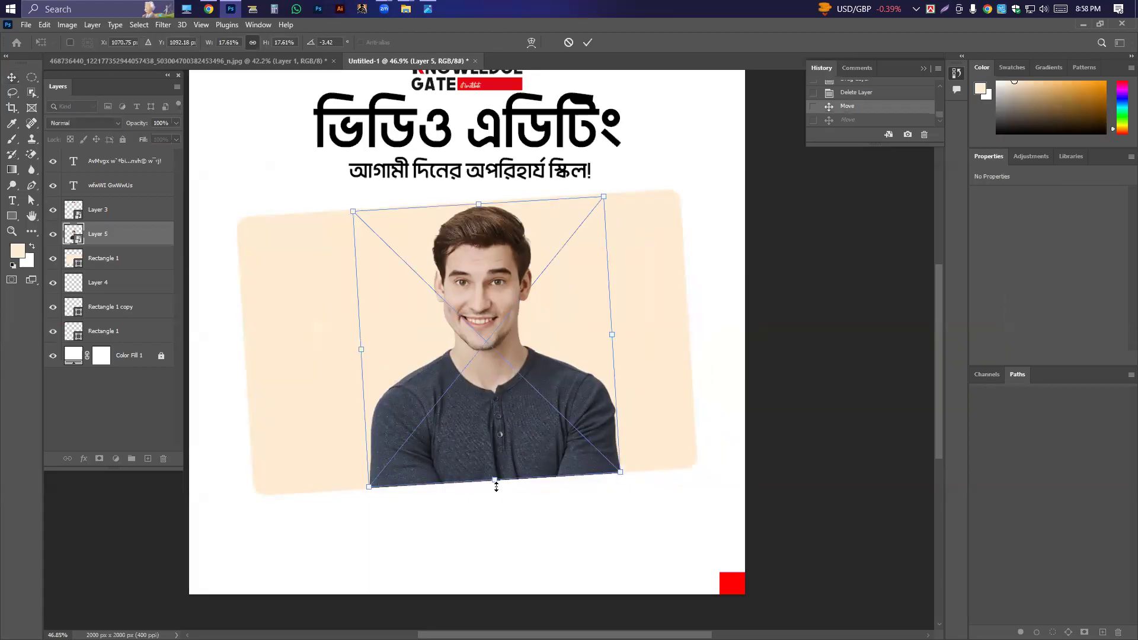
drag(496, 486, 498, 499)
key(Return)
scroll(531, 464, down, 3)
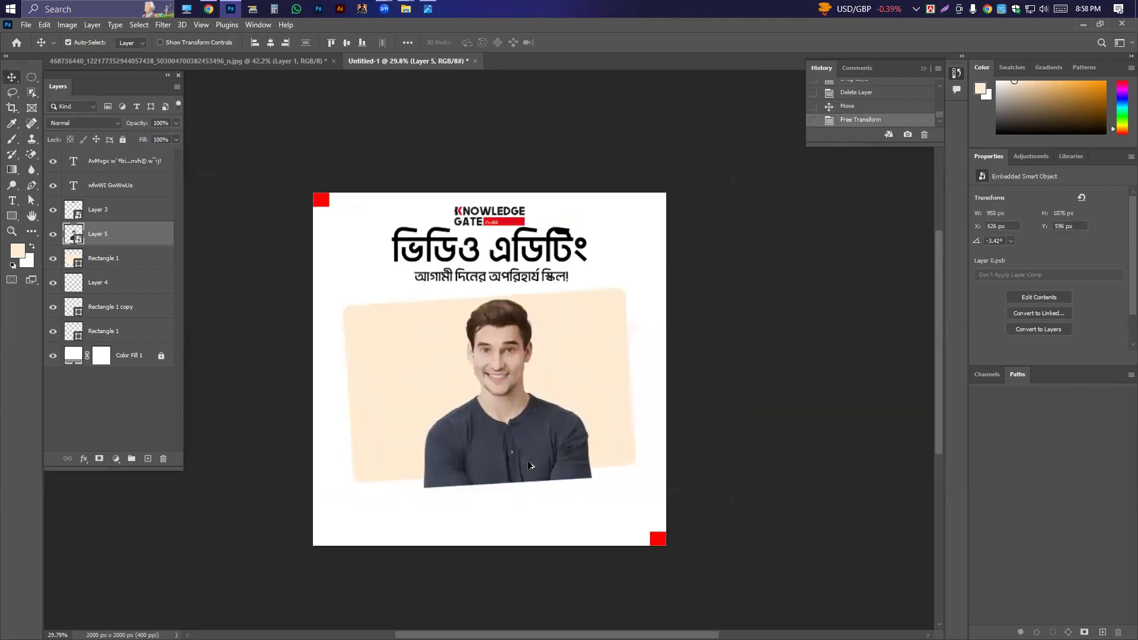
scroll(531, 464, up, 3)
scroll(239, 258, down, 2)
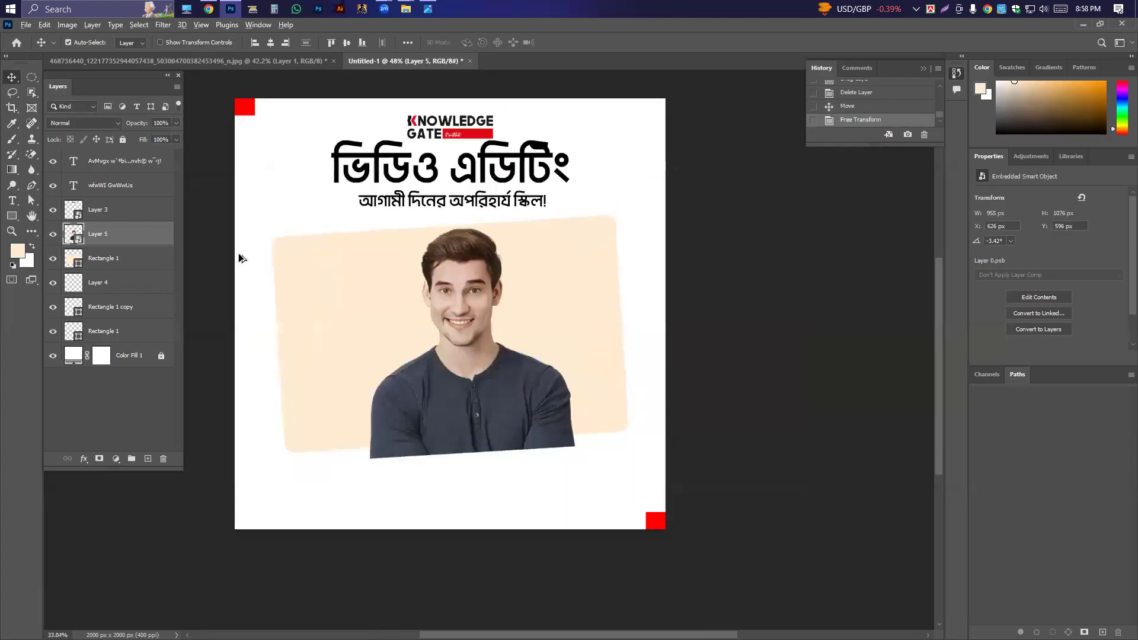
Try clipping Layer 5 to the beige rectangle in two different ways, undoing the clipping mask each time
right_click(106, 237)
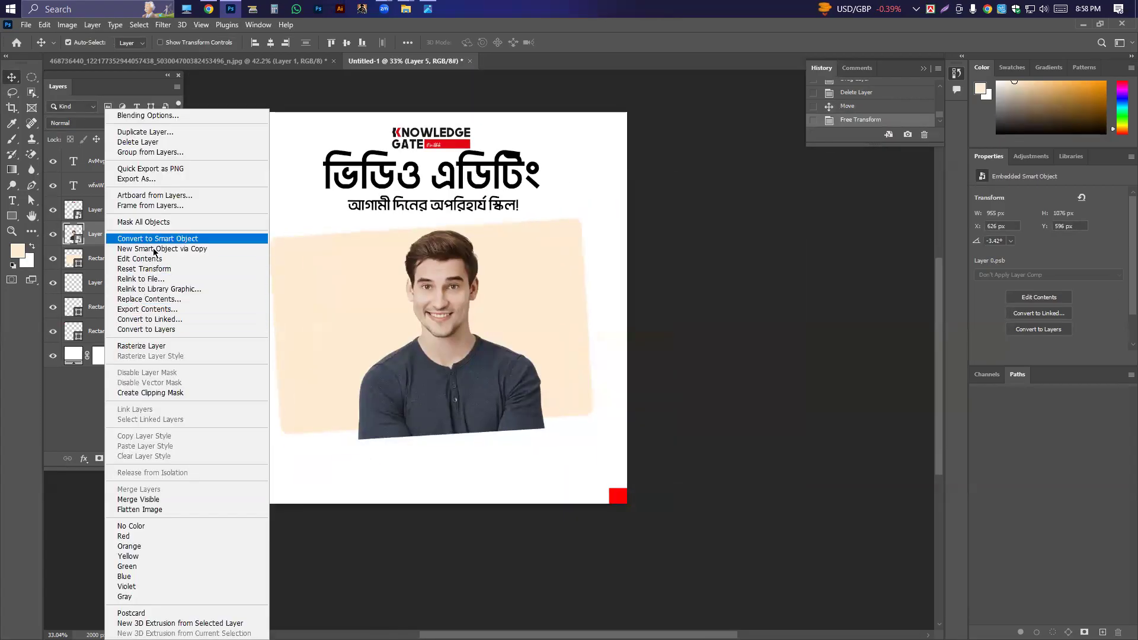
click(145, 393)
key(ctrl+z)
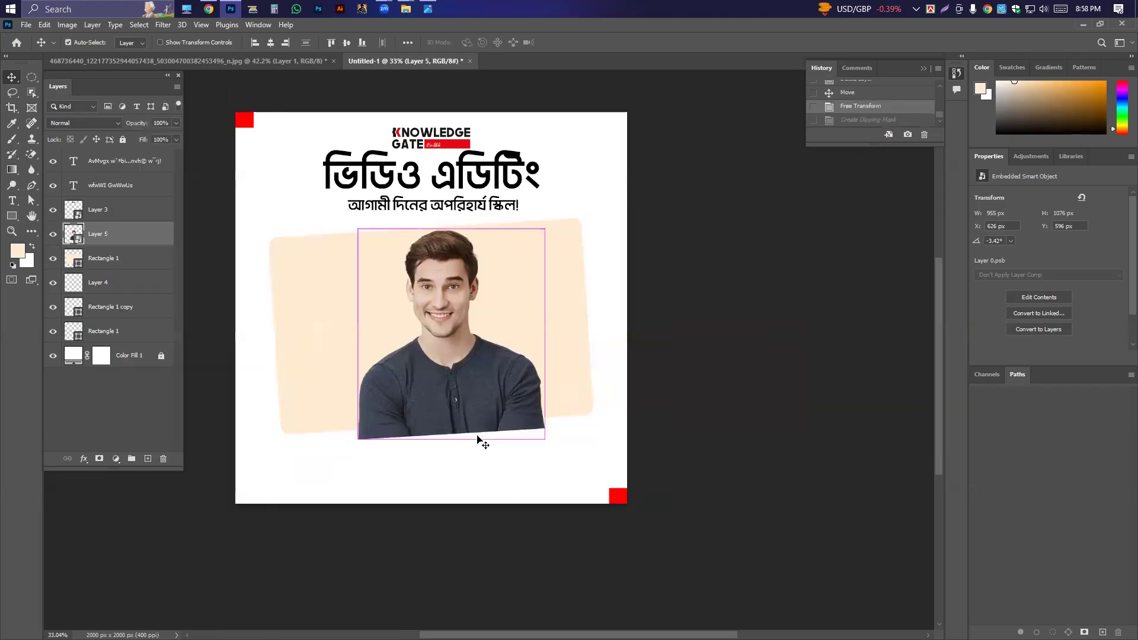
alt+click(95, 241)
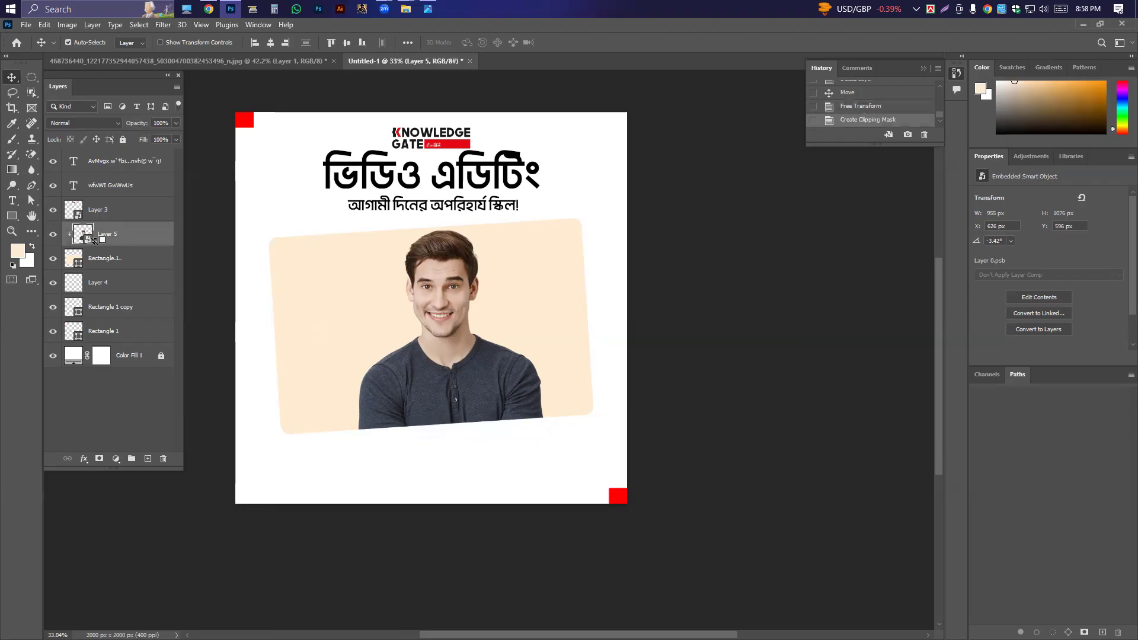
key(ctrl+z)
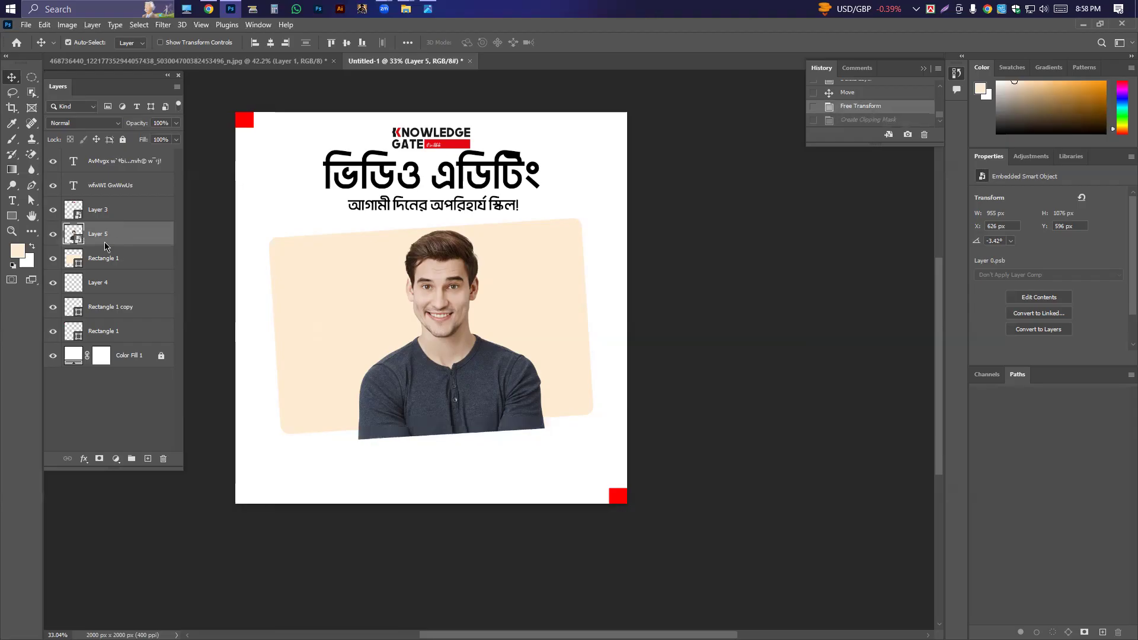
Create a clipping mask that confines the man's photo in Layer 5 to the beige rectangle
right_click(106, 243)
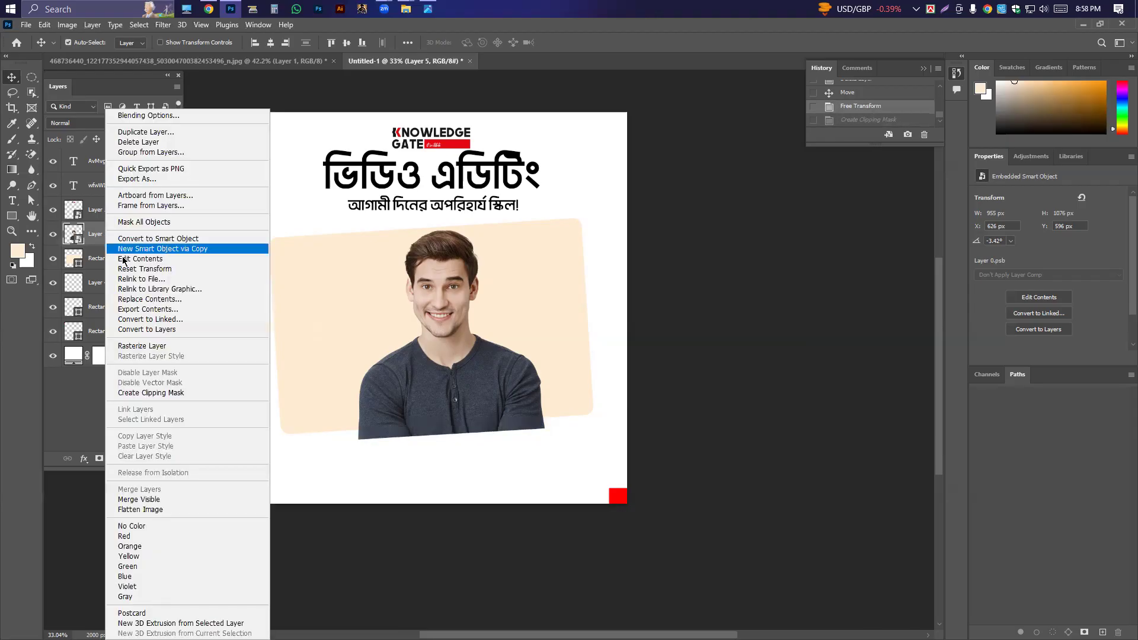
click(159, 392)
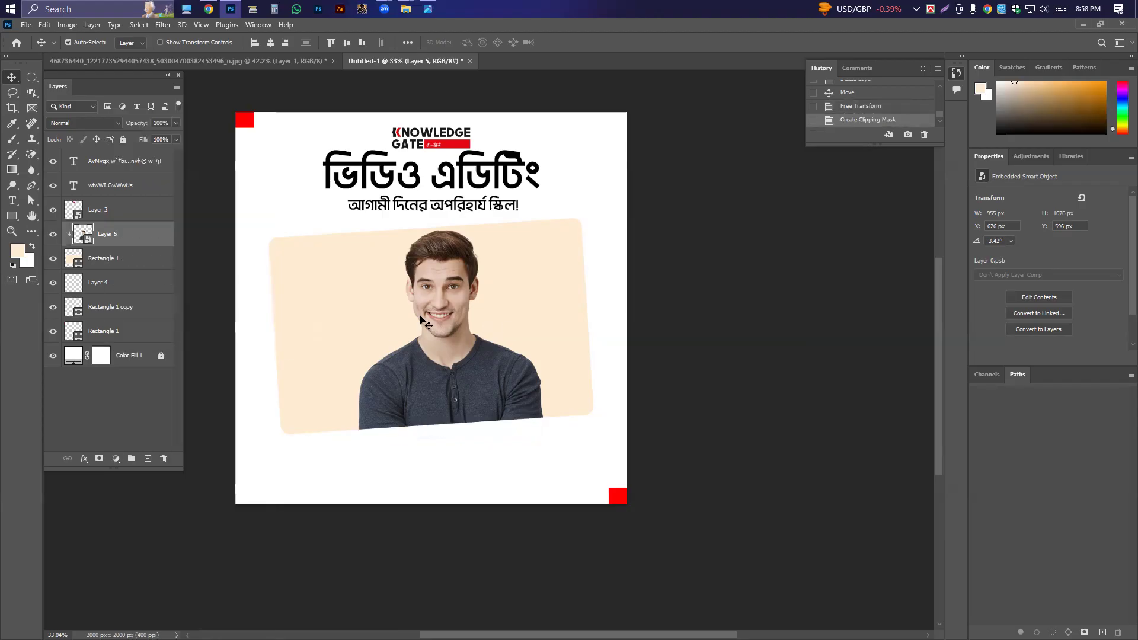
drag(521, 368, 599, 368)
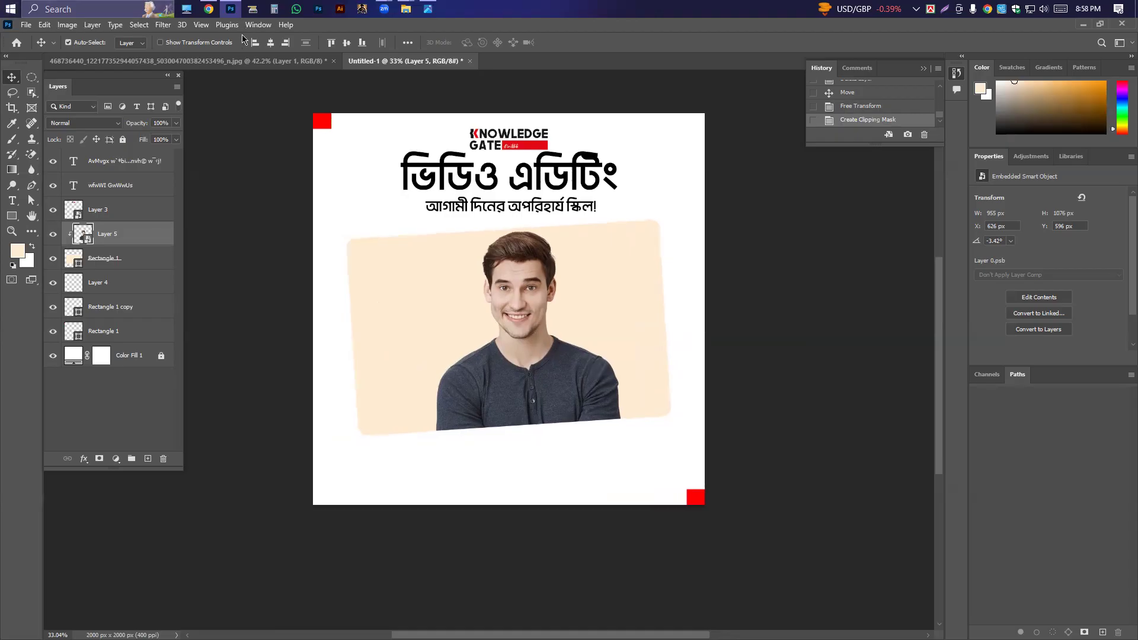
Hide the Layer 1 photo in the reference poster, check the original portrait and return to Untitled-1
click(226, 62)
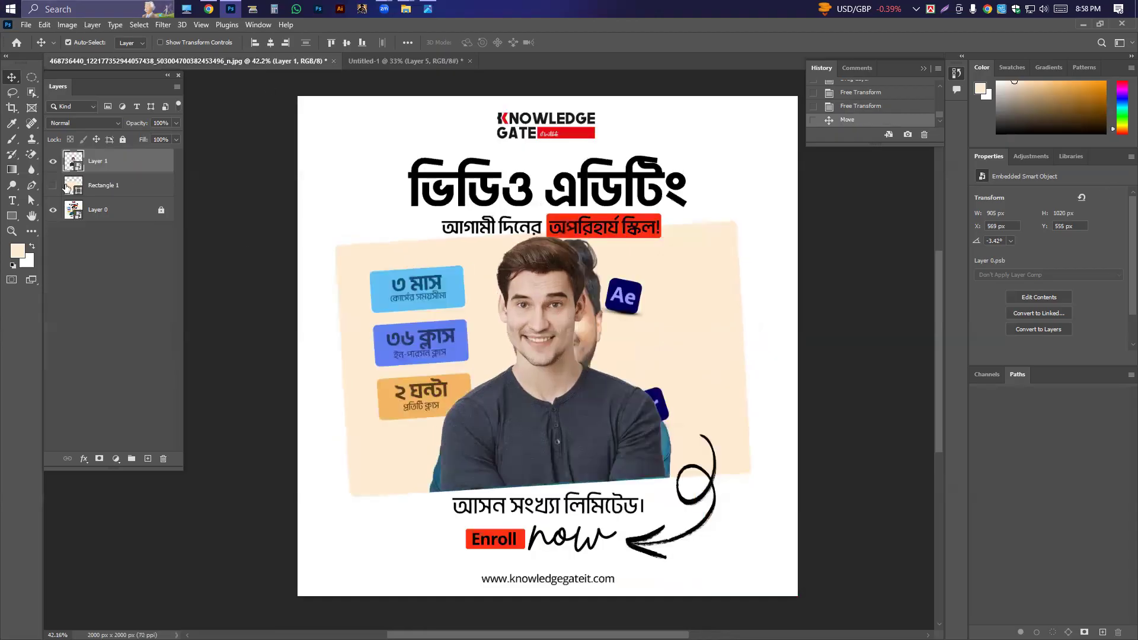
click(53, 160)
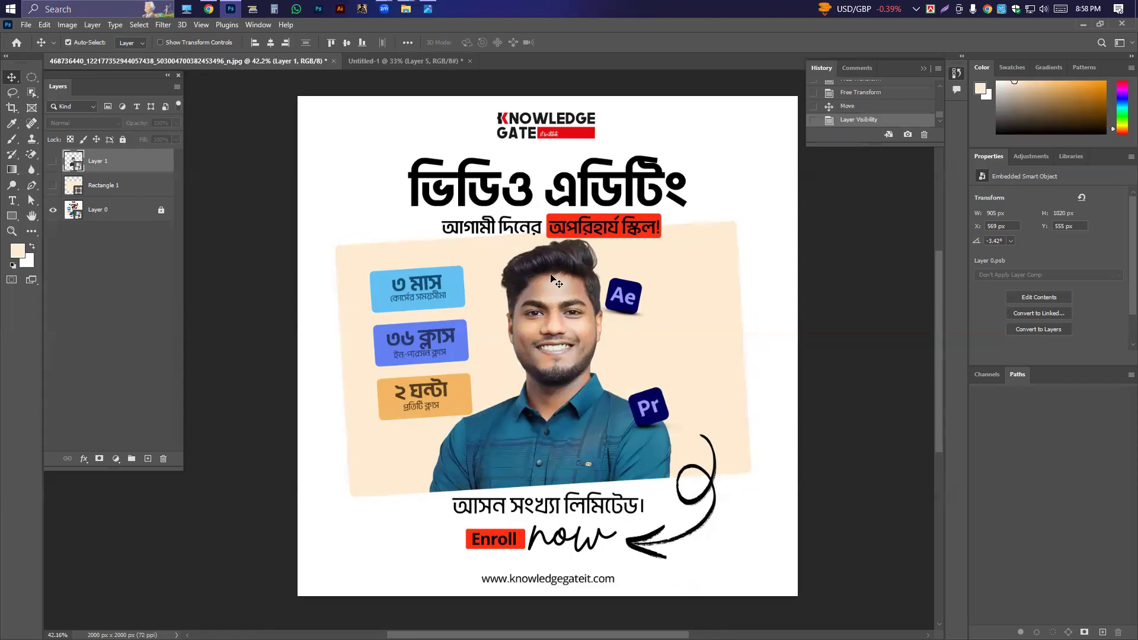
click(406, 61)
Align the man's photo and the beige rectangle to the canvas's horizontal and vertical centres
drag(336, 302, 555, 344)
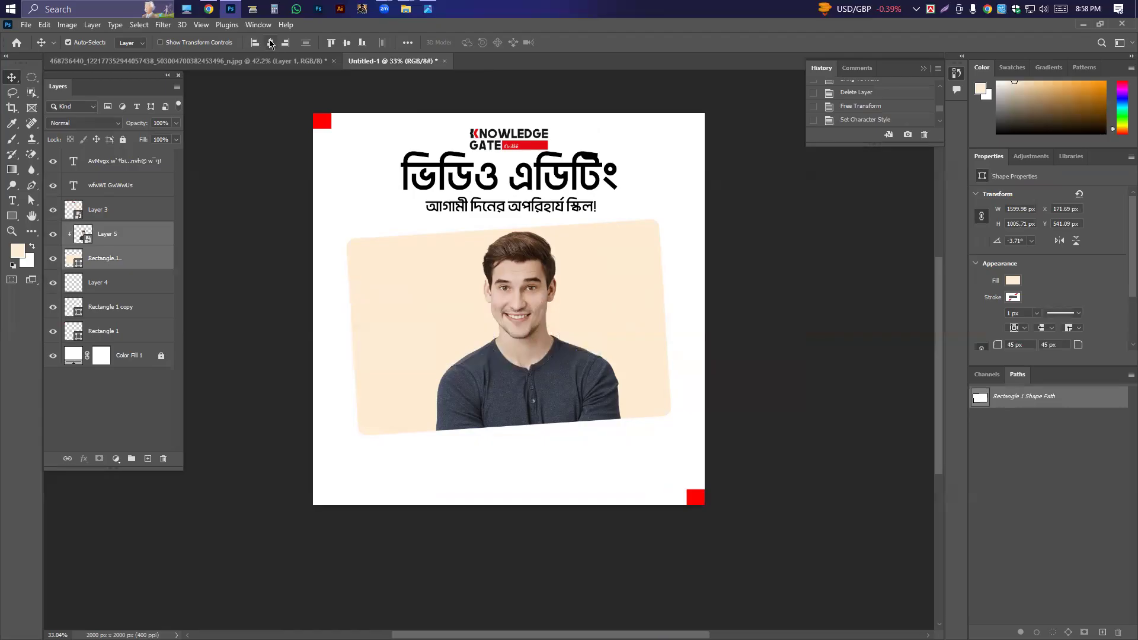
click(270, 42)
click(347, 42)
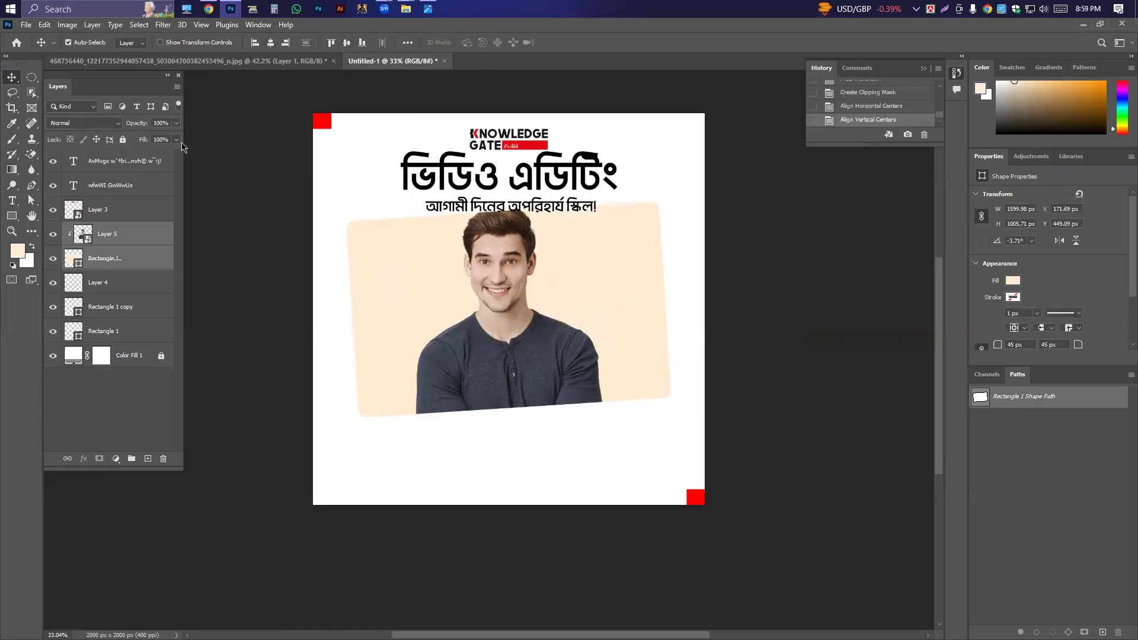
Check the reference poster and move the man's photo with its beige rectangle down to Y 501 px
click(185, 64)
click(392, 61)
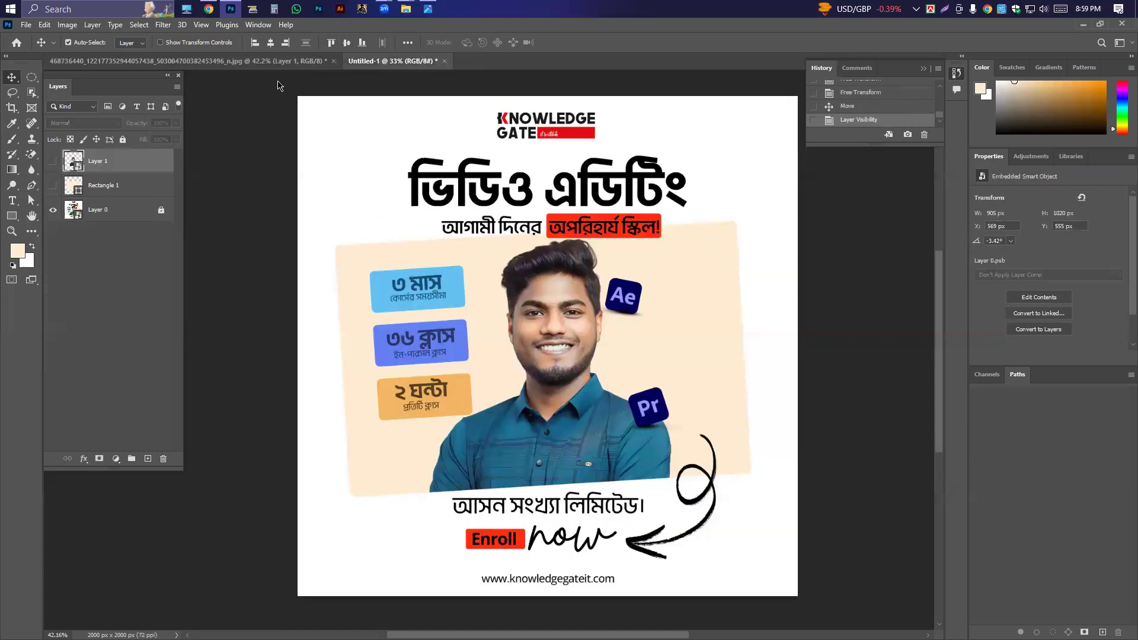
key(ctrl+t)
drag(593, 305, 592, 311)
key(Return)
scroll(575, 263, down, 5)
scroll(573, 264, up, 5)
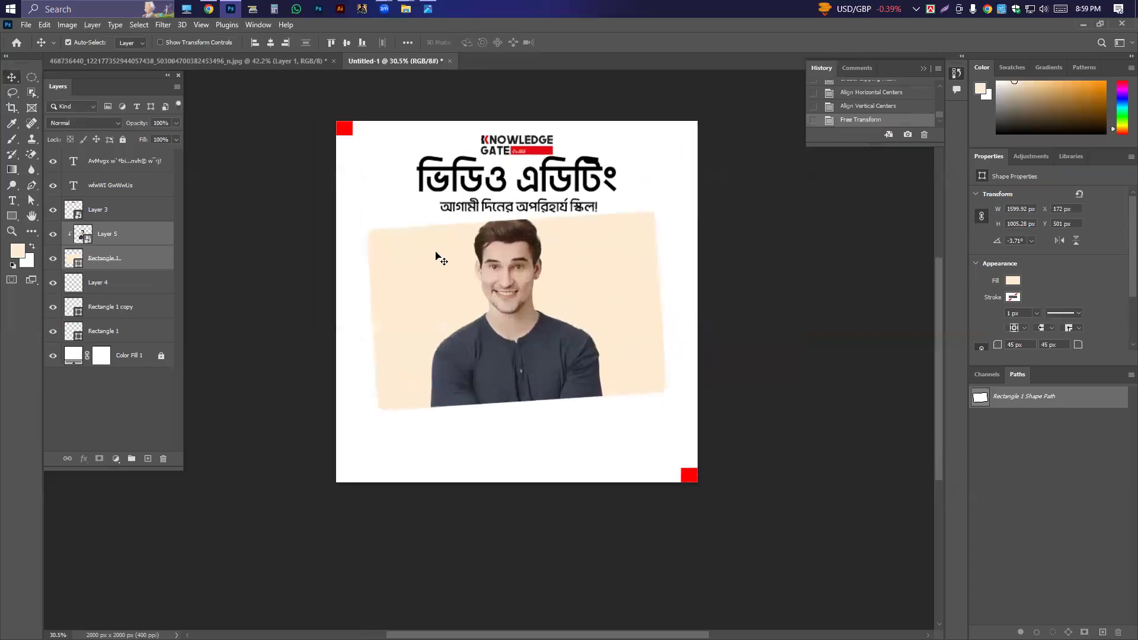
Try releasing Layer 5's clipping mask and undo the release
click(305, 290)
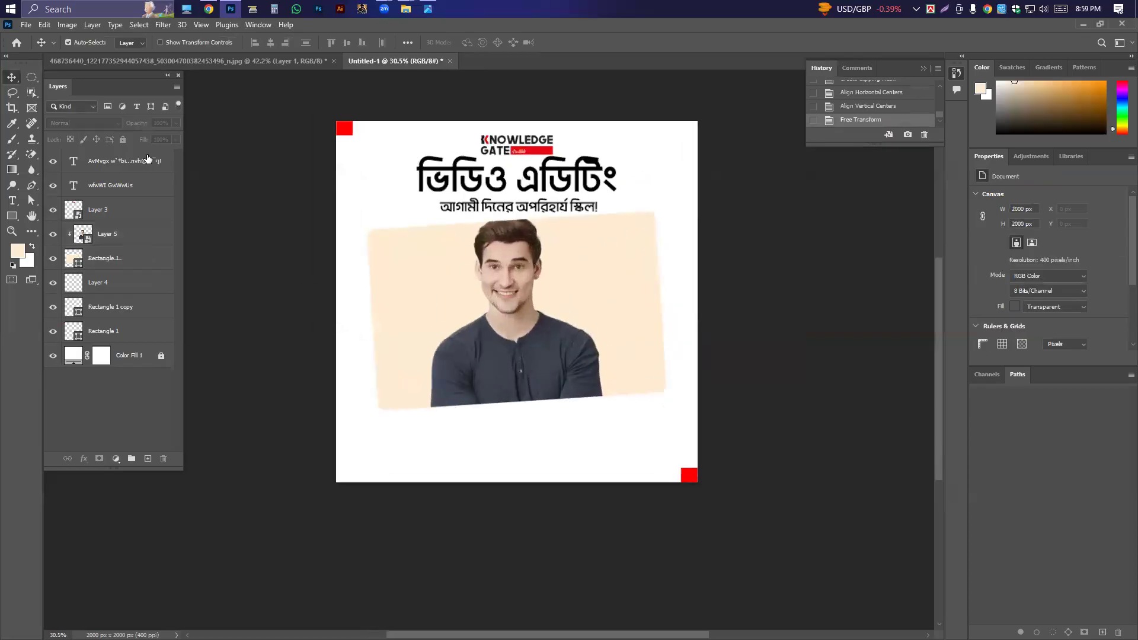
alt+click(94, 246)
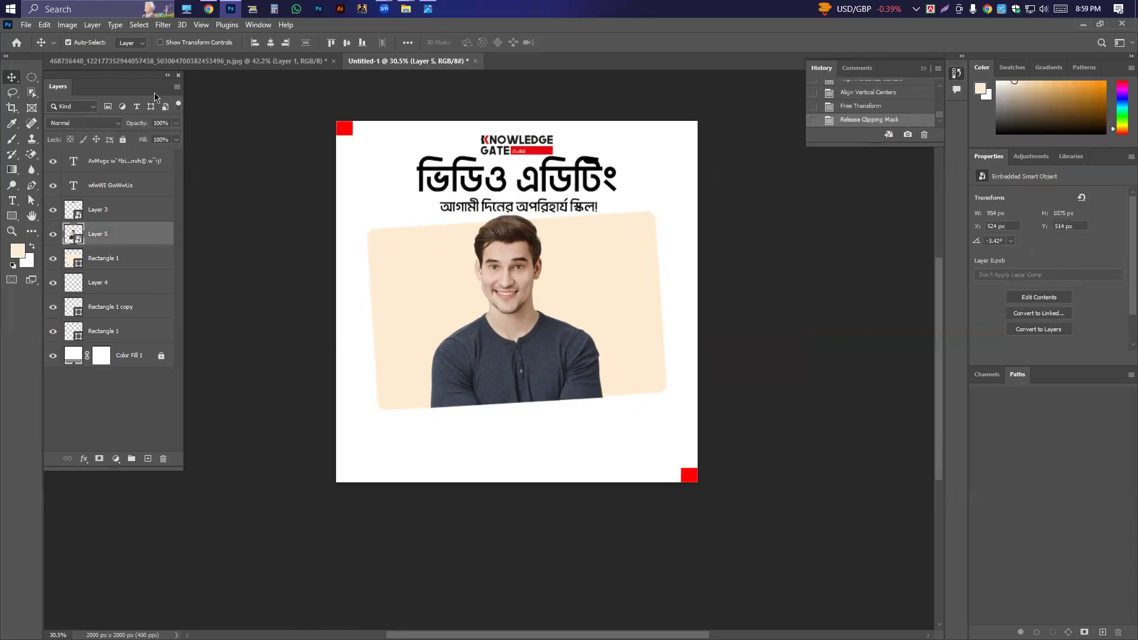
key(ctrl+z)
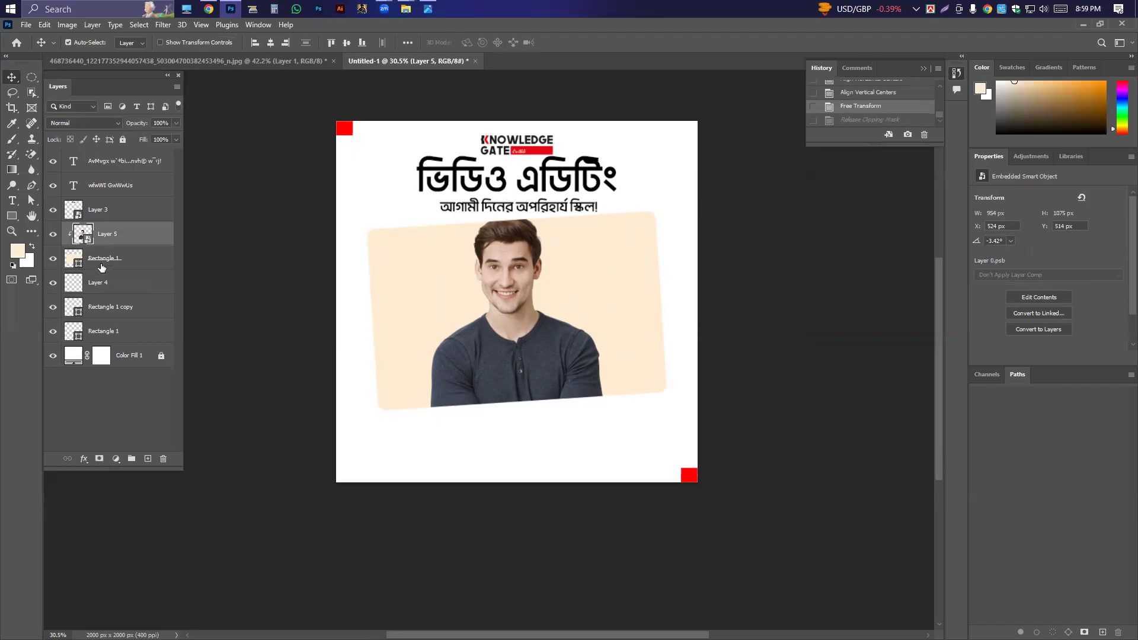
Rasterize Layer 5 and try erasing along the top of the man's hair with the Eraser tool
right_click(32, 154)
click(88, 155)
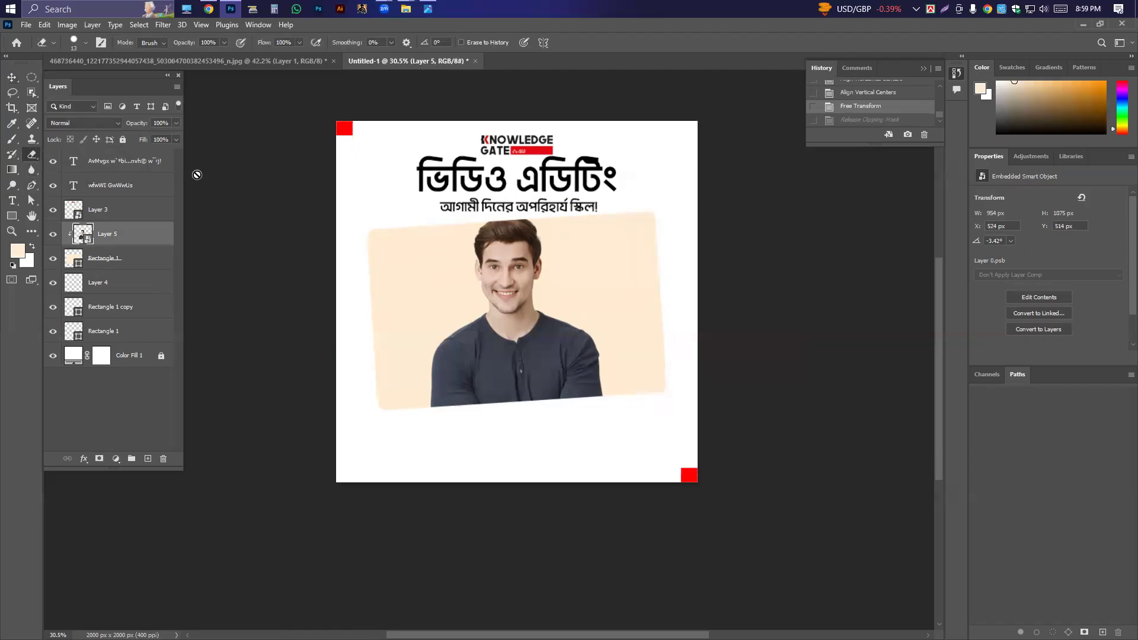
scroll(405, 250, up, 7)
drag(570, 222, 449, 274)
click(488, 249)
key(Return)
click(471, 243)
click(471, 244)
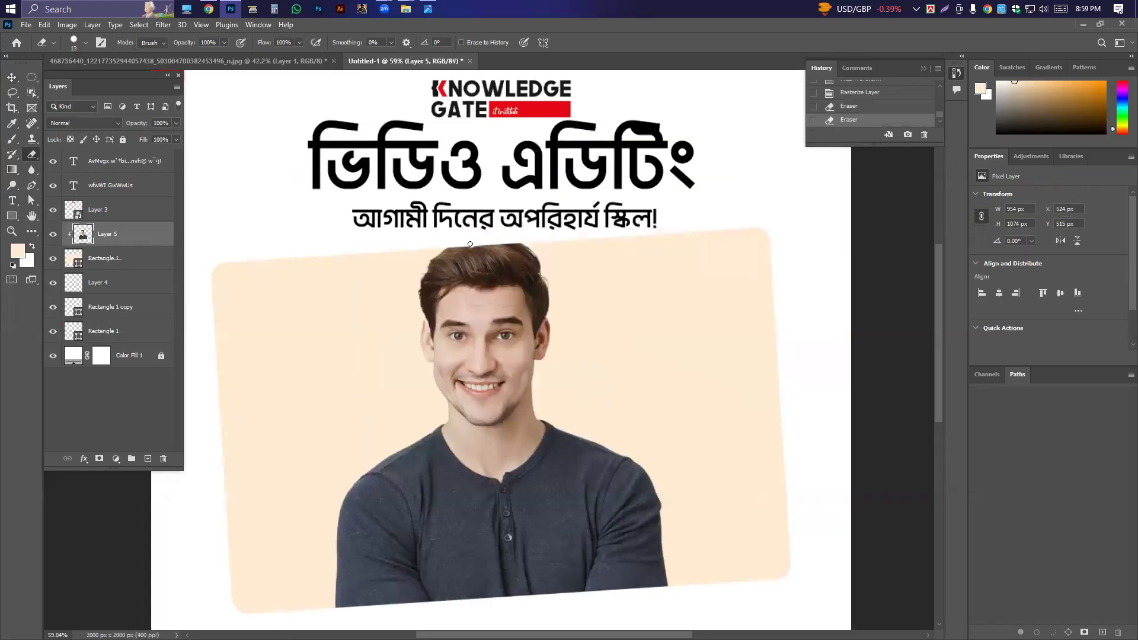
Swap the foreground and background colours, try a larger eraser stroke on the man's hair, and undo the stroke
click(18, 251)
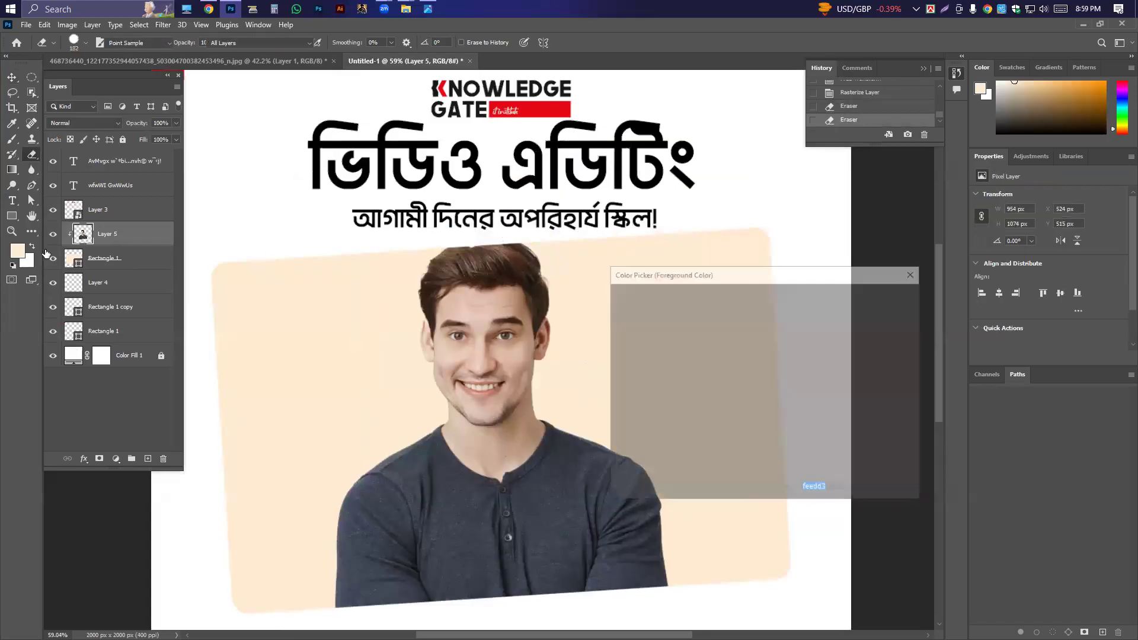
click(875, 315)
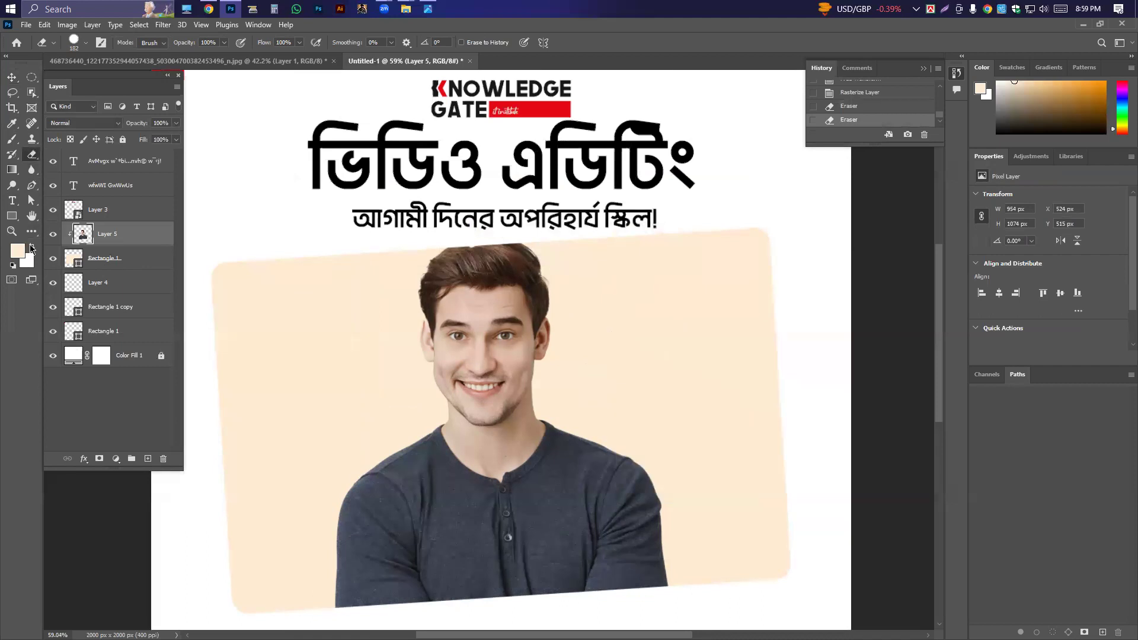
click(32, 246)
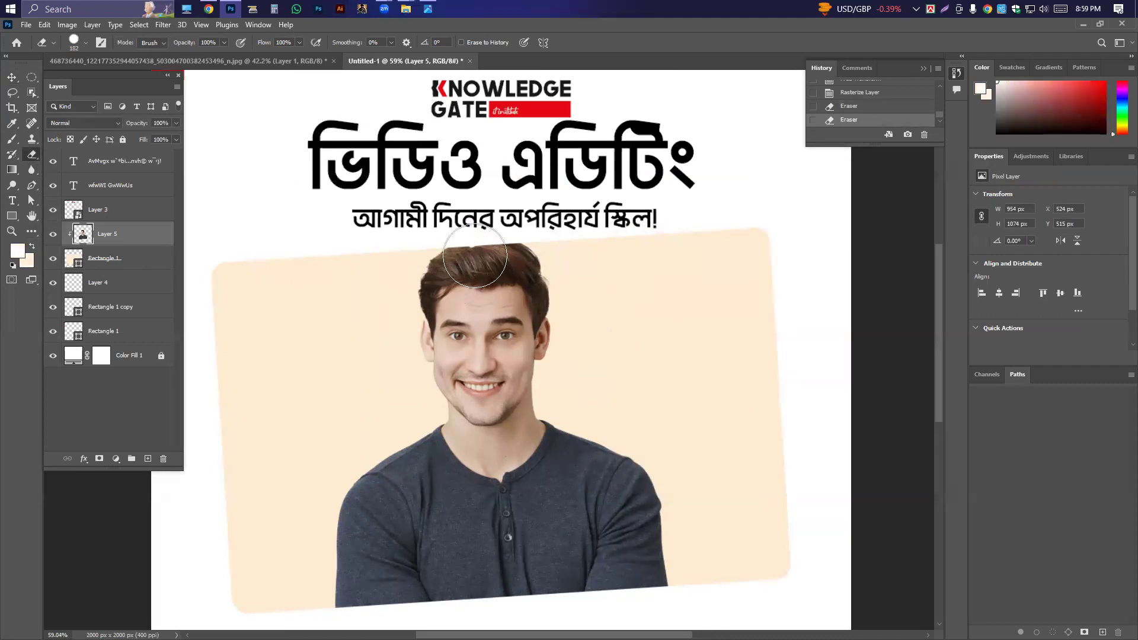
click(475, 255)
key(ctrl+z)
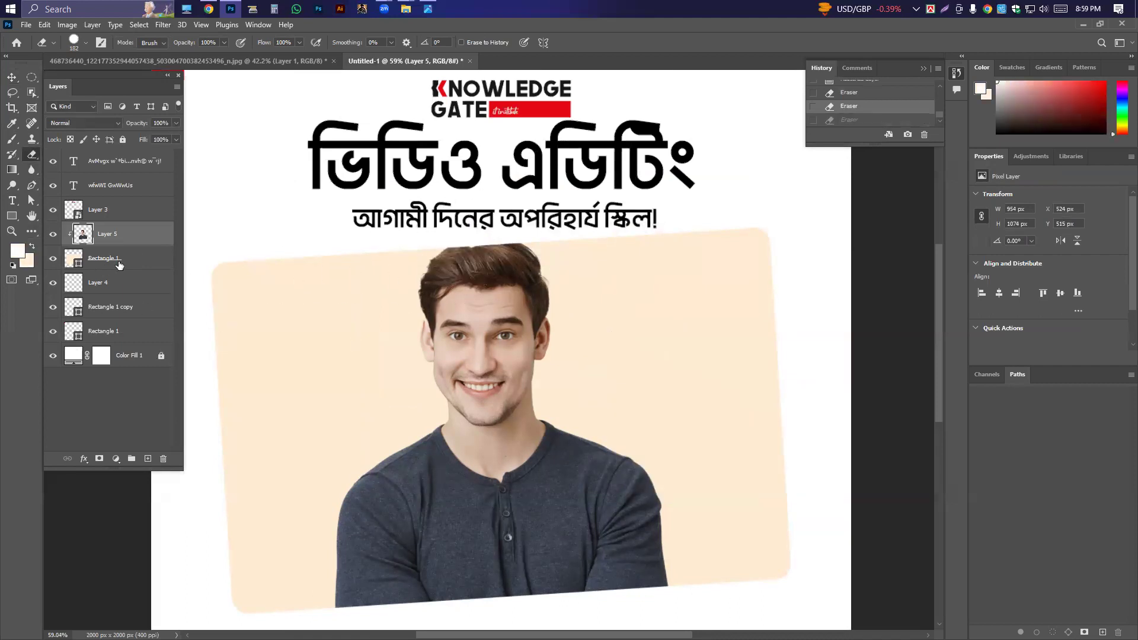
Undo the remaining eraser strokes, the rasterizing, the transform and the centre alignments, back to the creation of the clipping mask
key(ctrl+z)
key(ctrl+z)
key(ctrl+z)
key(ctrl+z)
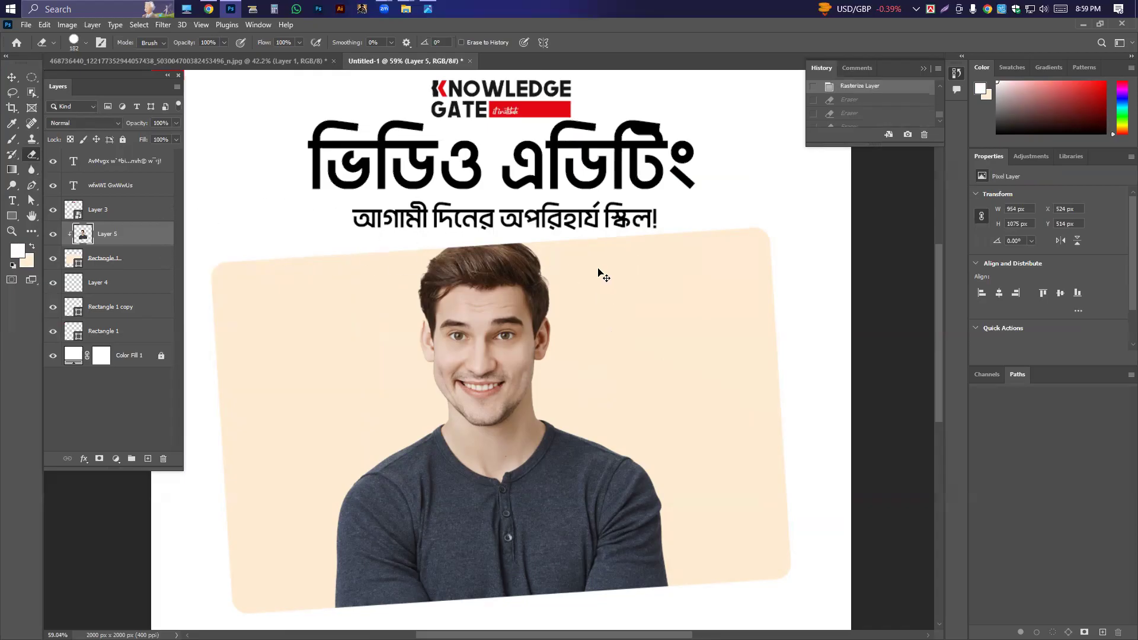
key(ctrl+z)
key(ctrl+z)
scroll(564, 272, down, 2)
scroll(561, 276, up, 2)
drag(609, 374, 616, 313)
scroll(615, 308, down, 2)
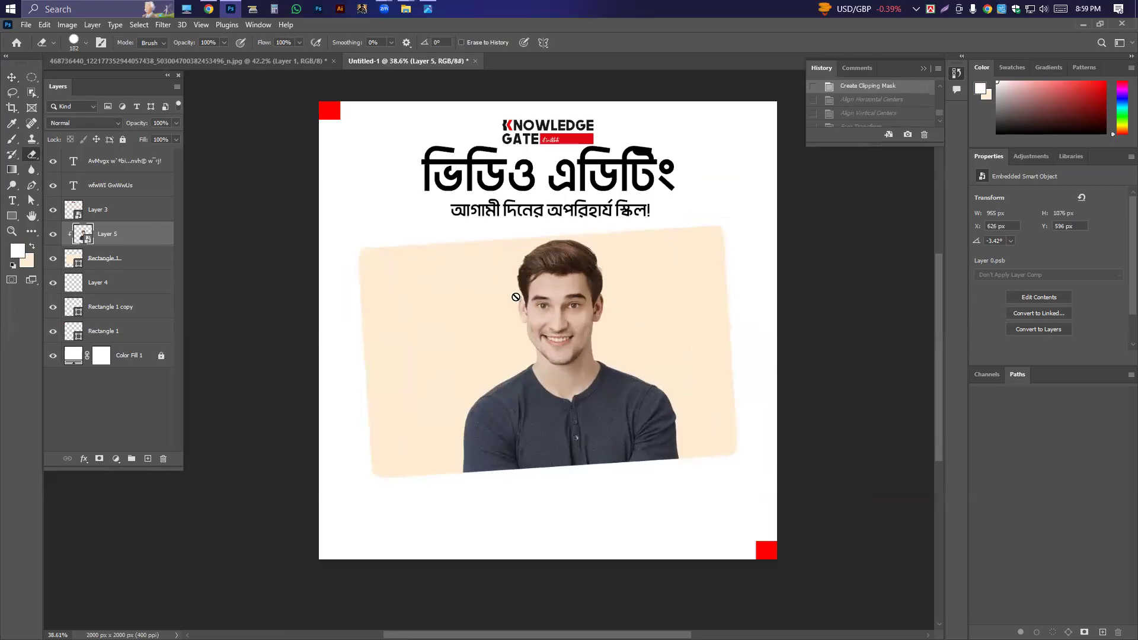
Move the man's photo and the beige rectangle up together, placing the rectangle at Y 501 px
click(12, 77)
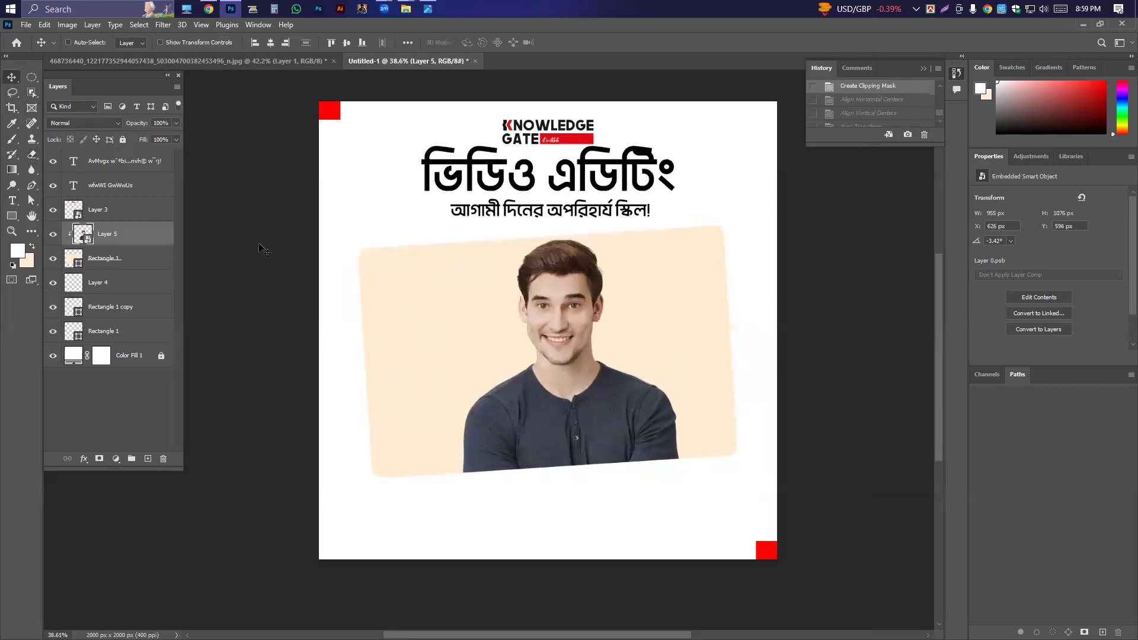
key(ctrl+t)
key(Return)
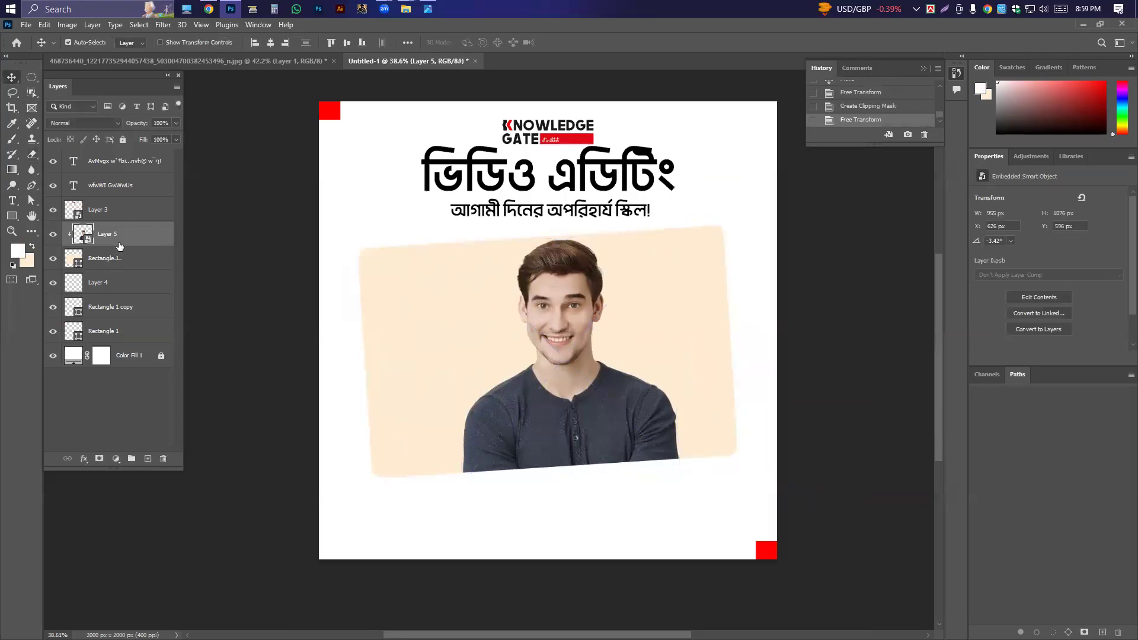
click(118, 259)
key(ctrl+t)
drag(586, 359, 583, 346)
key(Return)
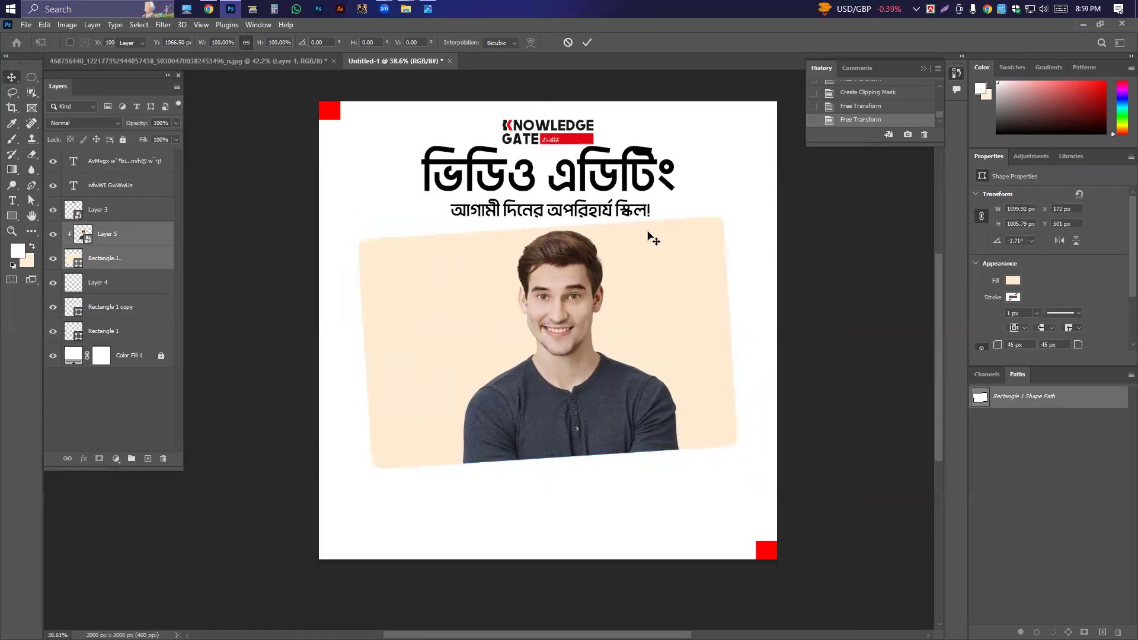
Try aligning the photo and rectangle by horizontal and vertical centres, undo both, and try and undo the horizontal alignment again
scroll(631, 235, down, 4)
scroll(601, 278, up, 4)
drag(620, 308, 599, 289)
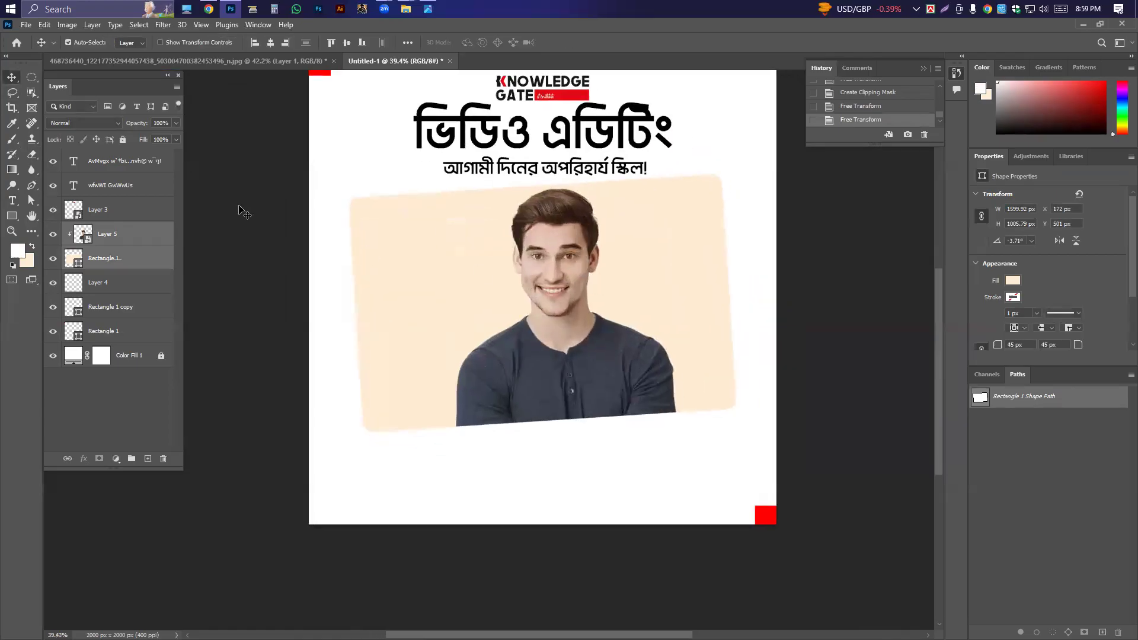
click(274, 44)
click(346, 42)
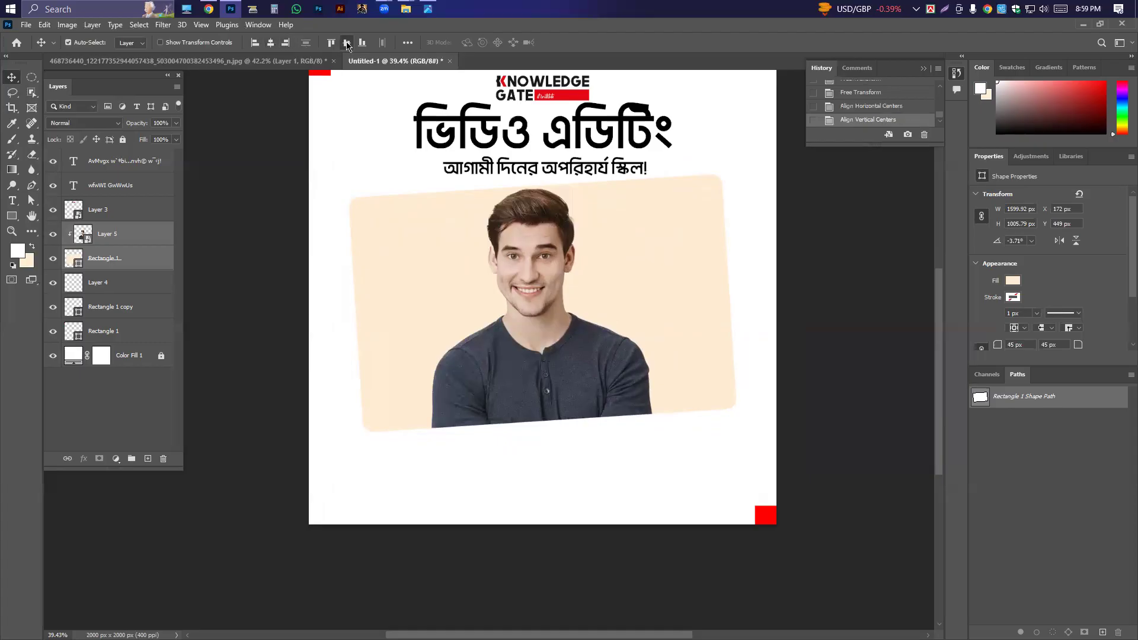
key(ctrl+z)
key(ctrl+z)
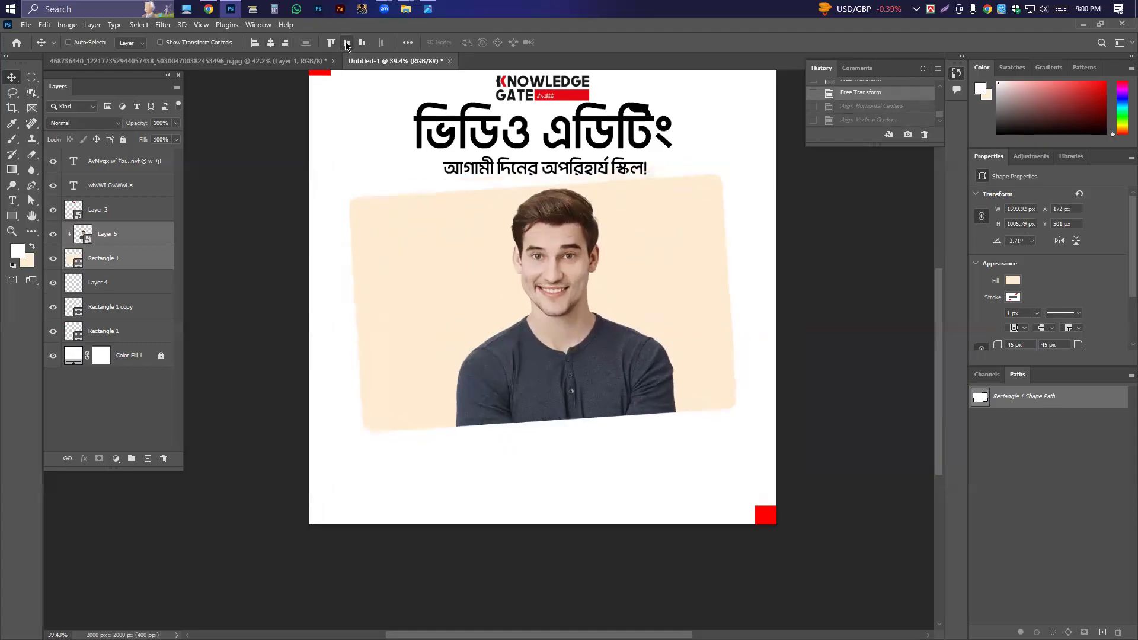
scroll(479, 262, down, 2)
scroll(440, 244, up, 2)
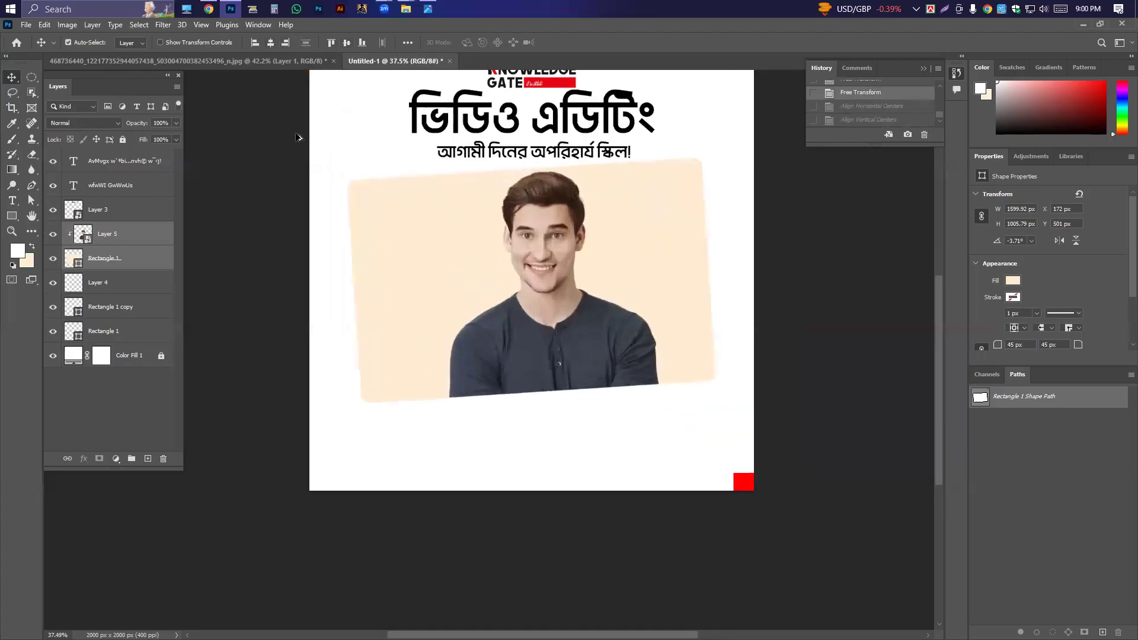
click(272, 43)
key(ctrl+z)
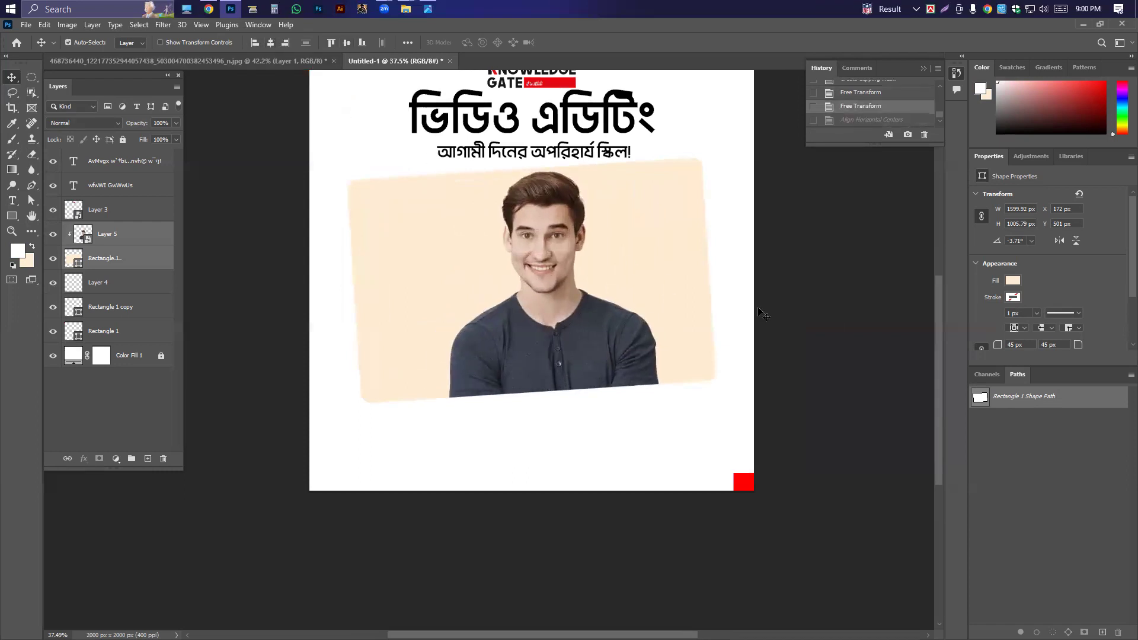
Nudge the man's photo in Layer 5 left to about X 580 px, near the middle of the beige rectangle
click(765, 314)
click(575, 307)
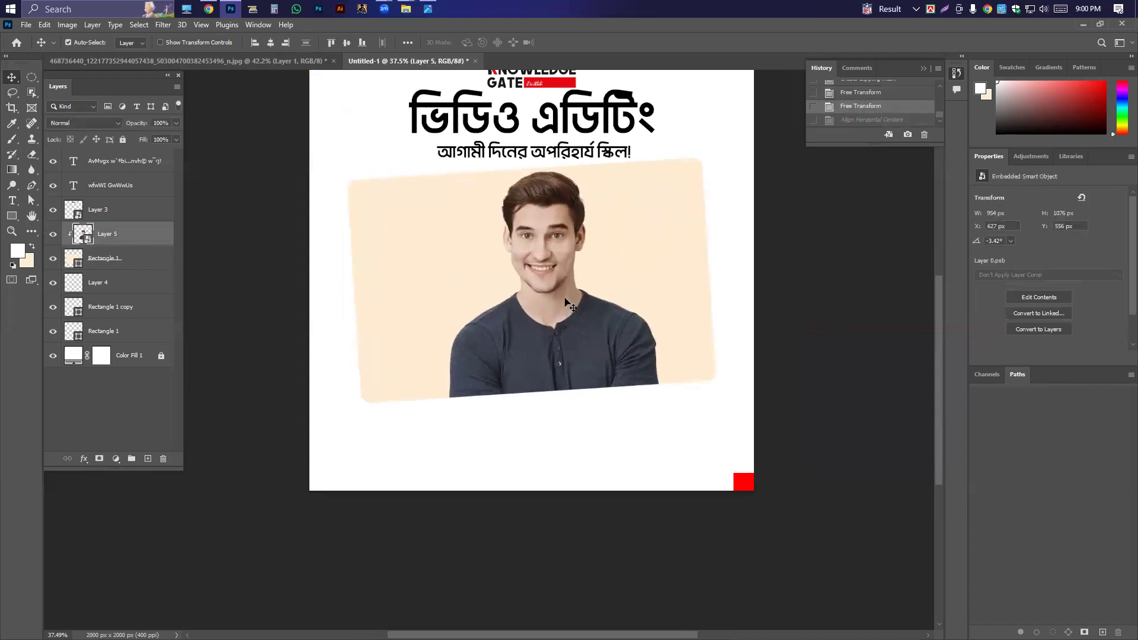
key(shift+Left)
key(shift+Left)
key(shift+Left)
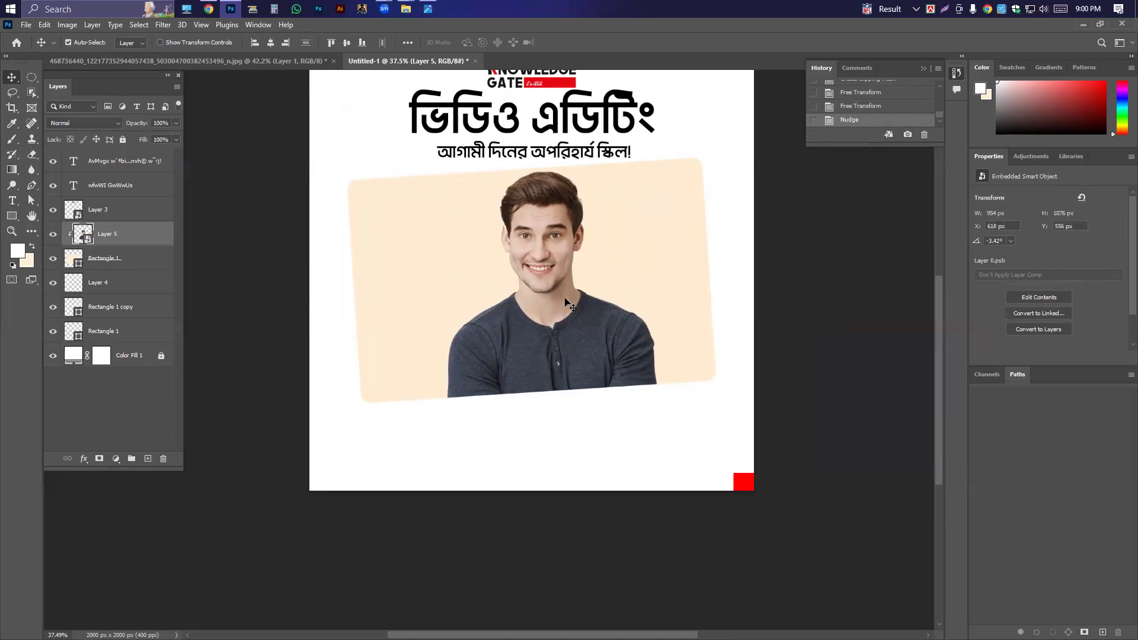
key(shift+Left)
key(shift+Left)
key(Left)
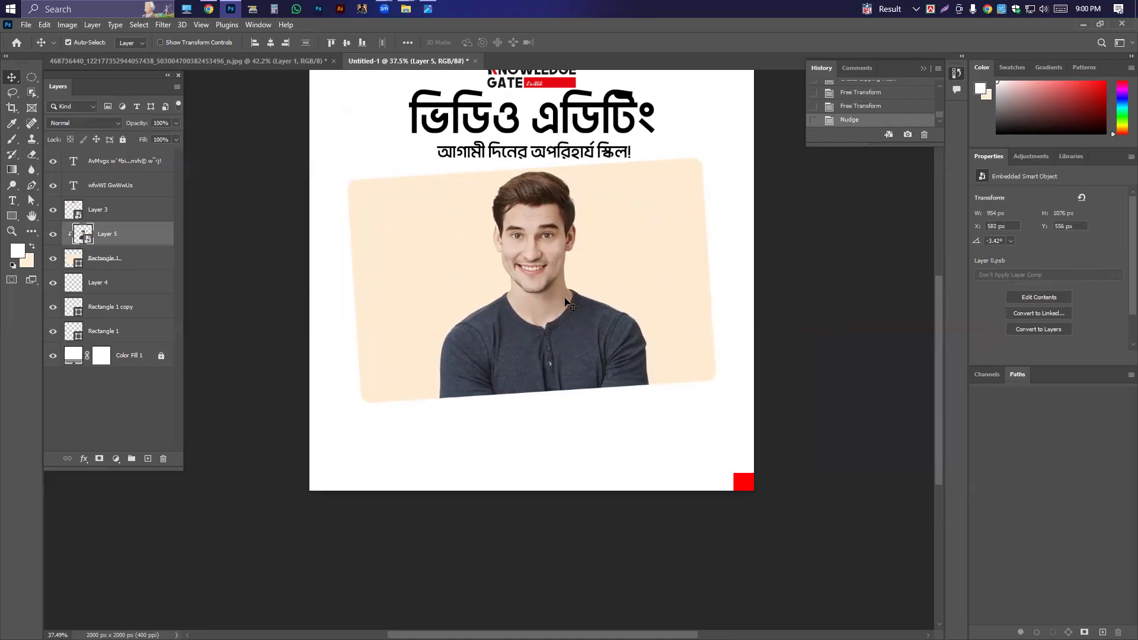
Select the beige rectangle along with the photo and move both straight up, with the rectangle at Y 466 px
ctrl+click(132, 267)
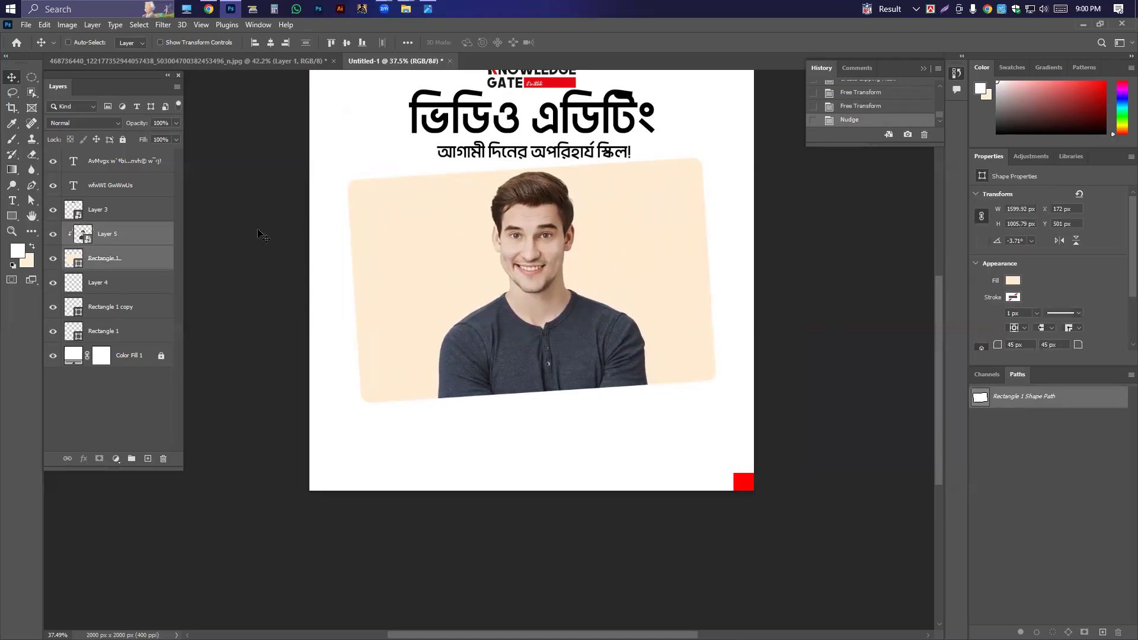
key(ctrl+t)
drag(558, 273, 559, 265)
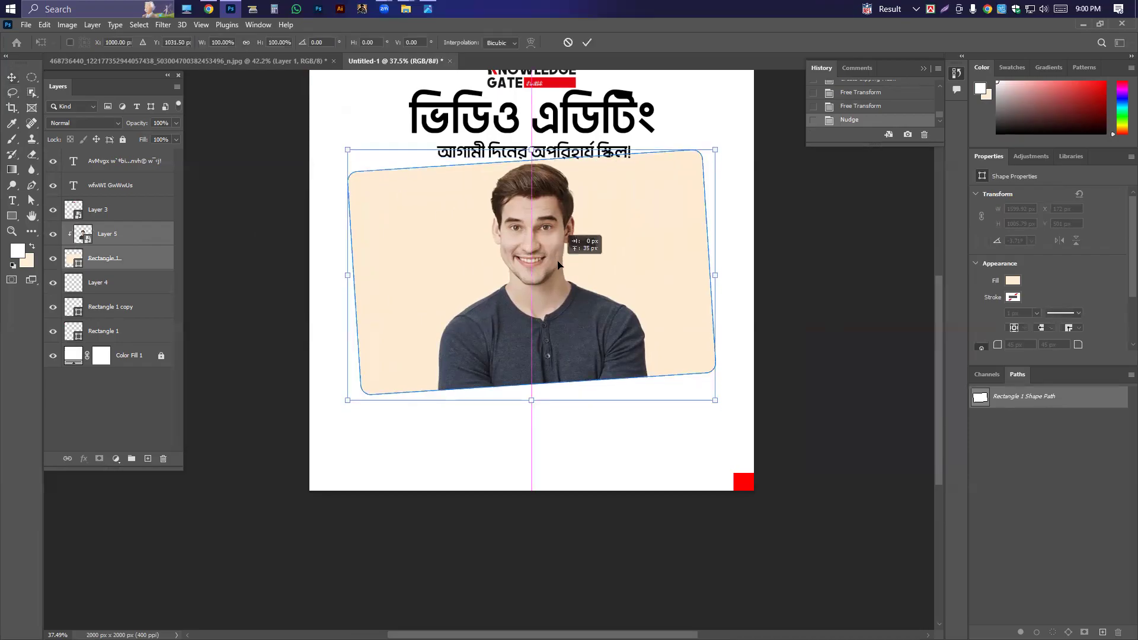
key(Return)
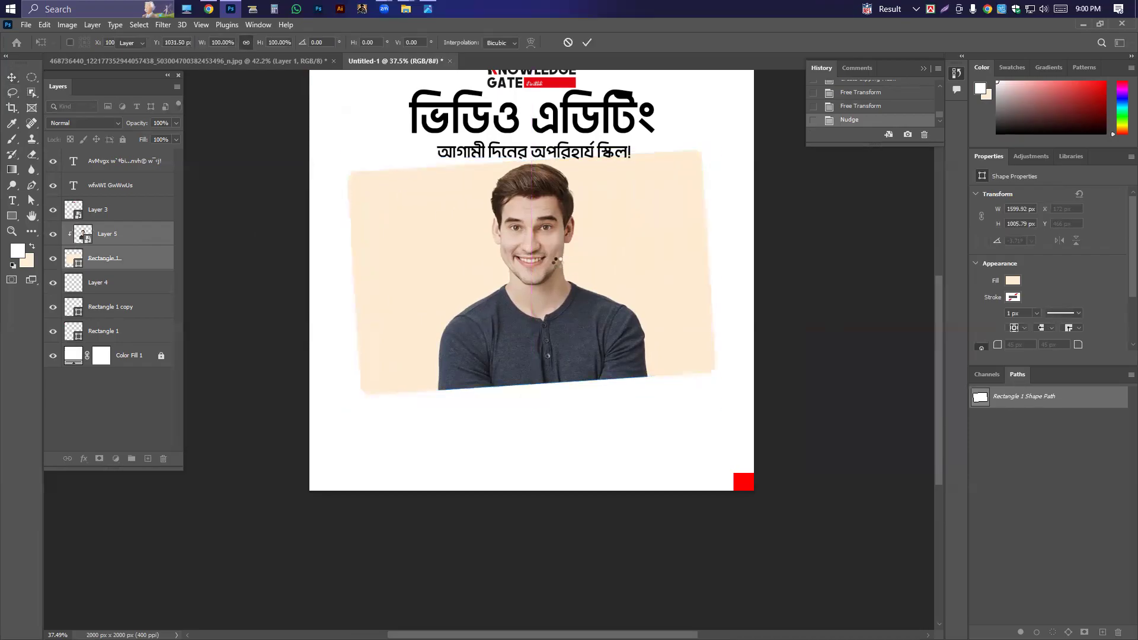
Nudge the photo and beige rectangle down until the rectangle is at Y 482 px, just below the subheading
key(Down)
key(Down)
key(Down)
key(Down)
key(Down)
key(Down)
key(Down)
key(Down)
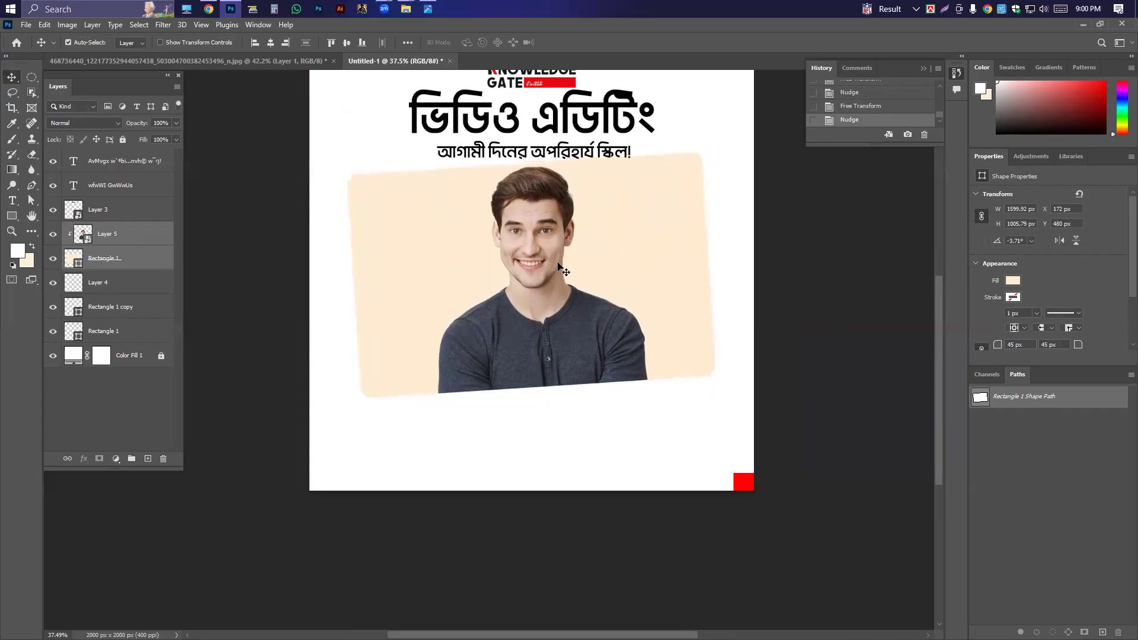
key(Down)
key(Down)
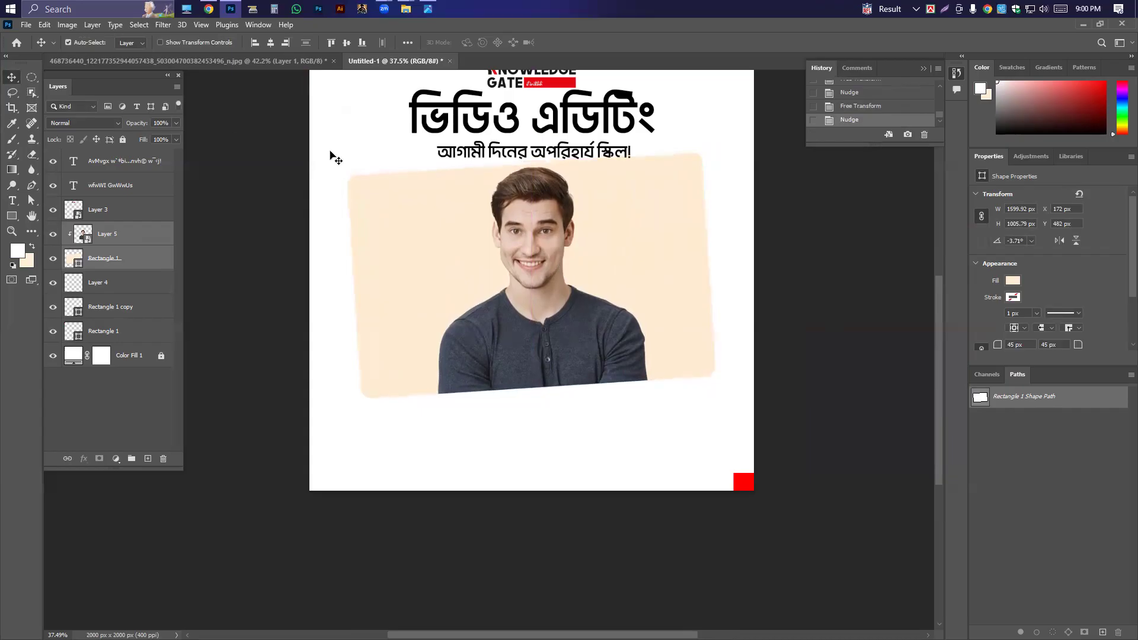
Group the man's photo and the beige rectangle and convert the group to a smart object
scroll(420, 214, down, 2)
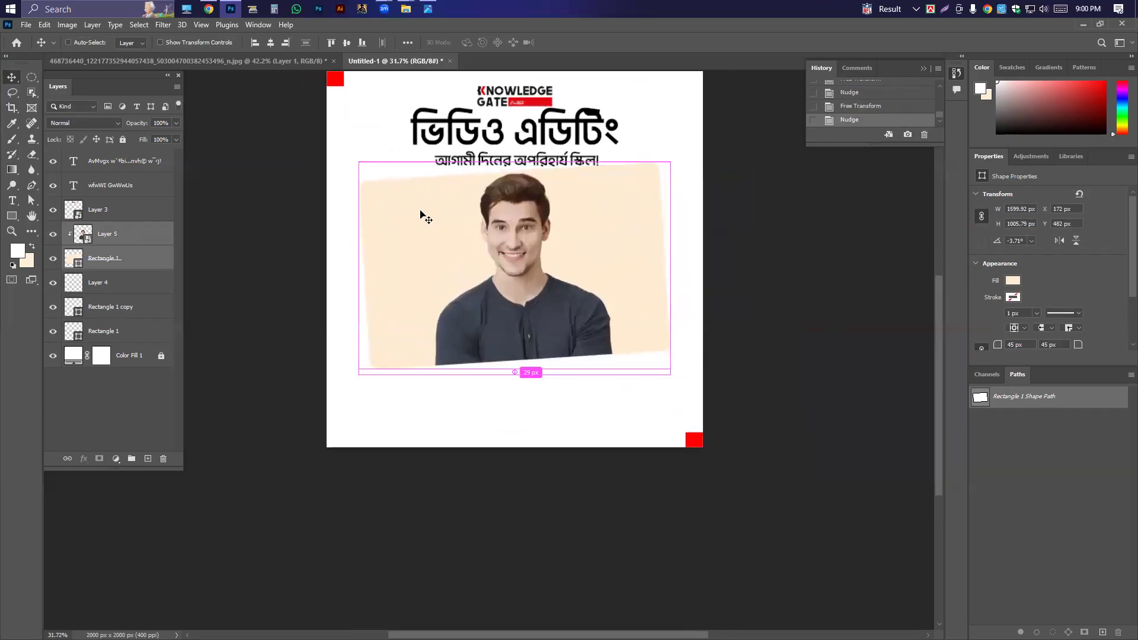
key(ctrl+g)
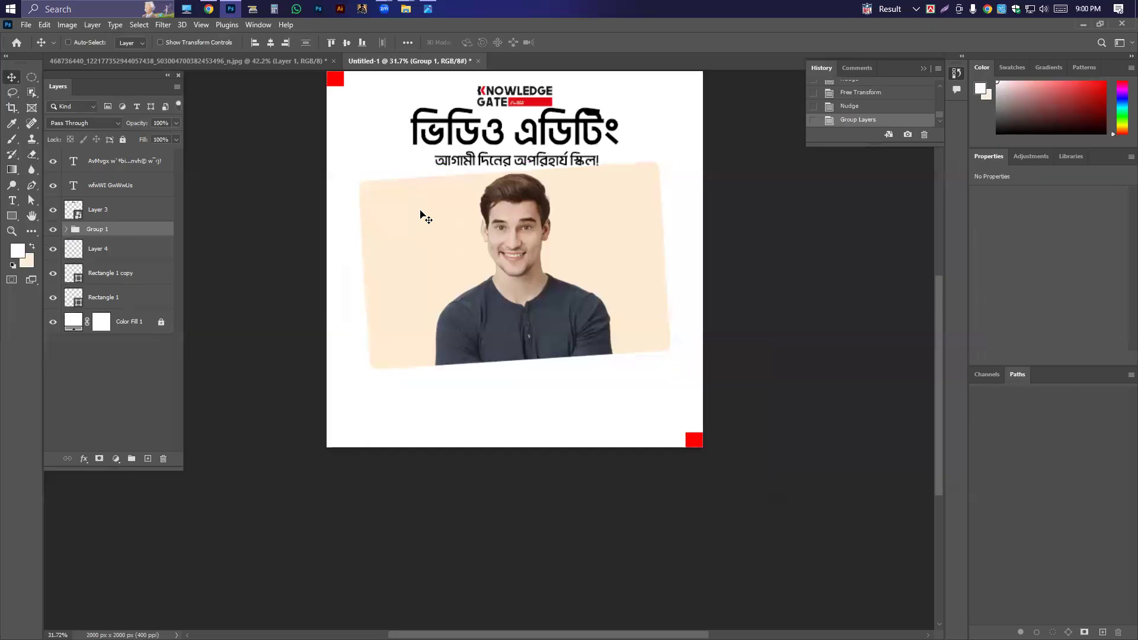
key(ctrl+comma)
Align the Group 1 smart object to the canvas's horizontal and vertical centres and shift it down to Y 501 px
click(269, 44)
click(349, 44)
key(ctrl+t)
drag(575, 227, 576, 240)
key(Return)
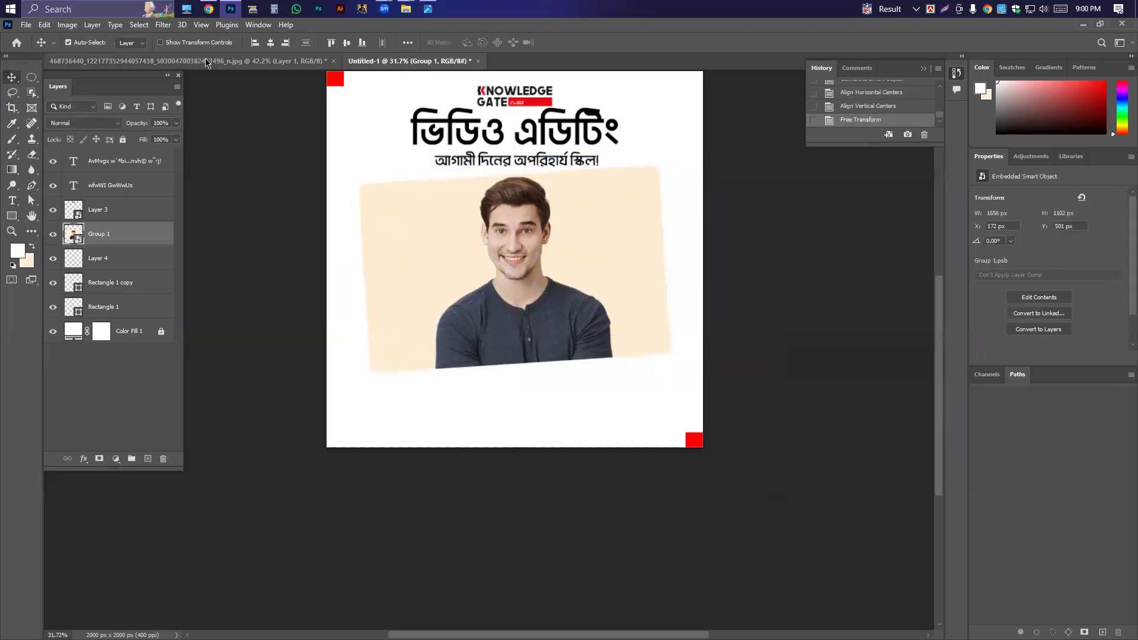
Compare with the photo placement in the reference poster and nudge Group 1 up to Y 461 px in Untitled-1
key(ctrl+Tab)
scroll(446, 202, down, 3)
scroll(522, 225, up, 3)
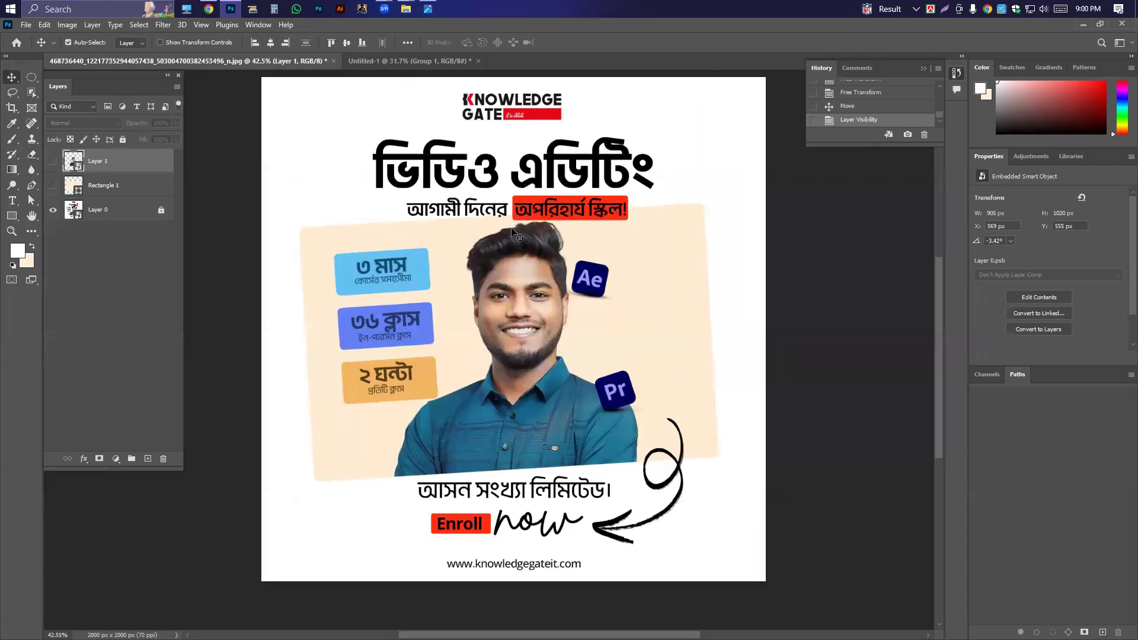
key(ctrl+Tab)
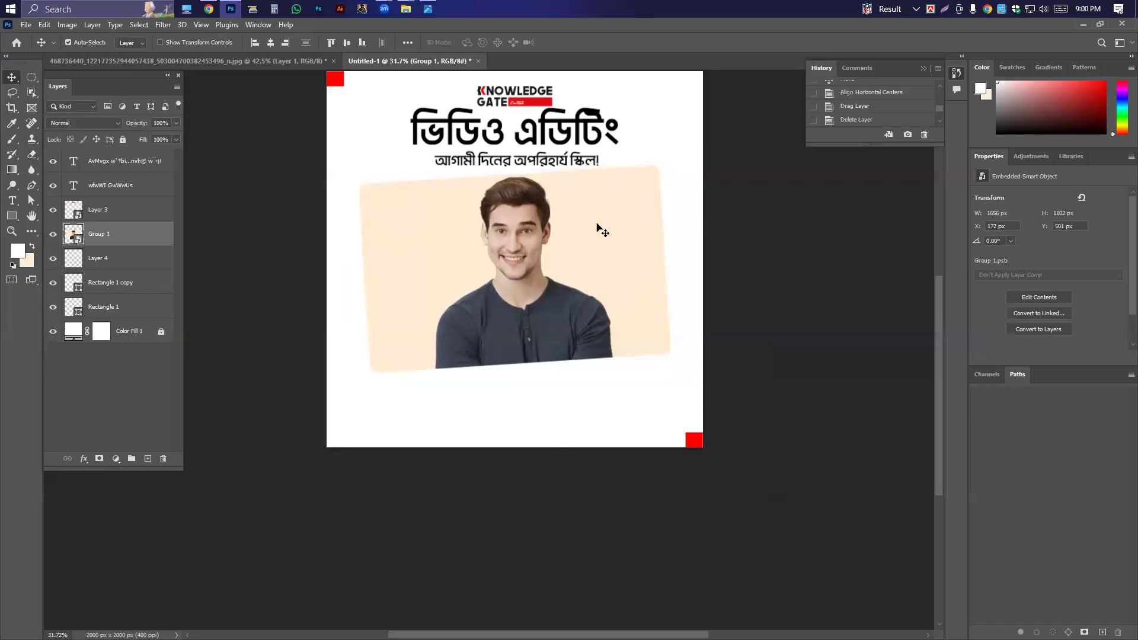
key(Up)
key(Up)
key(Up)
key(Up)
key(Up)
key(Up)
key(Up)
key(Up)
key(Up)
key(Up)
key(Up)
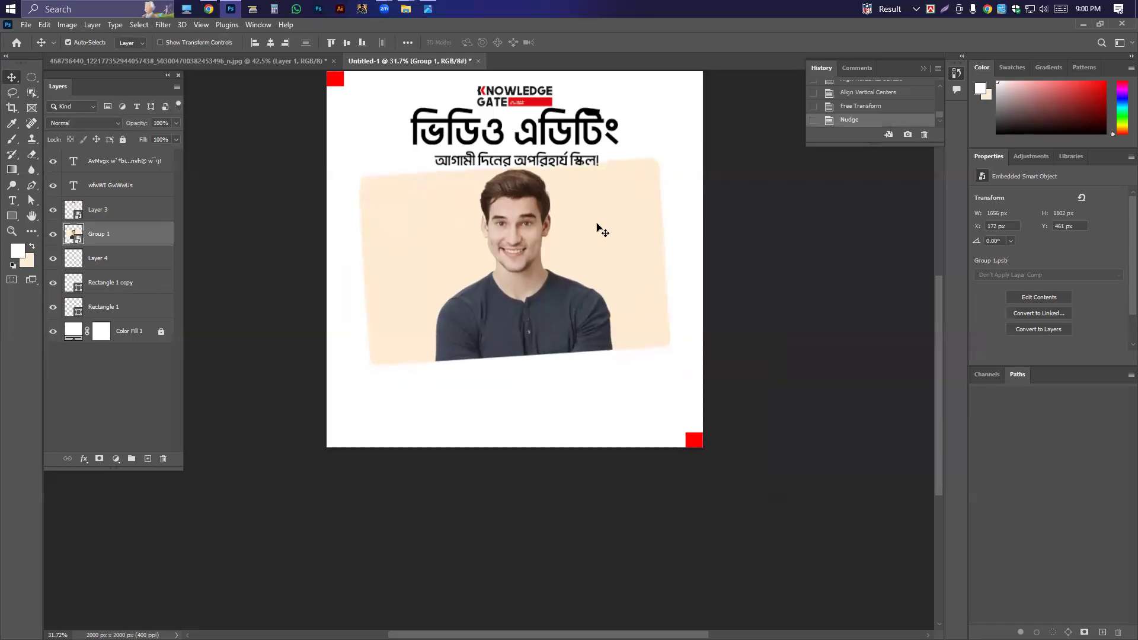
scroll(512, 195, down, 5)
scroll(511, 194, up, 4)
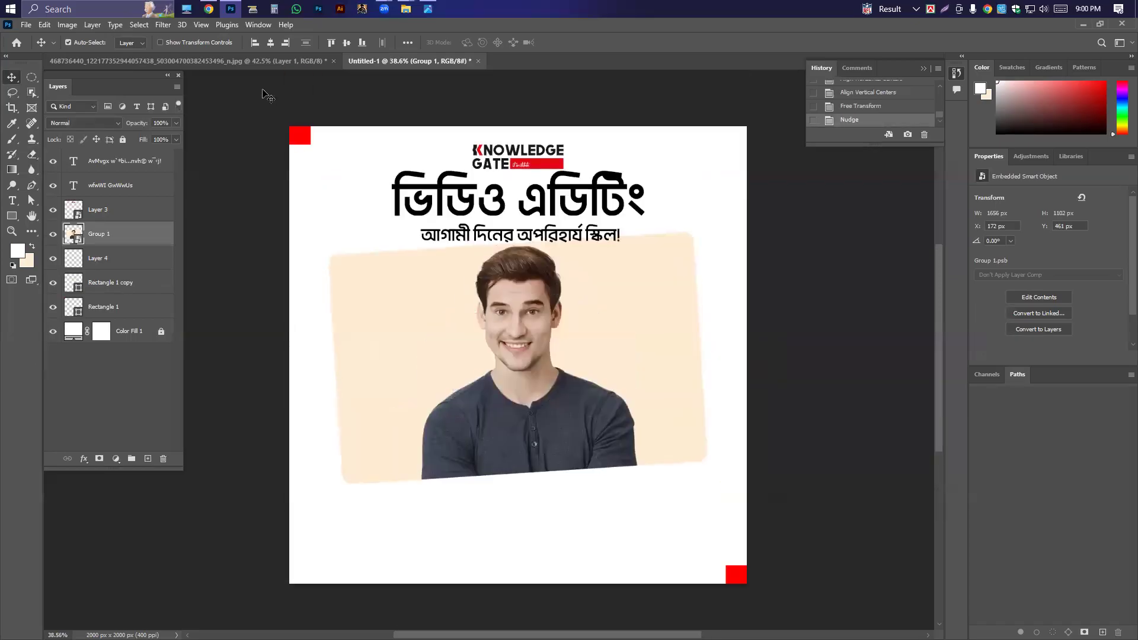
key(ctrl+Tab)
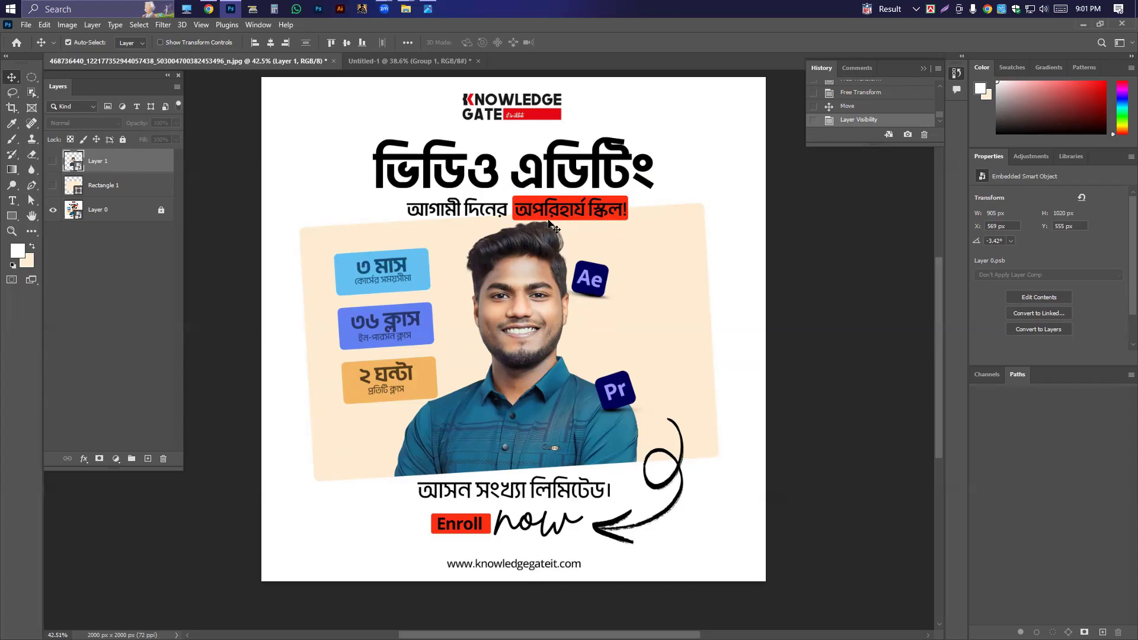
click(415, 62)
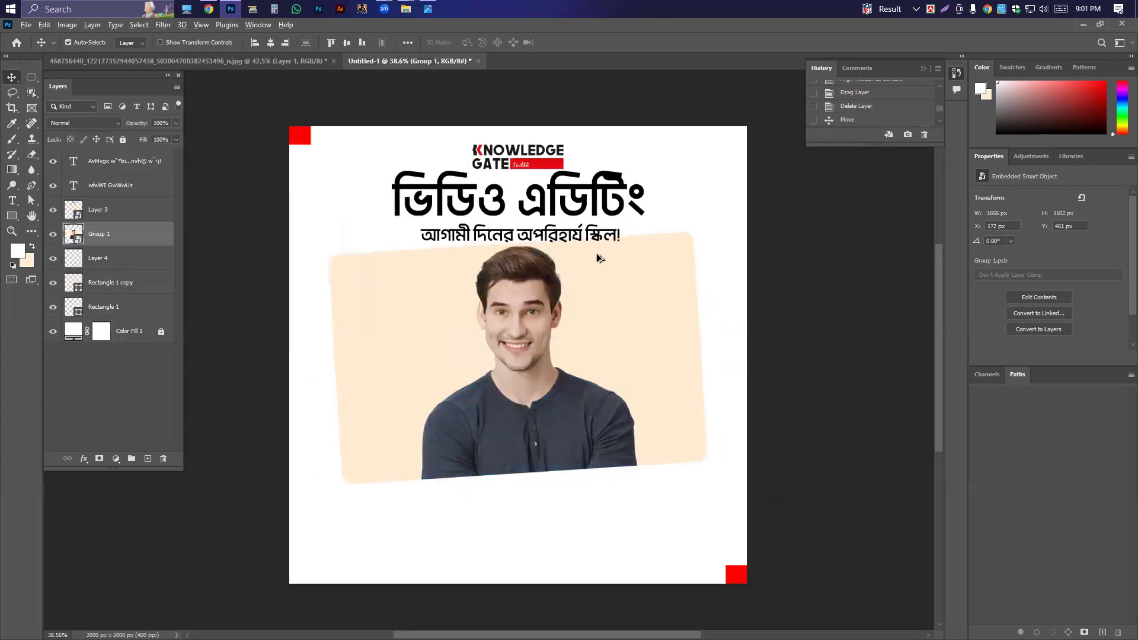
In the reference poster, draw a rectangle of about 458 × 96 px over the red highlight behind the subheading's last two words
click(150, 59)
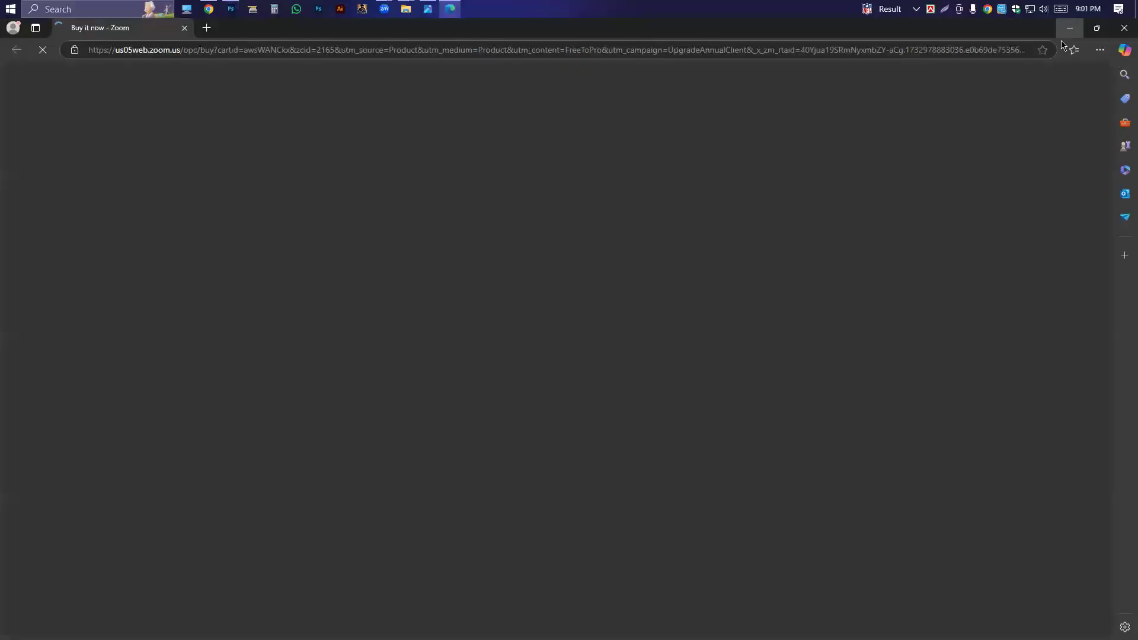
click(1066, 31)
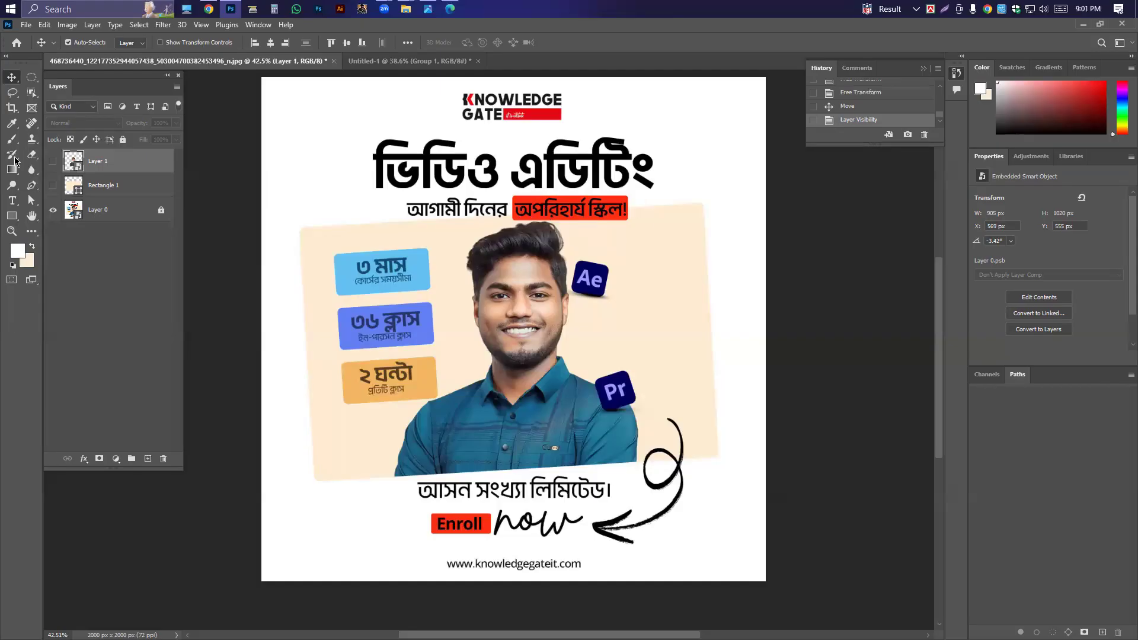
click(11, 215)
click(60, 216)
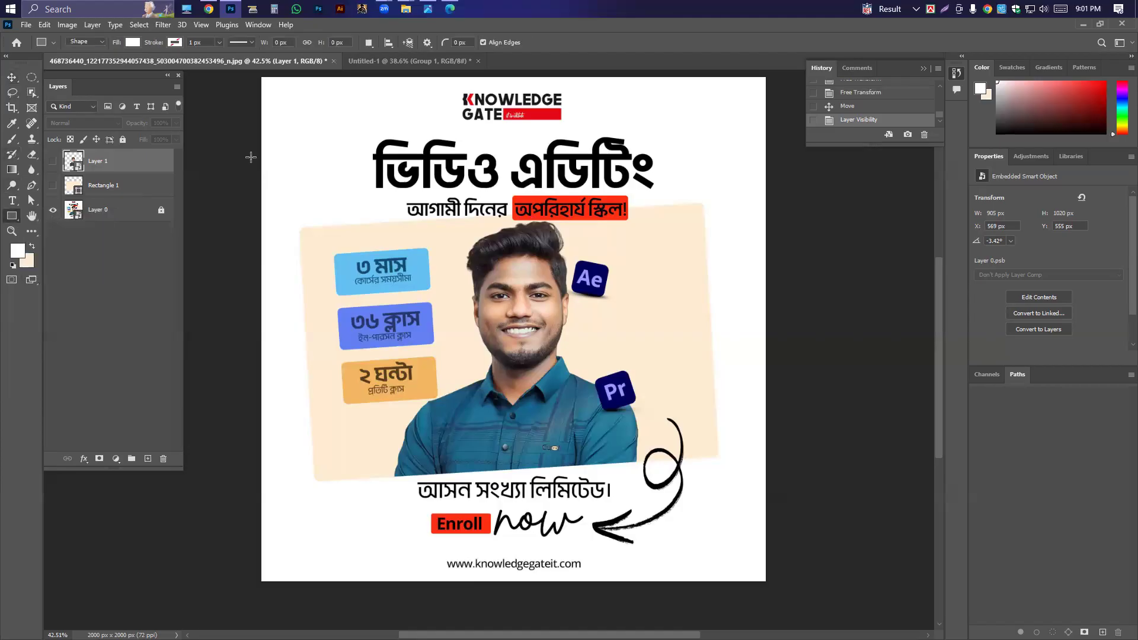
right_click(18, 219)
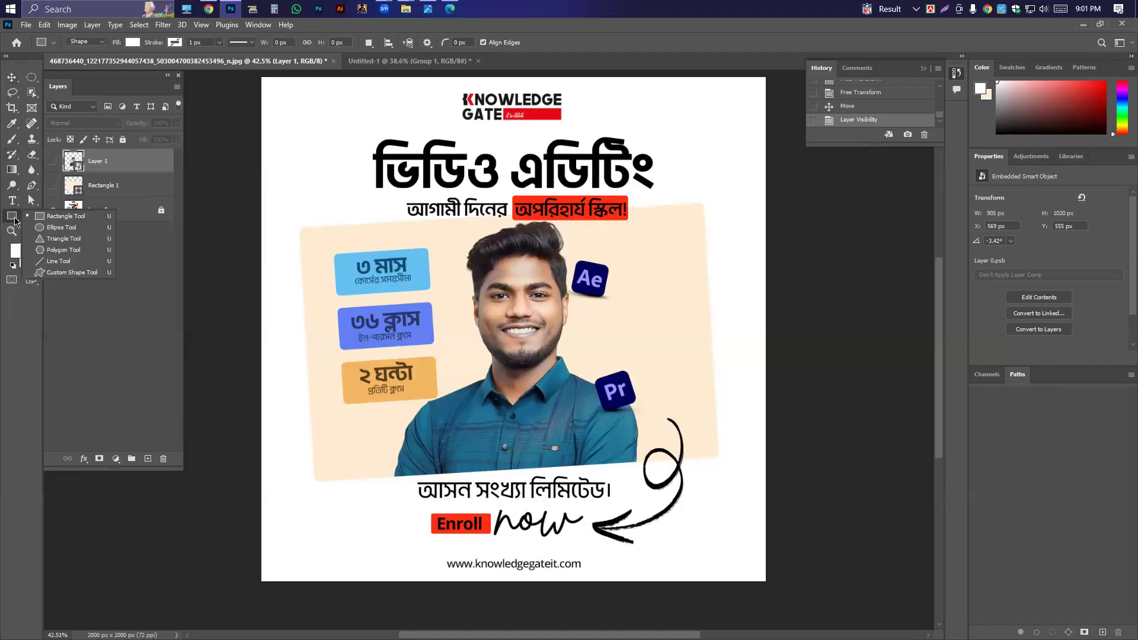
click(62, 219)
scroll(504, 183, up, 5)
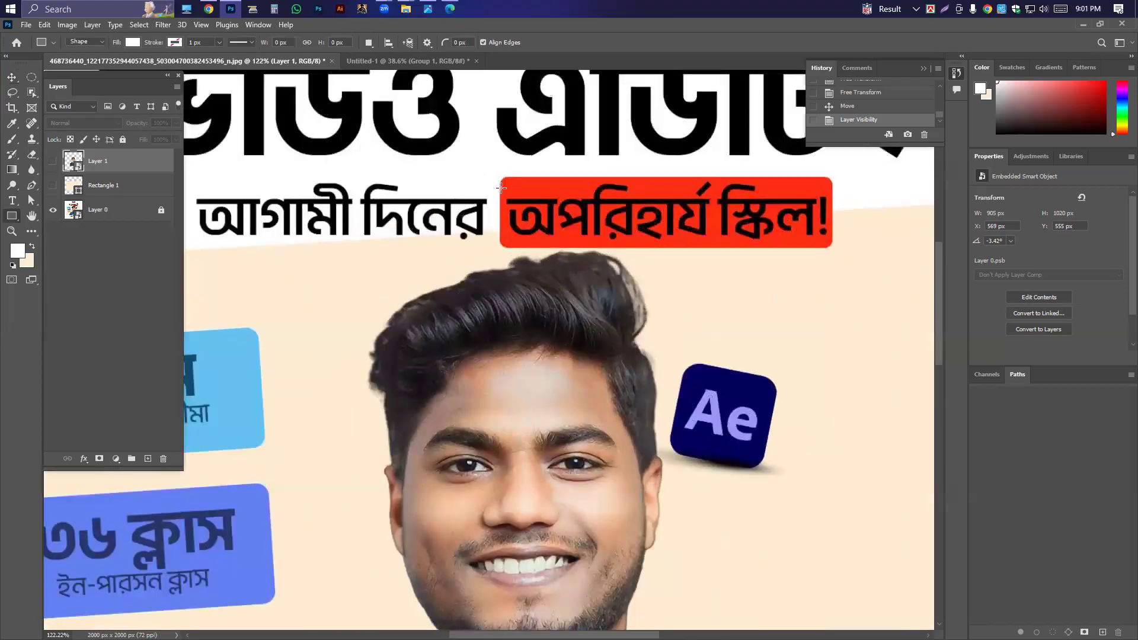
drag(501, 189, 832, 247)
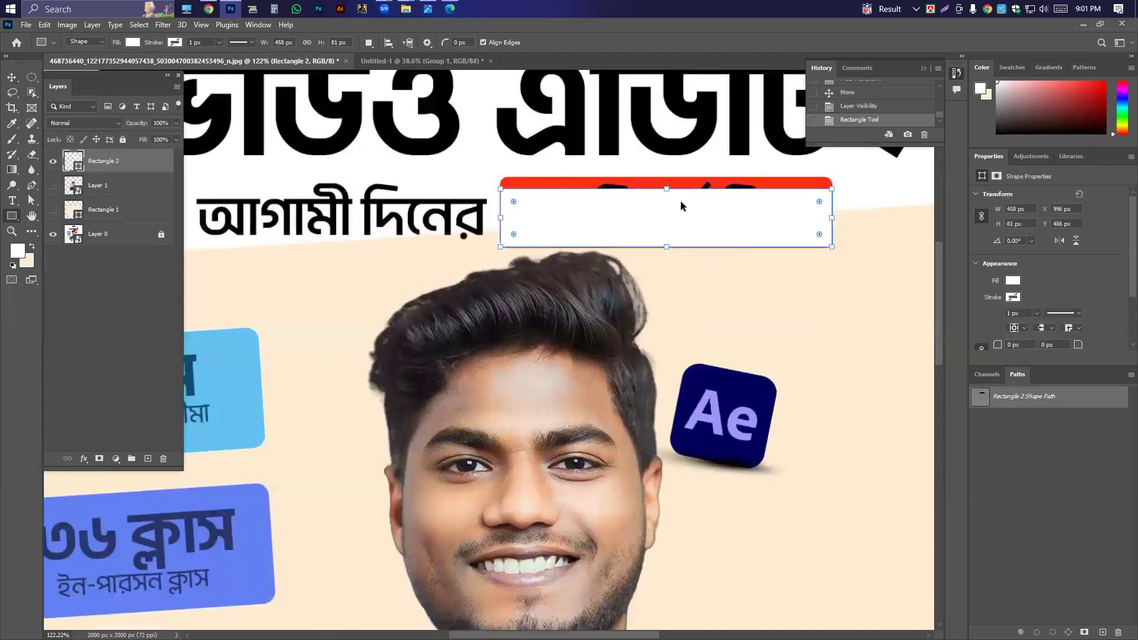
drag(667, 189, 667, 175)
key(ctrl+z)
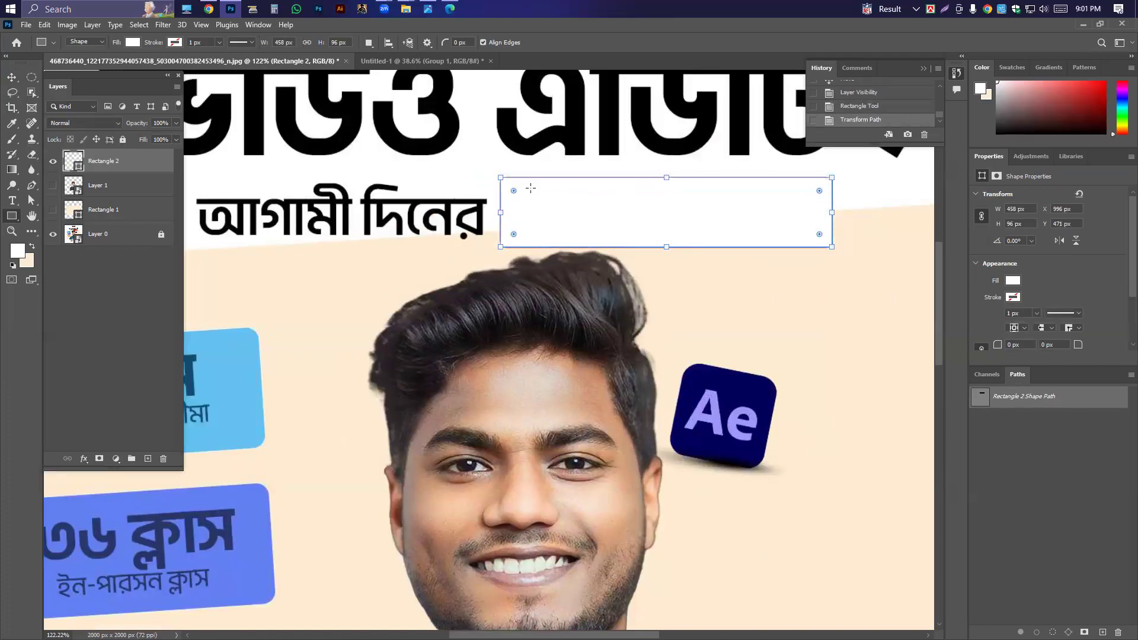
Fill the new rectangle with black (000000) and round its corners to 14 px
double_click(74, 161)
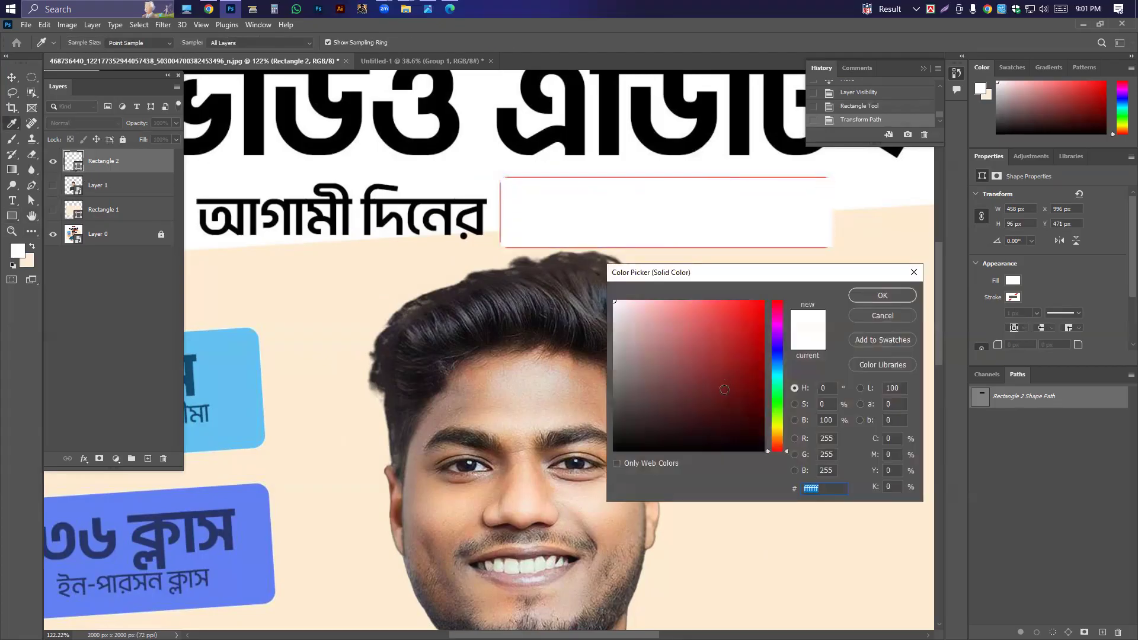
text(000000)
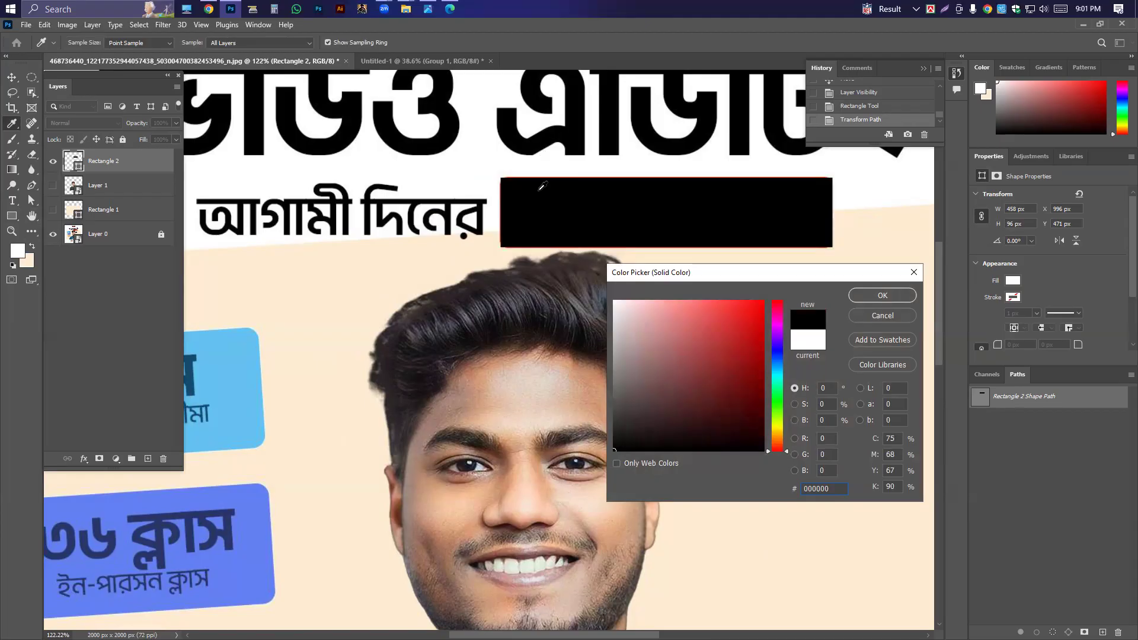
key(Return)
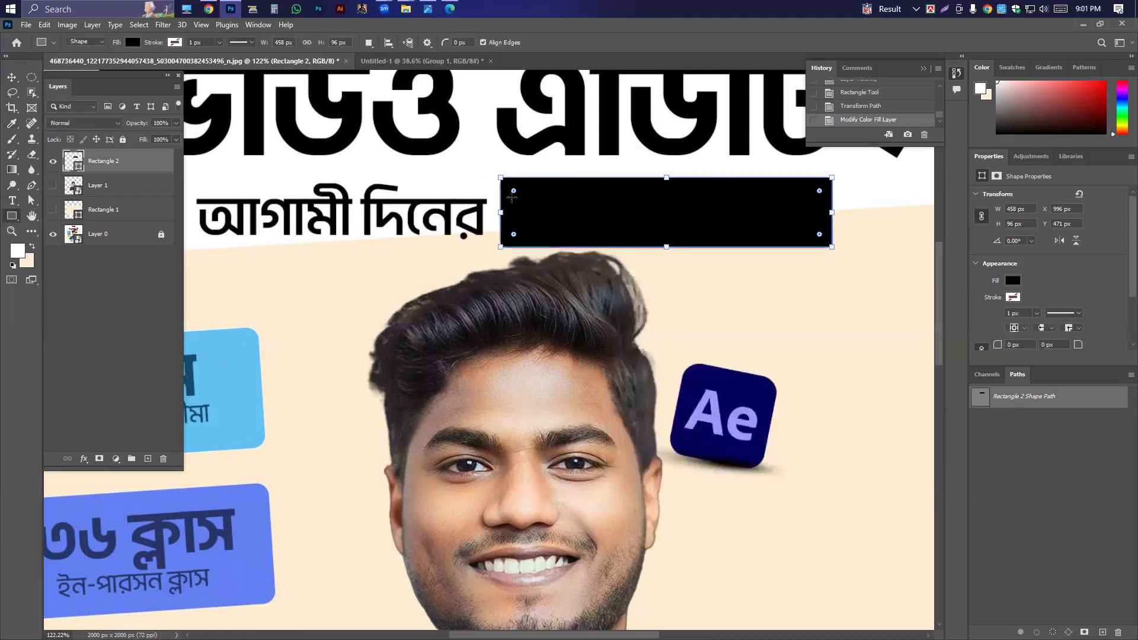
drag(514, 190, 511, 189)
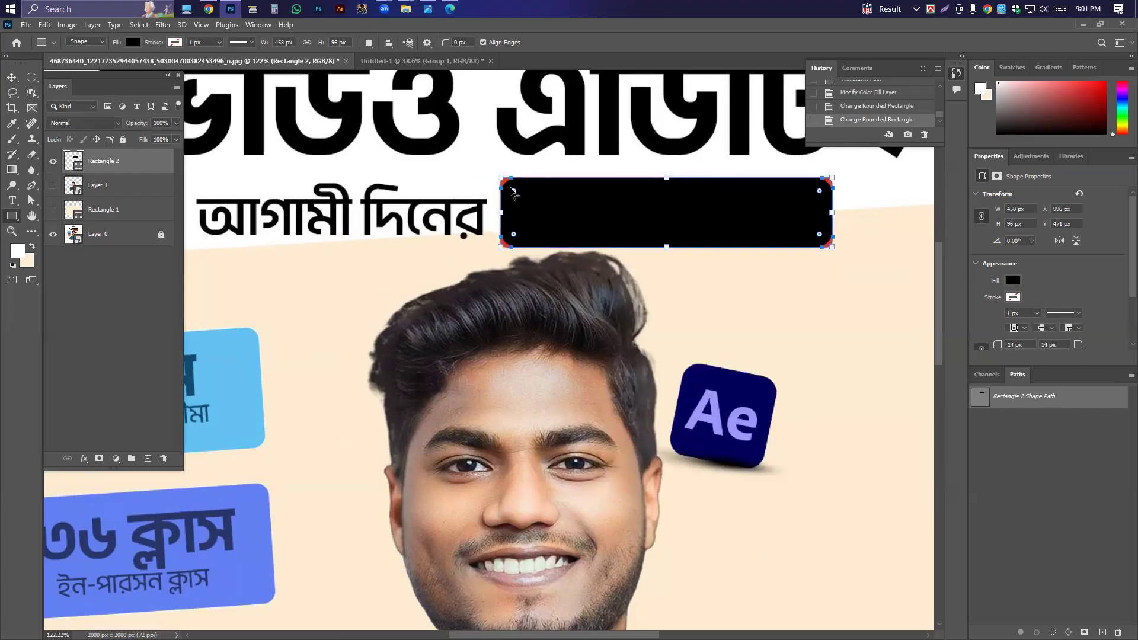
click(12, 77)
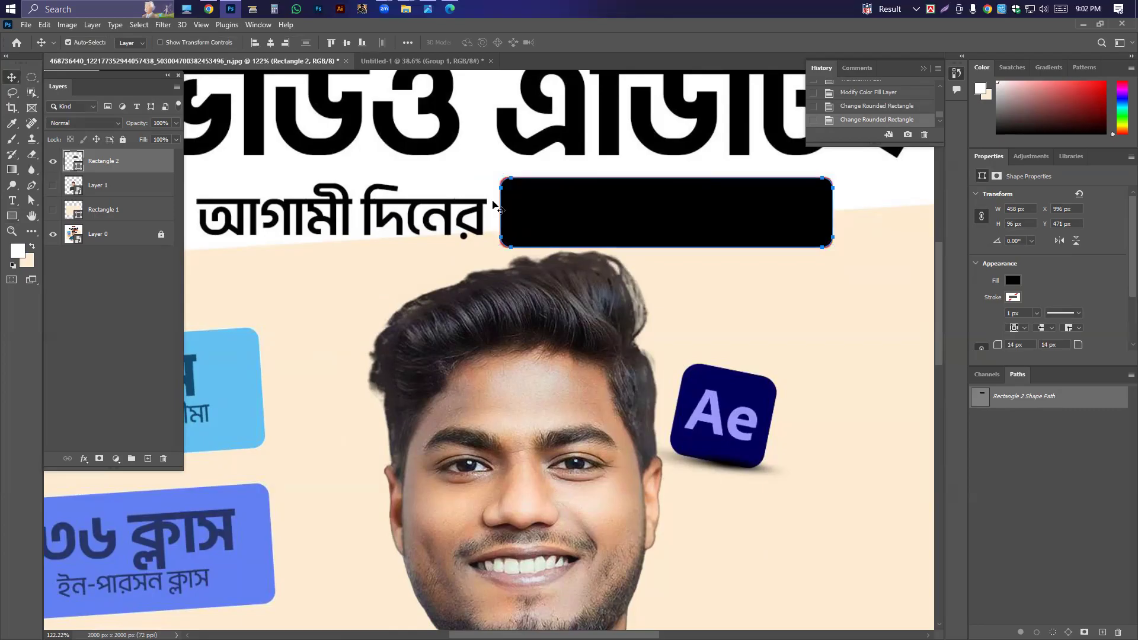
Try to copy the black rectangle into Untitled-1 and position it over the subheading
drag(604, 220, 587, 242)
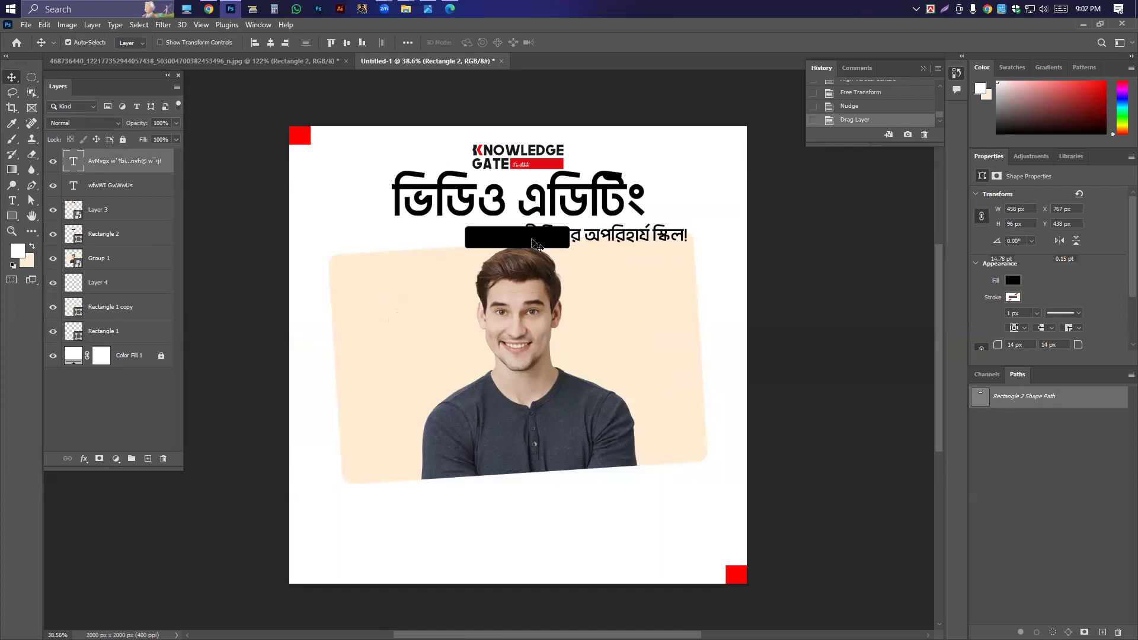
key(ctrl+z)
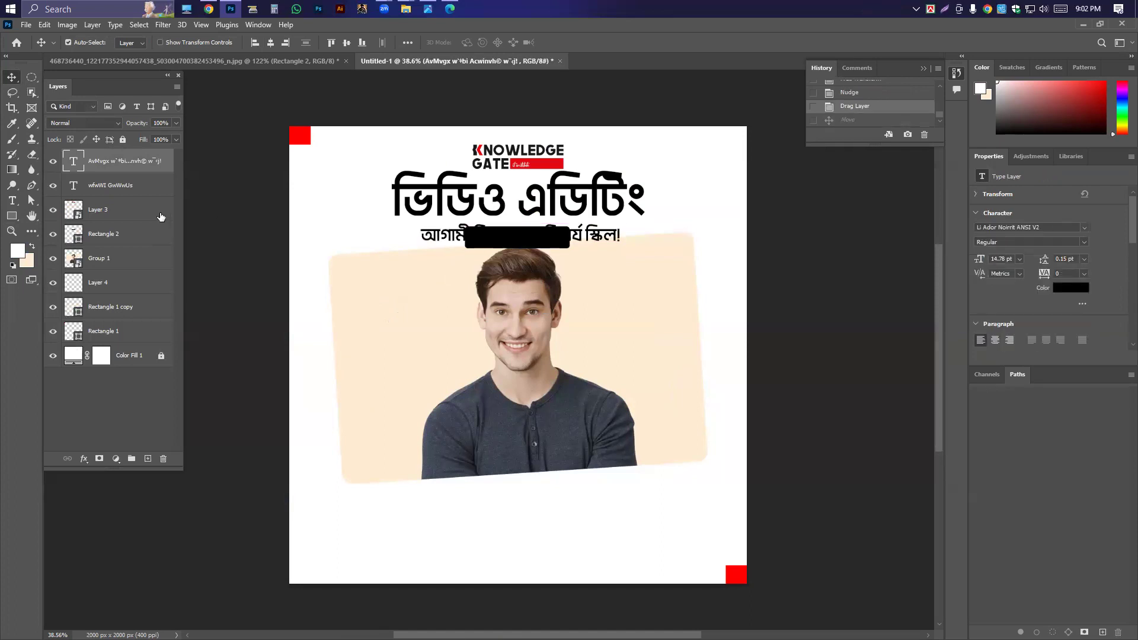
click(52, 162)
click(52, 162)
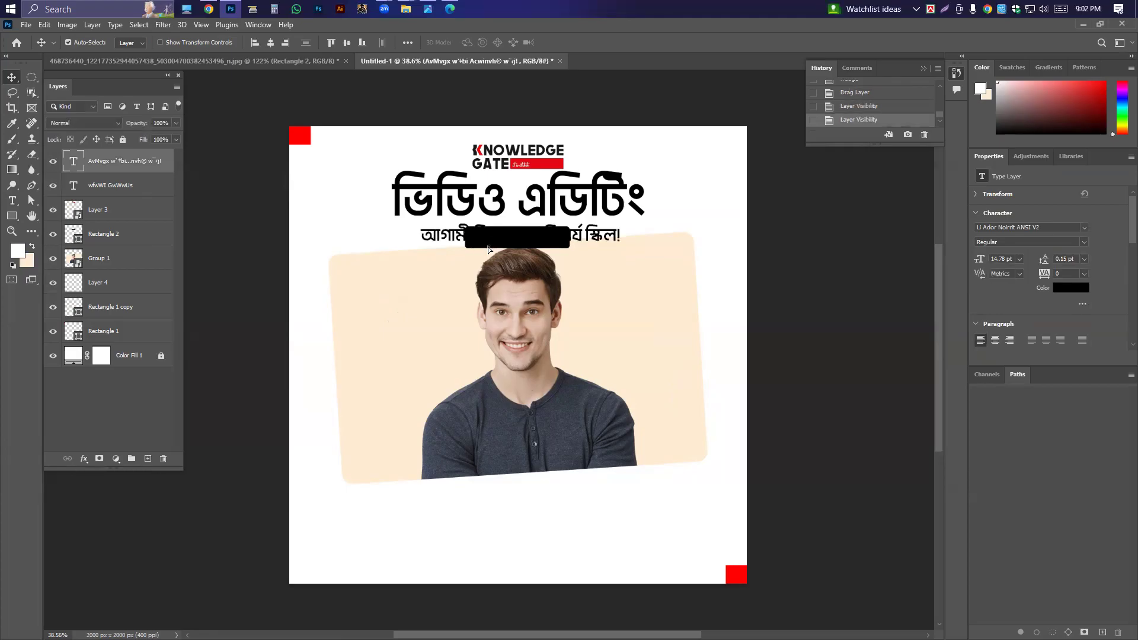
drag(489, 246, 479, 269)
key(ctrl+z)
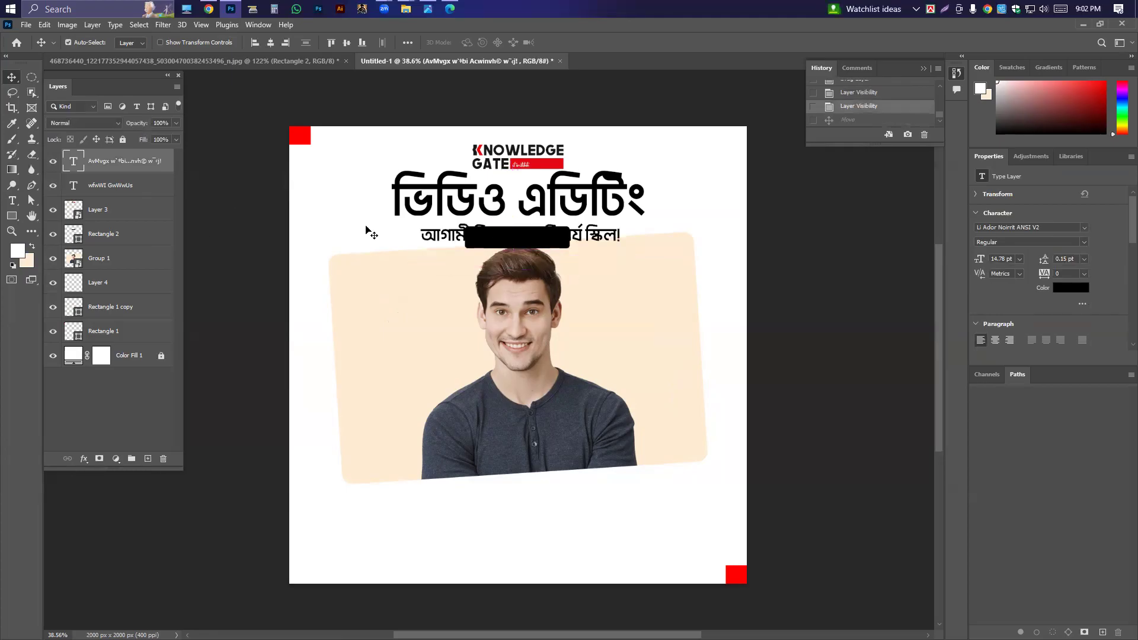
key(ctrl+z)
key(ctrl+z)
key(ctrl+z)
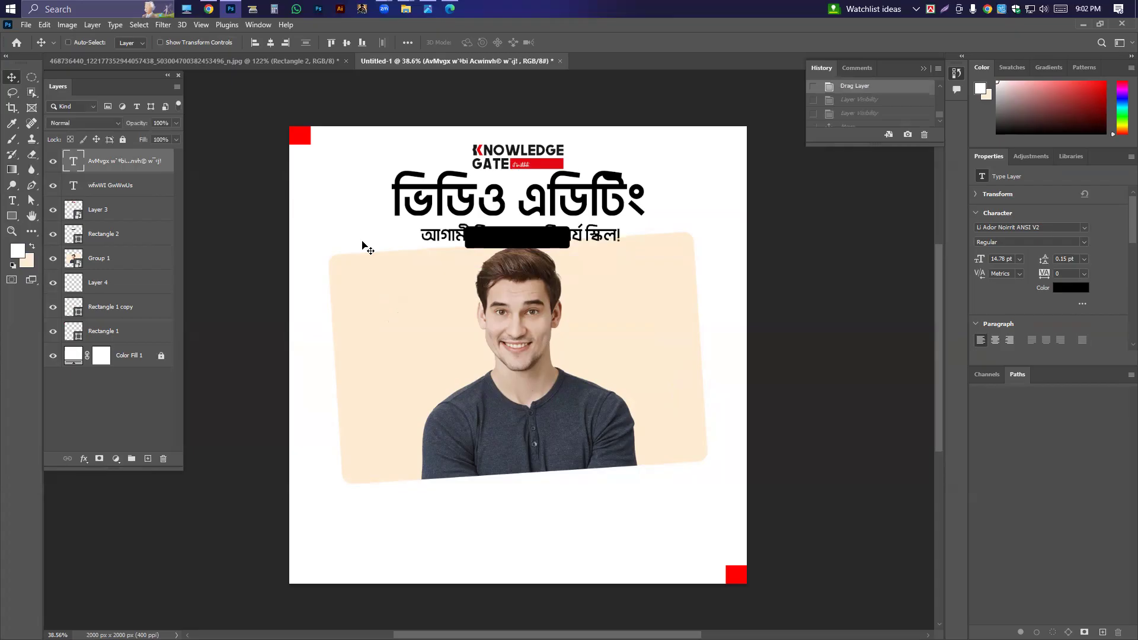
Recolour the rounded rectangle in the reference poster with the highlight's sampled red, ff2c0a
key(ctrl+Tab)
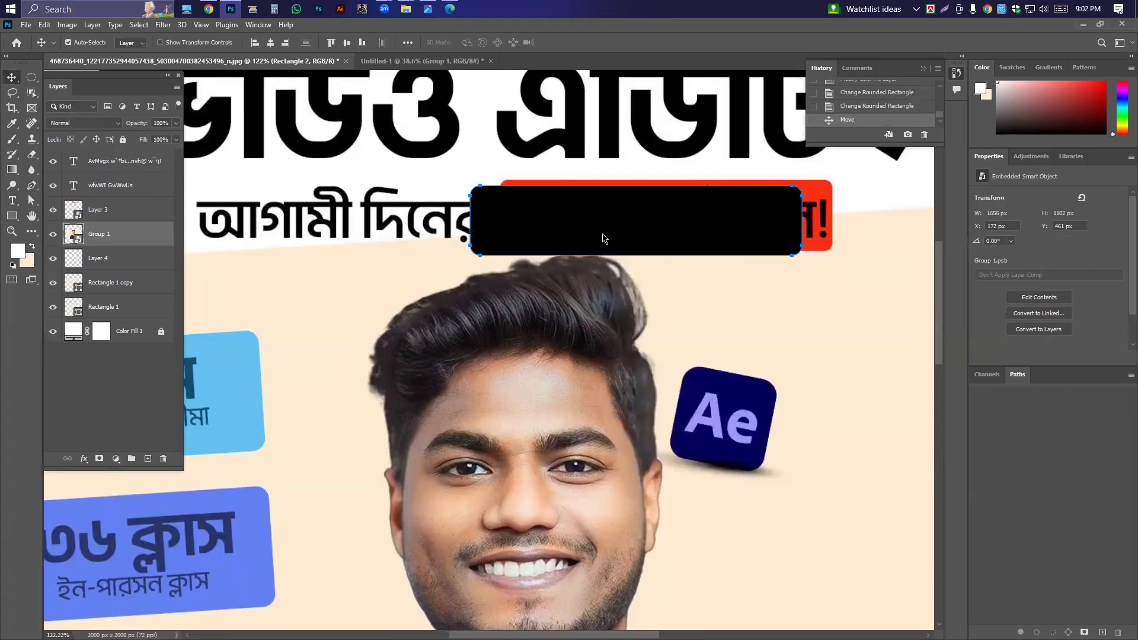
key(ctrl)
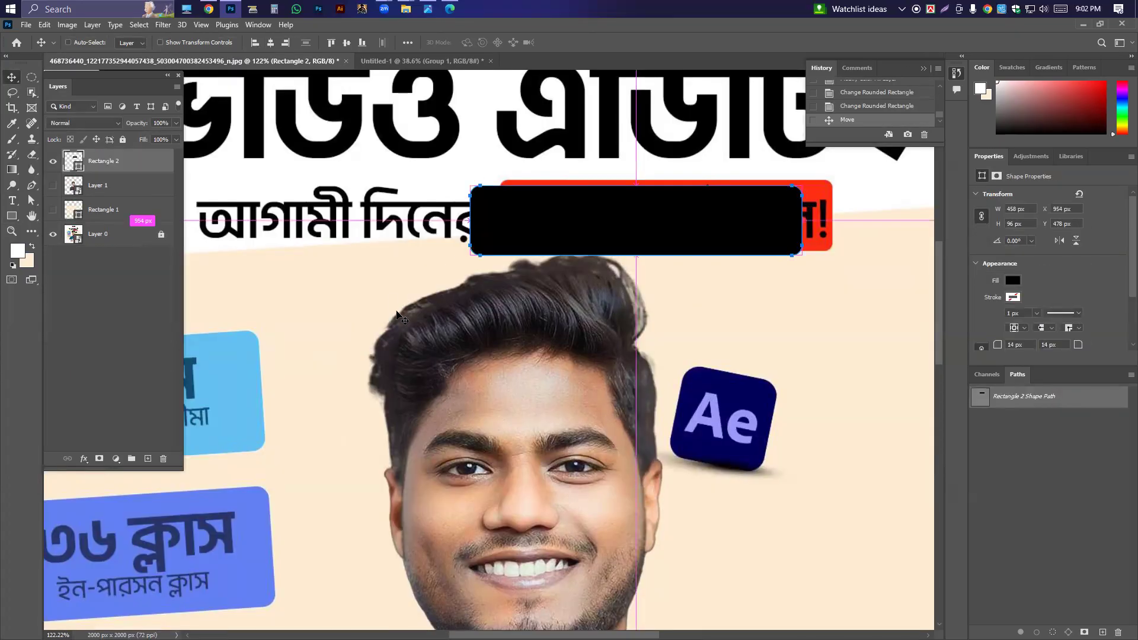
double_click(74, 165)
click(830, 184)
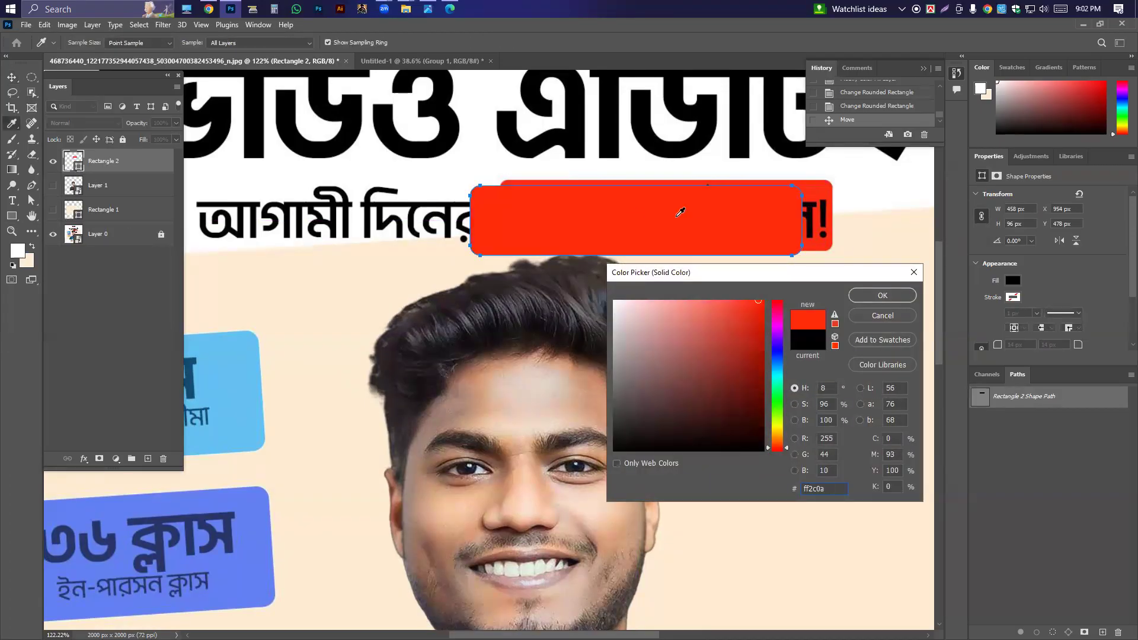
click(883, 296)
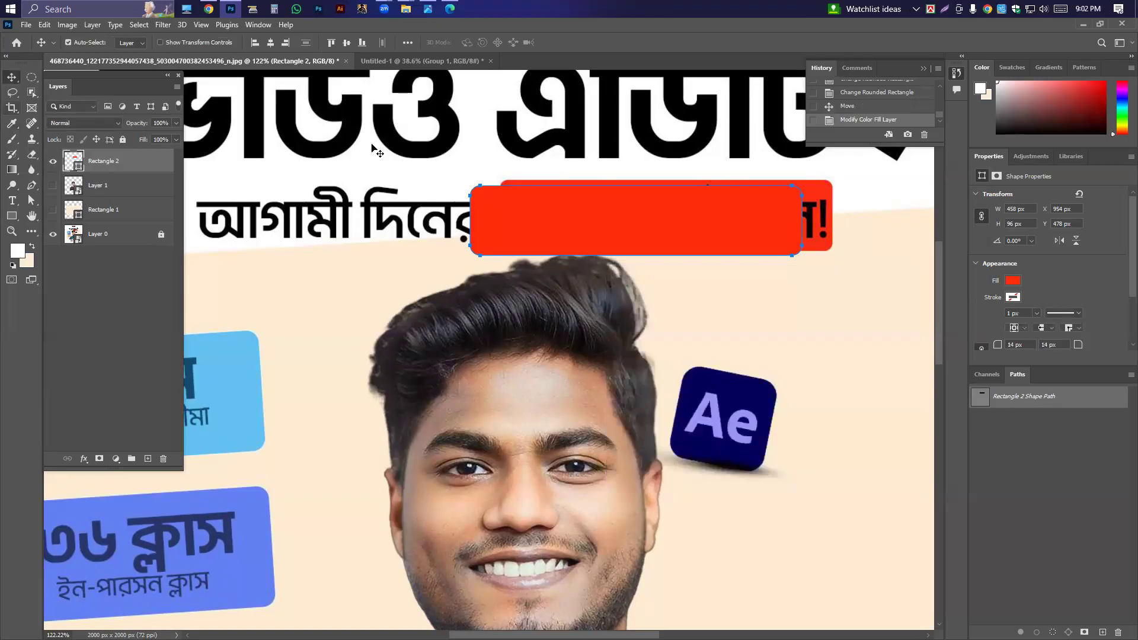
Copy the red rectangle into Untitled-1 behind the subheading's last two words at X 990, Y 425 px, and delete the original from the reference
drag(600, 228, 442, 291)
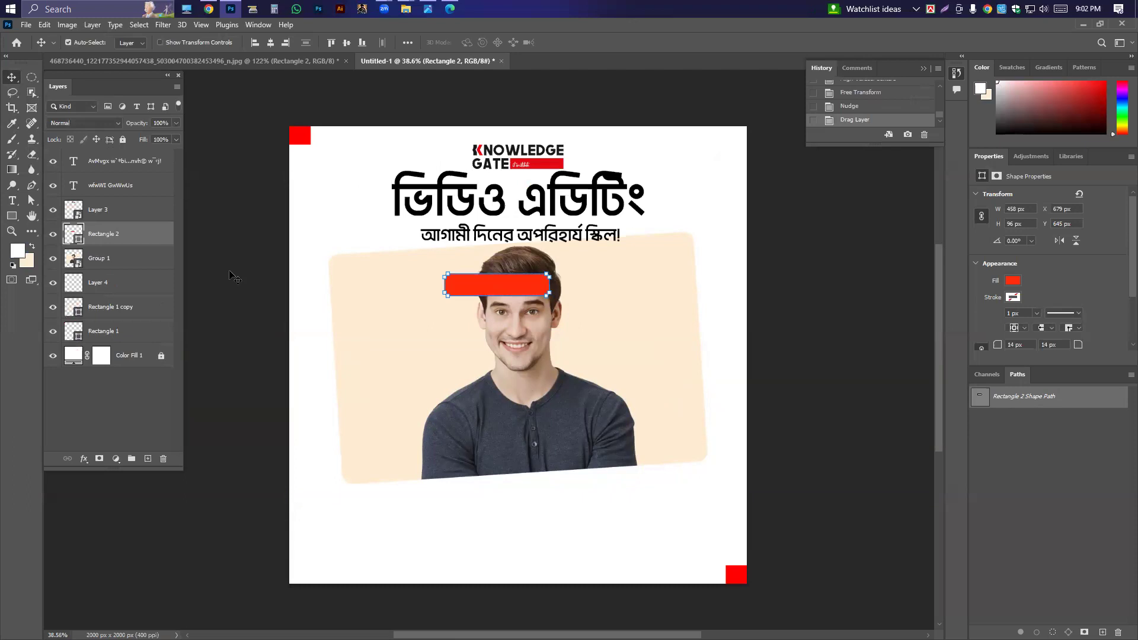
drag(497, 286, 569, 235)
click(248, 62)
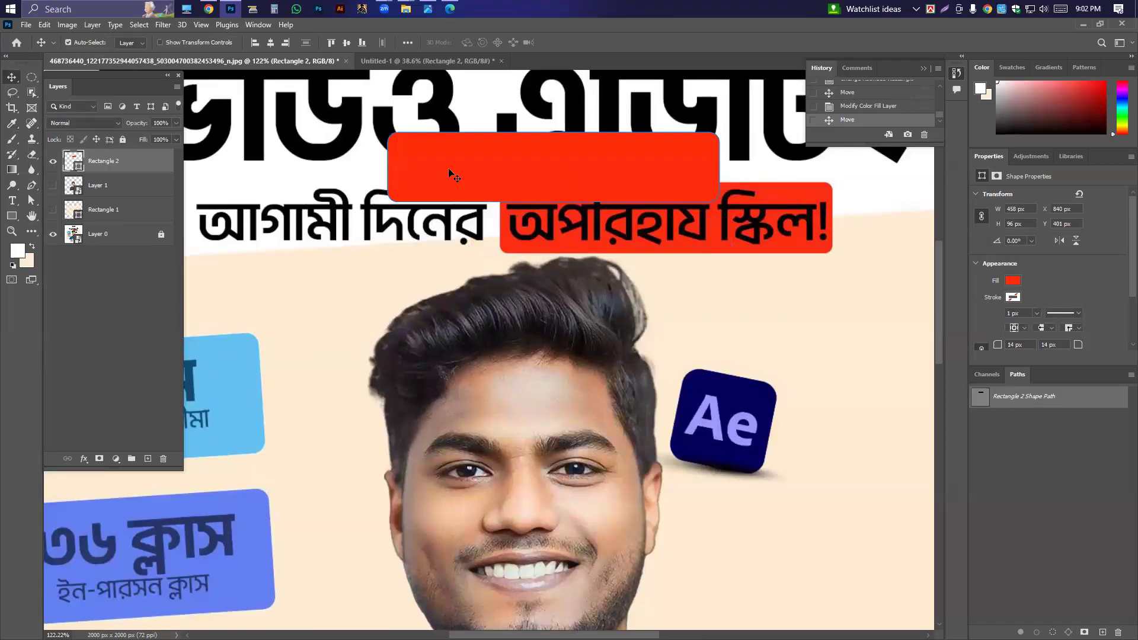
key(Delete)
Compare the subheading's red highlight and the overall layout in Untitled-1 with the reference poster
scroll(631, 249, down, 5)
scroll(630, 254, up, 3)
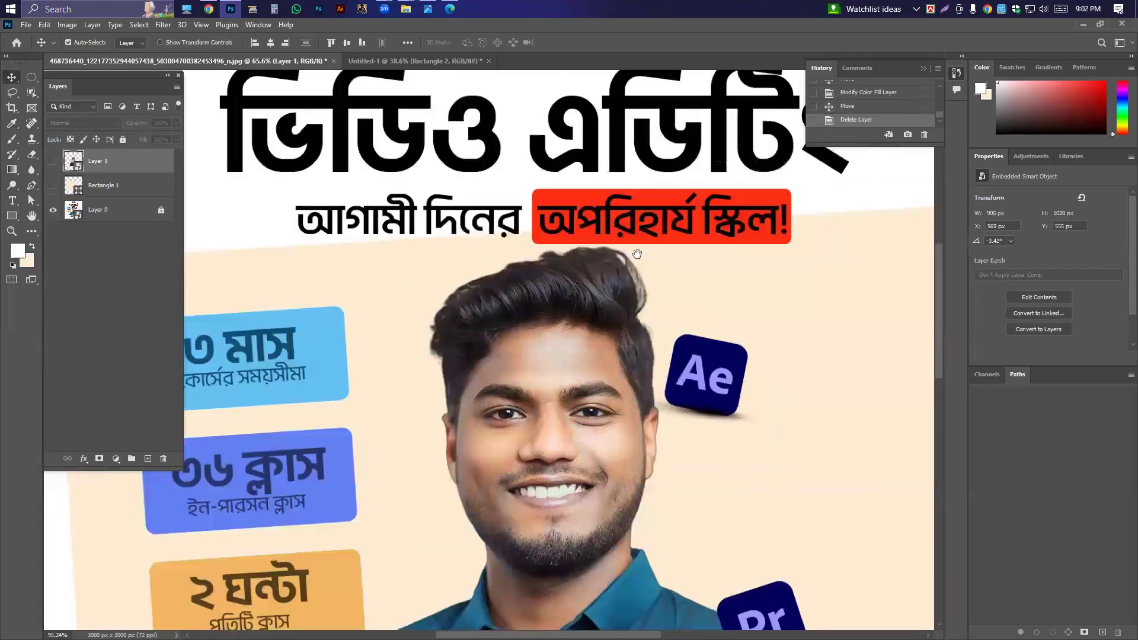
scroll(636, 254, up, 1)
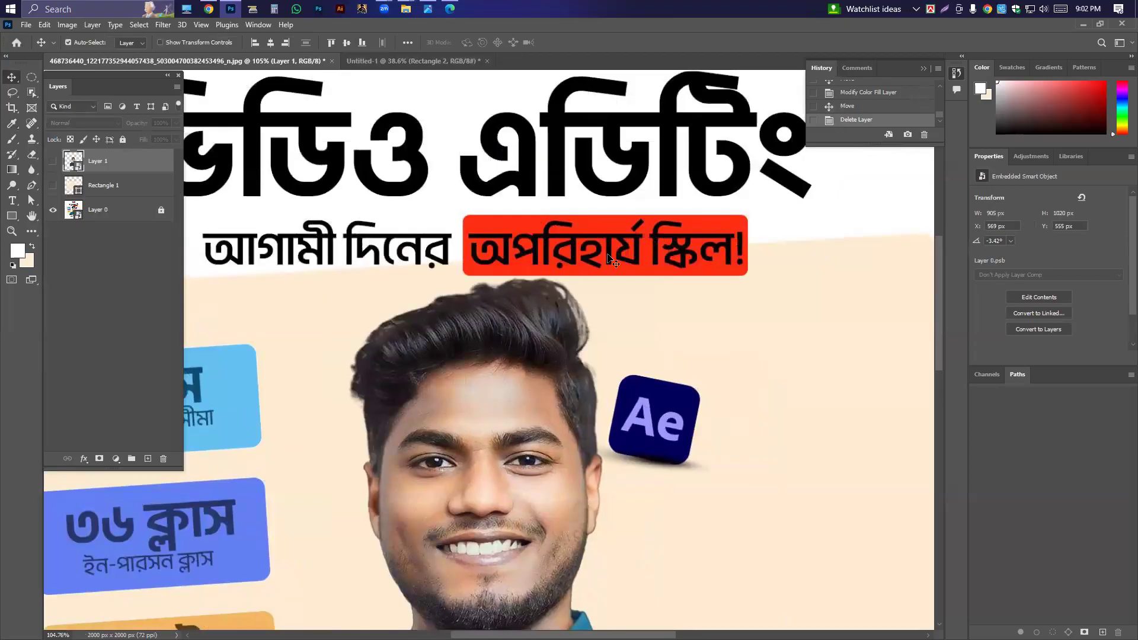
click(424, 61)
scroll(539, 242, up, 2)
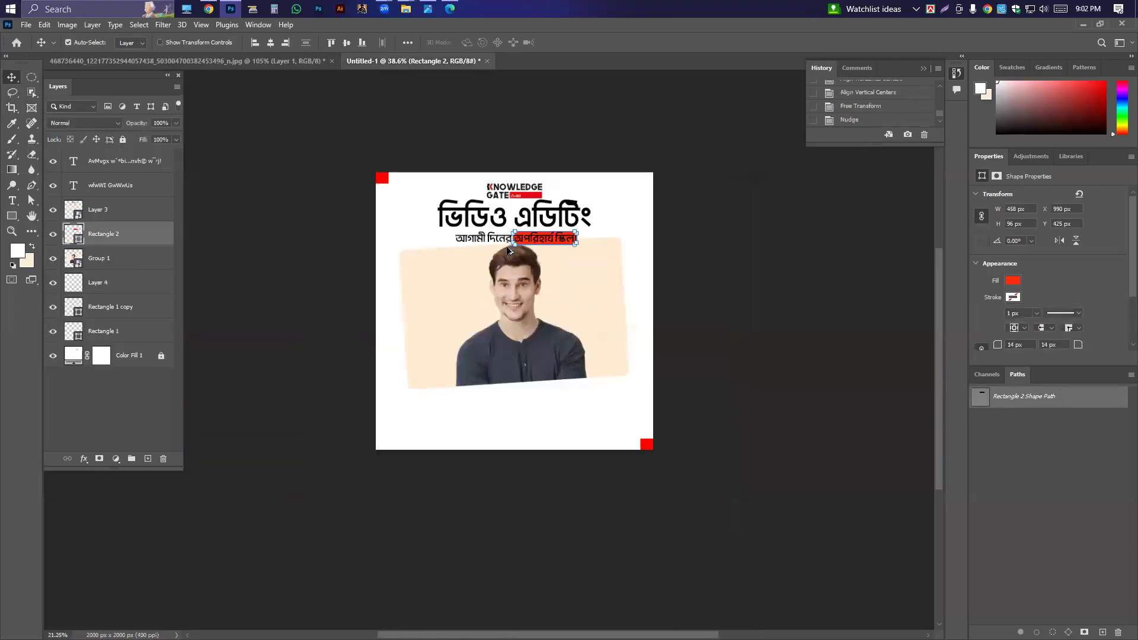
scroll(538, 241, up, 5)
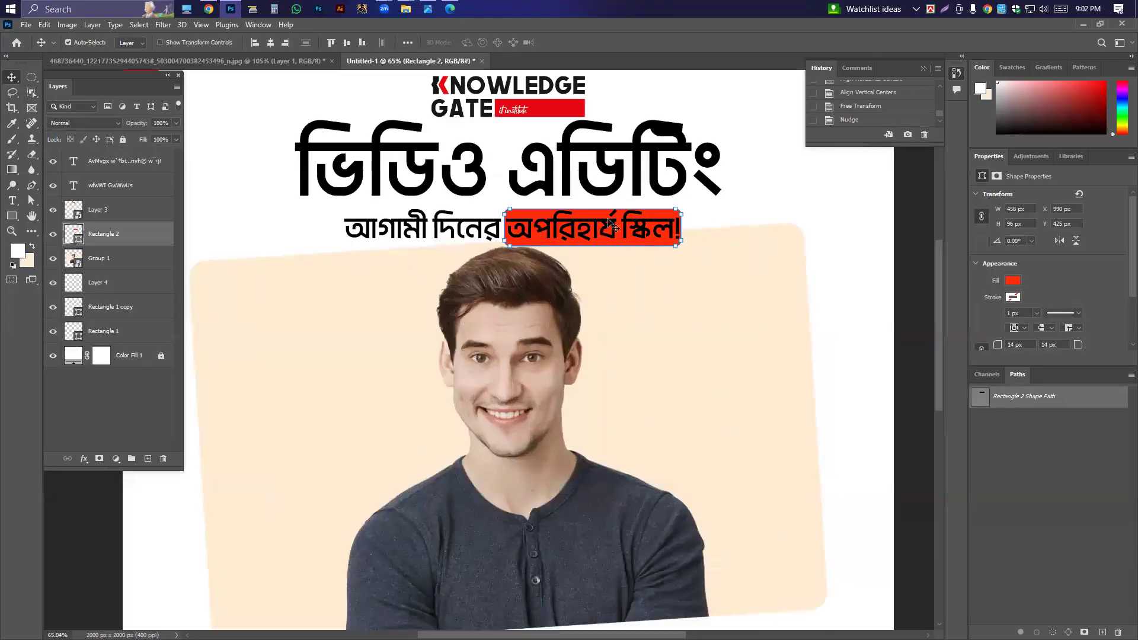
click(769, 310)
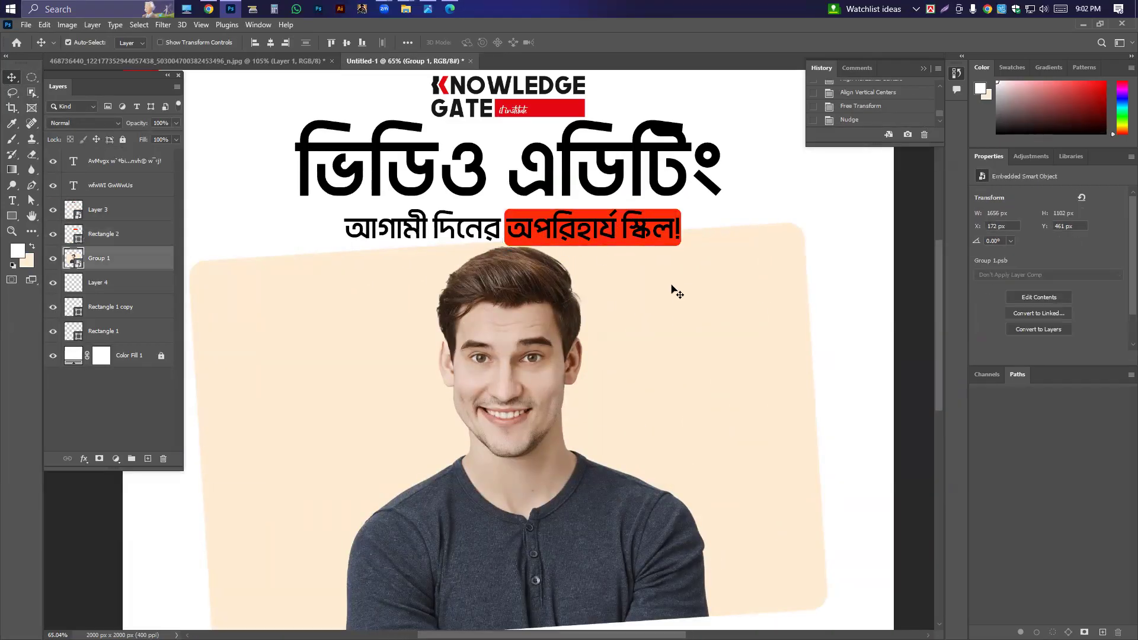
scroll(671, 284, down, 7)
scroll(671, 283, up, 5)
click(247, 60)
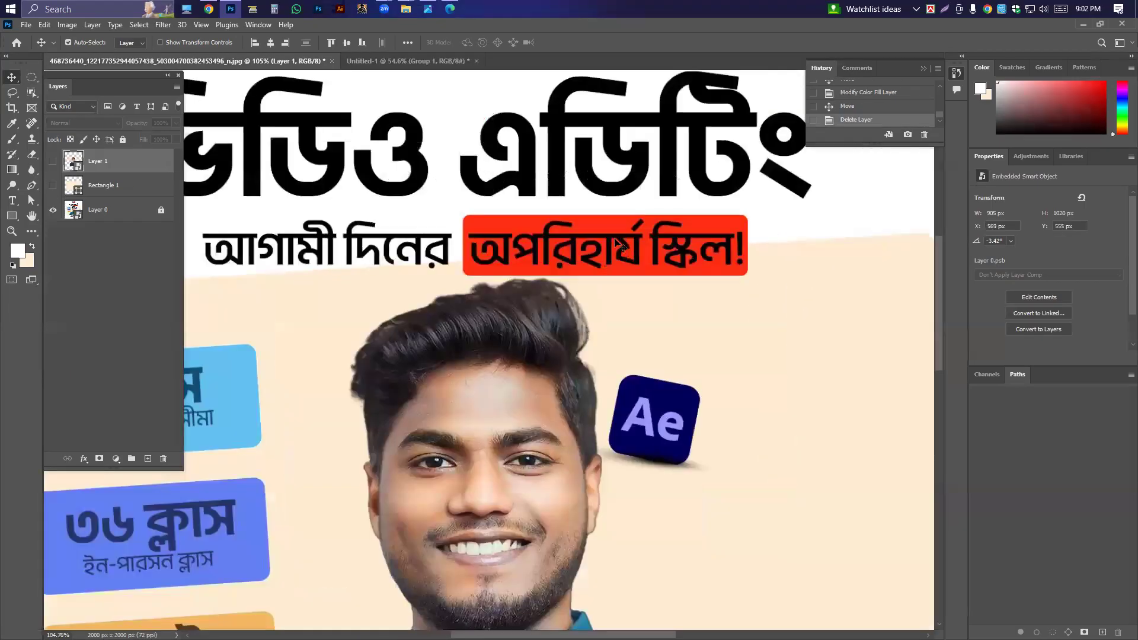
click(377, 59)
scroll(599, 291, down, 3)
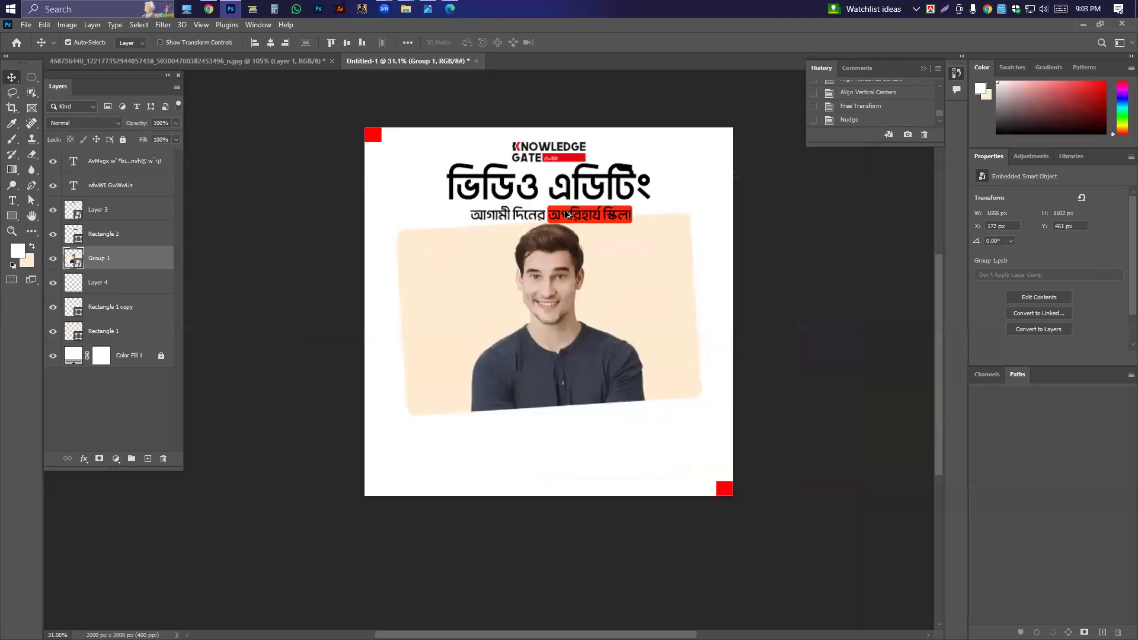
click(179, 60)
scroll(482, 235, down, 2)
scroll(481, 234, down, 2)
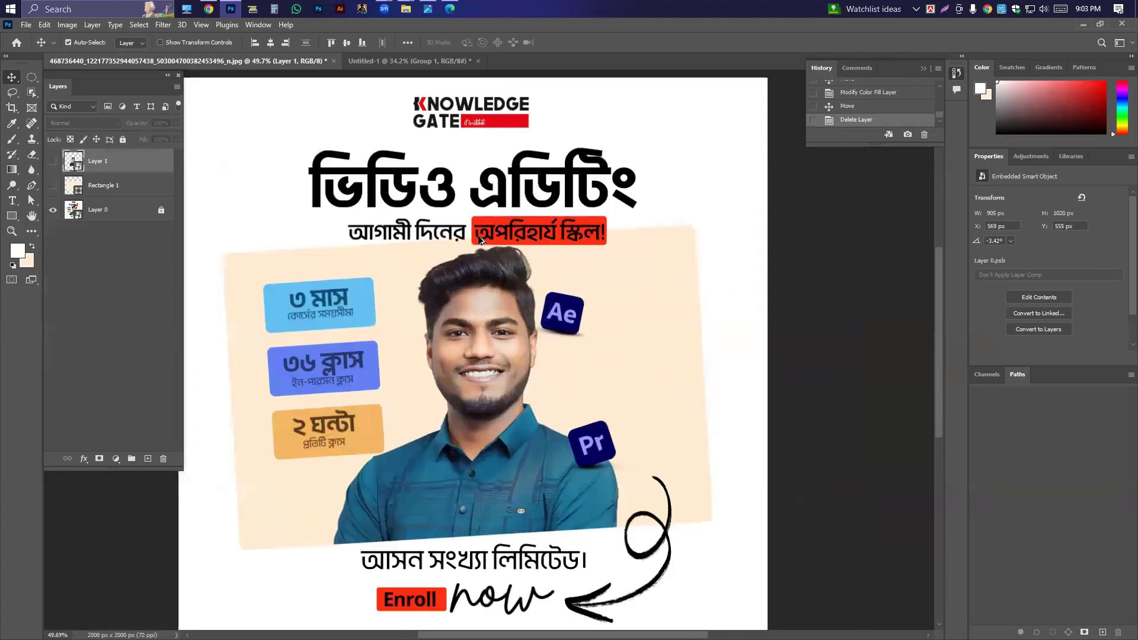
drag(534, 285, 543, 273)
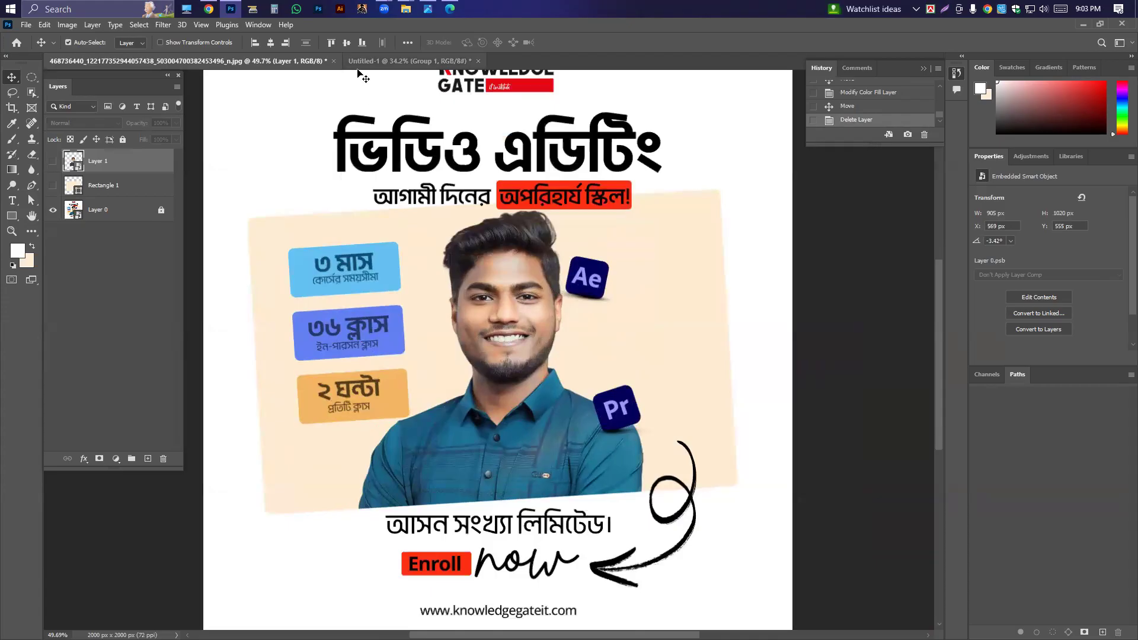
Inspect the portrait and its smart object contents in Untitled-1, and compare the photo with the reference poster
click(436, 61)
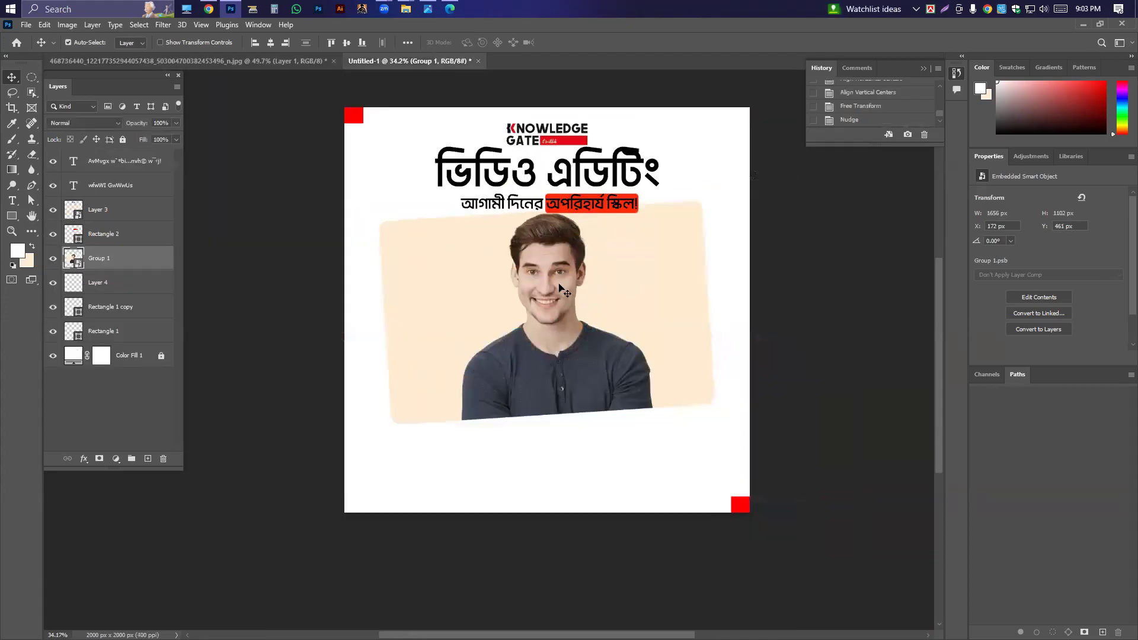
click(53, 259)
click(53, 259)
double_click(73, 258)
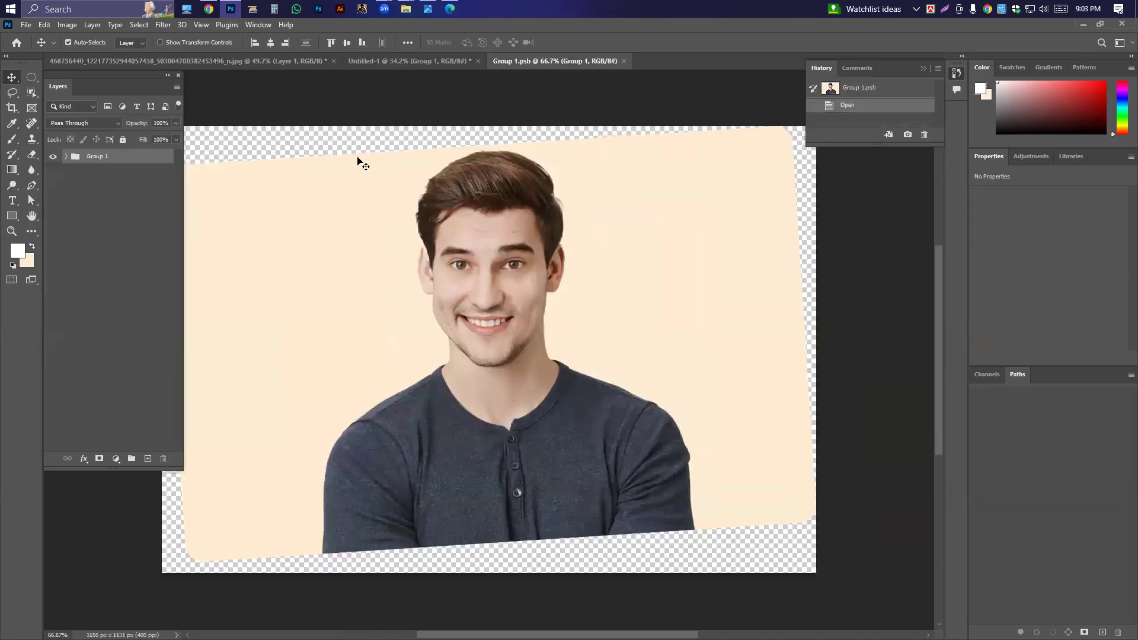
key(ctrl+w)
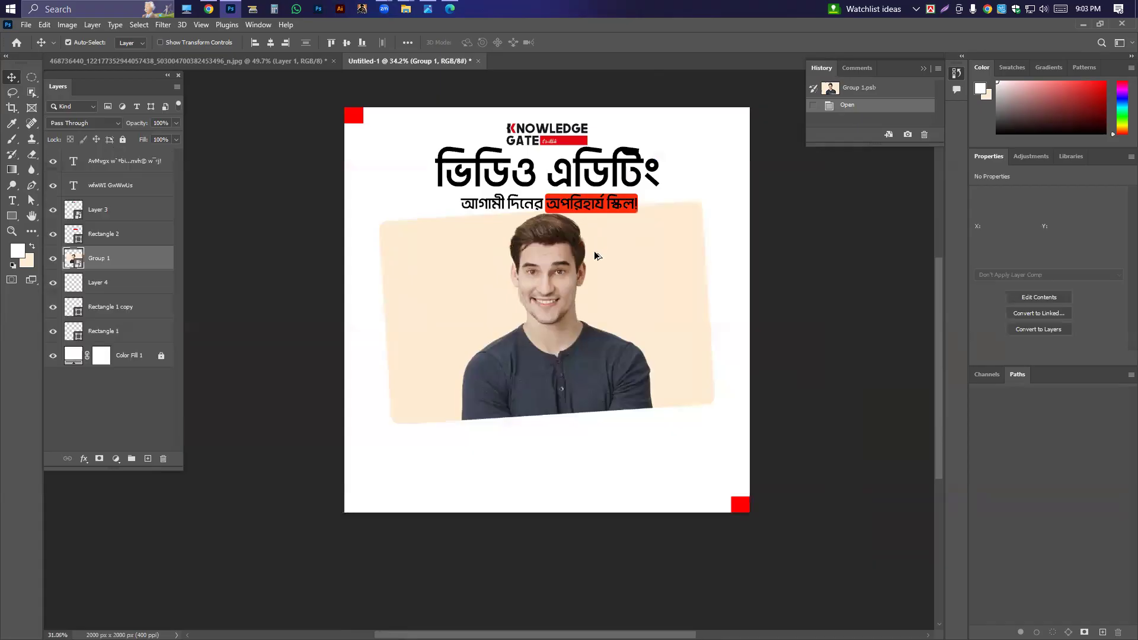
click(246, 66)
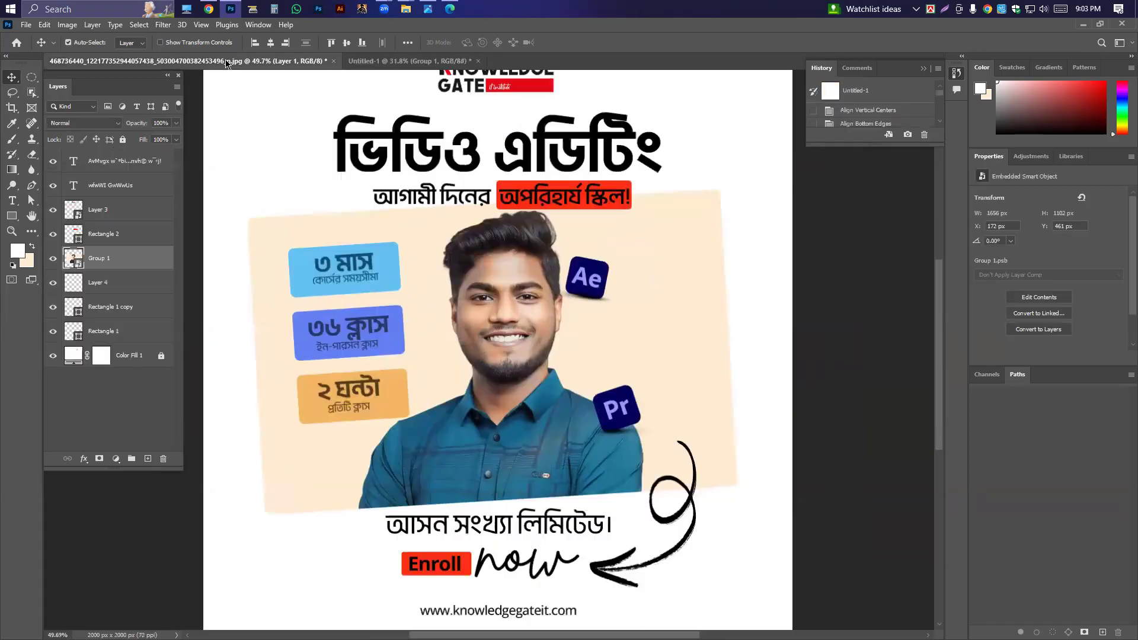
click(376, 65)
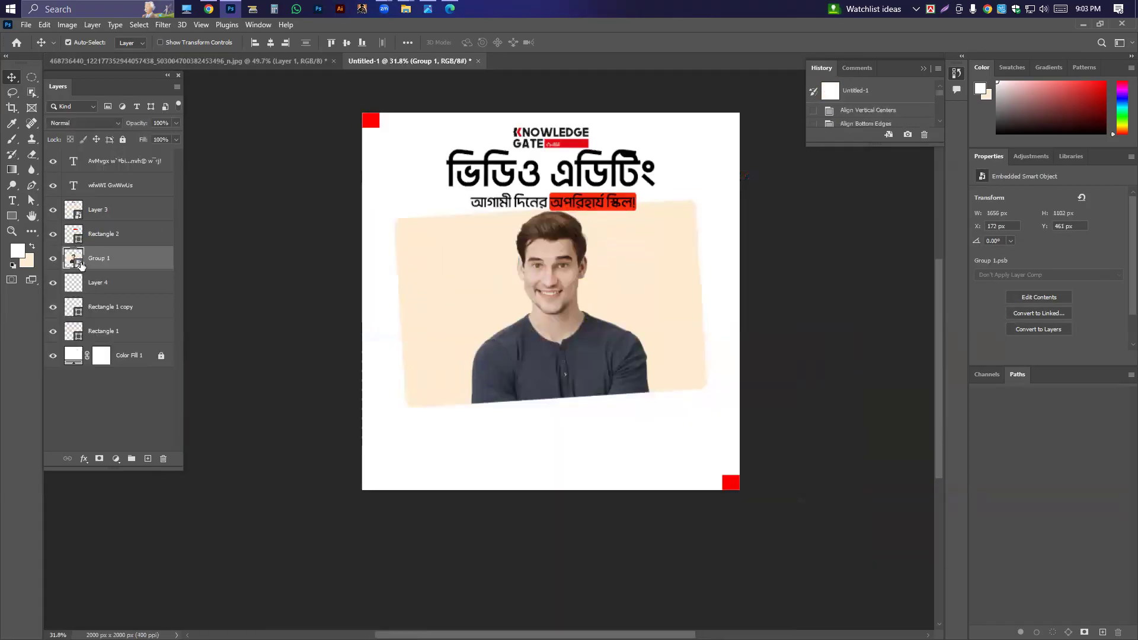
Open the Group 1 smart object, ungroup its layers, and open the nested portrait smart object for editing
double_click(99, 265)
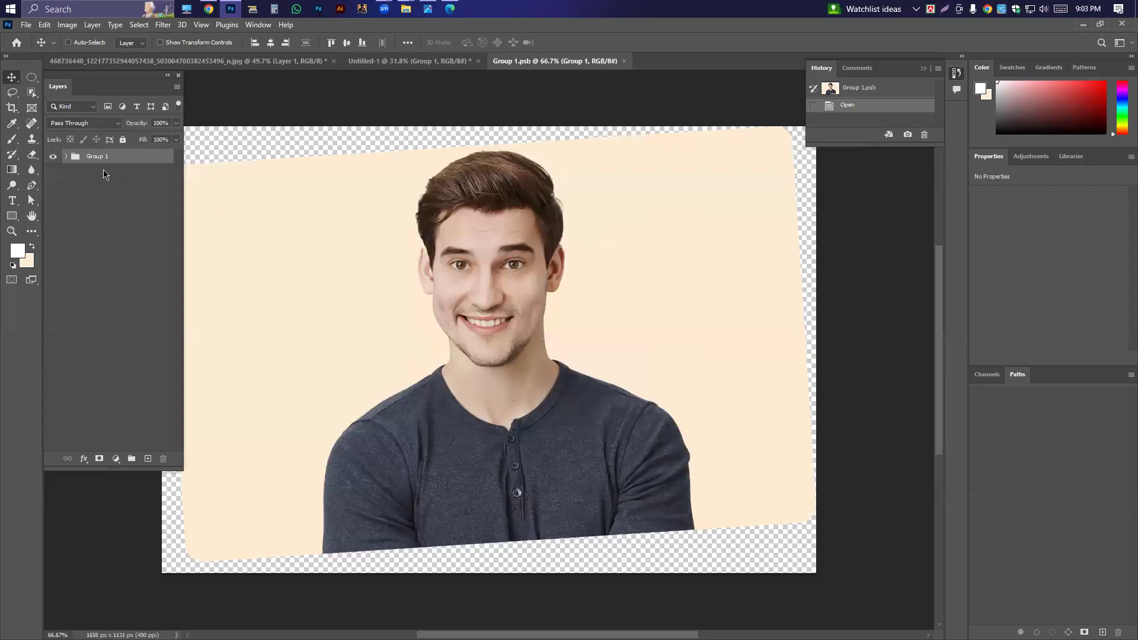
key(ctrl+shift+g)
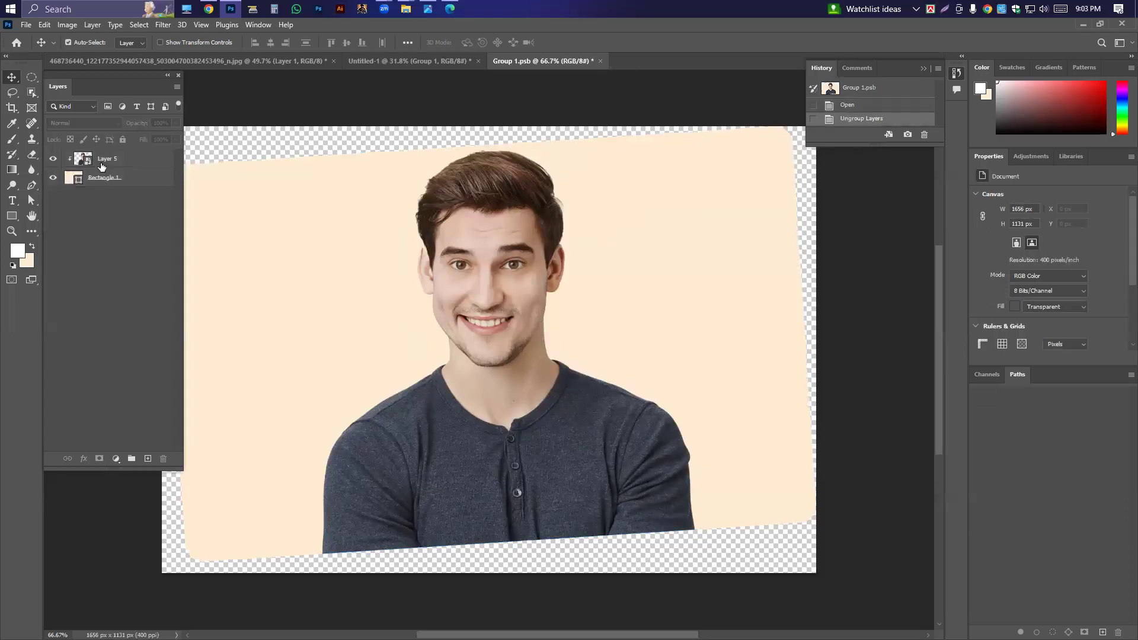
click(86, 164)
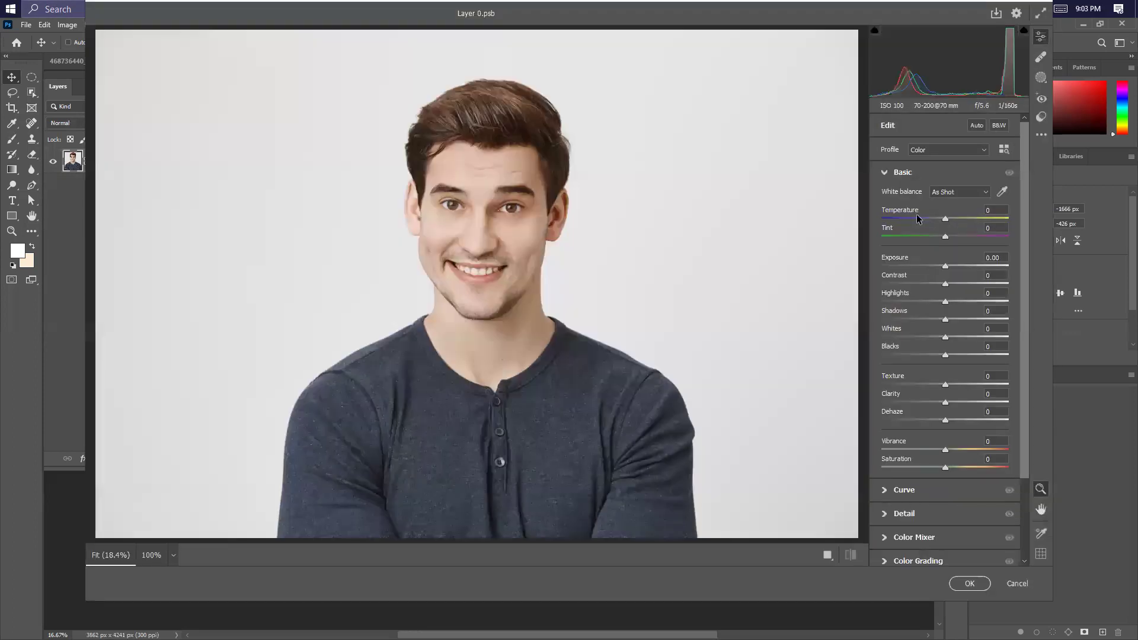
Apply a Camera Raw Filter to the portrait with adjusted light settings, vibrance 5 and saturation 5
drag(946, 287, 938, 336)
text(10)
key(Tab)
text(10)
click(1003, 442)
text(5)
key(Tab)
text(5)
key(Return)
key(Return)
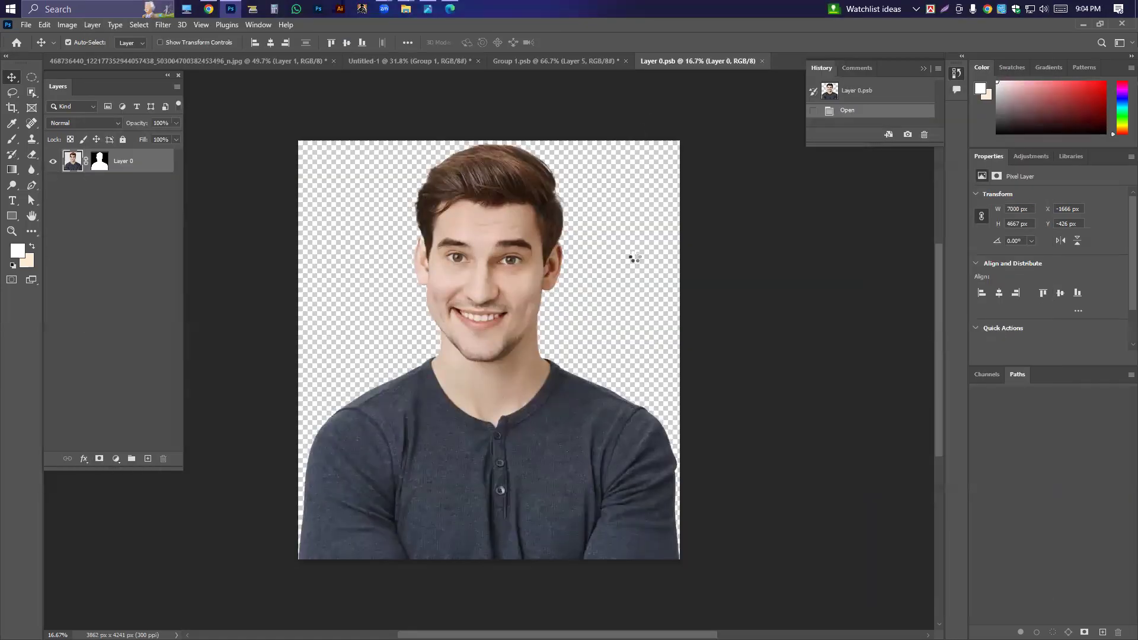
Save and close the portrait and Group 1 smart objects to update the photo in Untitled-1
key(ctrl+s)
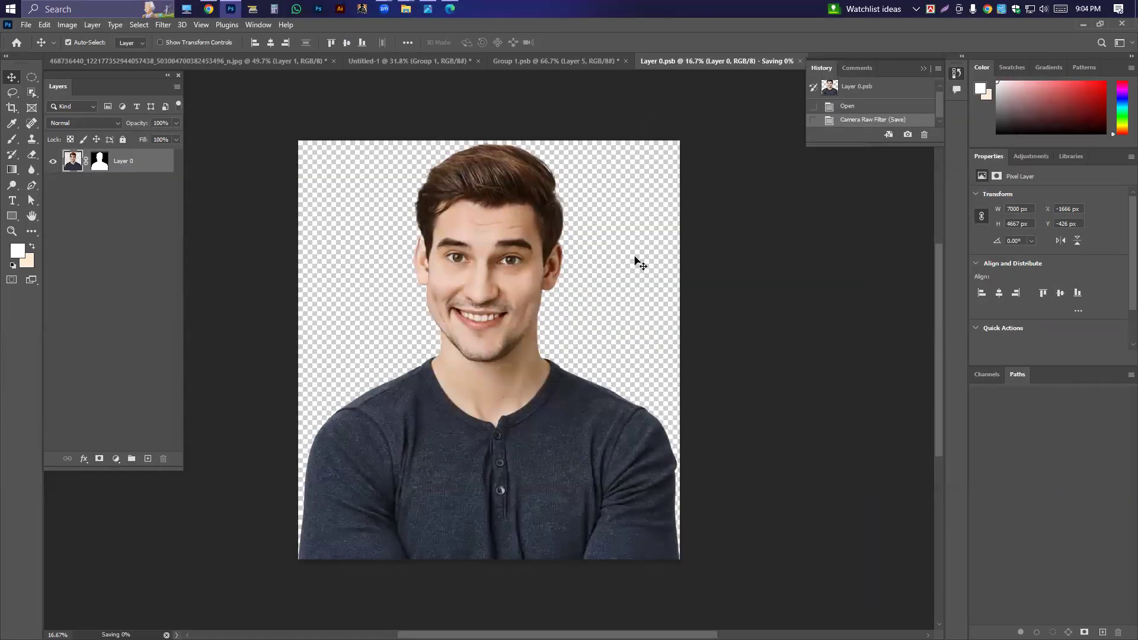
key(ctrl+w)
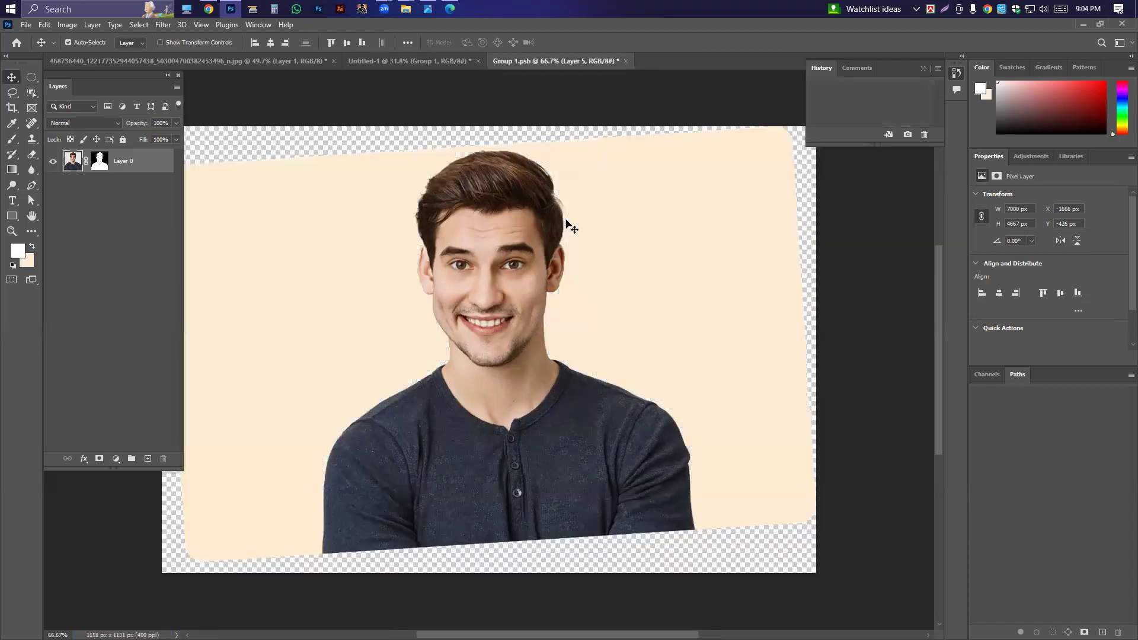
key(ctrl+s)
key(ctrl+w)
Examine the retouched portrait in Untitled-1, comparing it before and after the smart object update
scroll(553, 307, down, 2)
scroll(554, 308, up, 4)
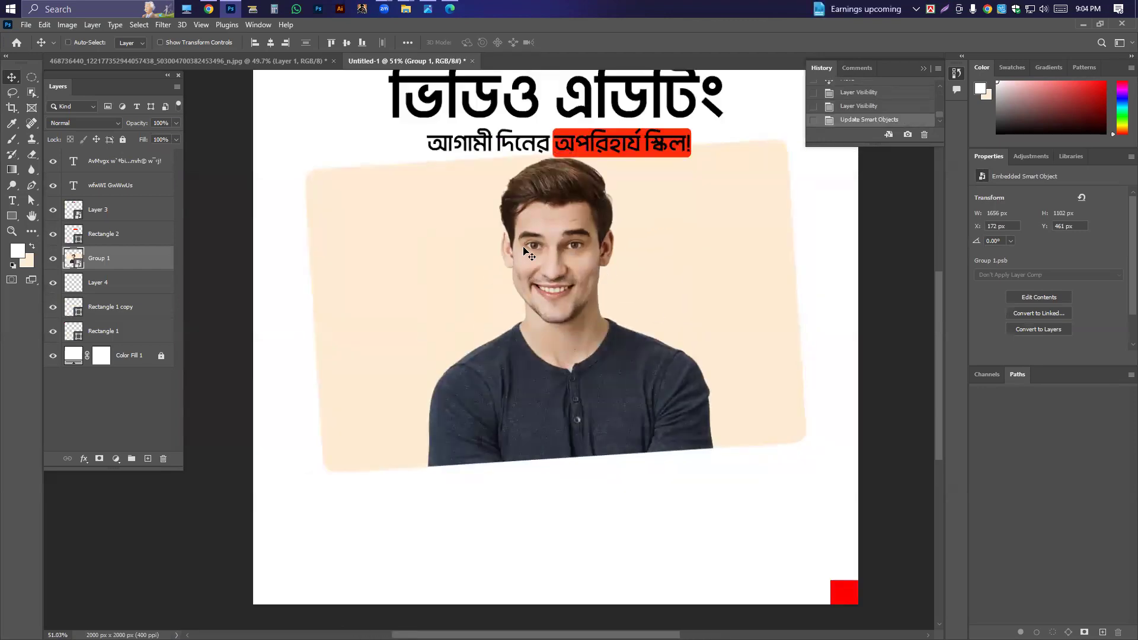
scroll(523, 250, down, 2)
scroll(528, 267, up, 2)
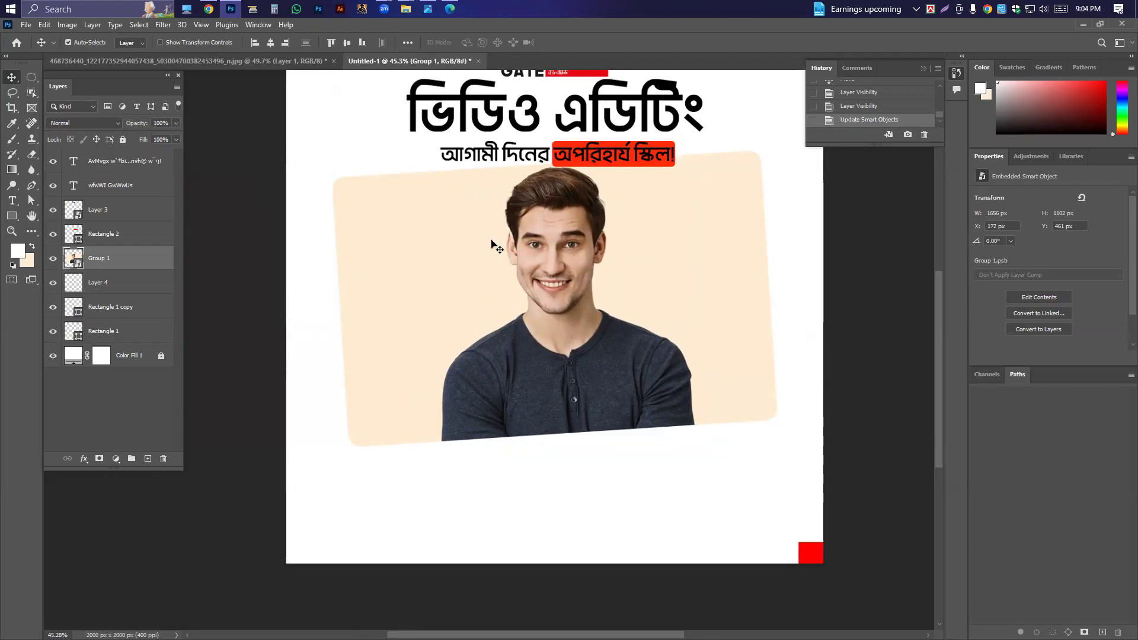
key(ctrl+z)
key(ctrl+shift+z)
scroll(500, 240, down, 3)
scroll(499, 240, up, 2)
drag(559, 276, 551, 315)
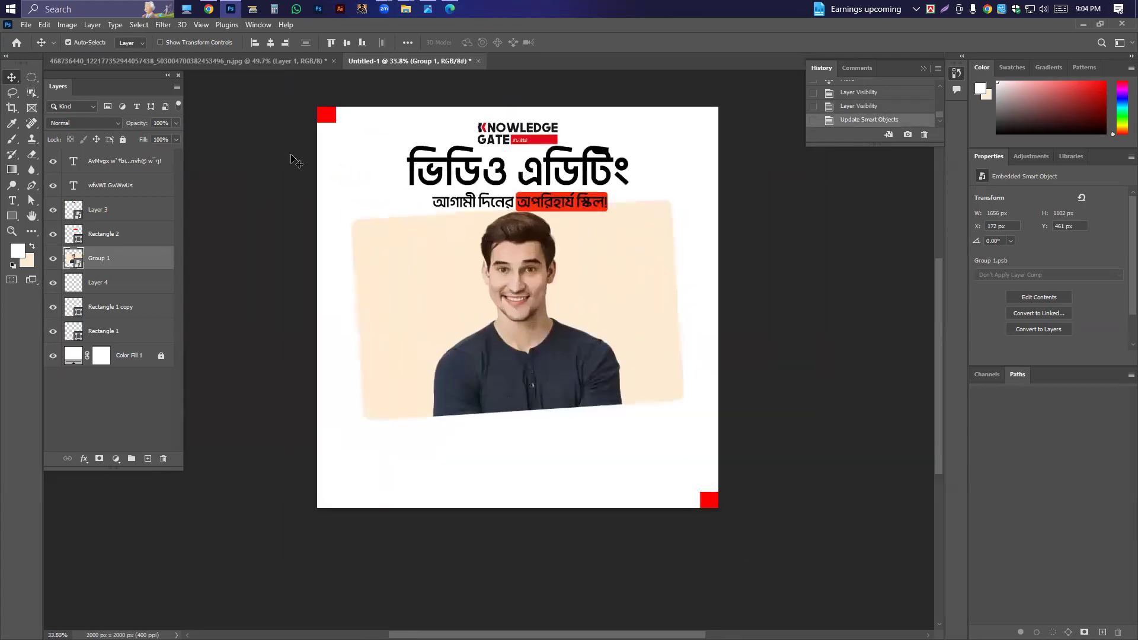
Draw a rectangle about 377 by 171 px over the reference poster's light blue badge, tilted about -3.39° to match it
click(253, 62)
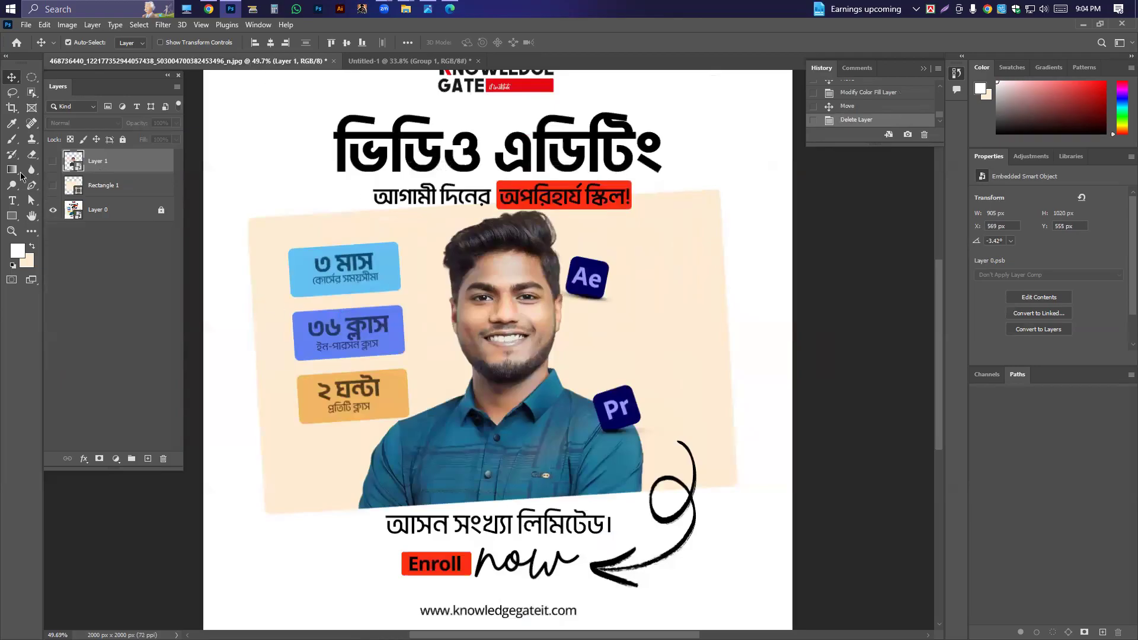
click(16, 218)
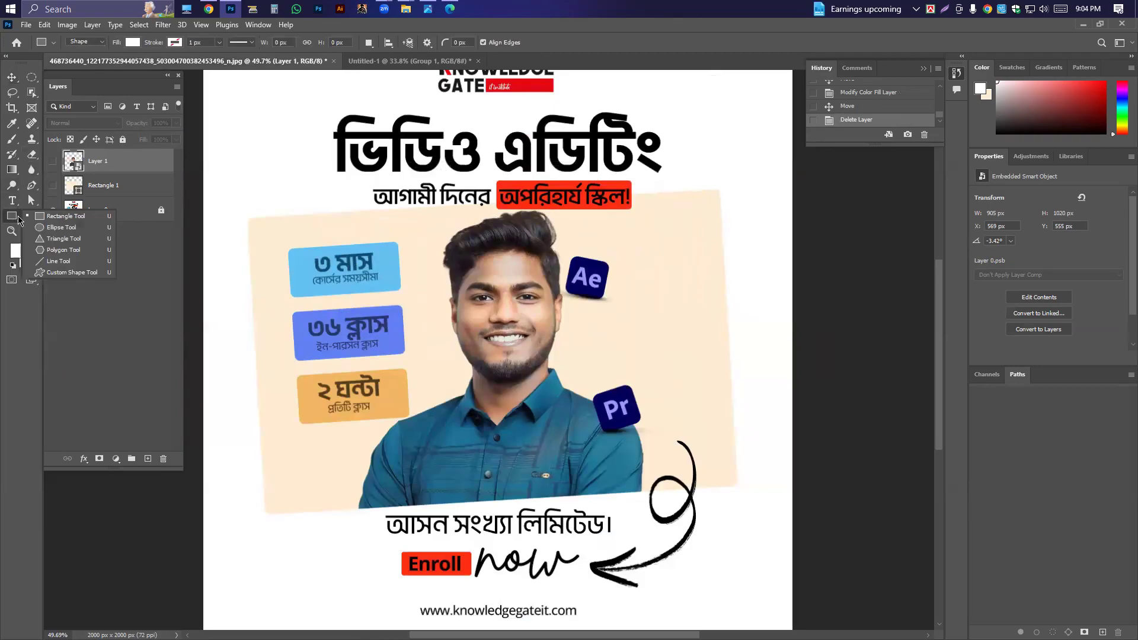
click(63, 215)
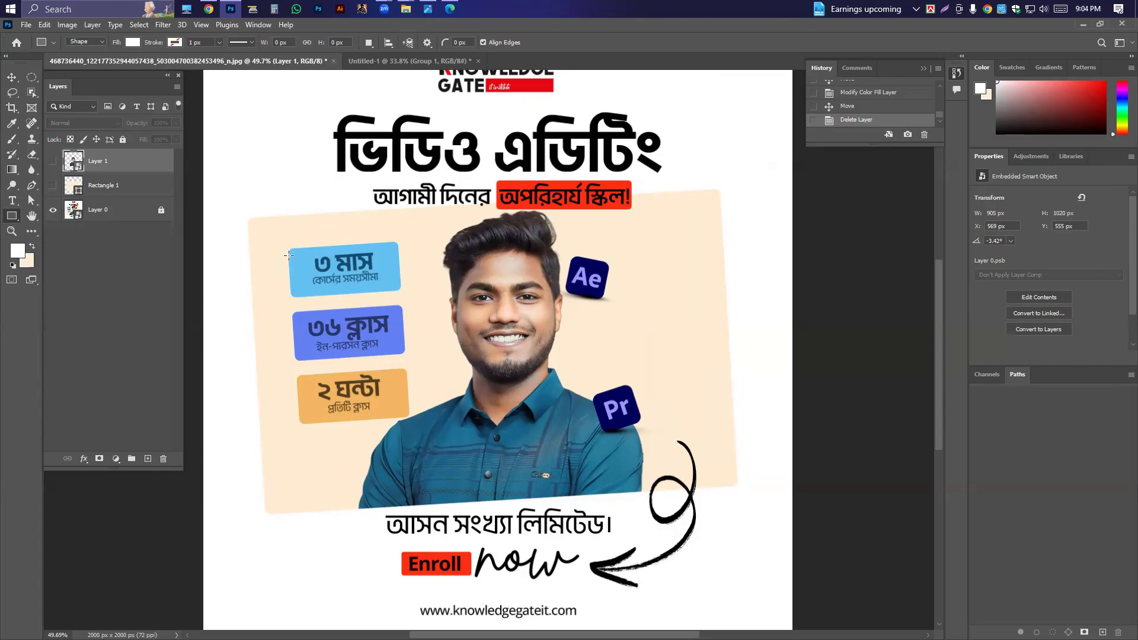
drag(288, 254, 399, 286)
drag(344, 253, 343, 234)
key(ctrl+z)
drag(343, 287, 414, 288)
Fill the badge rectangle with black and round its corners to about 22 px
double_click(79, 166)
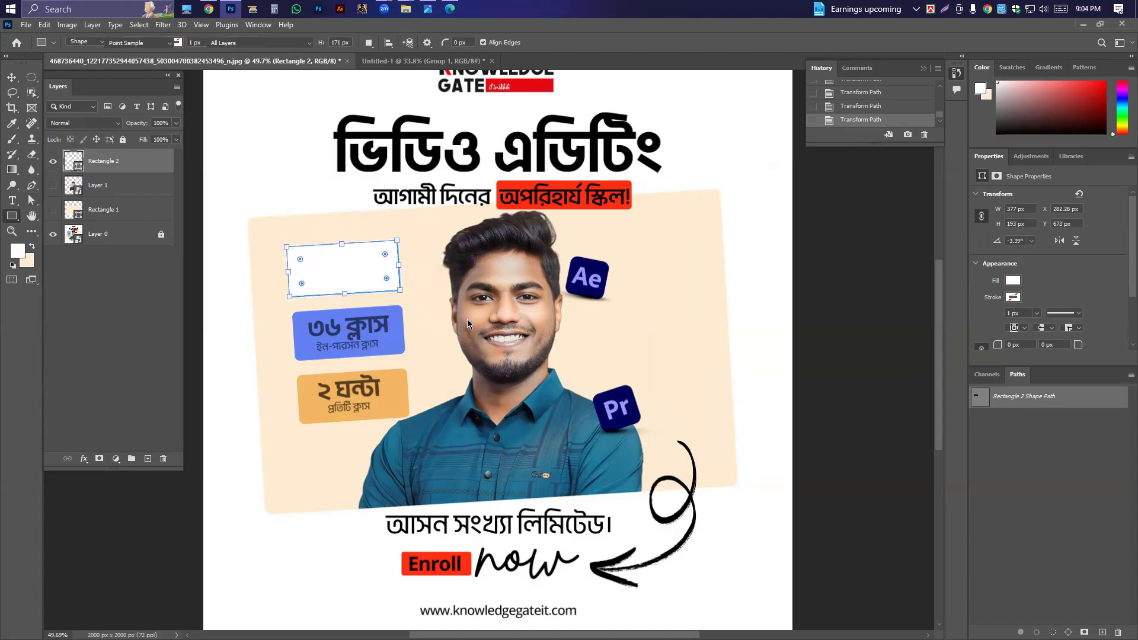
drag(648, 440, 629, 468)
key(Return)
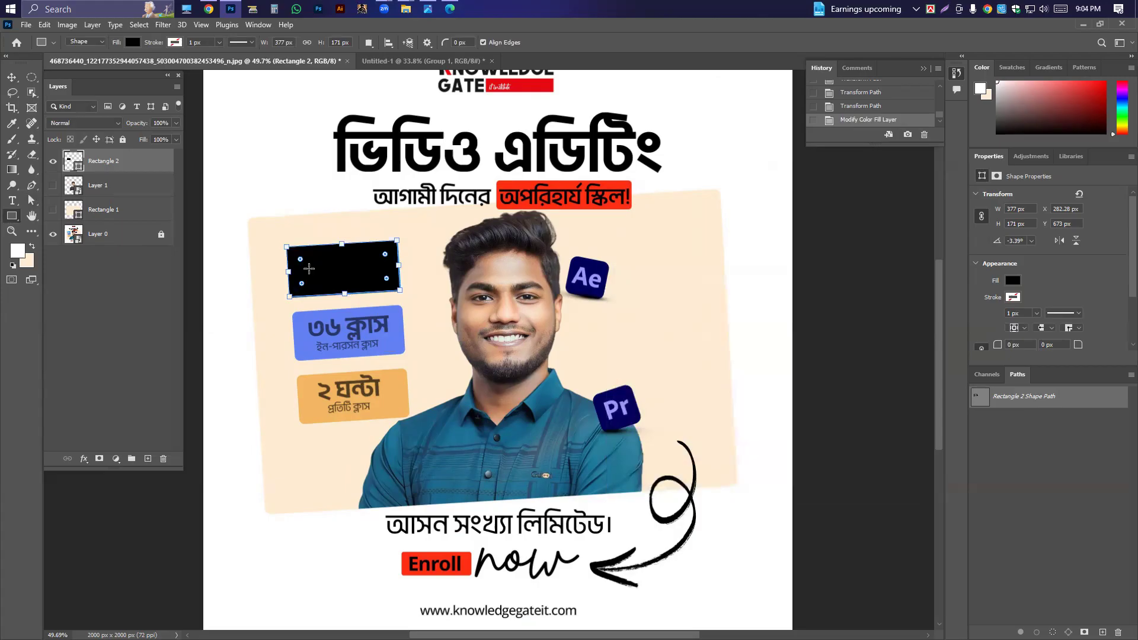
scroll(276, 226, up, 5)
drag(276, 246, 279, 248)
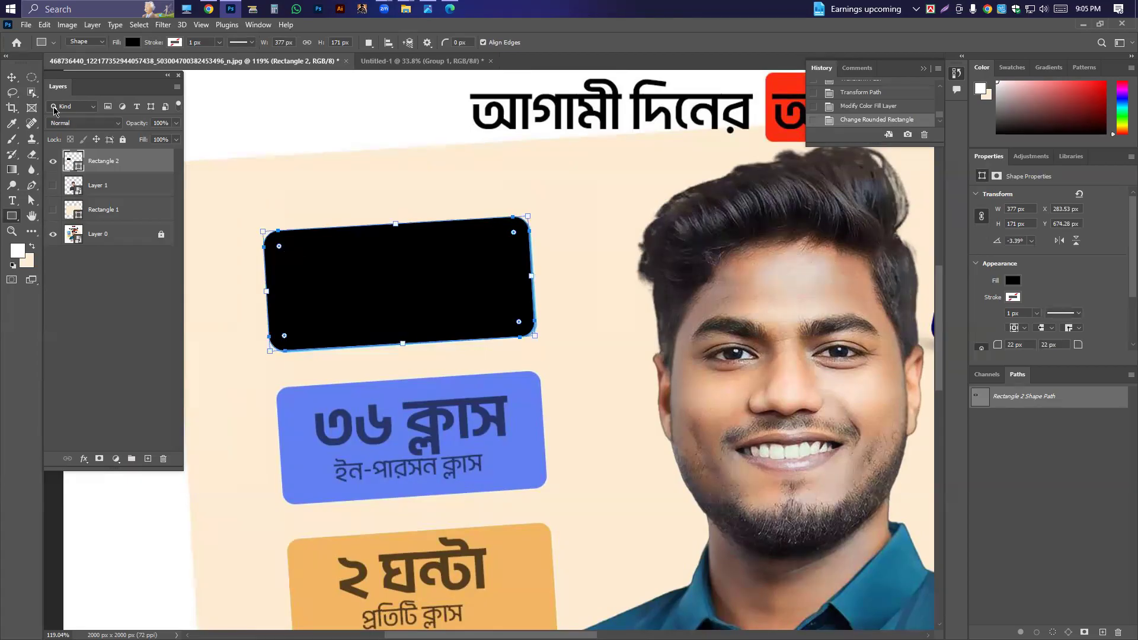
Align the black rounded rectangle with the badge beneath it and rotate it to about -4.08°
click(12, 77)
mouse_move(327, 270)
mouse_down()
mouse_move(330, 311)
mouse_move(330, 269)
mouse_up()
scroll(332, 268, down, 4)
scroll(335, 269, up, 2)
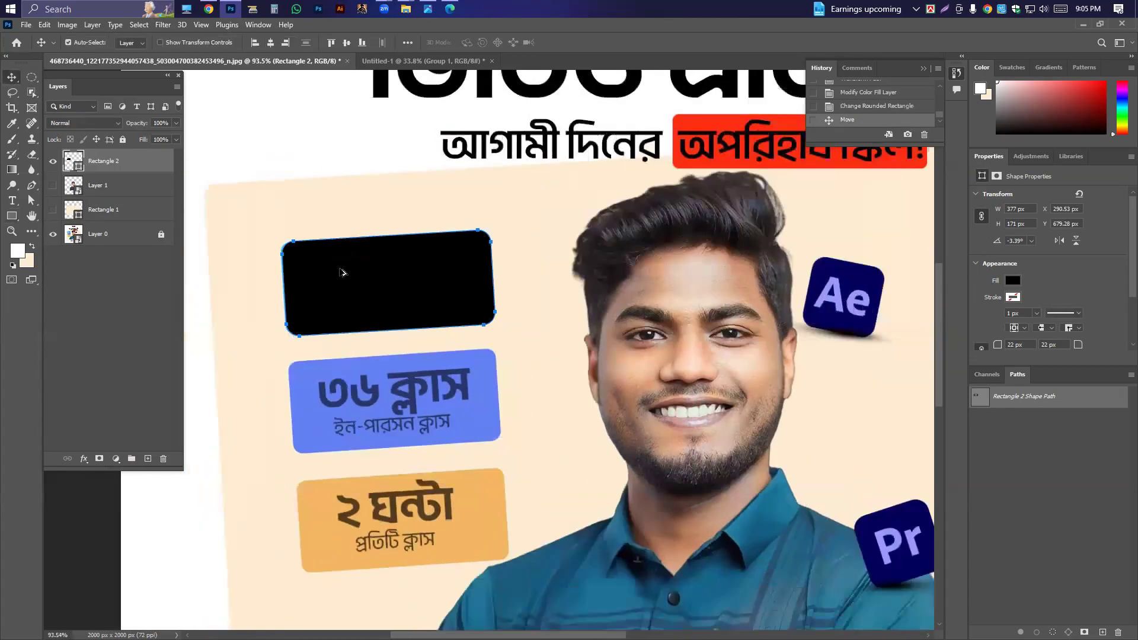
key(ctrl+t)
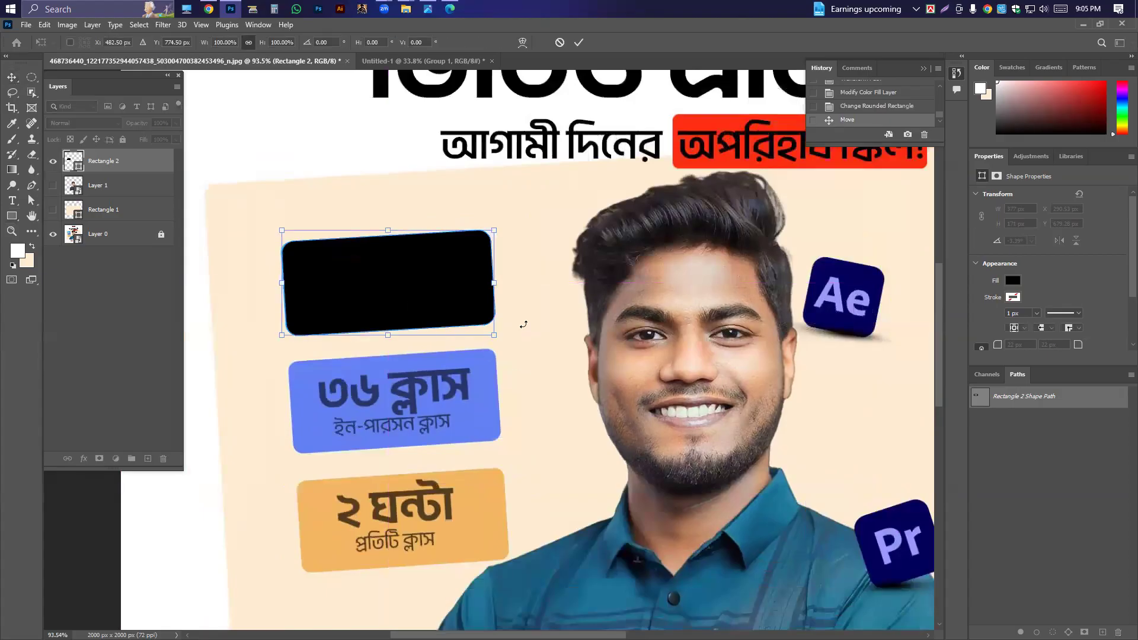
drag(523, 323, 524, 314)
key(Return)
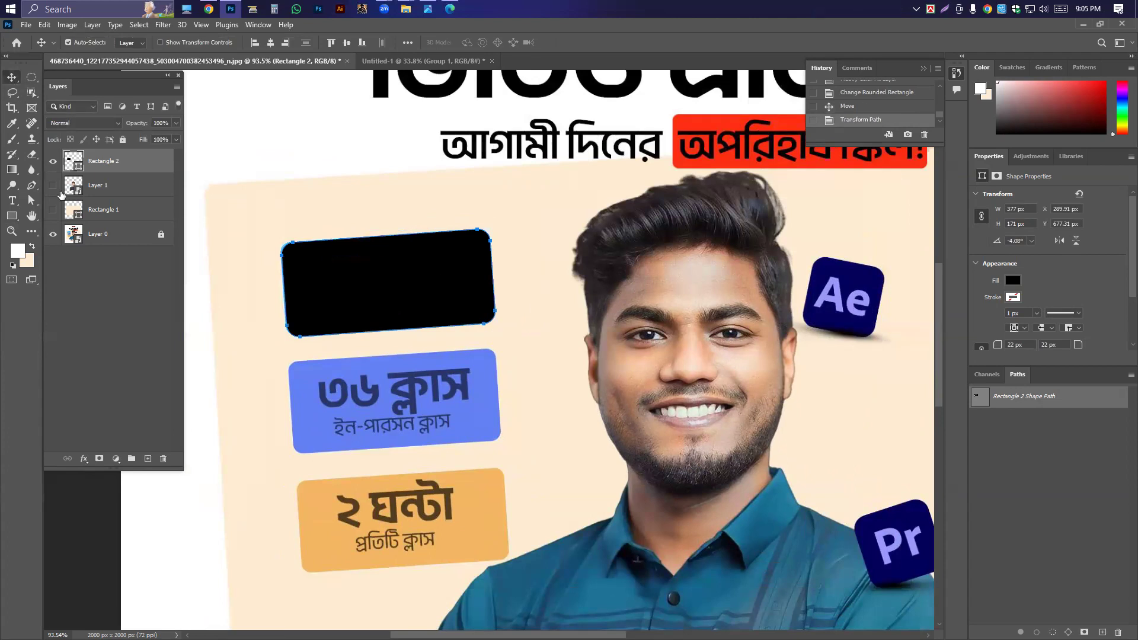
click(354, 207)
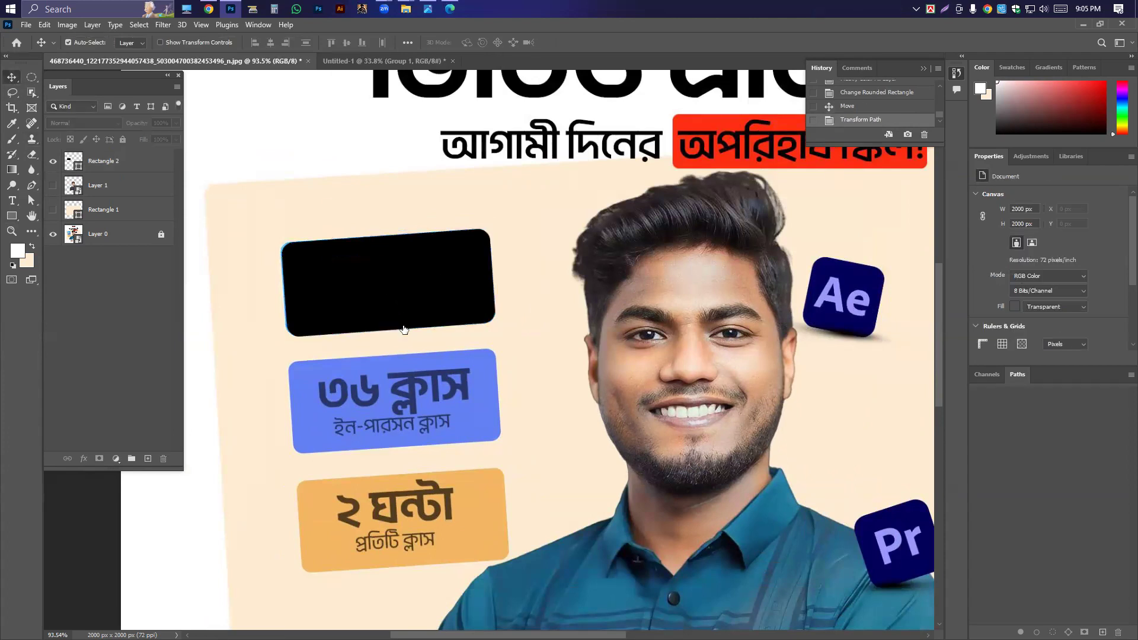
Copy the black badge into Untitled-1 beside the portrait at about X 300, Y 737 px, and delete the original from the reference
scroll(405, 215, down, 3)
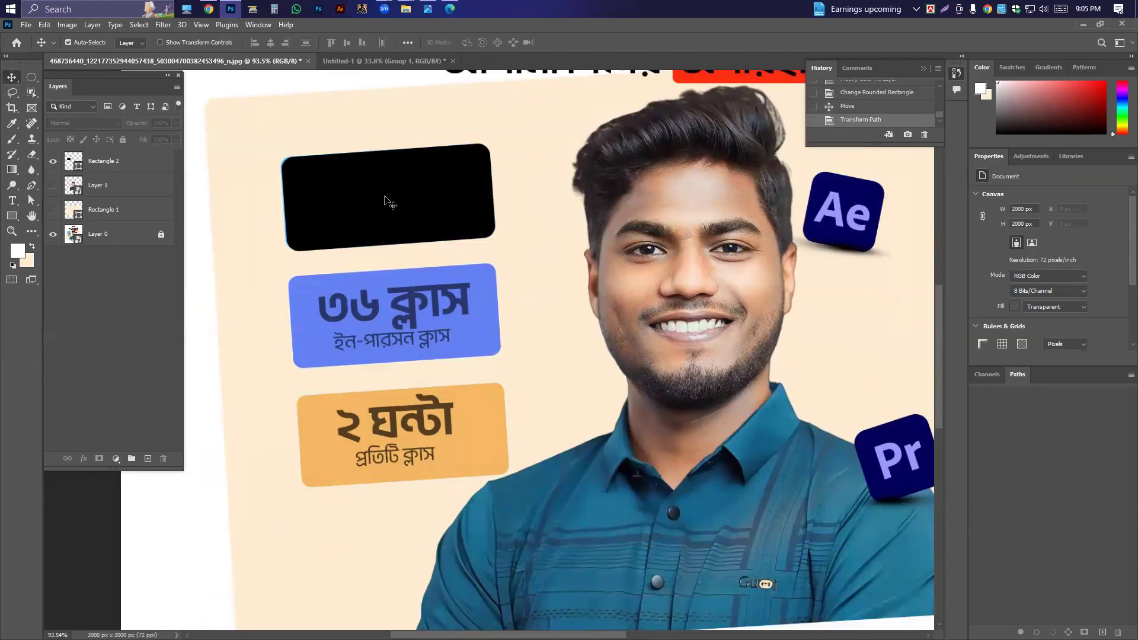
drag(389, 195, 420, 275)
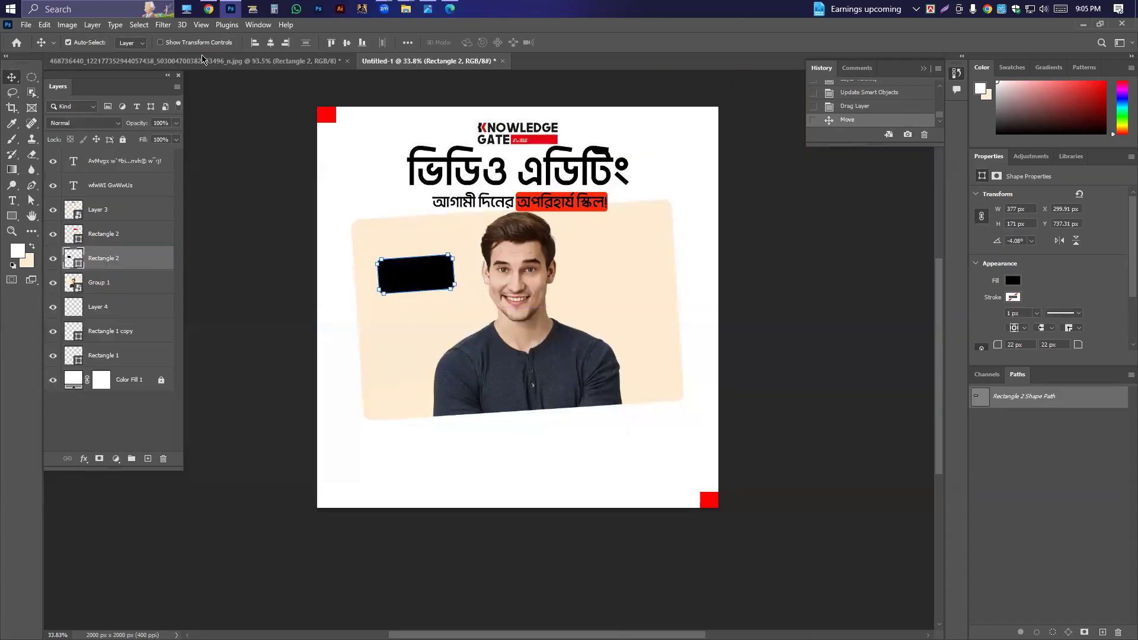
click(204, 61)
key(Delete)
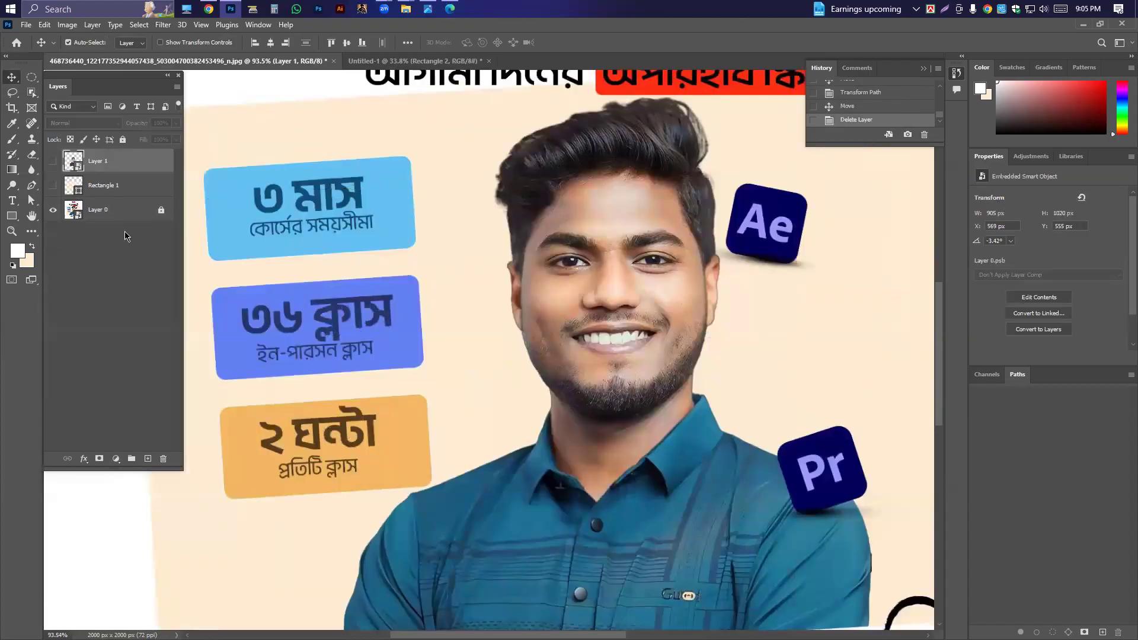
Sample the light blue and indigo of the reference poster's upper two badges as background and foreground colours
key(i)
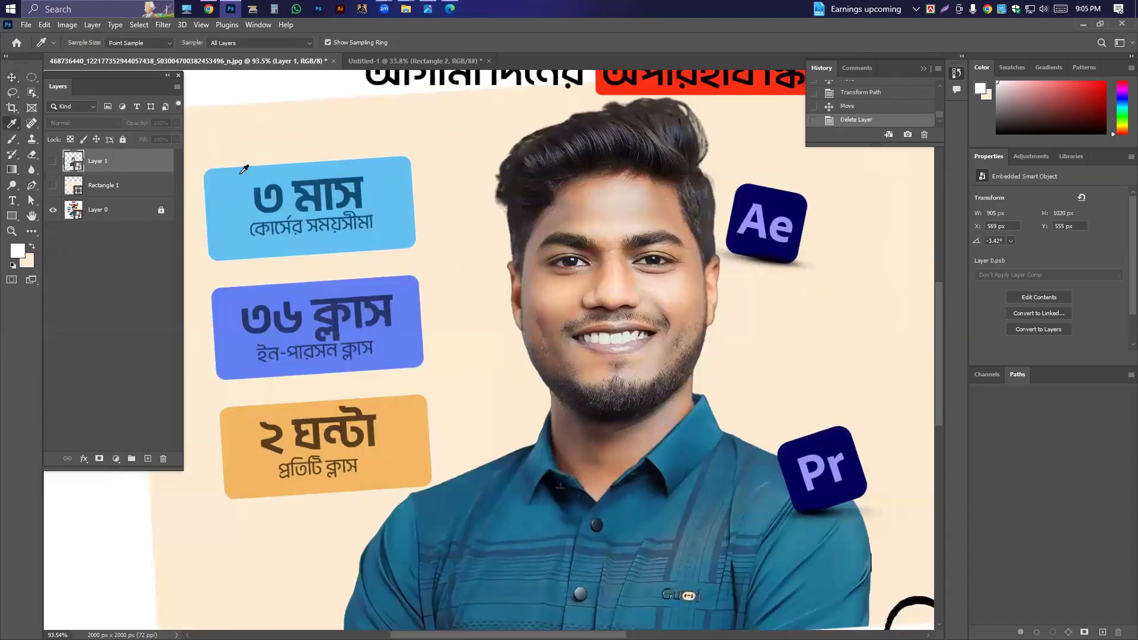
click(243, 170)
click(30, 246)
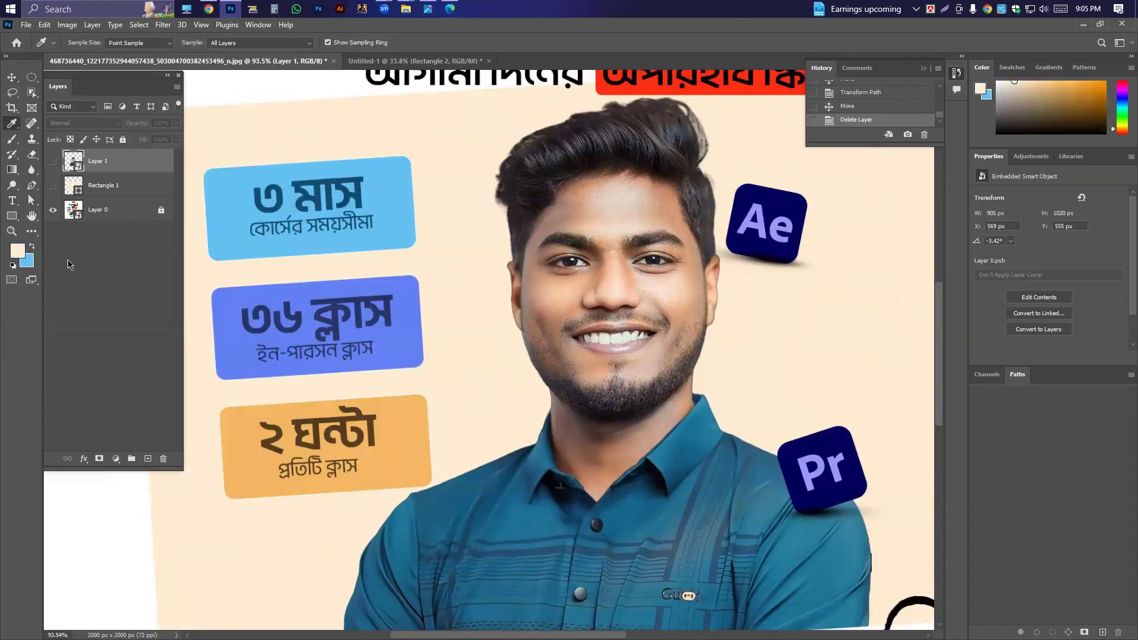
click(227, 295)
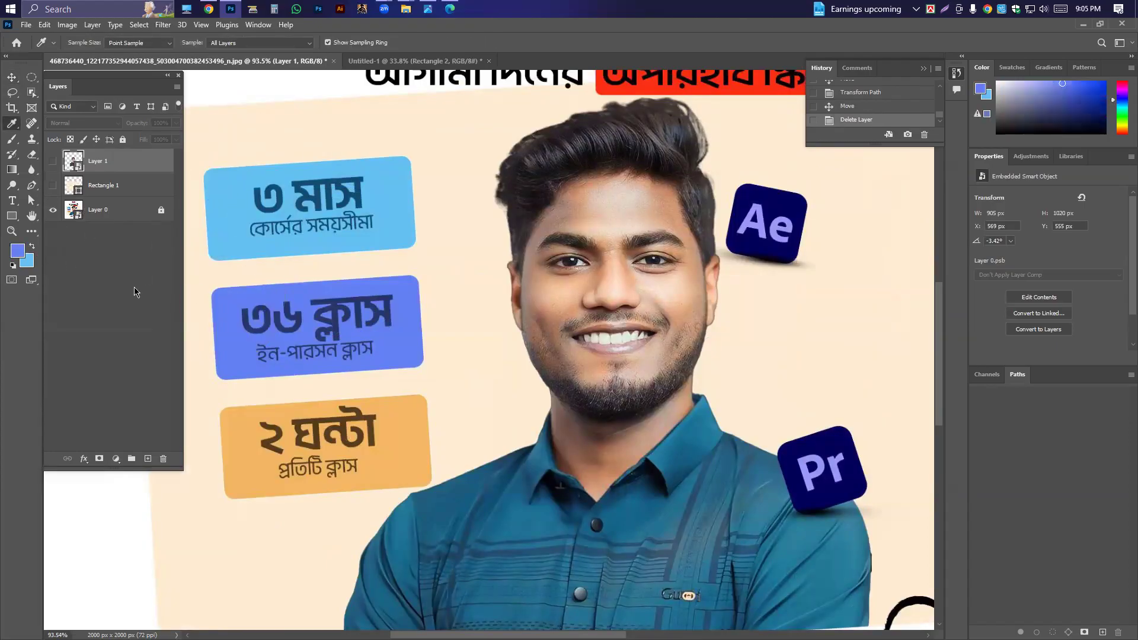
Recolour the black badge in Untitled-1 with the sampled light blue and make the sampled indigo the foreground colour
click(412, 61)
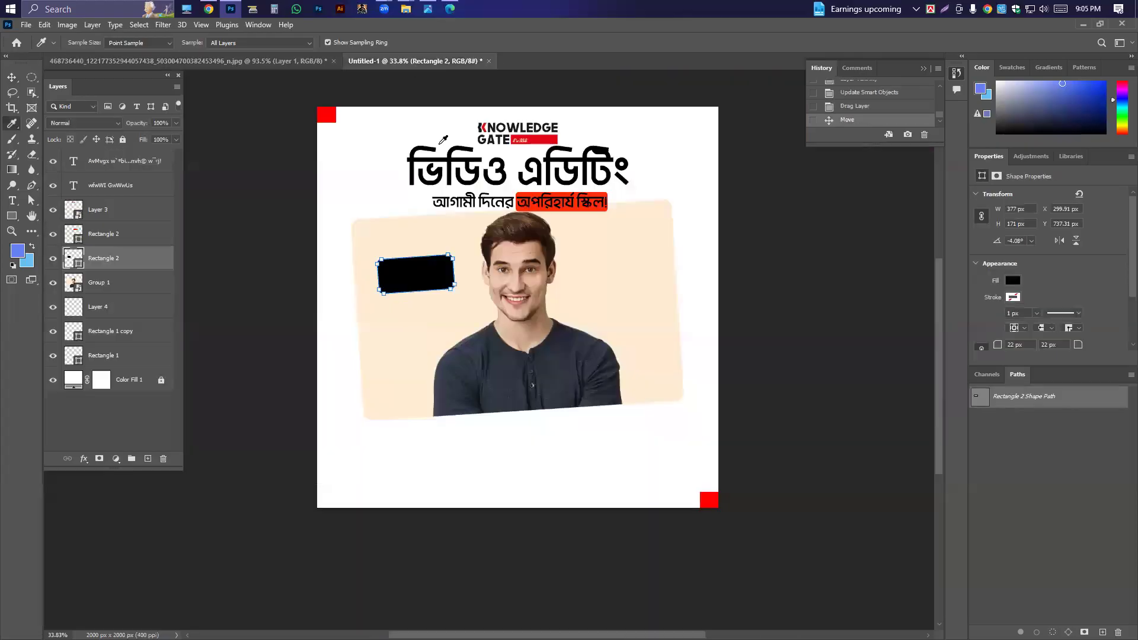
click(33, 245)
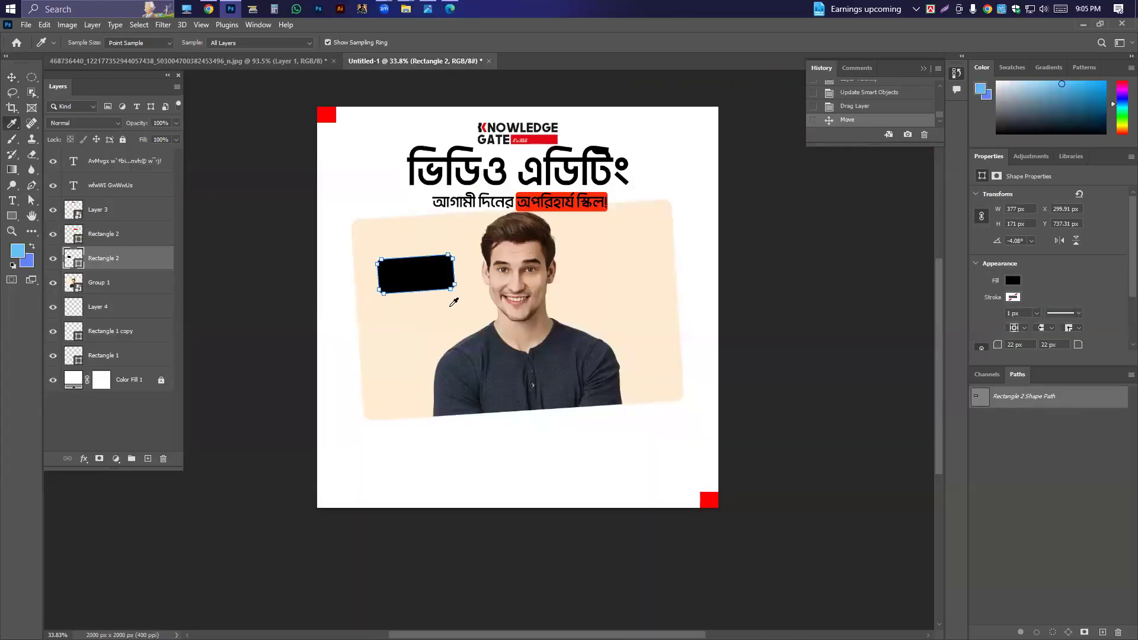
double_click(71, 260)
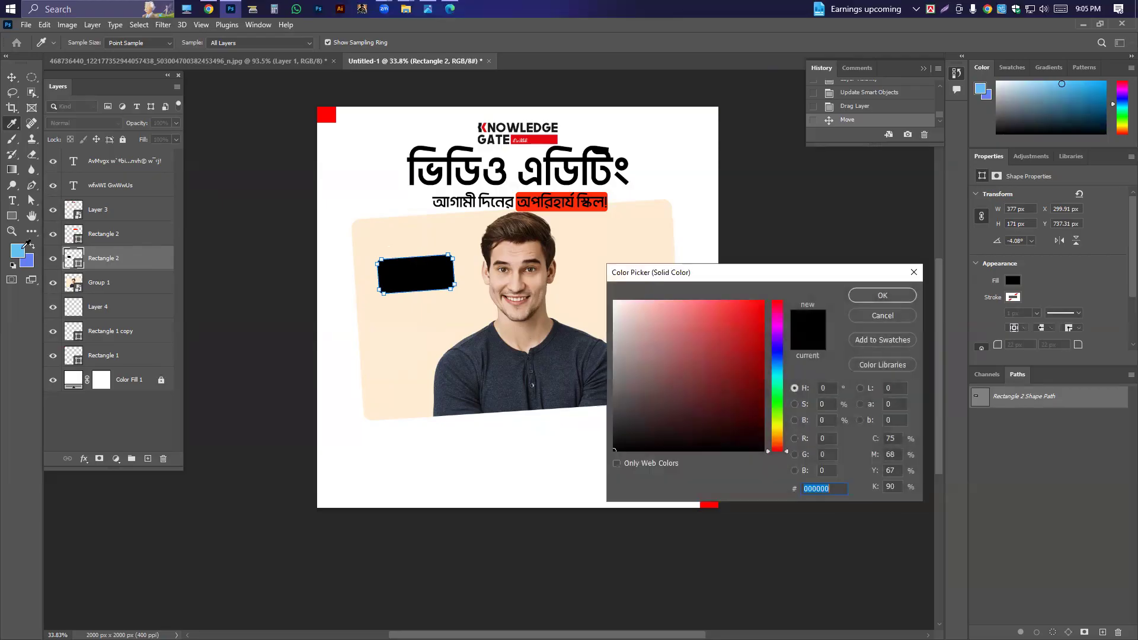
click(18, 251)
key(Return)
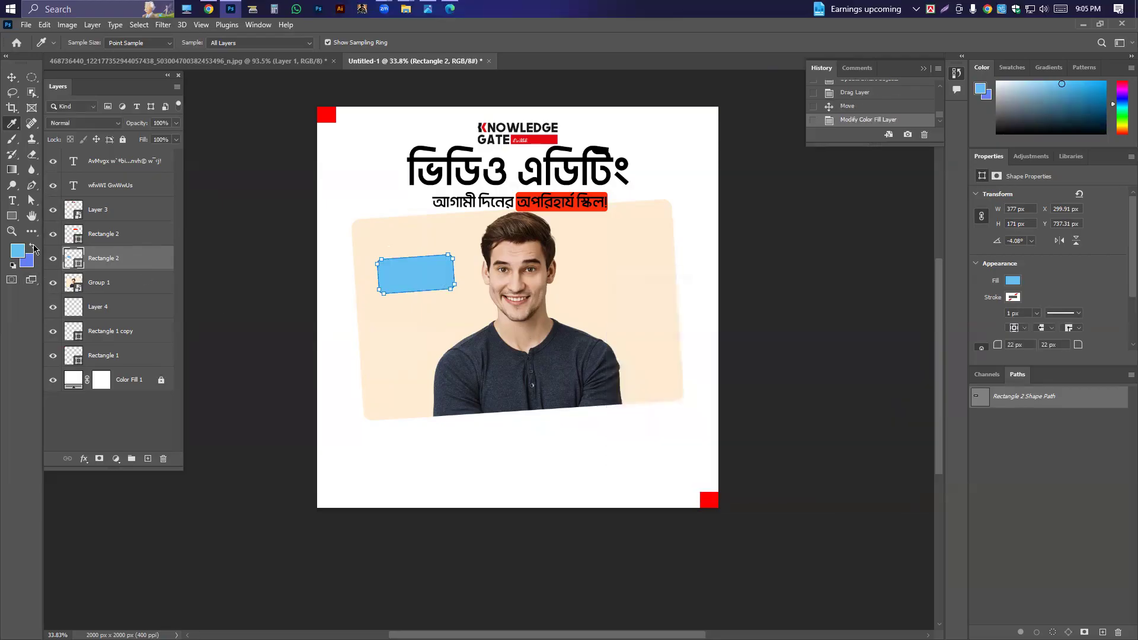
click(32, 245)
click(11, 77)
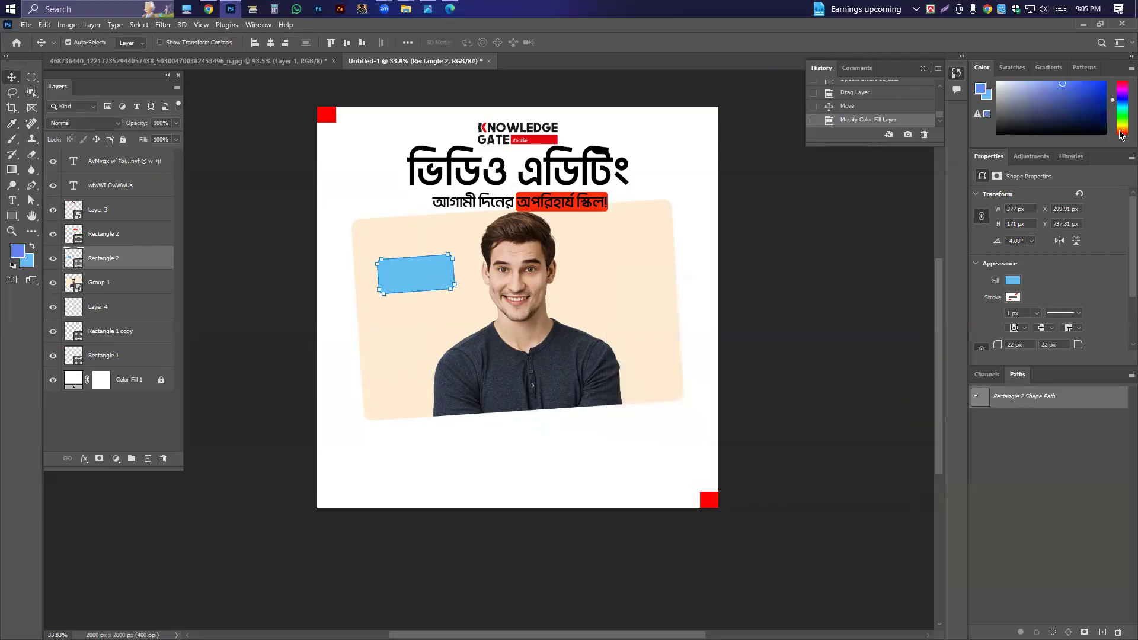
Duplicate the light blue badge below the original and place the copy at about X 324, Y 965 px, staggered like the reference
drag(417, 275, 418, 321)
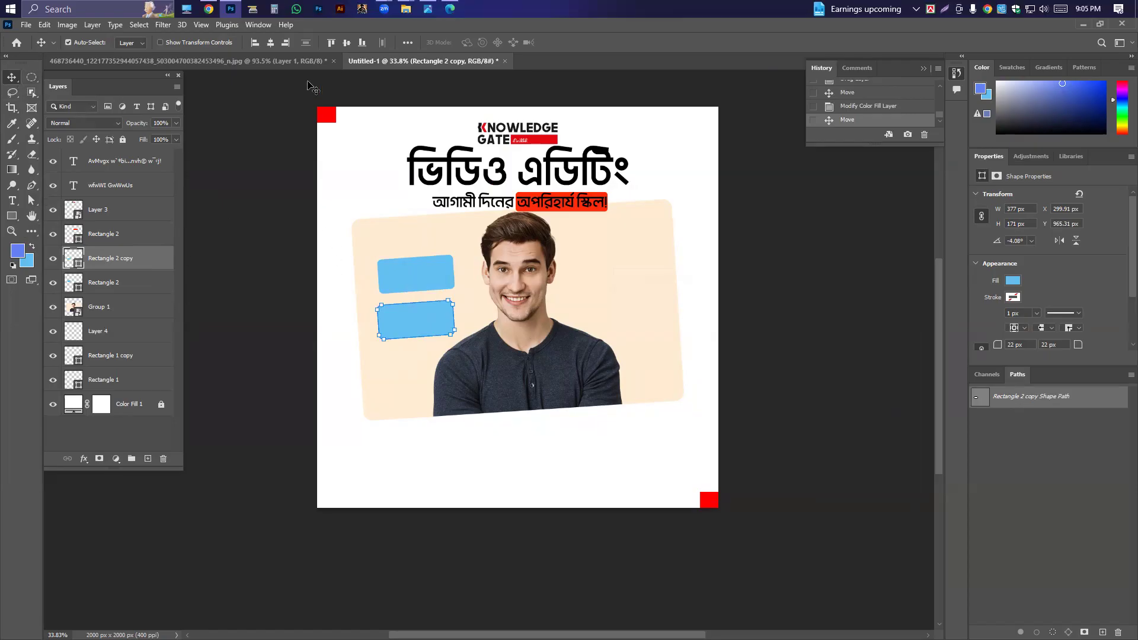
click(225, 60)
scroll(432, 226, down, 3)
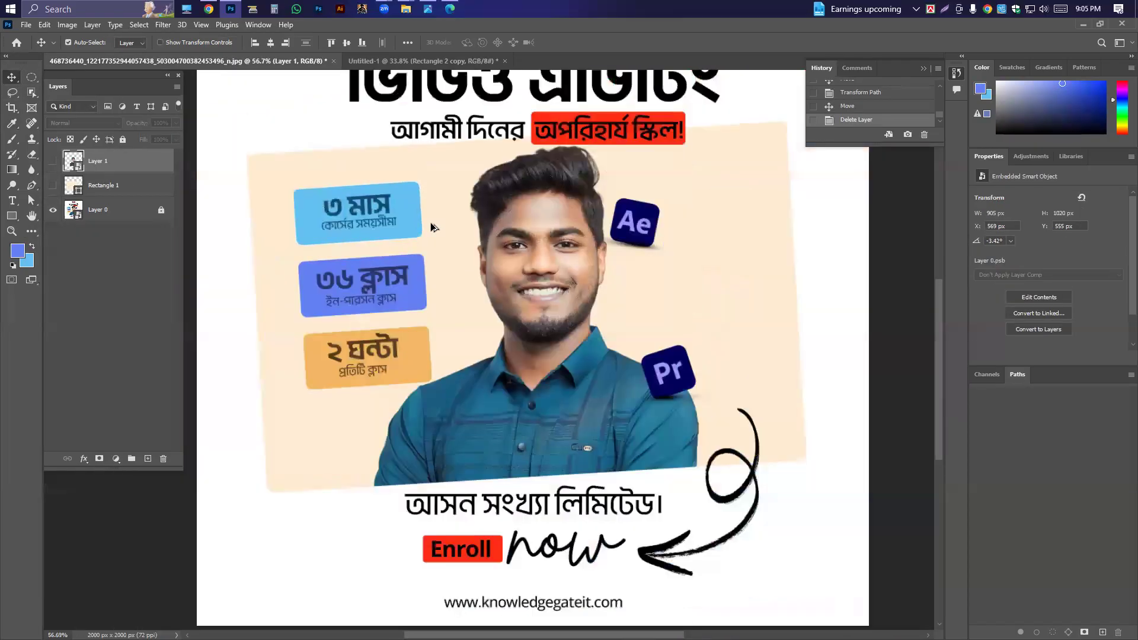
scroll(432, 226, up, 3)
click(369, 62)
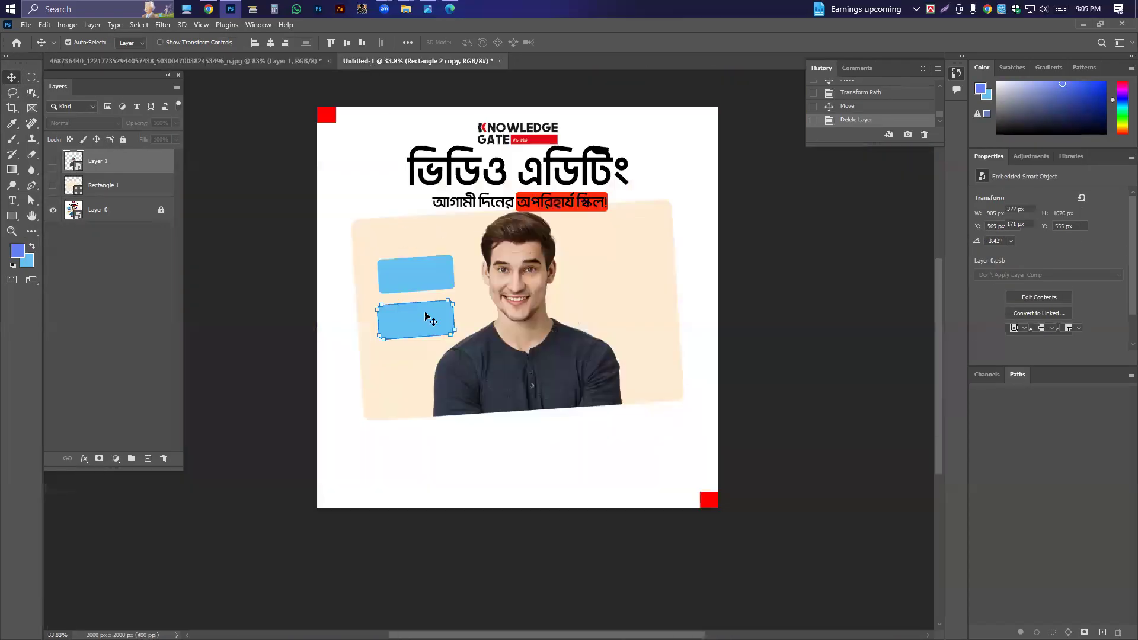
drag(425, 318, 435, 296)
click(386, 249)
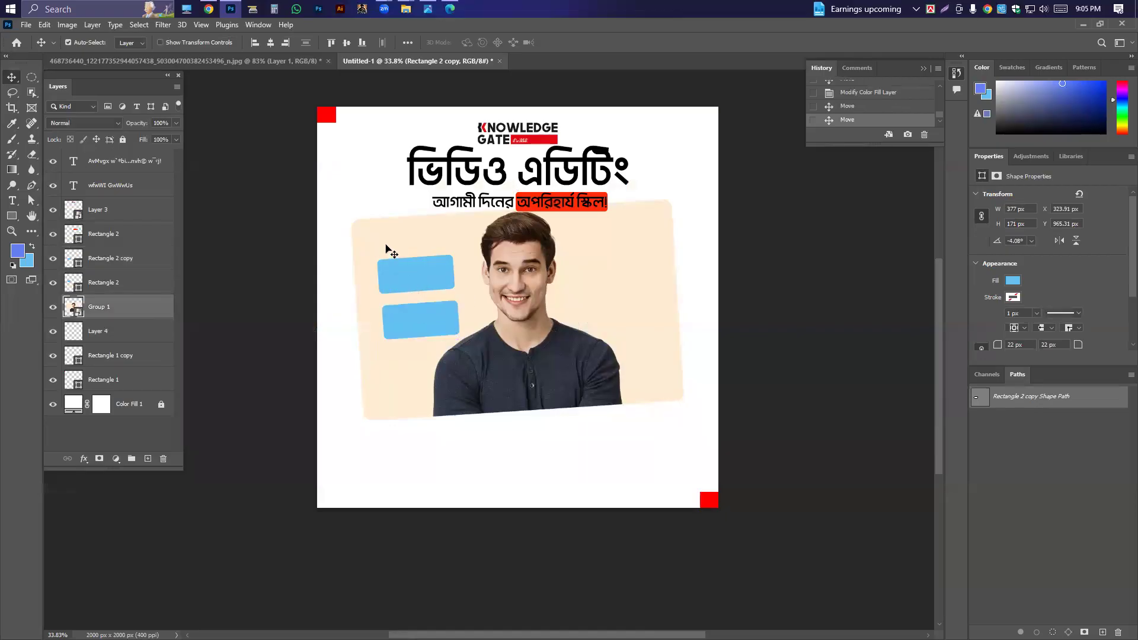
Recolour the lower badge with the sampled indigo foreground colour, #6281f5
scroll(435, 273, down, 2)
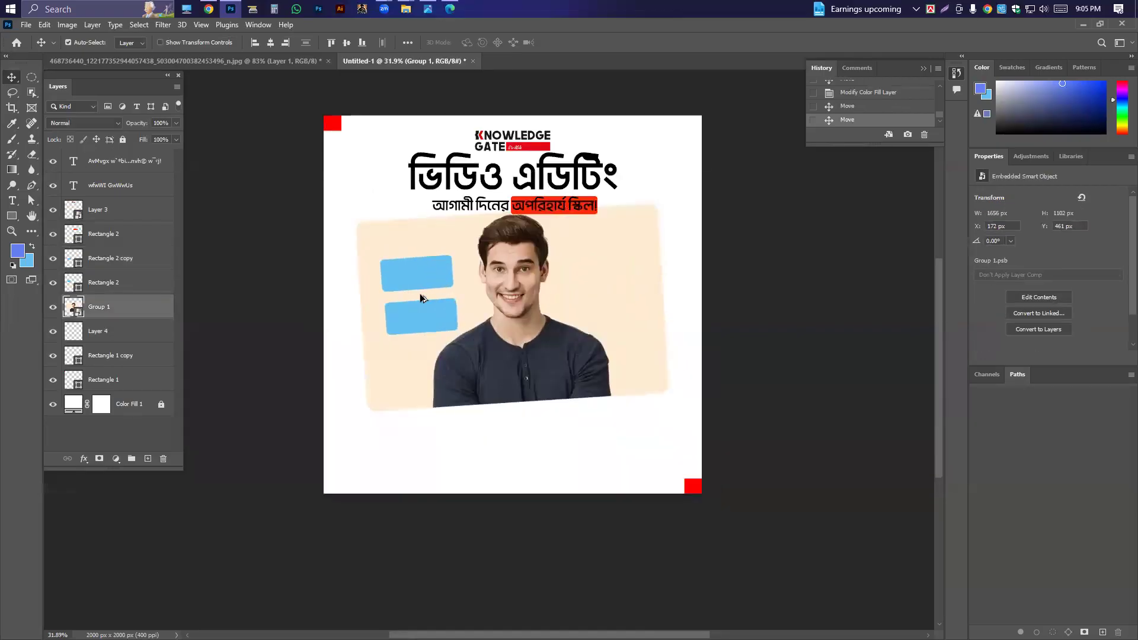
scroll(419, 293, up, 3)
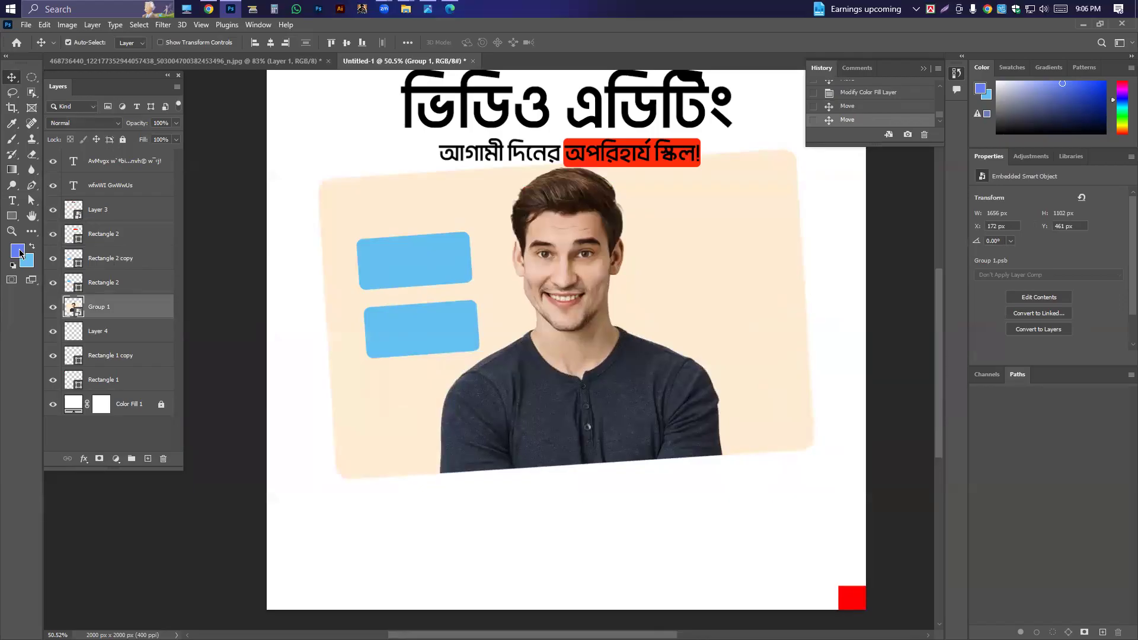
click(427, 333)
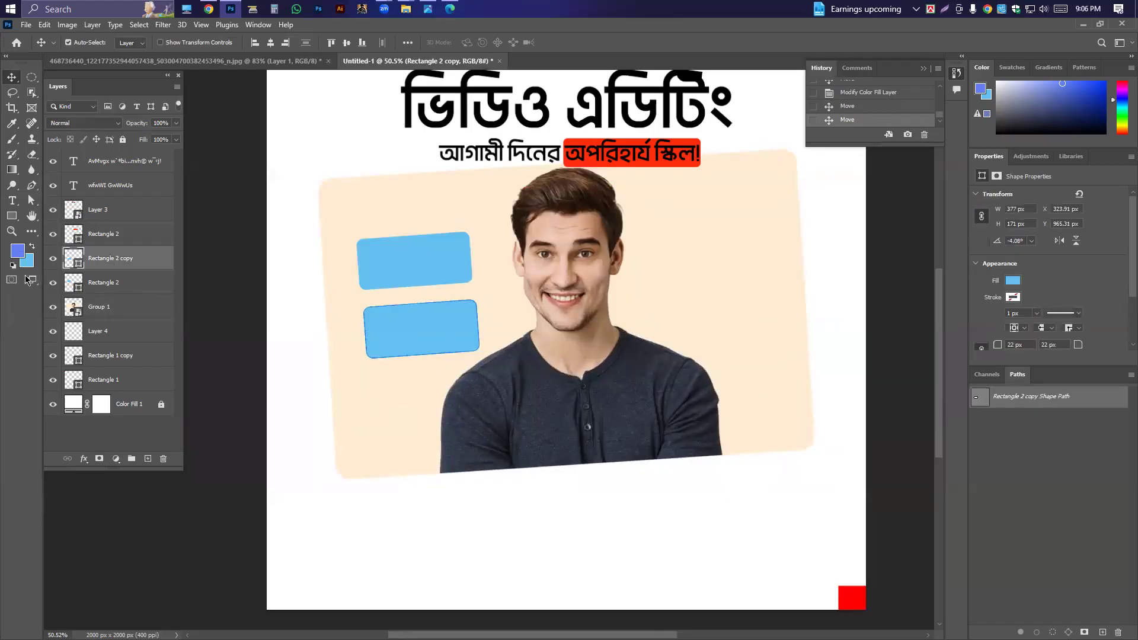
double_click(73, 264)
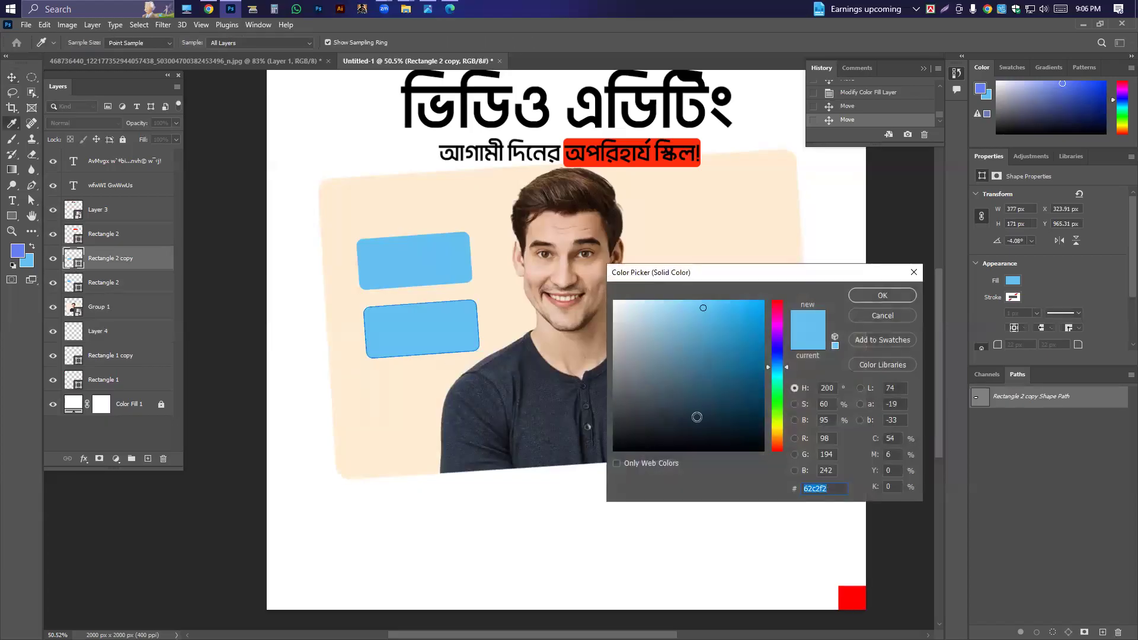
click(26, 249)
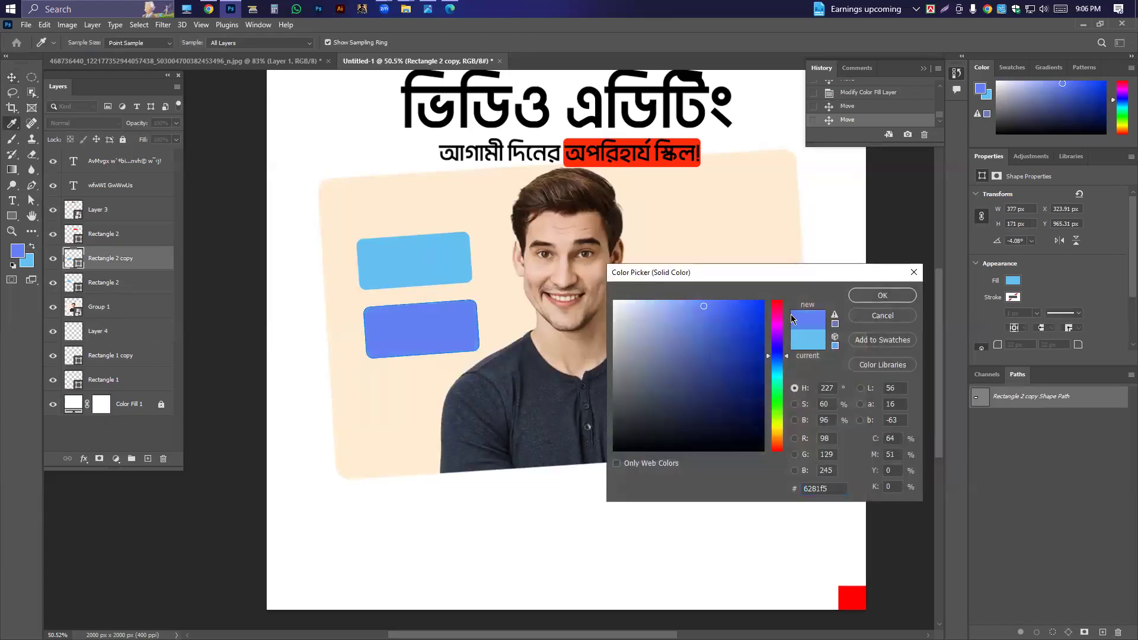
click(882, 295)
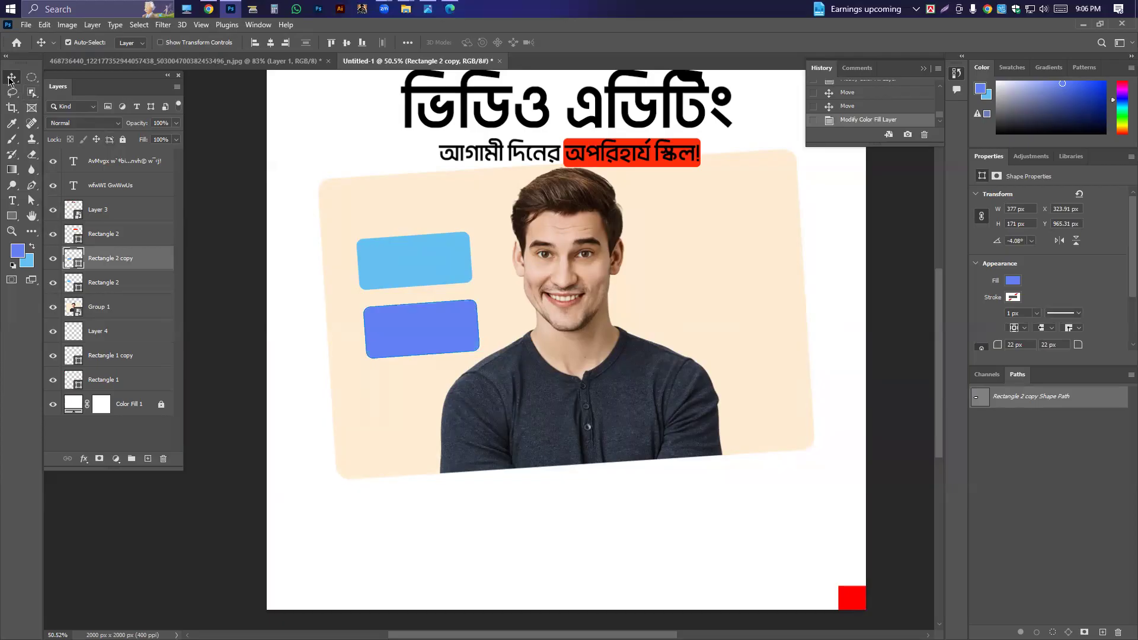
Sample the orange of the reference poster's third badge as the foreground colour and return to Untitled-1
click(188, 61)
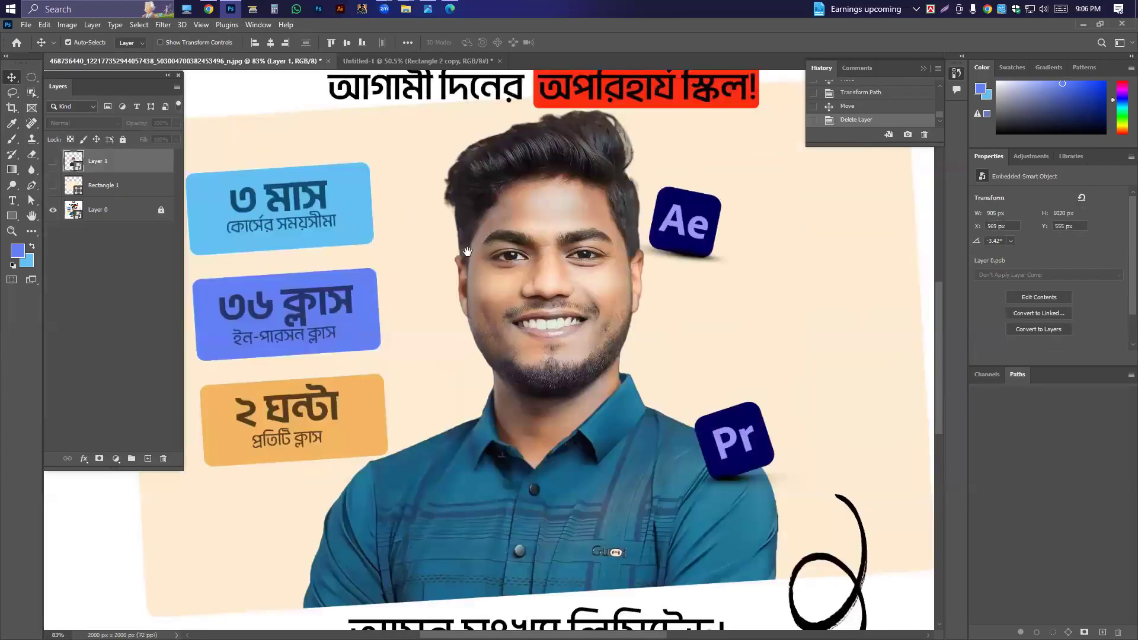
drag(467, 252, 576, 103)
key(i)
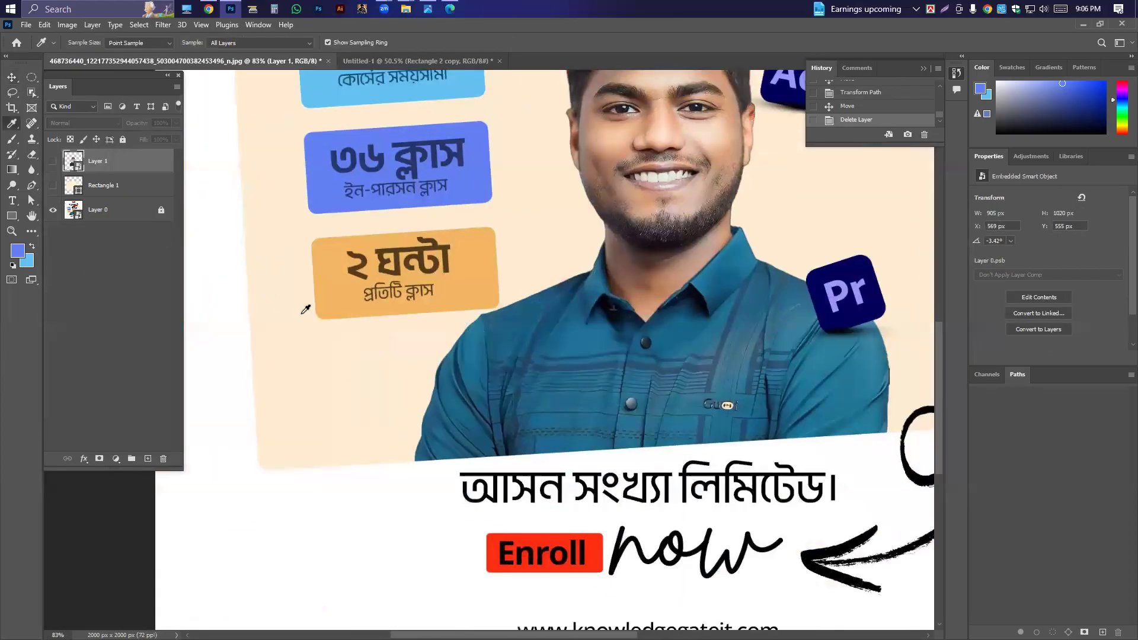
click(330, 270)
click(385, 62)
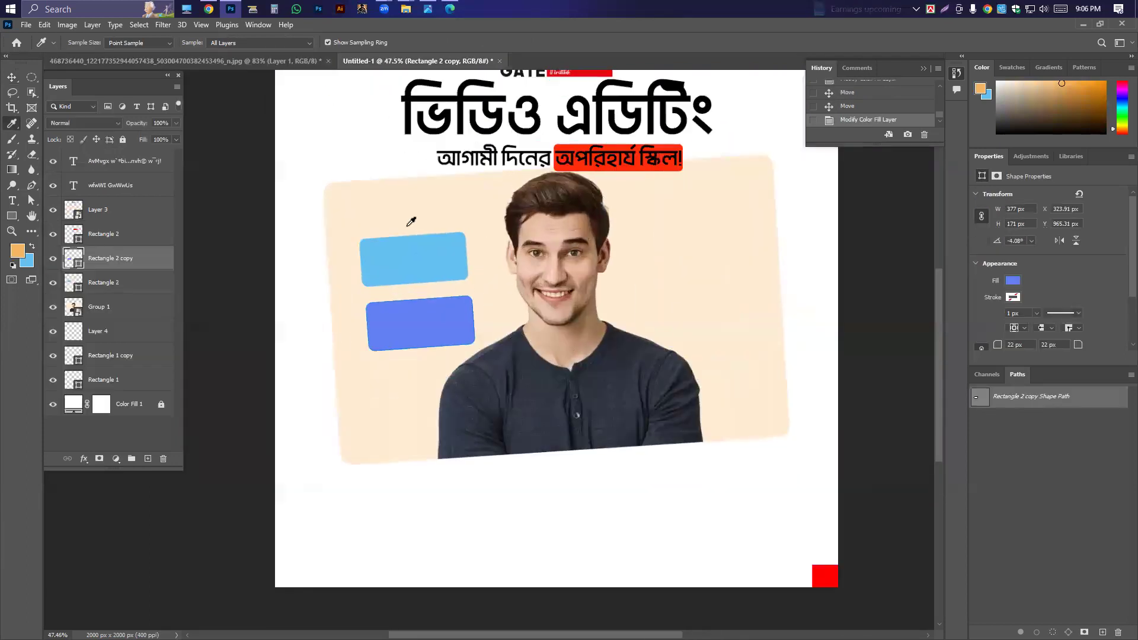
Shift the light blue and indigo badges up to about Y 639 and 867 px, and duplicate the indigo one at about Y 1095 px
scroll(477, 268, down, 3)
click(11, 77)
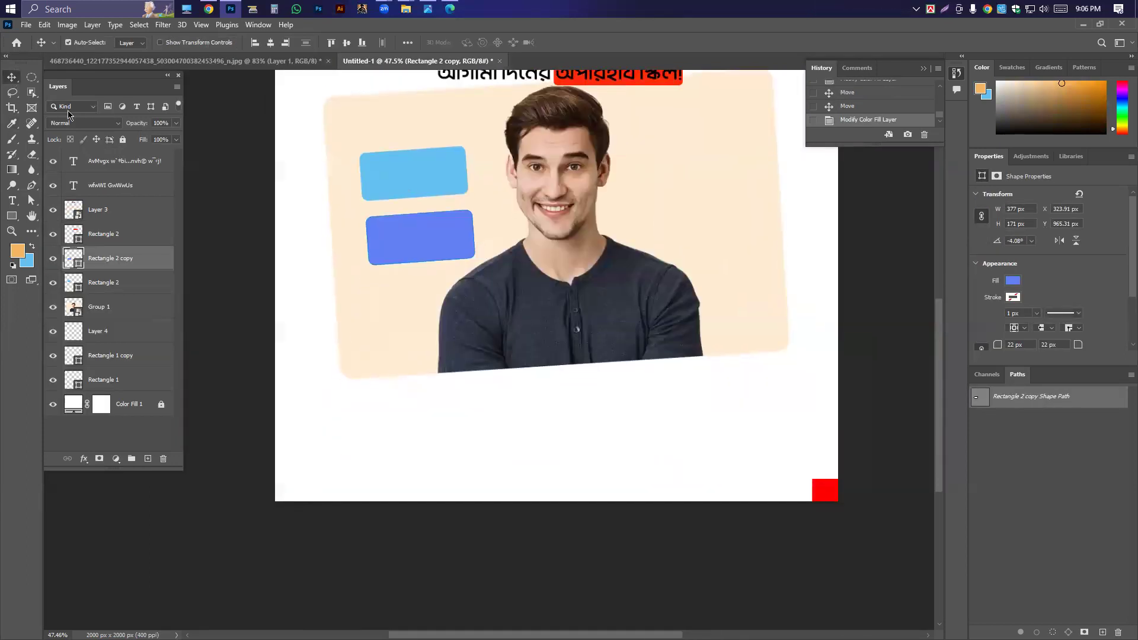
click(406, 241)
drag(413, 184, 408, 151)
drag(435, 233, 432, 283)
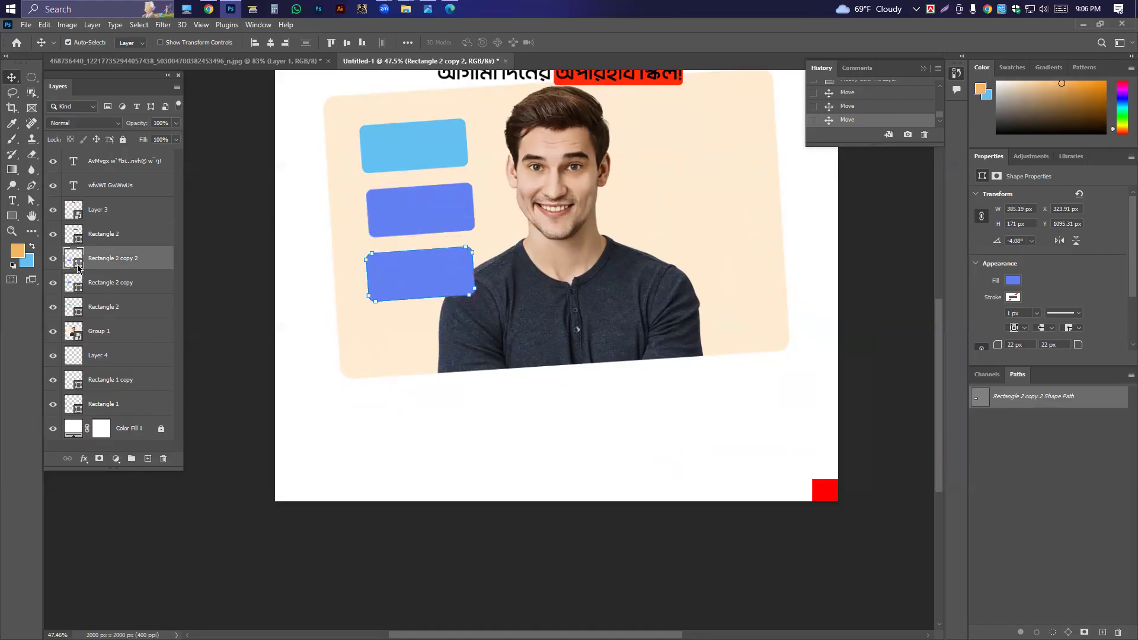
Recolour the third badge with the sampled orange foreground colour, #f4b663
double_click(79, 268)
click(17, 249)
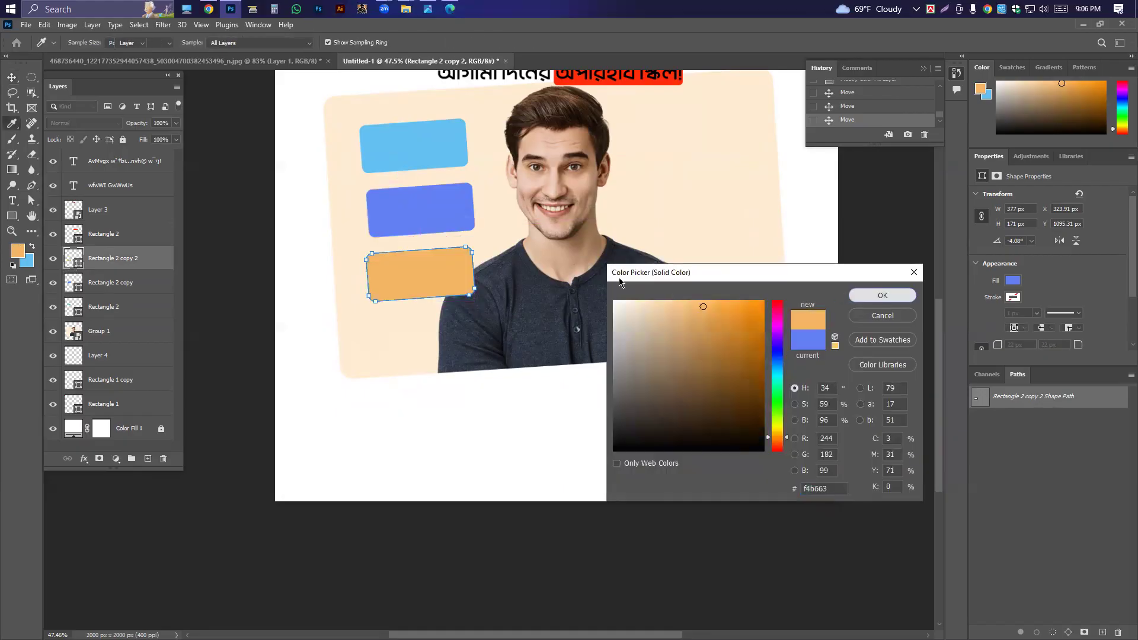
click(871, 296)
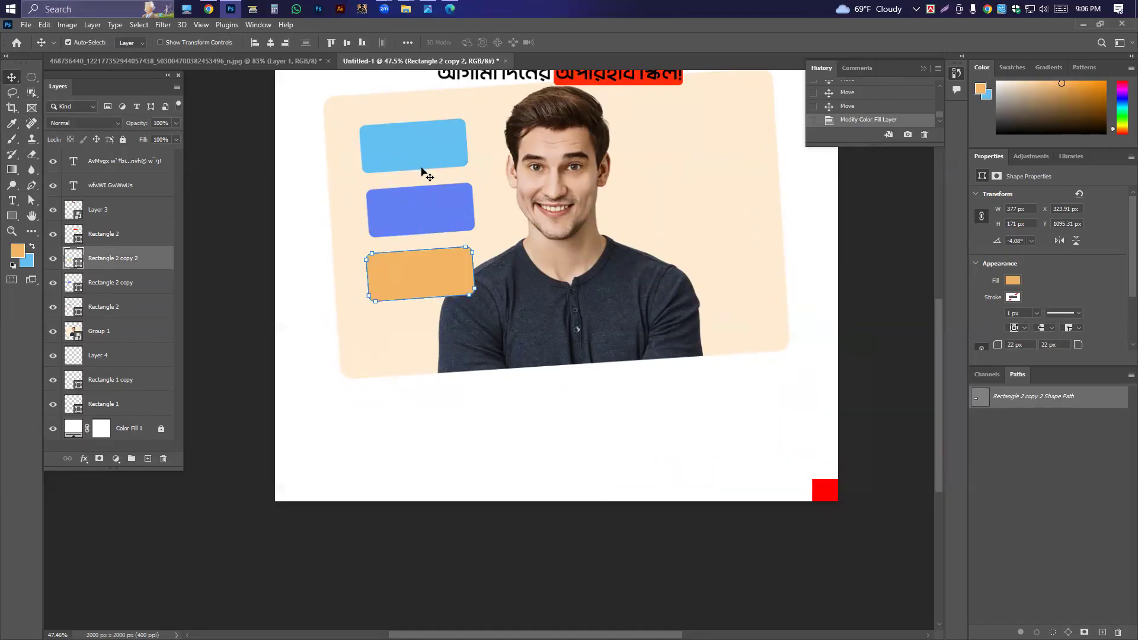
scroll(498, 312, up, 3)
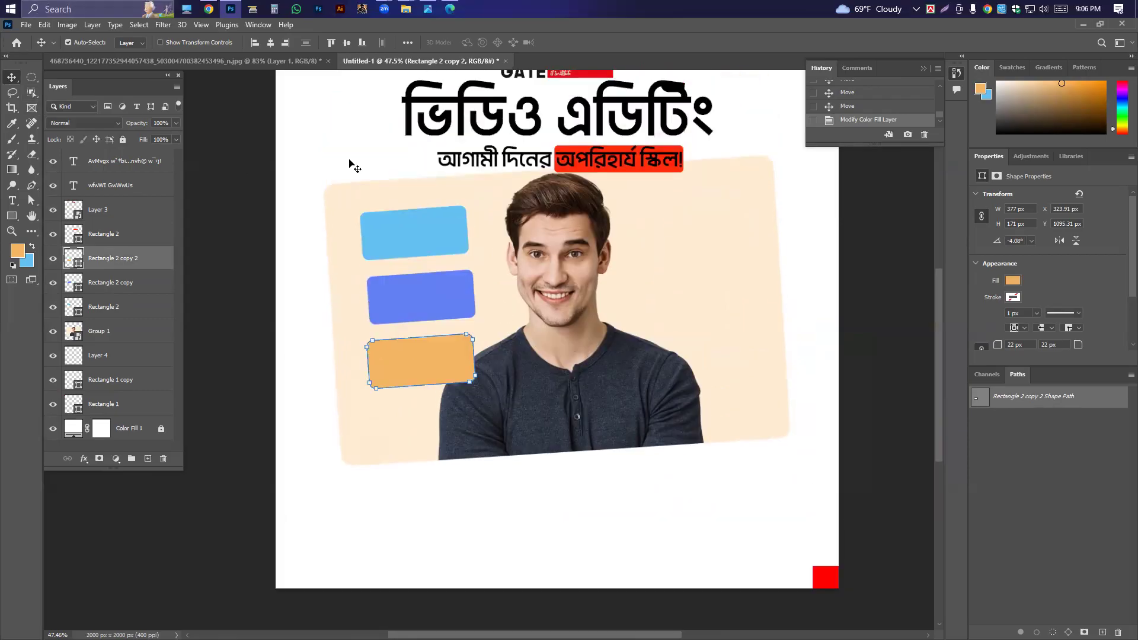
drag(504, 262, 537, 308)
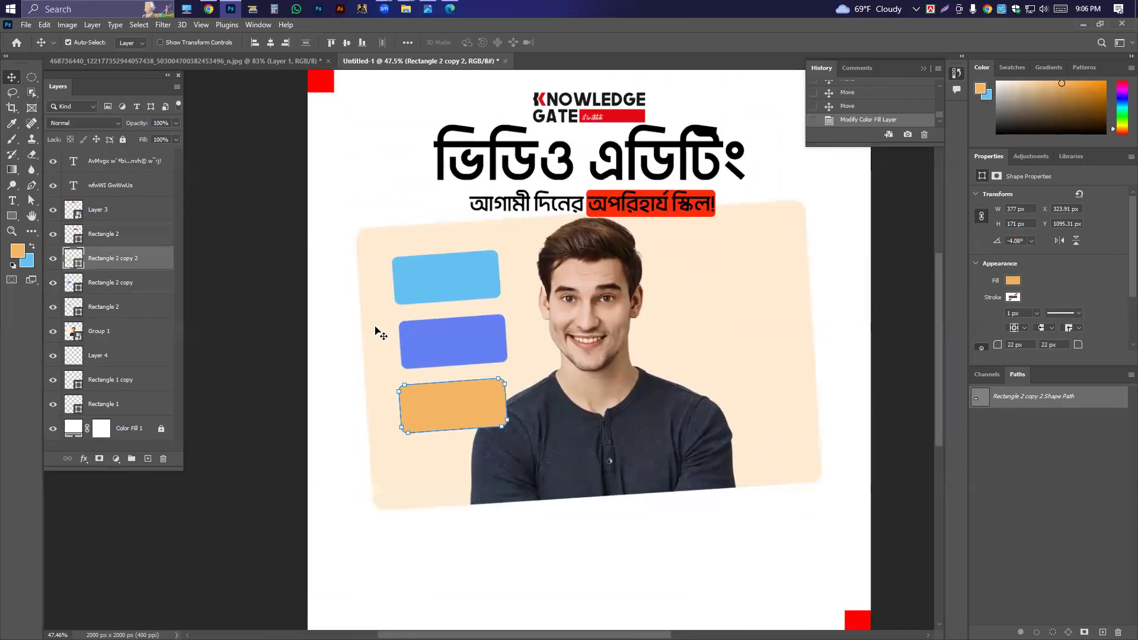
Set alignment relative to the selection and align the indigo and orange badges by their horizontal centres
ctrl+click(103, 235)
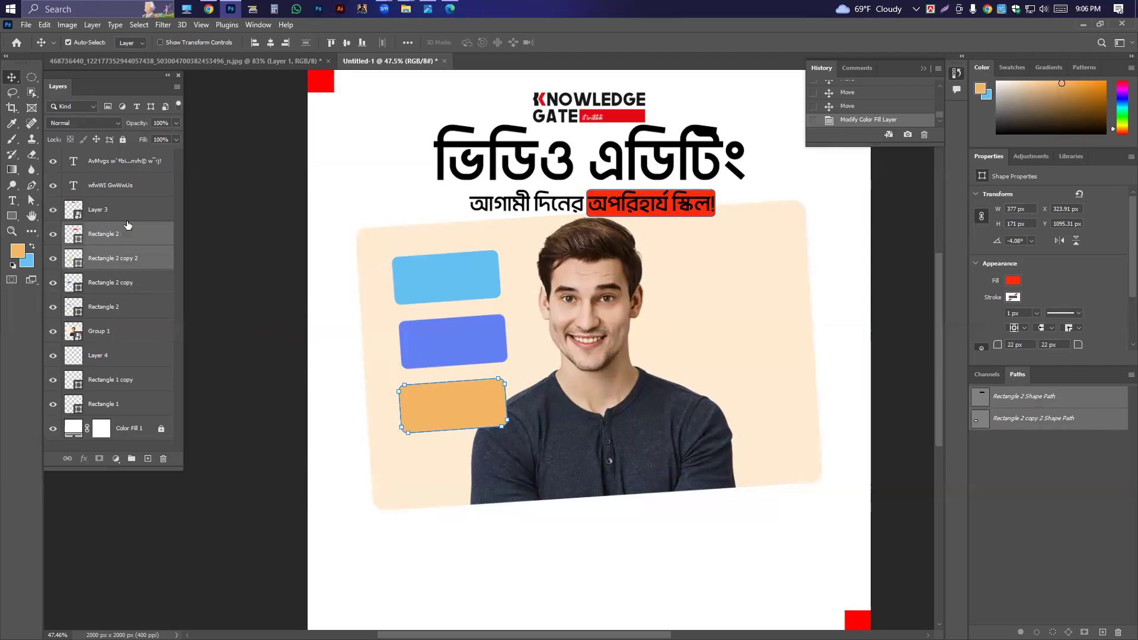
ctrl+click(103, 234)
ctrl+click(103, 282)
click(271, 42)
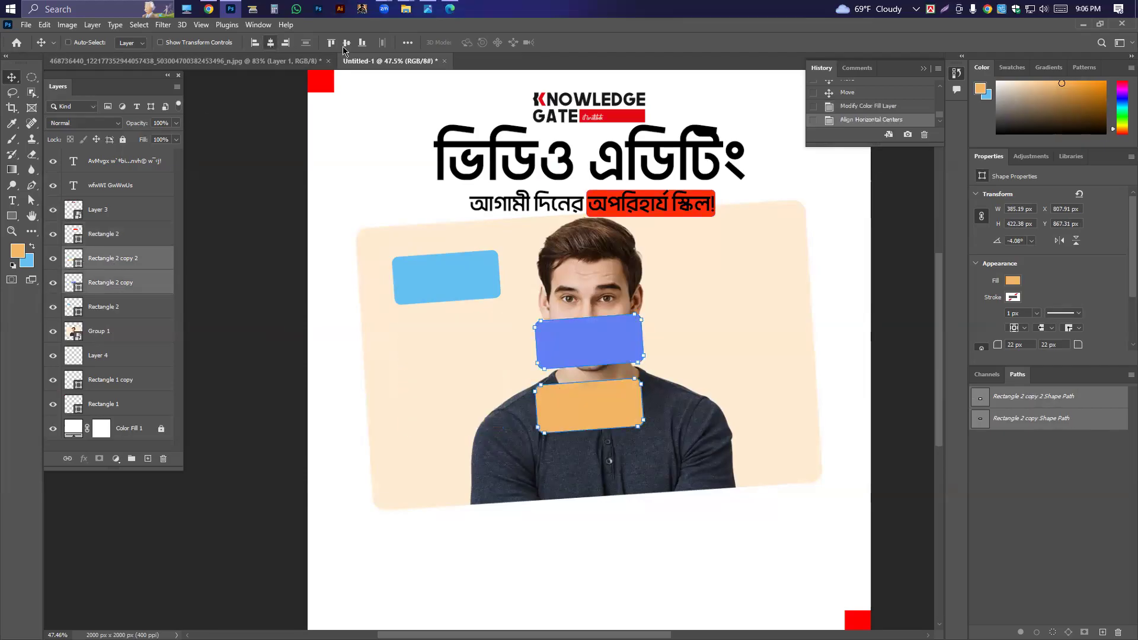
key(ctrl+z)
click(407, 42)
click(441, 150)
click(432, 162)
click(374, 77)
click(375, 77)
click(375, 77)
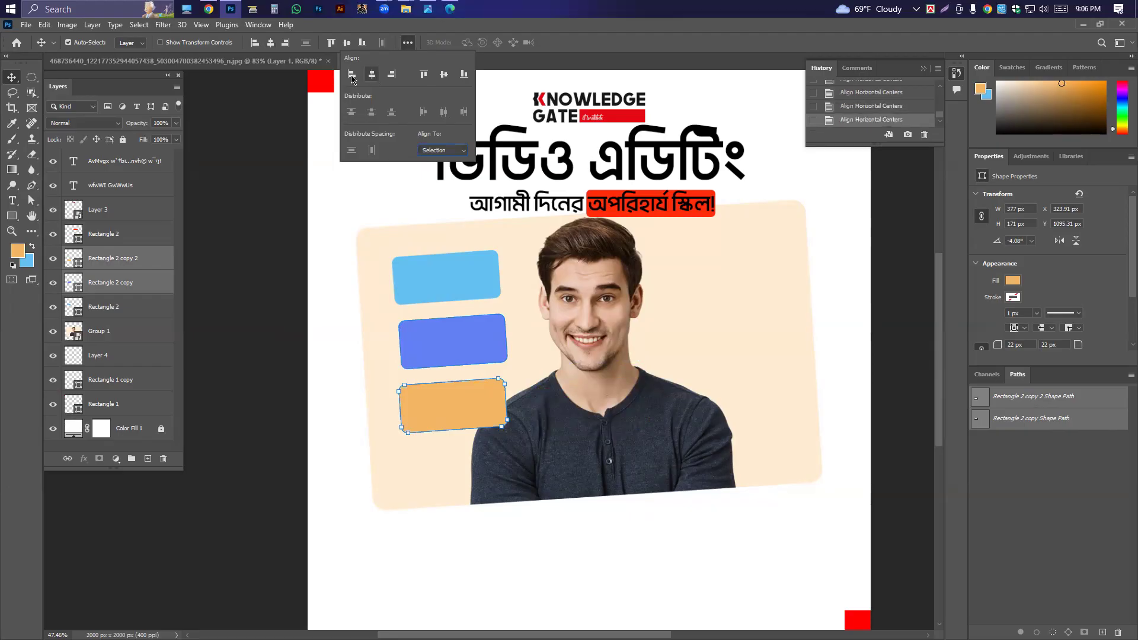
Select all three badges and align their horizontal centres to one another
click(322, 228)
click(464, 280)
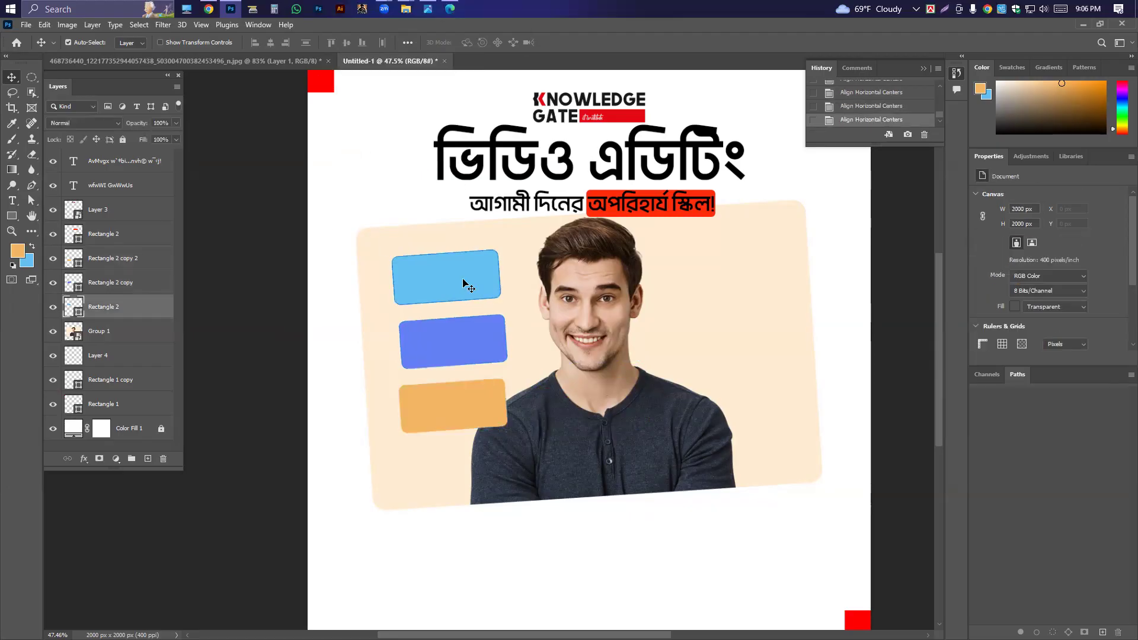
shift+click(456, 347)
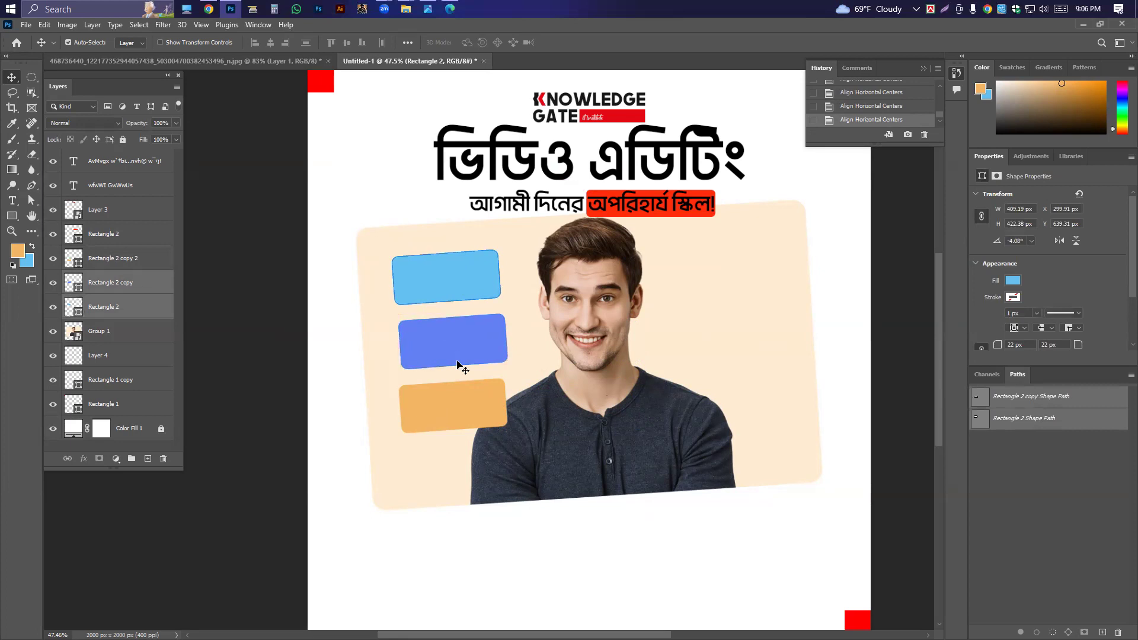
shift+click(470, 407)
click(271, 43)
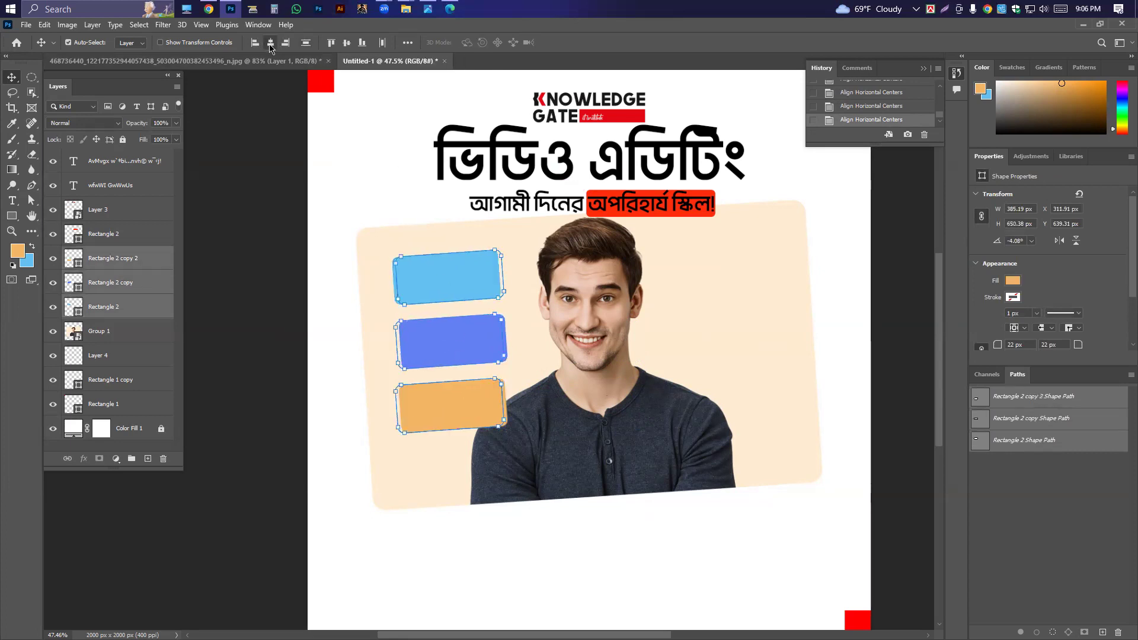
click(249, 147)
Check the badge stagger in the reference poster and offset the indigo badge sideways to about X 342 px in Untitled-1
scroll(368, 250, down, 3)
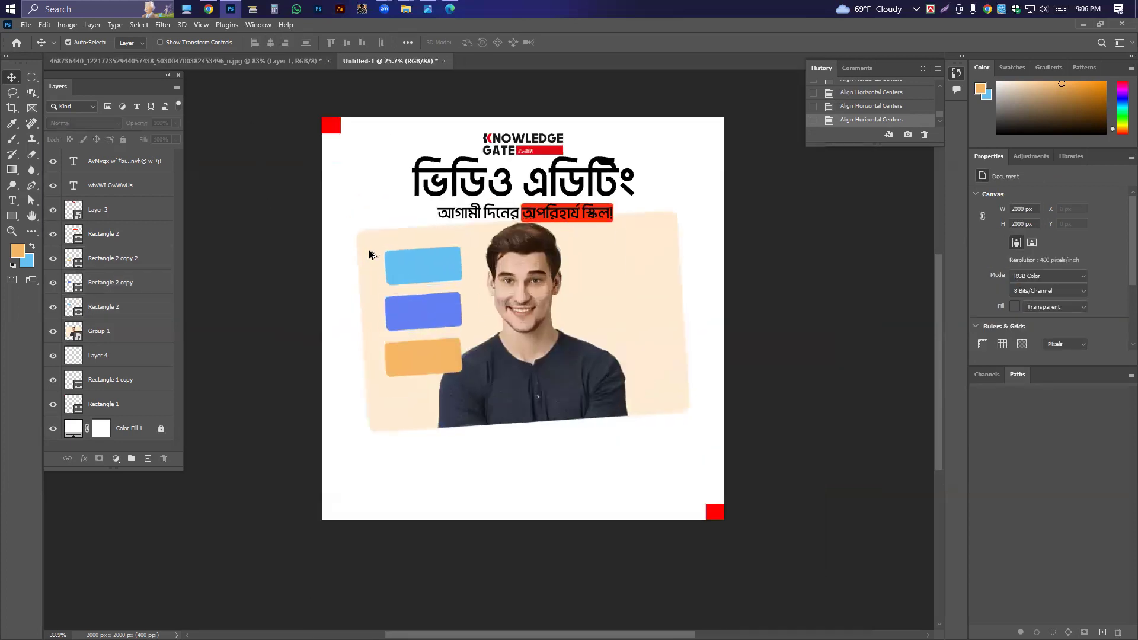
key(ctrl+Tab)
scroll(375, 193, down, 5)
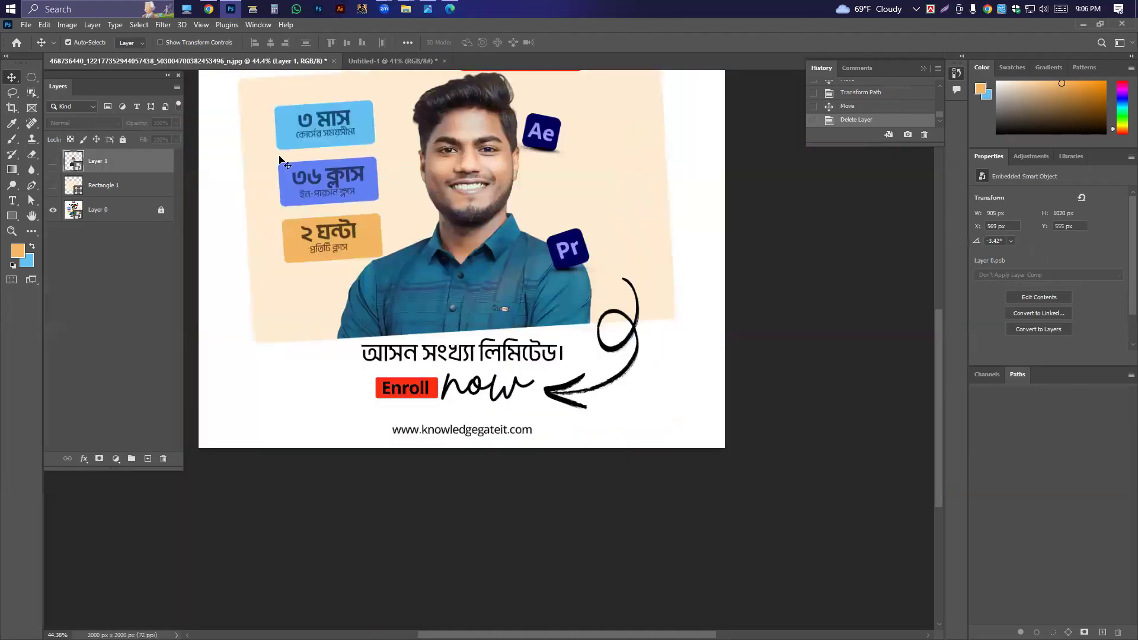
click(374, 59)
scroll(472, 323, up, 1)
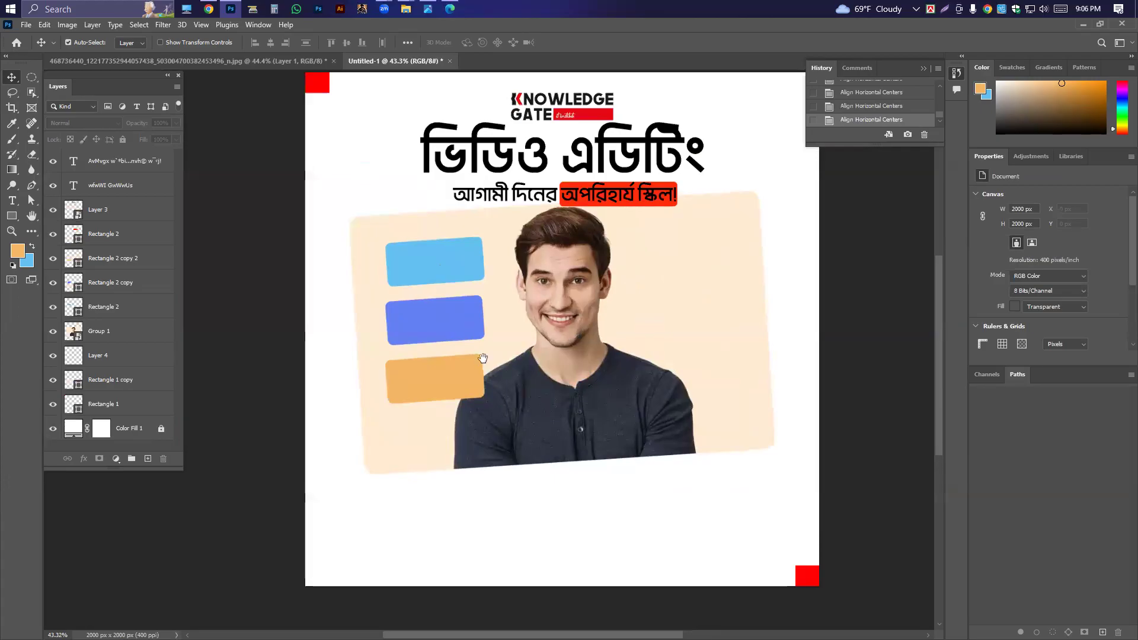
drag(483, 358, 494, 335)
click(439, 300)
drag(438, 301, 438, 298)
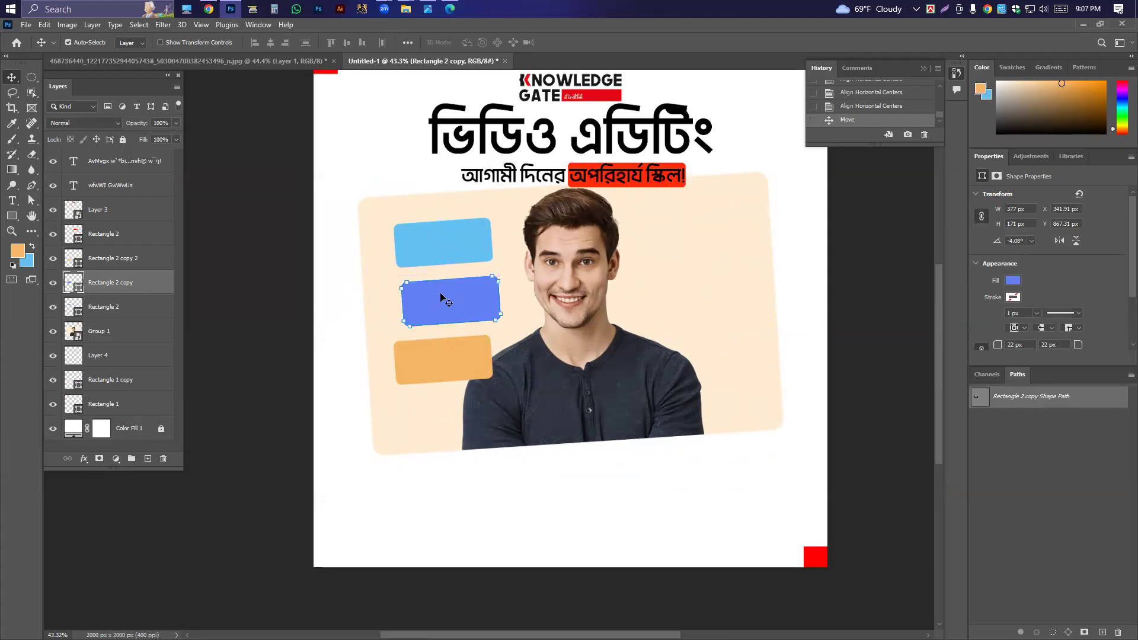
Hide the indigo and orange badge layers and delete the light blue badge
key(Delete)
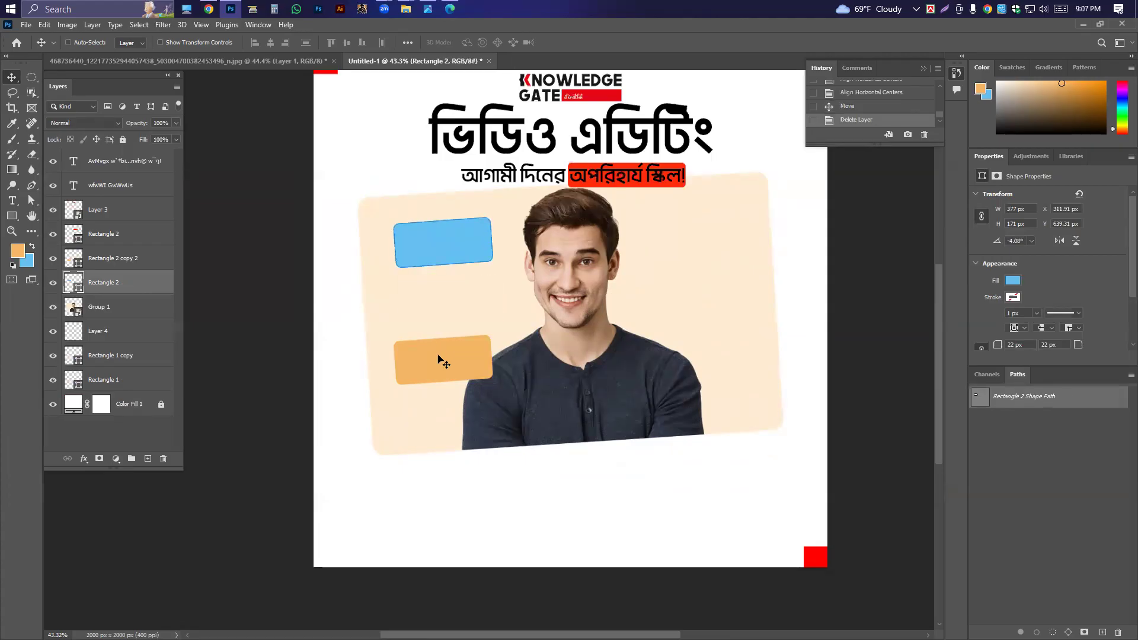
key(ctrl+z)
click(53, 282)
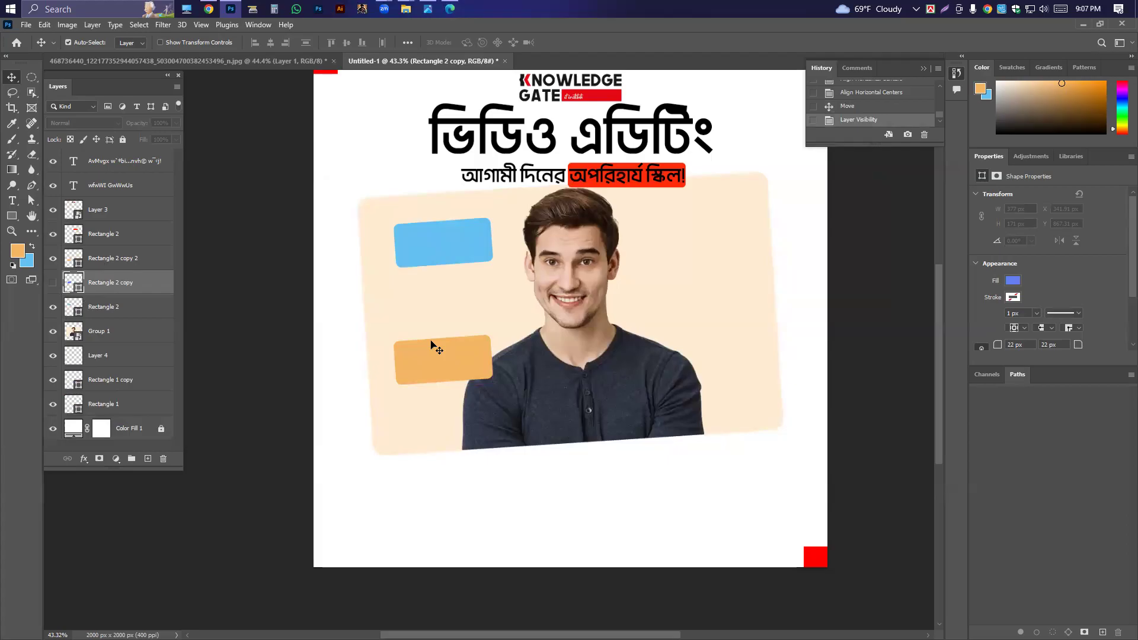
click(437, 349)
click(53, 258)
scroll(431, 290, down, 2)
scroll(432, 290, up, 3)
click(453, 247)
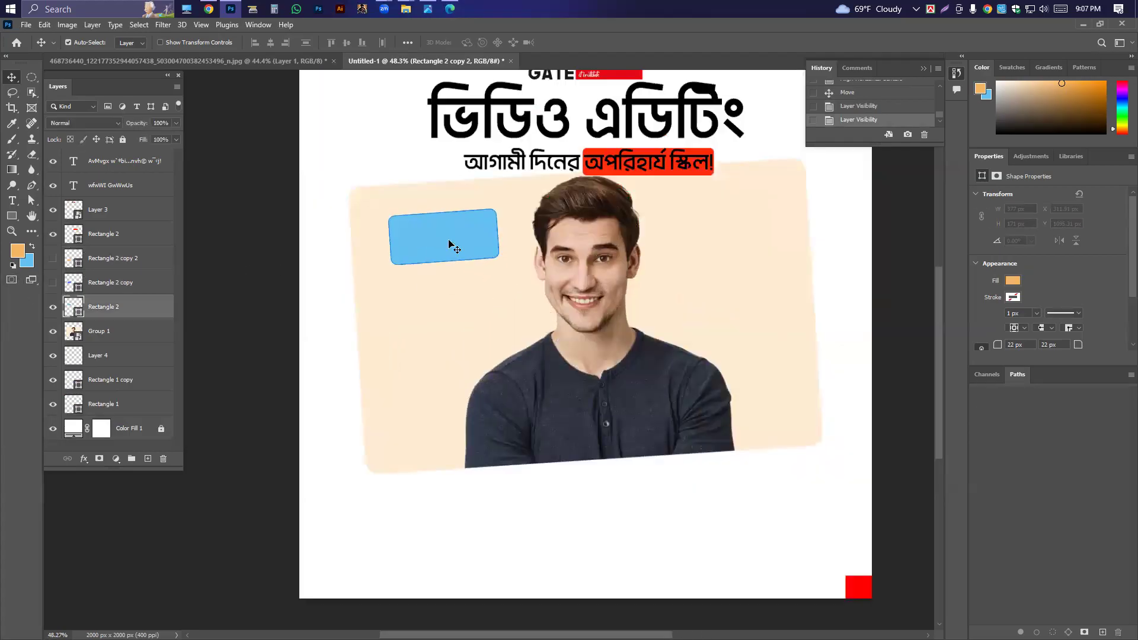
key(Delete)
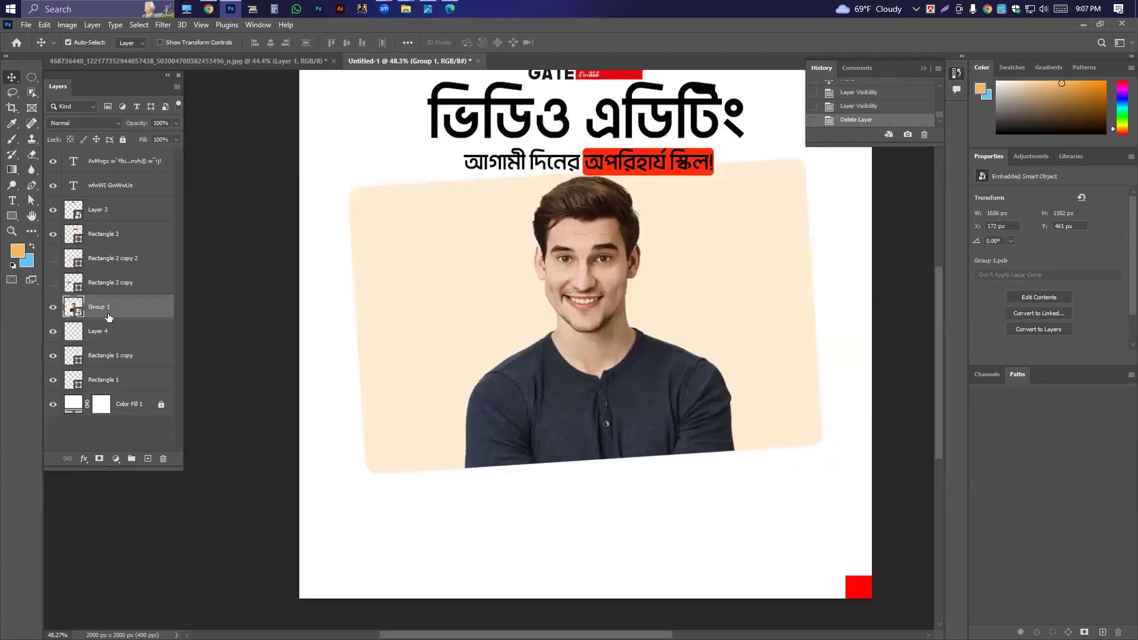
Draw an orange rectangle about 344 × 184 px beside the portrait at about X 344, Y 717 px
click(11, 215)
drag(398, 232, 497, 284)
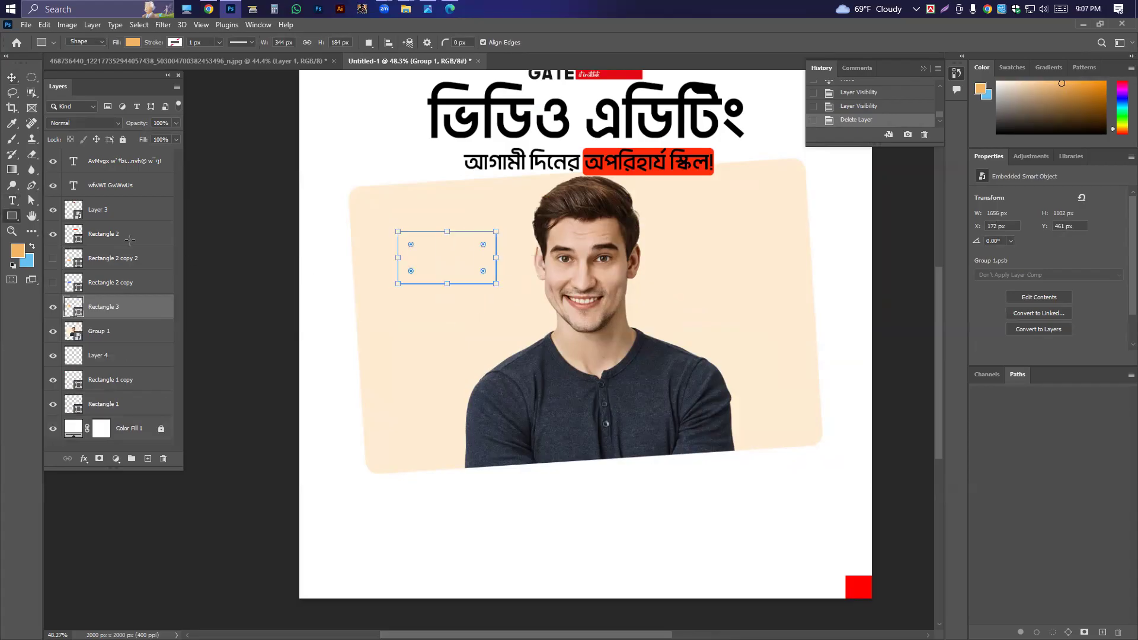
click(11, 79)
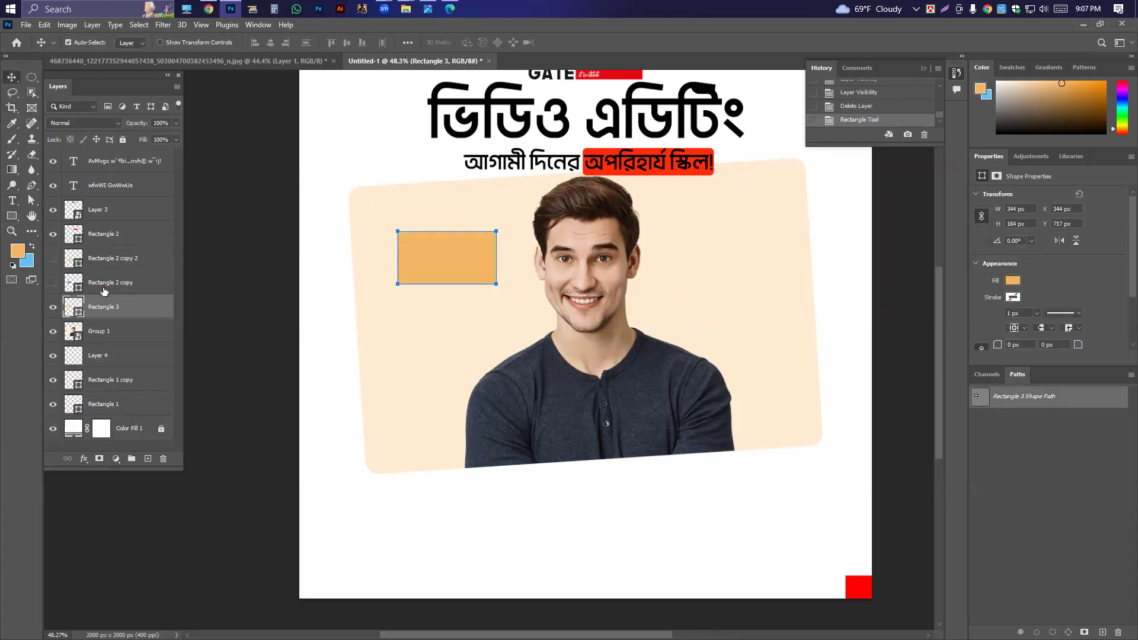
Show the indigo badge again just below the orange rectangle and try to rotate it
click(53, 283)
drag(442, 318, 442, 338)
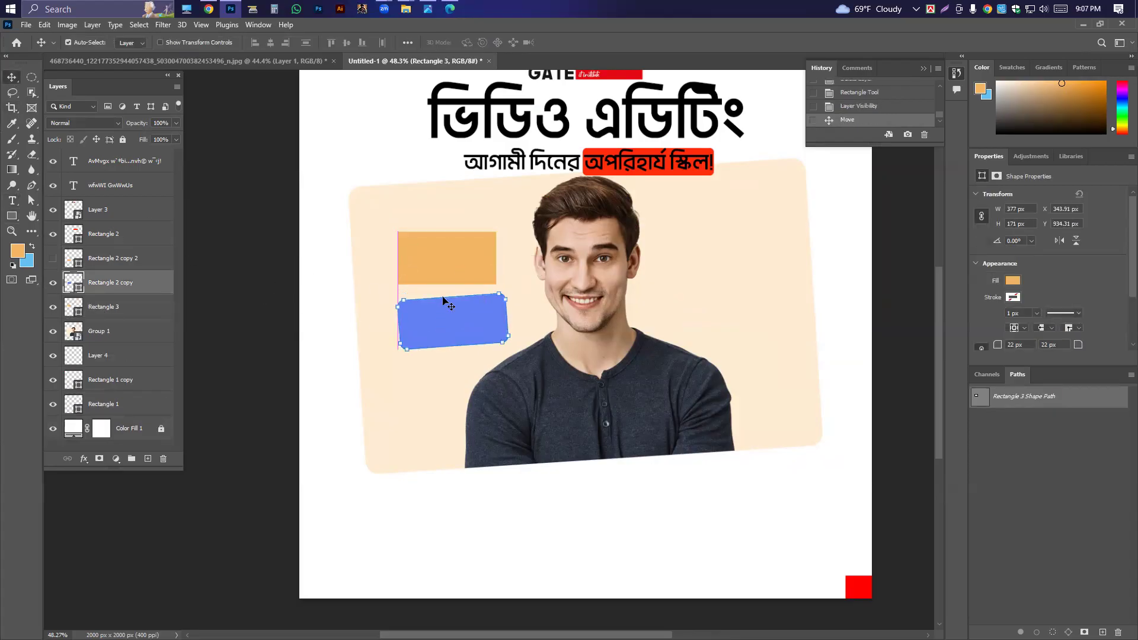
key(ctrl+t)
drag(536, 330, 576, 336)
key(Return)
key(ctrl+z)
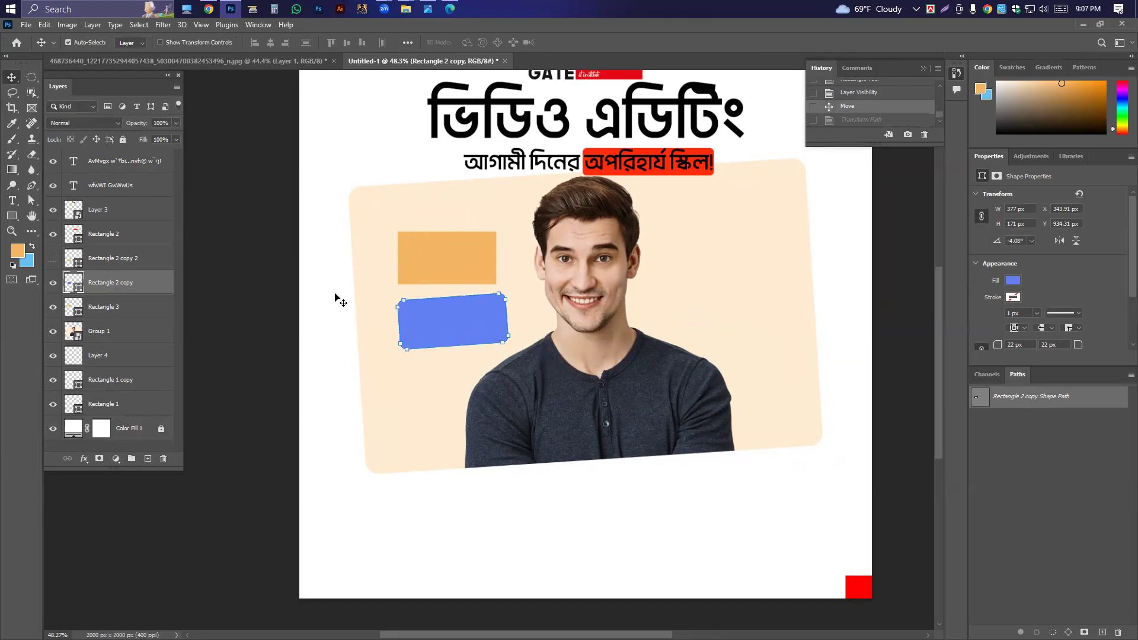
Widen the orange rectangle to 385 px to match the indigo badge, and place it at about X 296, Y 716 px
click(447, 256)
scroll(425, 262, up, 4)
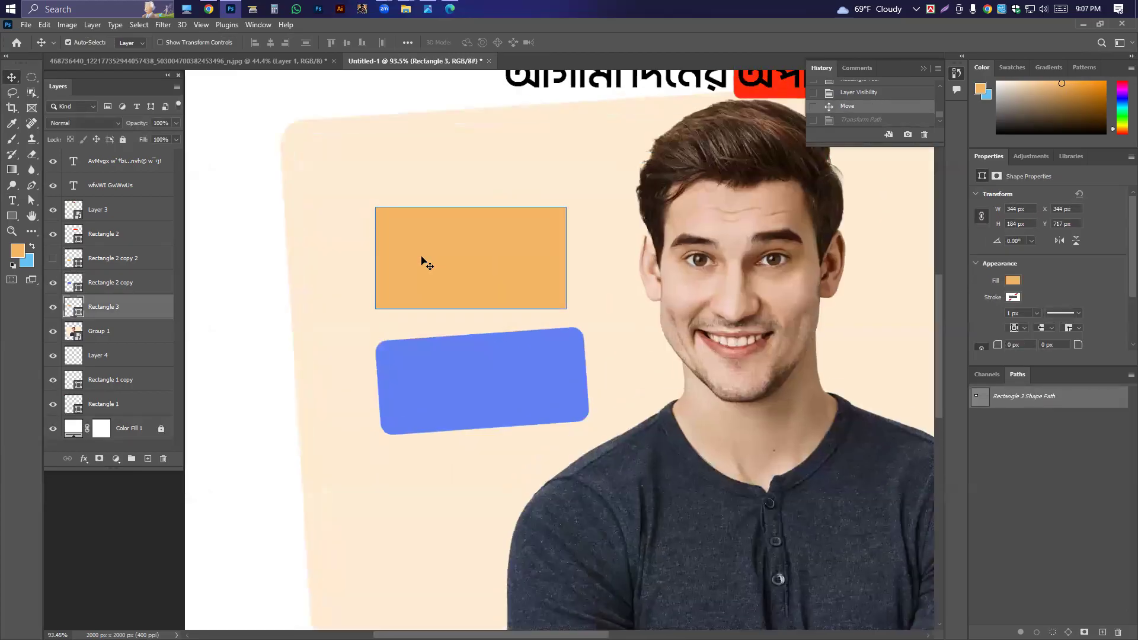
key(ctrl+t)
drag(378, 257, 376, 259)
drag(568, 258, 588, 258)
drag(491, 263, 487, 382)
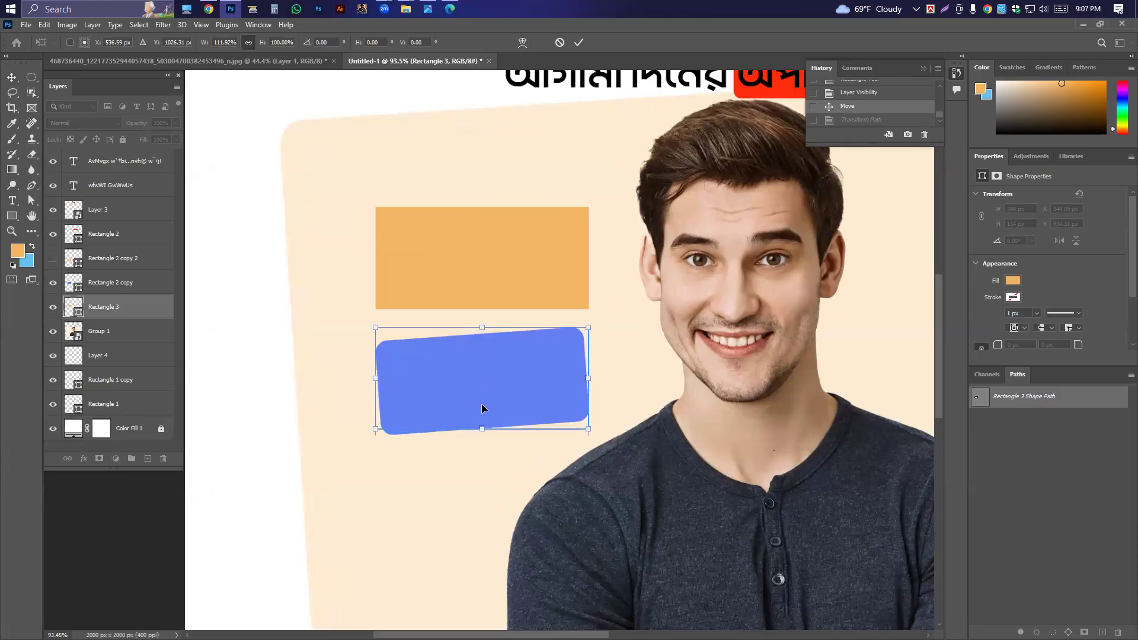
click(14, 78)
drag(389, 332, 363, 211)
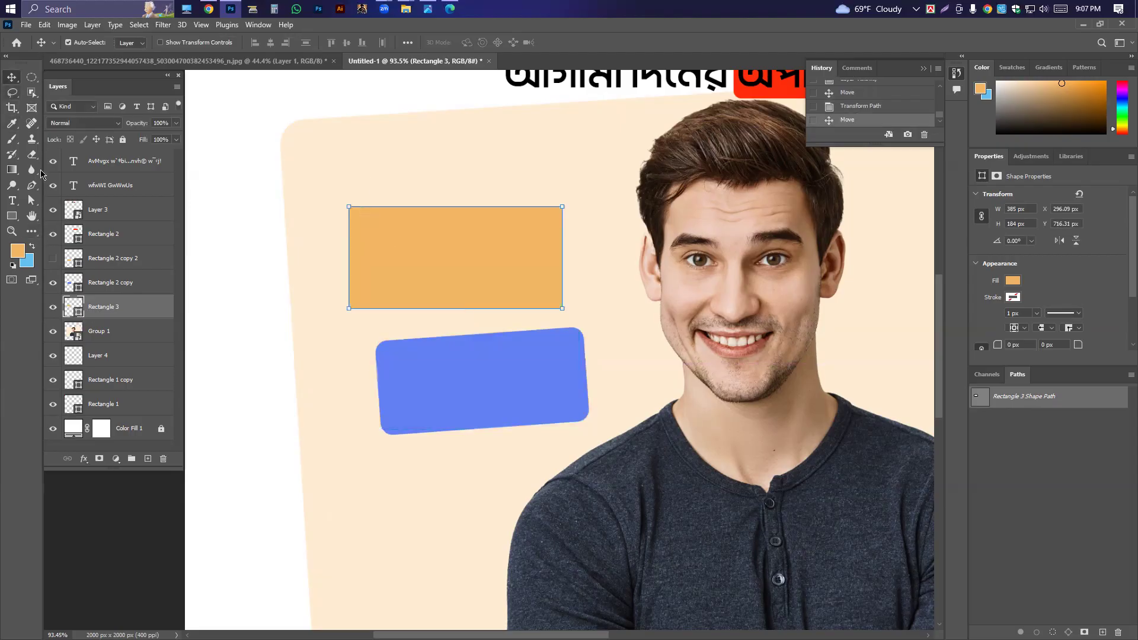
Round the orange rectangle's corners to 24 px and delete the indigo badge
click(12, 216)
drag(360, 218, 362, 220)
click(12, 78)
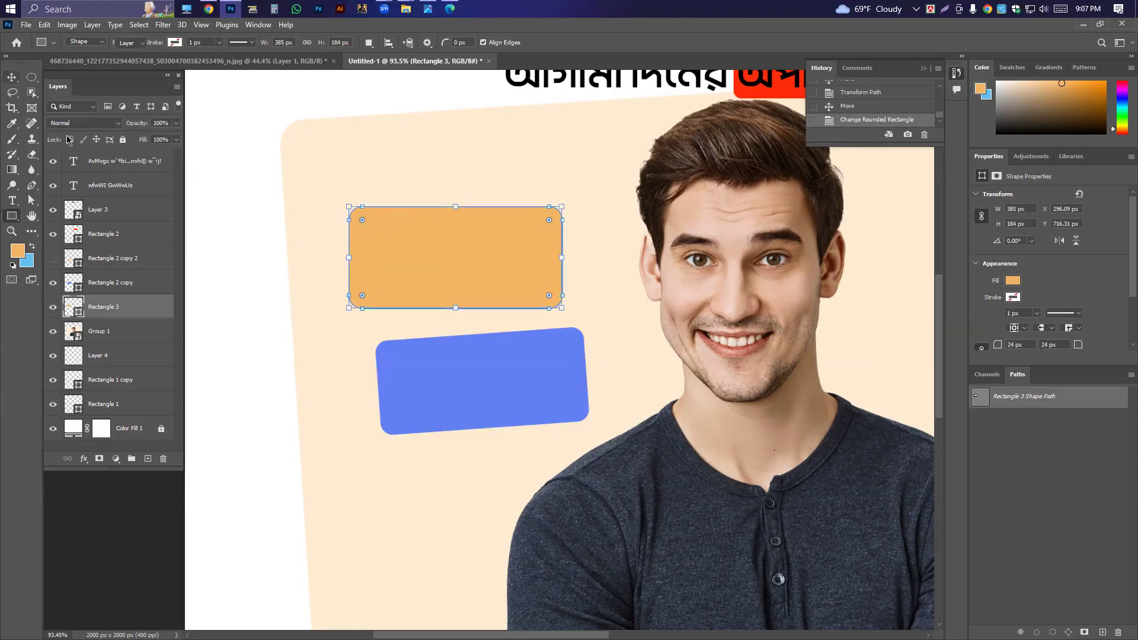
click(462, 378)
key(Delete)
Duplicate the orange badge twice, stacking the copies straight below it at about Y 934 and Y 1152 px
scroll(477, 332, down, 3)
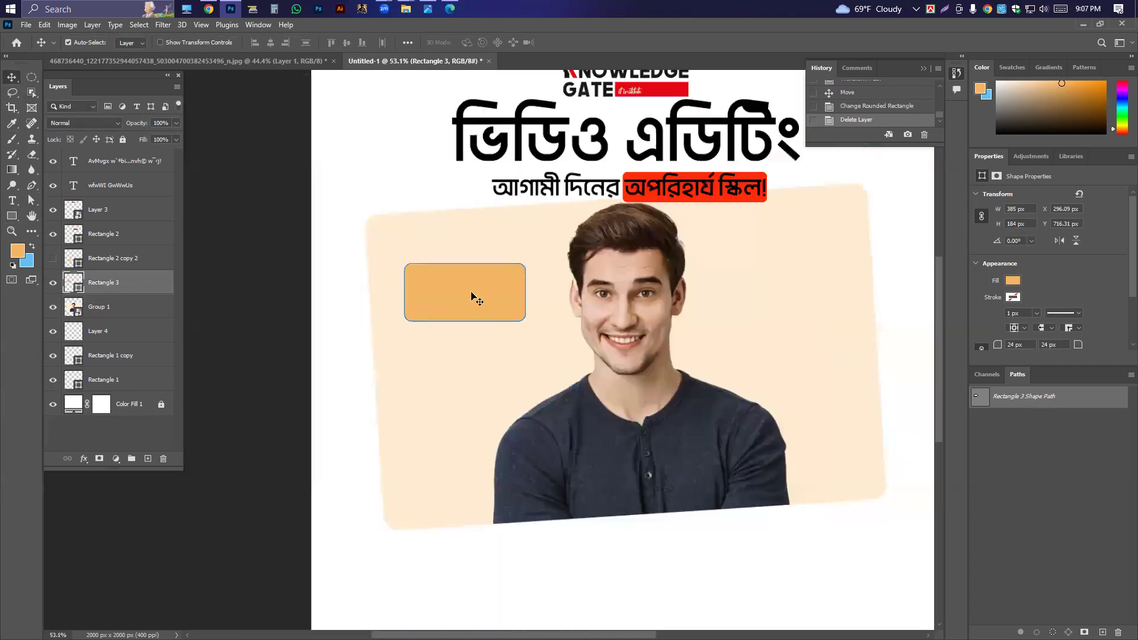
drag(471, 292, 465, 437)
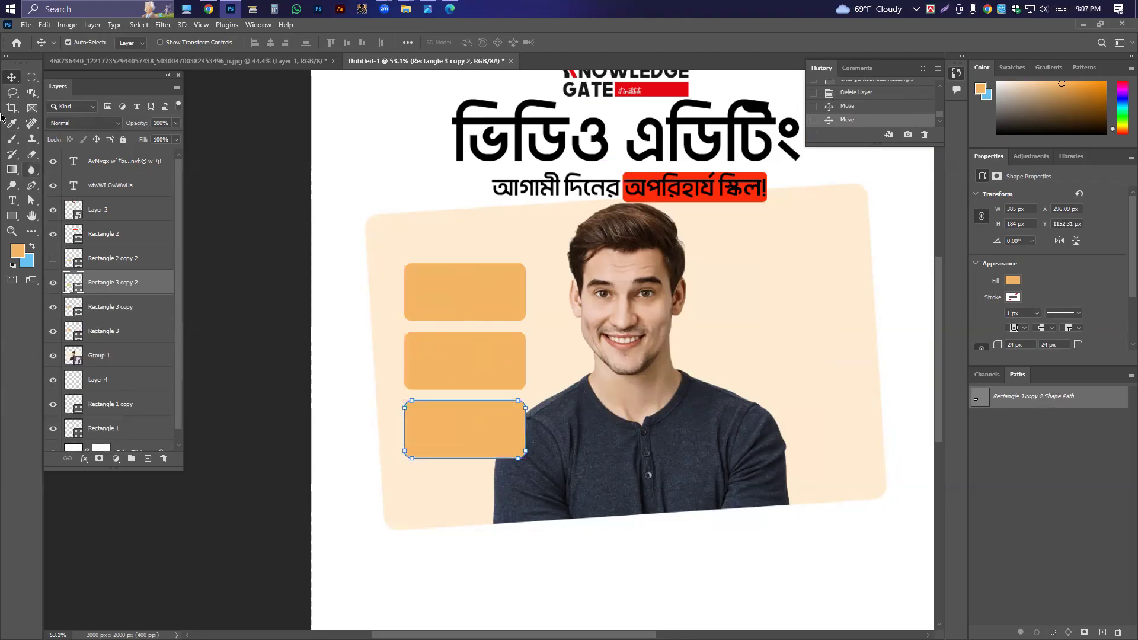
click(268, 153)
scroll(422, 308, down, 1)
scroll(429, 379, up, 2)
drag(445, 290, 445, 215)
Select all three orange badges, align their horizontal centres and distribute their vertical centres
click(446, 220)
shift+click(470, 279)
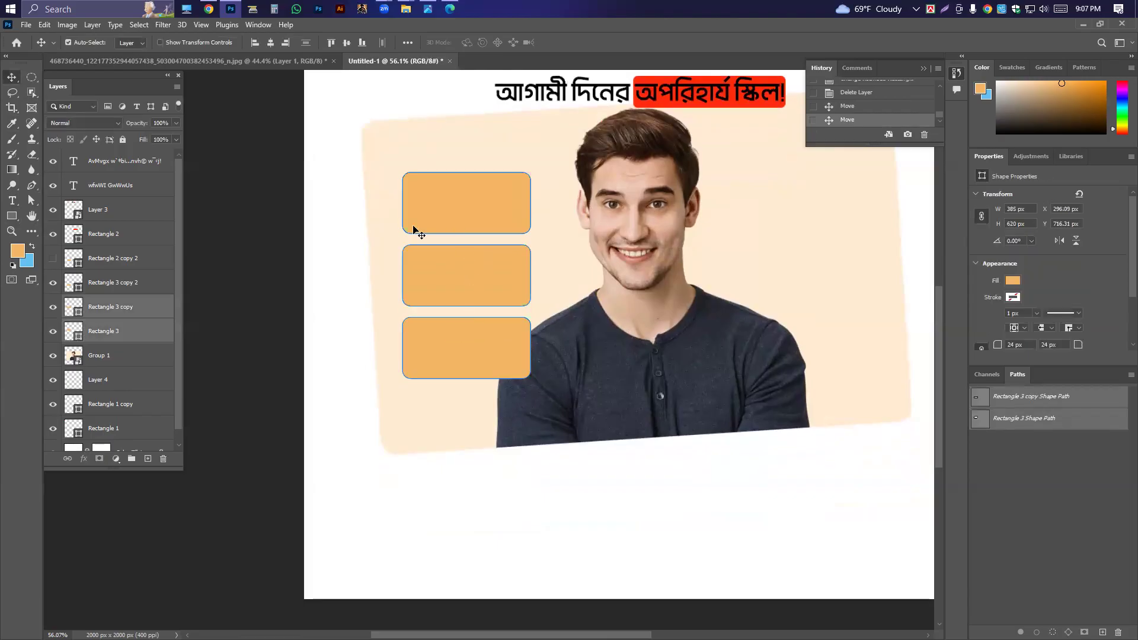
shift+click(451, 348)
click(272, 45)
double_click(275, 45)
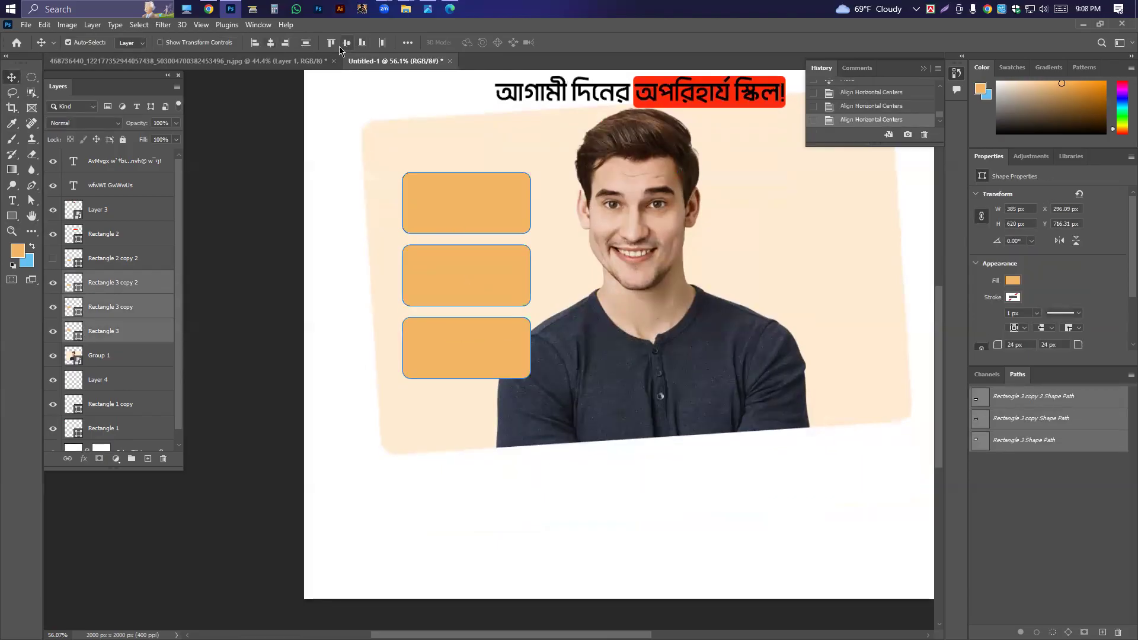
click(408, 43)
click(370, 113)
click(369, 114)
click(297, 182)
scroll(410, 260, down, 3)
scroll(410, 261, up, 3)
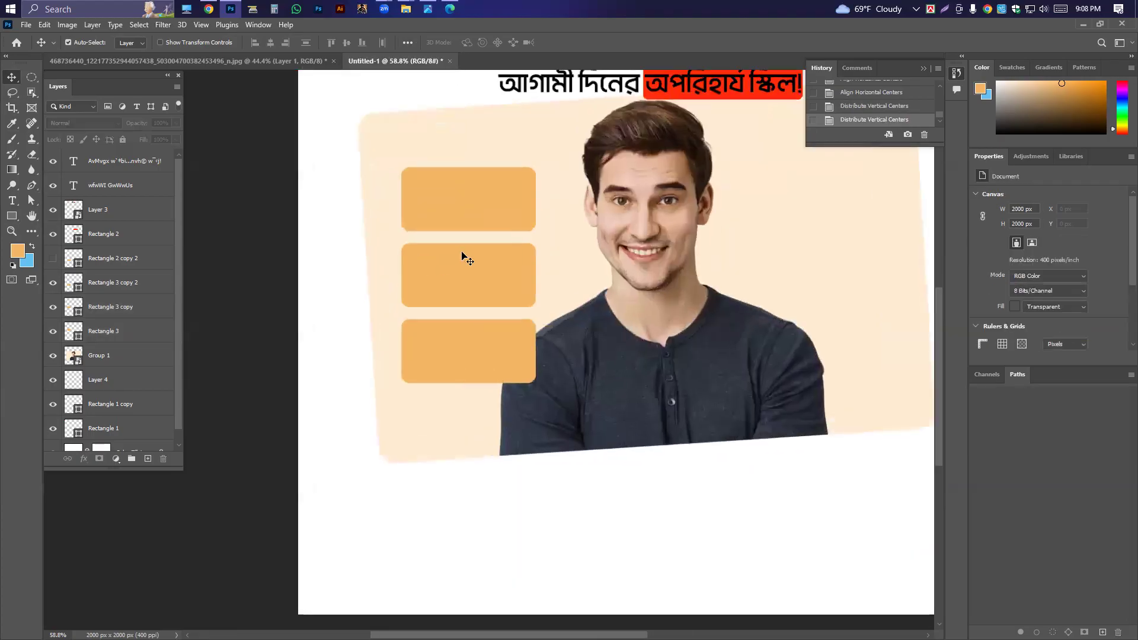
Sample the light blue and indigo badge colours from the reference poster for use in Untitled-1
click(463, 191)
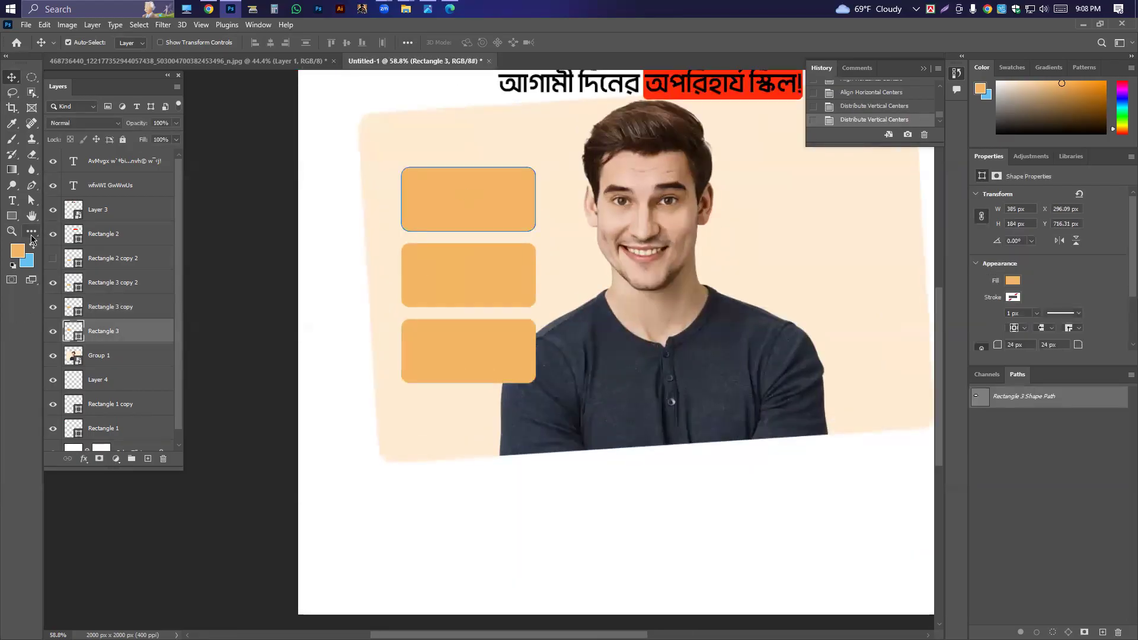
click(137, 61)
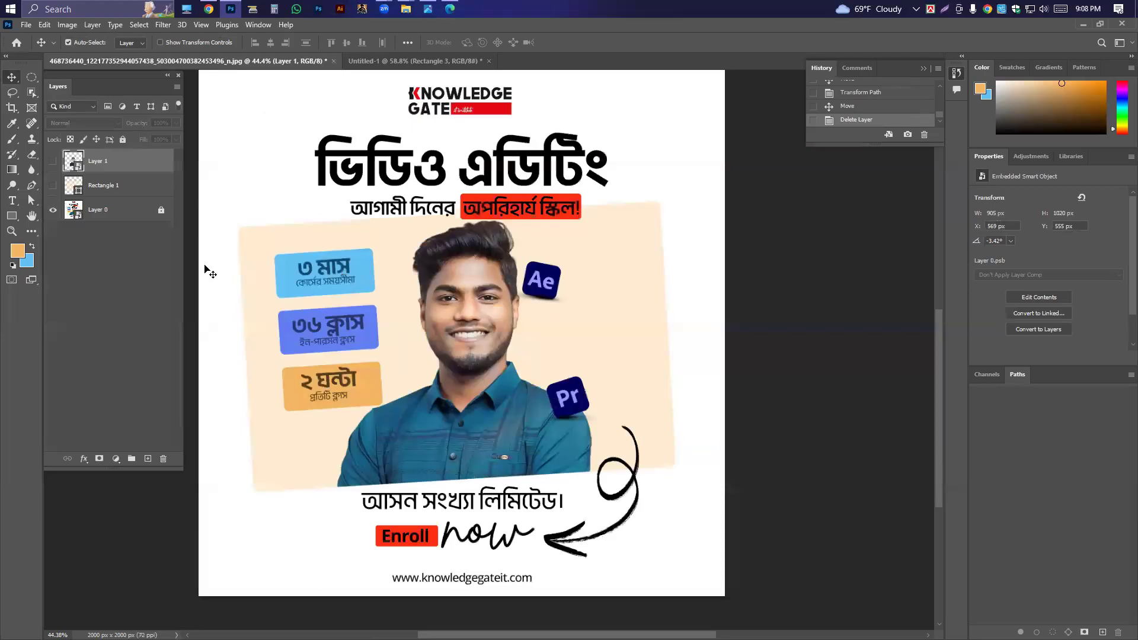
key(i)
click(362, 254)
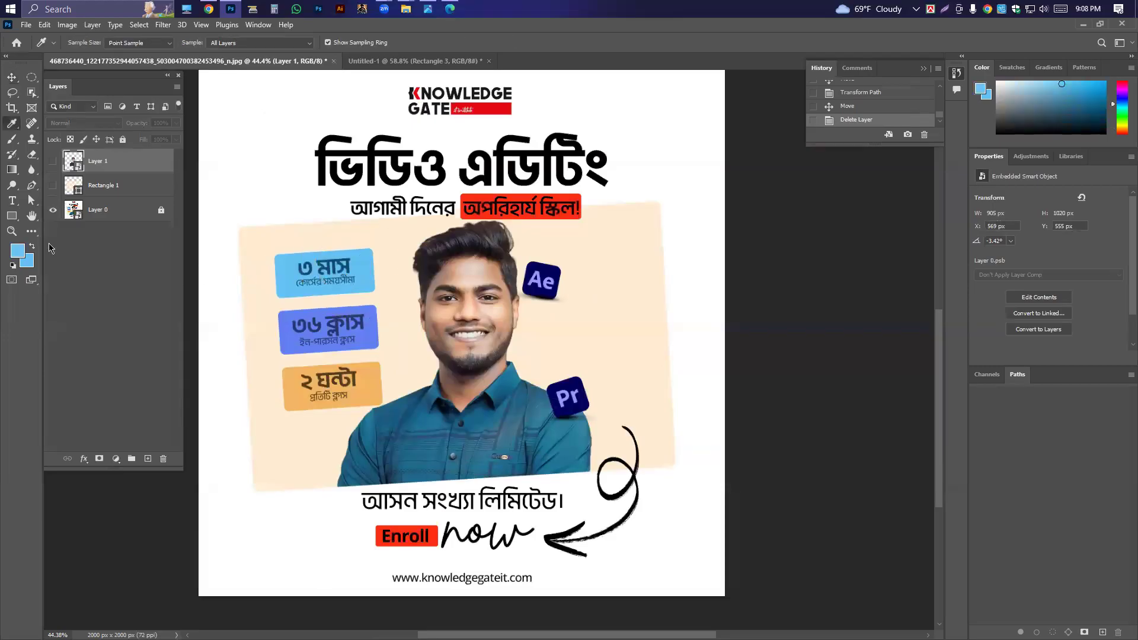
click(369, 311)
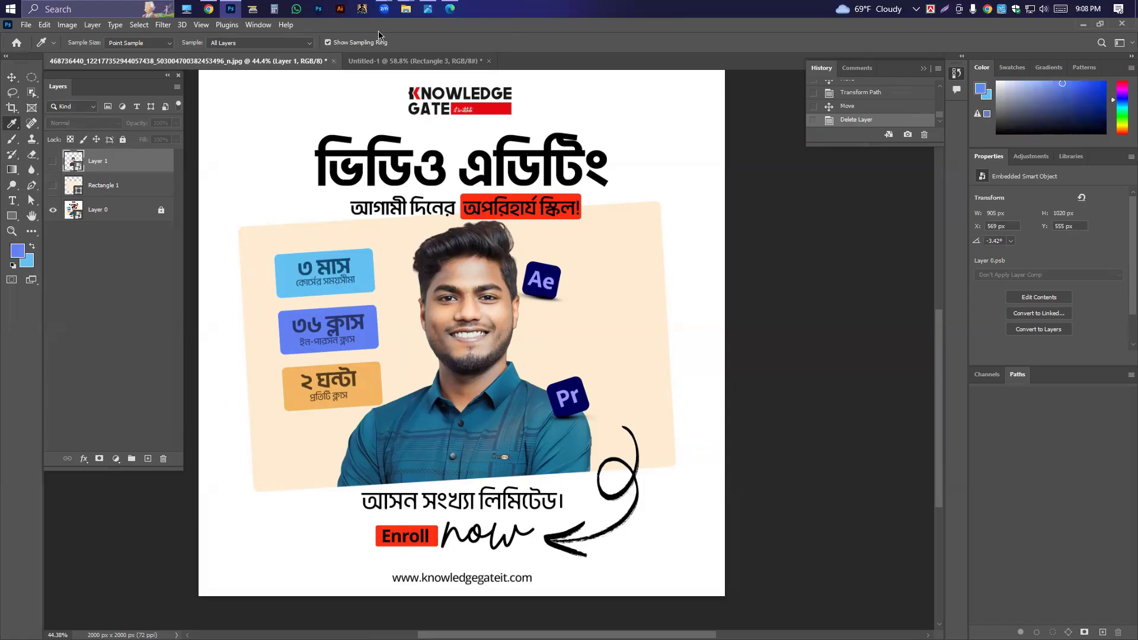
click(382, 61)
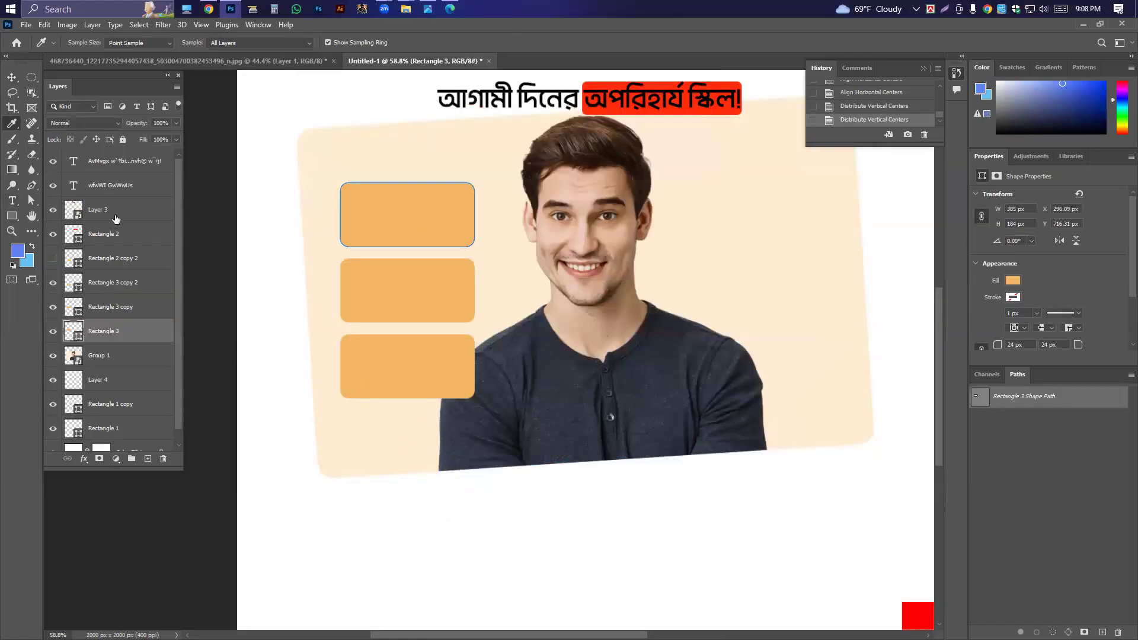
Resample the light blue from the reference poster and fill the top badge with it (#62c2f2)
click(381, 210)
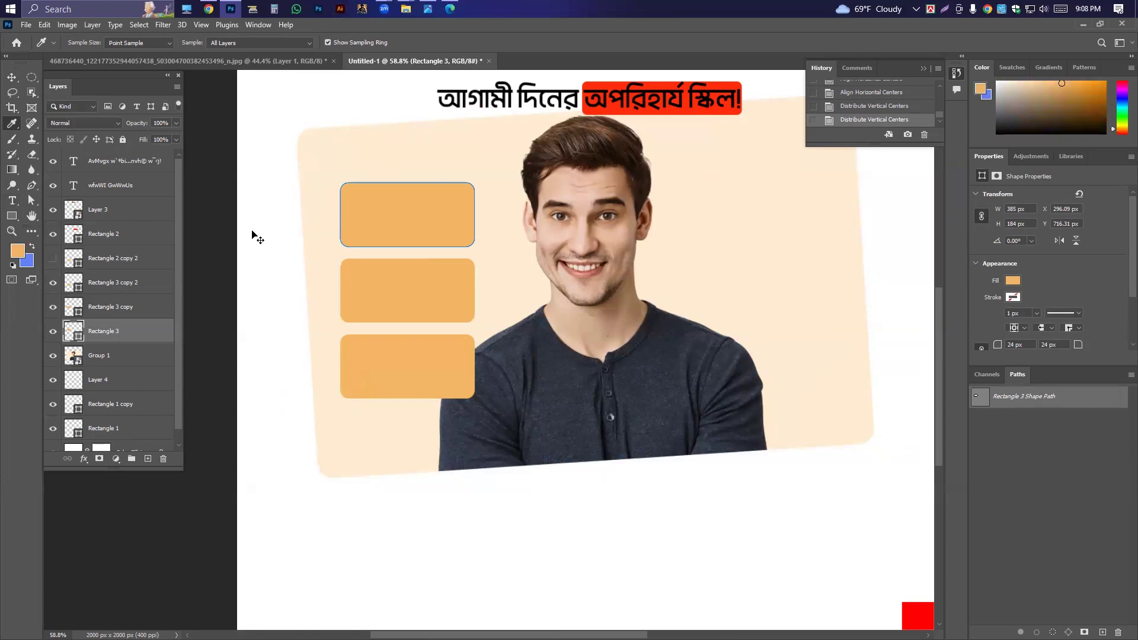
key(ctrl+z)
click(214, 61)
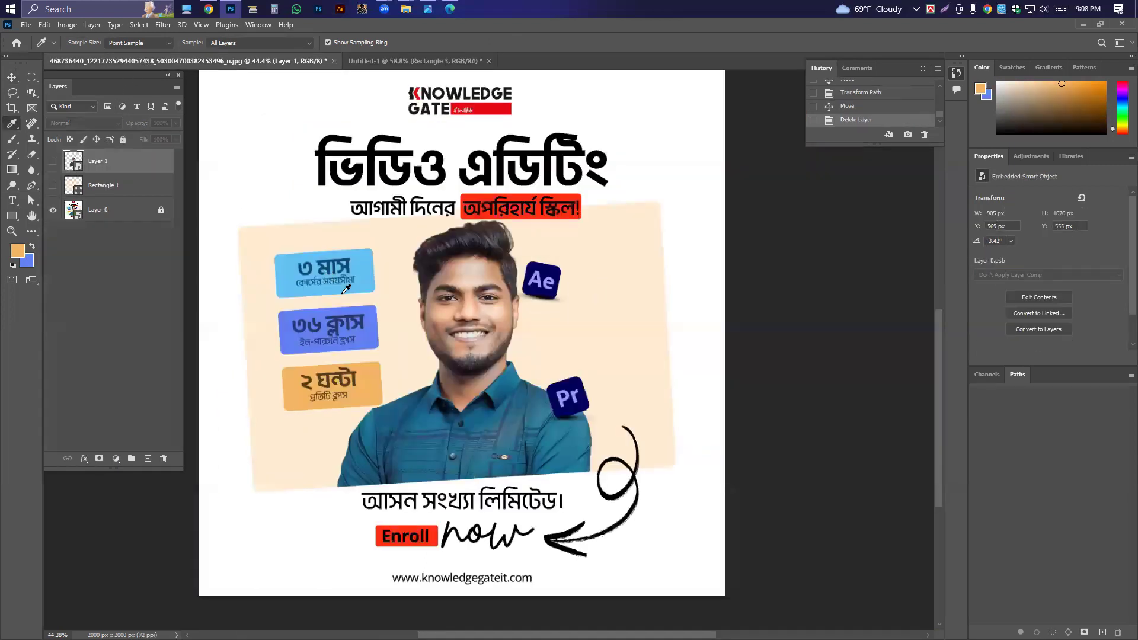
click(371, 261)
click(415, 61)
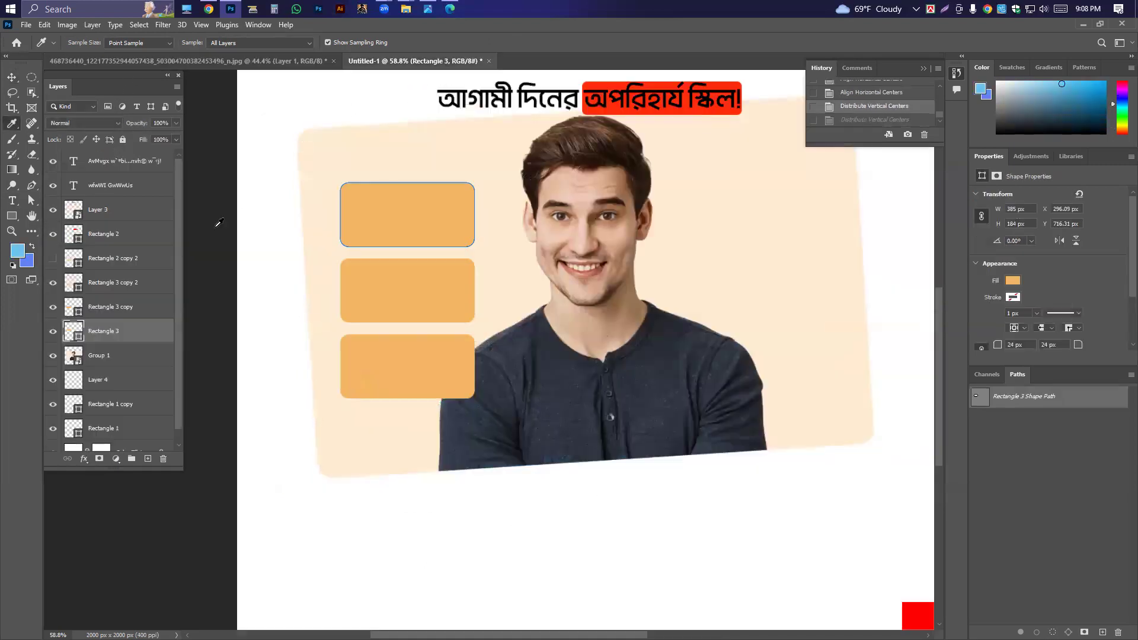
double_click(79, 337)
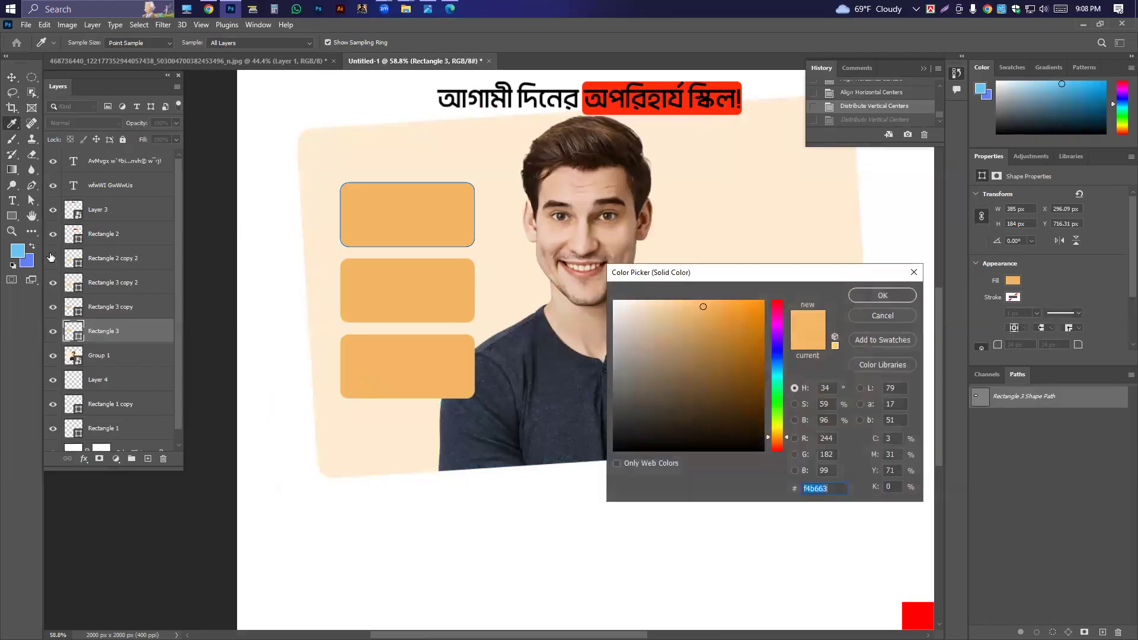
click(24, 248)
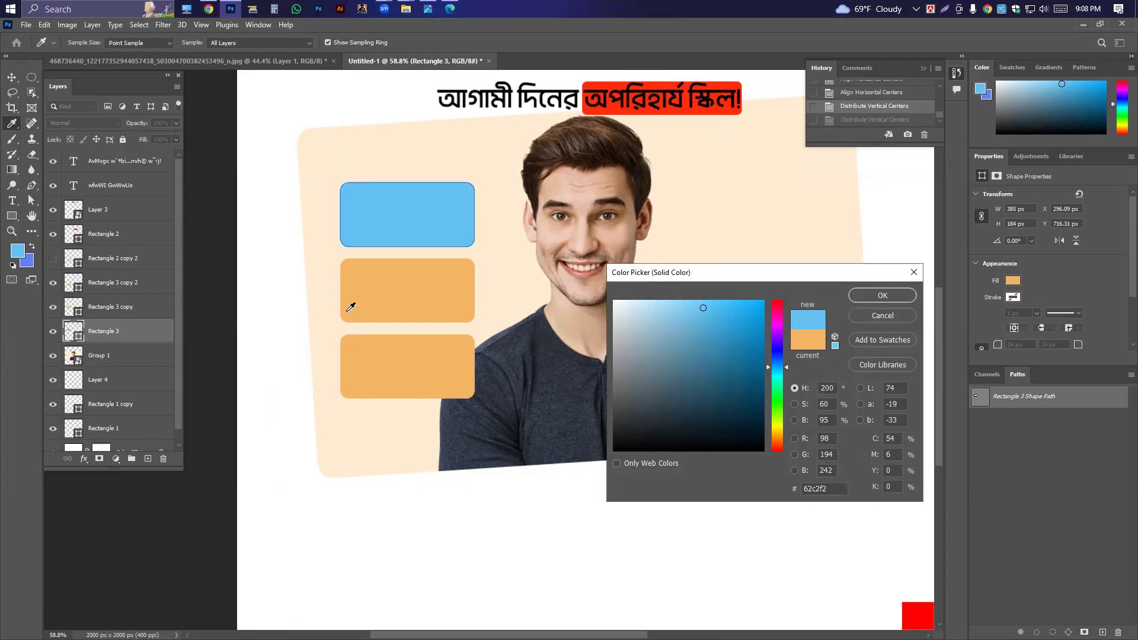
click(883, 295)
key(v)
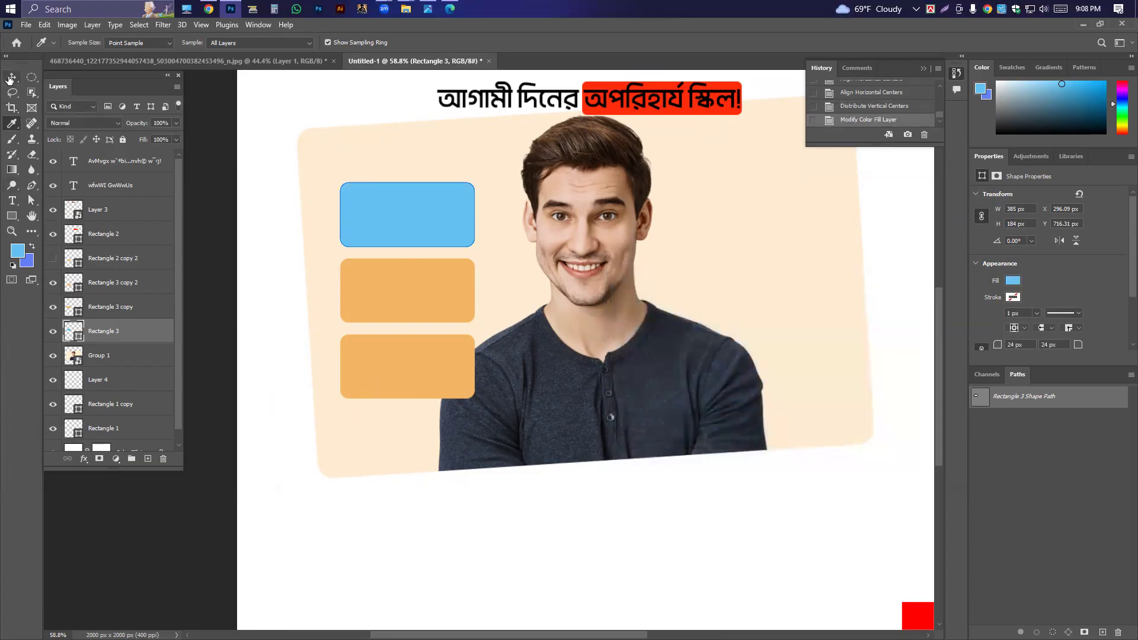
Fill the middle badge with the sampled indigo (#6281f5)
click(427, 299)
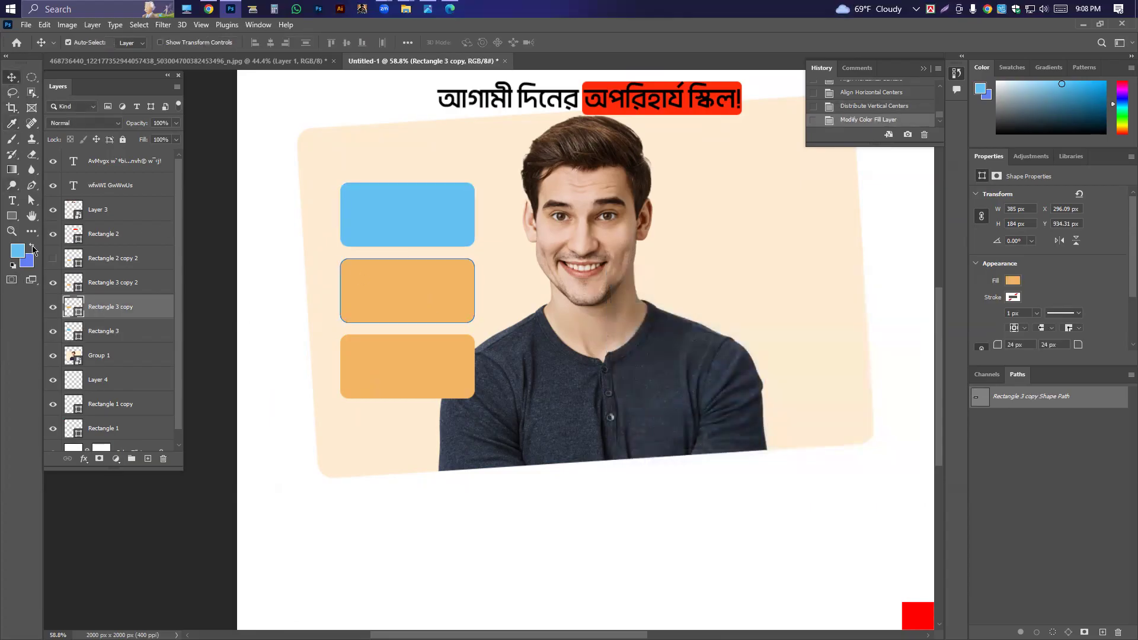
key(x)
key(x)
key(x)
key(x)
key(x)
key(x)
key(x)
key(x)
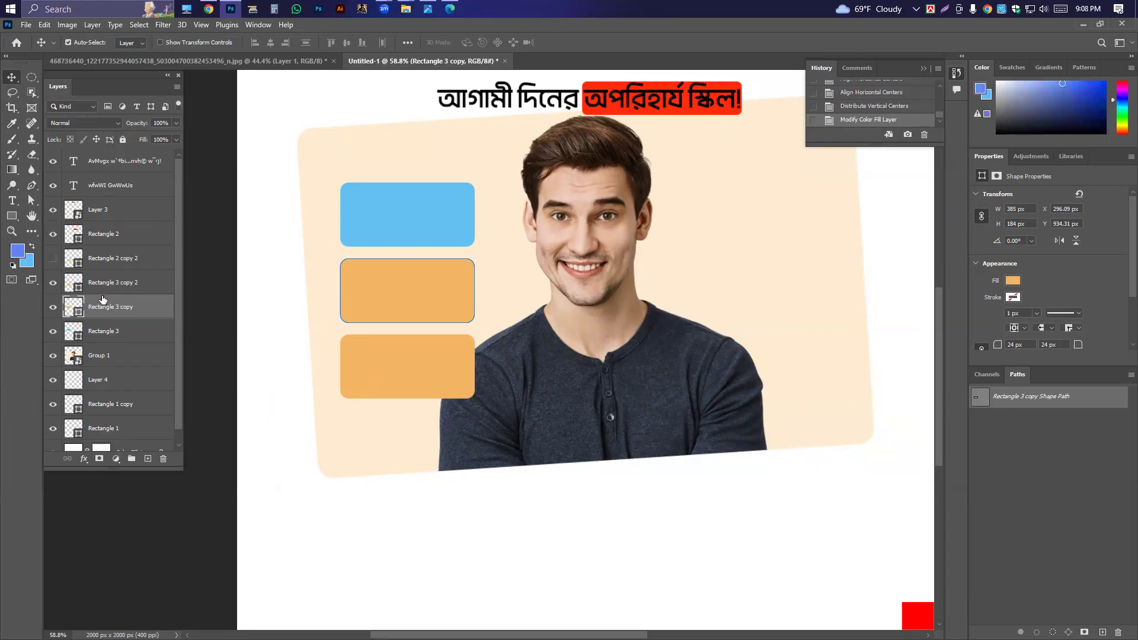
key(x)
key(x)
key(x)
key(x)
key(x)
double_click(77, 316)
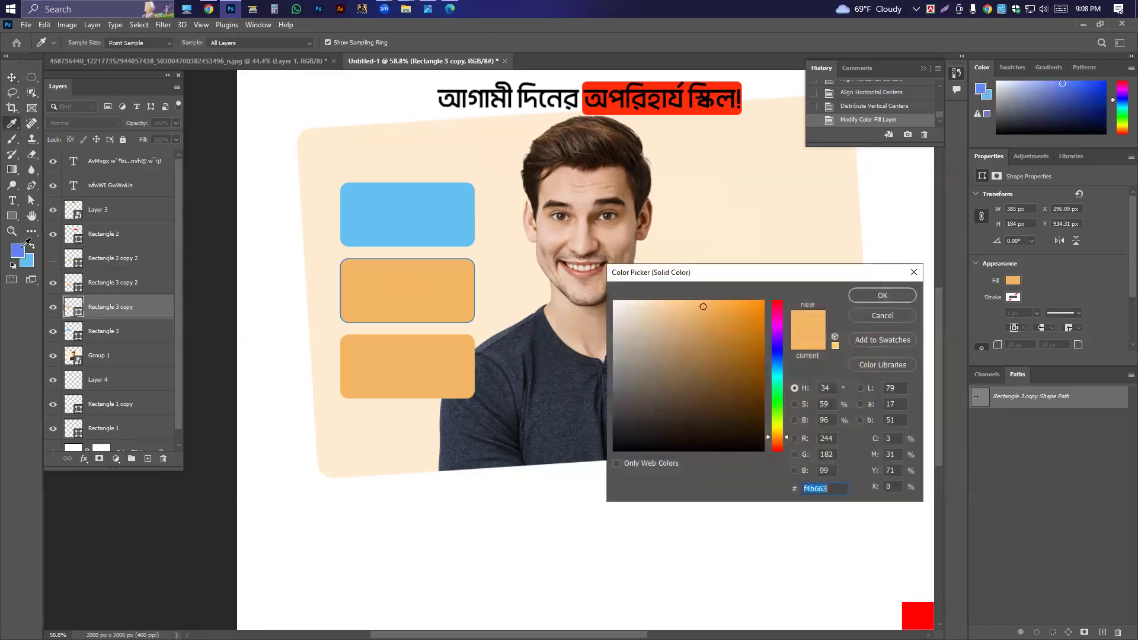
click(18, 249)
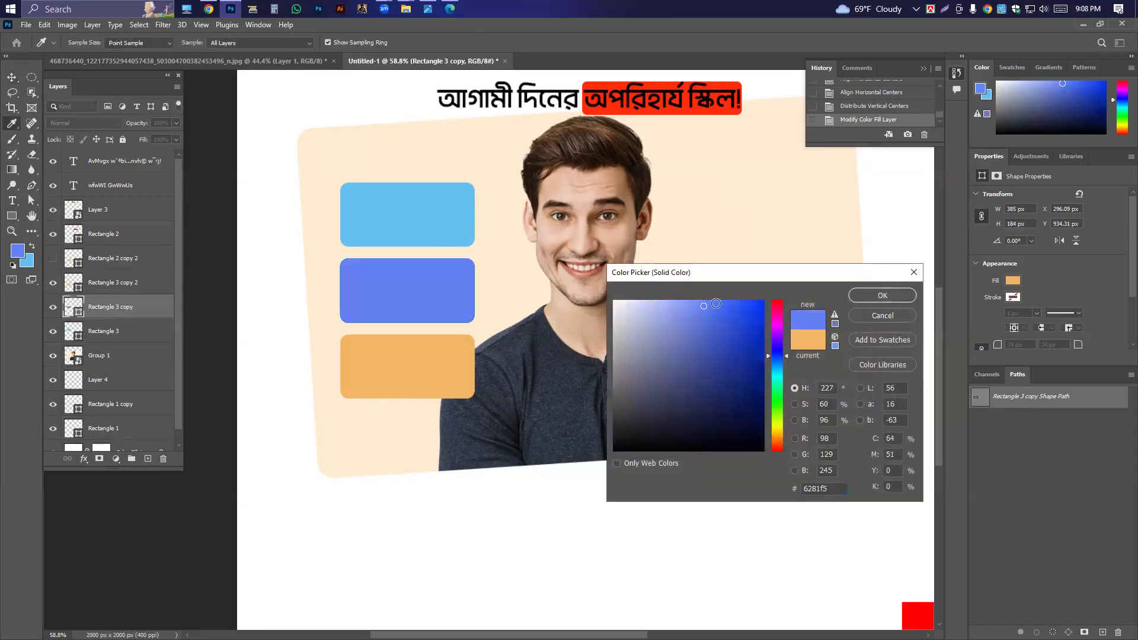
click(882, 295)
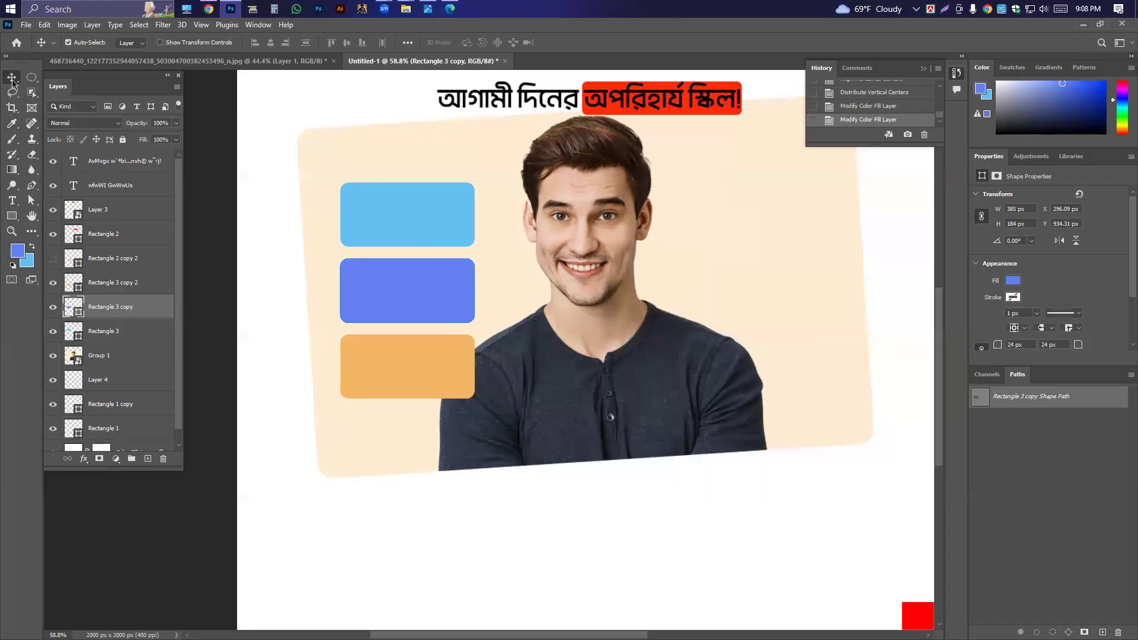
Select the light blue, indigo and orange badges and align their horizontal centres
click(406, 204)
shift+click(409, 293)
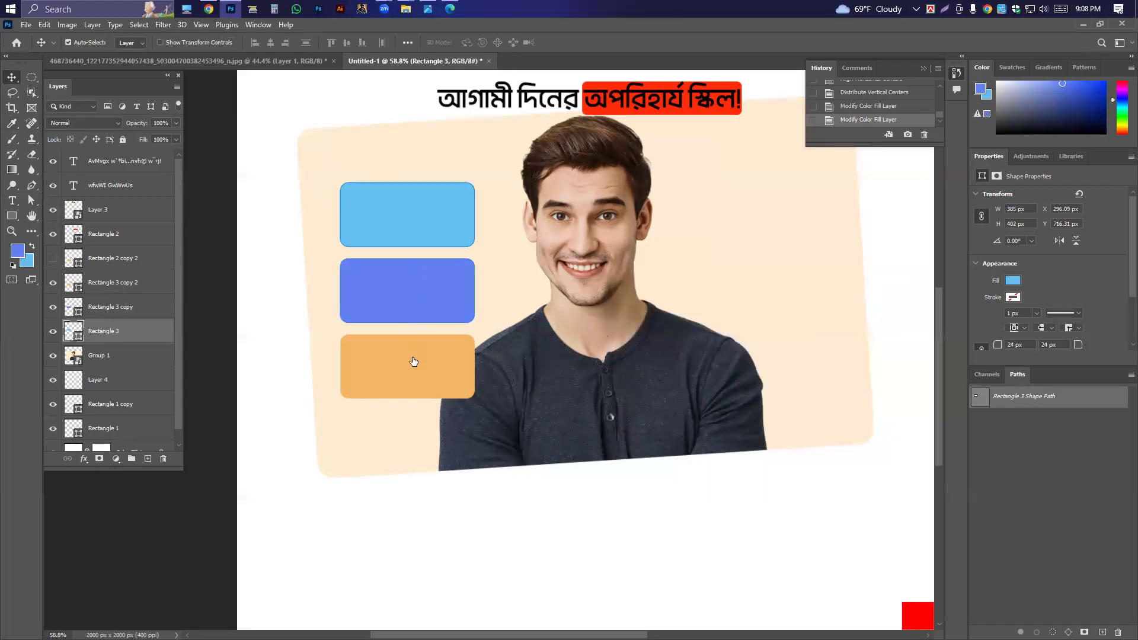
shift+click(409, 358)
click(270, 44)
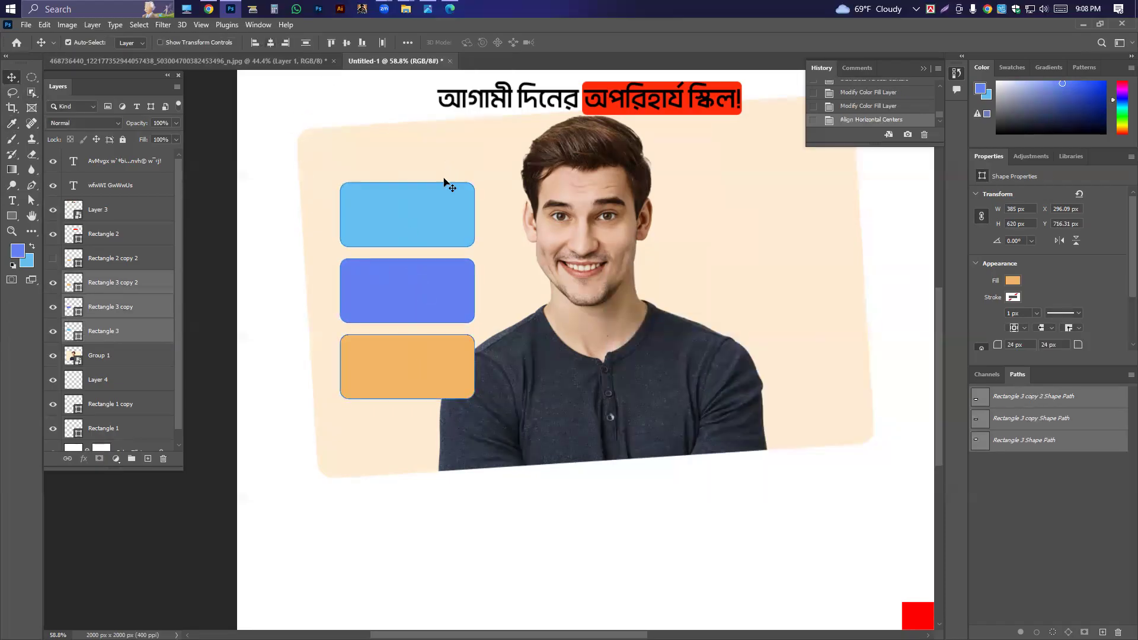
Rotate the three badges together by about −3.95° and move them up to about X 267, Y 571 px
key(ctrl+t)
drag(476, 403, 479, 393)
drag(455, 352, 456, 305)
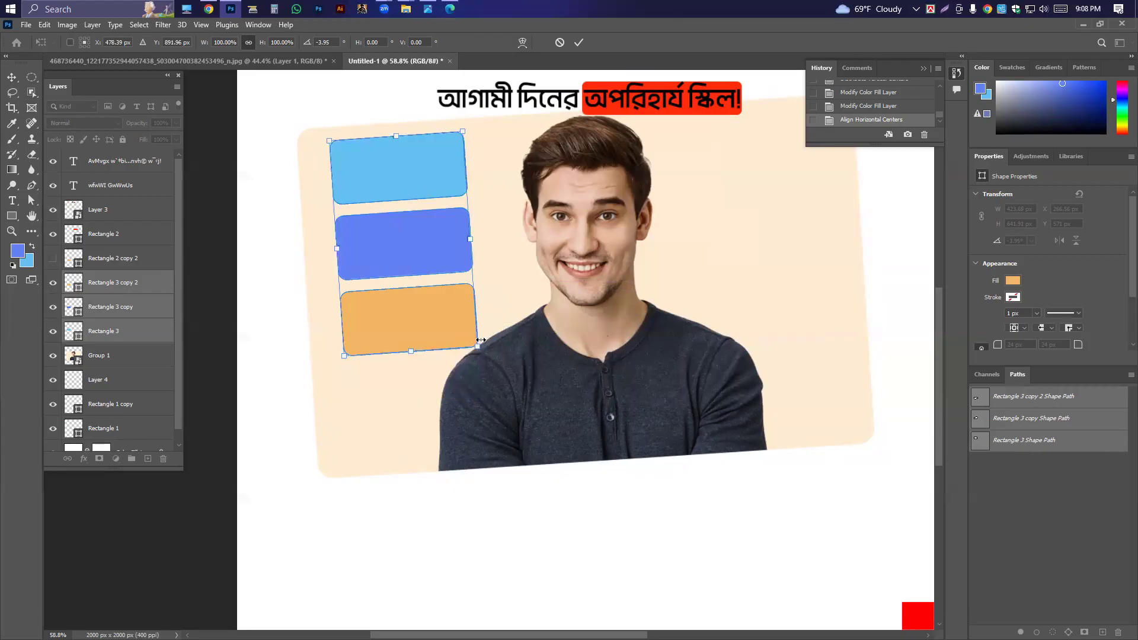
key(Return)
Copy the three badges into the reference poster document and position them over its own badges for comparison
click(178, 61)
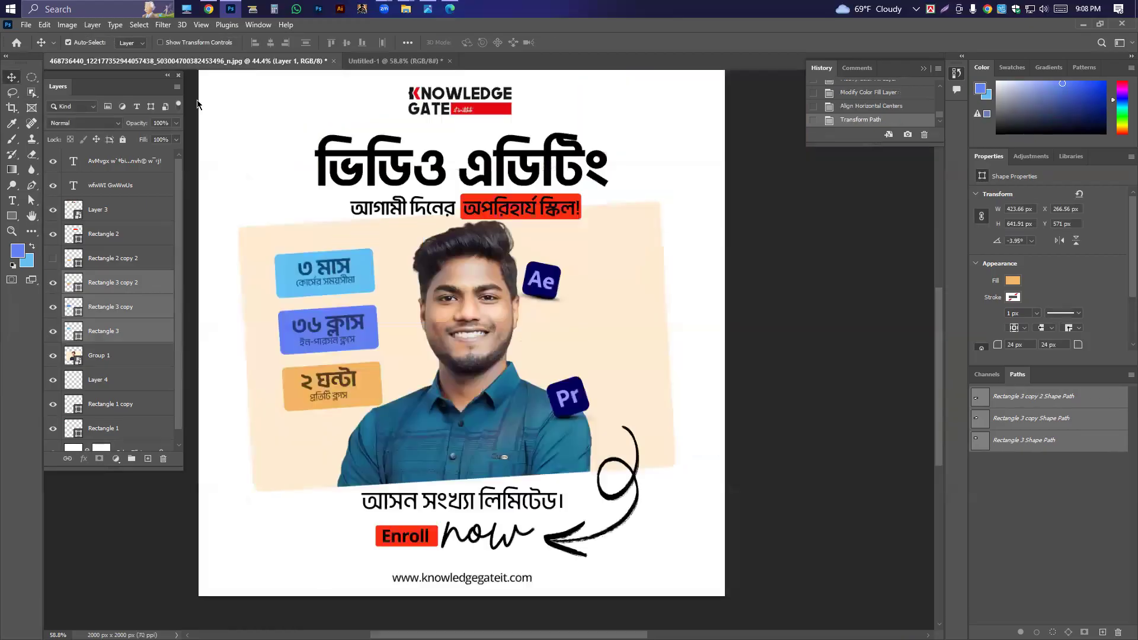
scroll(356, 262, down, 3)
scroll(350, 261, up, 3)
click(362, 62)
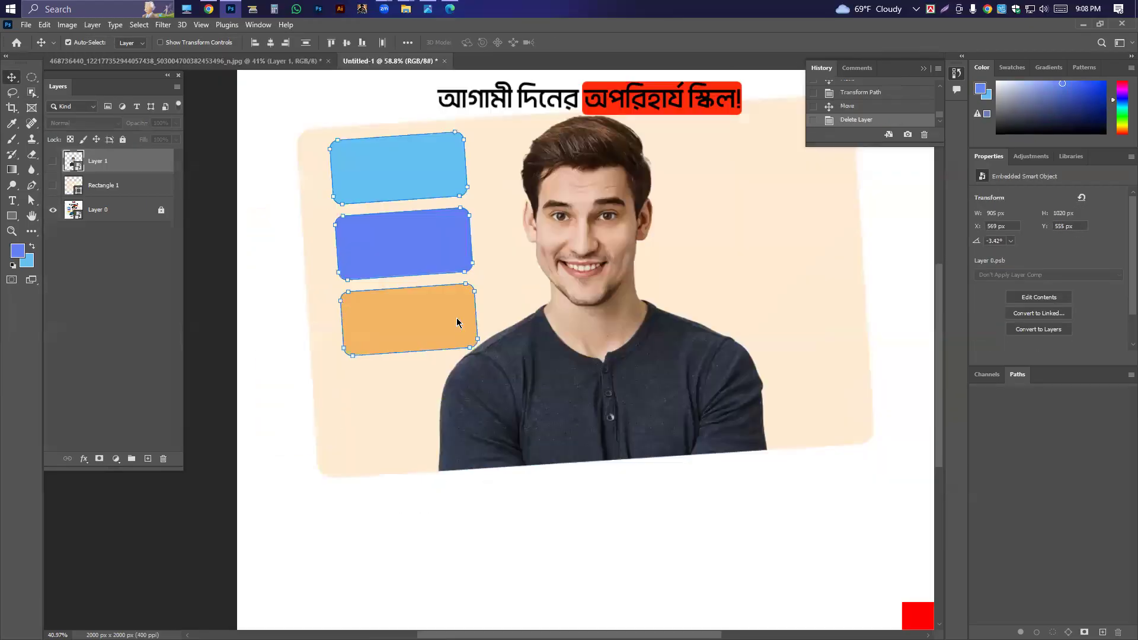
drag(375, 230, 323, 268)
key(ctrl+t)
scroll(322, 268, up, 5)
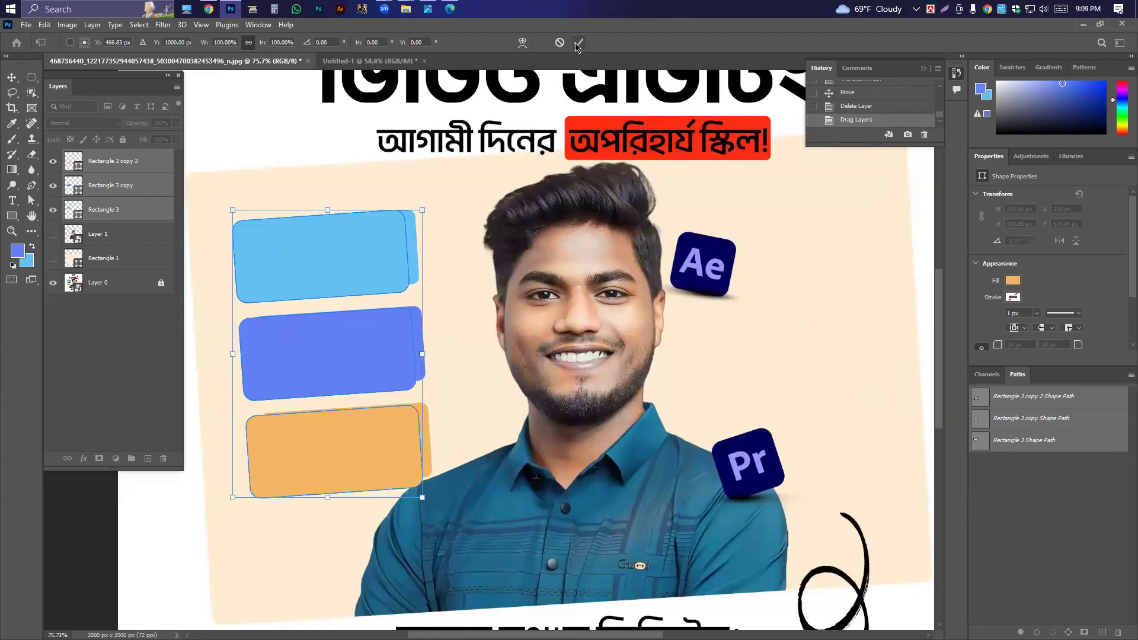
key(Return)
Resize the light blue badge copy to cover the reference poster's top badge, shortening its height and widening it
click(343, 256)
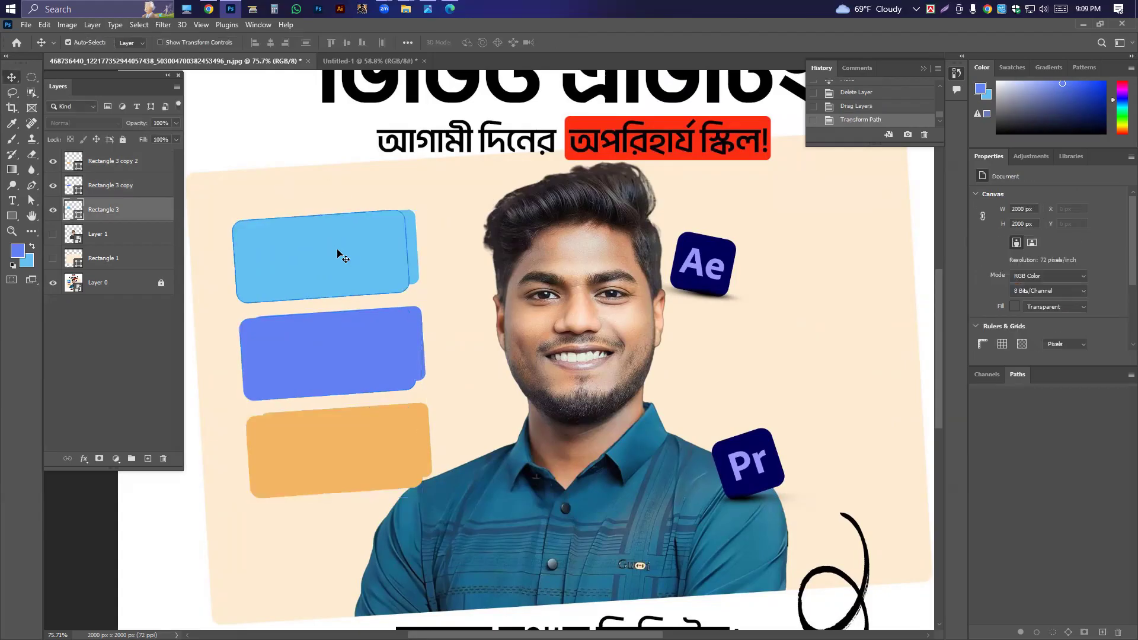
key(ctrl)
drag(321, 301, 324, 294)
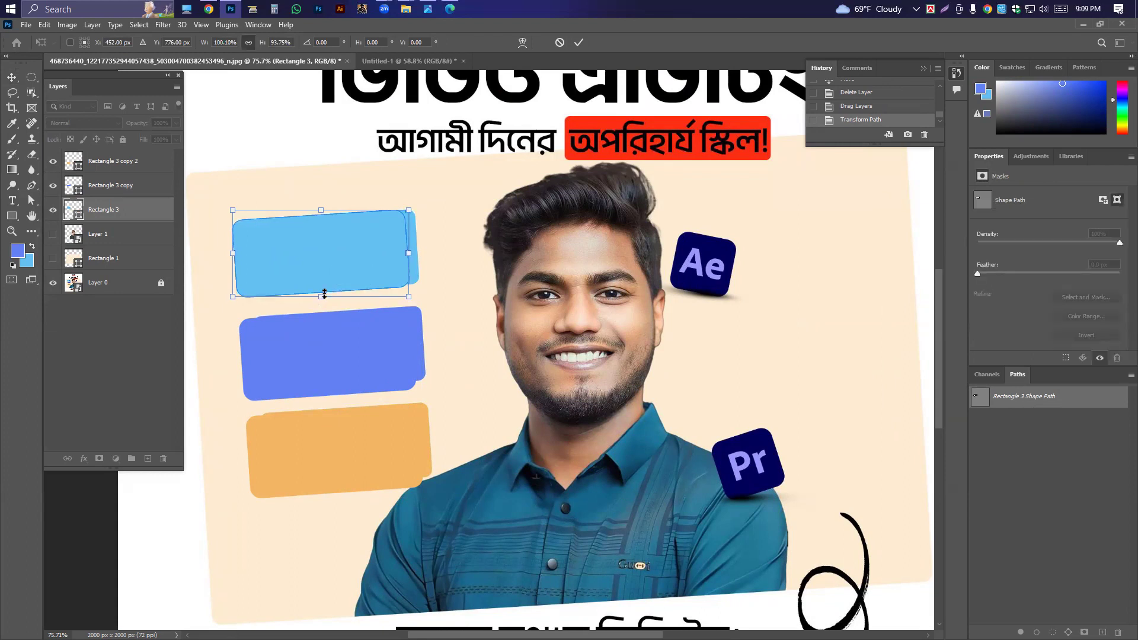
drag(406, 254, 419, 253)
key(Return)
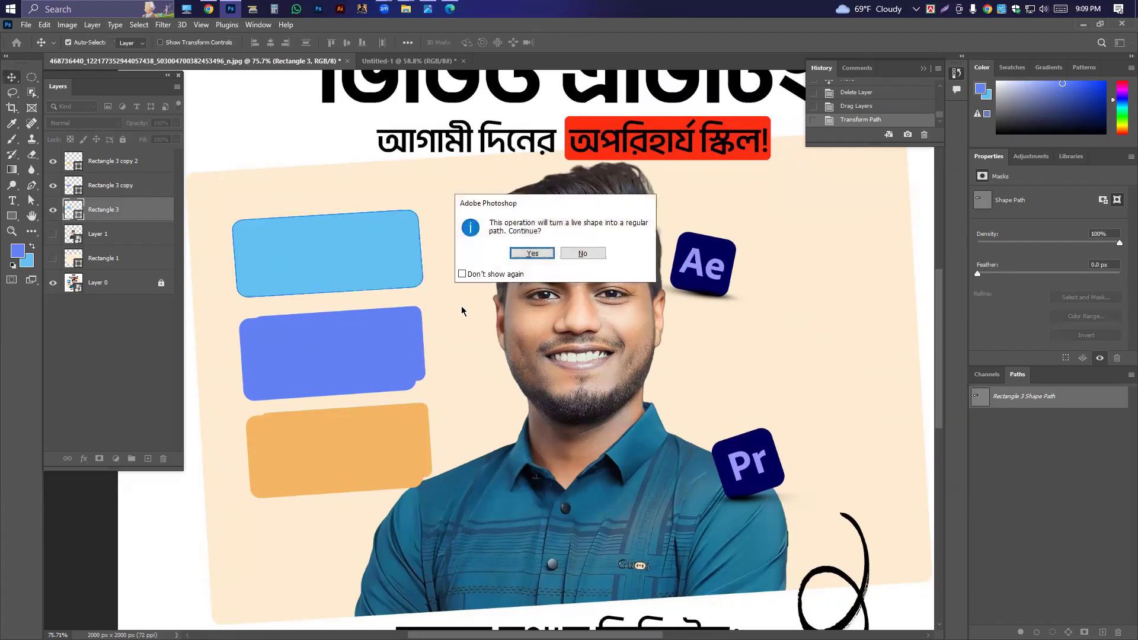
click(531, 253)
Resize the indigo badge copy on the reference poster, reducing its height and widening it to cover the badge beneath
click(373, 353)
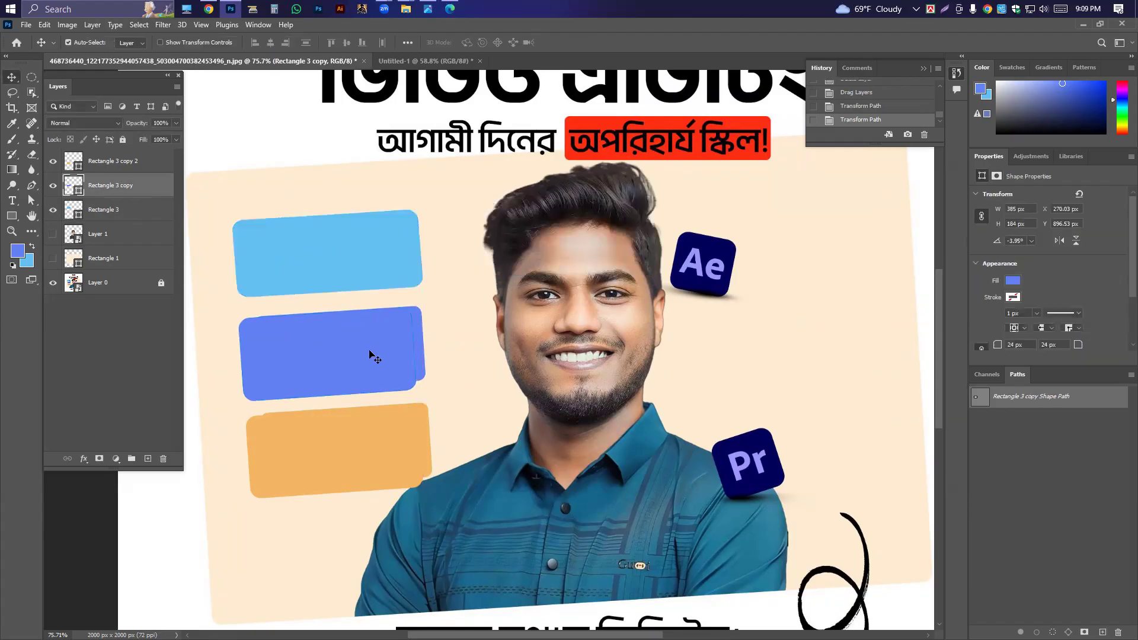
key(ctrl+t)
drag(330, 398, 331, 391)
drag(422, 350, 426, 349)
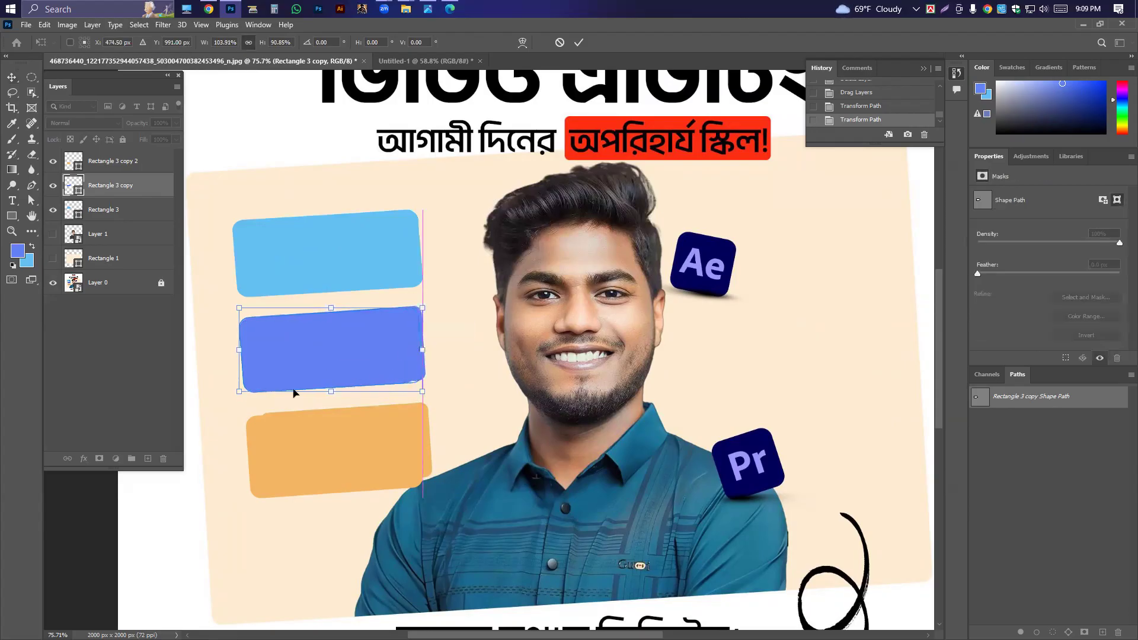
key(Return)
click(530, 256)
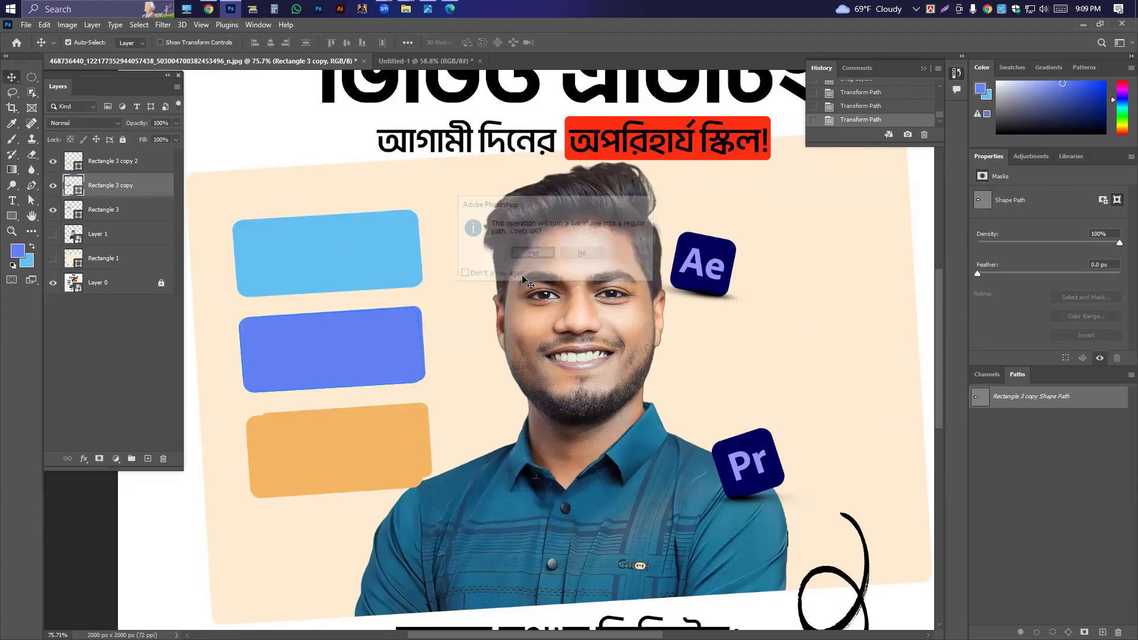
Undo the badge resizing and positioning and the copying of the three badges into the reference poster document
scroll(525, 296, down, 4)
scroll(404, 343, up, 3)
key(ctrl+z)
key(ctrl+z)
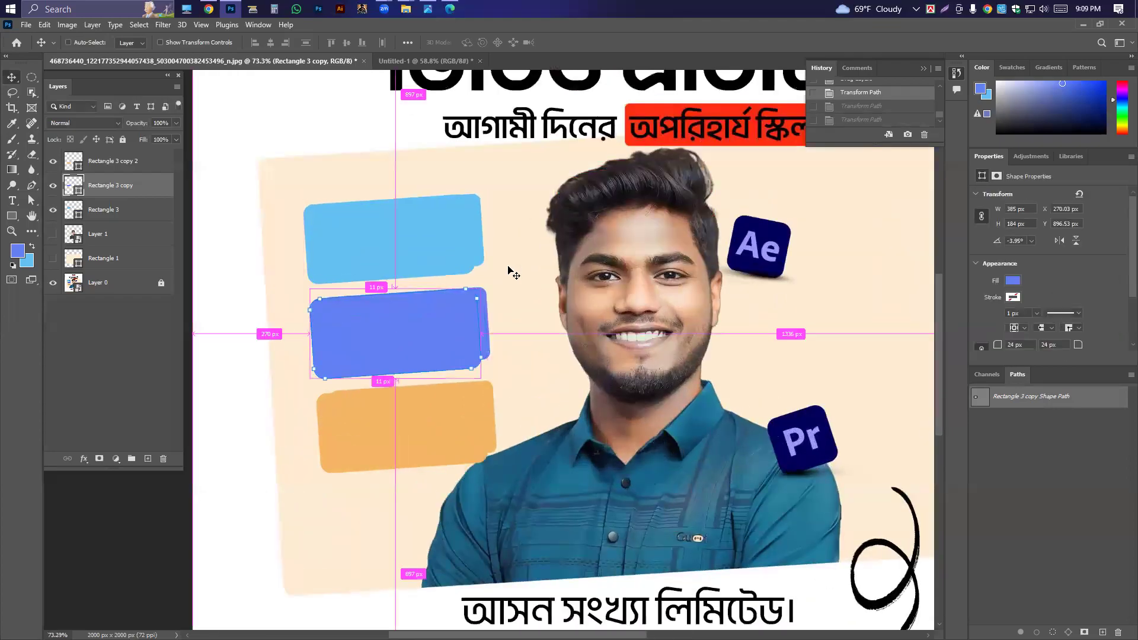
key(ctrl+z)
key(ctrl+z)
key(ctrl+z)
key(ctrl+z)
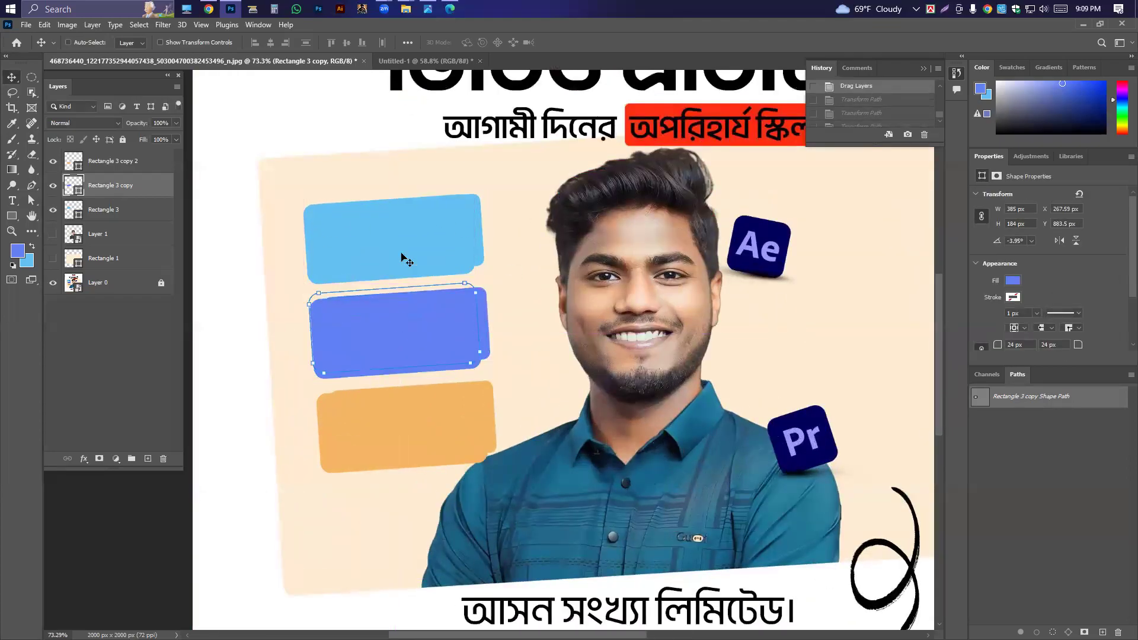
Compare the size, spacing and placement of the three badges in Untitled-1 with those on the reference poster
click(403, 62)
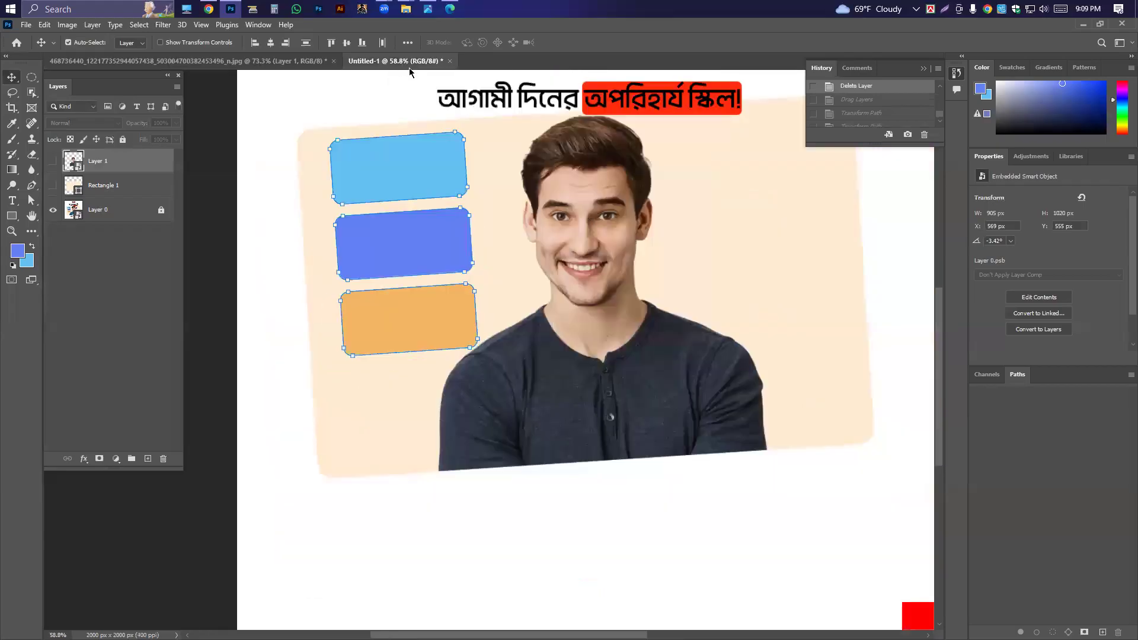
scroll(450, 222, down, 4)
scroll(449, 221, up, 3)
click(147, 63)
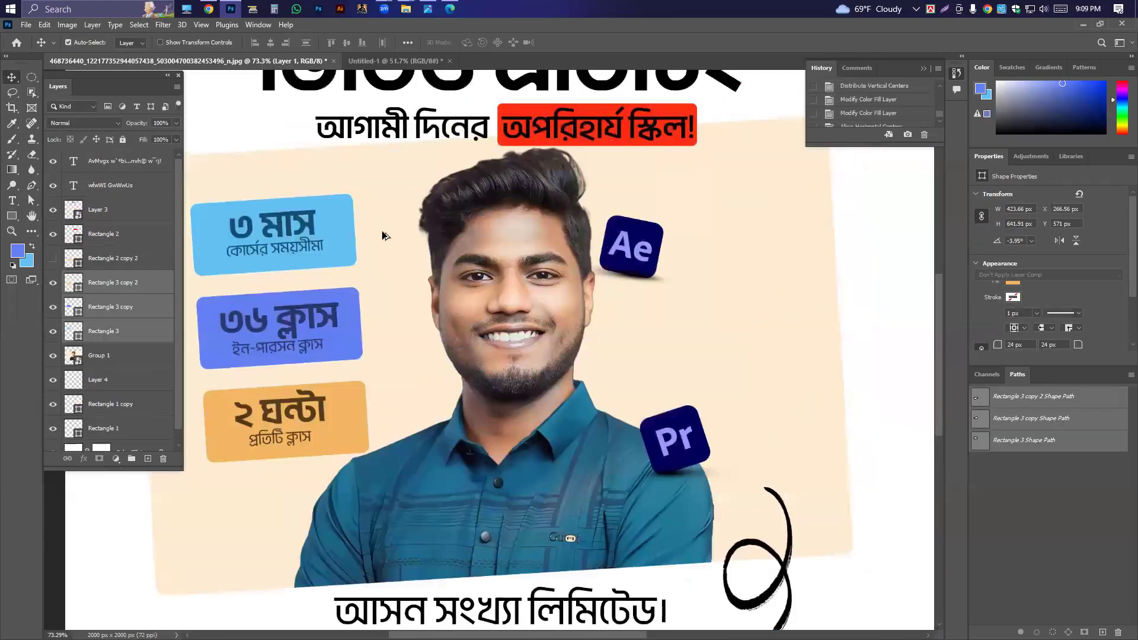
scroll(382, 230, down, 5)
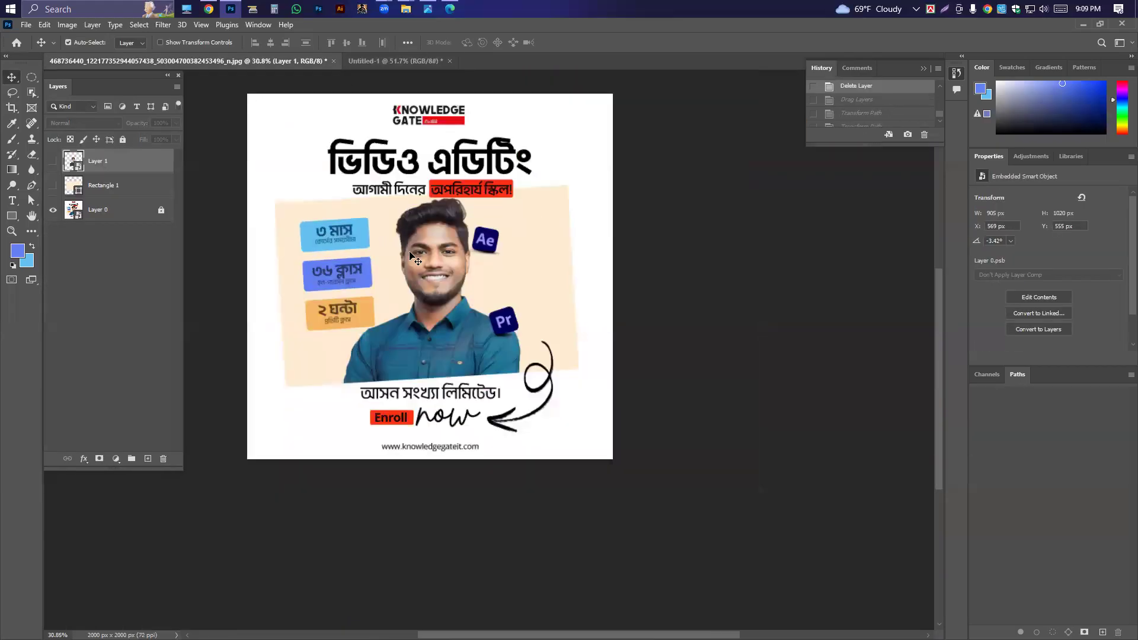
scroll(361, 263, up, 3)
drag(407, 335, 426, 433)
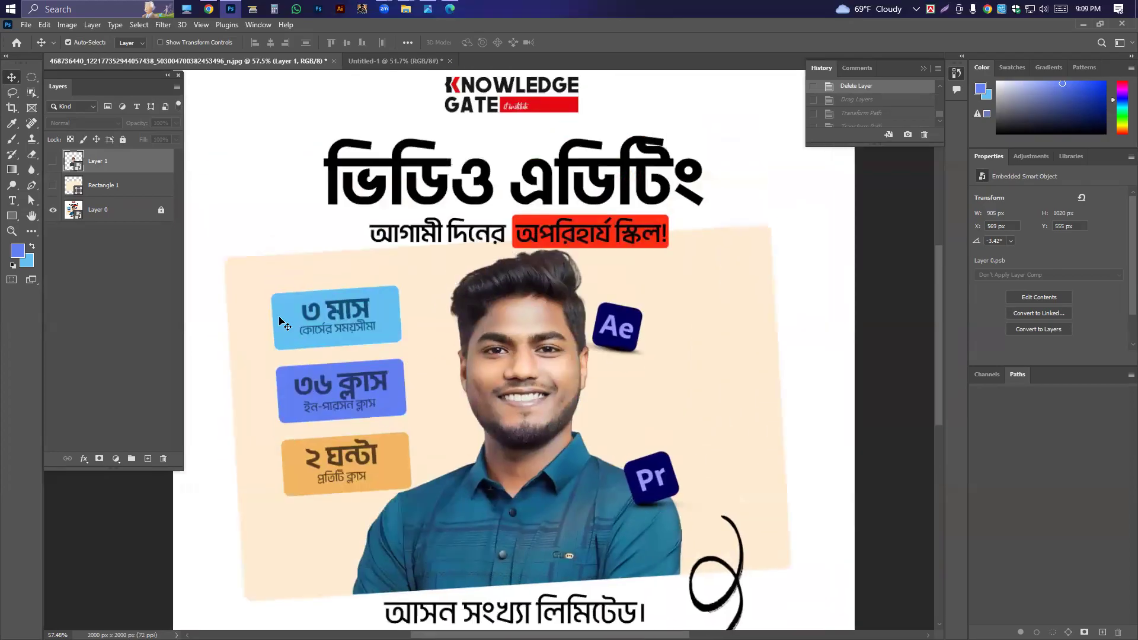
click(380, 62)
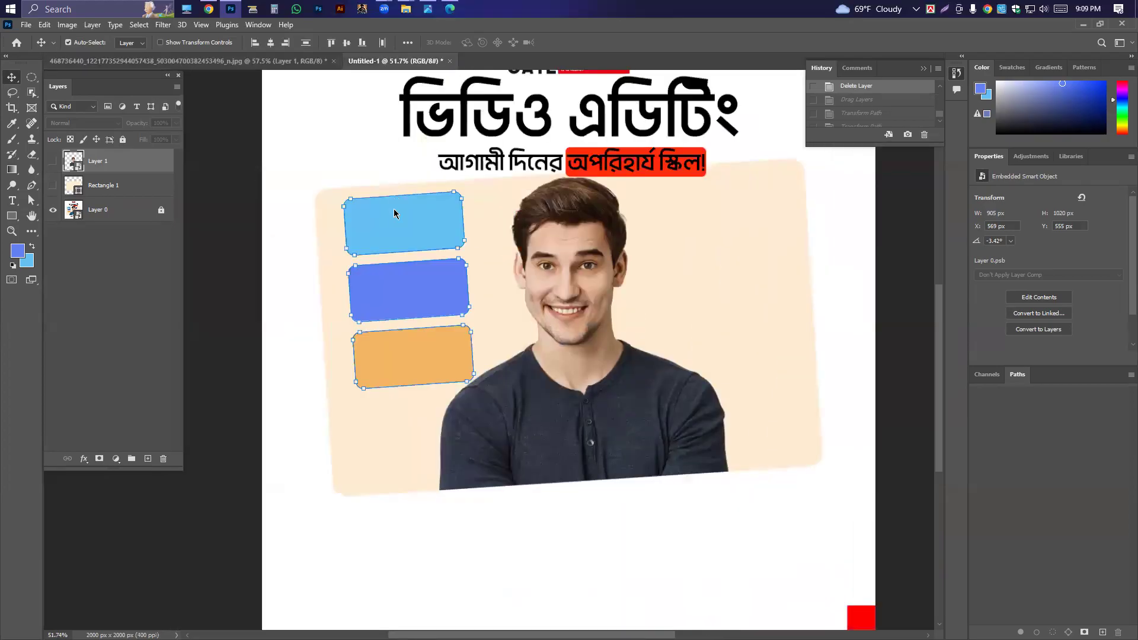
scroll(394, 209, down, 2)
scroll(394, 246, up, 3)
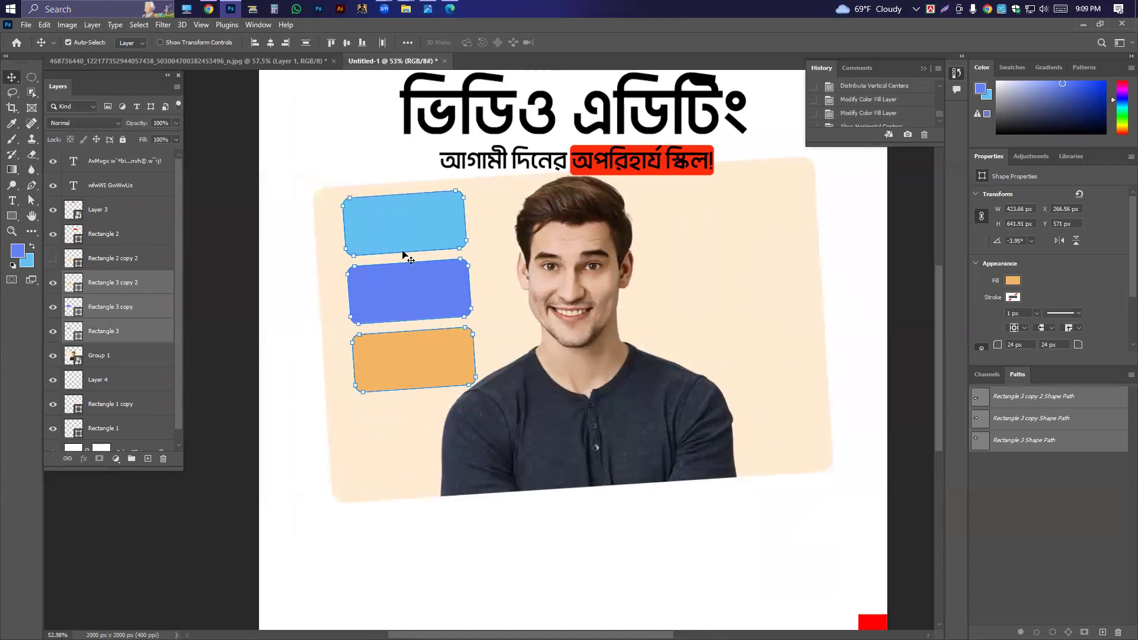
click(178, 60)
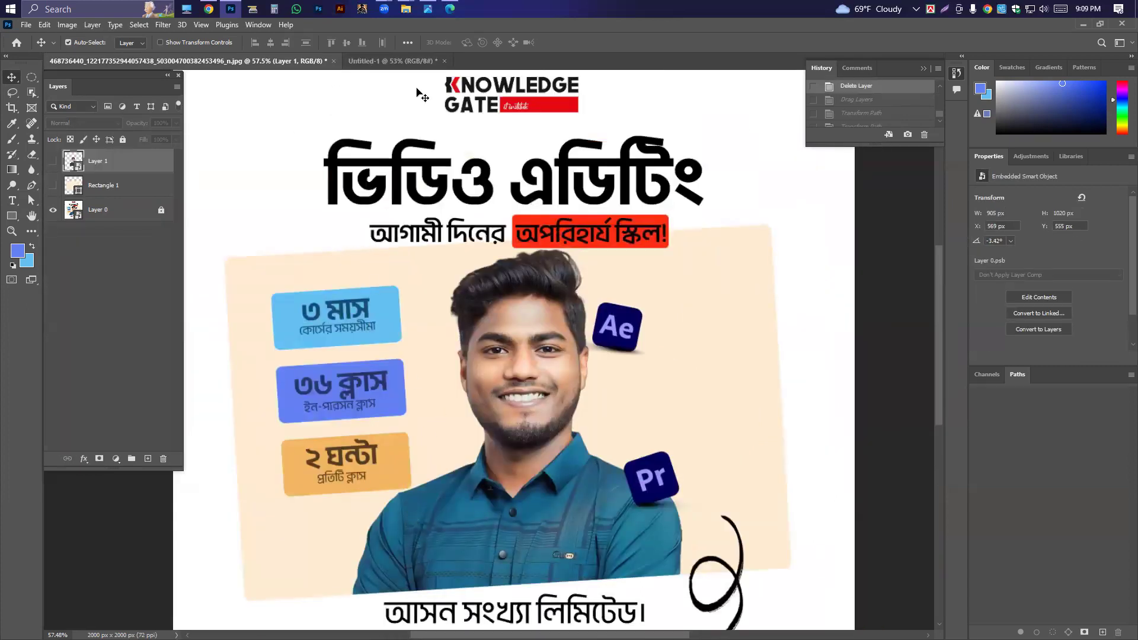
Scale the three badges in Untitled-1 down together to about 400 × 607 px overall, then deselect them
click(394, 62)
scroll(389, 304, up, 1)
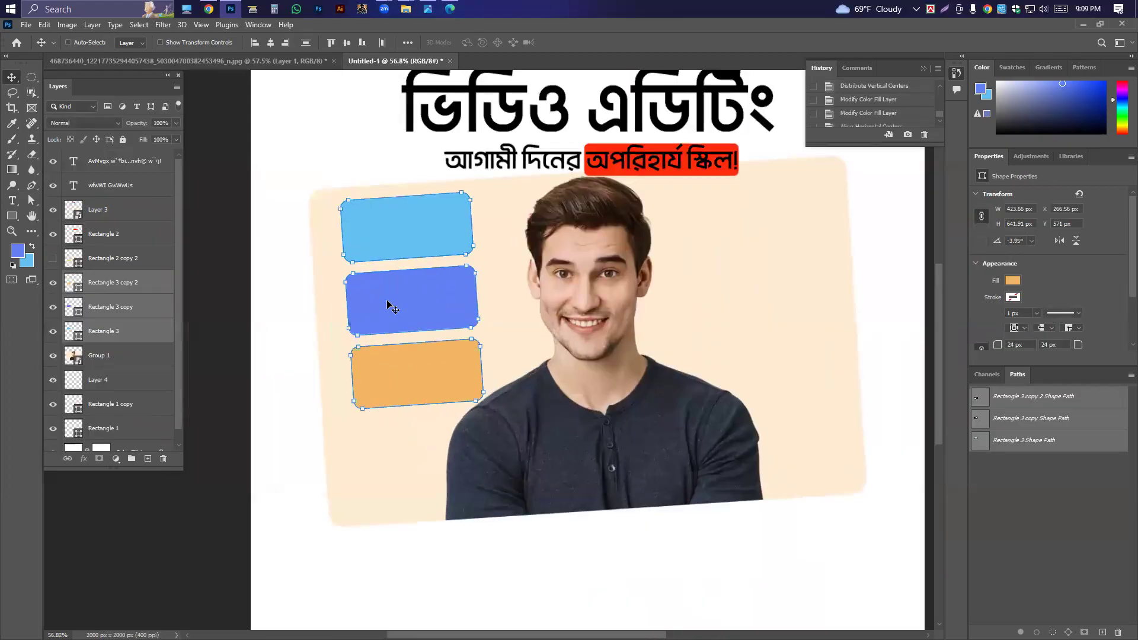
key(ctrl+t)
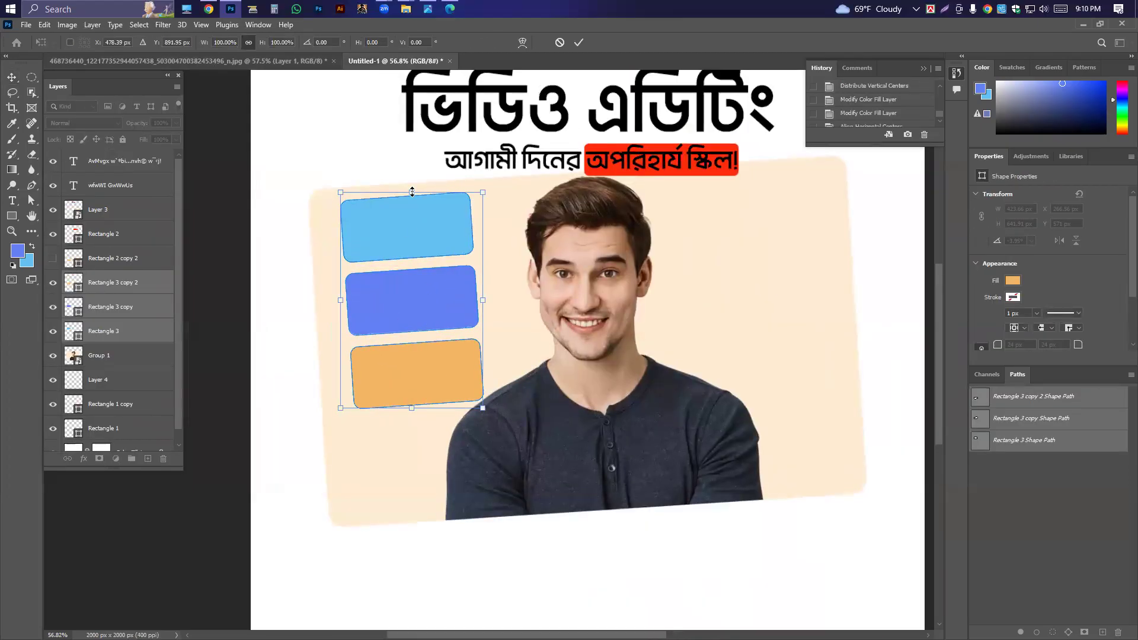
drag(413, 193, 414, 205)
key(Return)
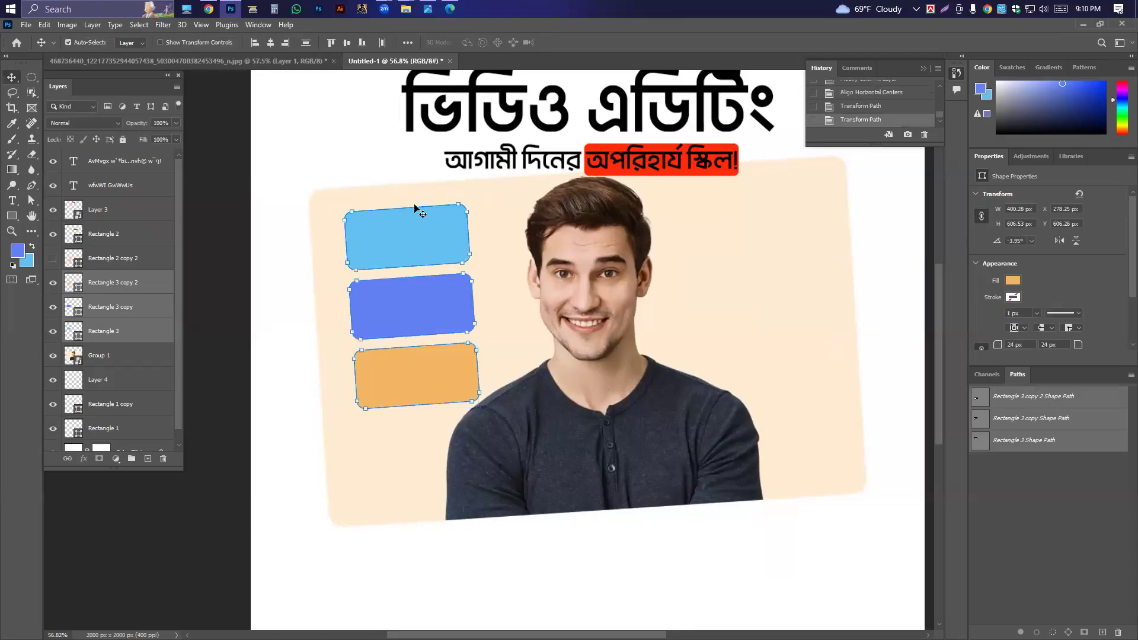
click(273, 165)
Check the reduced badges in Untitled-1 against the reference poster's badges for size and margins
scroll(340, 245, down, 2)
scroll(340, 246, up, 1)
click(174, 64)
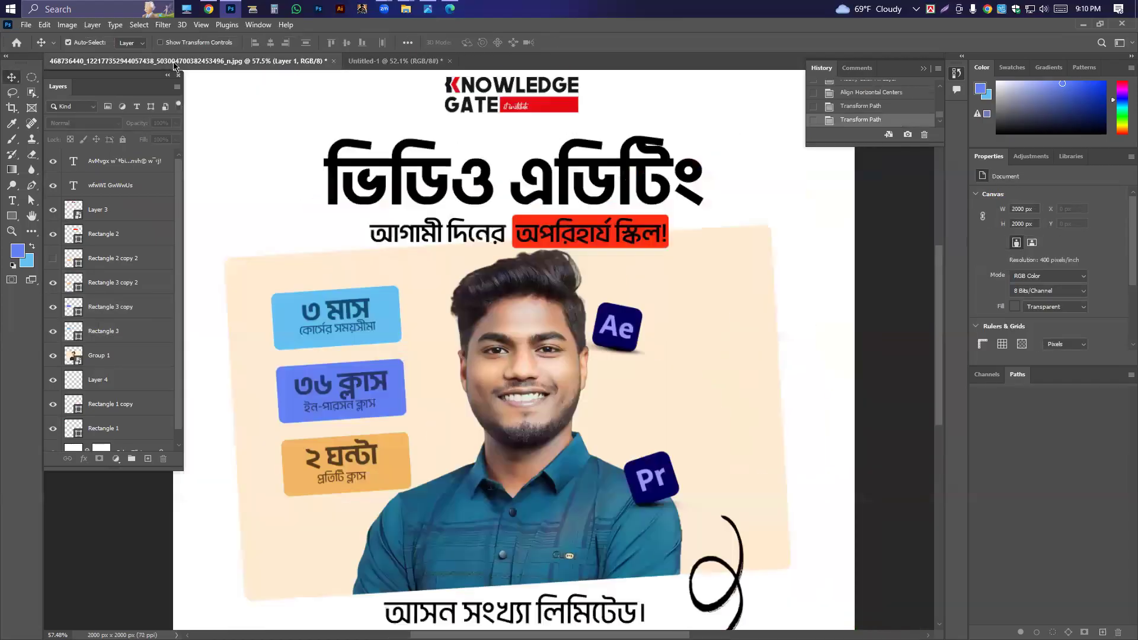
click(406, 65)
scroll(416, 259, down, 2)
drag(420, 343, 406, 365)
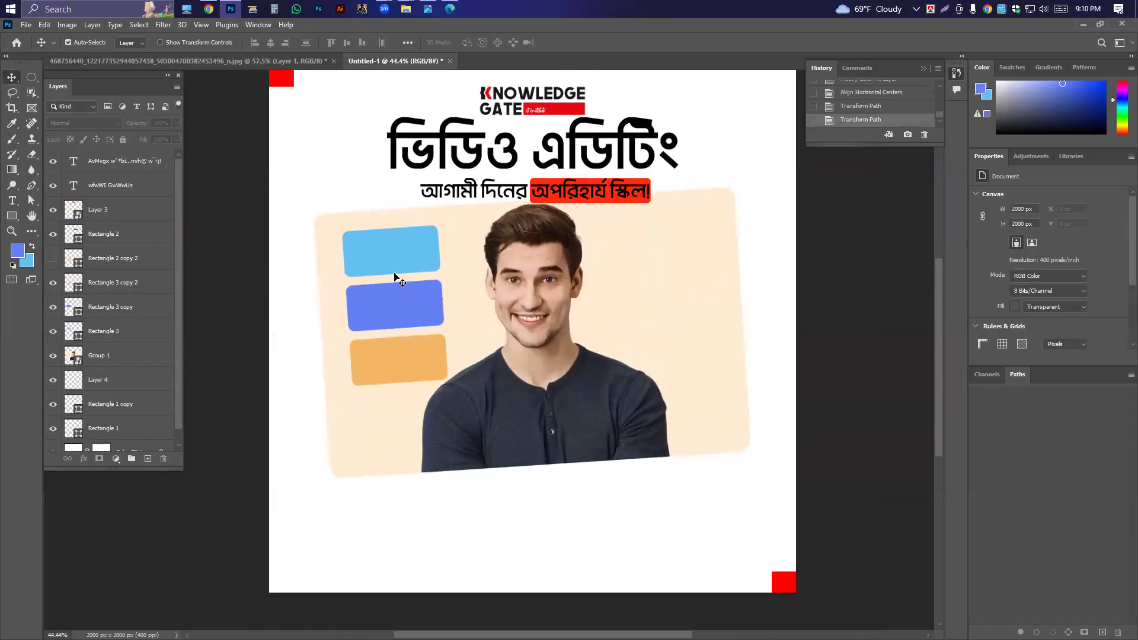
click(299, 65)
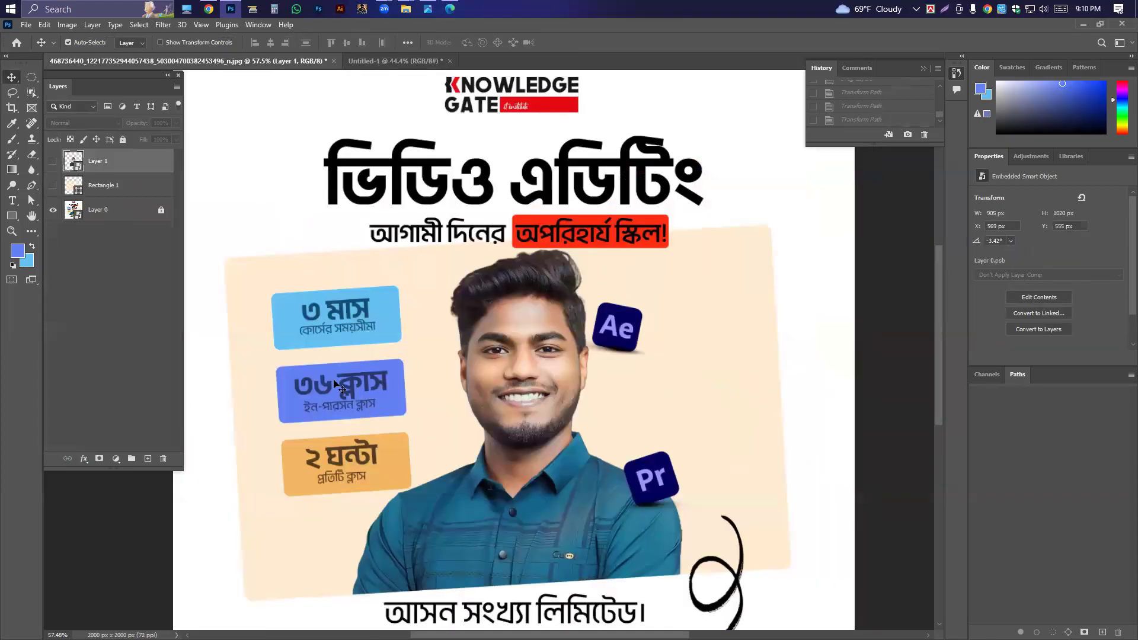
click(372, 64)
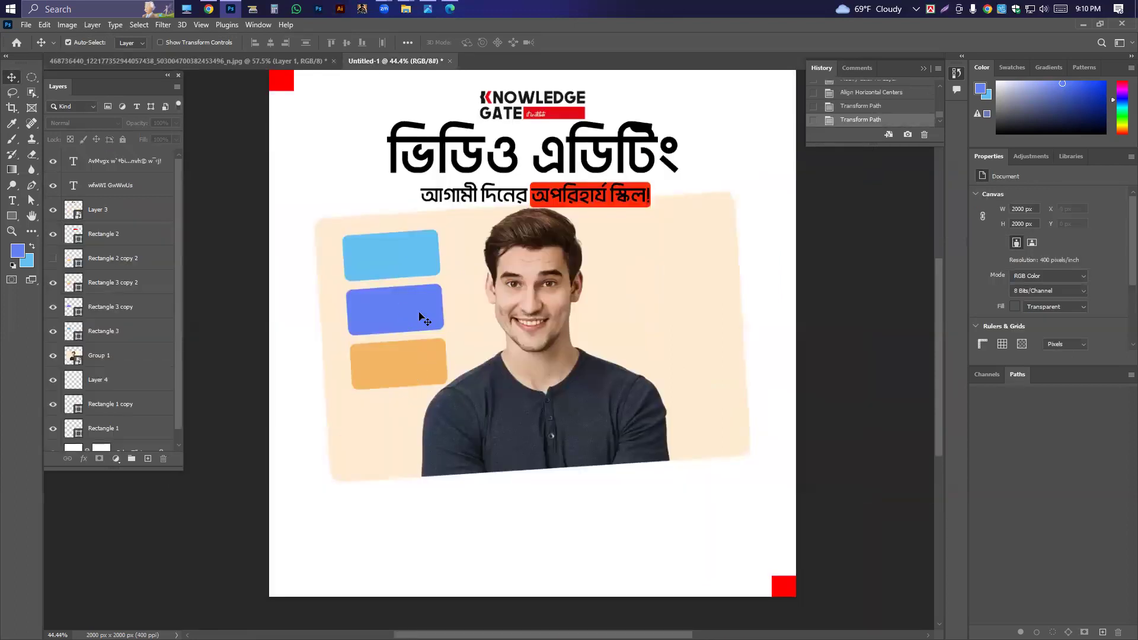
scroll(290, 177, down, 5)
scroll(283, 180, up, 5)
click(178, 61)
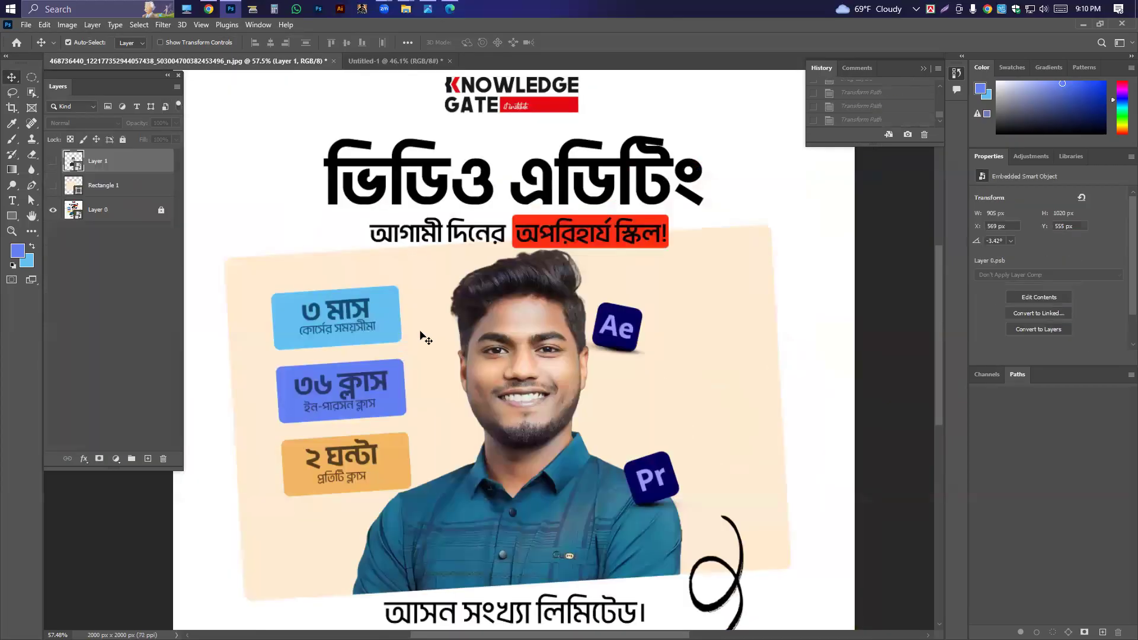
click(380, 61)
scroll(372, 280, down, 5)
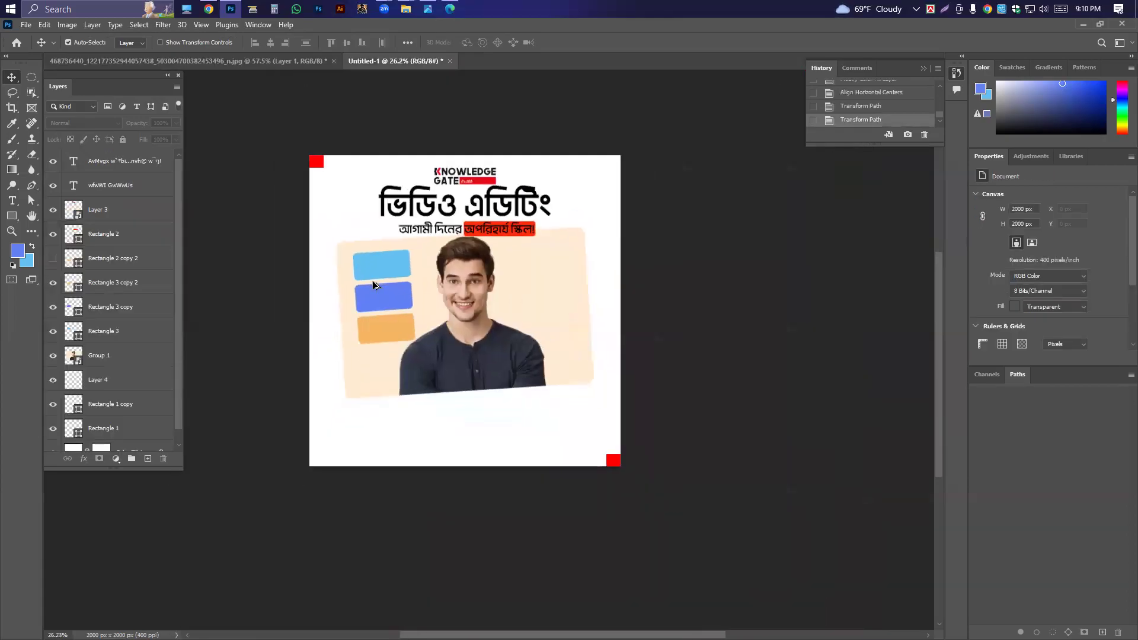
Select the three badges and scale them down together to about 387 × 587 px at X 285, Y 626 px
scroll(377, 290, up, 5)
drag(427, 334, 430, 307)
click(376, 225)
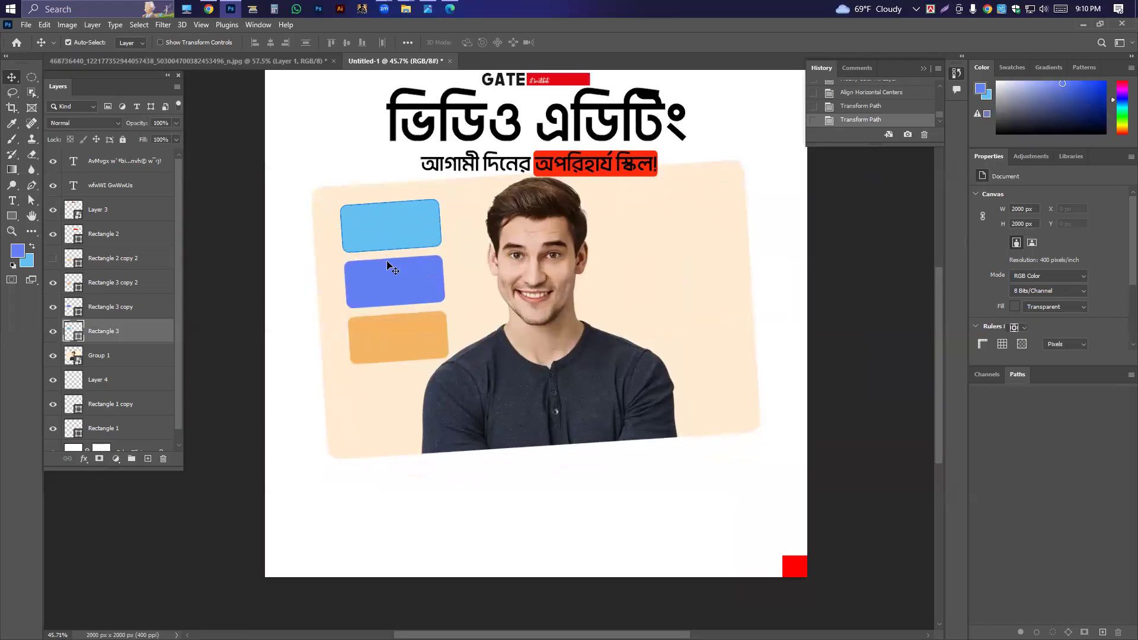
shift+click(388, 283)
shift+click(399, 339)
key(ctrl+t)
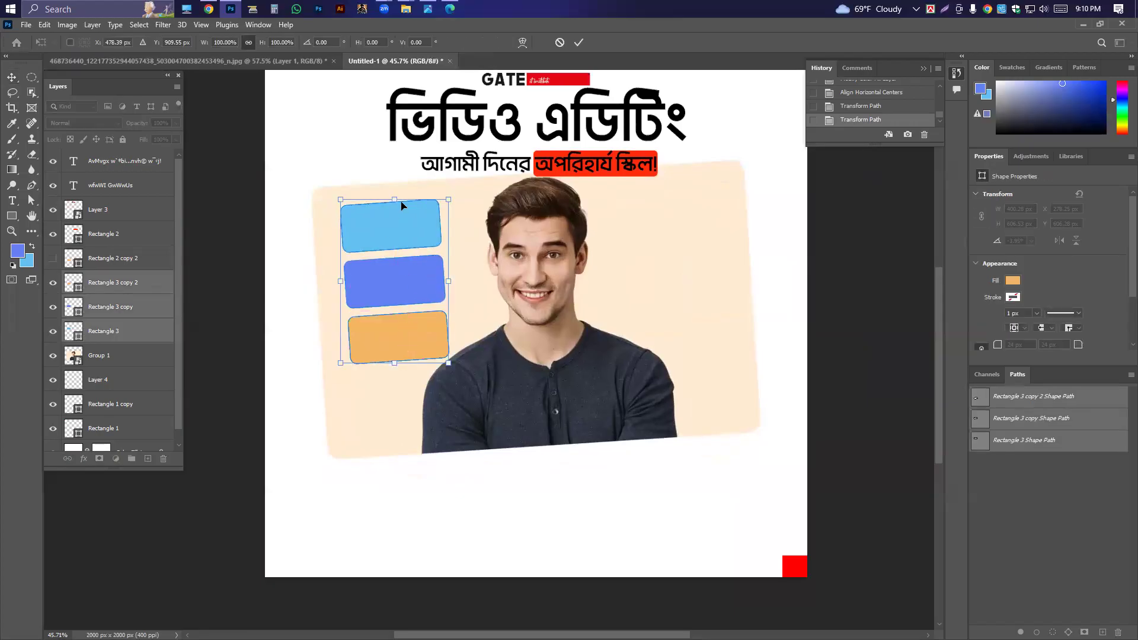
key(Return)
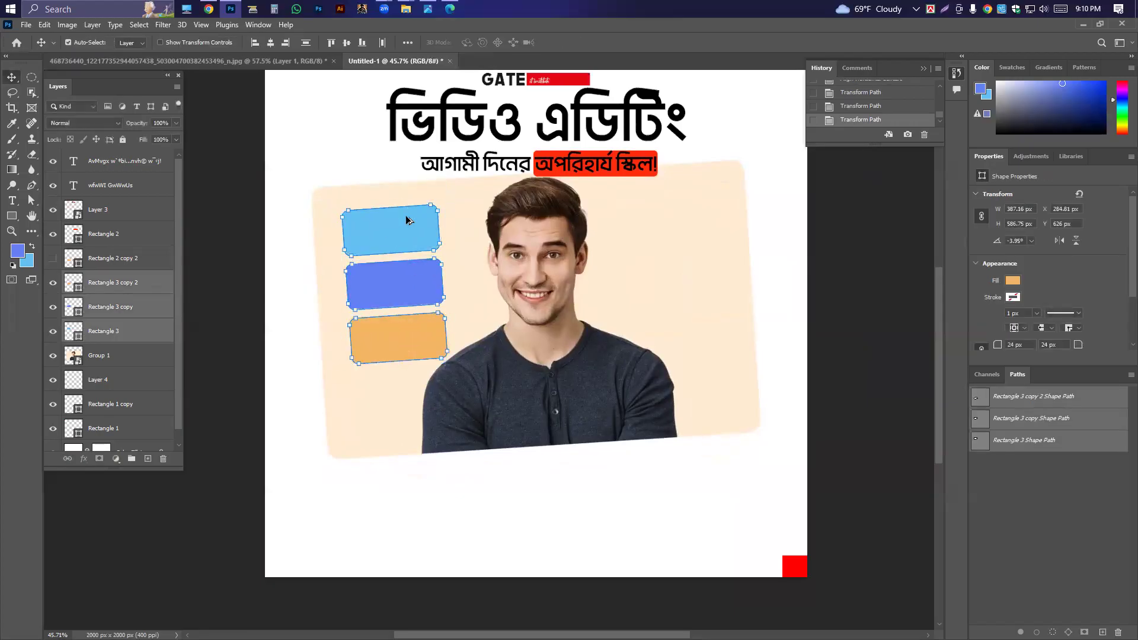
scroll(415, 259, up, 1)
click(470, 259)
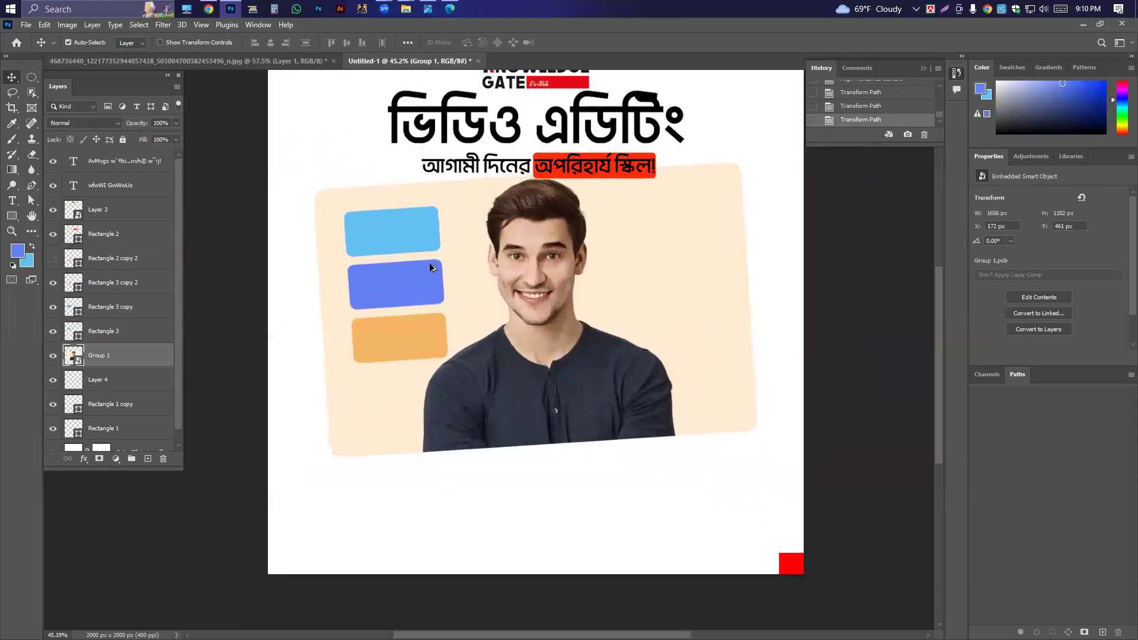
scroll(431, 266, down, 1)
Switch to Chrome, copy the converted text "৩ মাস কোর্সের সময়সীমা" from the Bangla Converter page, and return to Photoshop
click(259, 62)
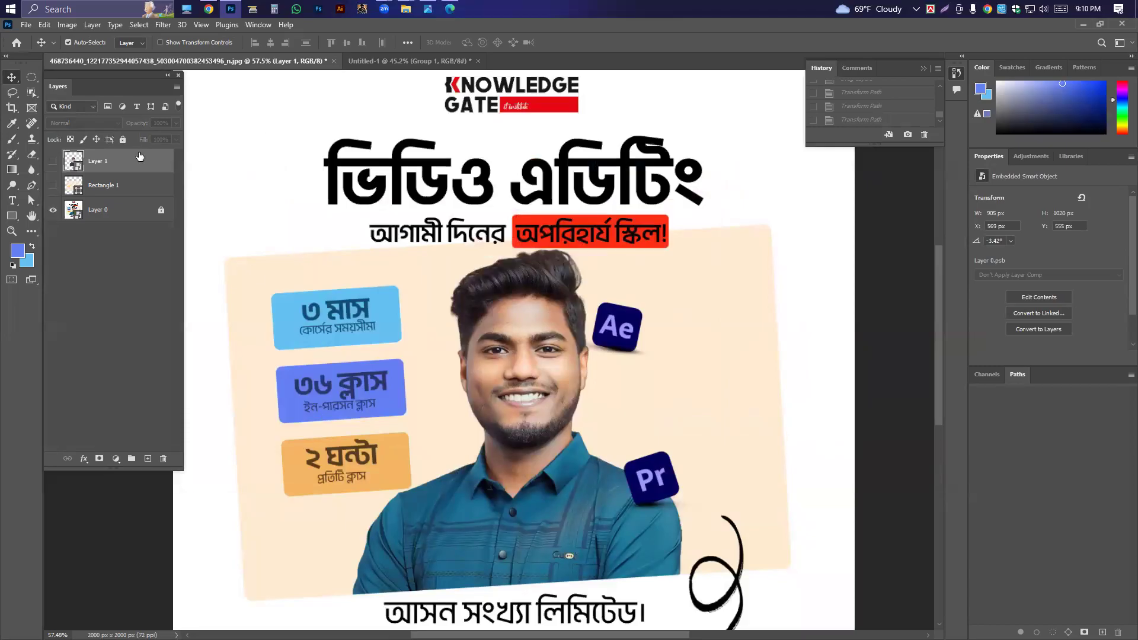
click(209, 9)
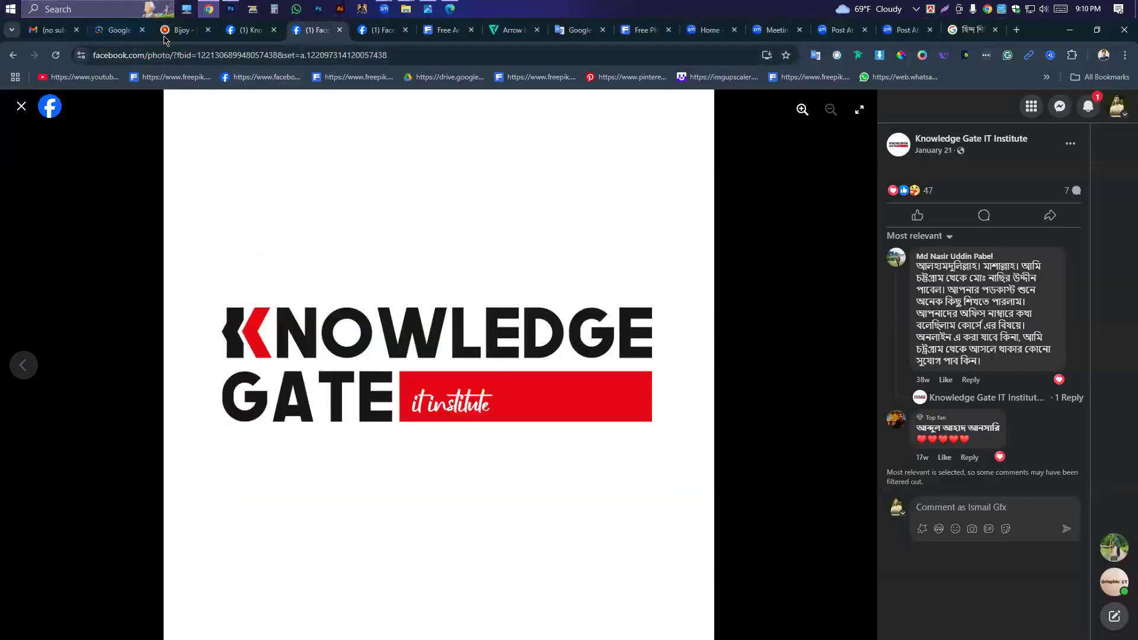
click(180, 29)
click(122, 391)
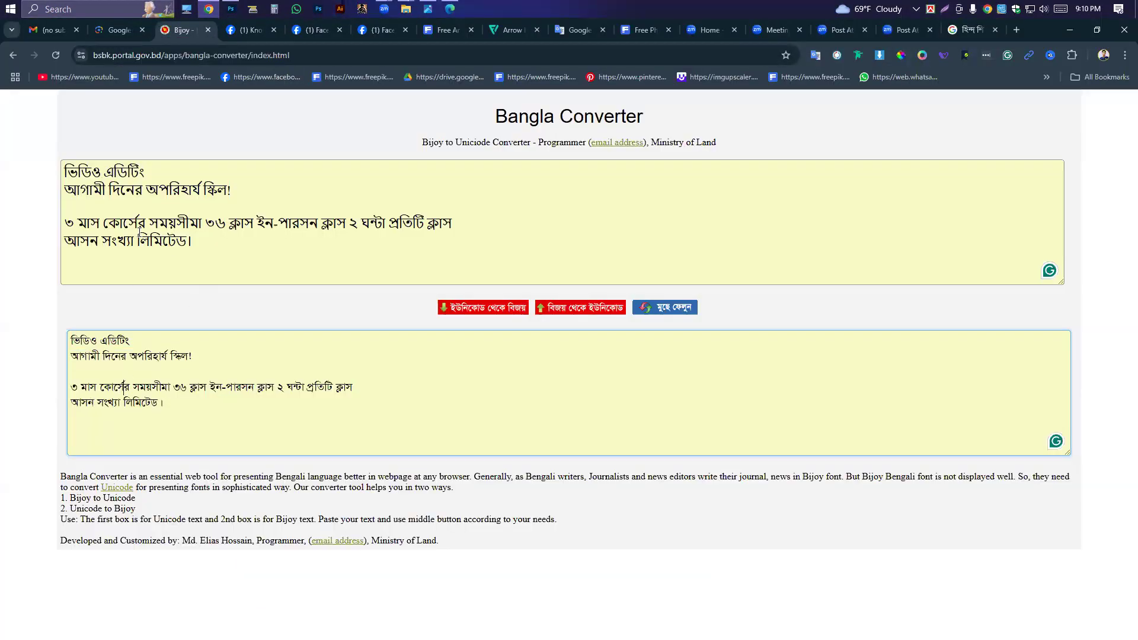
click(202, 12)
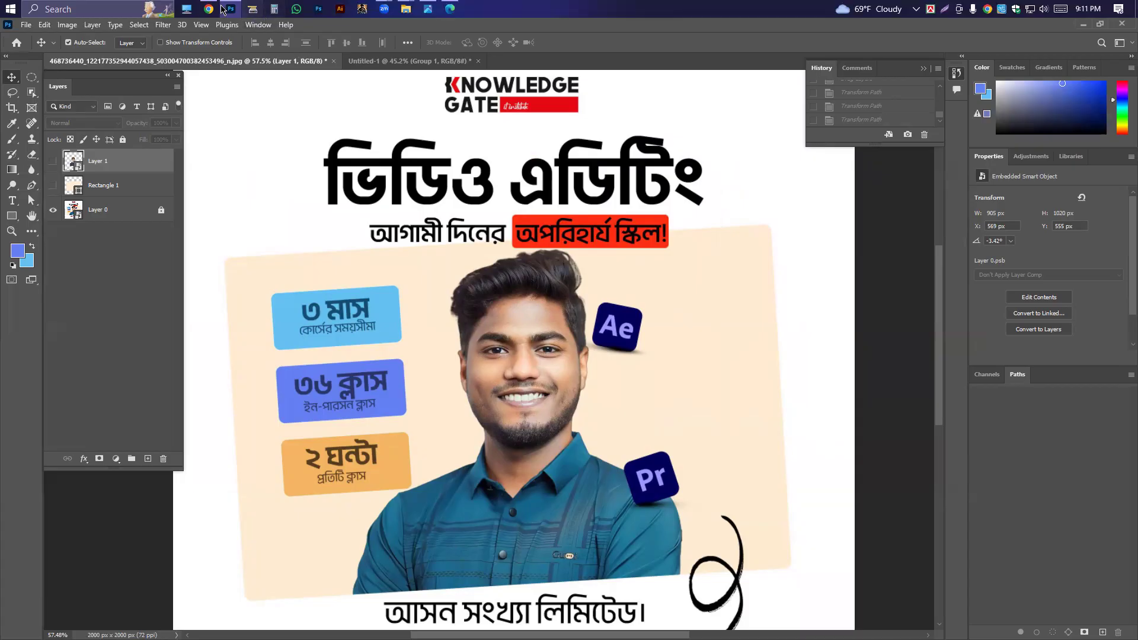
click(209, 9)
drag(79, 386, 164, 394)
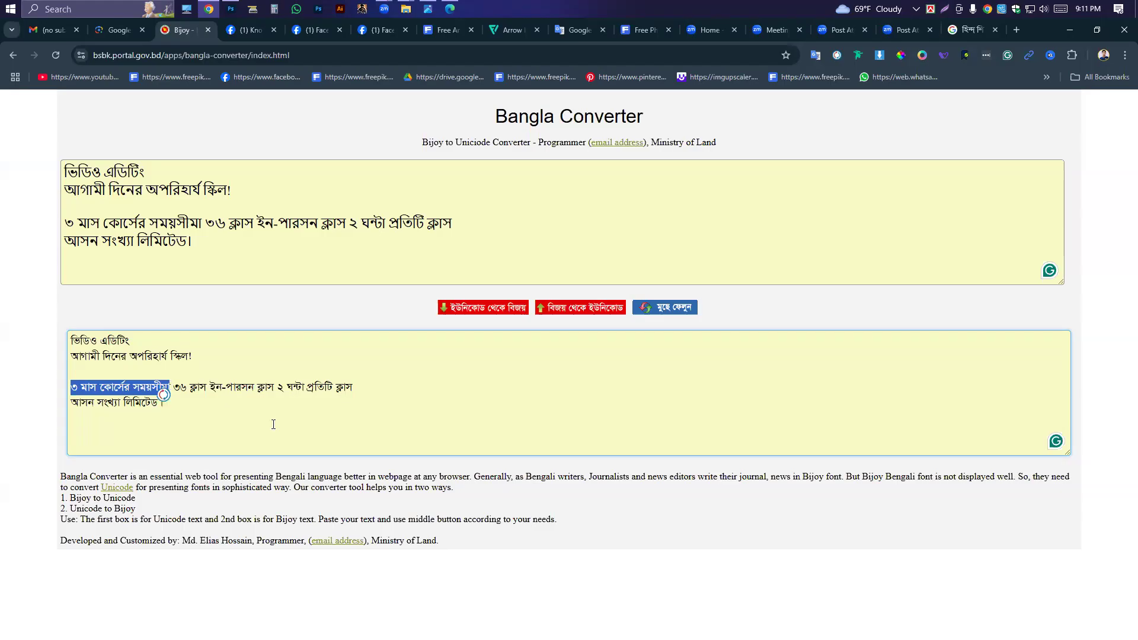
click(231, 9)
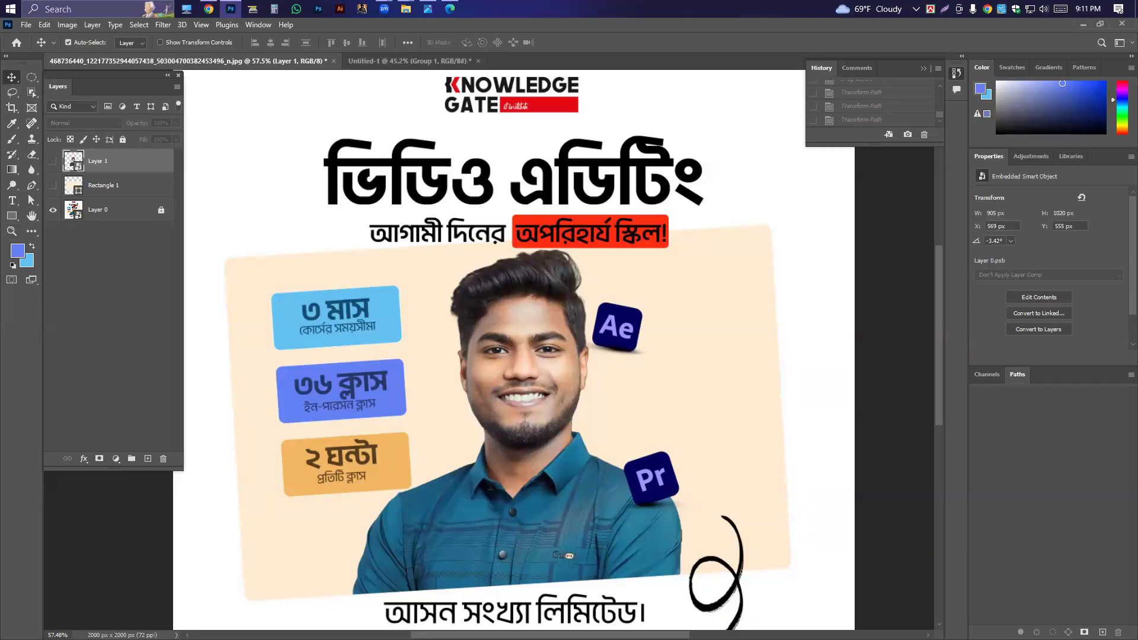
Start a new text layer on the reference poster beside the beginning of the subtitle line
click(12, 200)
click(340, 231)
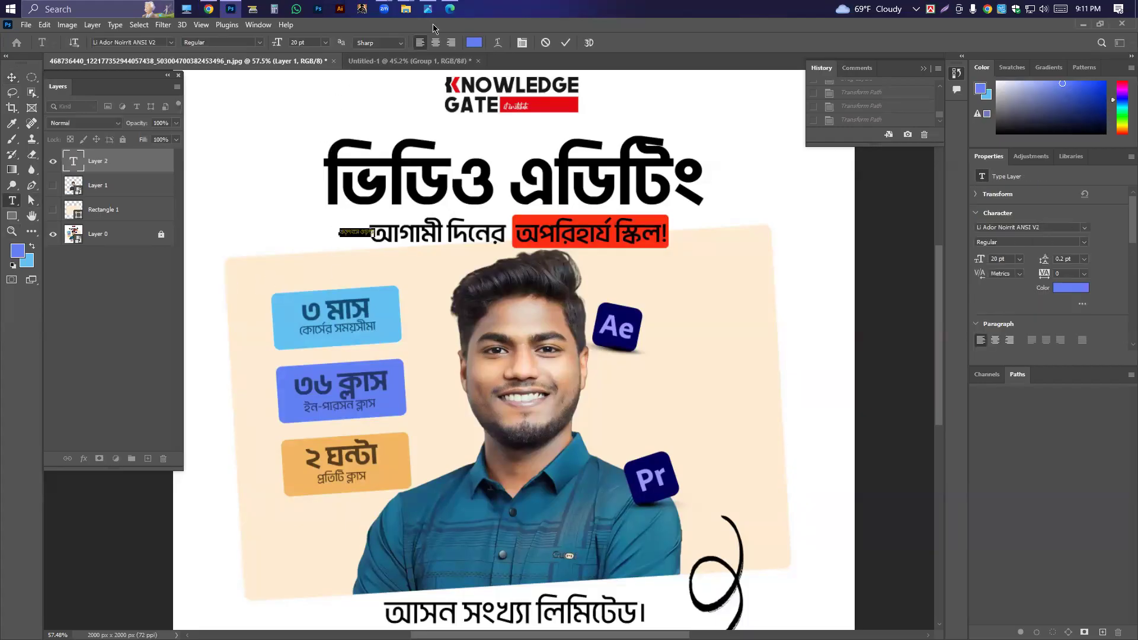